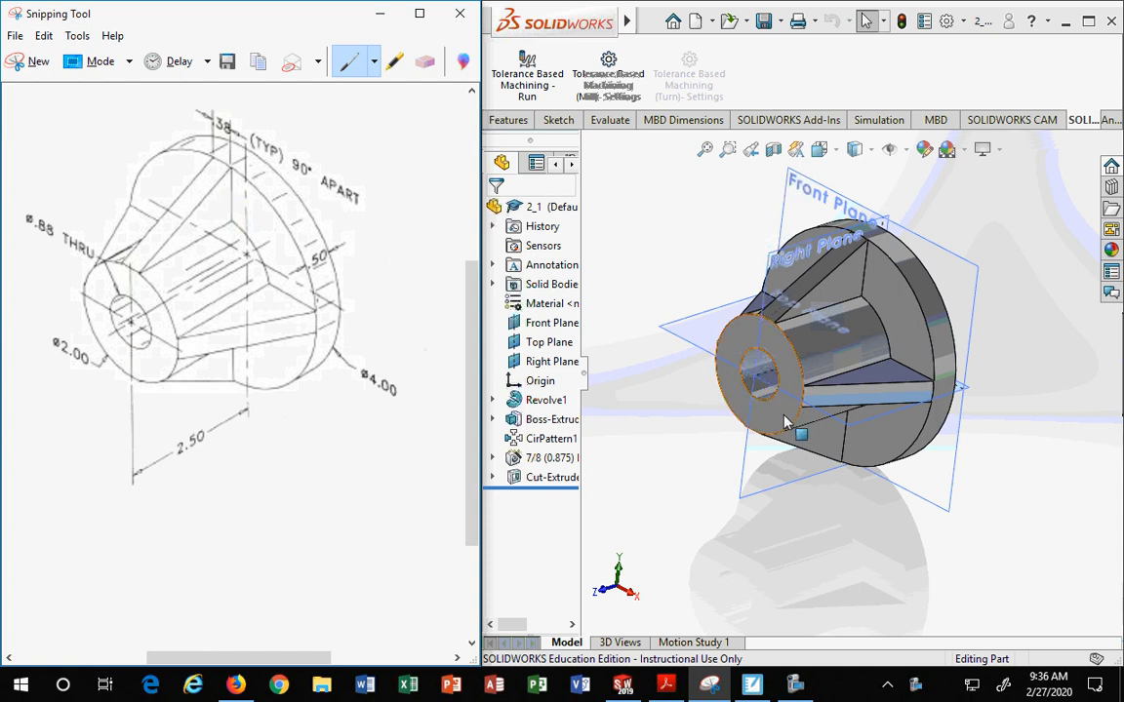
# Examine the ribbed hub model from several angles against the reference drawing.
pyautogui.scroll(-2, 863, 486)
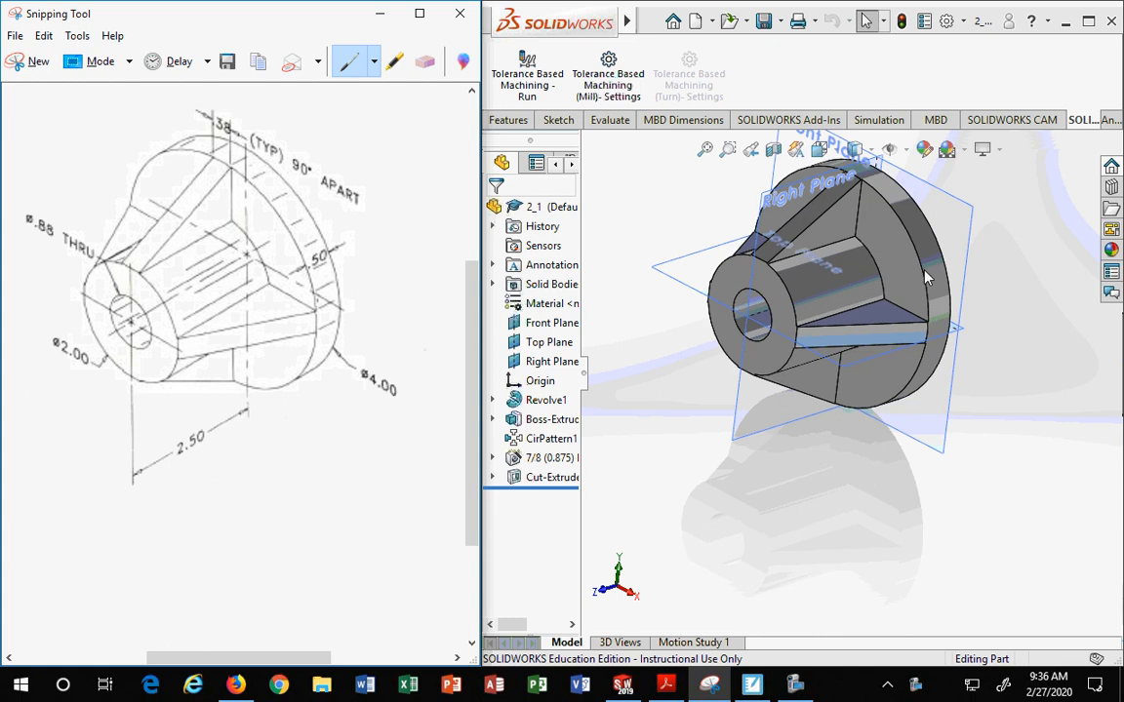
pyautogui.scroll(3, 928, 258)
pyautogui.scroll(-3, 881, 274)
pyautogui.scroll(-1, 636, 532)
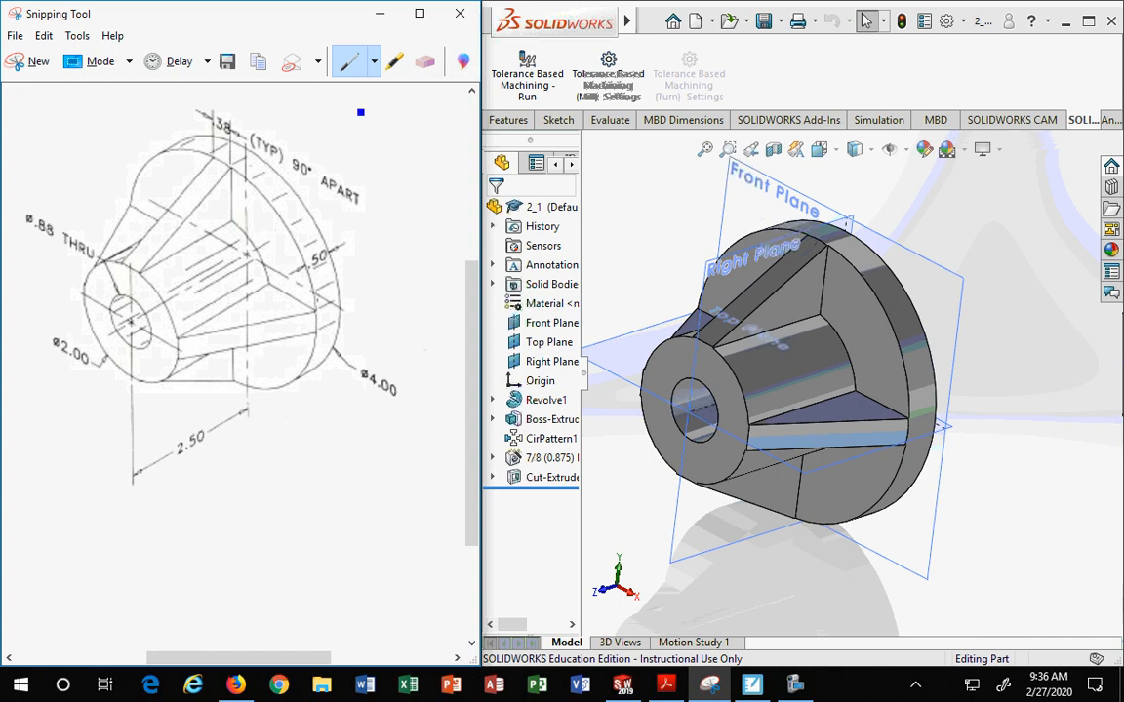
pyautogui.scroll(1, 988, 459)
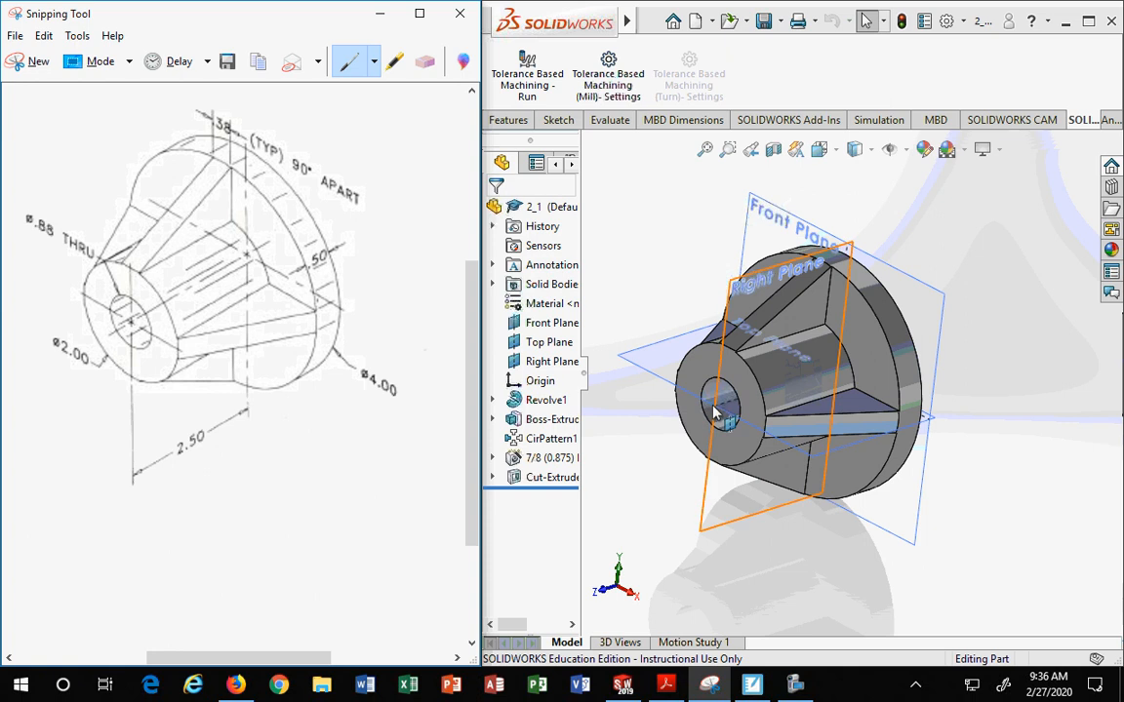
pyautogui.moveTo(710, 487); pyautogui.dragTo(561, 468, button='middle')
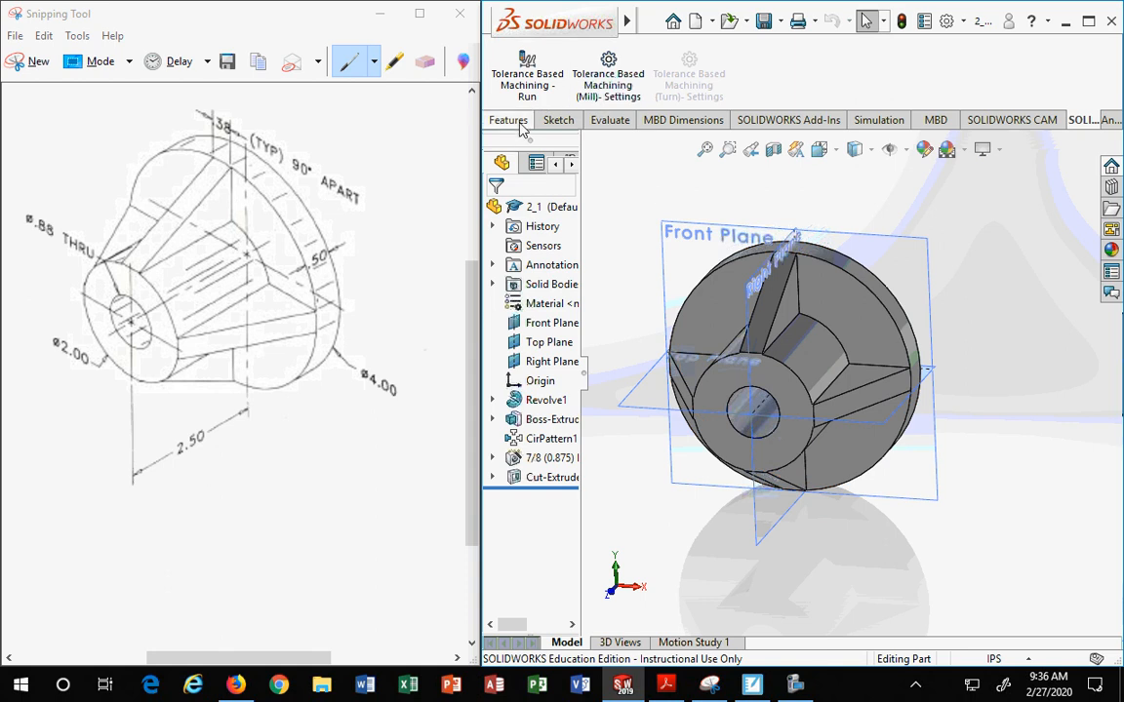
pyautogui.moveTo(629, 27)
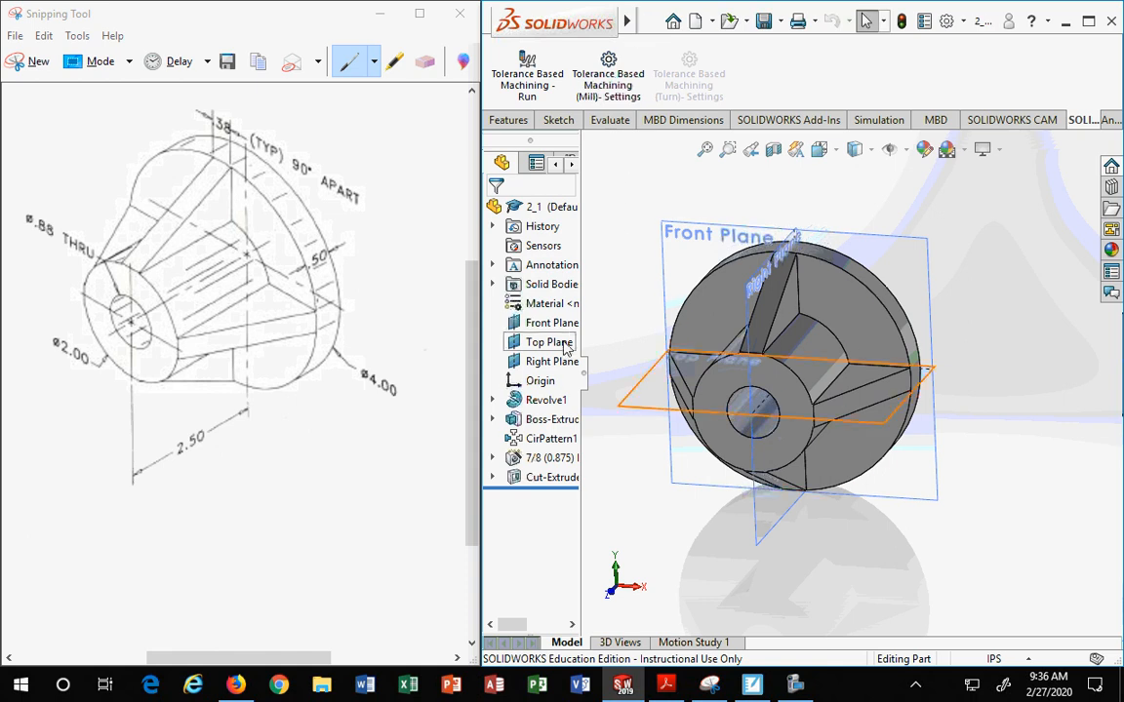
# Expand the rib's boss extrude and highlight its underlying sketch in the model.
pyautogui.click(494, 420)
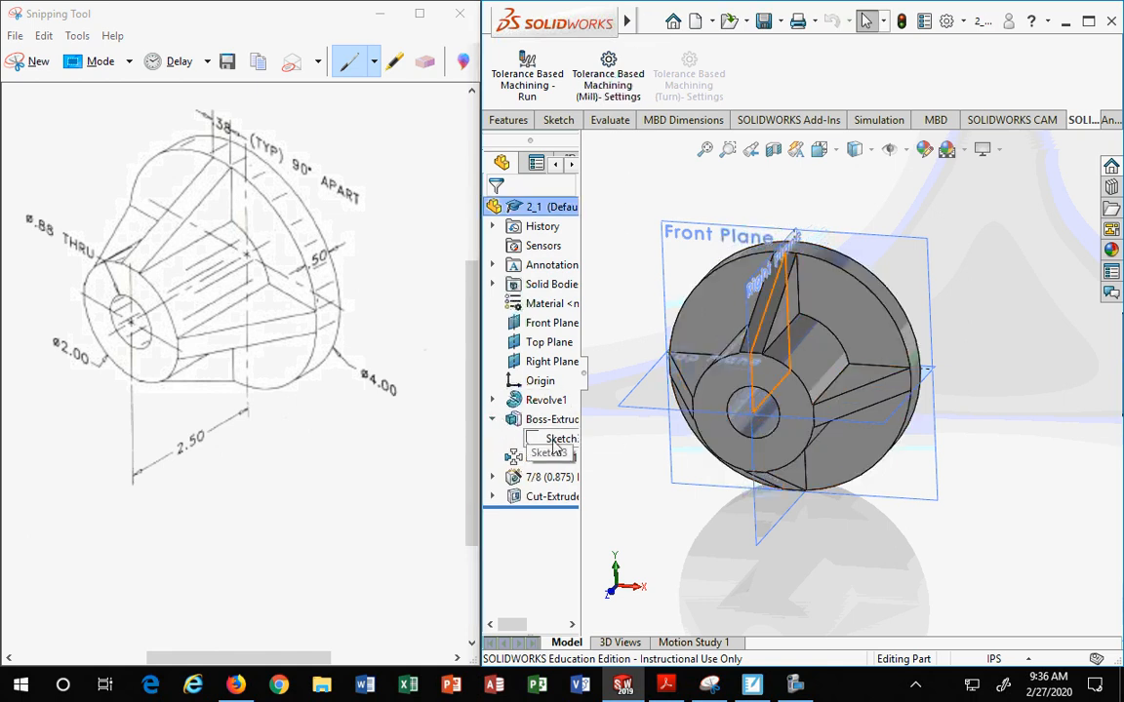
pyautogui.click(558, 442)
pyautogui.click(571, 415)
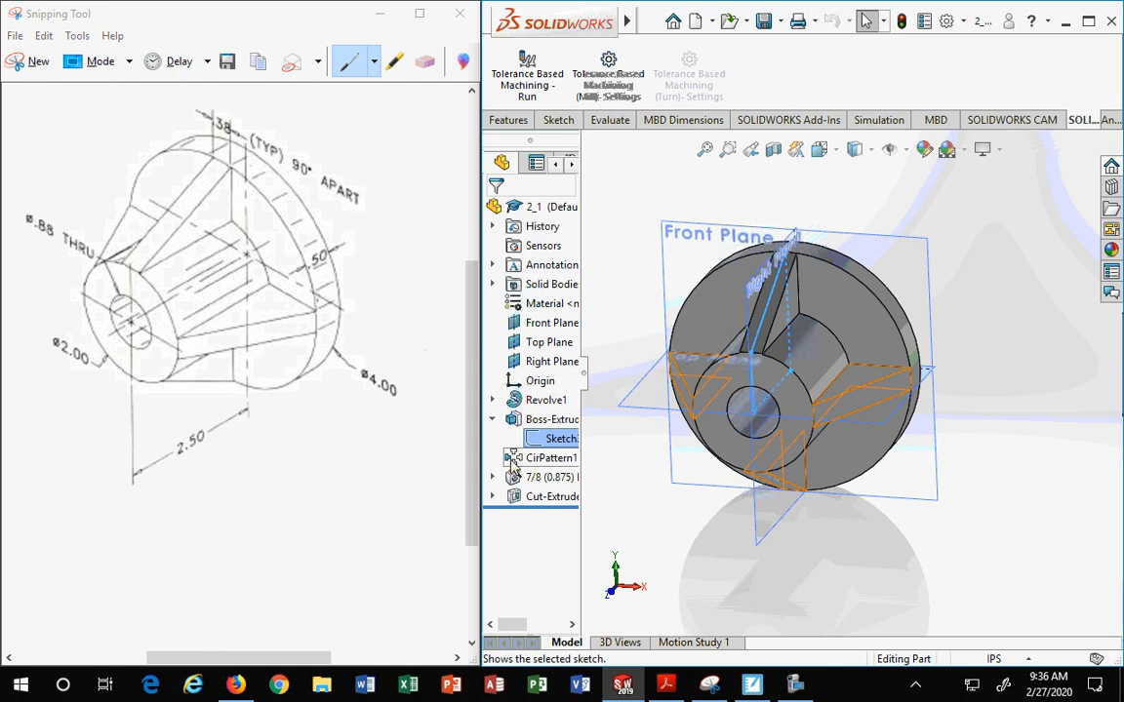
# Open the base sketch of the Revolve1 feature for editing.
pyautogui.click(493, 401)
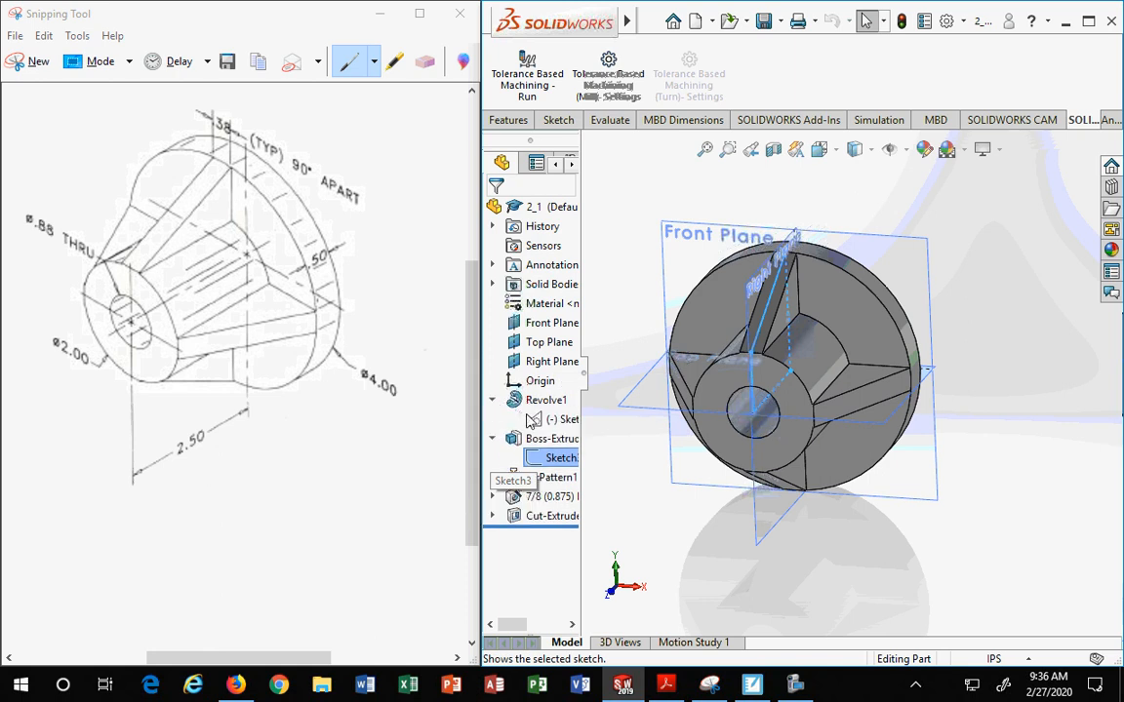
pyautogui.rightClick(559, 421)
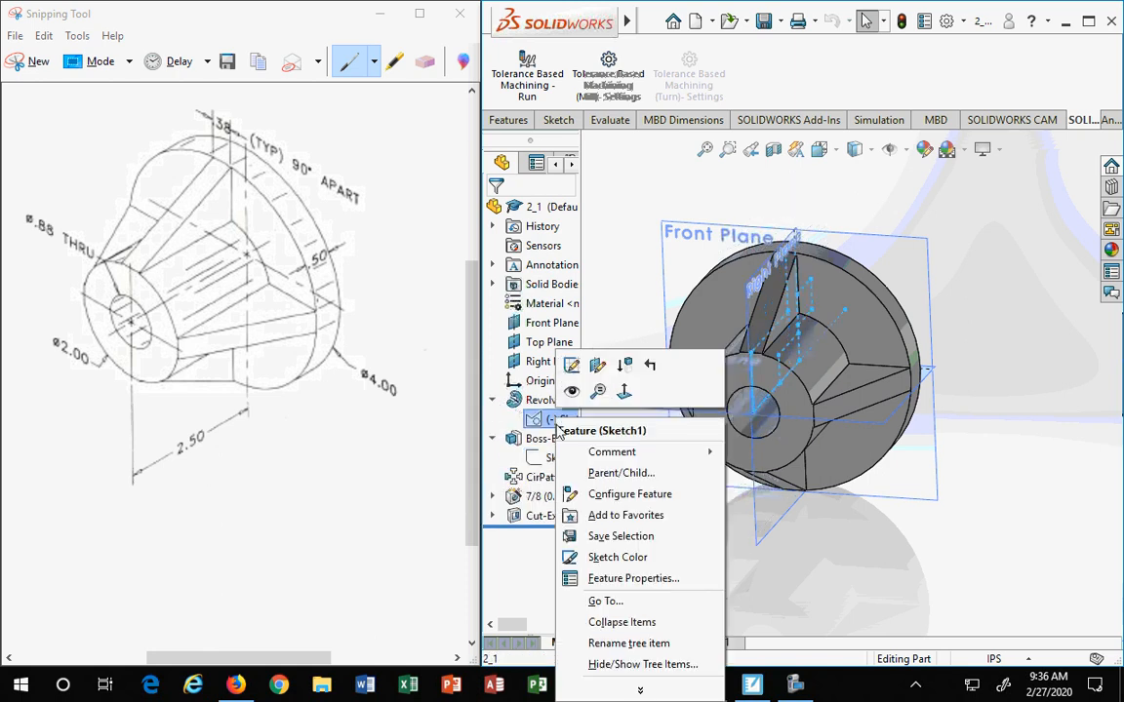
pyautogui.click(574, 366)
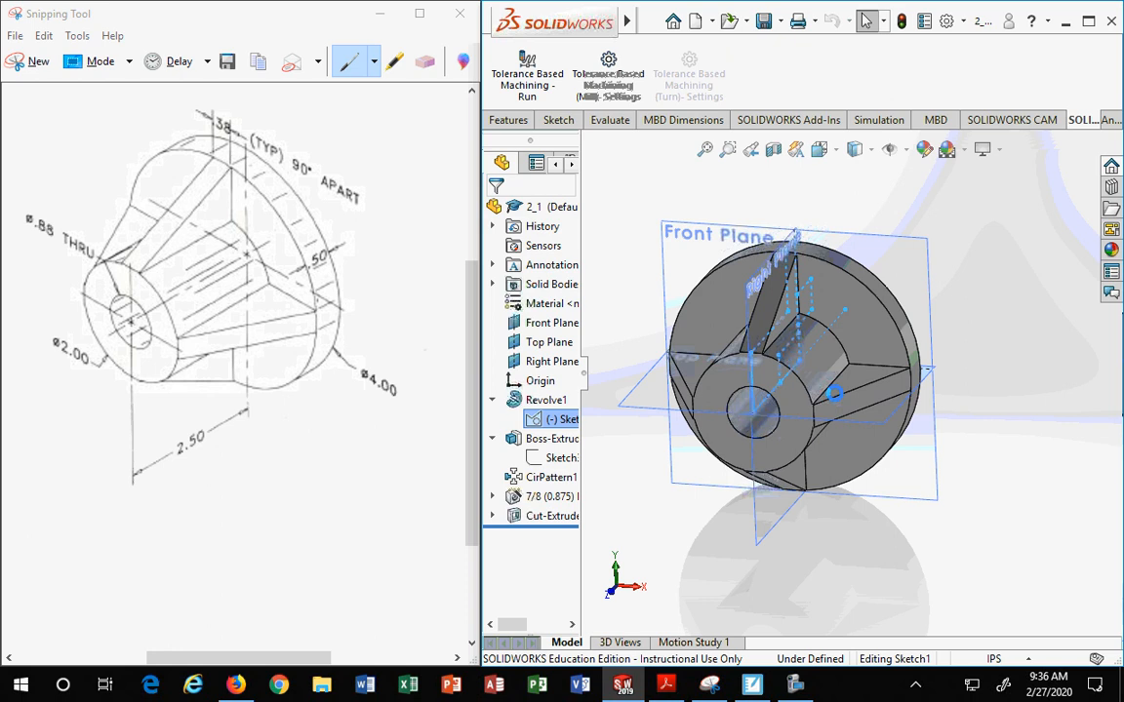
pyautogui.moveTo(878, 511)
pyautogui.mouseDown(button='middle')
pyautogui.moveTo(817, 417)
pyautogui.moveTo(793, 452)
pyautogui.mouseUp(button='middle')
pyautogui.scroll(-3, 773, 321)
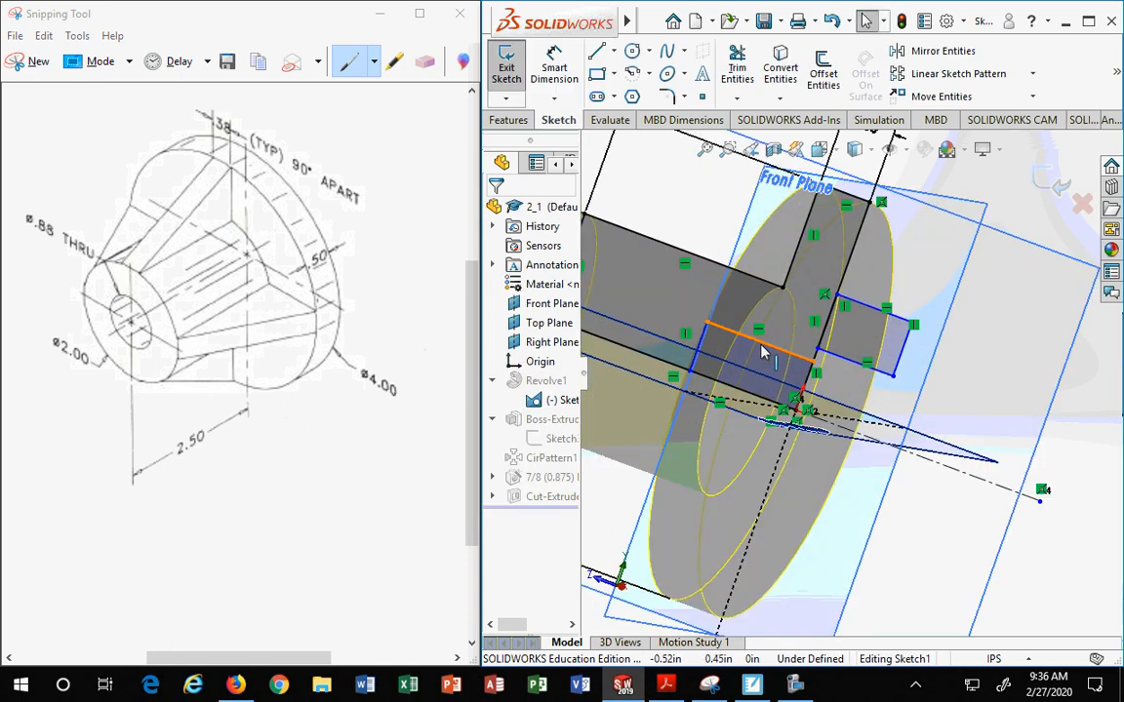
# Try to delete the leftover rectangle's upper line inside the revolve profile.
pyautogui.click(764, 353)
pyautogui.press('Delete')
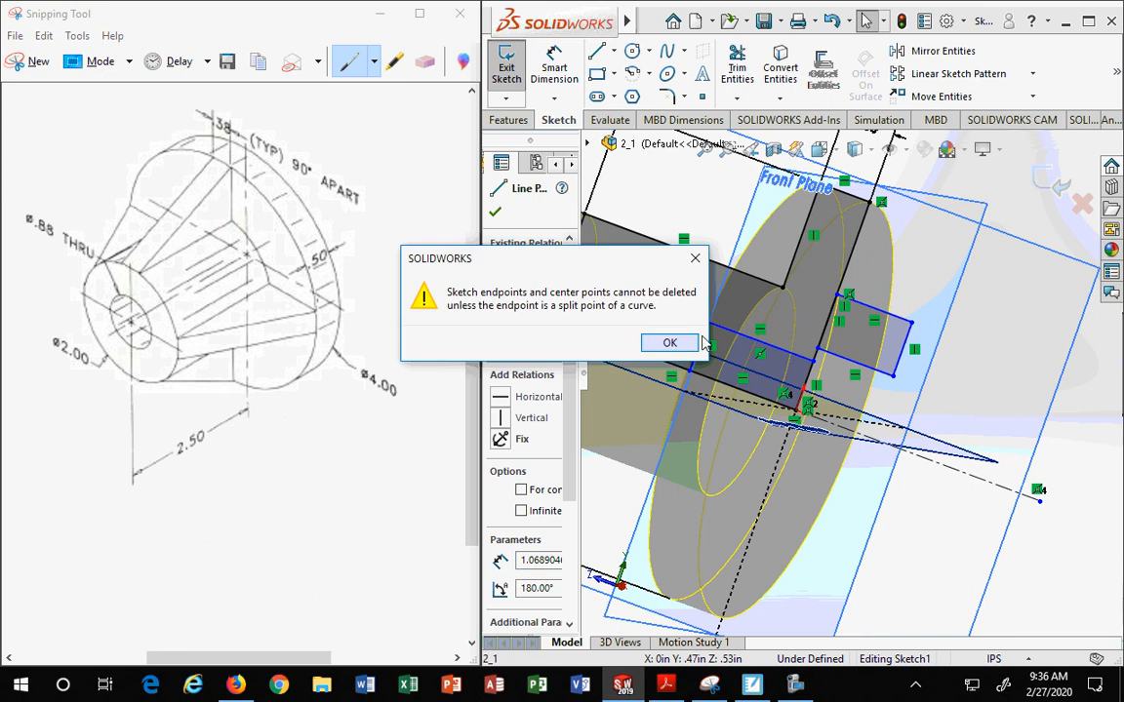
pyautogui.click(671, 343)
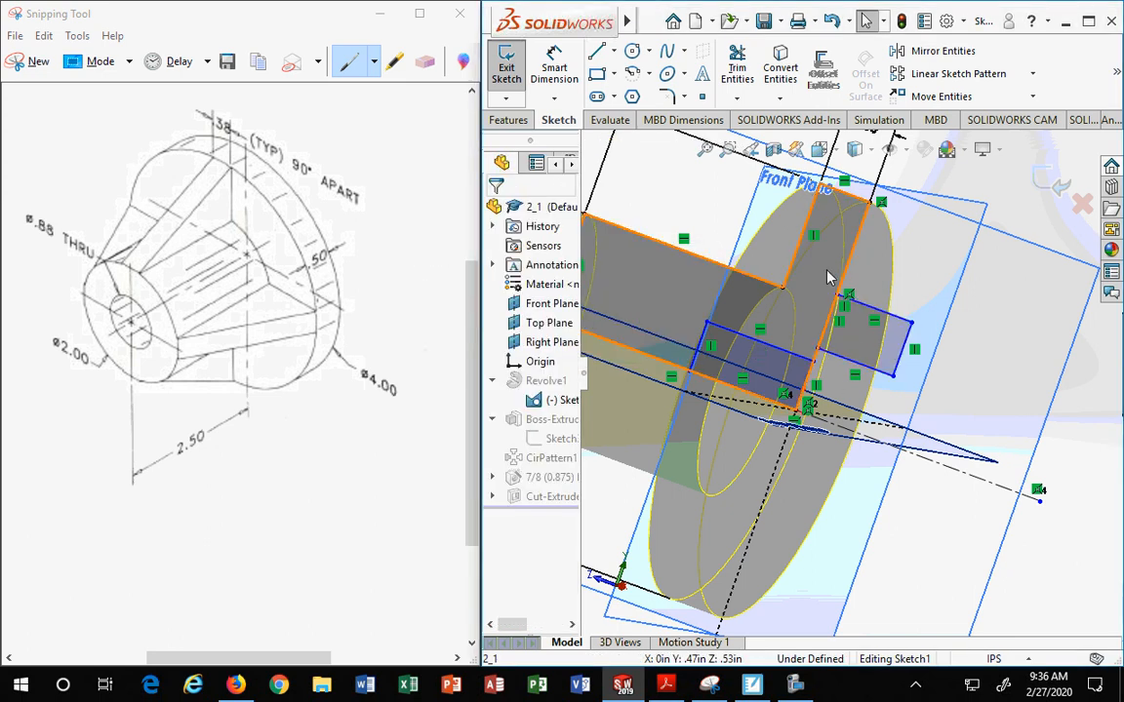
pyautogui.hotkey('ctrl', 'a')
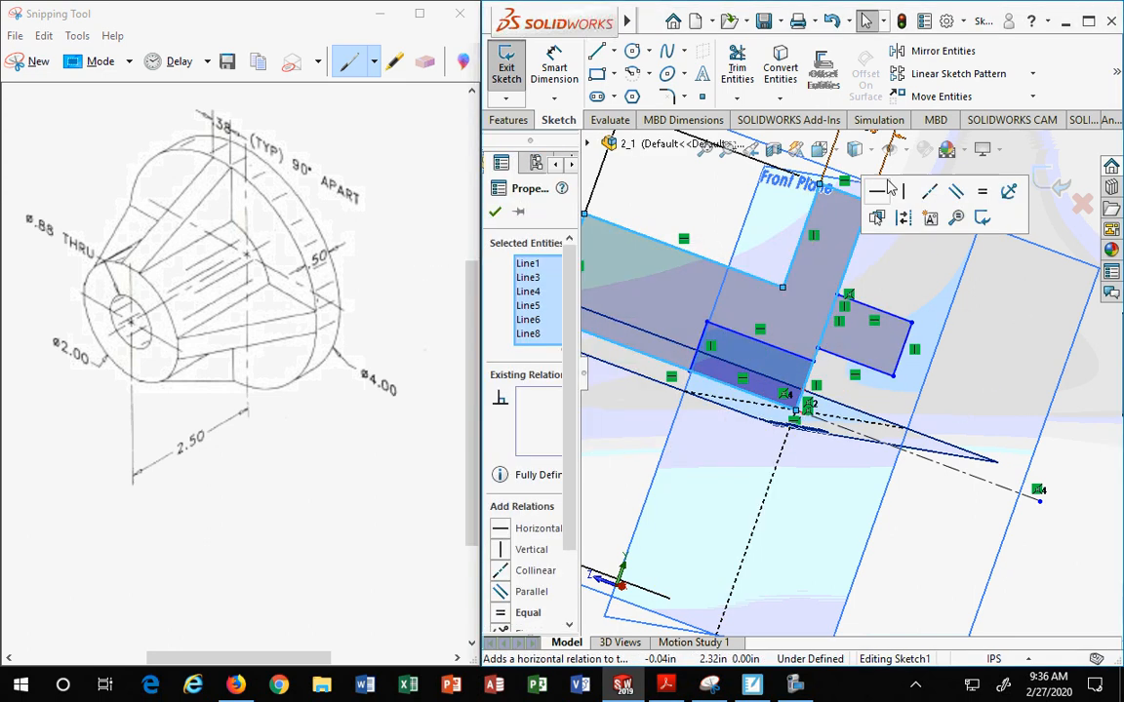
pyautogui.press('Escape')
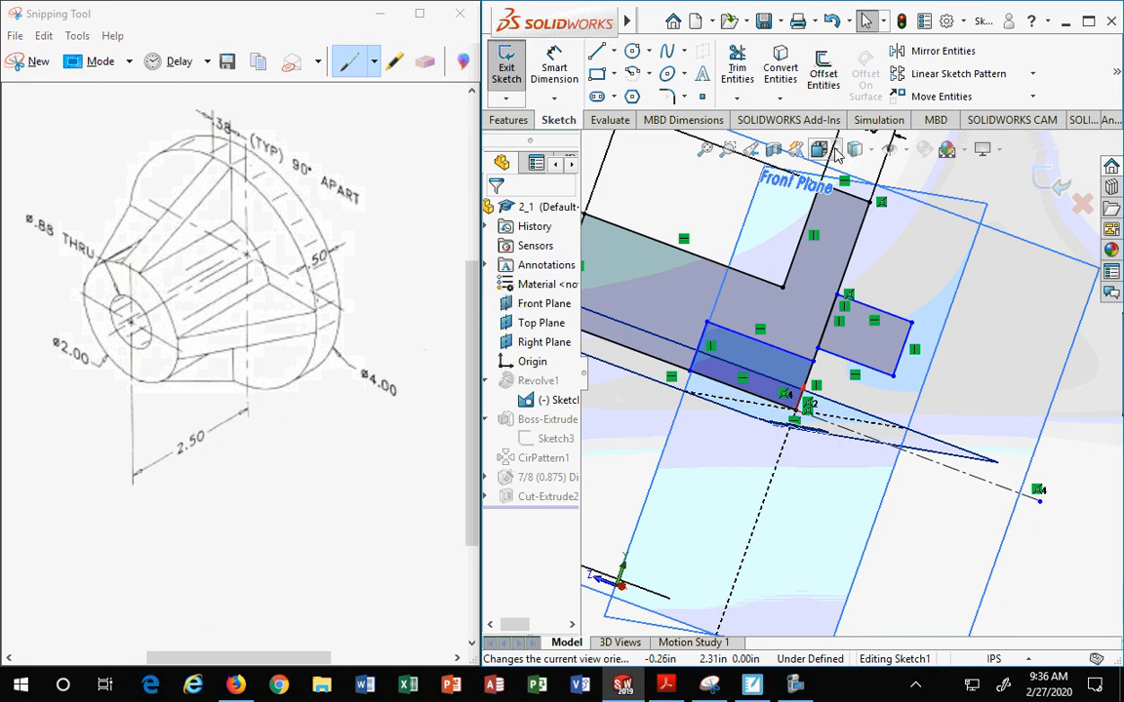
# Switch to the Right view and delete the two small leftover rectangles around the revolve profile's vertical edge.
pyautogui.click(832, 149)
pyautogui.click(918, 251)
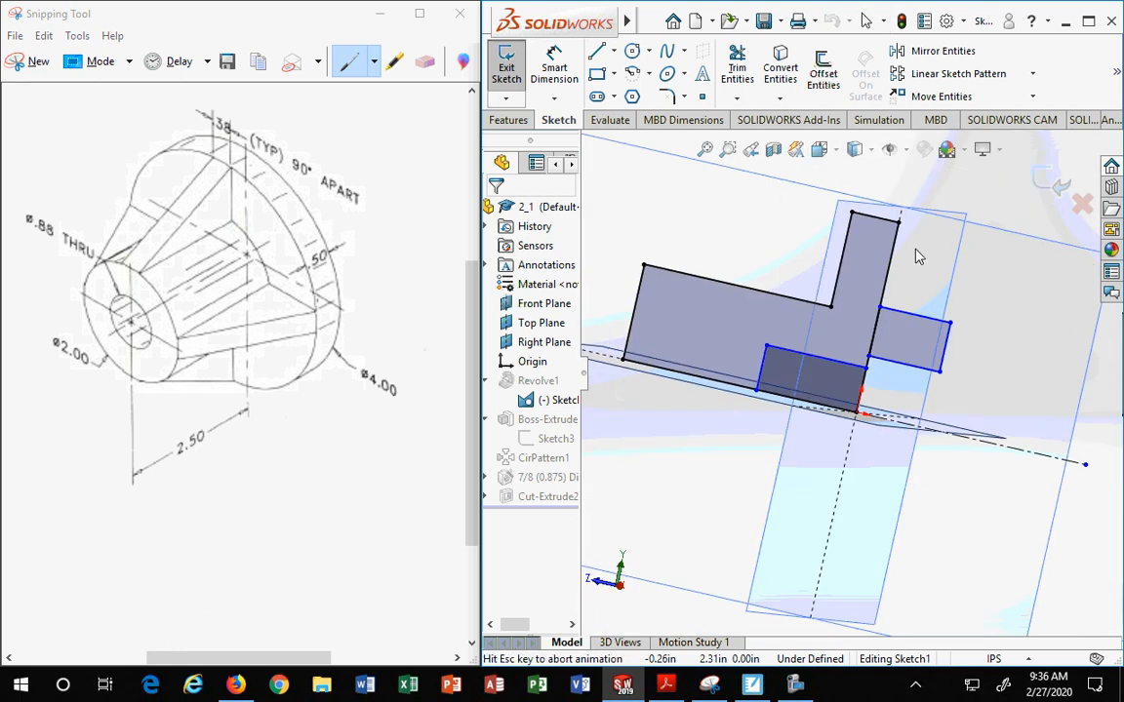
pyautogui.scroll(-3, 1010, 394)
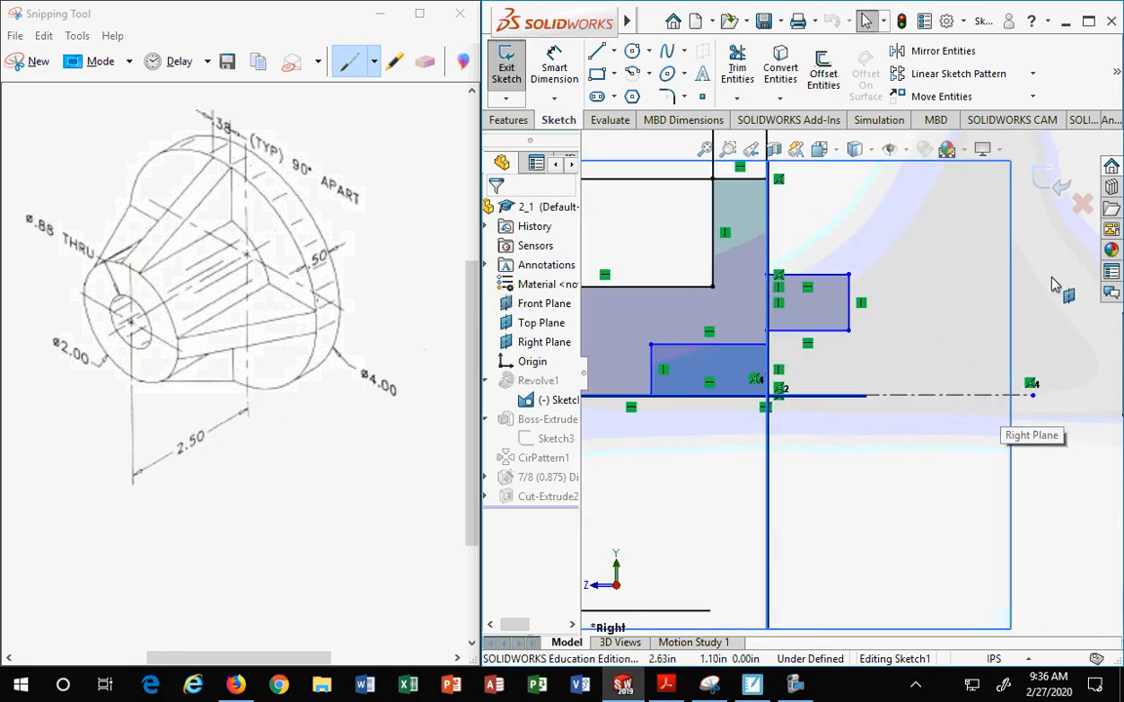
pyautogui.click(891, 360)
pyautogui.moveTo(602, 254)
pyautogui.mouseDown()
pyautogui.moveTo(891, 439)
pyautogui.moveTo(893, 454)
pyautogui.mouseUp()
pyautogui.press('Delete')
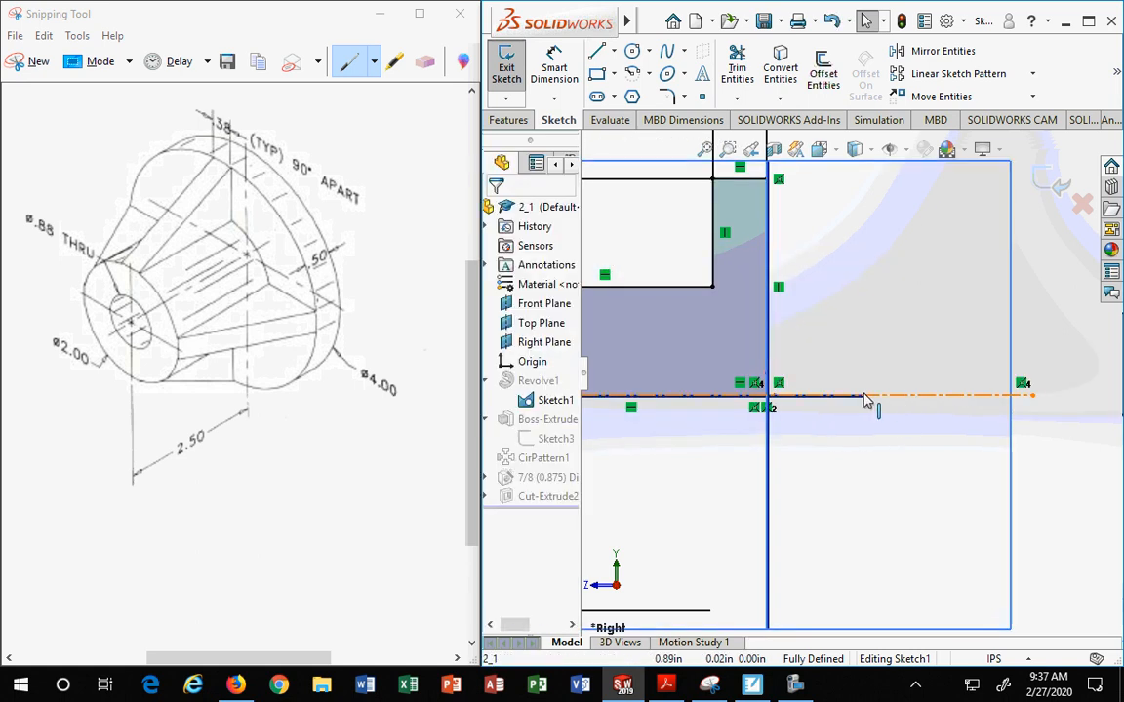
# Reposition the Ø4.00, Ø2.00, 2.50 and .50 dimensions so they sit clear of the revolve profile.
pyautogui.scroll(3, 834, 357)
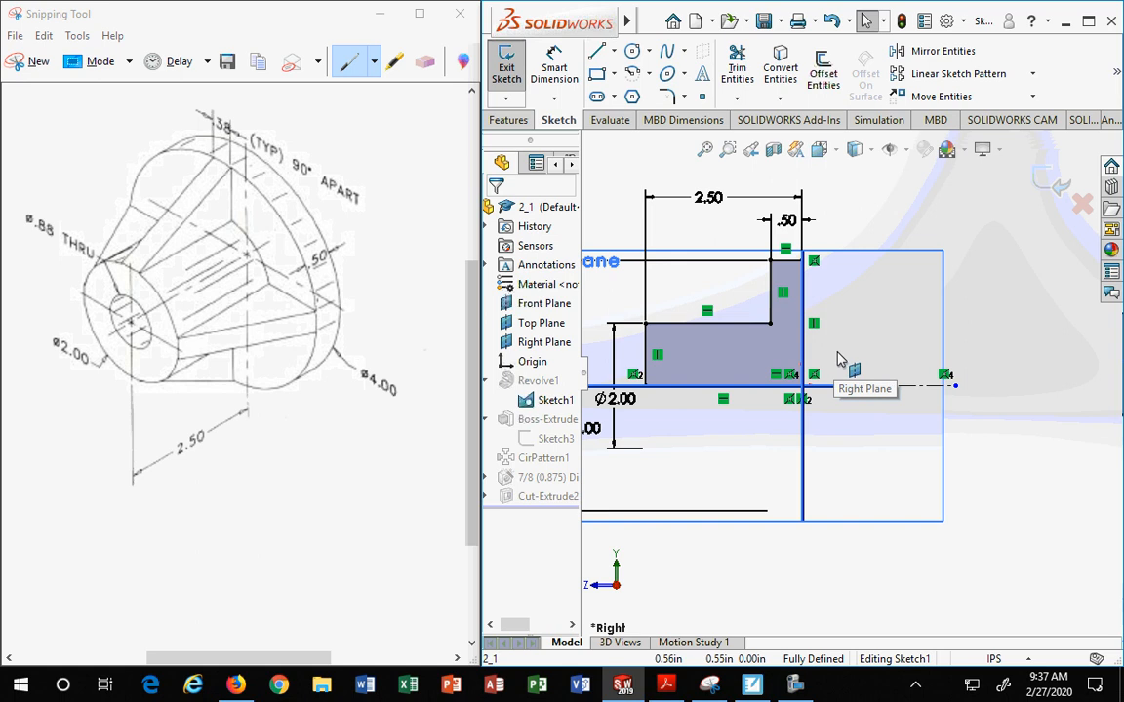
pyautogui.scroll(2, 835, 359)
pyautogui.moveTo(689, 395); pyautogui.dragTo(680, 370)
pyautogui.moveTo(671, 414); pyautogui.dragTo(623, 343)
pyautogui.moveTo(681, 382); pyautogui.dragTo(671, 381)
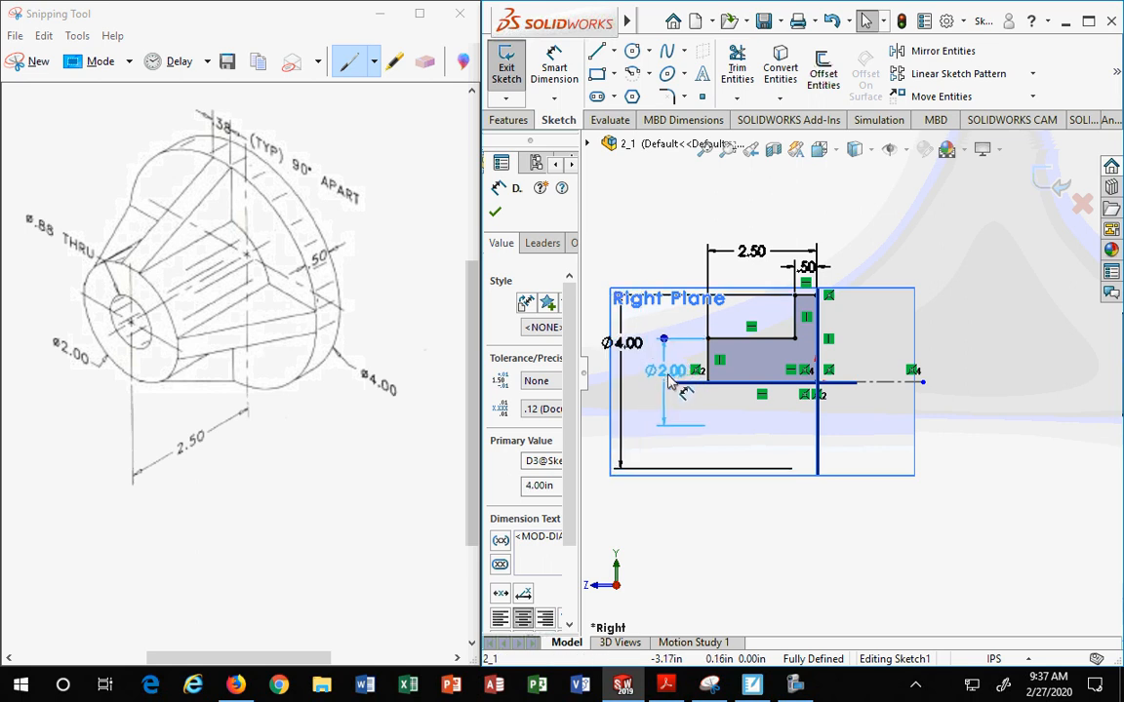
pyautogui.moveTo(778, 256); pyautogui.dragTo(853, 261)
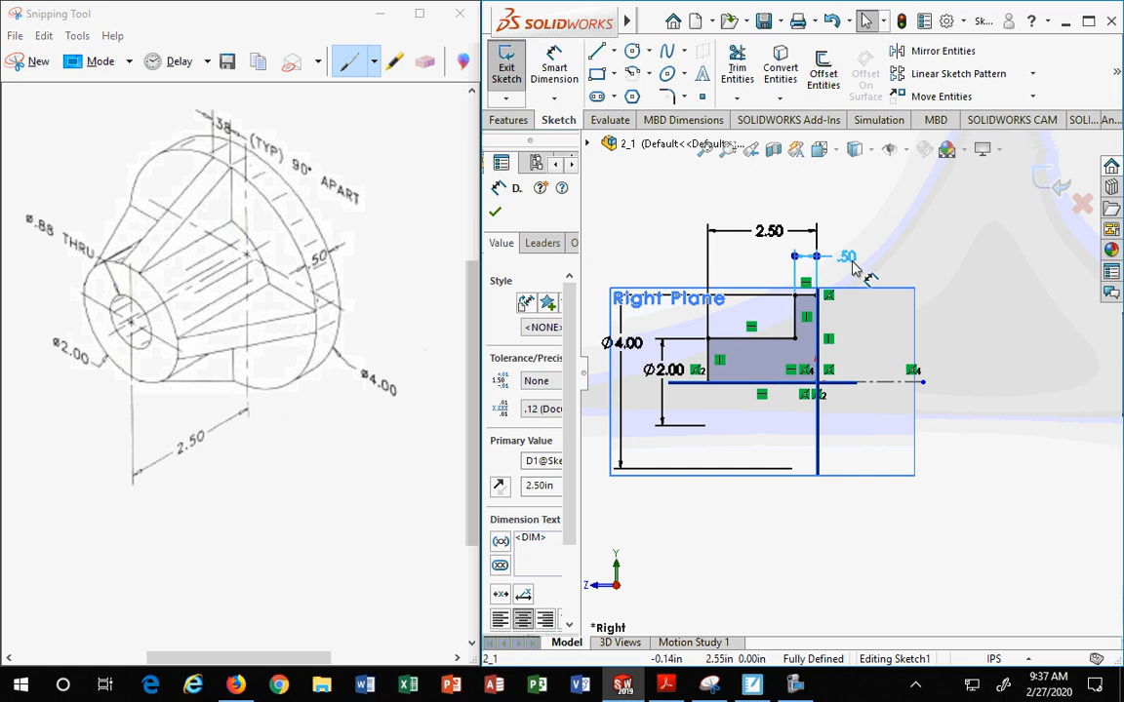
pyautogui.click(959, 361)
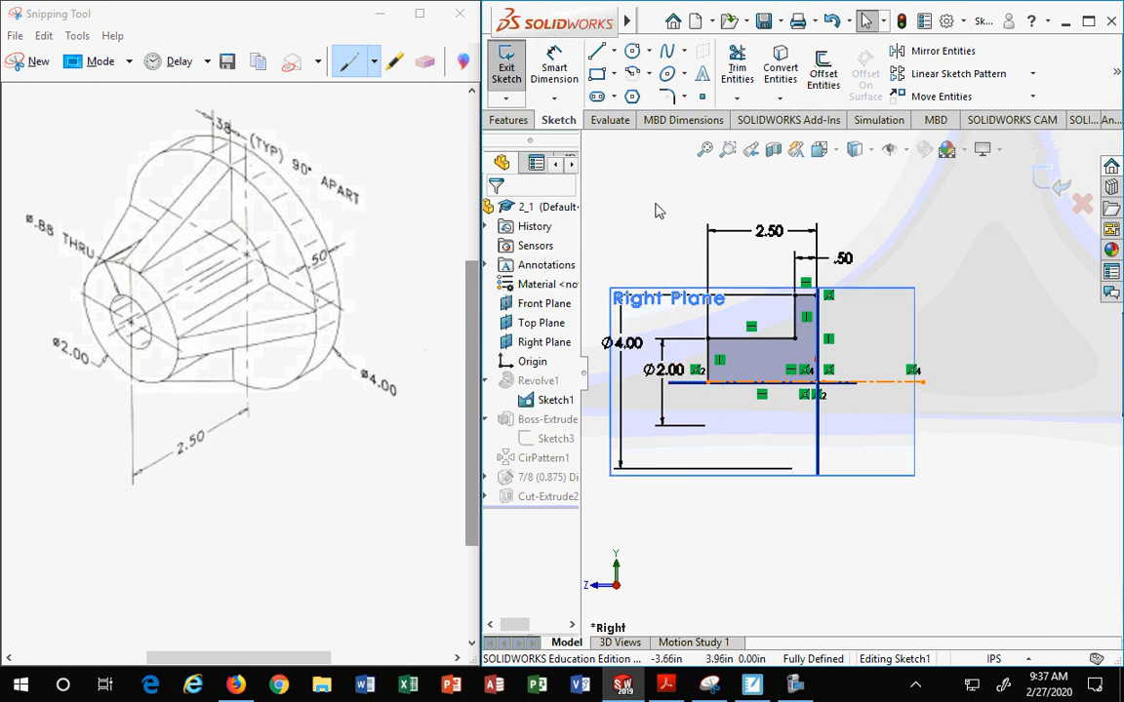
# Exit the revolve sketch and rebuild the part, continuing past the Sketch6 warning and closing the error report.
pyautogui.click(1061, 189)
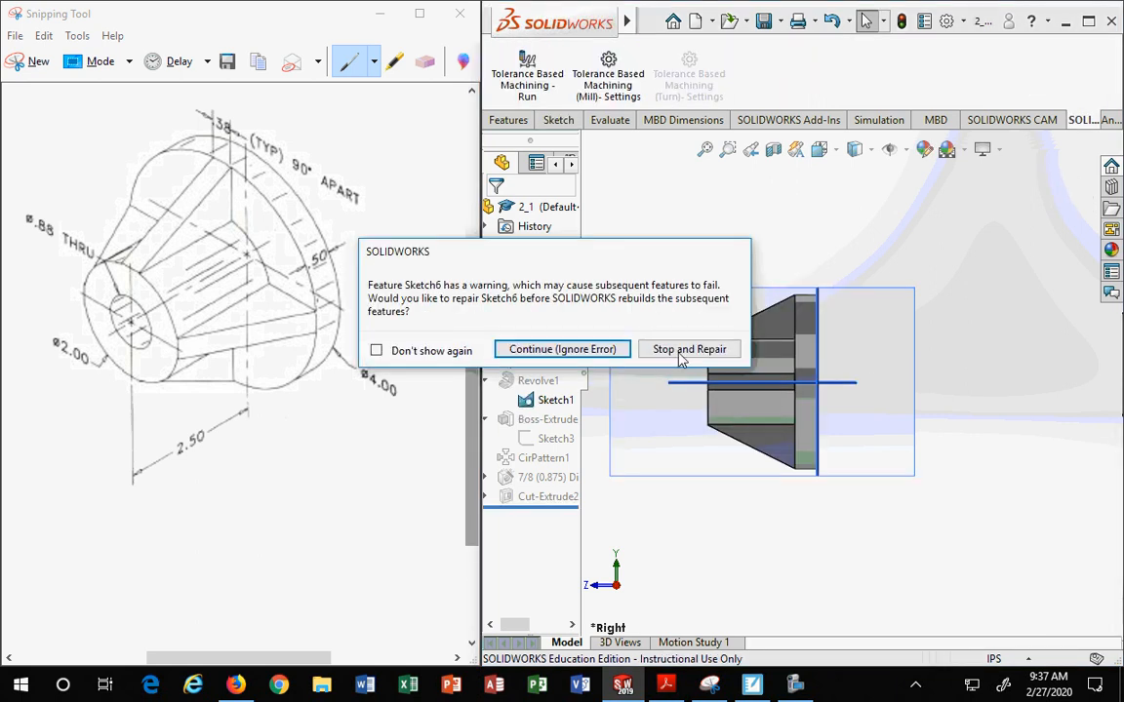
pyautogui.click(597, 351)
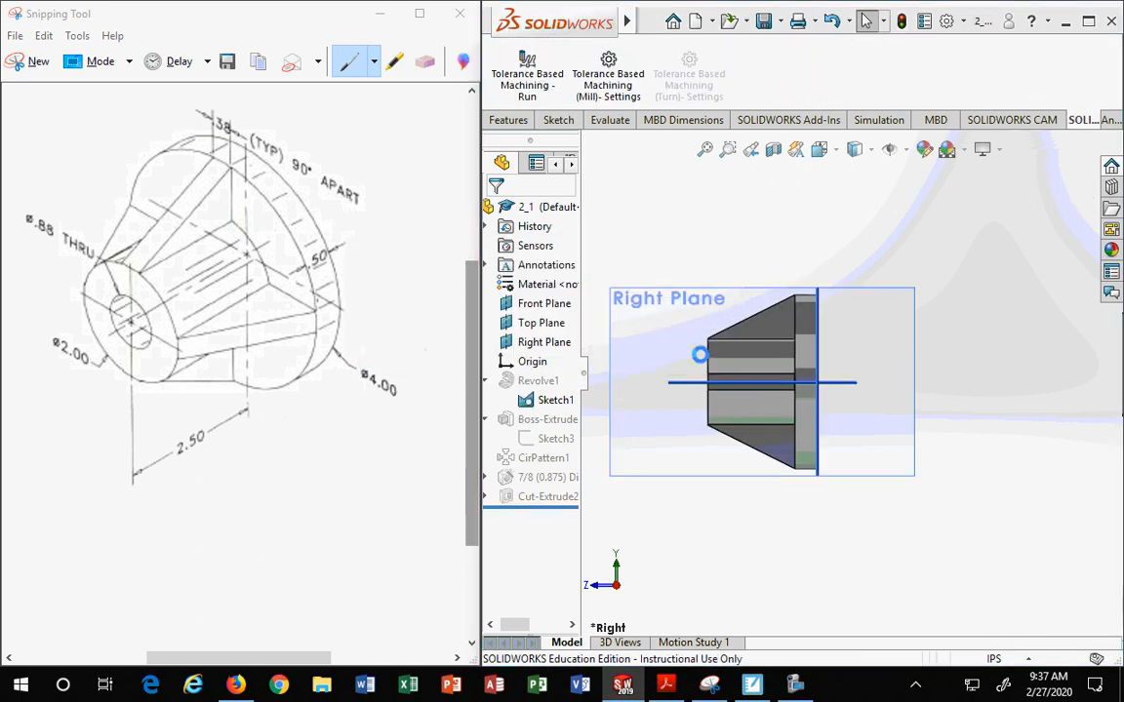
pyautogui.click(543, 517)
pyautogui.moveTo(778, 490); pyautogui.dragTo(864, 540, button='middle')
pyautogui.scroll(-1, 780, 507)
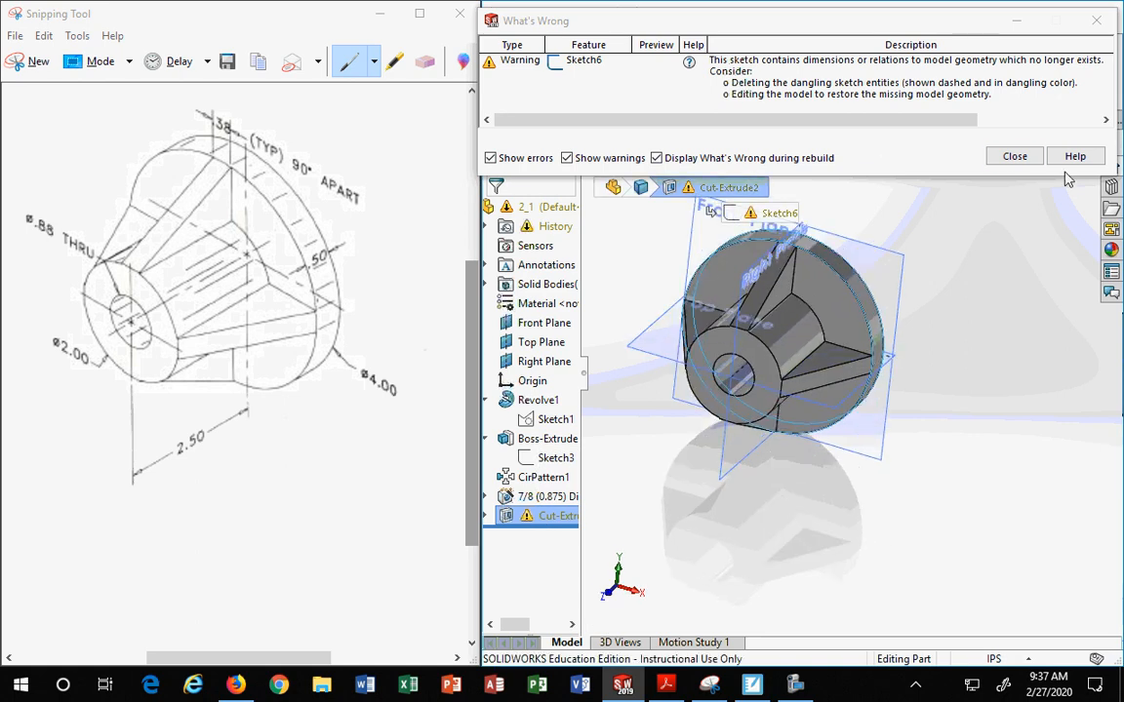
pyautogui.click(1014, 156)
# Open the sketch of Cut-Extrude2 for editing and delete the dangling relation on its circle at the flange's back face.
pyautogui.rightClick(517, 520)
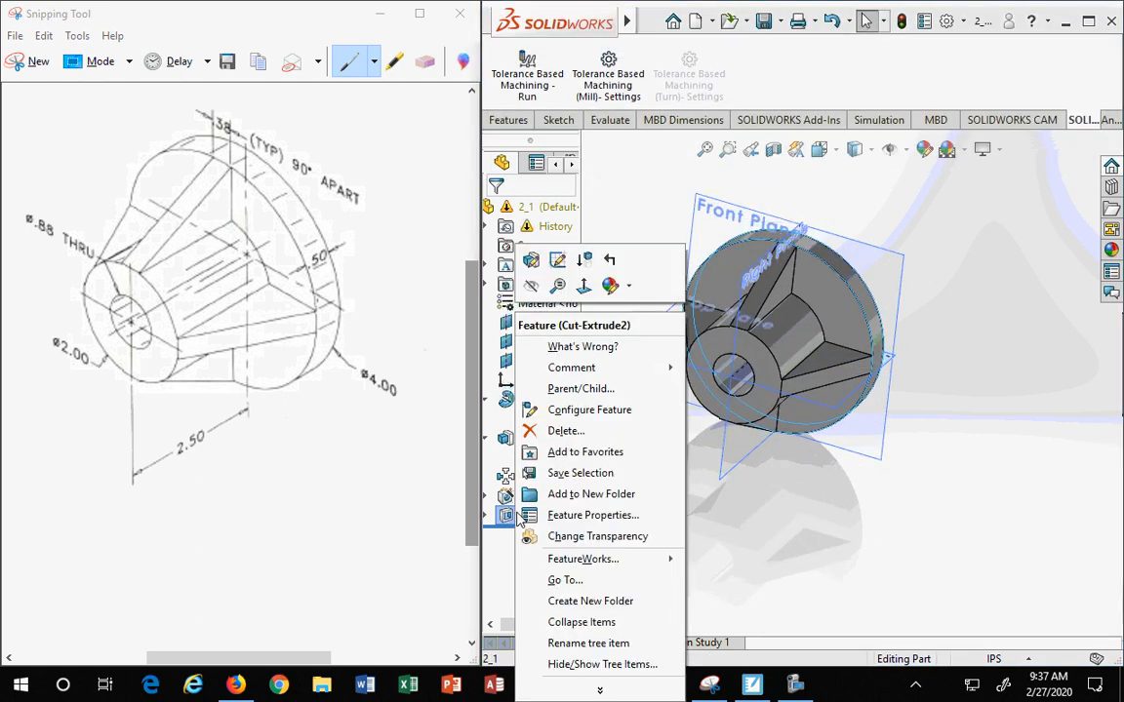
pyautogui.click(557, 260)
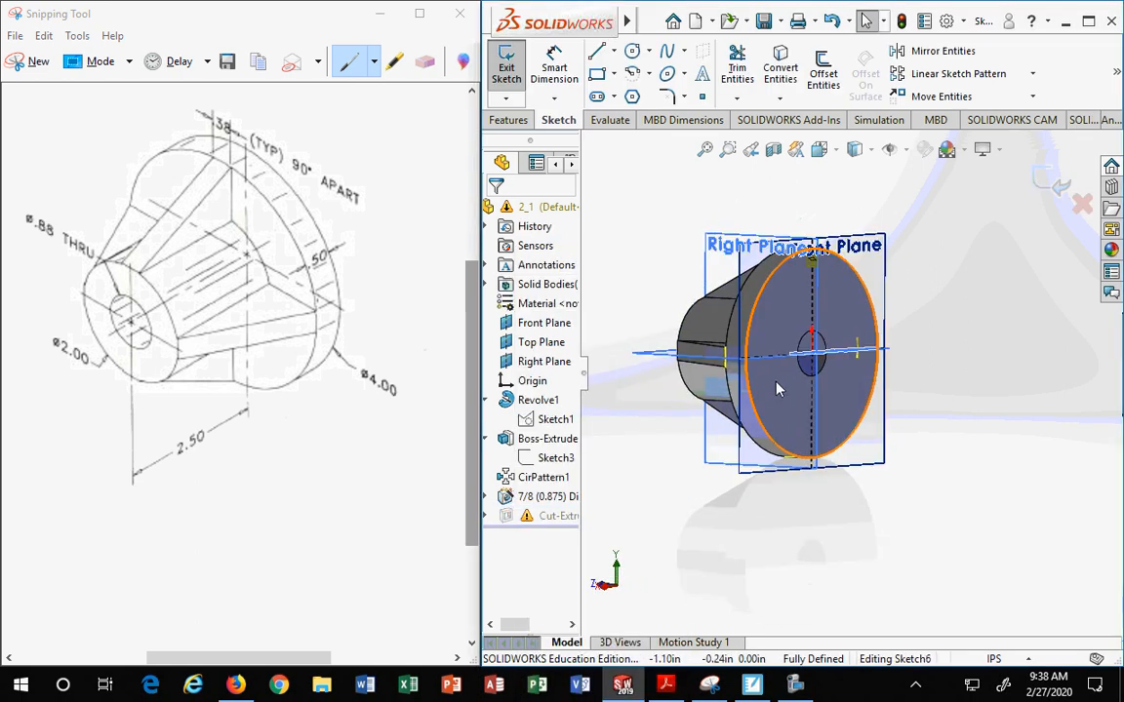
pyautogui.moveTo(778, 389); pyautogui.dragTo(761, 447, button='middle')
pyautogui.scroll(3, 843, 363)
pyautogui.scroll(-4, 836, 365)
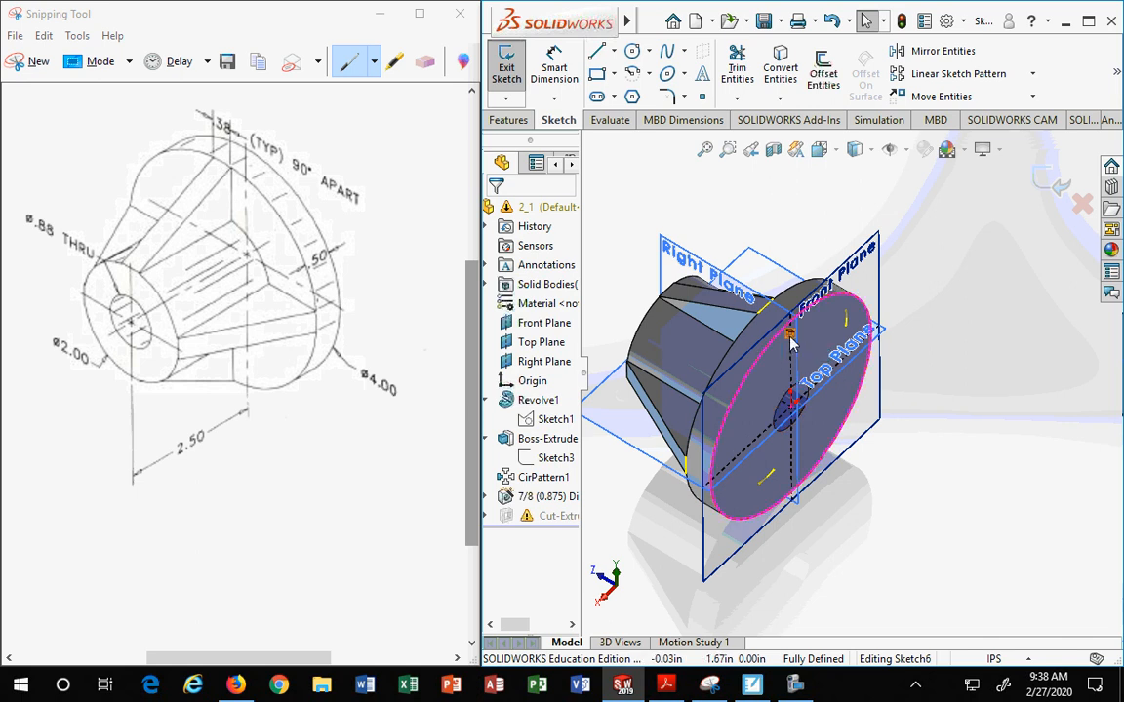
pyautogui.click(792, 334)
pyautogui.press('Delete')
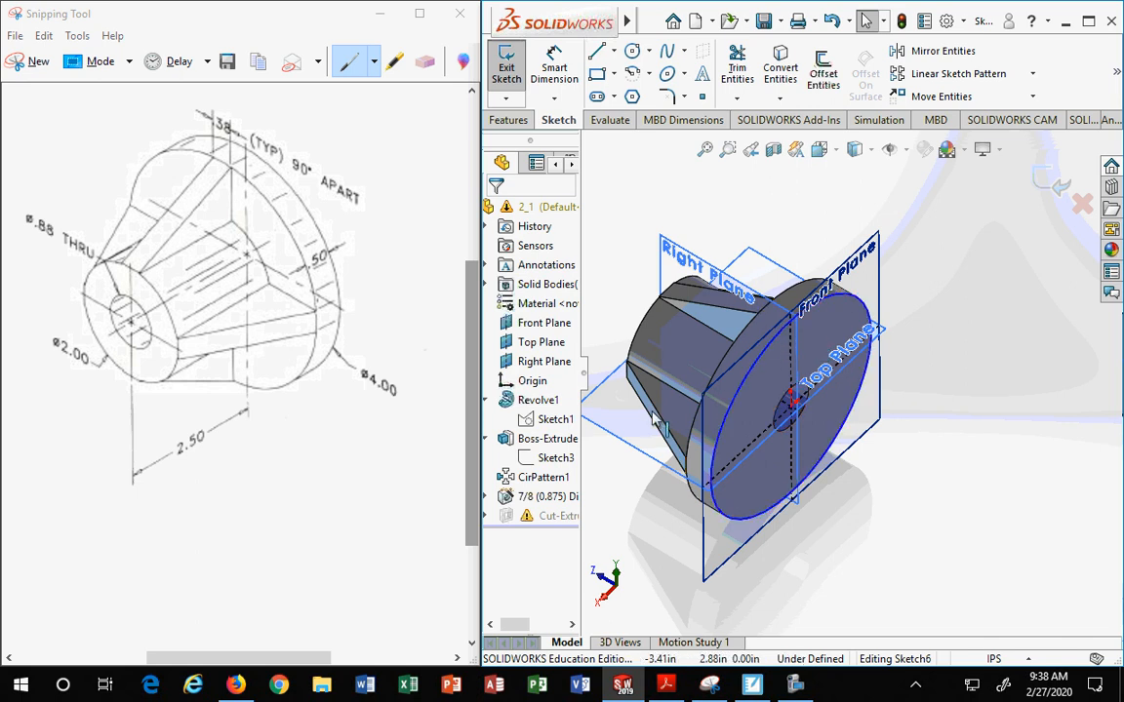
# Shrink the cut sketch's circle to about 2.05 in diameter and make it coradial with the flange's outer edge.
pyautogui.moveTo(760, 350); pyautogui.dragTo(845, 425)
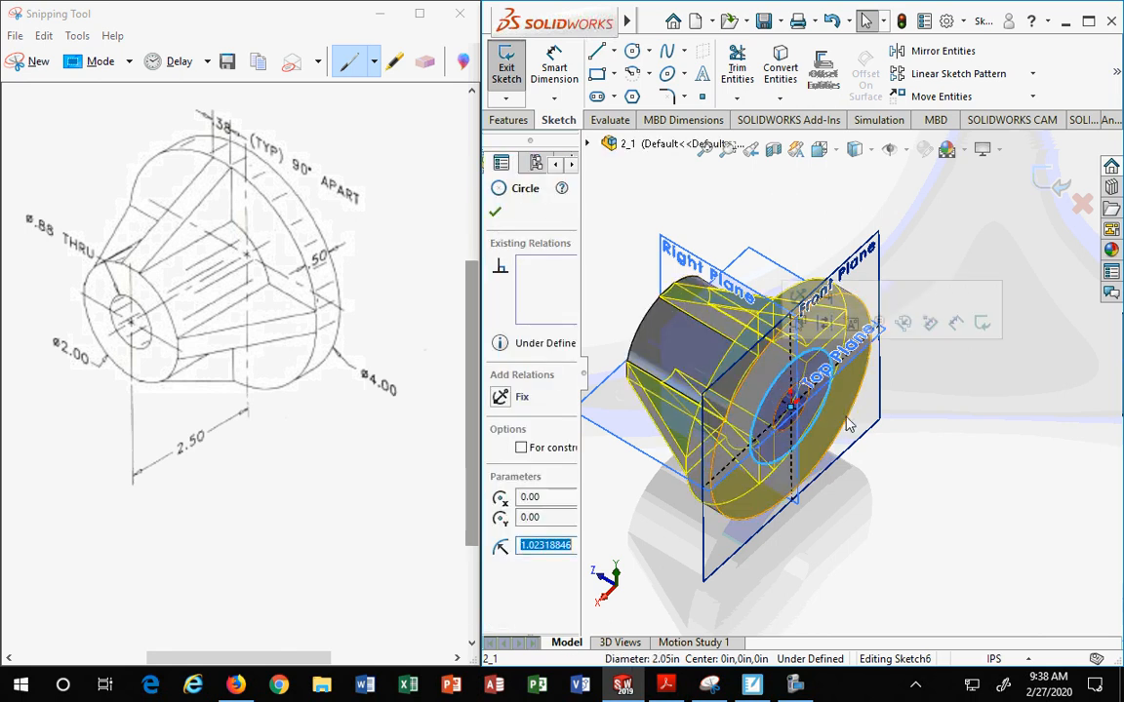
pyautogui.keyDown('ctrl'); pyautogui.click(837, 291); pyautogui.keyUp('ctrl')
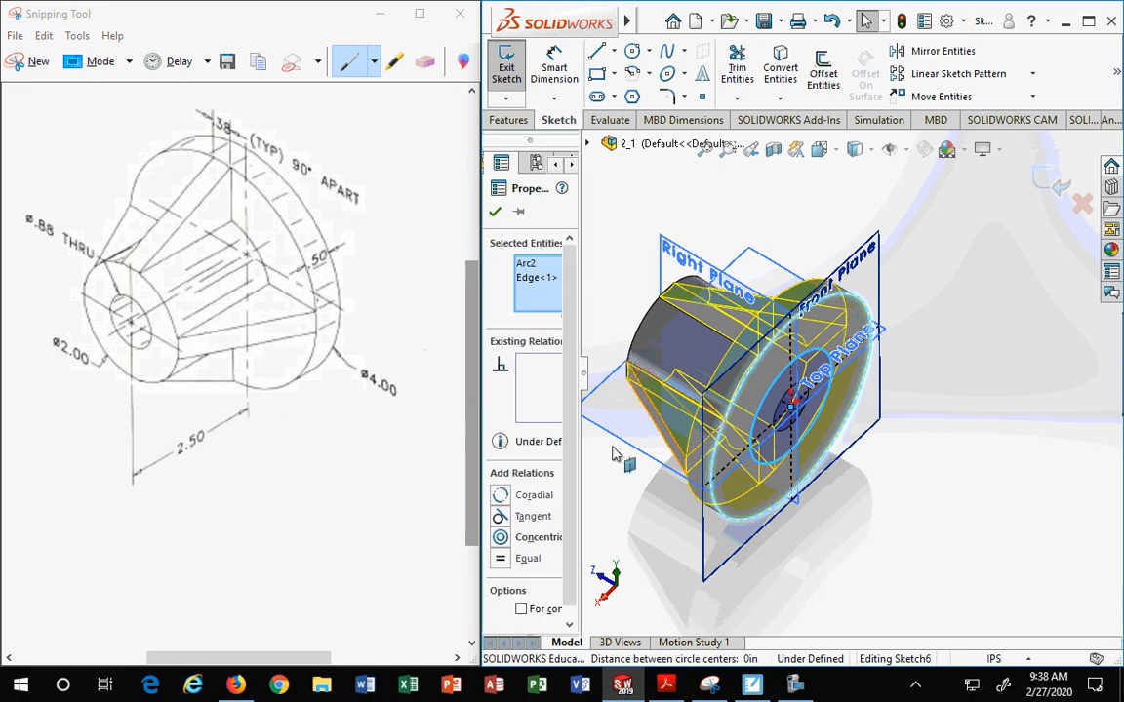
pyautogui.click(502, 496)
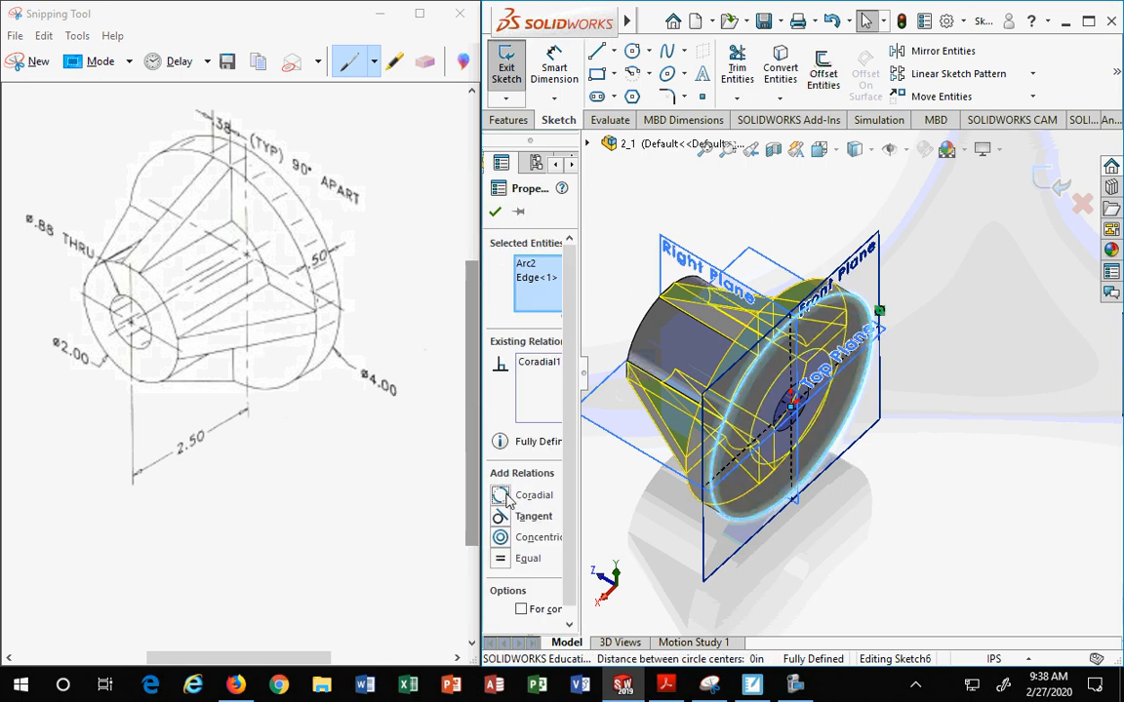
pyautogui.click(496, 213)
# Exit the cut sketch, continue the rebuild despite the remaining warning, and close the error report.
pyautogui.click(1055, 187)
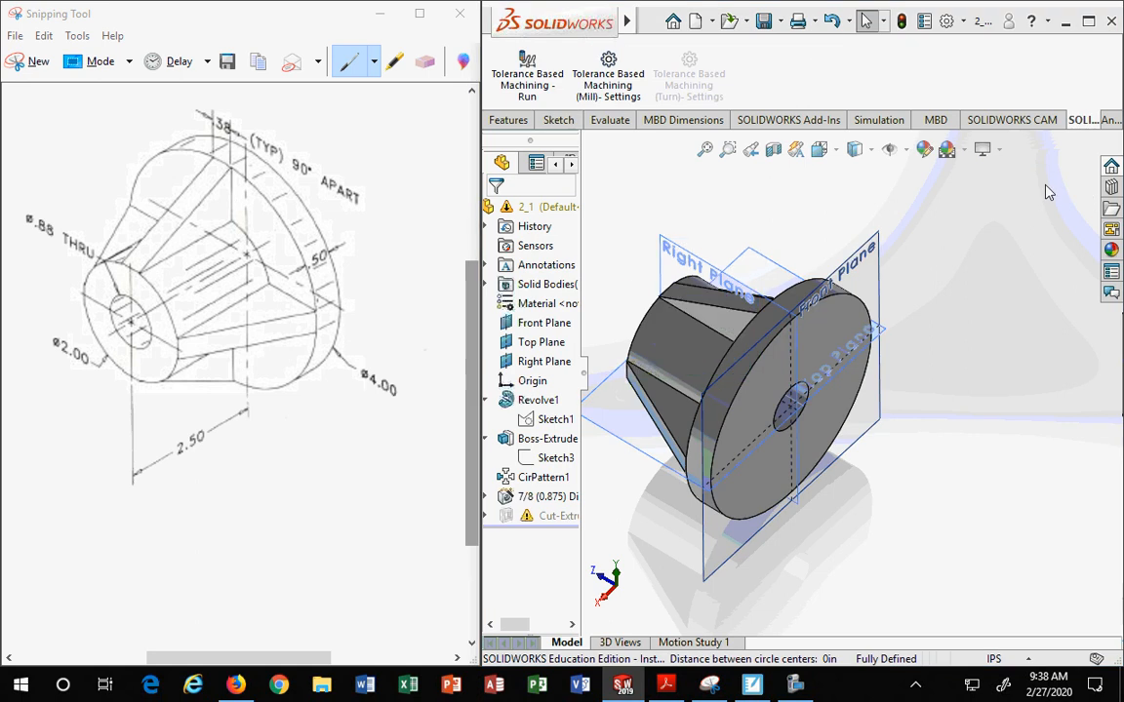
pyautogui.click(564, 349)
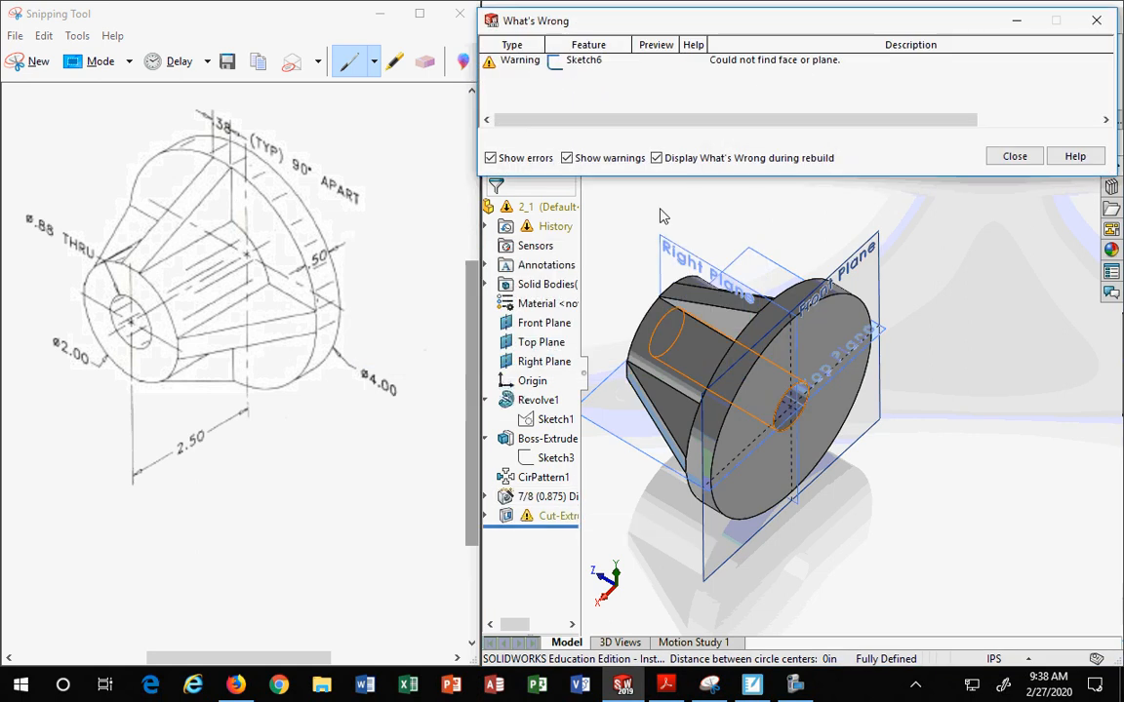
pyautogui.click(1015, 156)
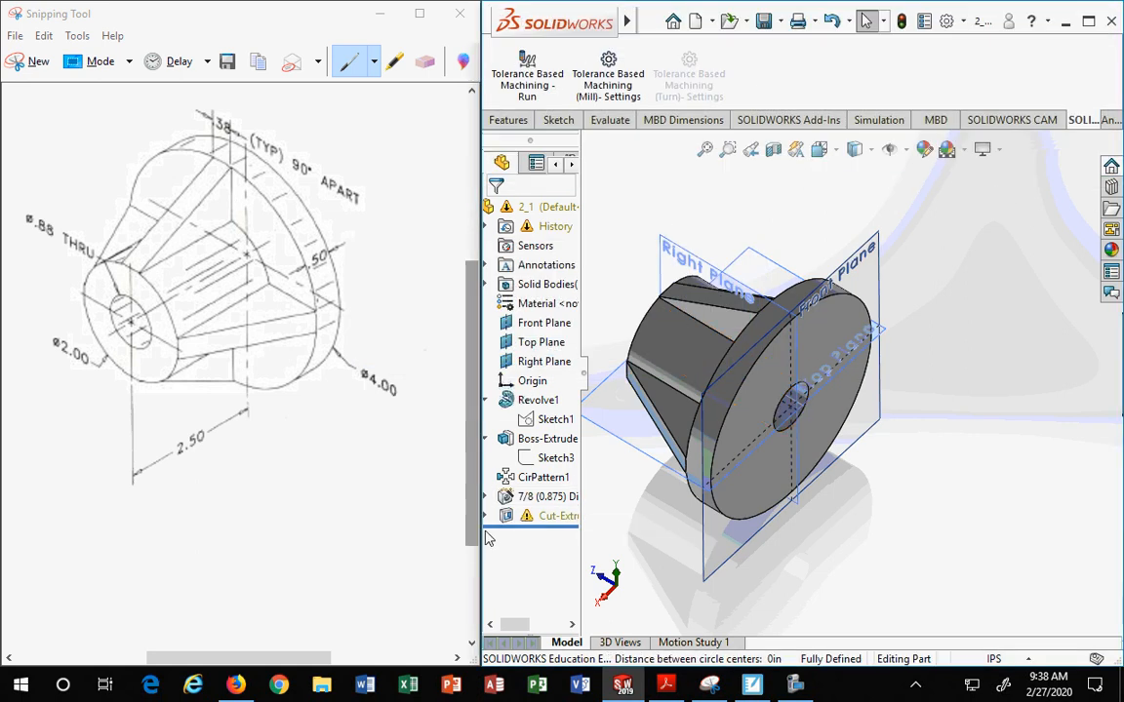
# Examine the warning on Cut-Extrude2's sketch, the circular pattern and the 7/8 in hole, viewing the part from front and back.
pyautogui.click(503, 517)
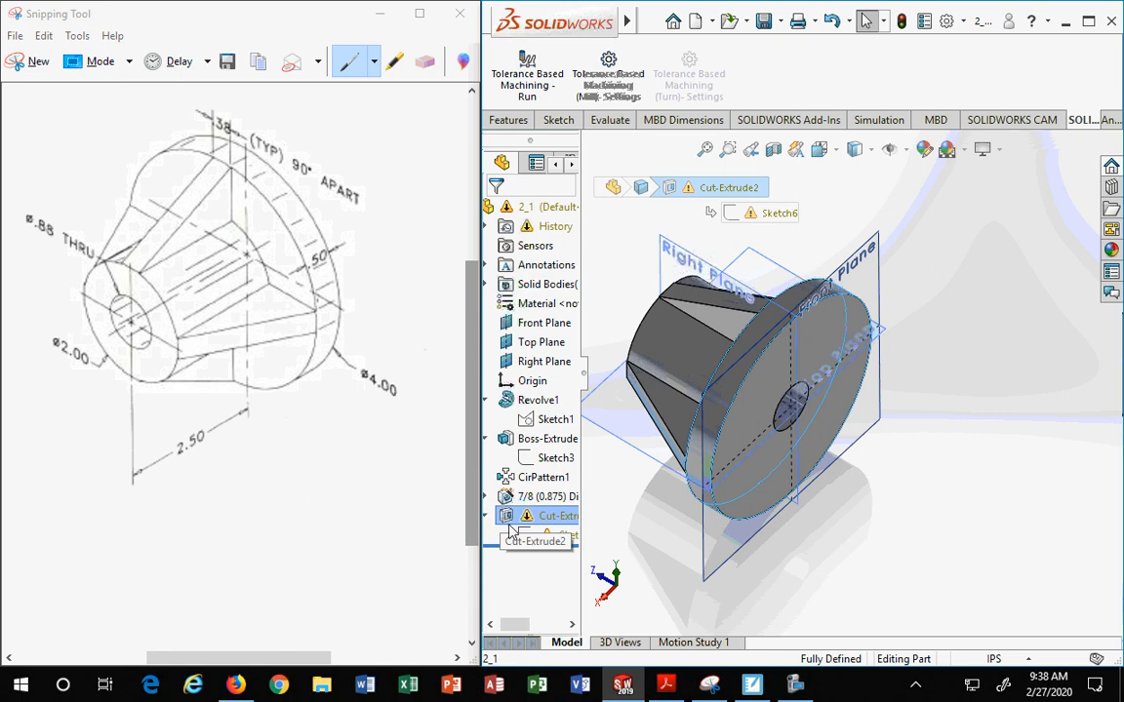
pyautogui.rightClick(508, 530)
pyautogui.click(554, 480)
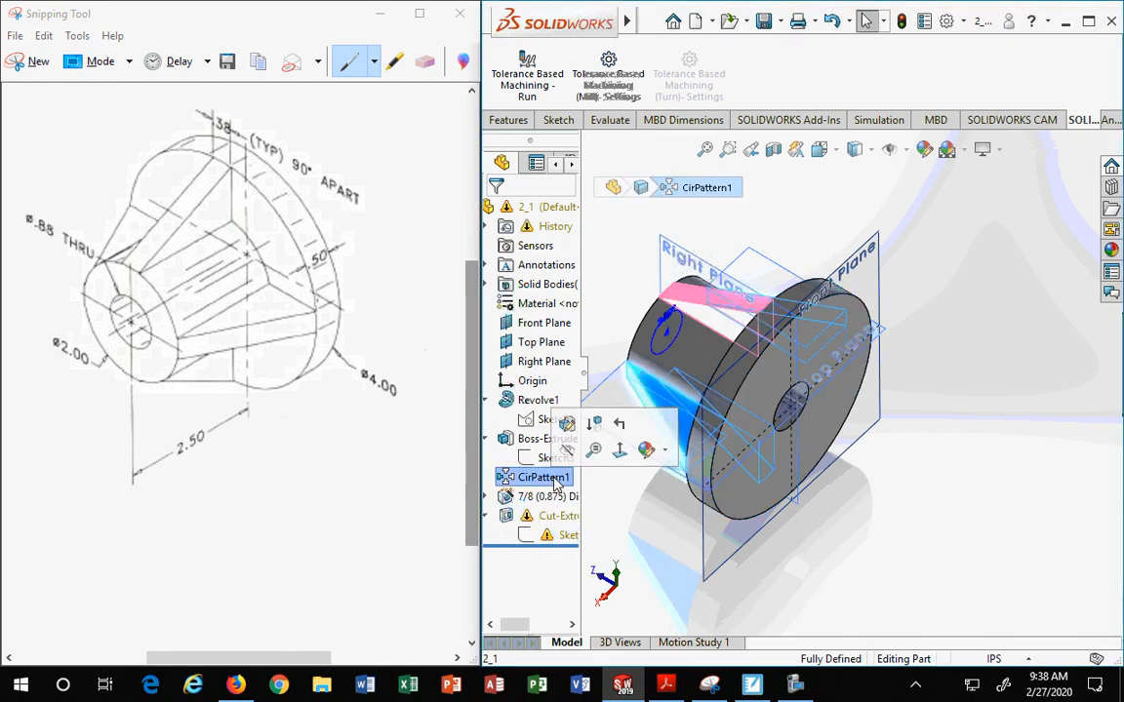
pyautogui.click(862, 532)
pyautogui.moveTo(863, 532); pyautogui.dragTo(883, 417, button='middle')
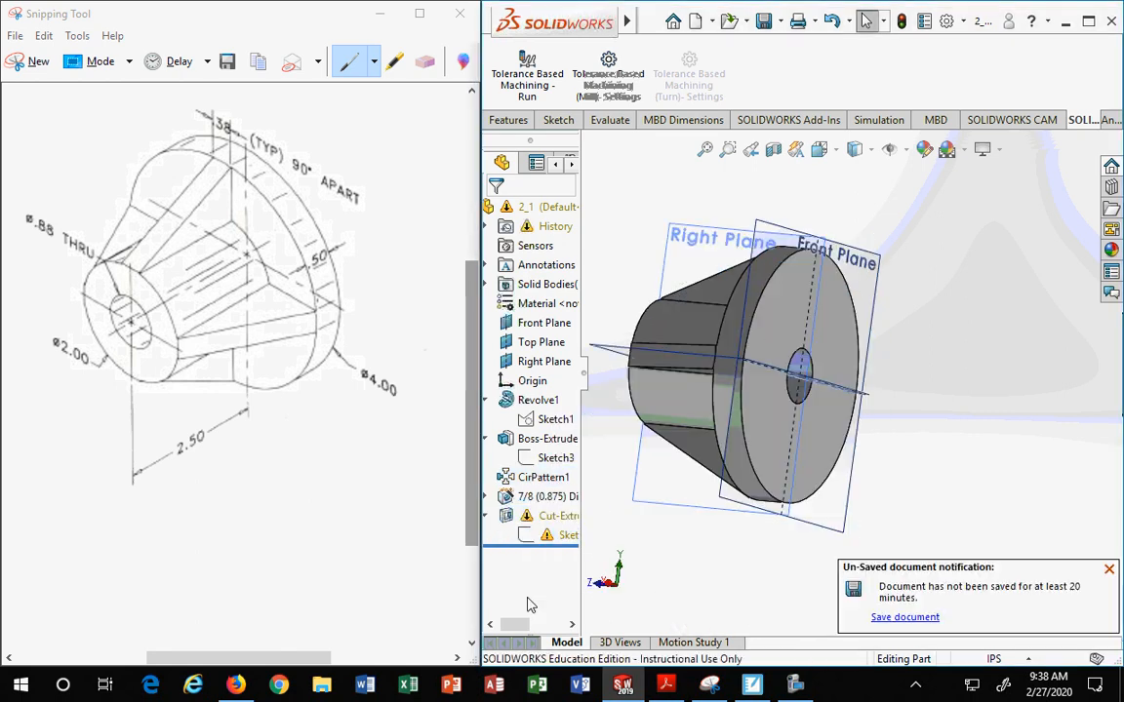
pyautogui.rightClick(566, 536)
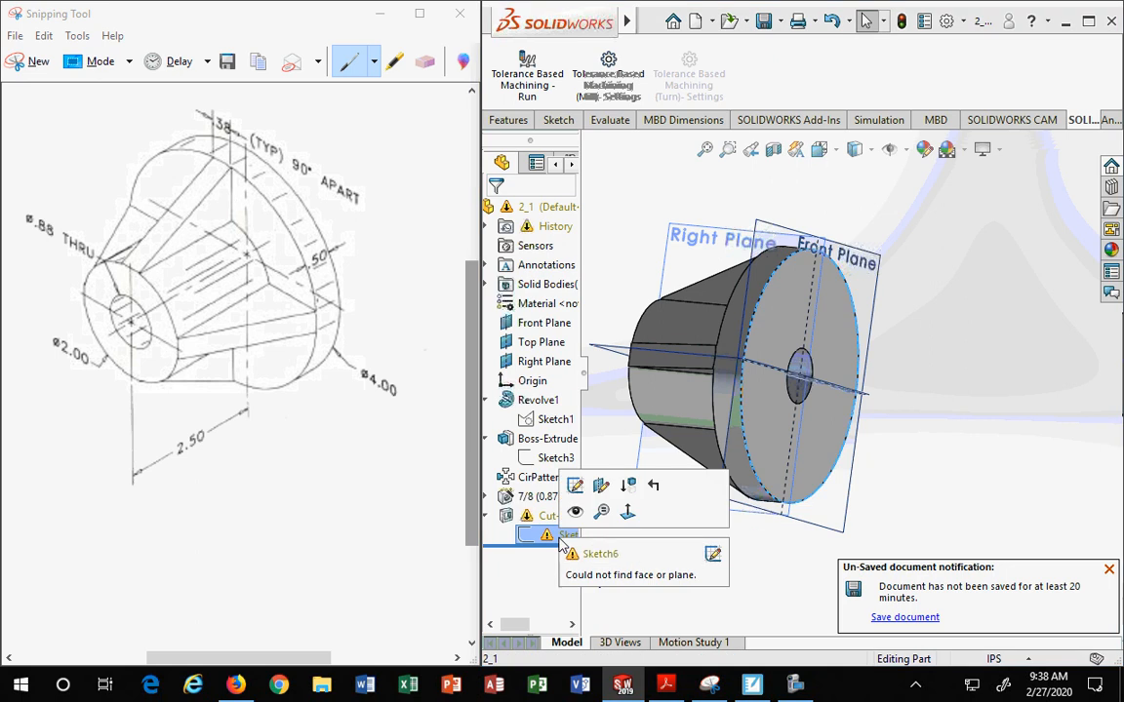
pyautogui.click(566, 496)
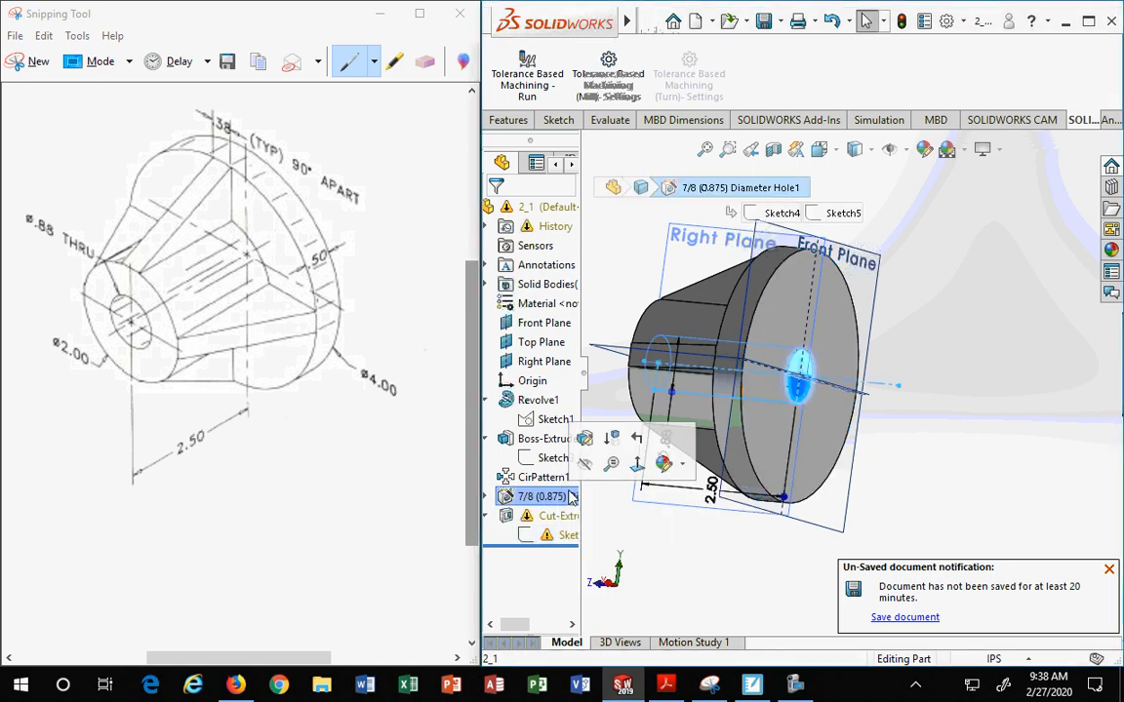
pyautogui.click(753, 566)
pyautogui.moveTo(756, 566); pyautogui.dragTo(773, 593, button='middle')
pyautogui.scroll(3, 730, 584)
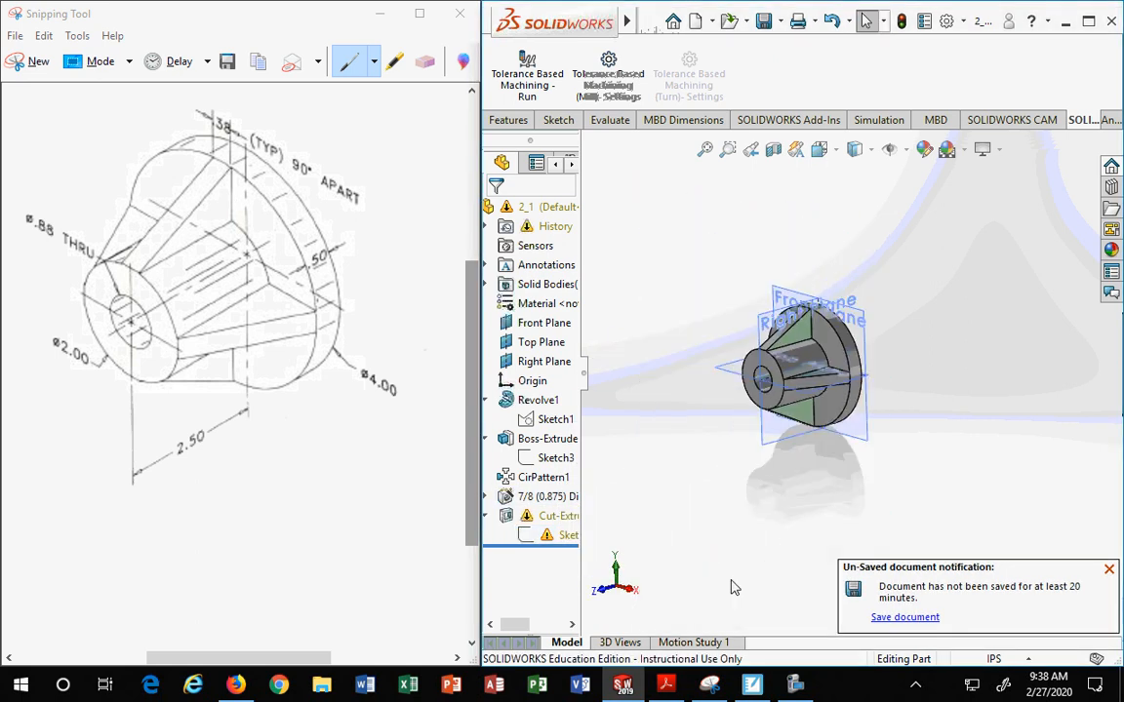
pyautogui.scroll(-3, 700, 600)
pyautogui.moveTo(849, 450); pyautogui.dragTo(933, 380, button='middle')
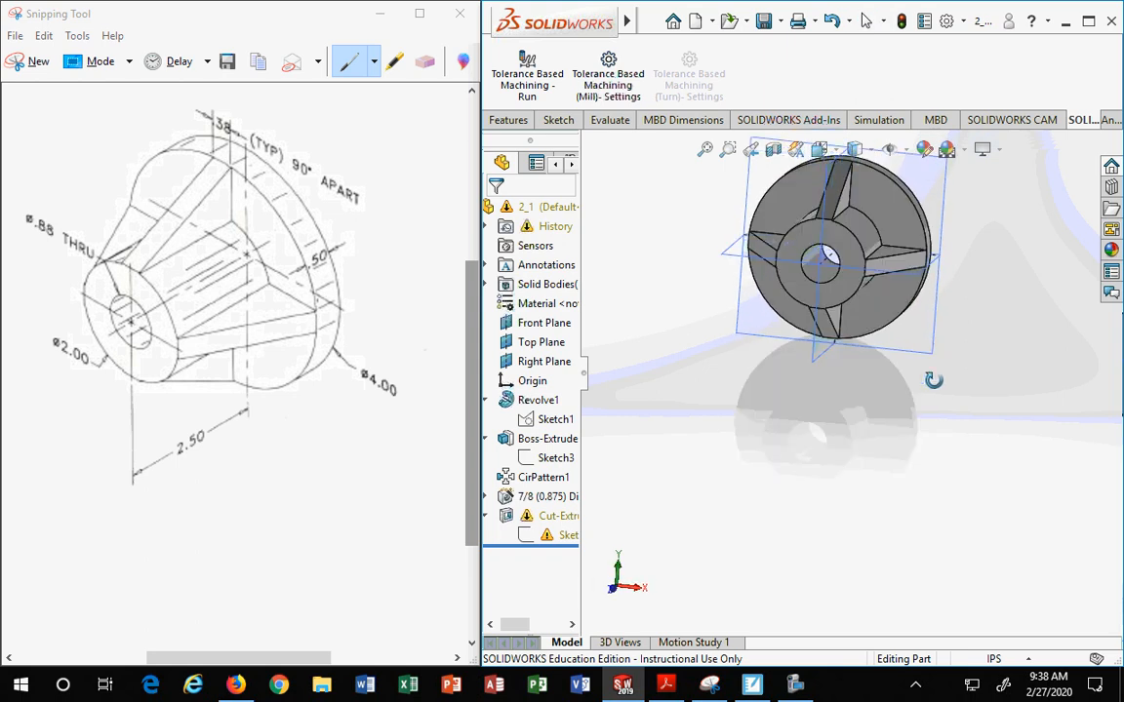
# Open Sketch6 of Cut-Extrude2 for inspection on the flange's back face, exit it and close the error report.
pyautogui.click(551, 539)
pyautogui.click(568, 478)
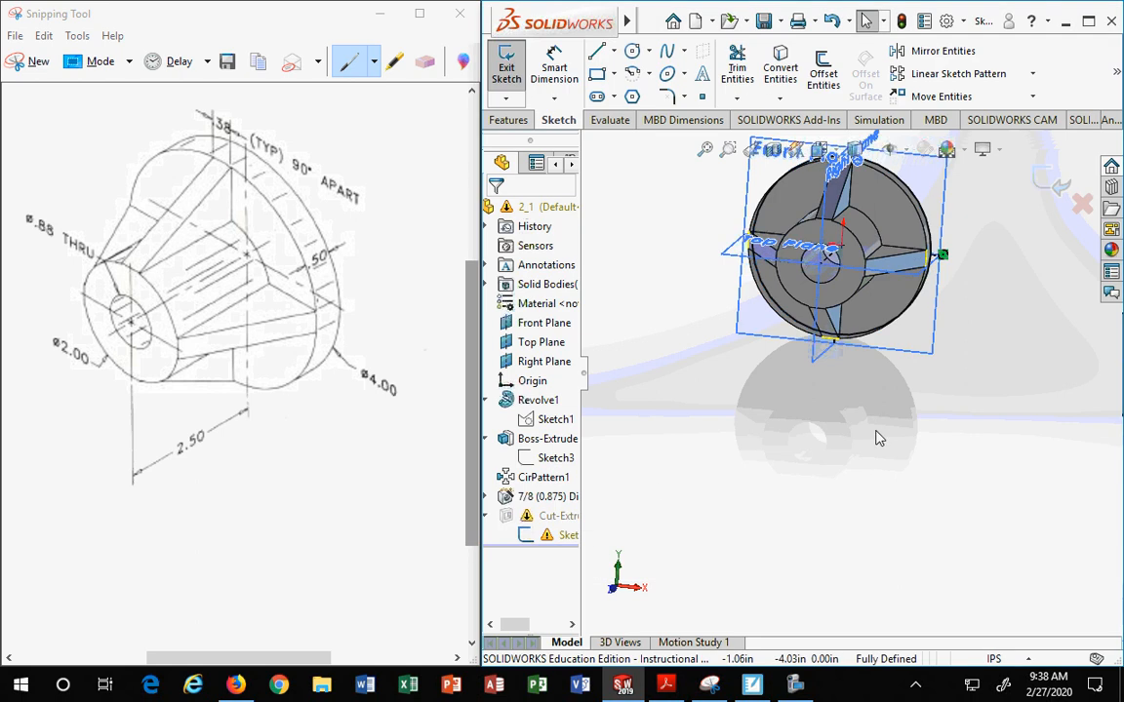
pyautogui.moveTo(903, 404)
pyautogui.mouseDown(button='middle')
pyautogui.moveTo(795, 377)
pyautogui.moveTo(727, 414)
pyautogui.moveTo(704, 410)
pyautogui.mouseUp(button='middle')
pyautogui.scroll(-2, 871, 248)
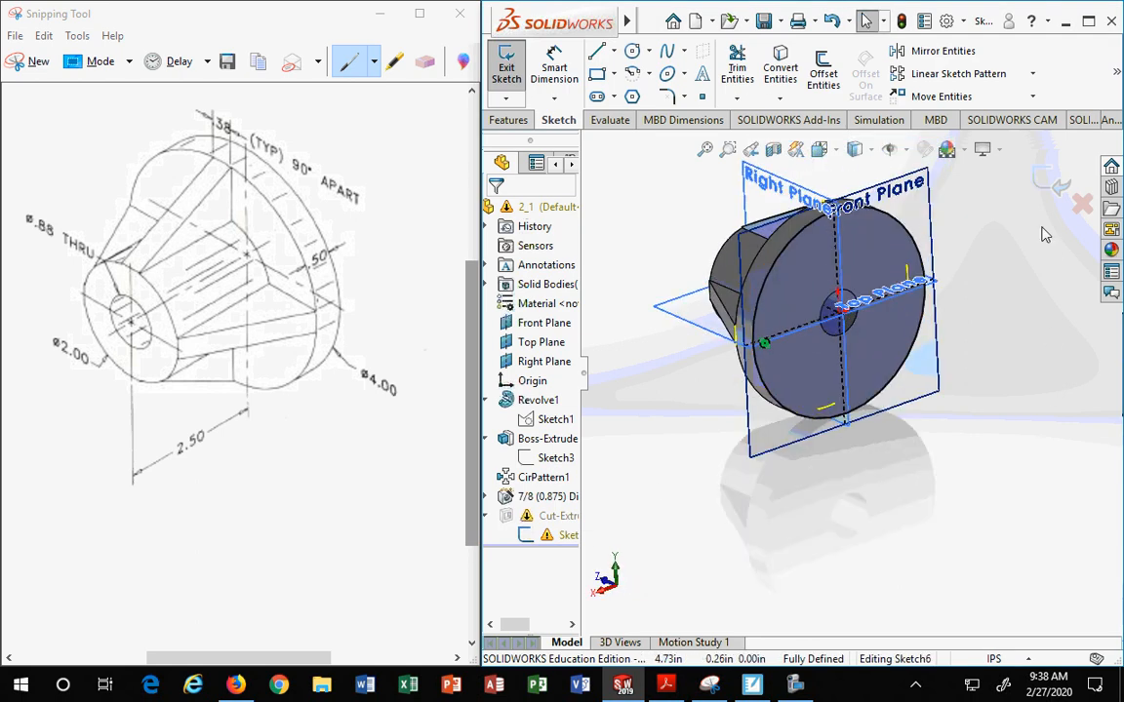
pyautogui.click(1054, 181)
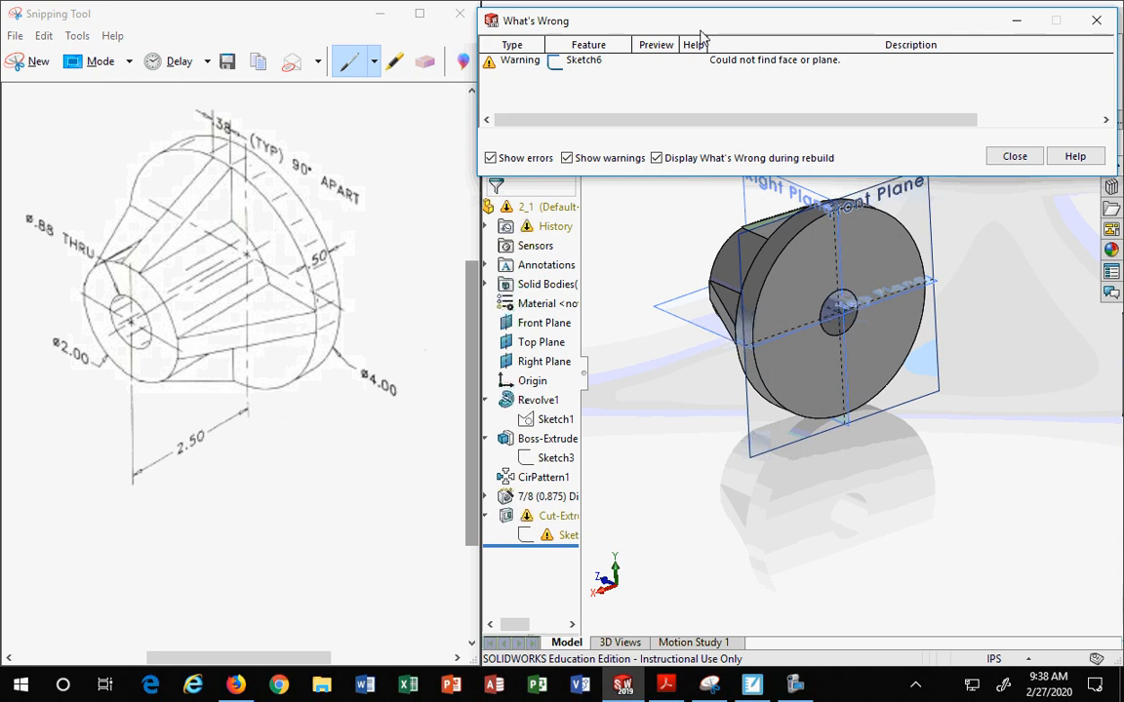
pyautogui.click(1032, 159)
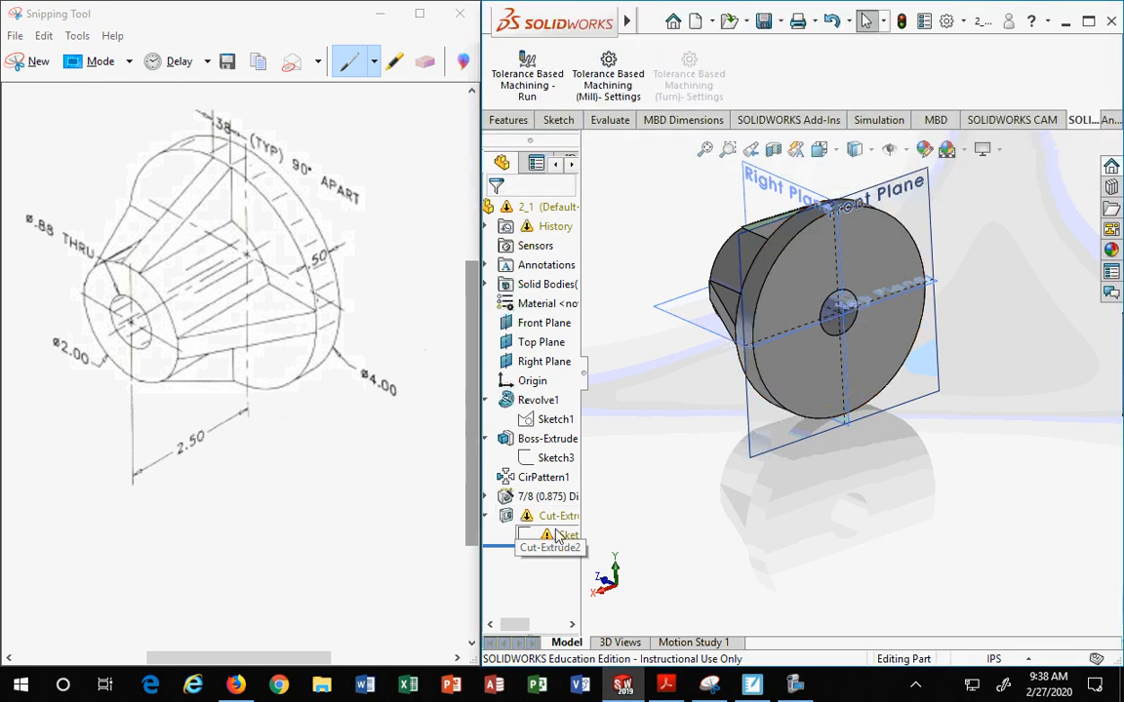
# Redefine the sketch plane of Sketch6 to the flange's flat back face and collapse Cut-Extrude2 in the feature tree.
pyautogui.click(551, 535)
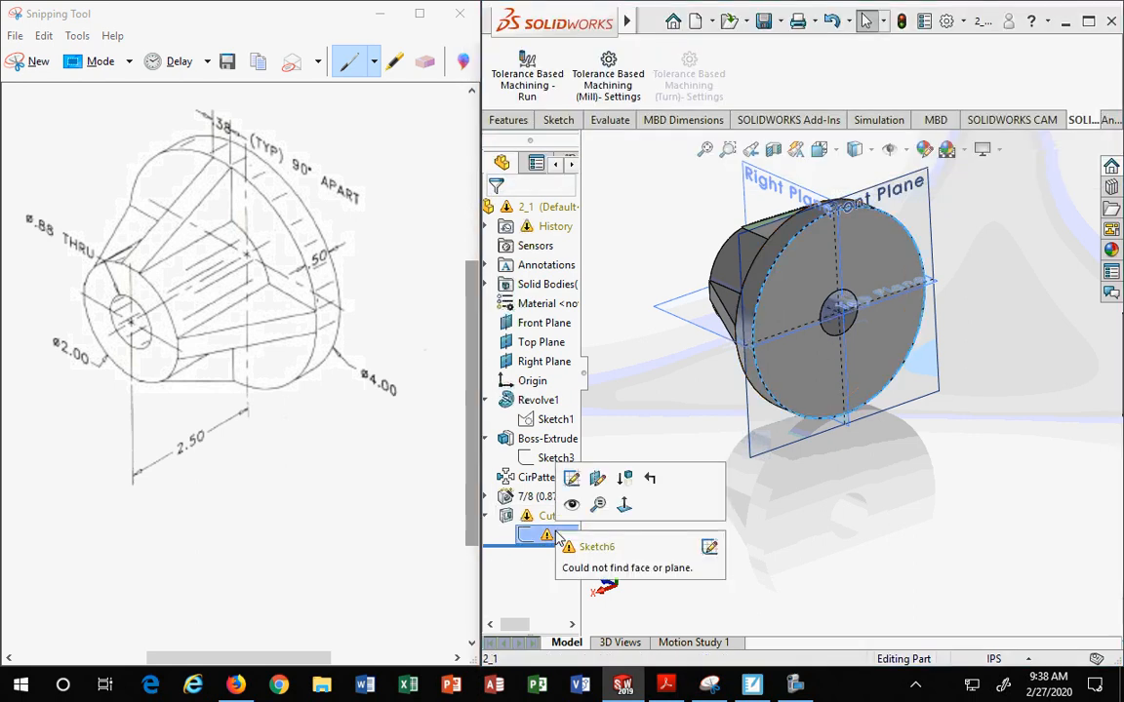
pyautogui.click(598, 478)
pyautogui.click(820, 276)
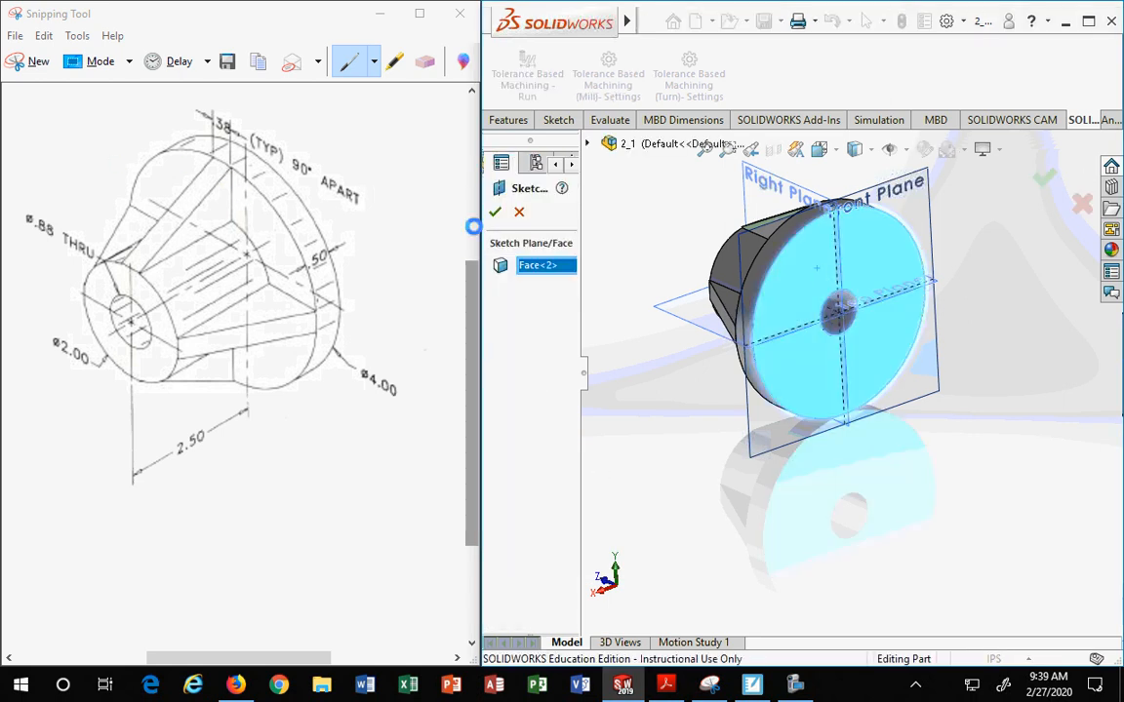
pyautogui.click(495, 211)
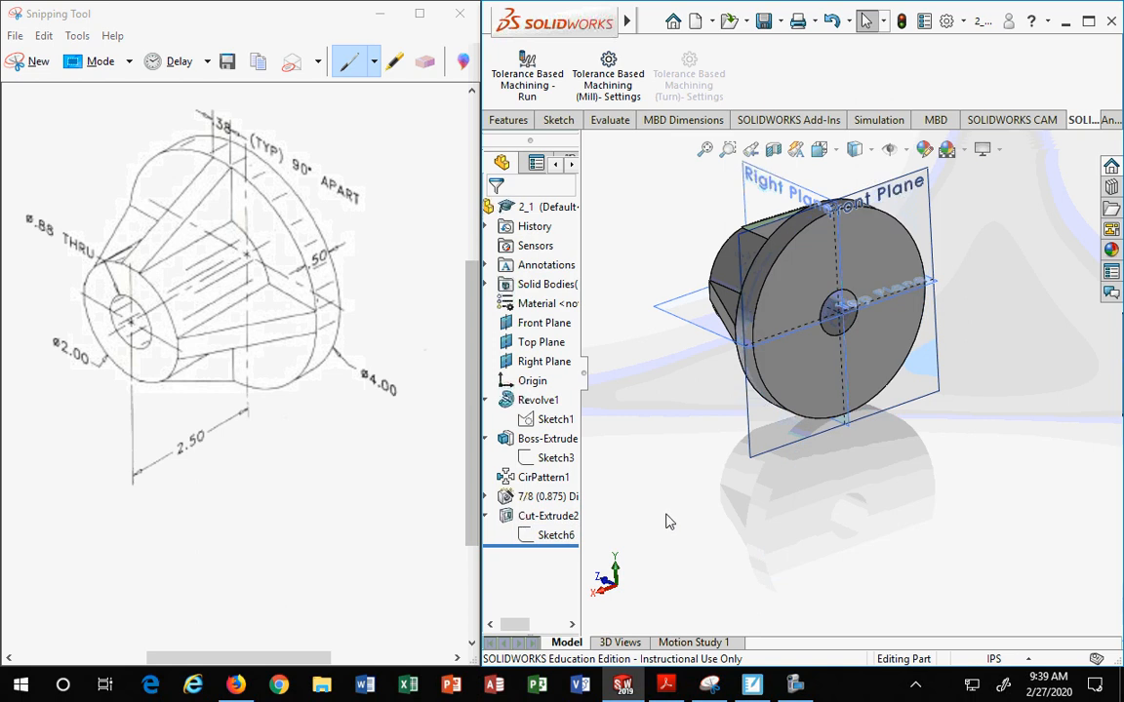
pyautogui.click(486, 515)
# Turn the part to show its ribbed side and widen the feature tree to fit the full feature names.
pyautogui.scroll(2, 668, 482)
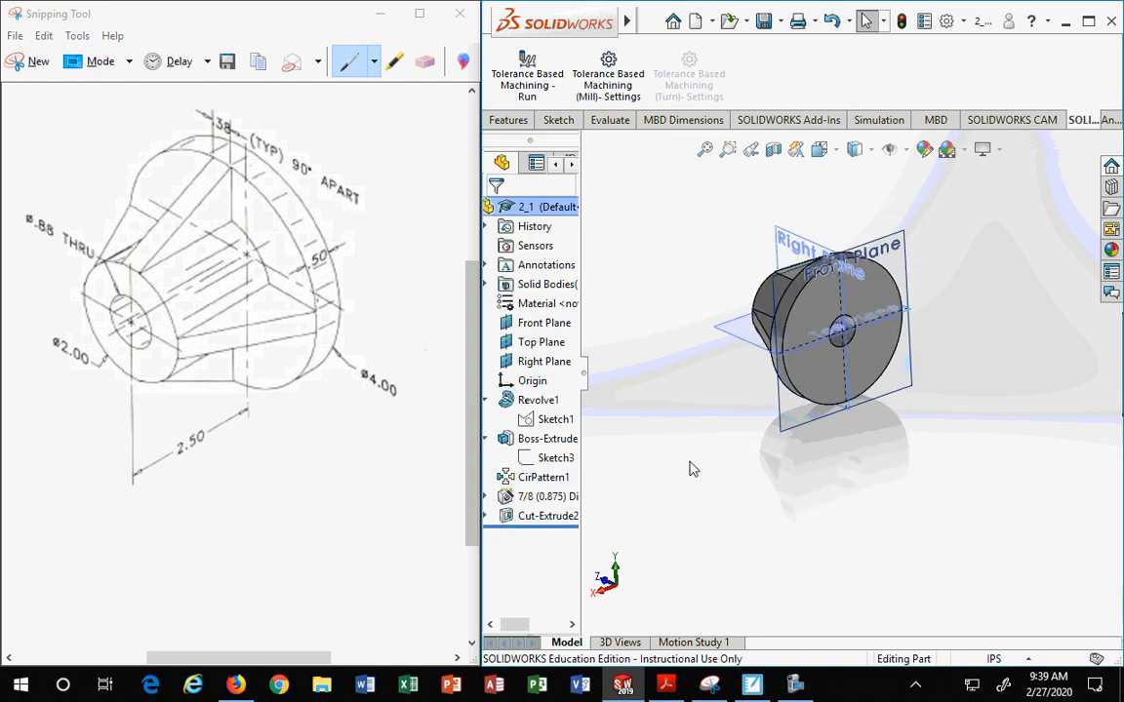
pyautogui.moveTo(689, 469); pyautogui.dragTo(786, 478, button='middle')
pyautogui.scroll(1, 615, 475)
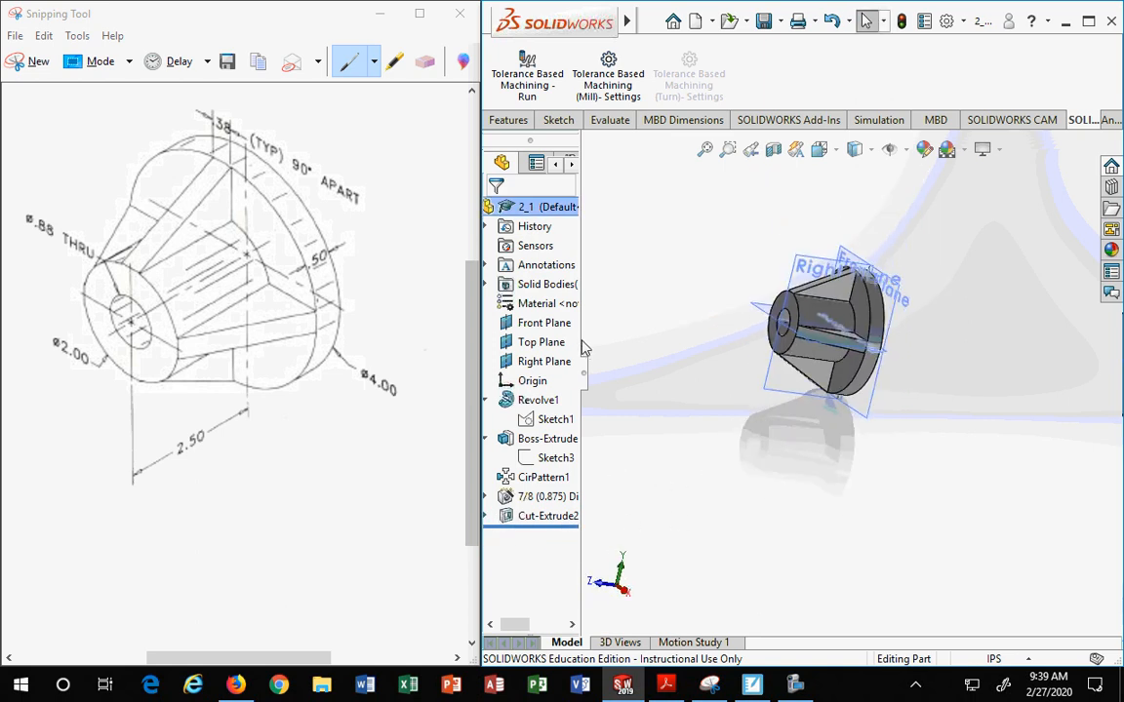
pyautogui.moveTo(583, 348); pyautogui.dragTo(621, 349)
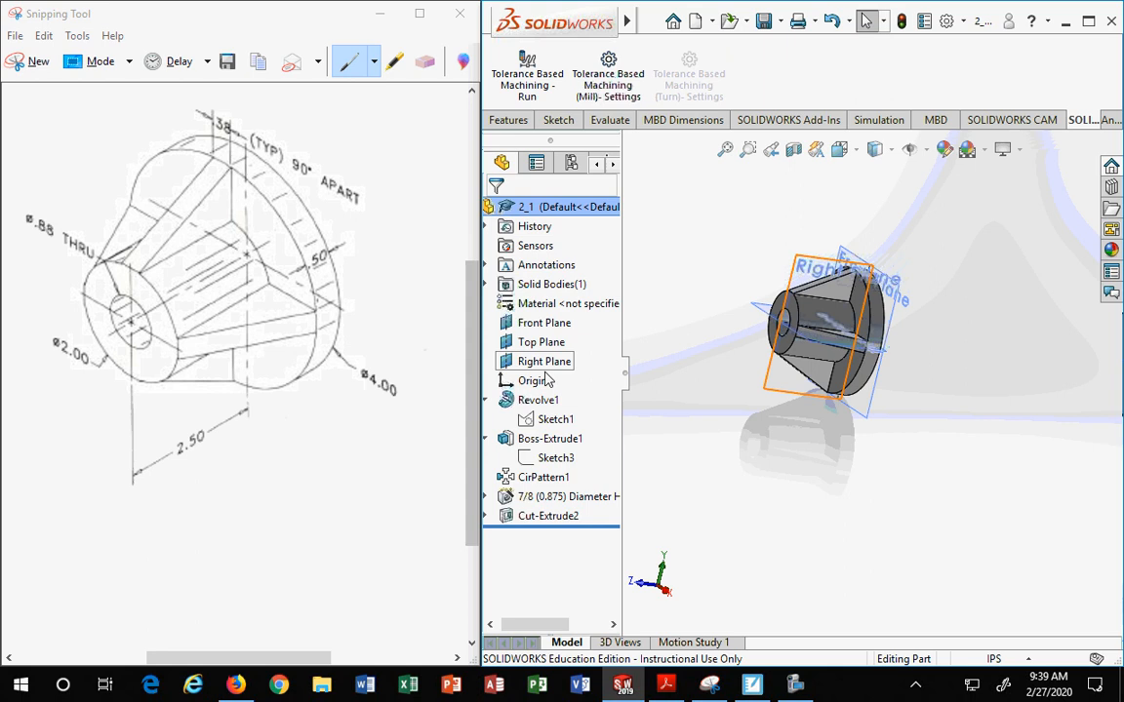
# Rebuild the part with its window maximized, and place the window beside the reference drawing again.
pyautogui.click(905, 20)
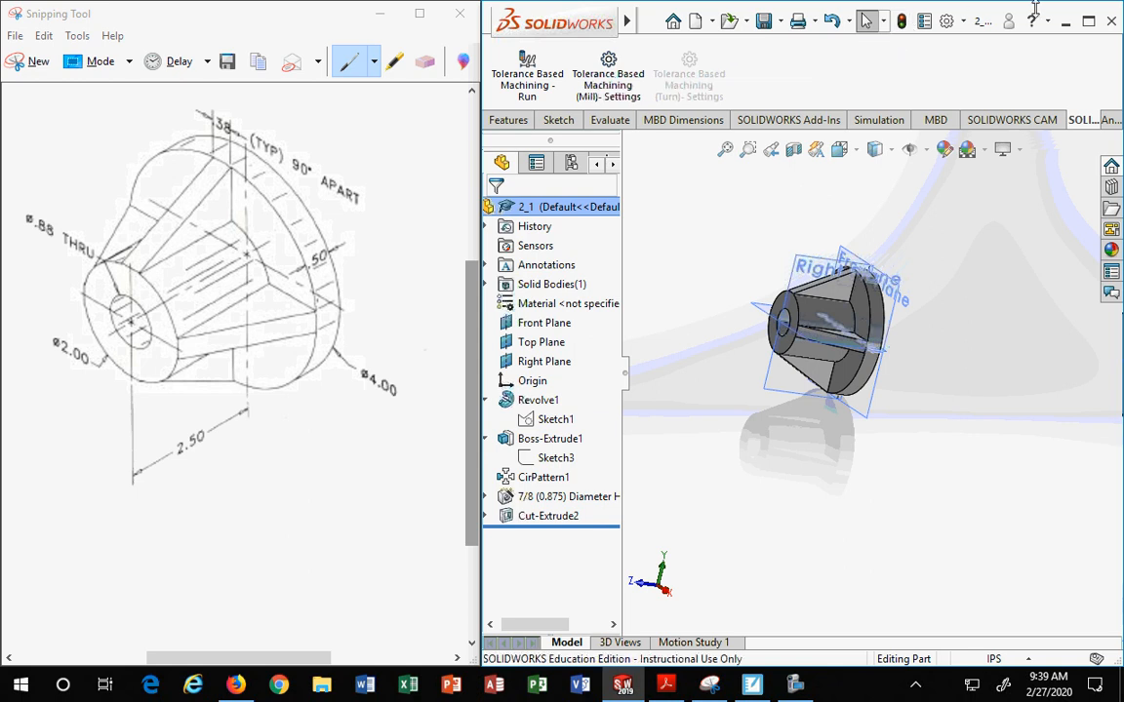
pyautogui.doubleClick(986, 19)
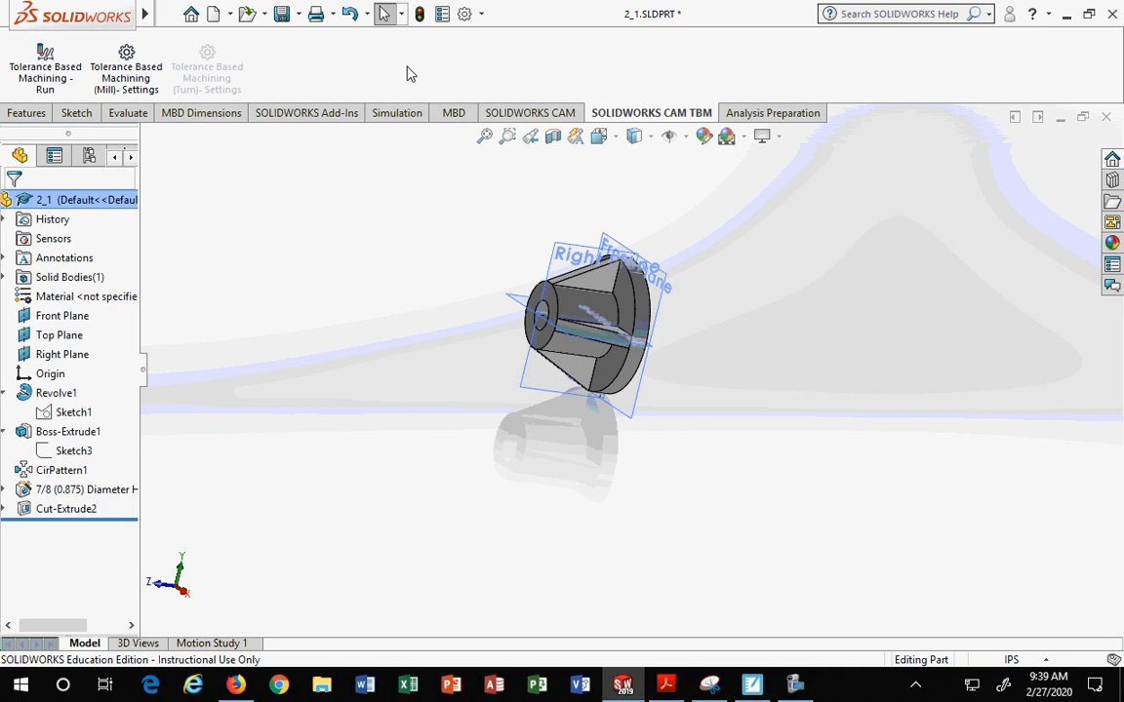
pyautogui.click(421, 15)
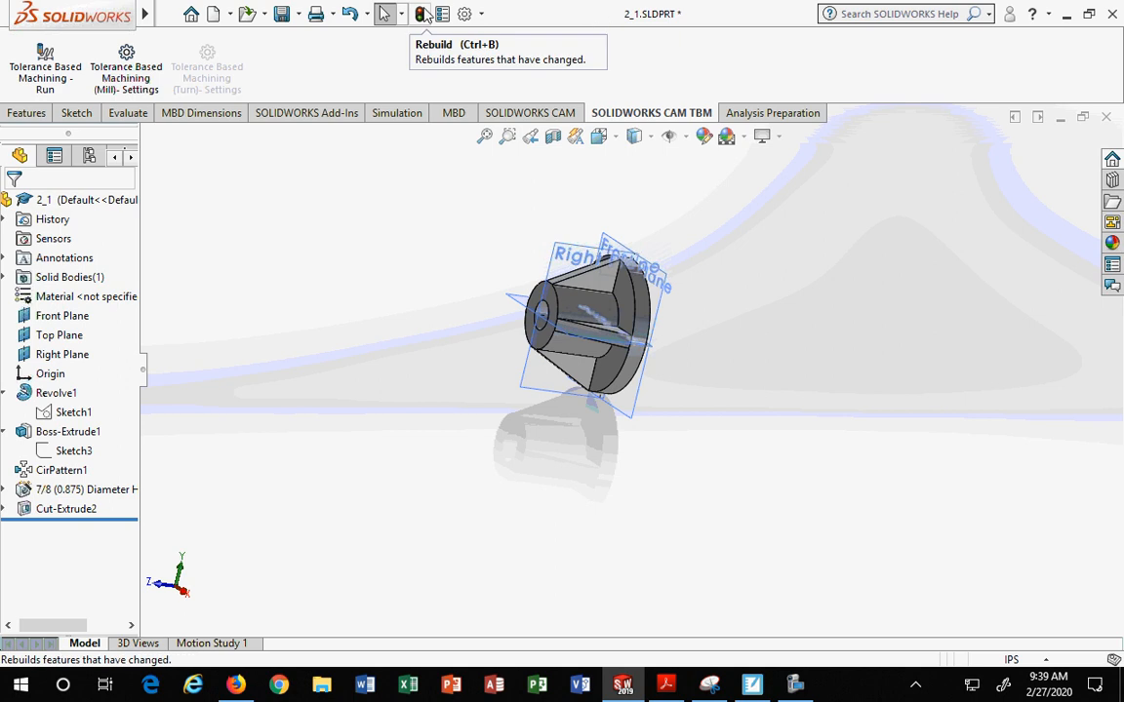
pyautogui.moveTo(564, 14); pyautogui.dragTo(1123, 260)
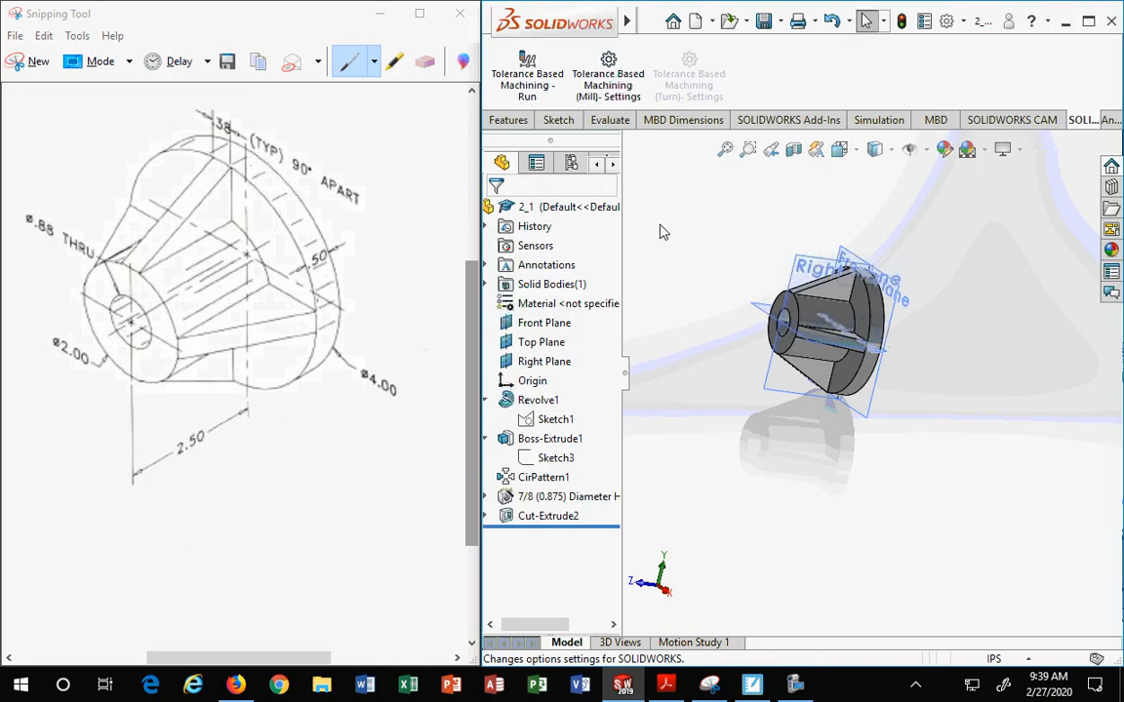
# Set the part's view orientation to isometric to match the reference drawing.
pyautogui.moveTo(742, 302); pyautogui.dragTo(859, 459, button='middle')
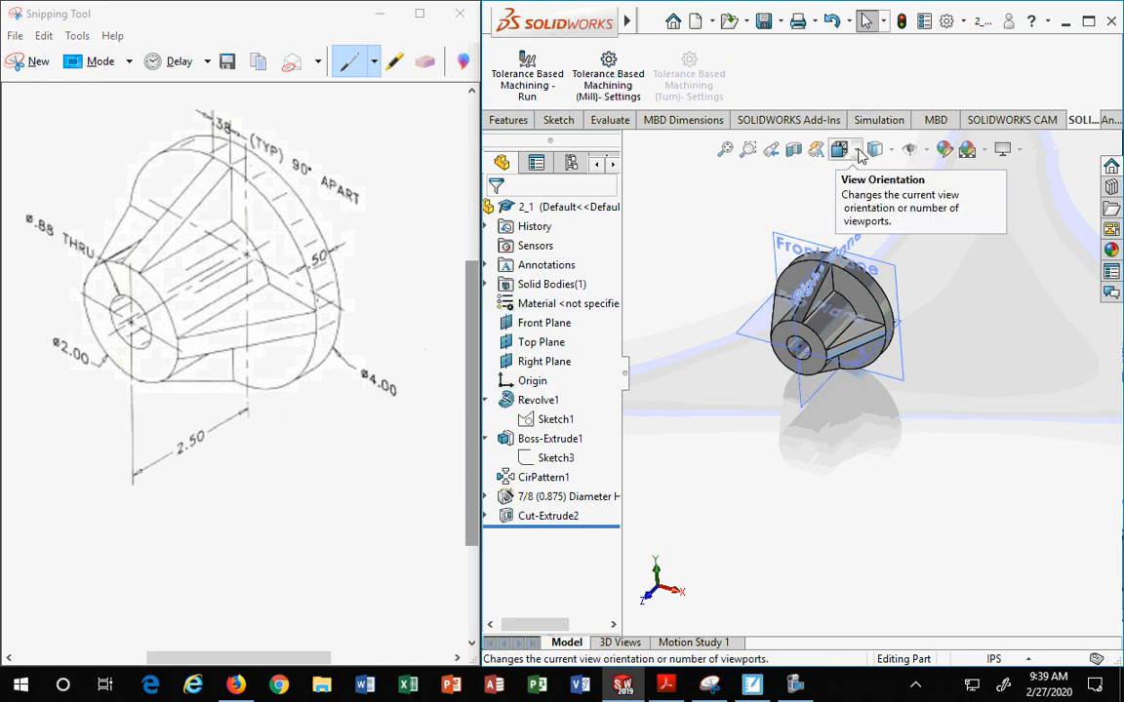
pyautogui.click(843, 151)
pyautogui.click(854, 150)
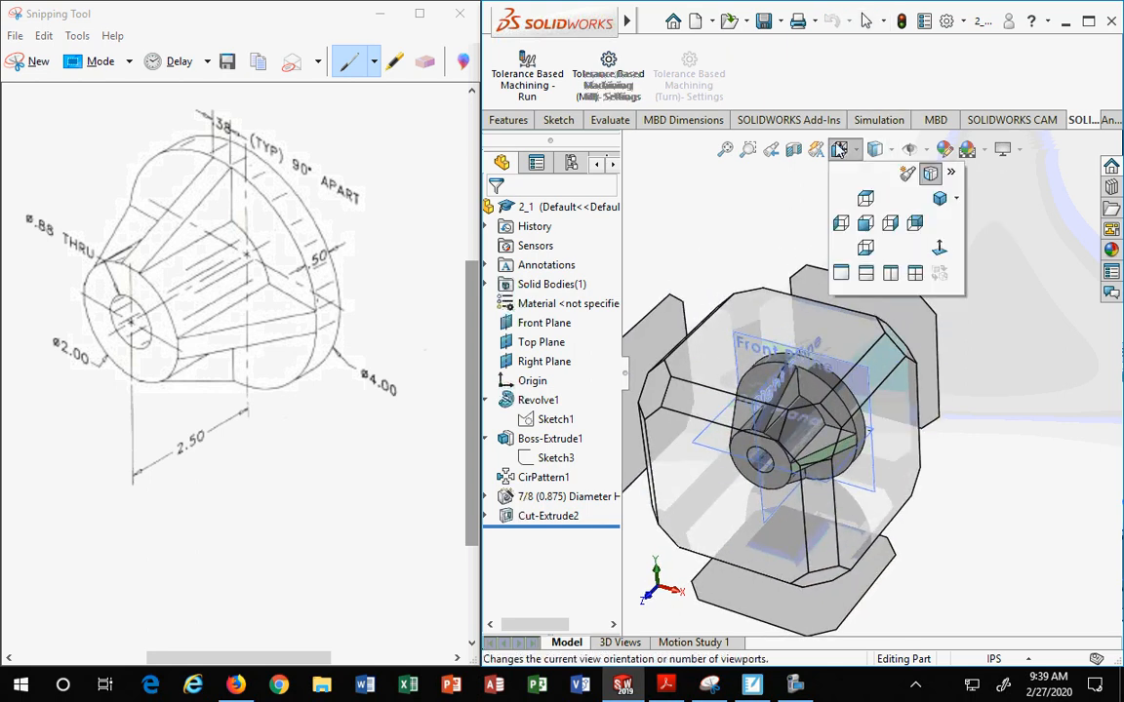
pyautogui.click(856, 151)
pyautogui.click(855, 152)
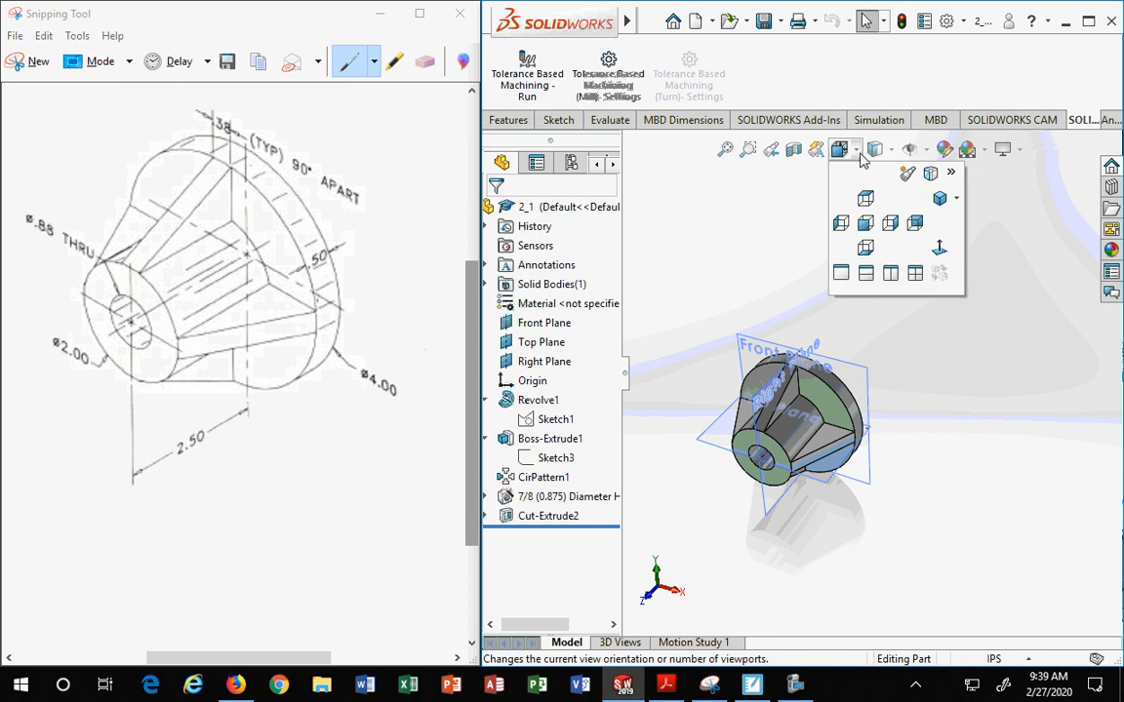
pyautogui.click(940, 199)
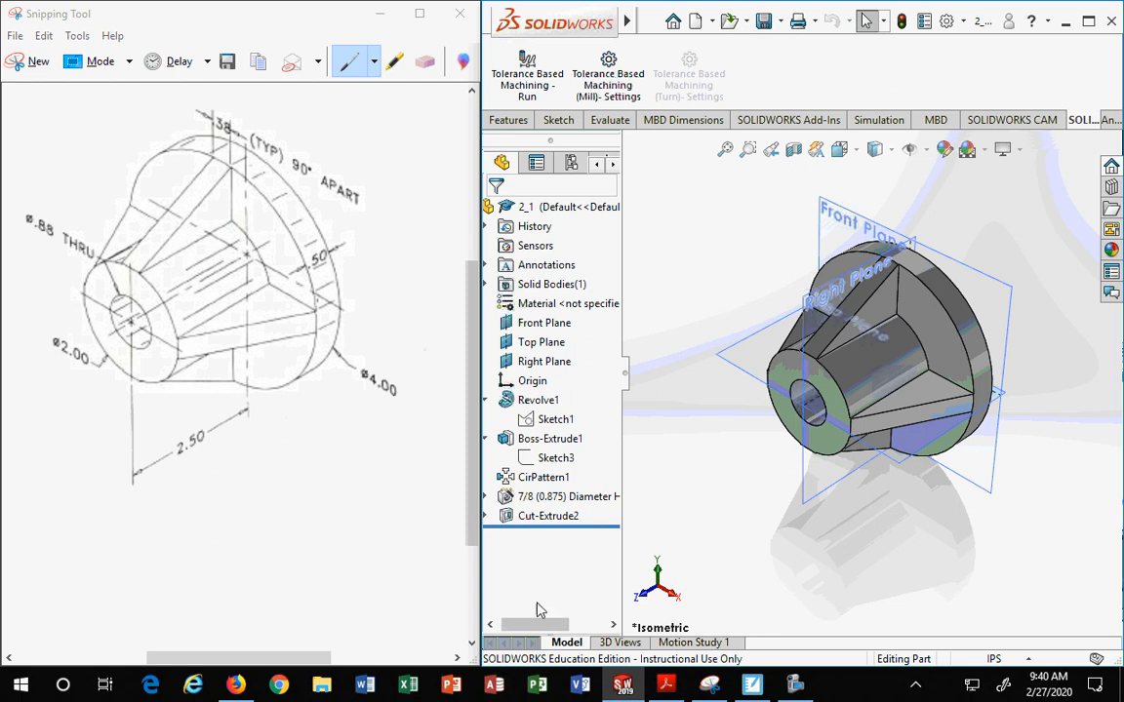
pyautogui.moveTo(537, 626); pyautogui.dragTo(530, 626)
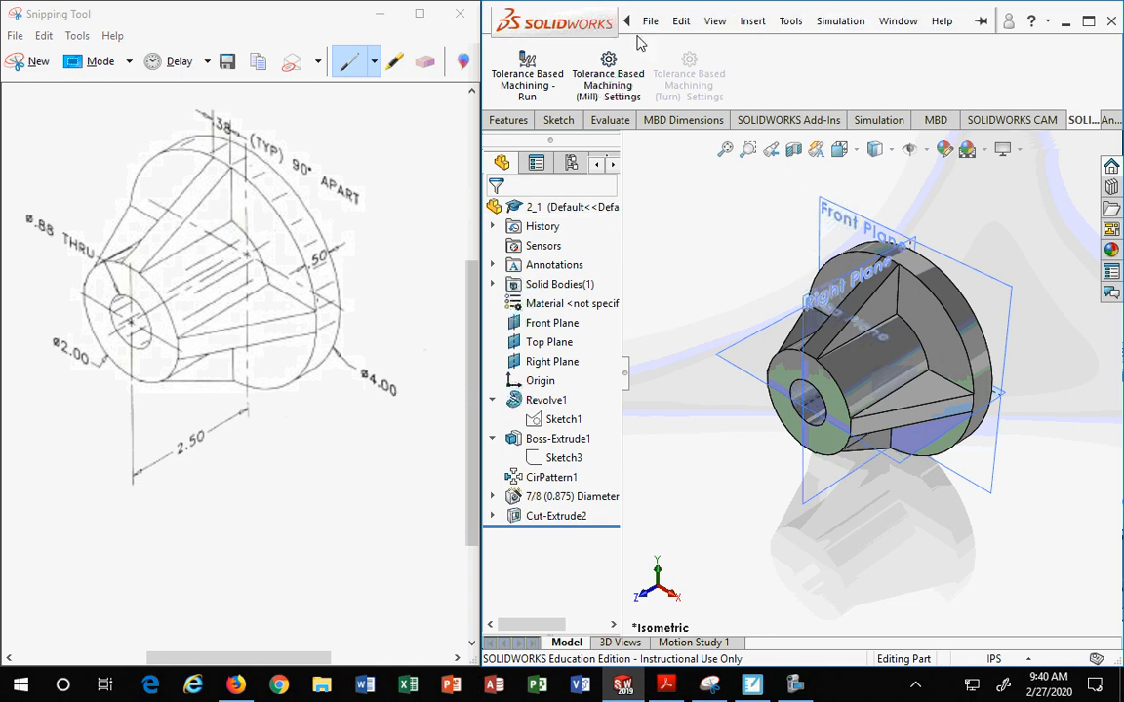
# Look through the available File and Simulation commands, maximizing the part window along the way.
pyautogui.click(651, 22)
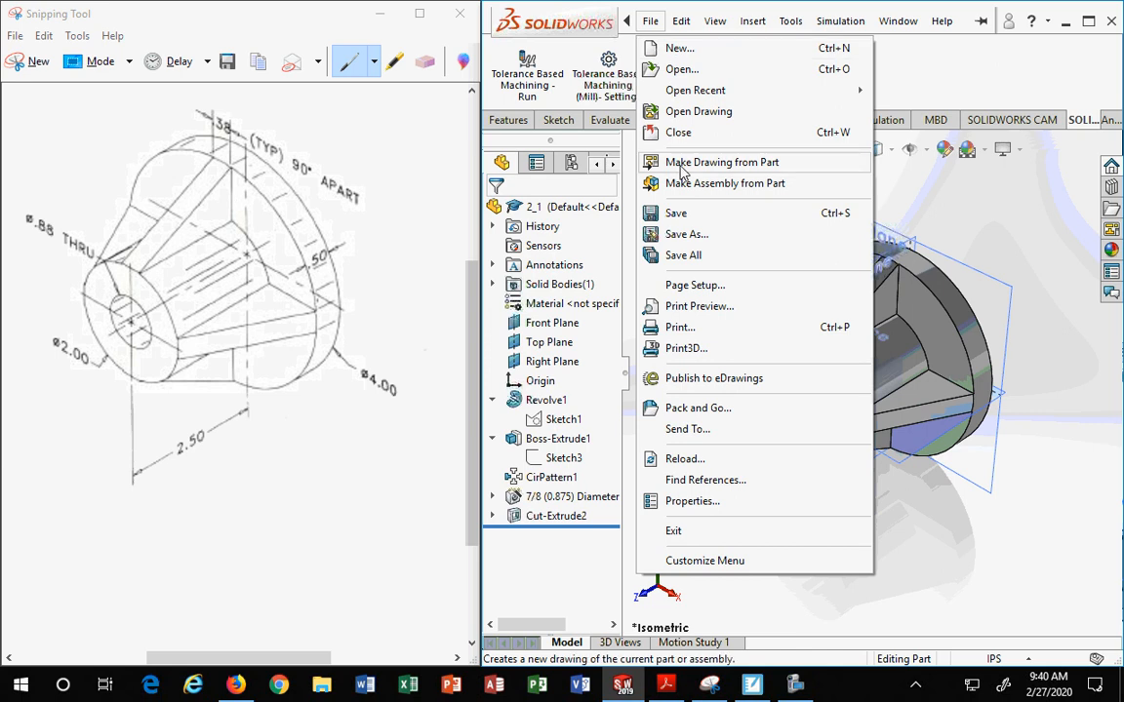
pyautogui.click(1068, 266)
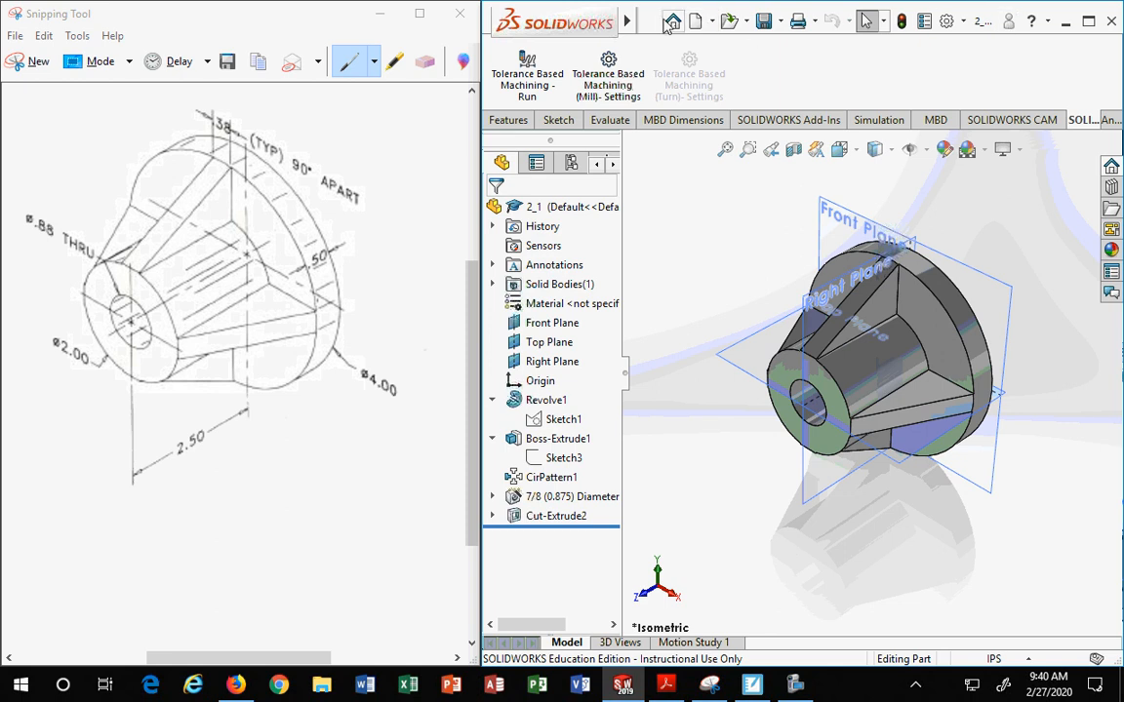
pyautogui.click(714, 21)
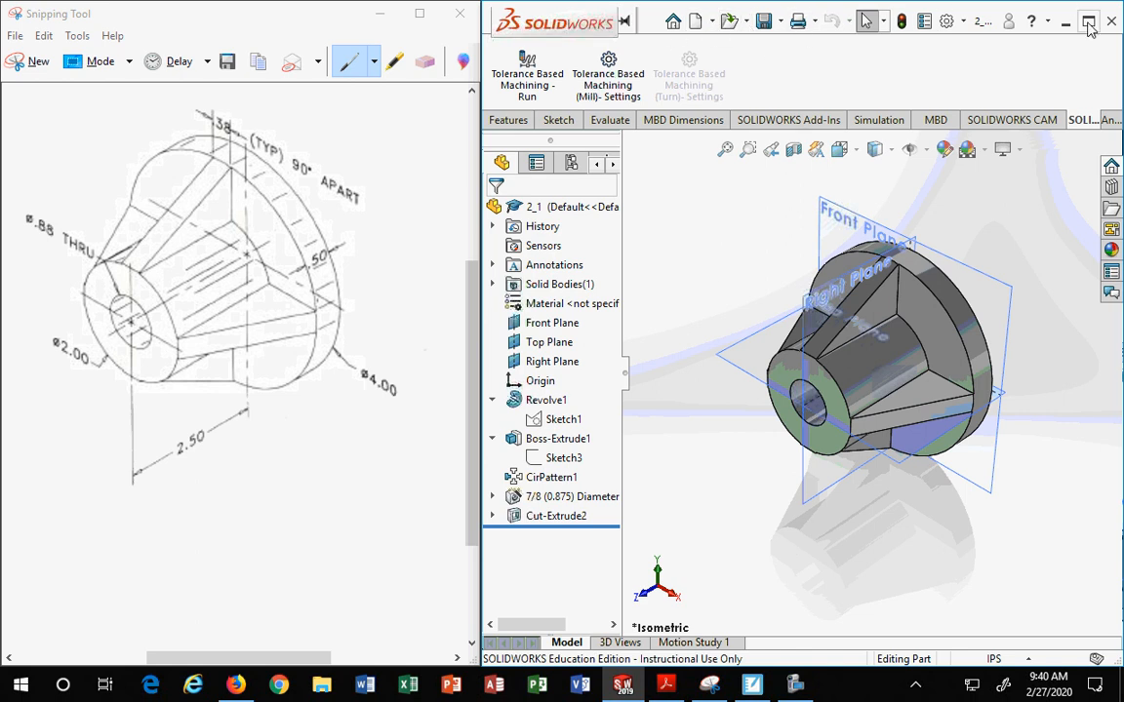
pyautogui.doubleClick(978, 19)
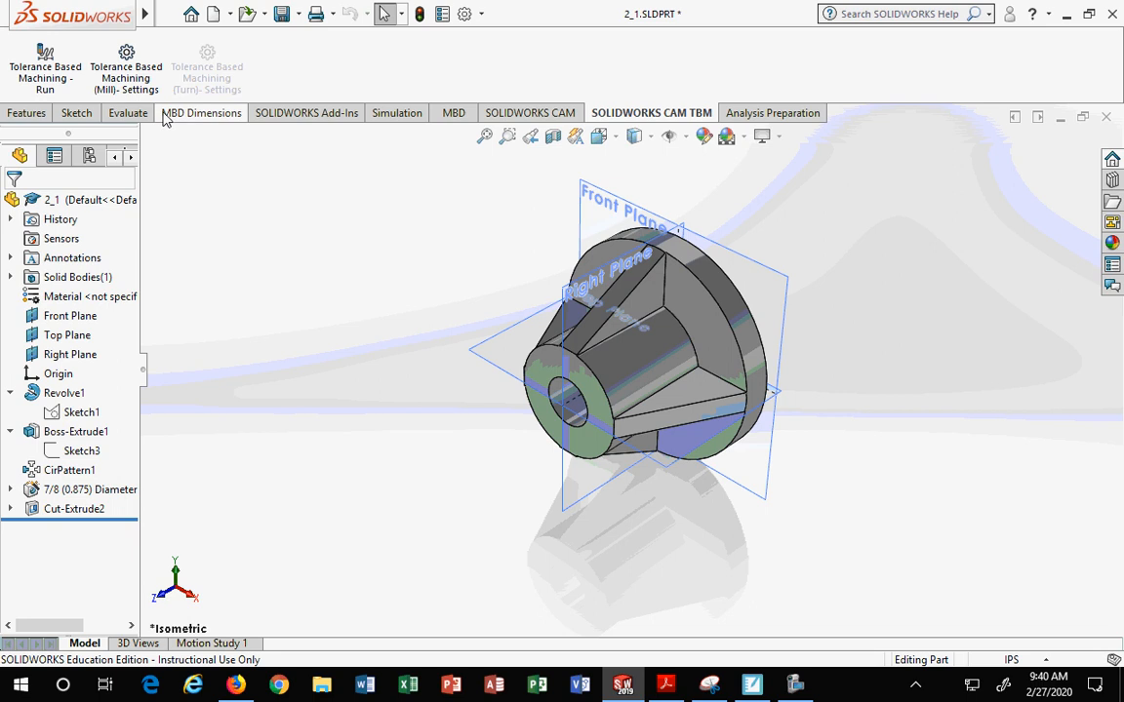
pyautogui.moveTo(114, 22)
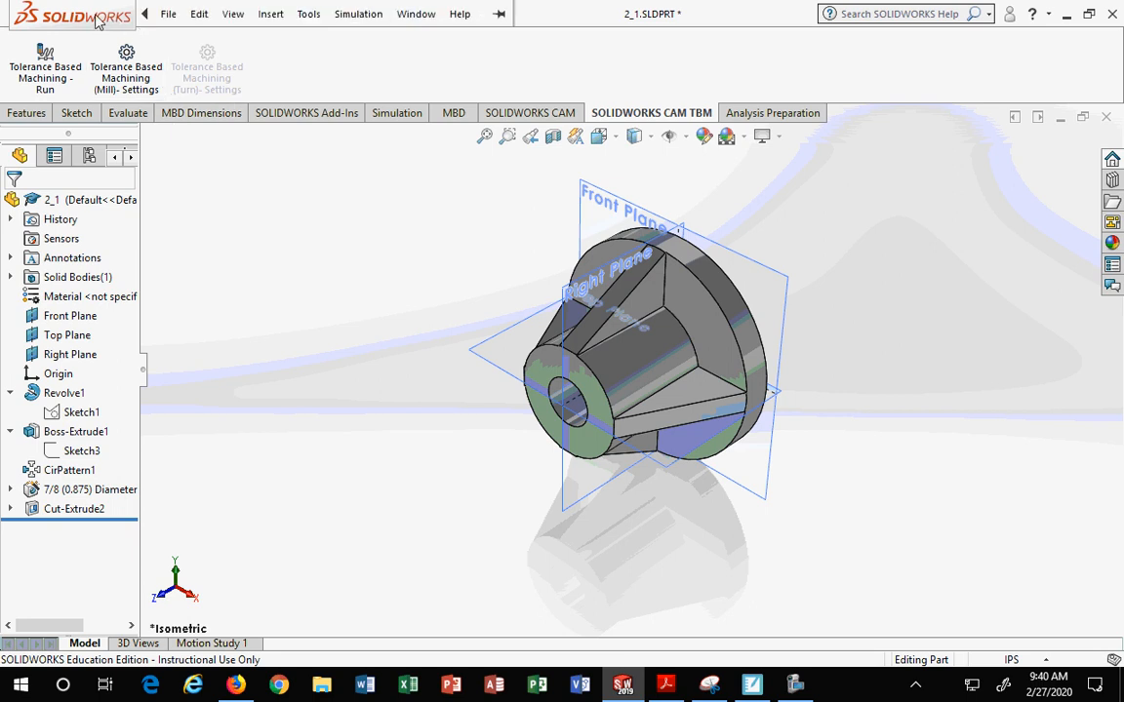
pyautogui.click(168, 13)
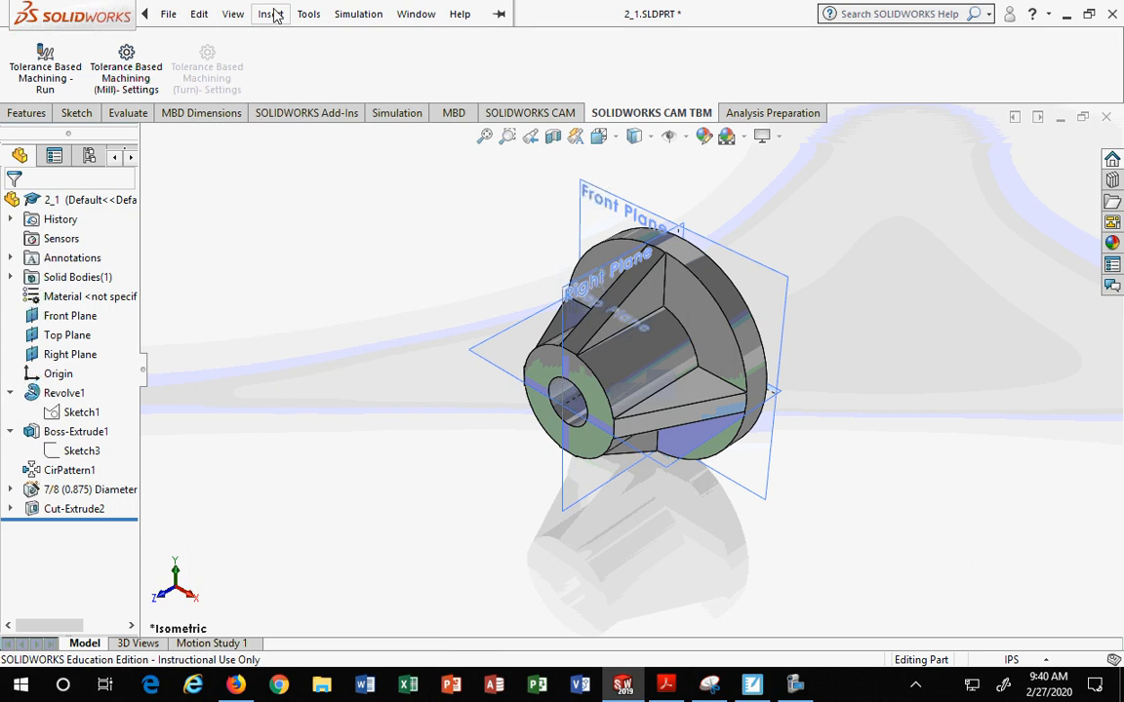
pyautogui.click(450, 21)
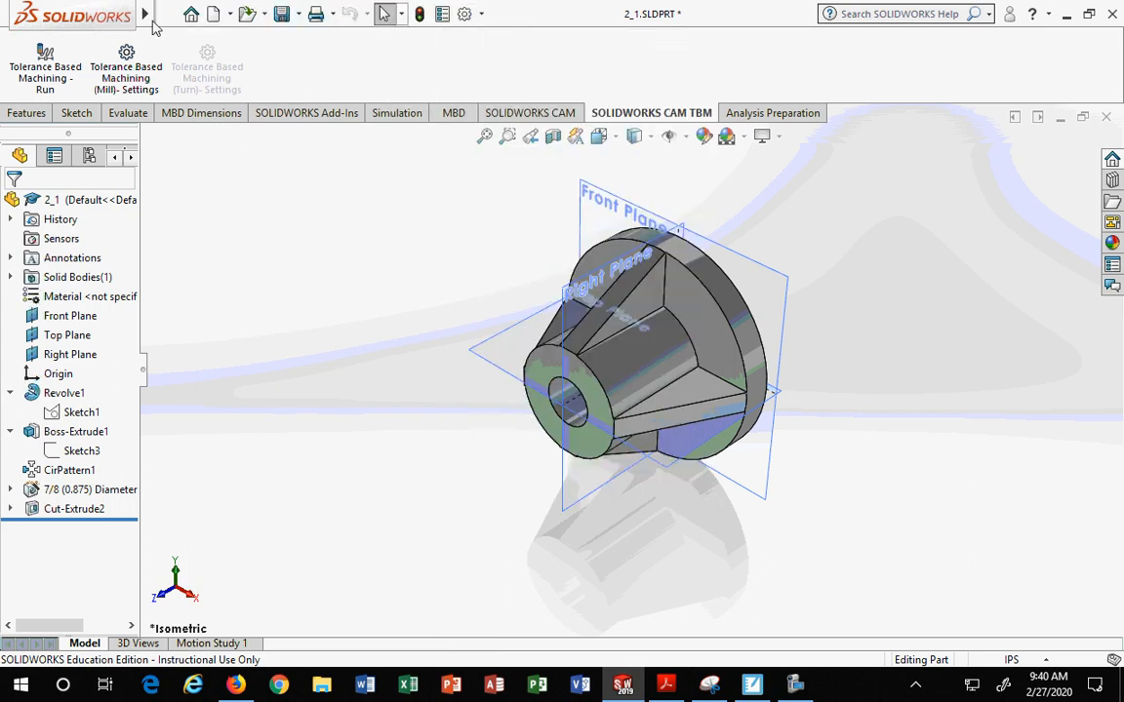
pyautogui.click(168, 13)
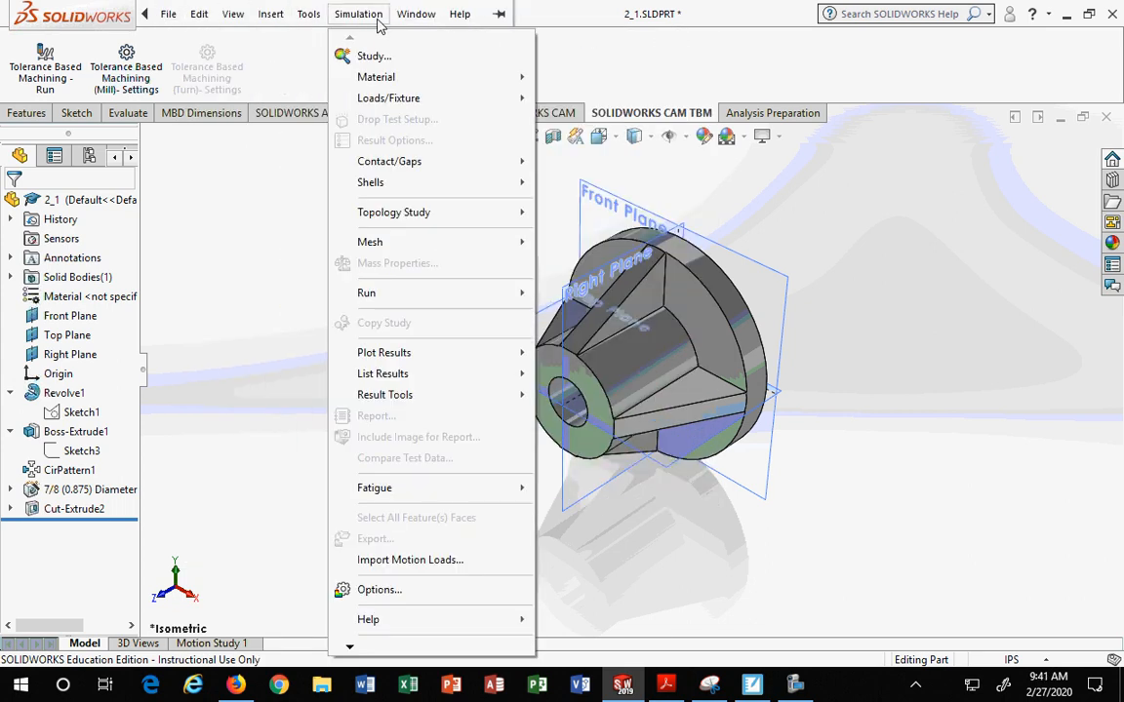
pyautogui.click(156, 266)
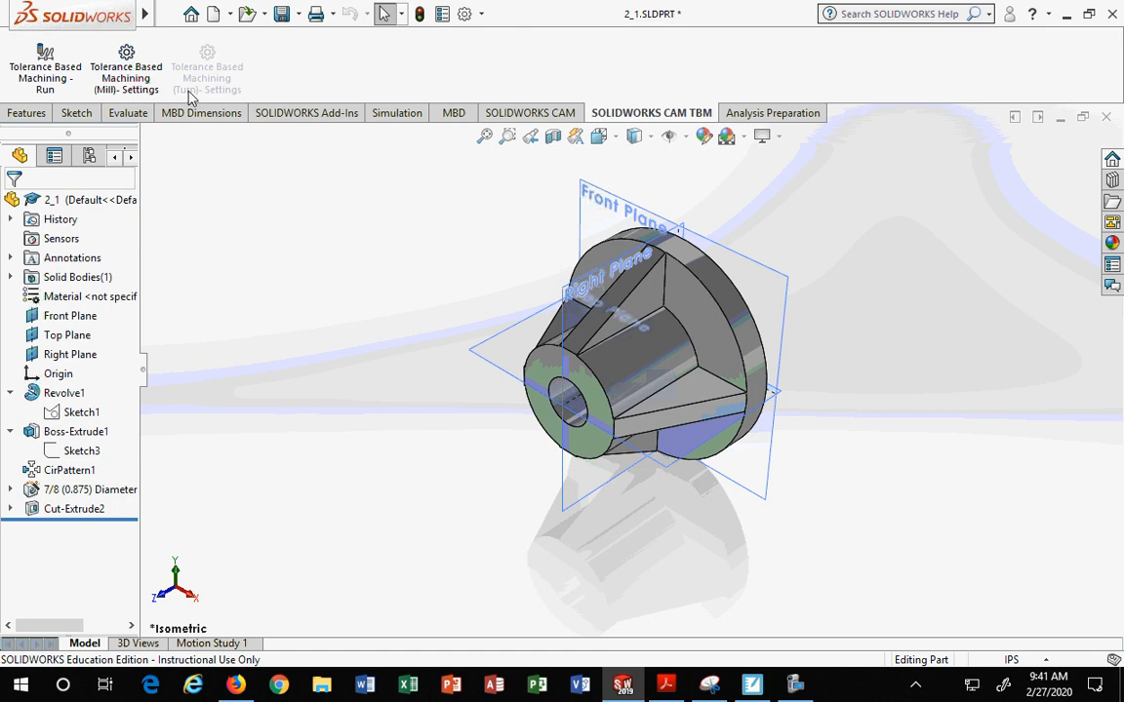
pyautogui.moveTo(111, 15)
pyautogui.click(171, 14)
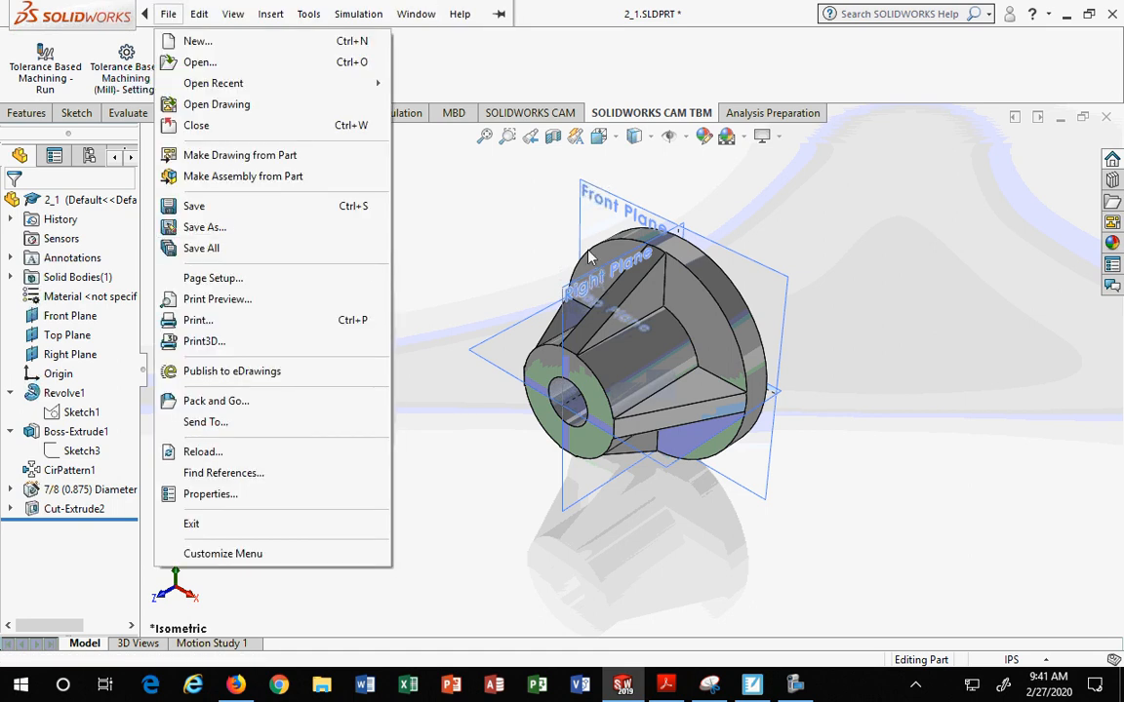
pyautogui.click(496, 227)
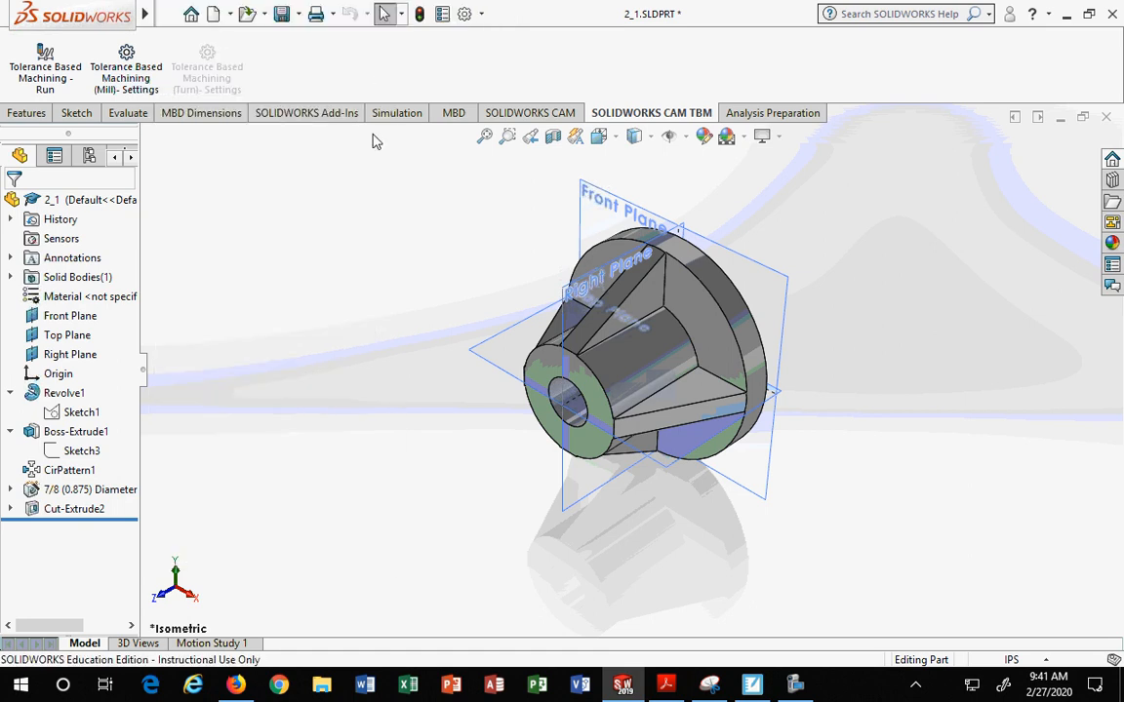
pyautogui.click(231, 14)
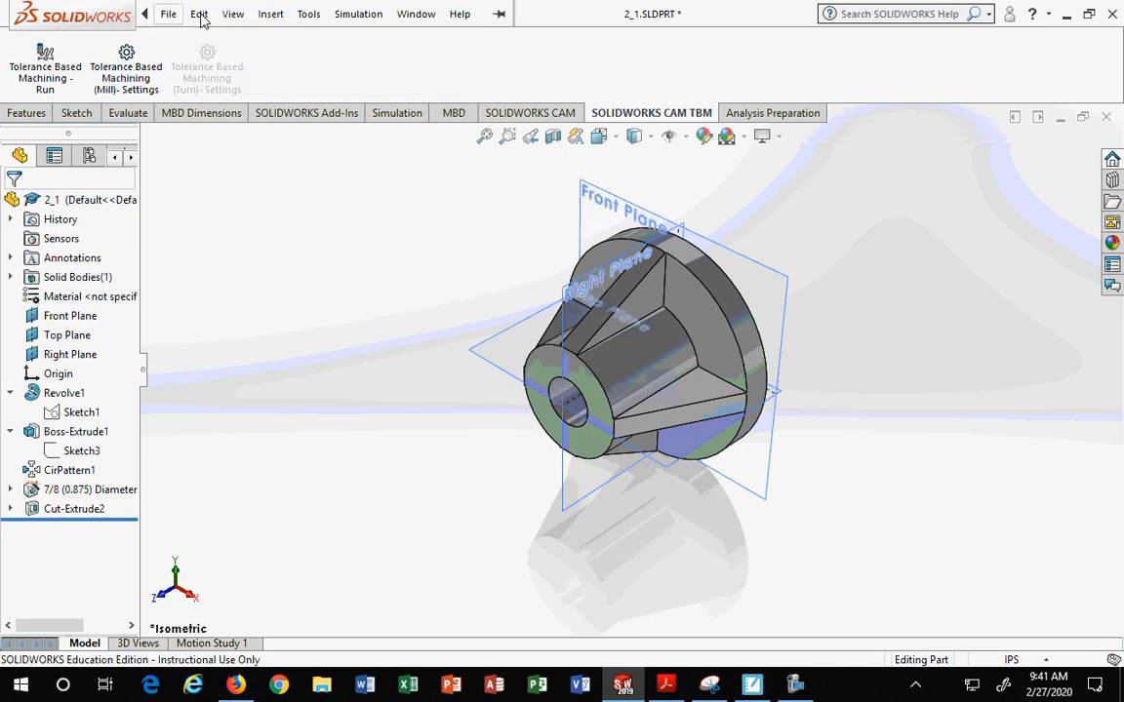
pyautogui.click(169, 13)
pyautogui.click(174, 16)
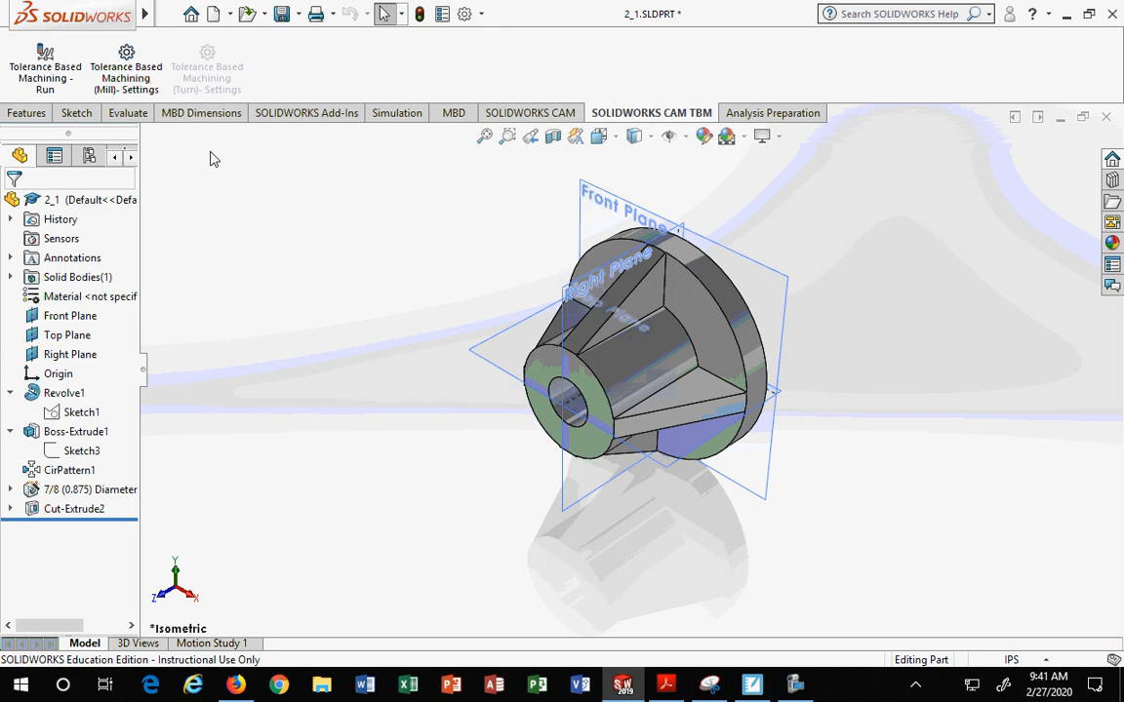
# Start making a new drawing from the current part.
pyautogui.click(168, 14)
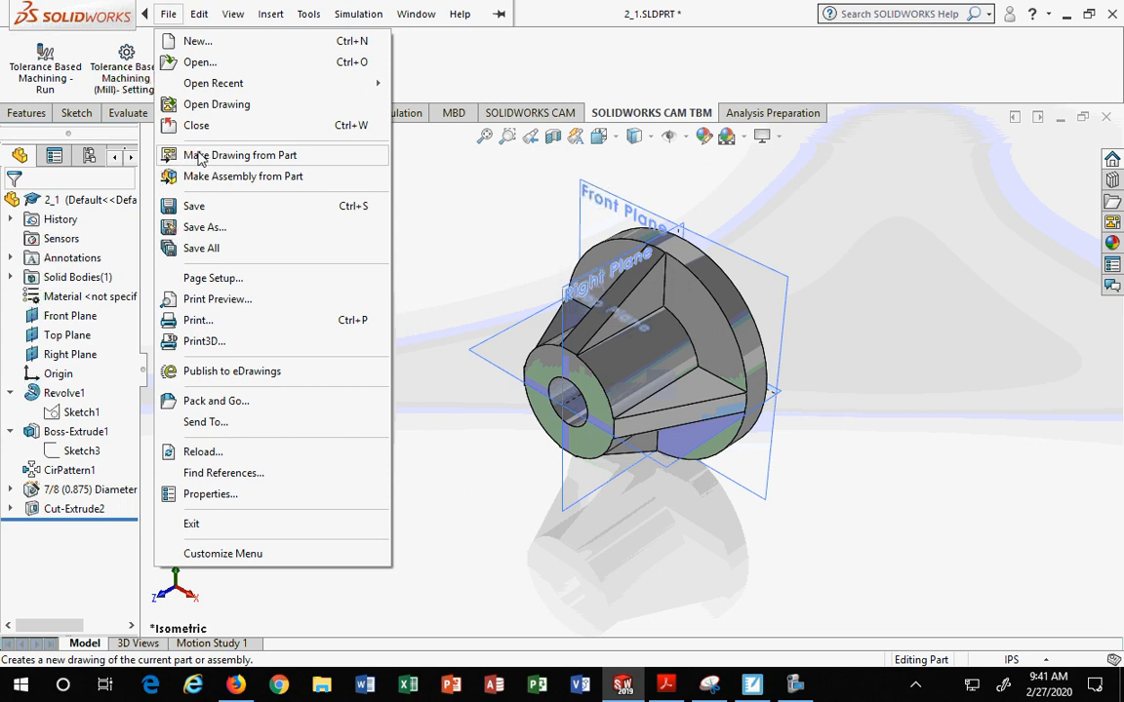
pyautogui.click(175, 14)
pyautogui.click(171, 14)
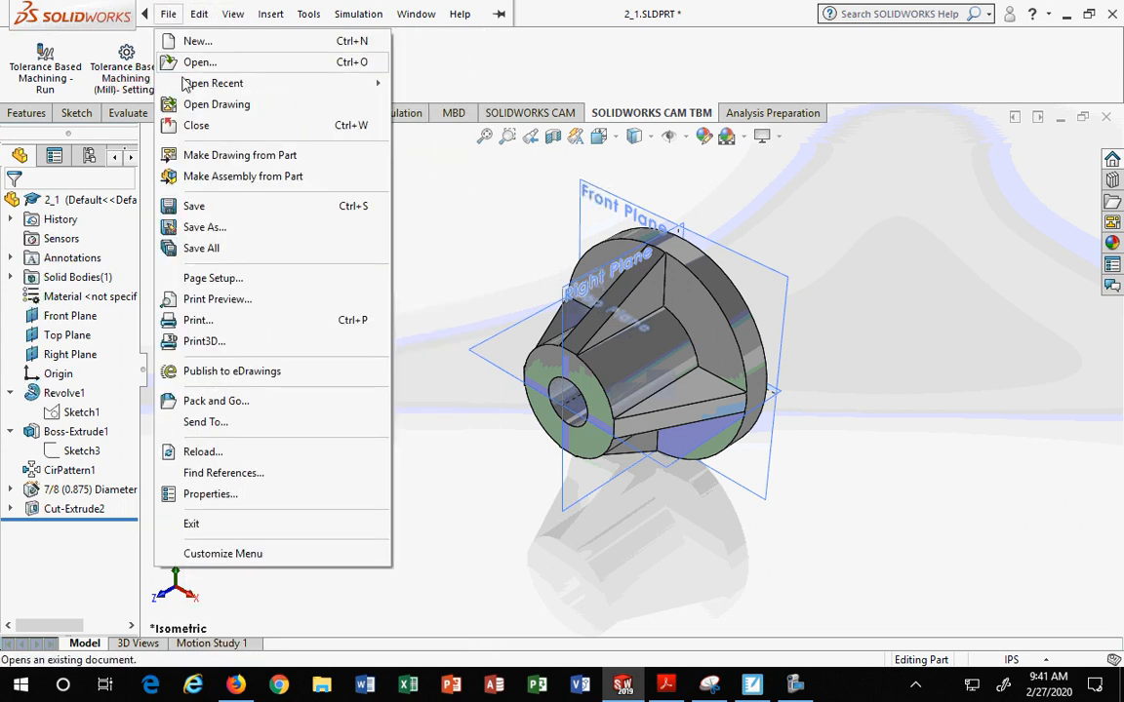
pyautogui.click(208, 156)
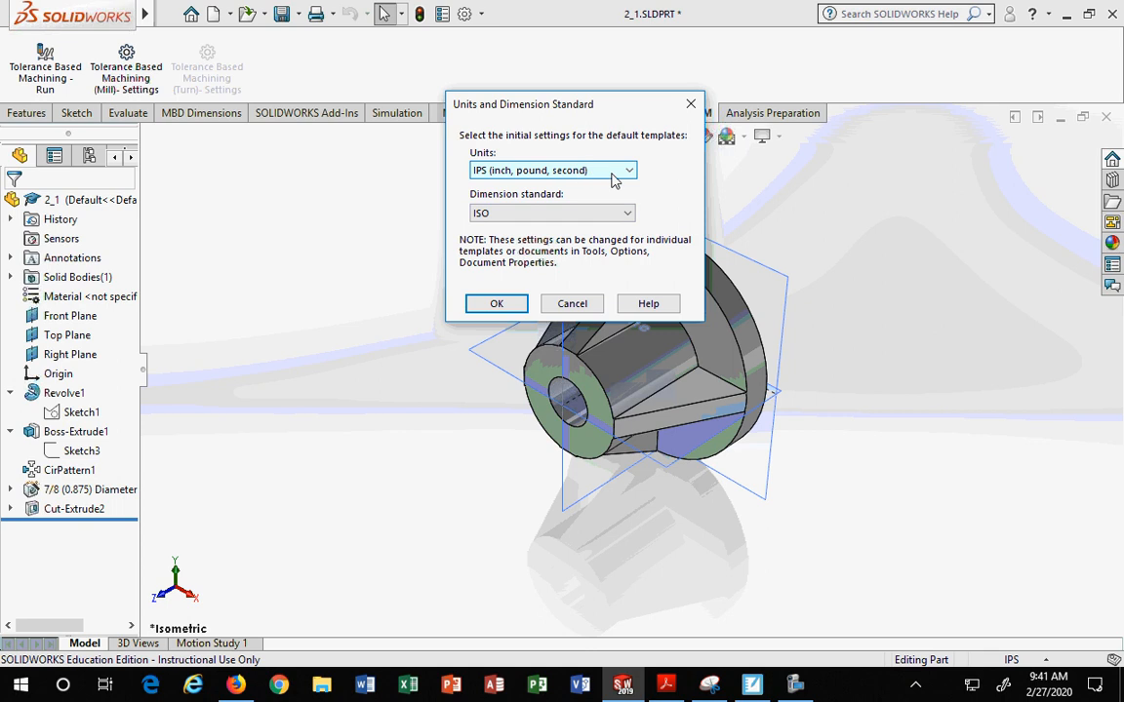
# Set the default templates' dimension standard to ANSI, keep the IPS (inch, pound, second) units, and accept the settings.
pyautogui.click(517, 214)
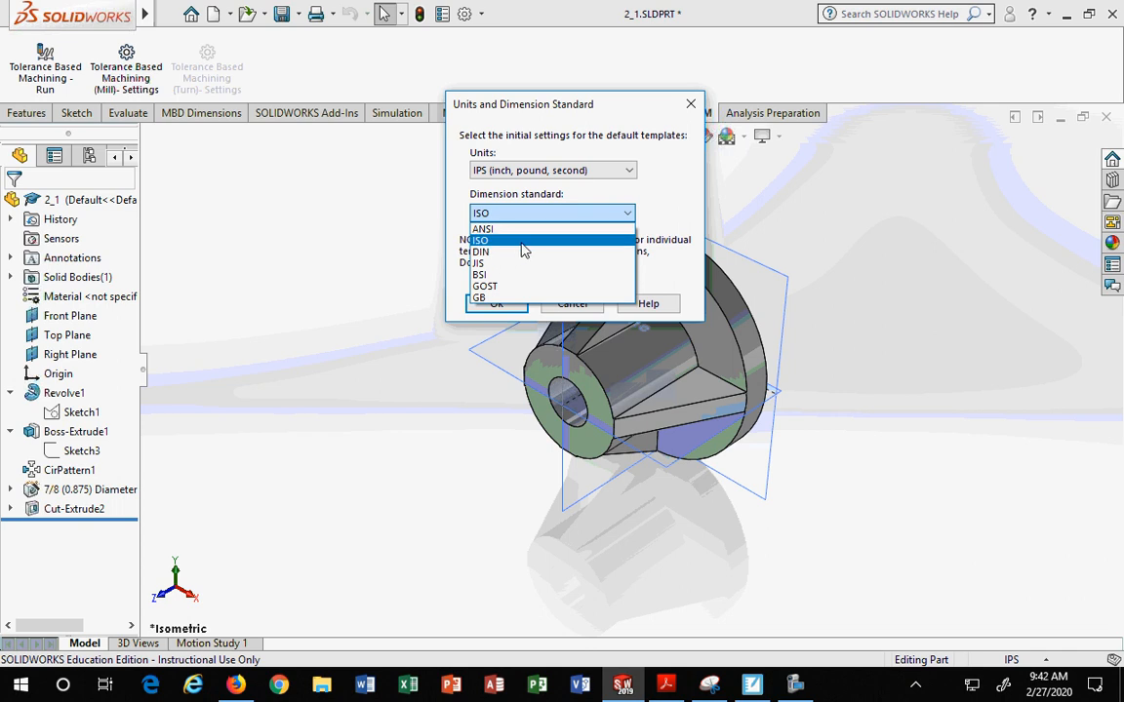
pyautogui.click(525, 172)
pyautogui.click(525, 173)
pyautogui.click(531, 172)
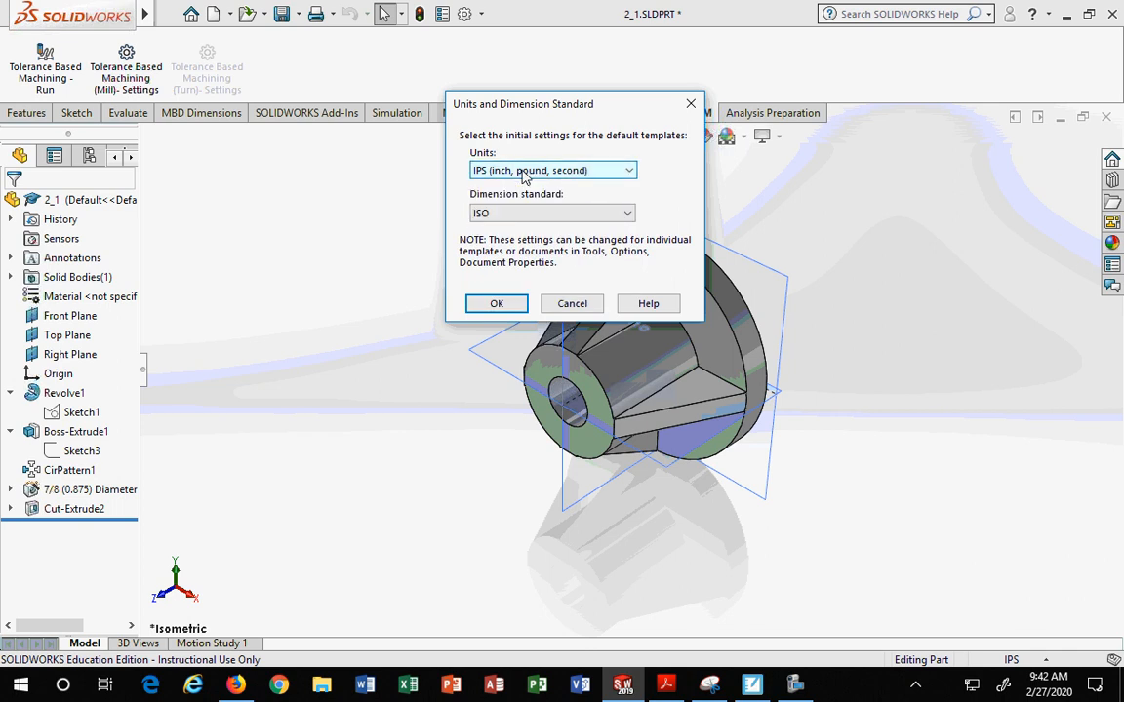
pyautogui.click(533, 214)
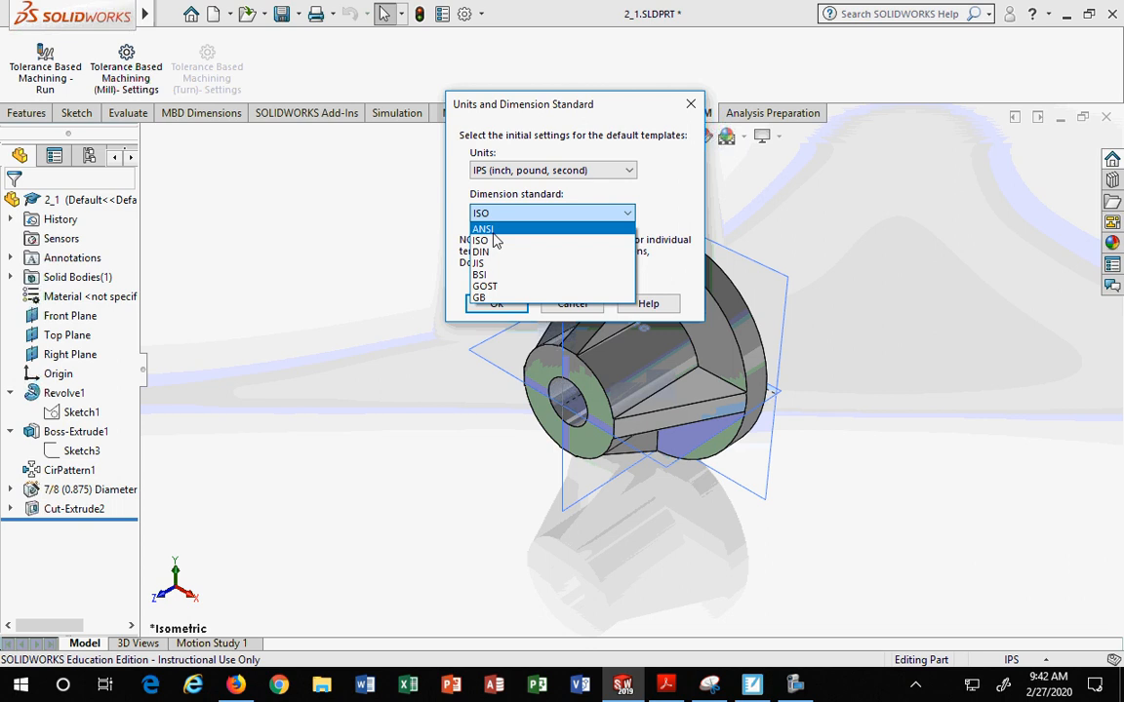
pyautogui.click(493, 231)
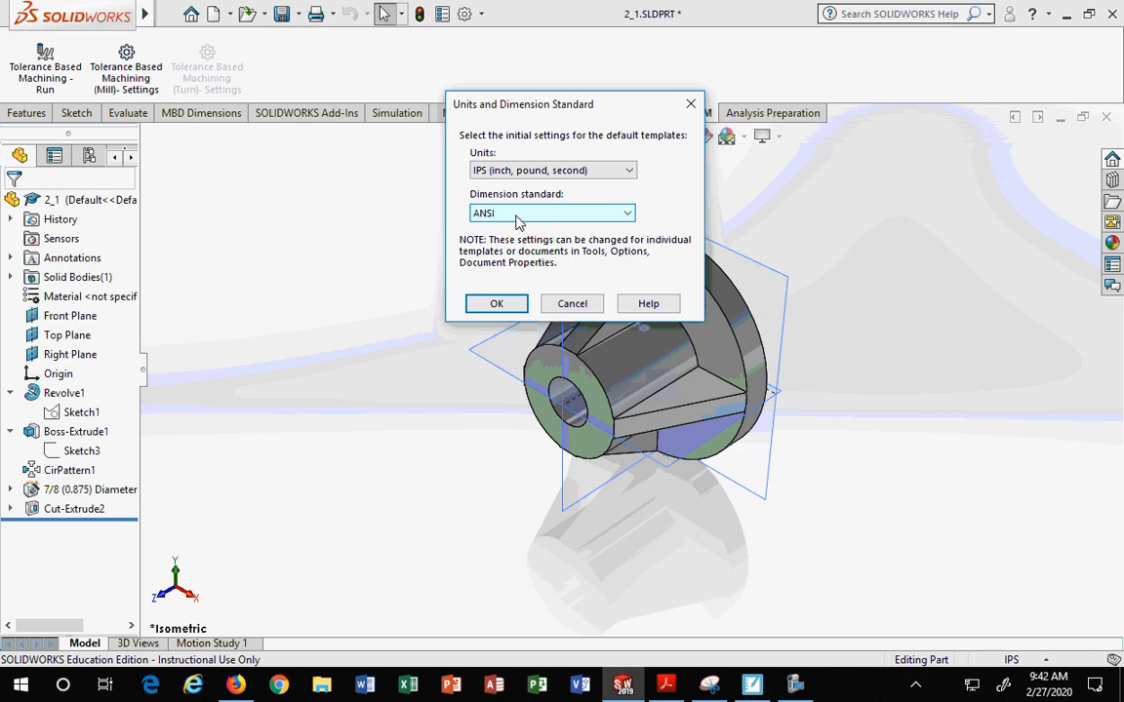
pyautogui.click(495, 303)
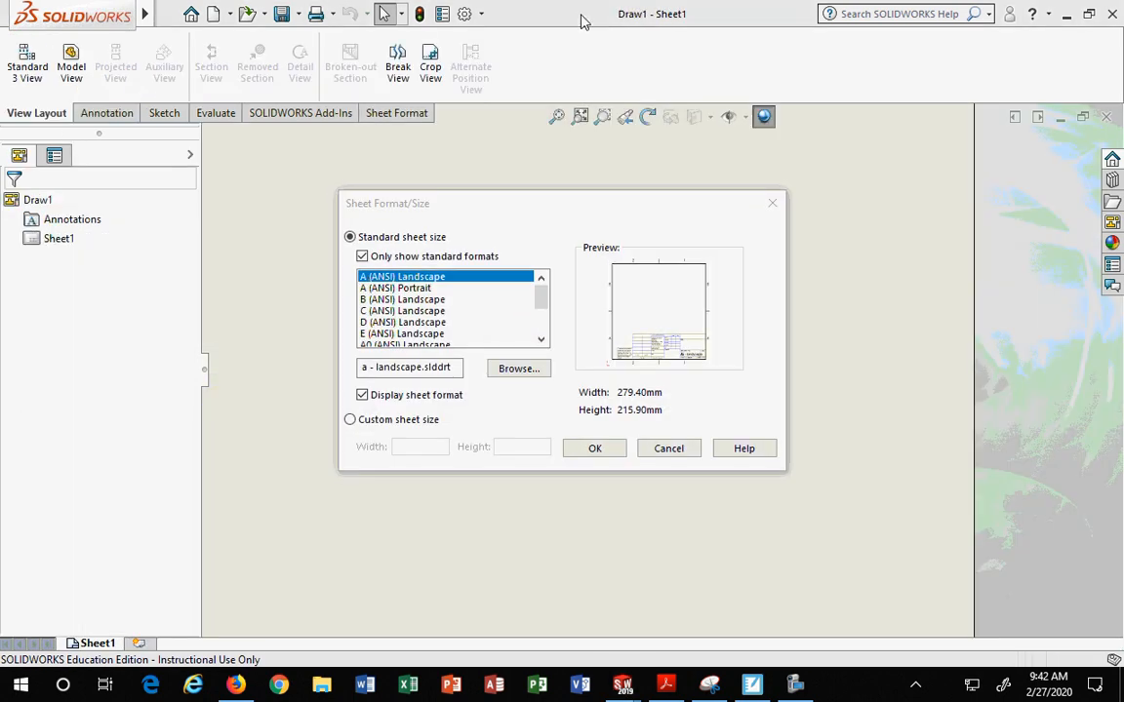
# Select the C (ANSI) Landscape standard sheet format for the new drawing.
pyautogui.moveTo(583, 214); pyautogui.dragTo(597, 151)
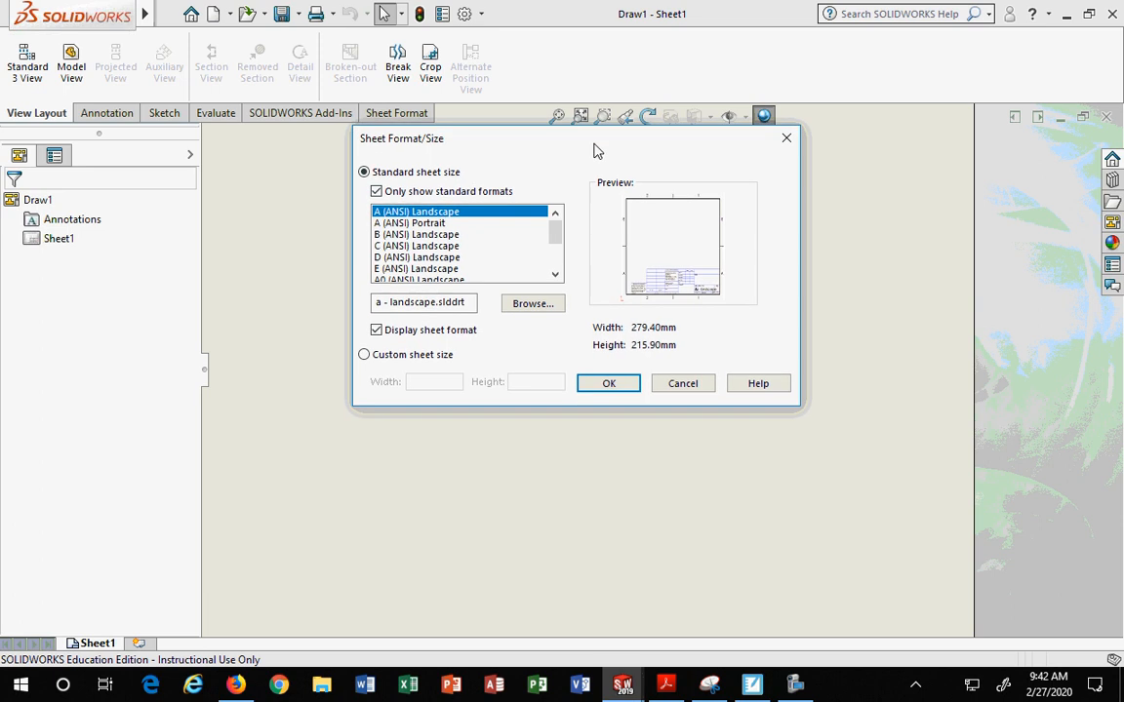
pyautogui.click(376, 236)
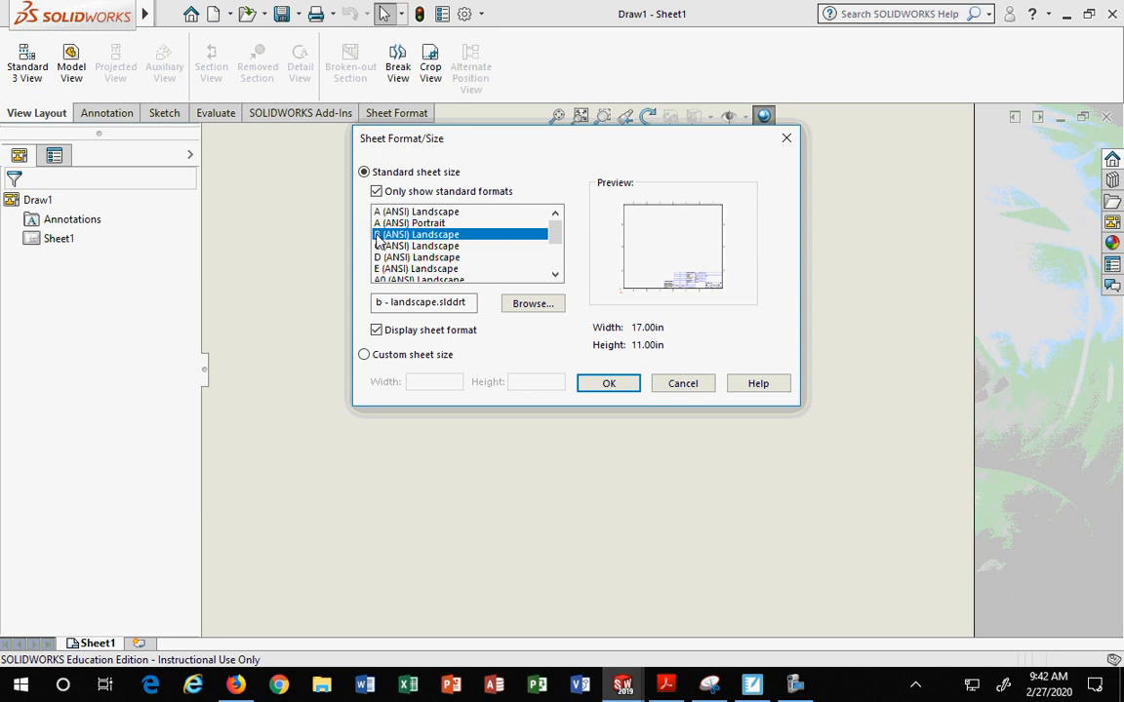
pyautogui.click(378, 247)
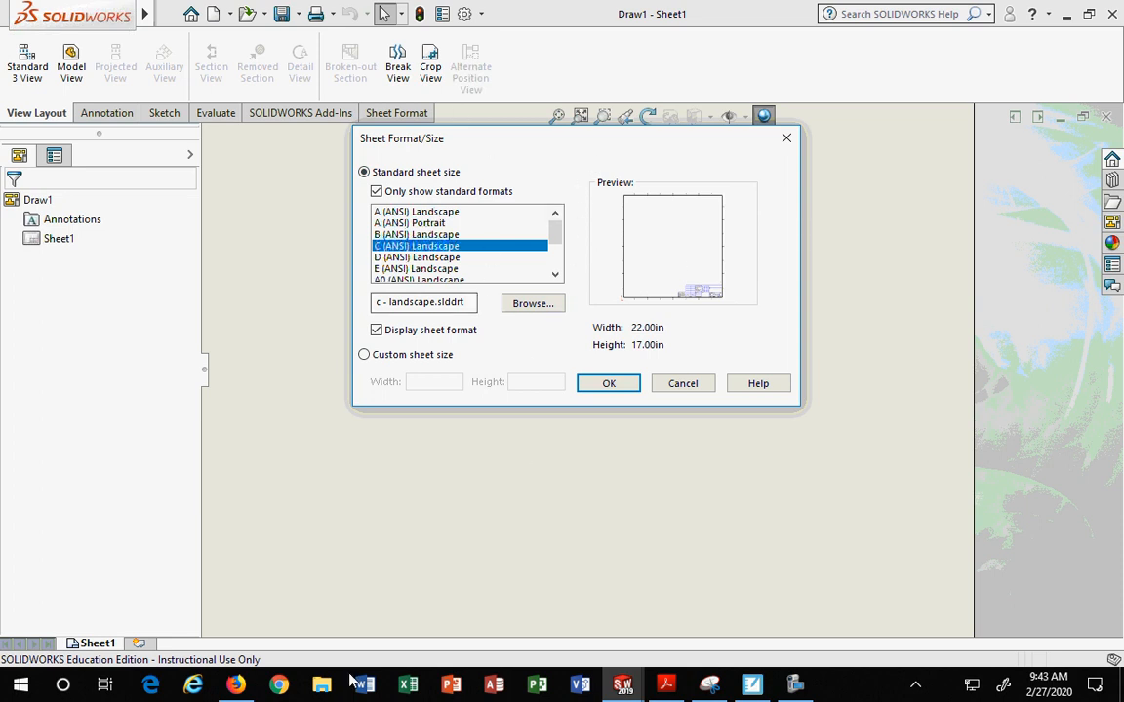
# Switch to Firefox and run a Google image search for "sheet sizes" in a new browser tab.
pyautogui.click(236, 686)
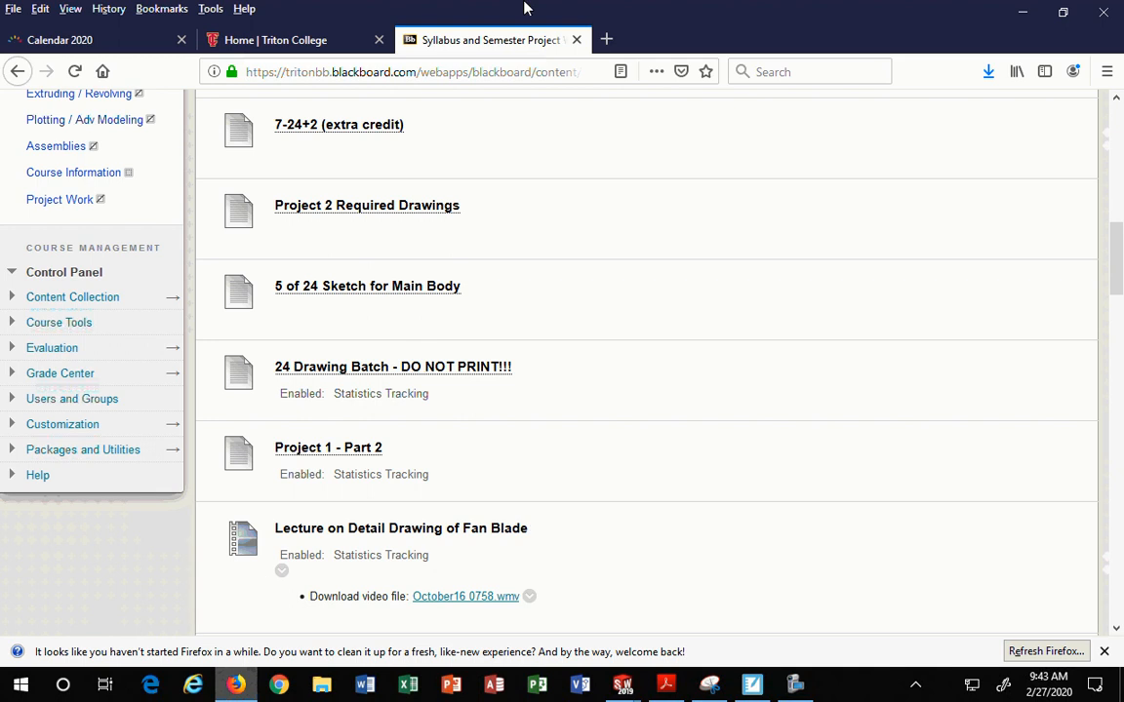
pyautogui.click(604, 41)
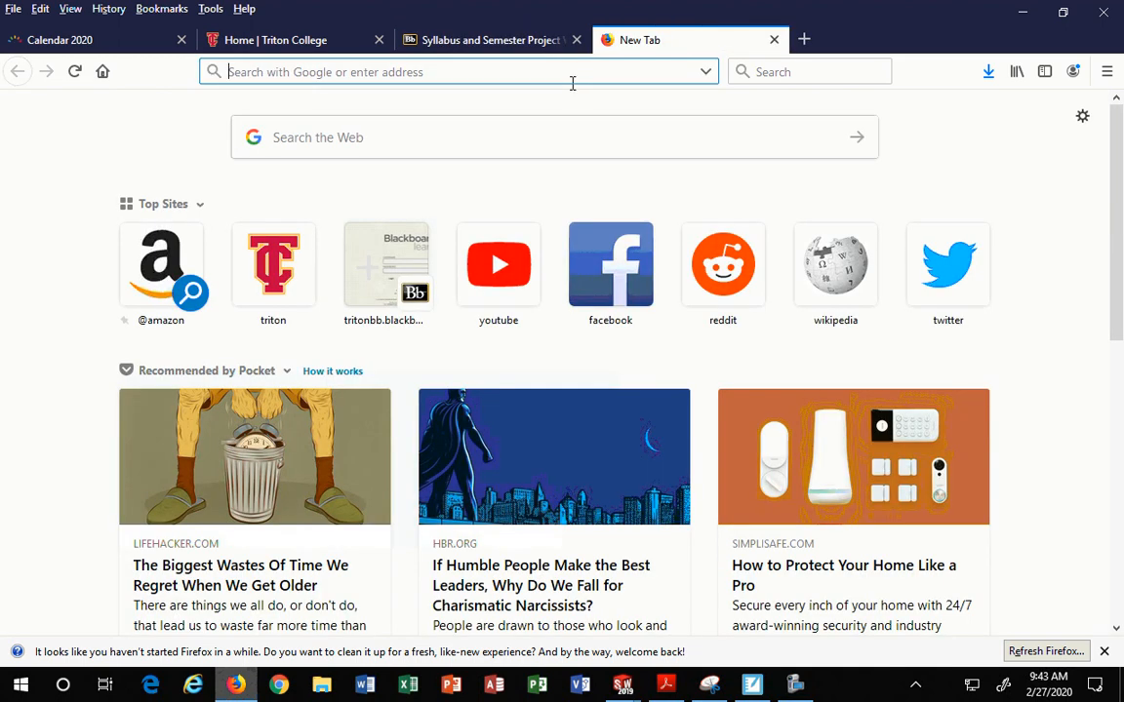
pyautogui.write('sheet size')
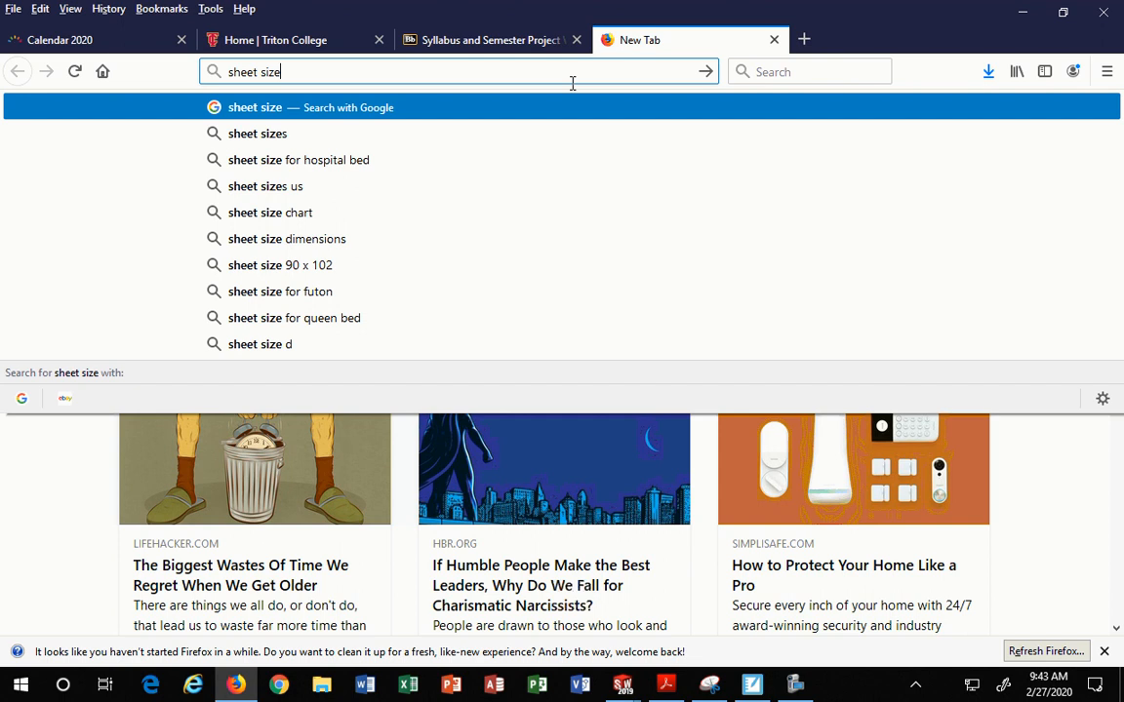
pyautogui.write('s')
pyautogui.press('Return')
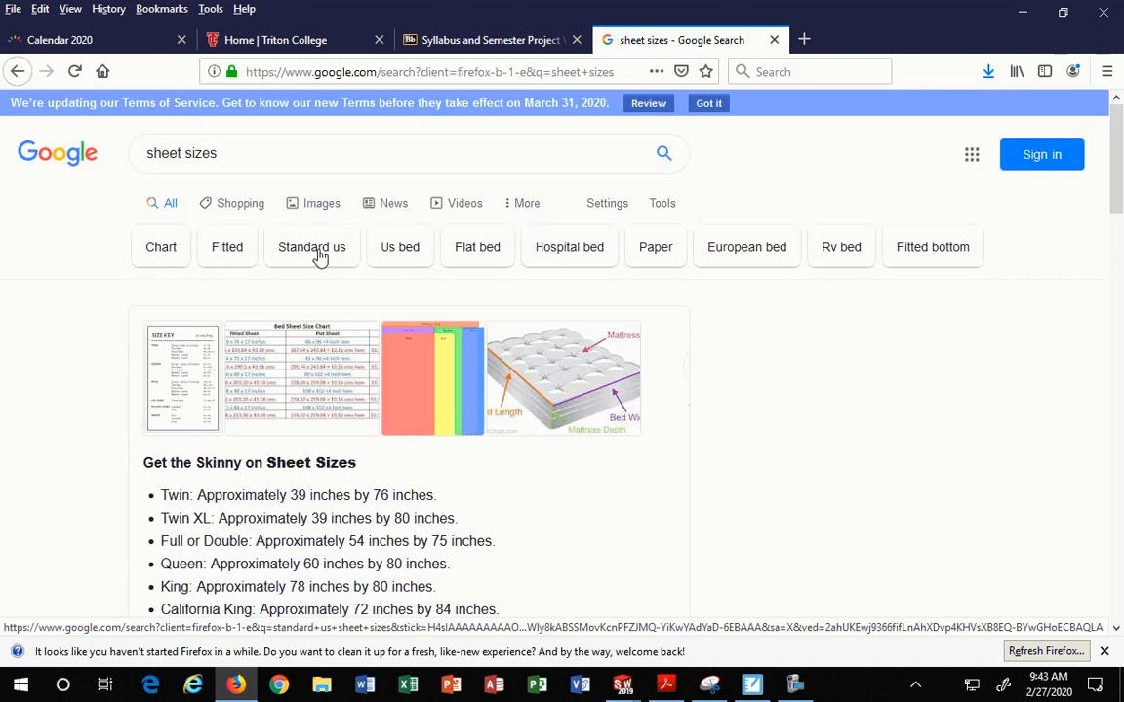
pyautogui.click(305, 201)
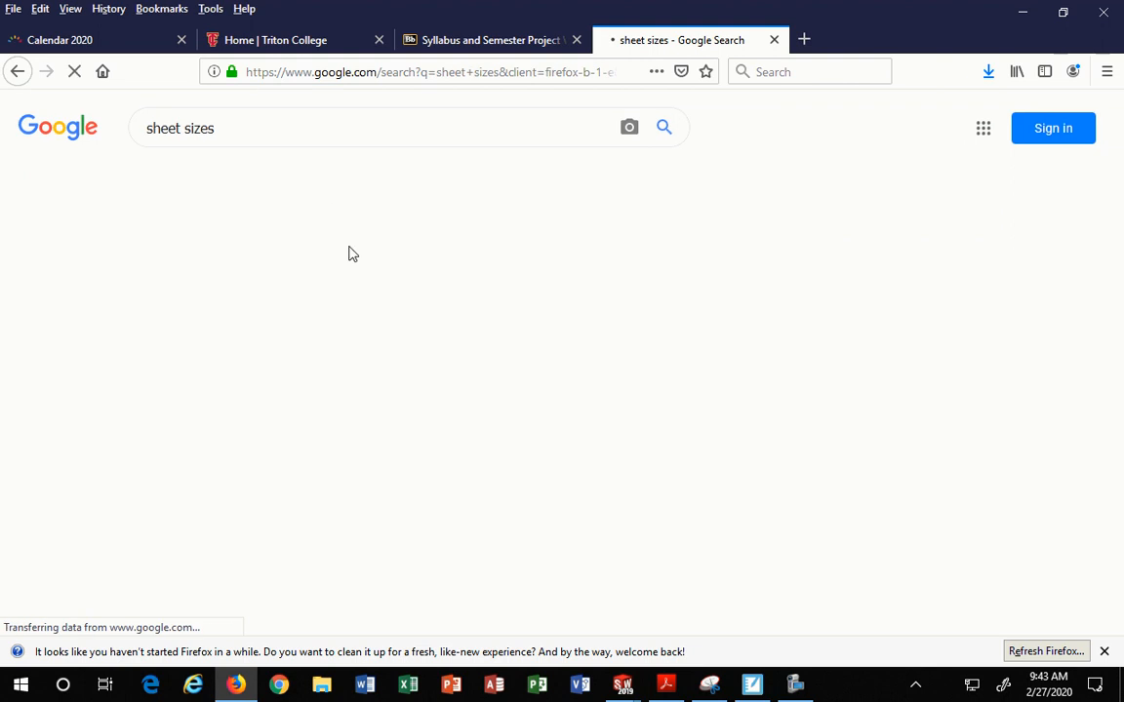
# Preview the Engineering ToolBox image of ISO 216 paper drafting sizes in the image results.
pyautogui.scroll(-2, 349, 319)
pyautogui.scroll(-2, 348, 319)
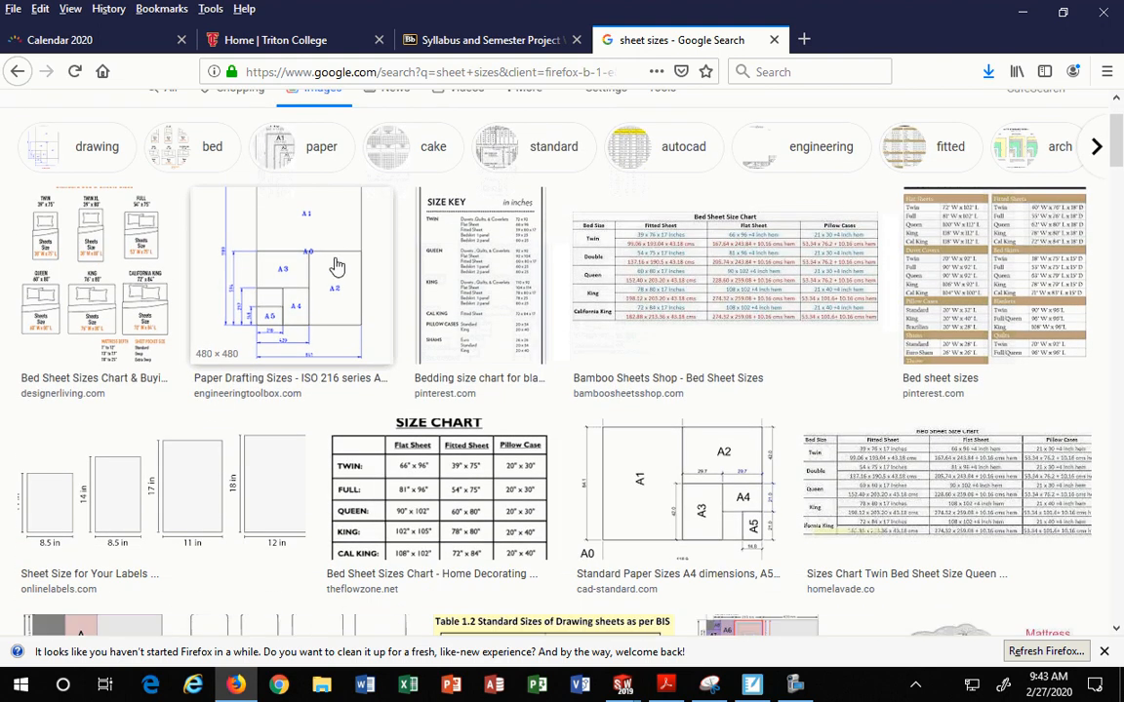
pyautogui.click(327, 289)
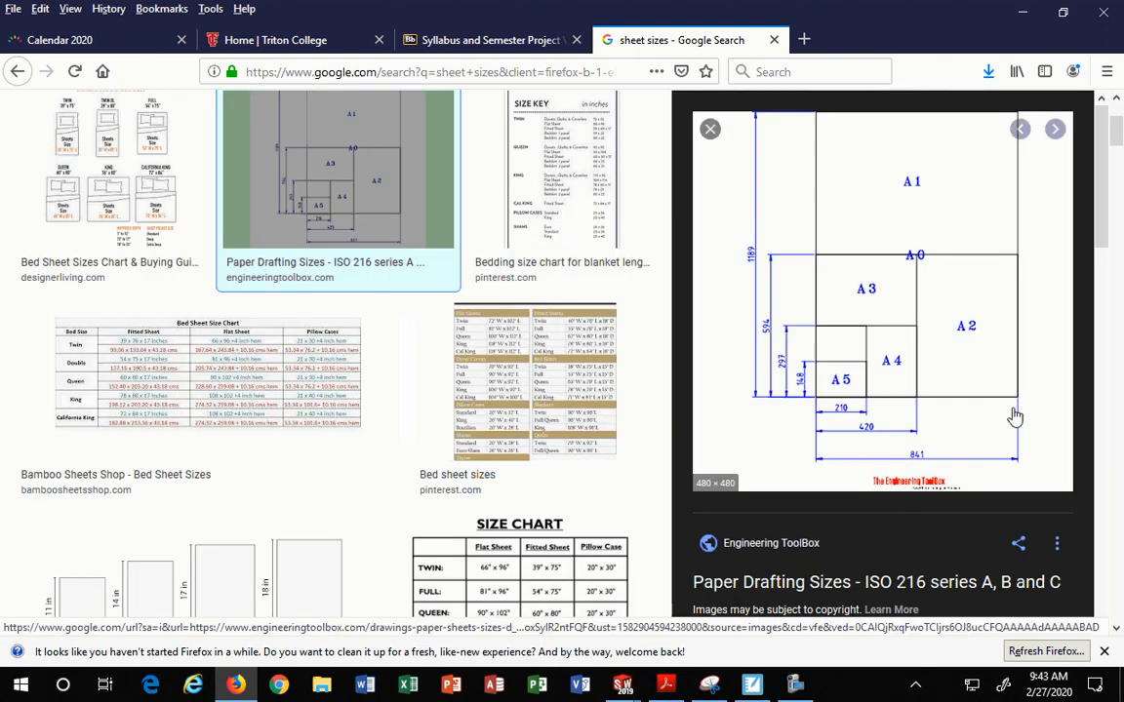
pyautogui.scroll(2, 946, 410)
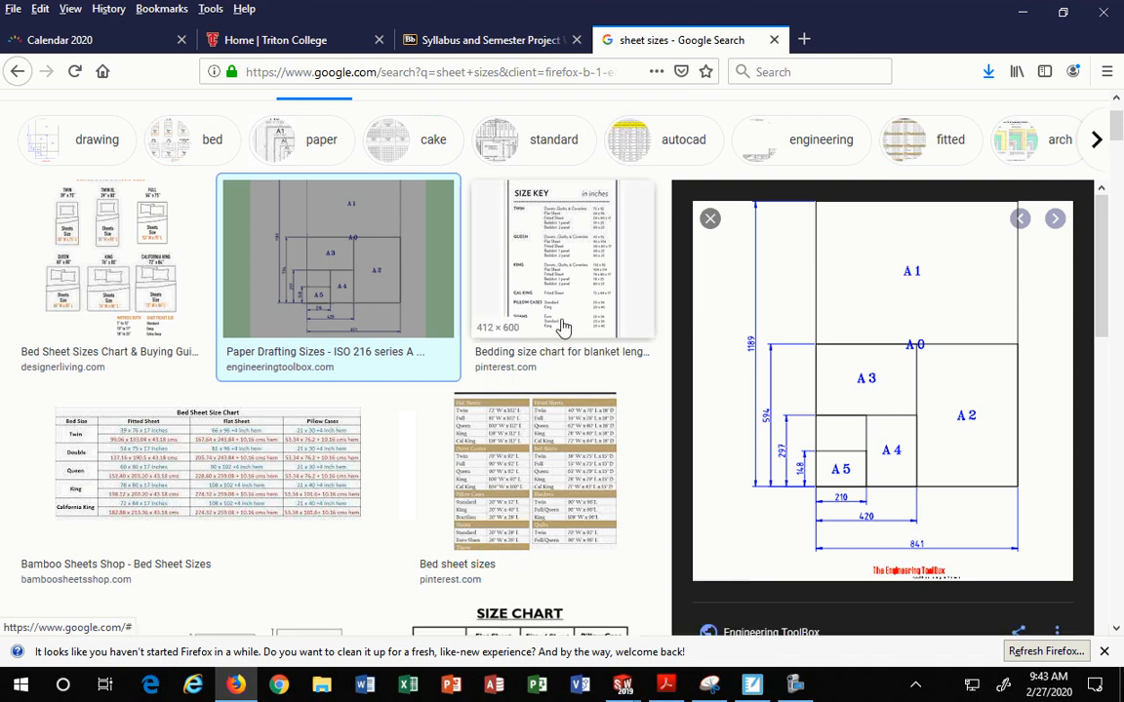
# Preview the Wikipedia paper size image that shows the lettered A to E sheets.
pyautogui.scroll(-3, 564, 328)
pyautogui.scroll(-5, 564, 328)
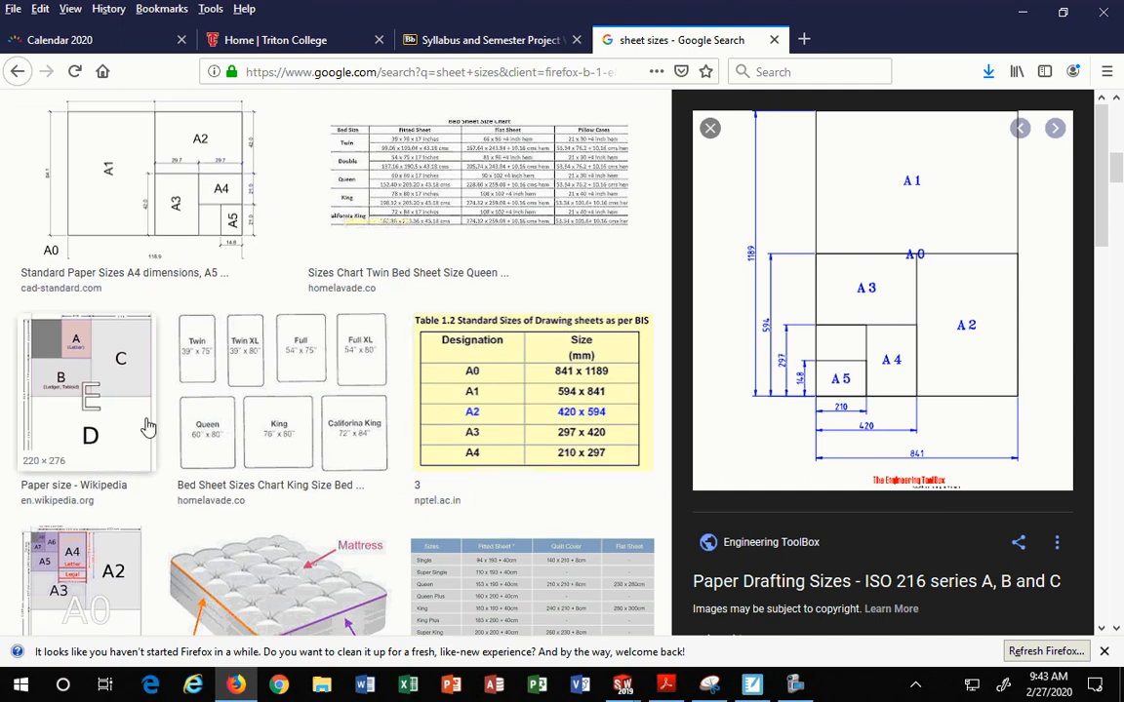
pyautogui.click(96, 429)
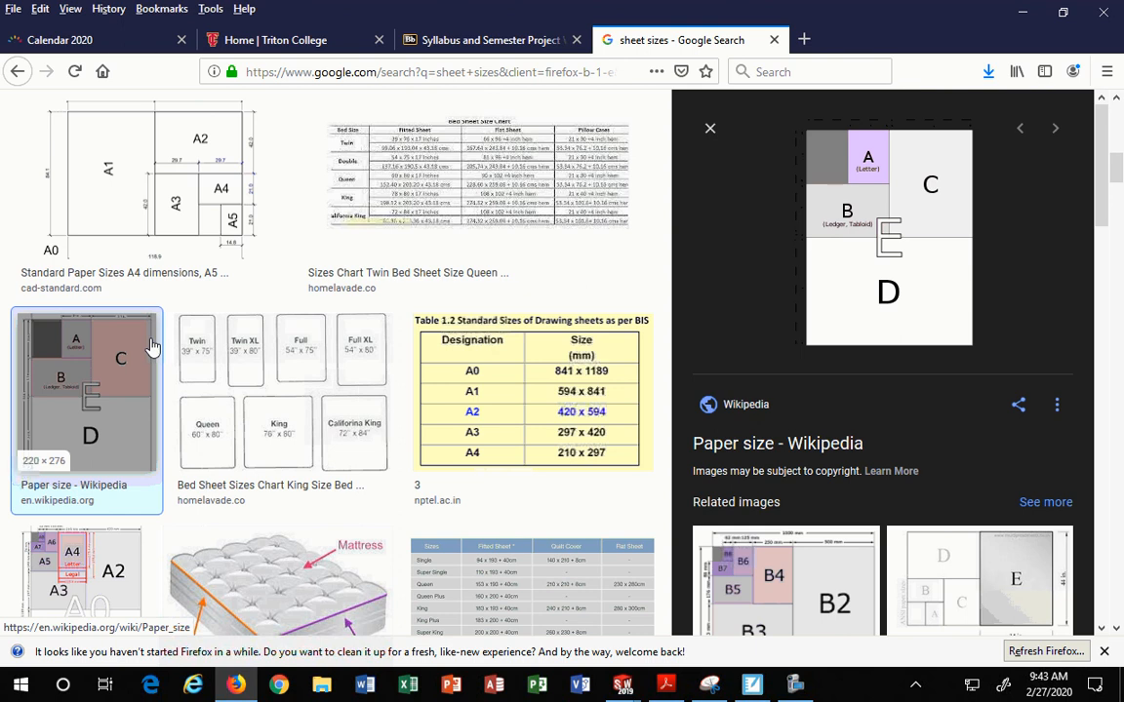
# Look through the related images and the other sheet size charts in the image results.
pyautogui.scroll(-3, 829, 410)
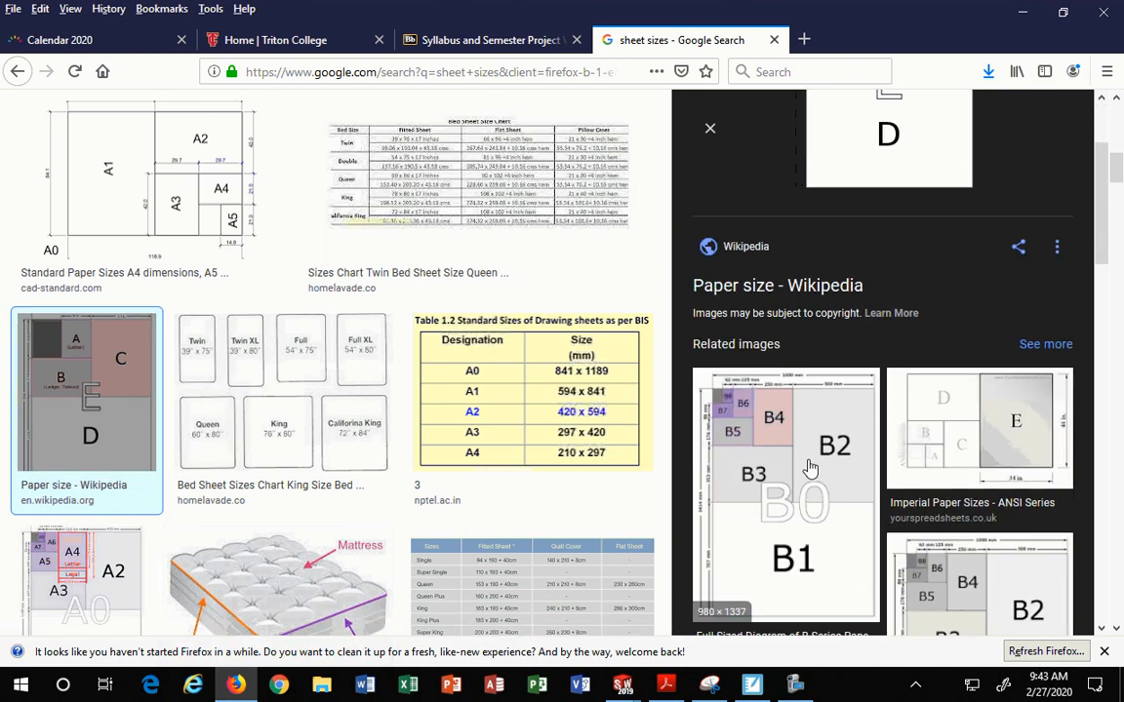
pyautogui.scroll(-6, 585, 468)
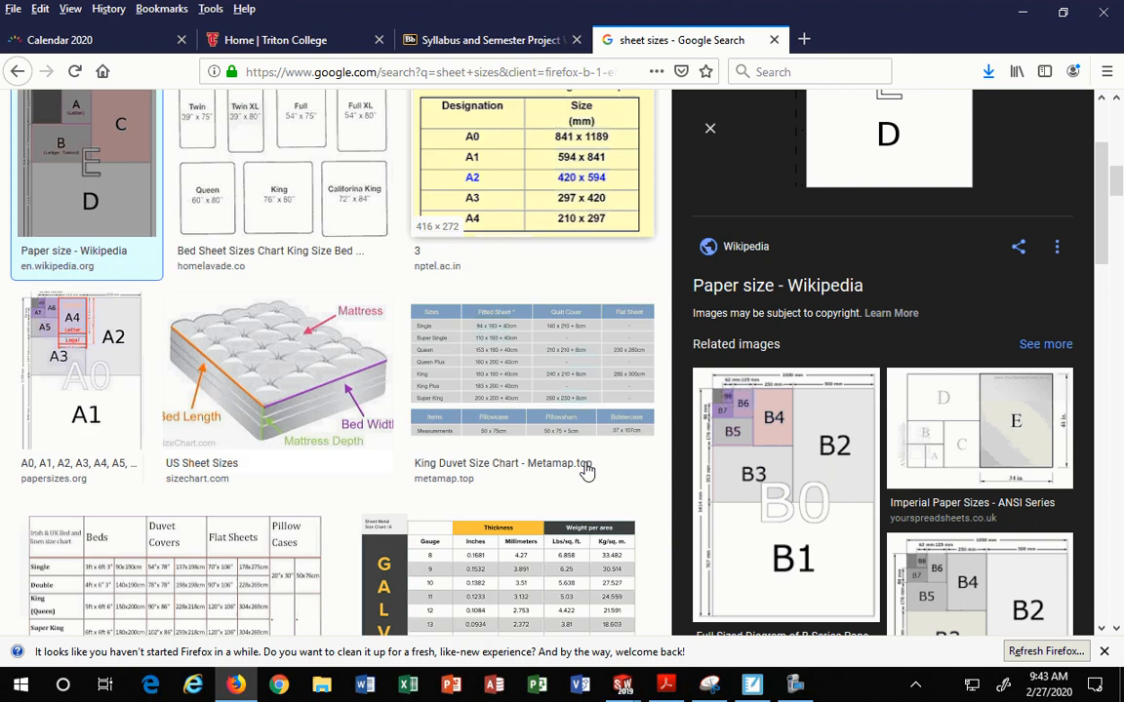
pyautogui.scroll(-4, 589, 462)
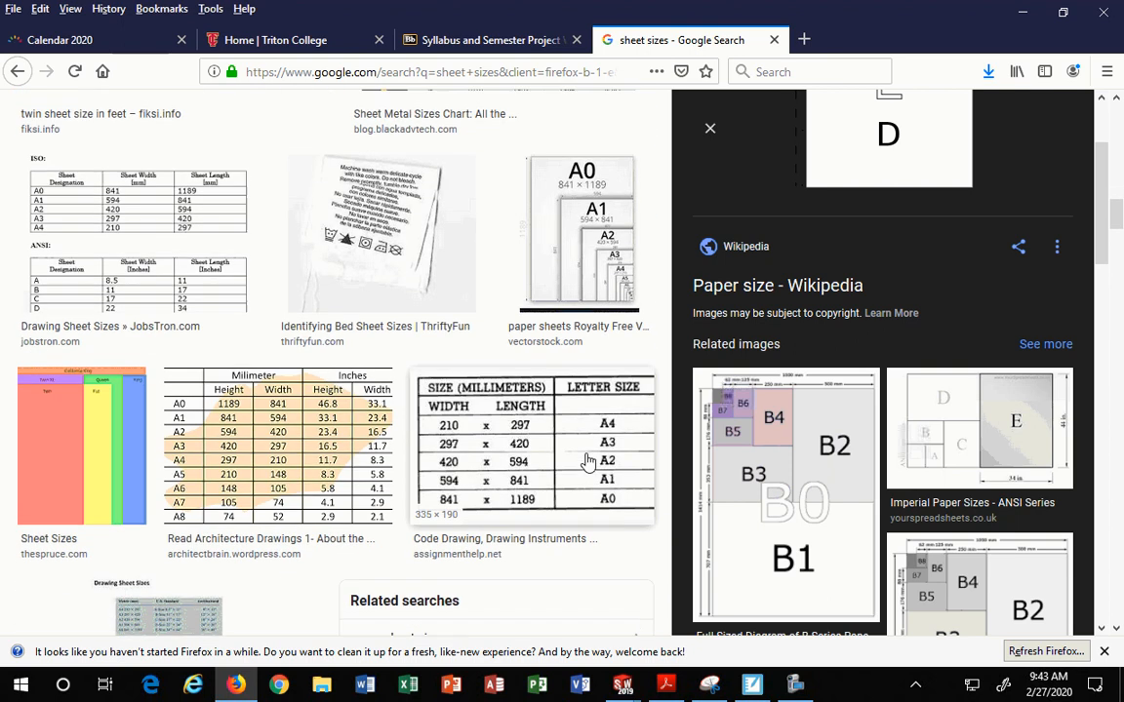
pyautogui.scroll(5, 588, 463)
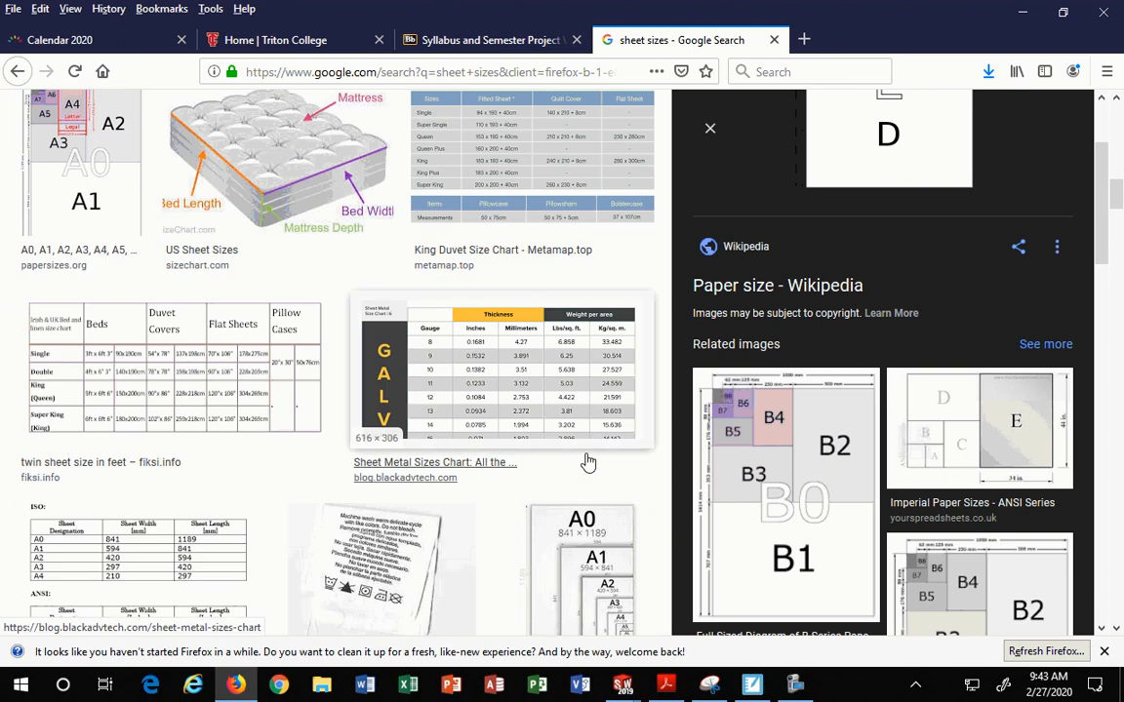
pyautogui.scroll(6, 585, 455)
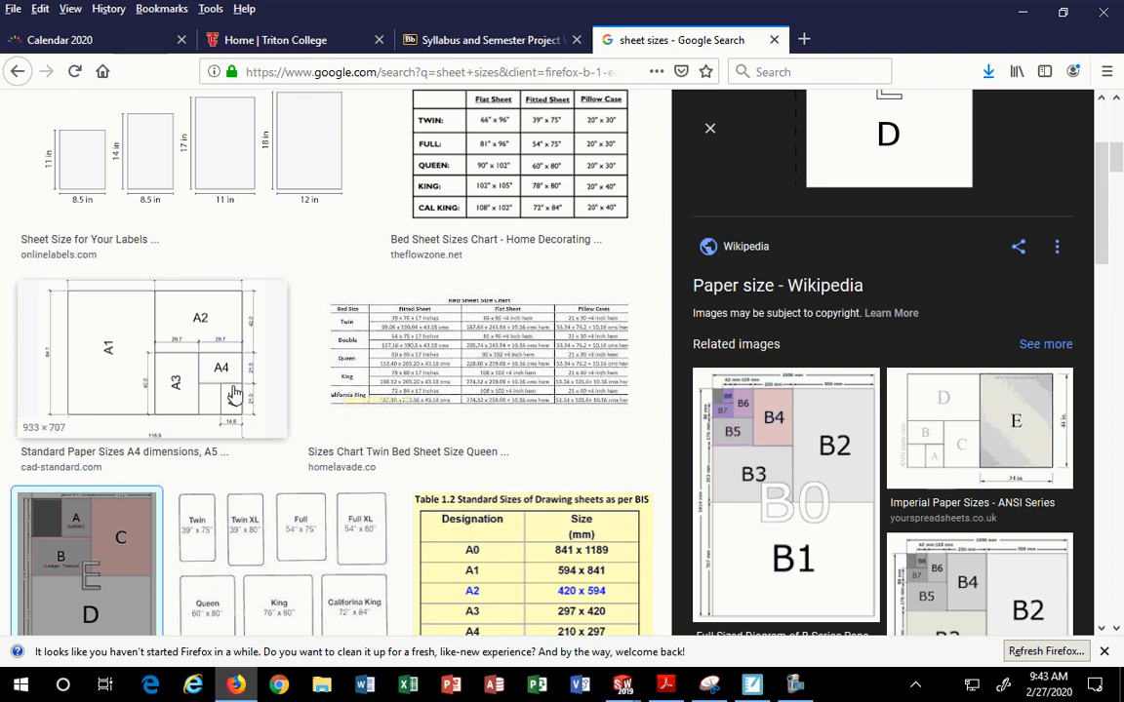
pyautogui.scroll(-1, 202, 383)
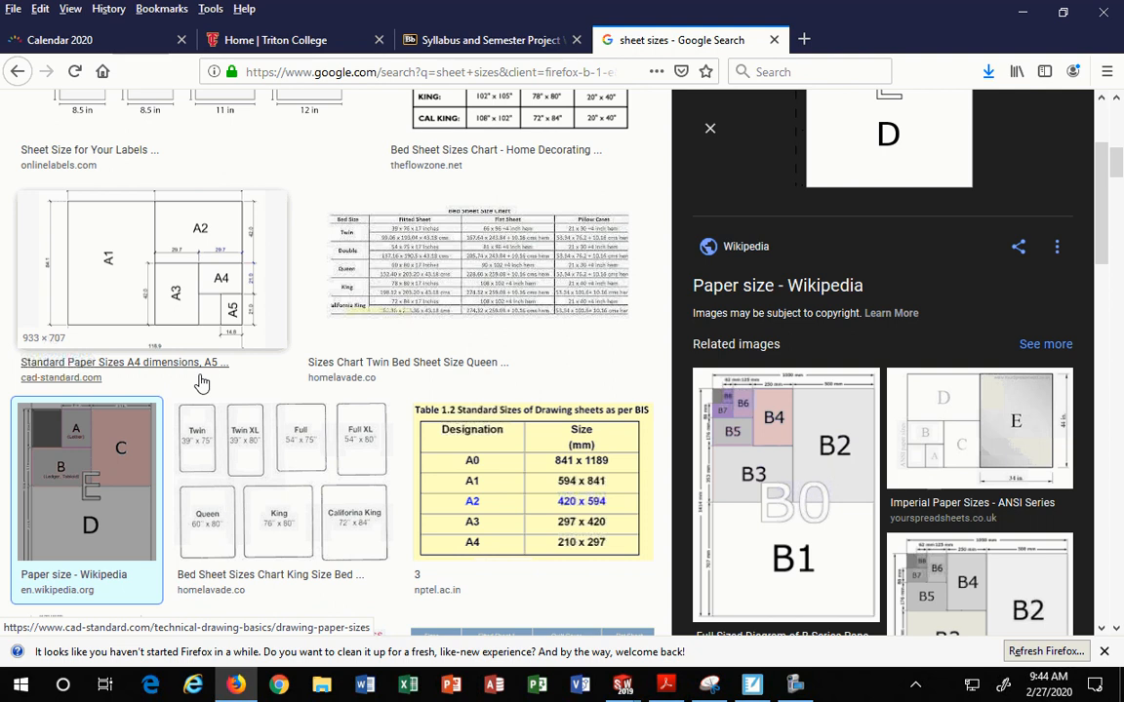
pyautogui.scroll(-2, 202, 384)
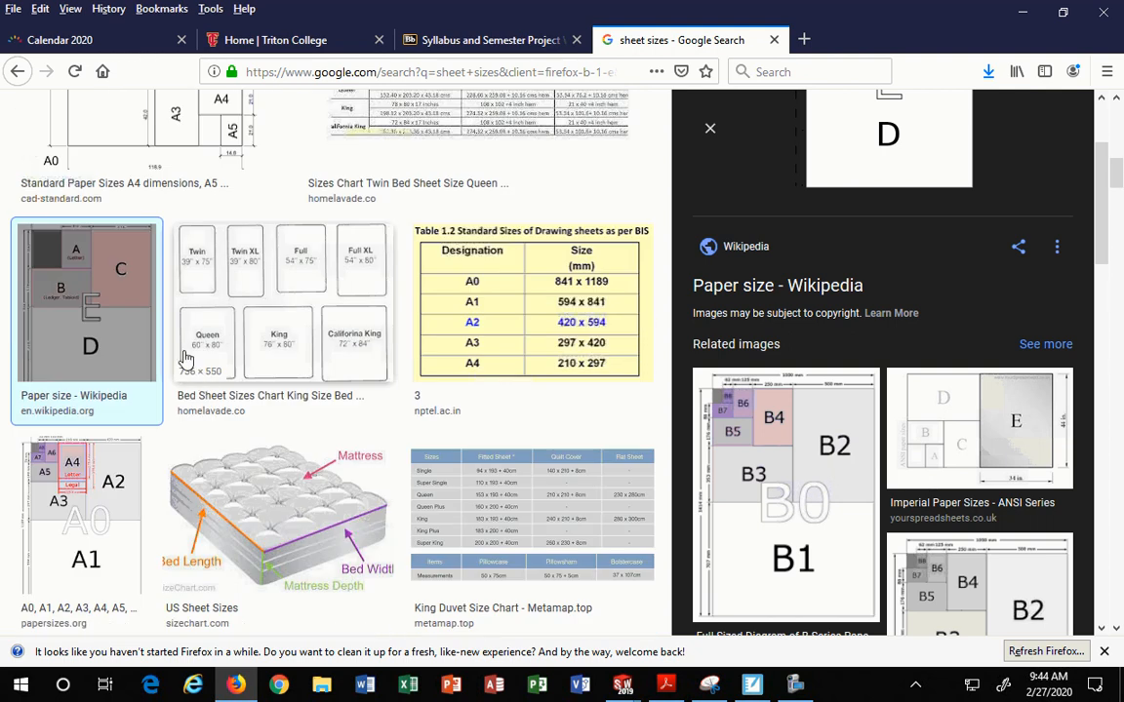
# Open the Wikipedia Paper size article from the preview of its A to E sheet diagram.
pyautogui.click(93, 312)
pyautogui.click(94, 312)
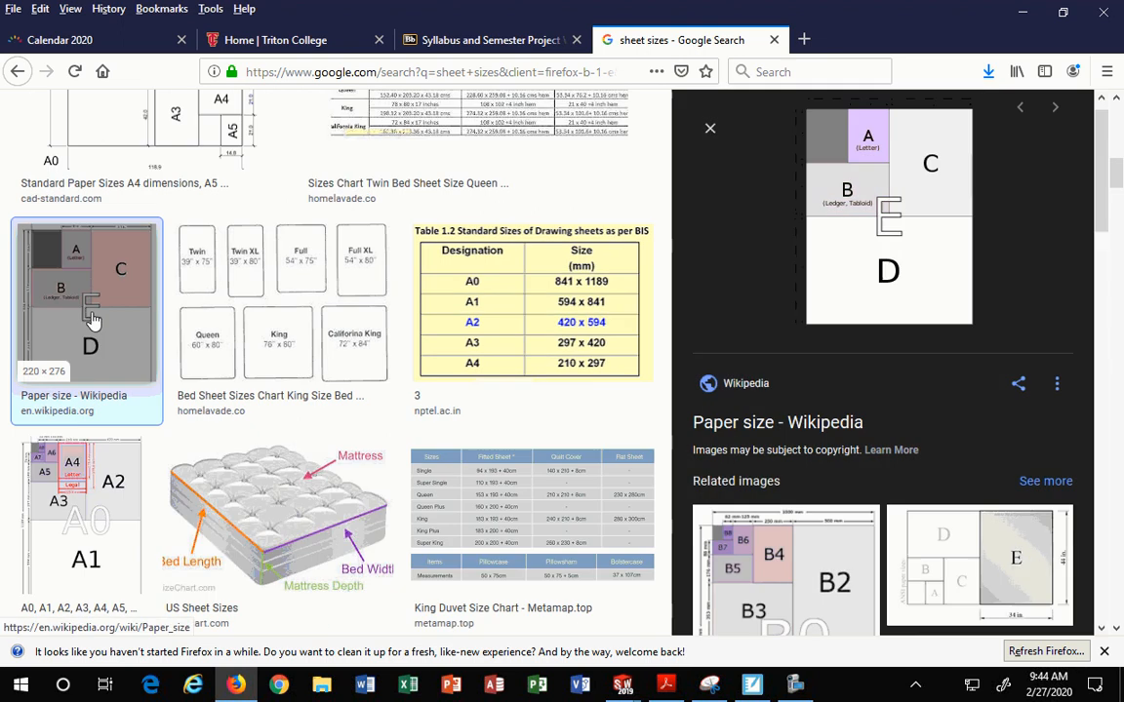
pyautogui.click(864, 141)
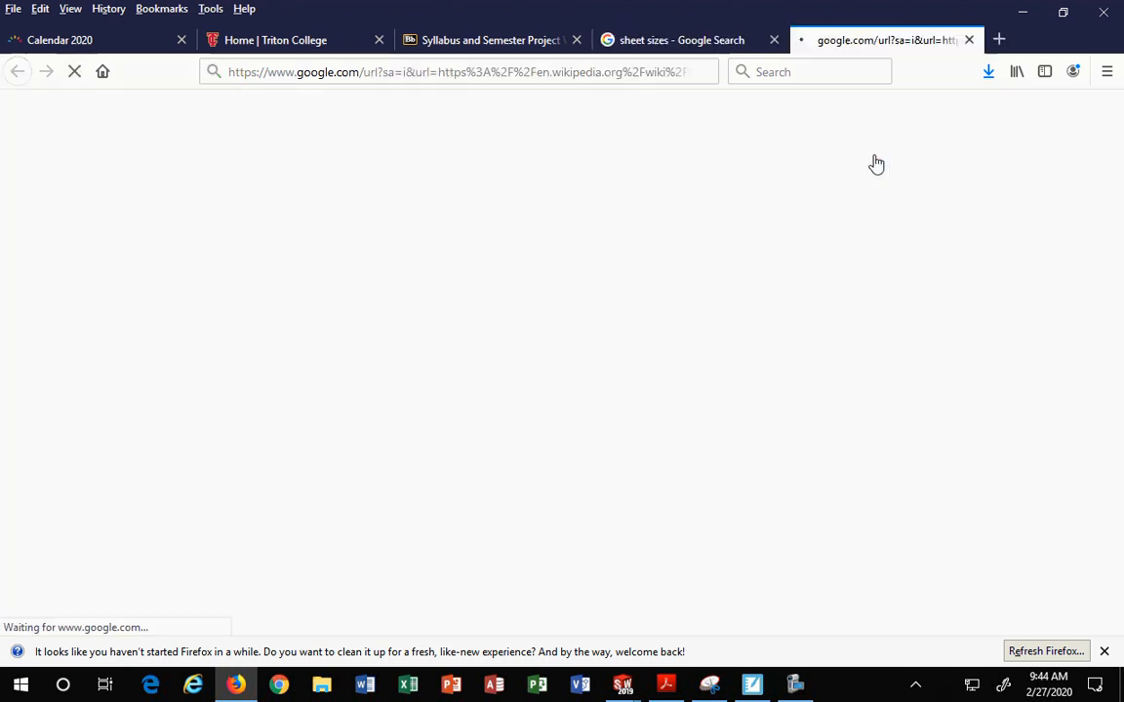
pyautogui.scroll(-5, 790, 262)
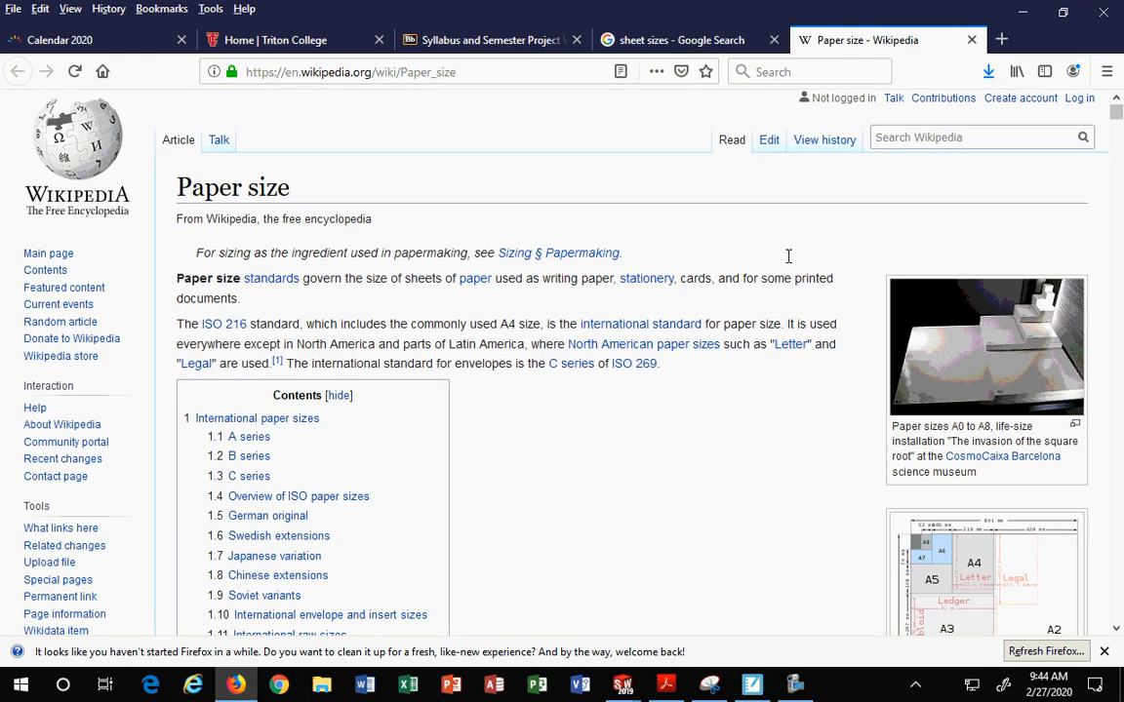
# Look through the Paper size article's sections and ISO size tables for standard sheet sizes.
pyautogui.scroll(1, 791, 263)
pyautogui.scroll(-4, 790, 264)
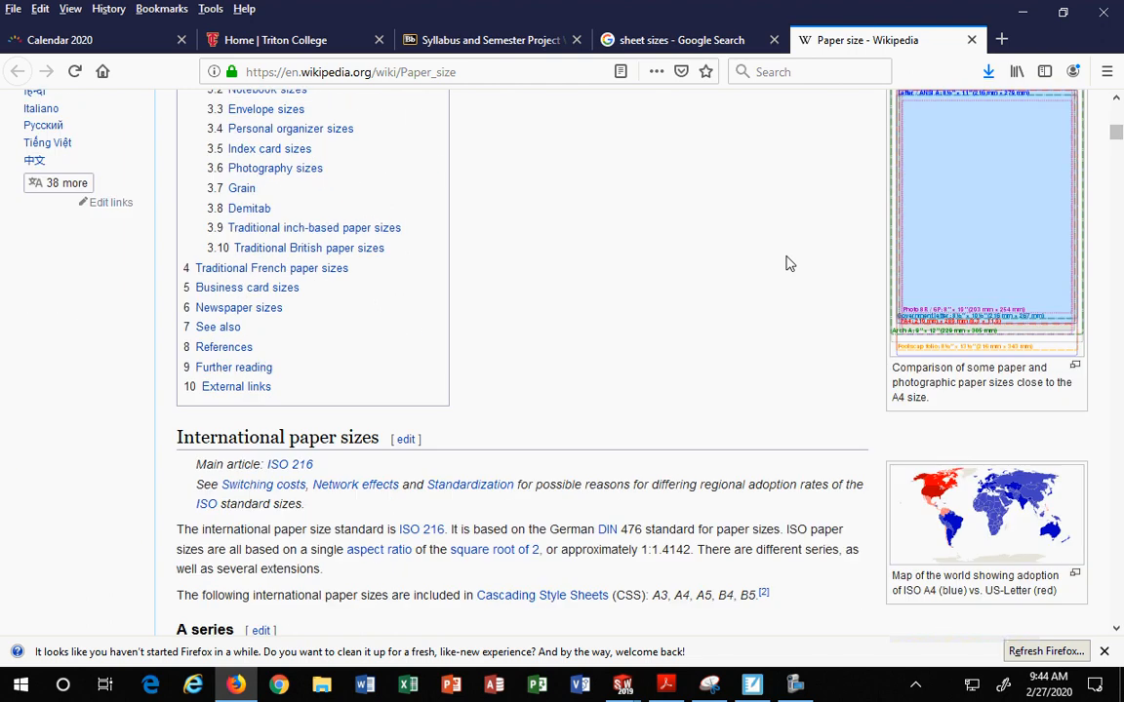
pyautogui.scroll(-10, 791, 264)
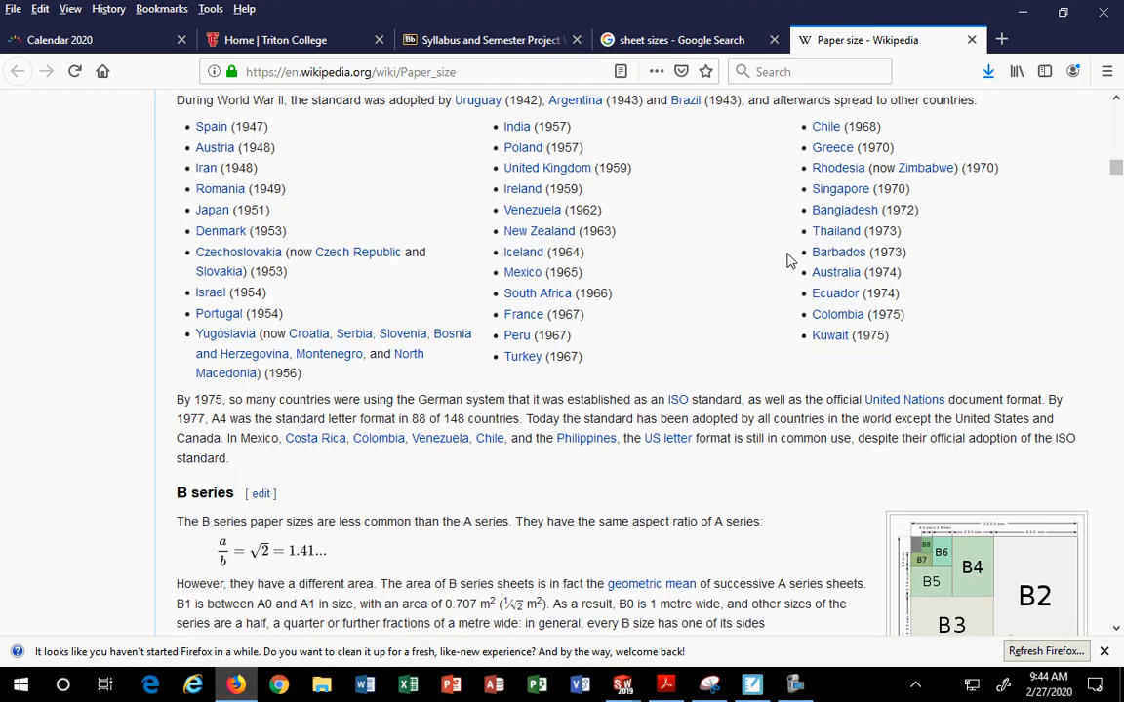
pyautogui.scroll(-6, 790, 262)
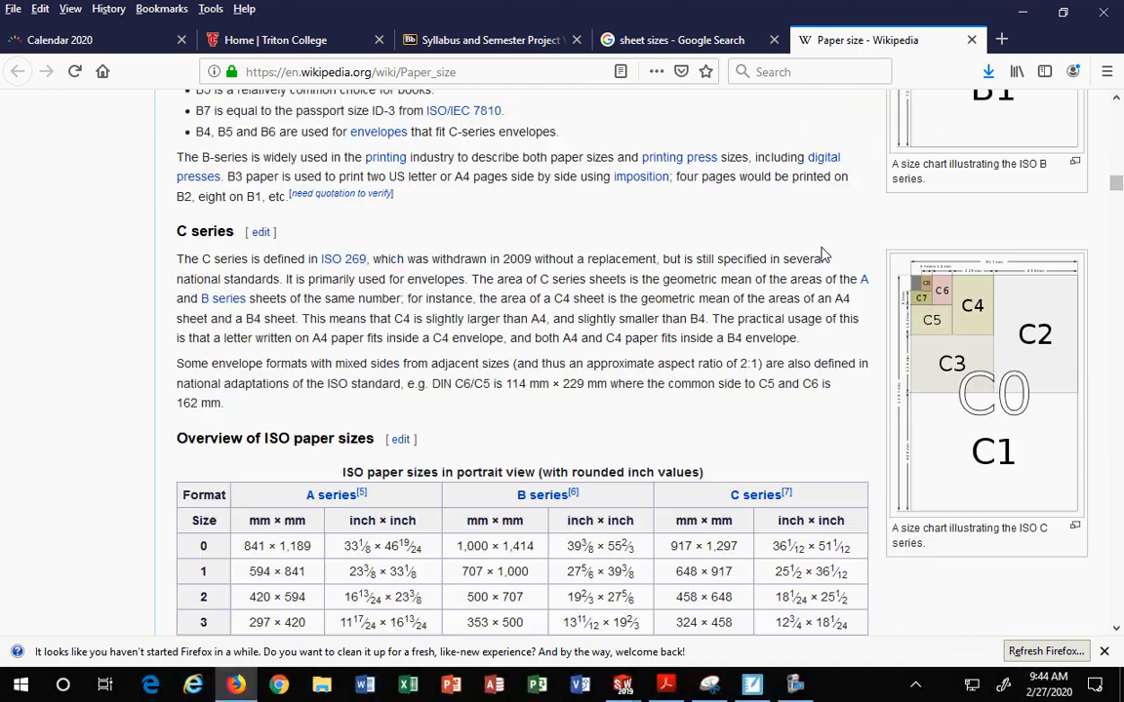
pyautogui.scroll(-10, 822, 254)
pyautogui.scroll(-8, 823, 254)
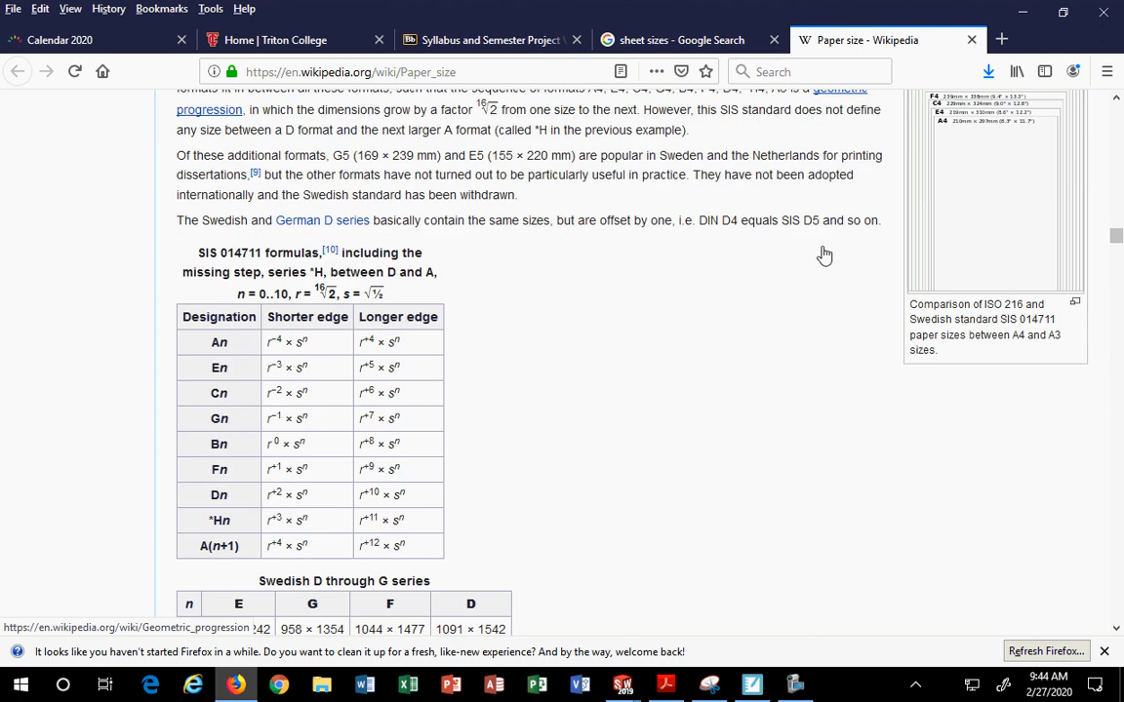
pyautogui.scroll(-3, 823, 251)
pyautogui.scroll(2, 827, 247)
pyautogui.scroll(6, 828, 247)
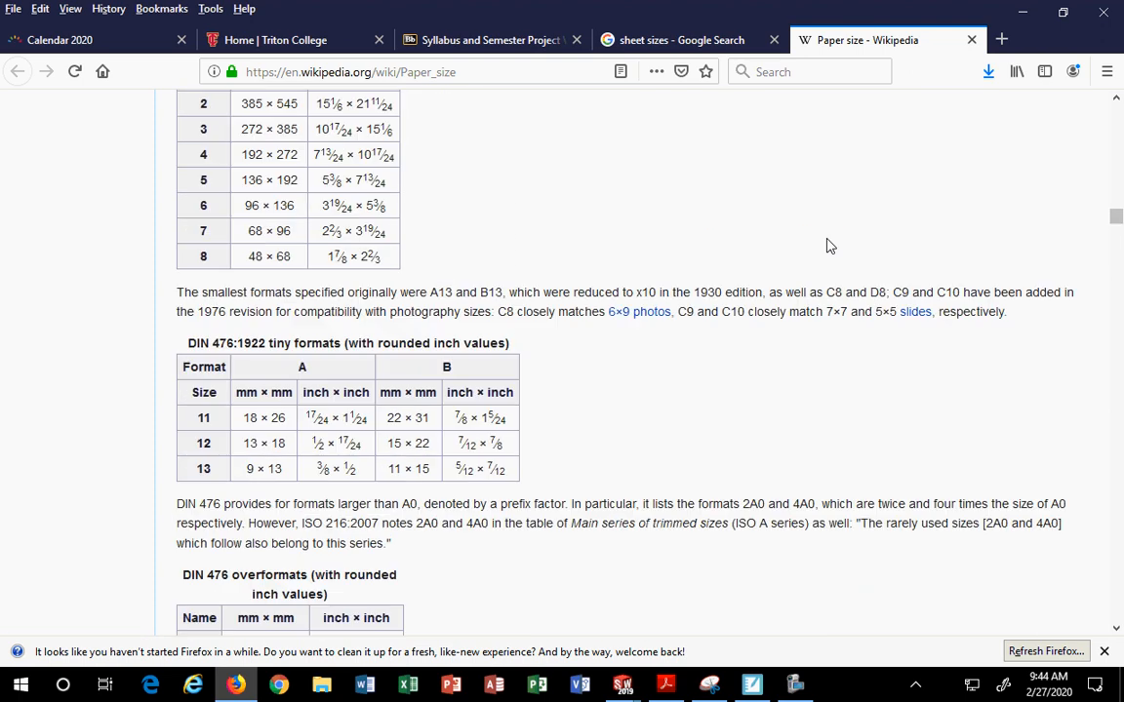
pyautogui.scroll(15, 827, 247)
pyautogui.scroll(10, 828, 247)
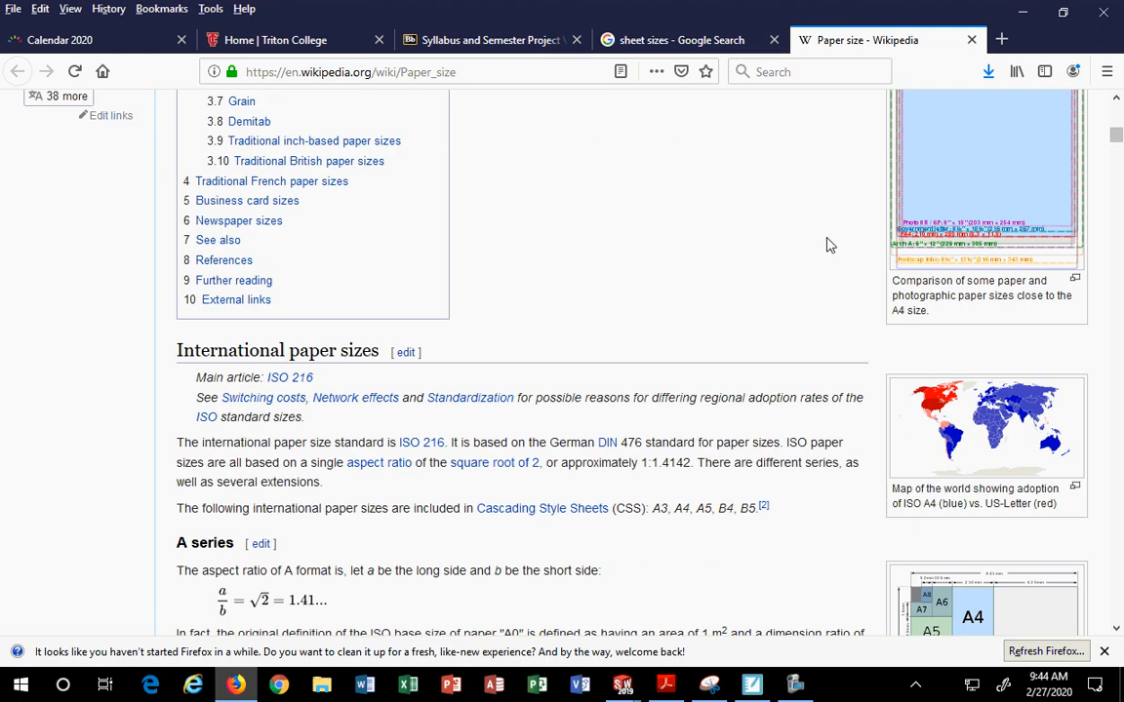
pyautogui.scroll(10, 827, 246)
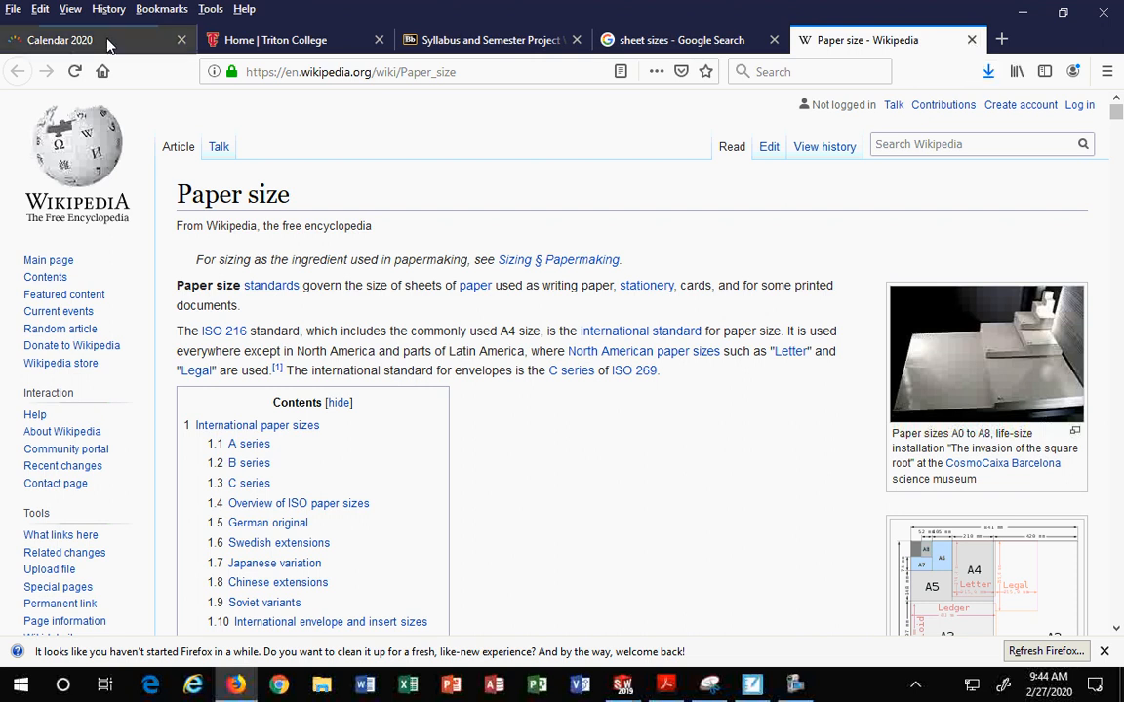
# Close the Paper size article and the image preview, and switch back to the sheet format selection in SOLIDWORKS.
pyautogui.click(972, 40)
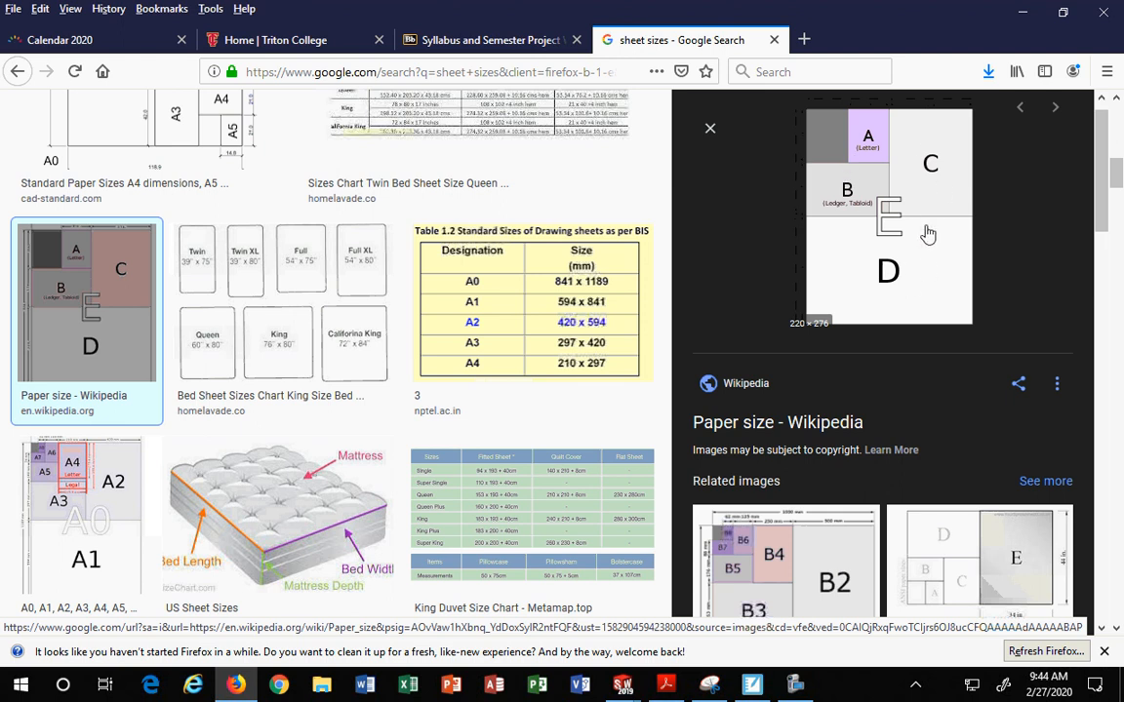
pyautogui.click(713, 129)
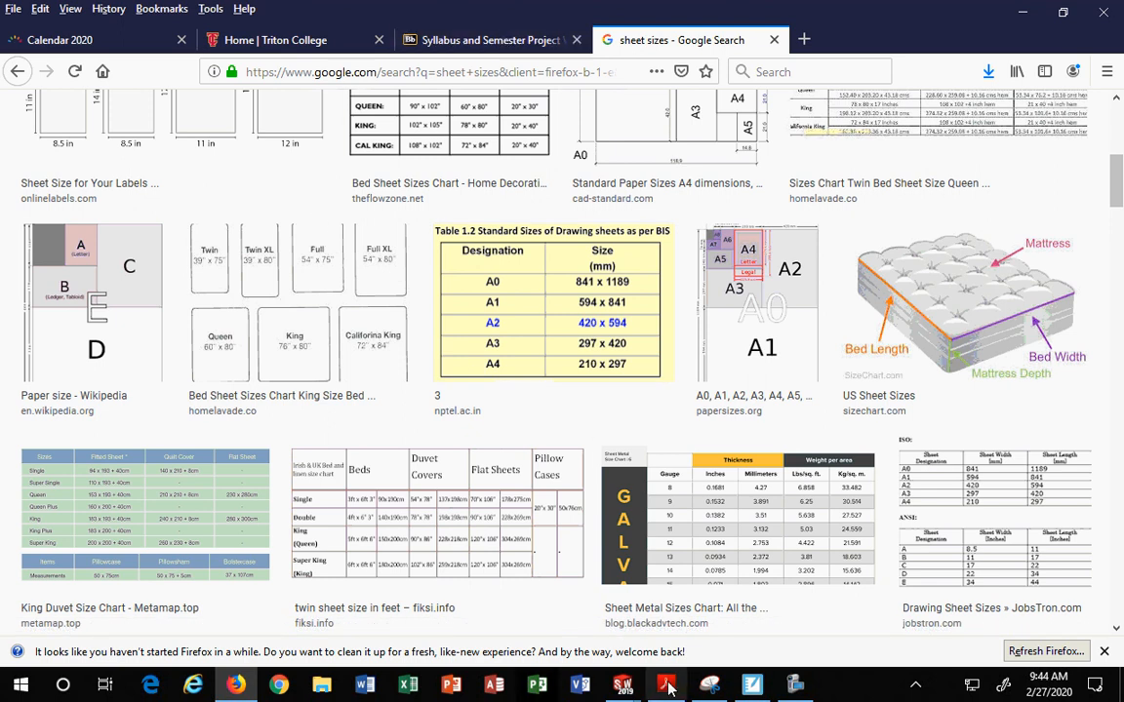
pyautogui.moveTo(622, 688)
pyautogui.click(683, 610)
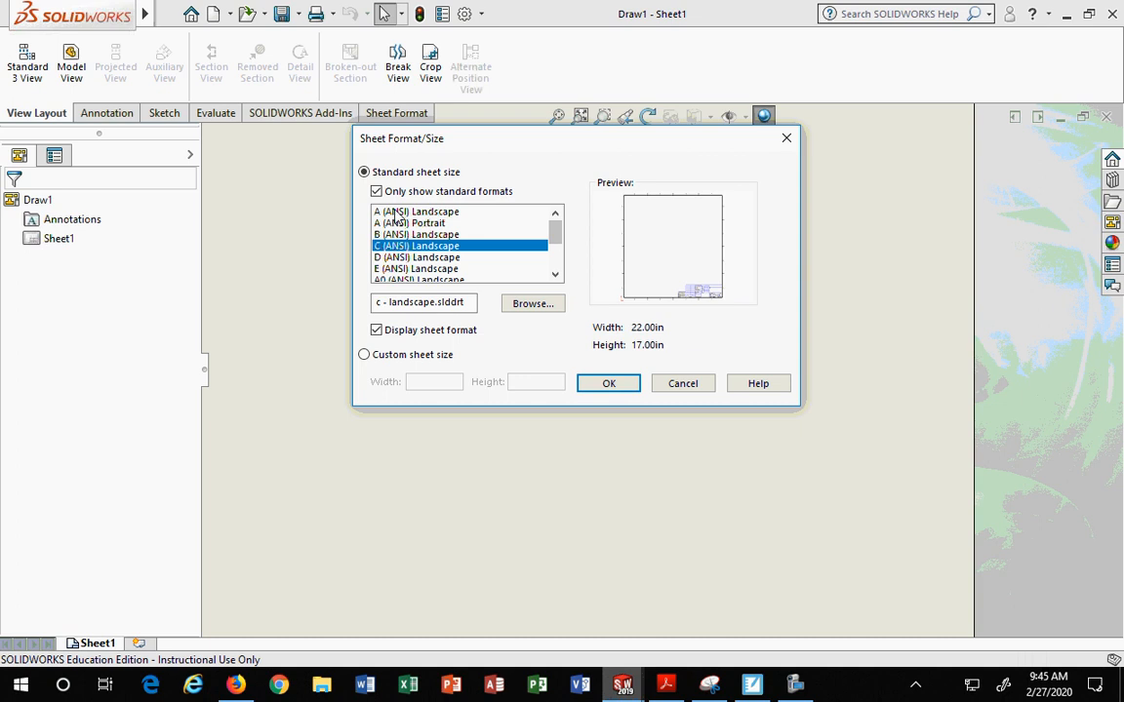
# Look through the list of standard ANSI sheet formats down to the A4 entries and return to its start.
pyautogui.click(555, 274)
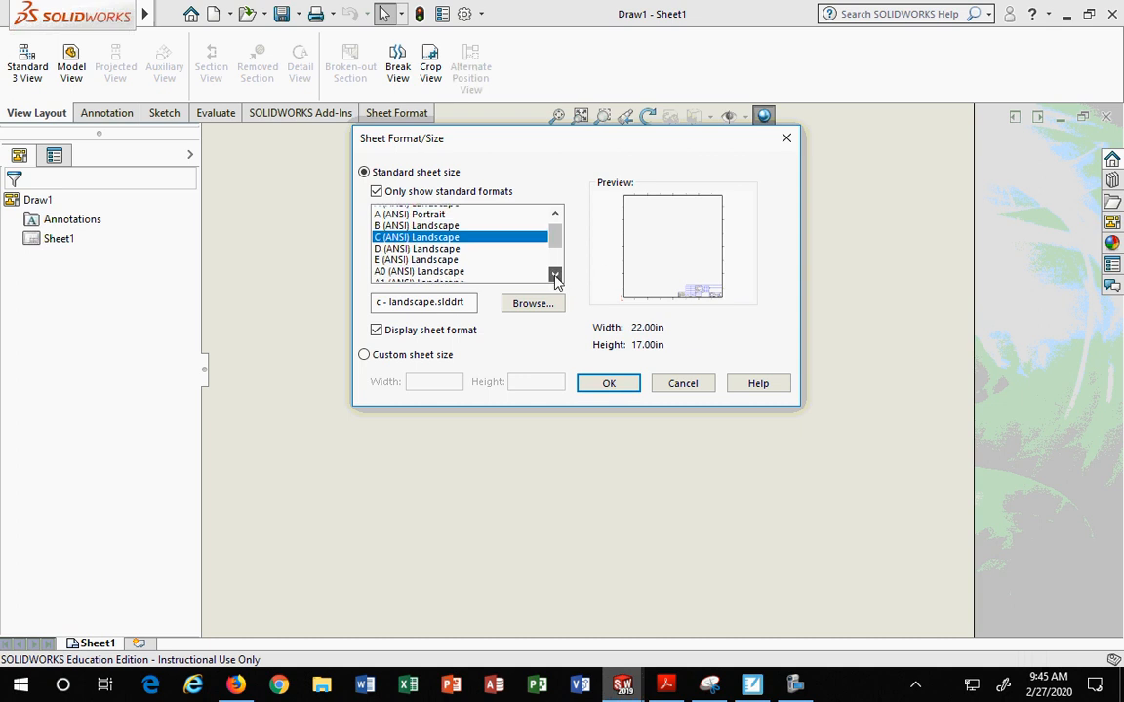
pyautogui.click(555, 274)
pyautogui.click(555, 274)
pyautogui.click(555, 274)
pyautogui.click(555, 274)
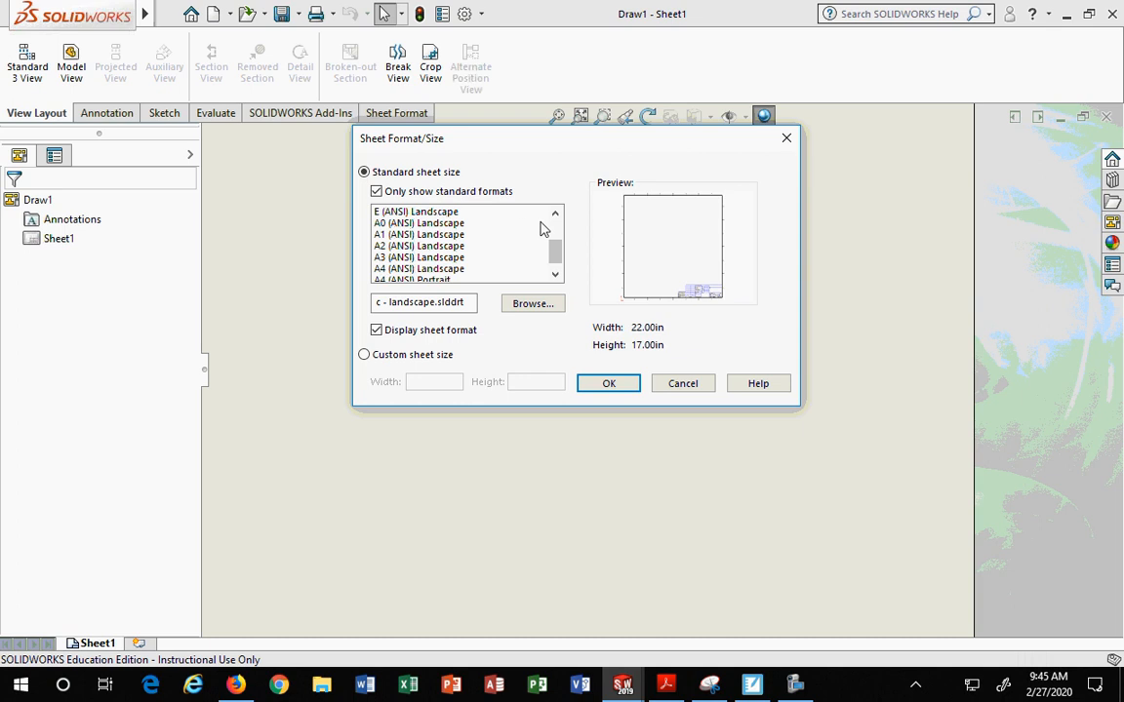
pyautogui.moveTo(558, 252); pyautogui.dragTo(567, 206)
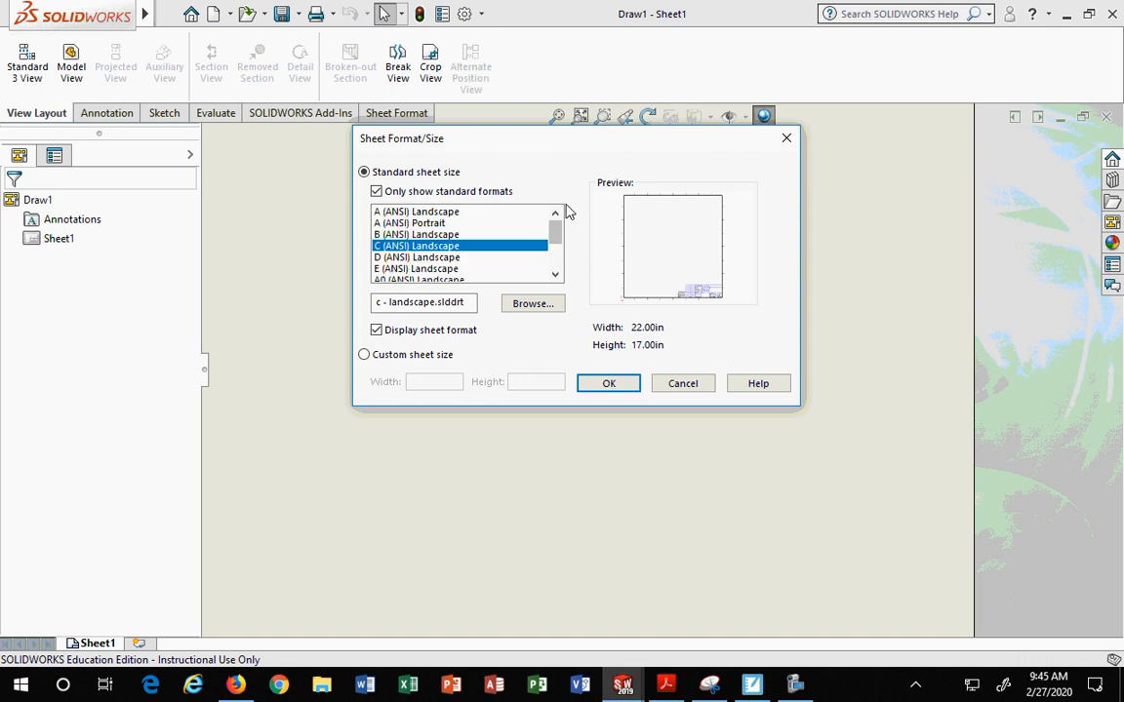
# Compare the preview and dimensions of the A, B, C and D (ANSI) Landscape sheet formats.
pyautogui.click(406, 211)
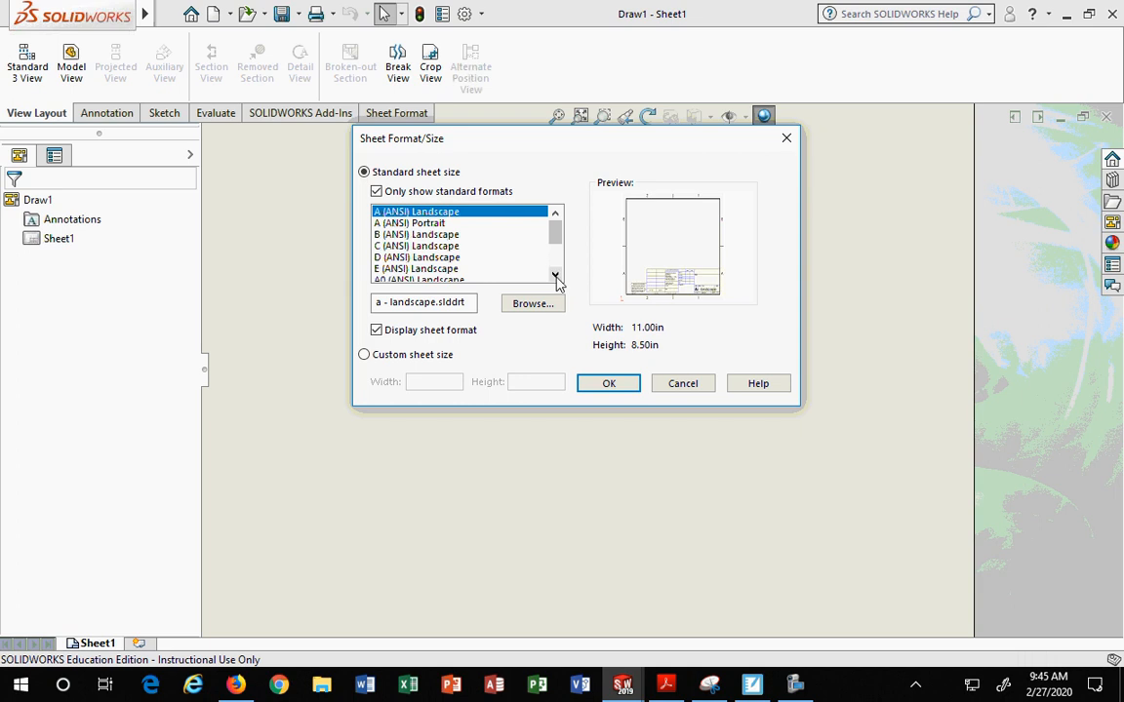
pyautogui.scroll(-1, 512, 268)
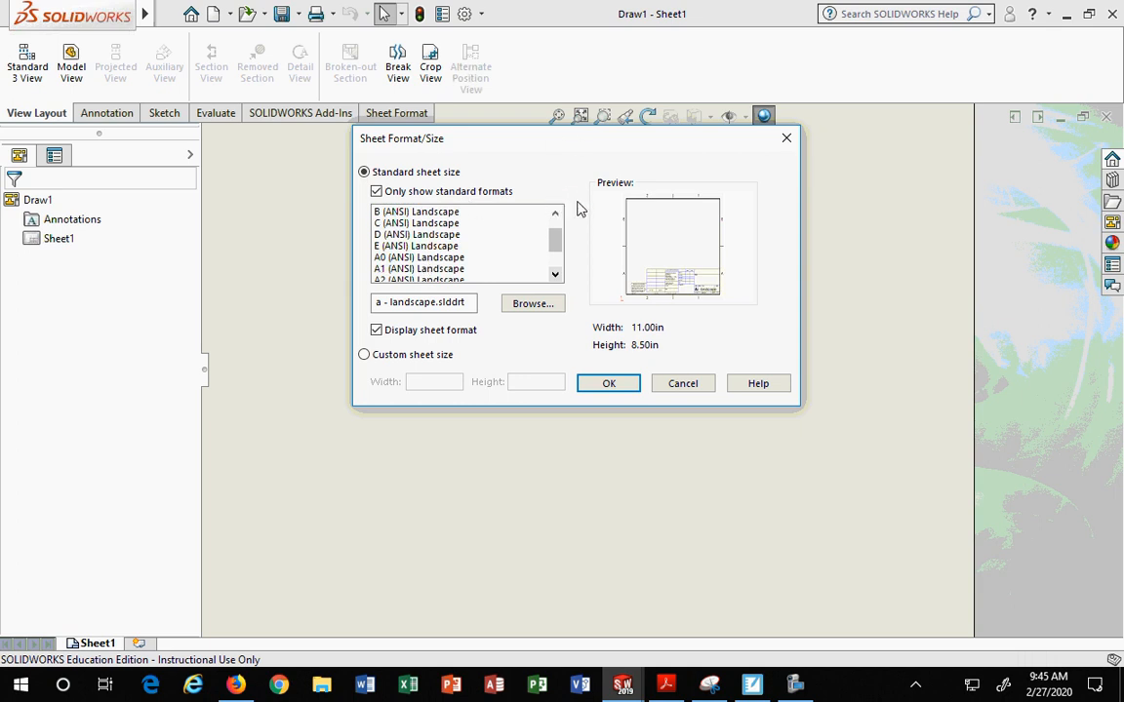
pyautogui.scroll(1, 558, 244)
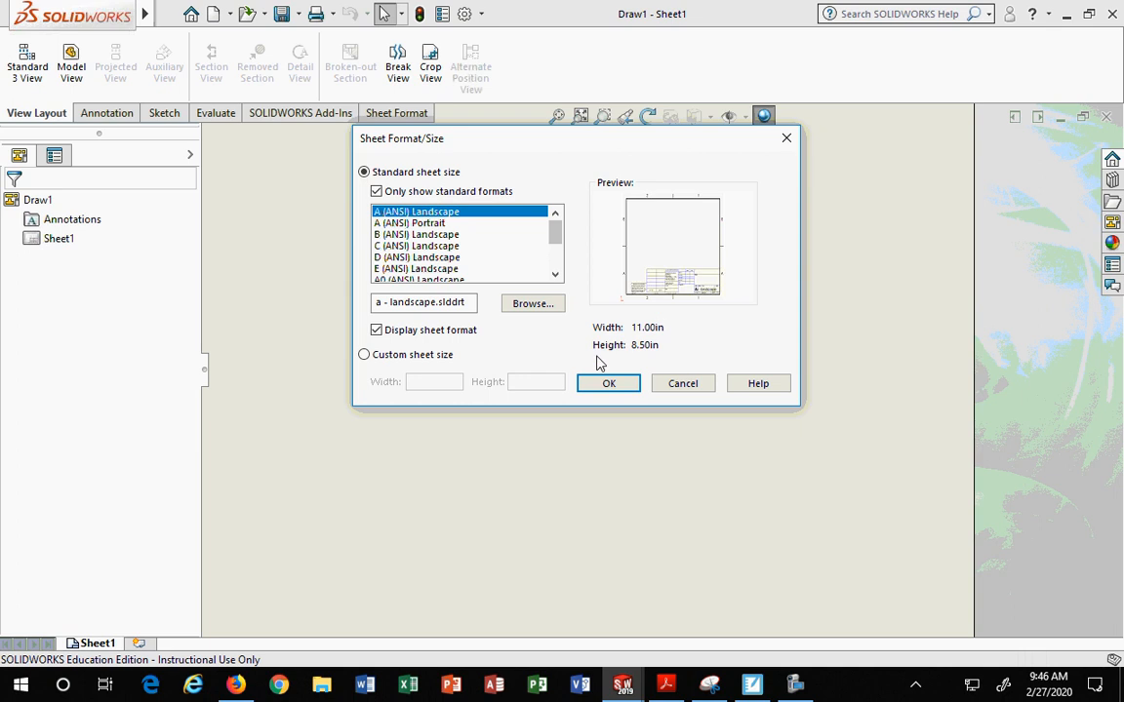
pyautogui.click(419, 235)
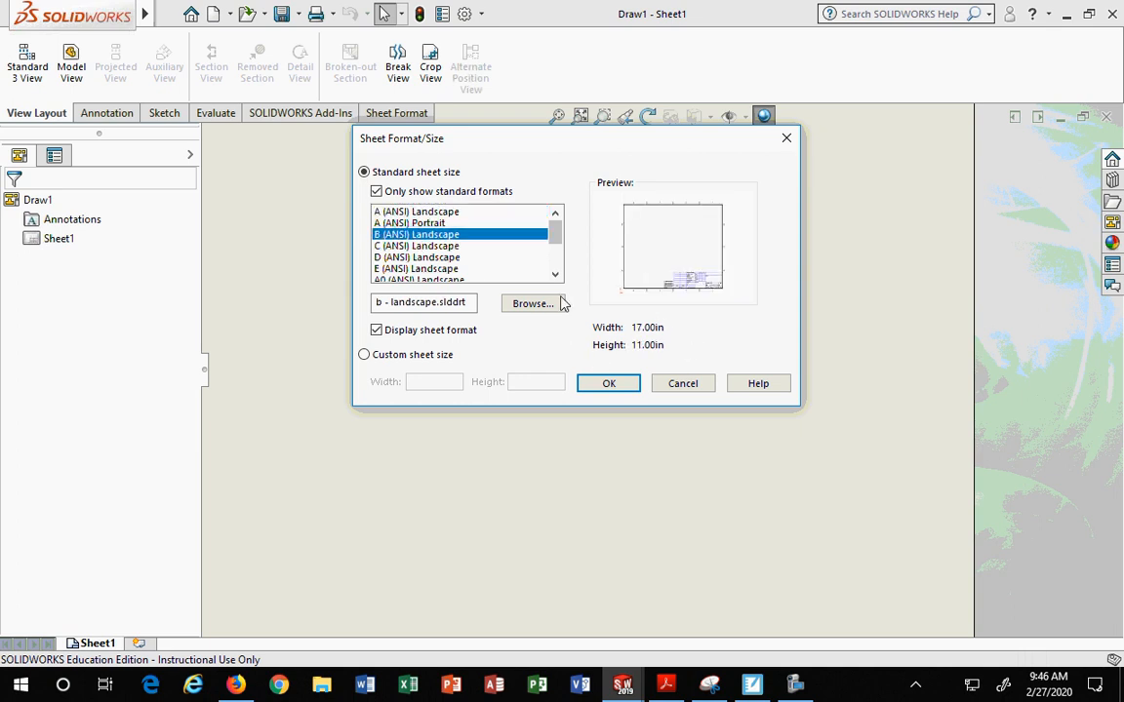
pyautogui.press('Down')
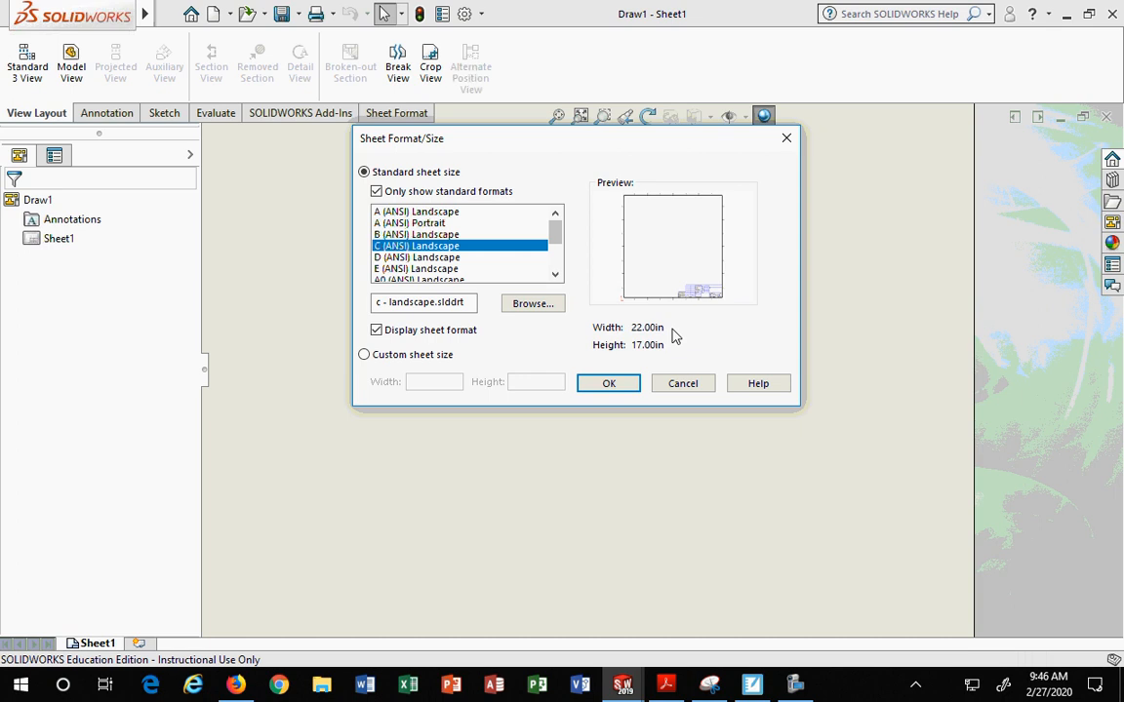
pyautogui.click(415, 258)
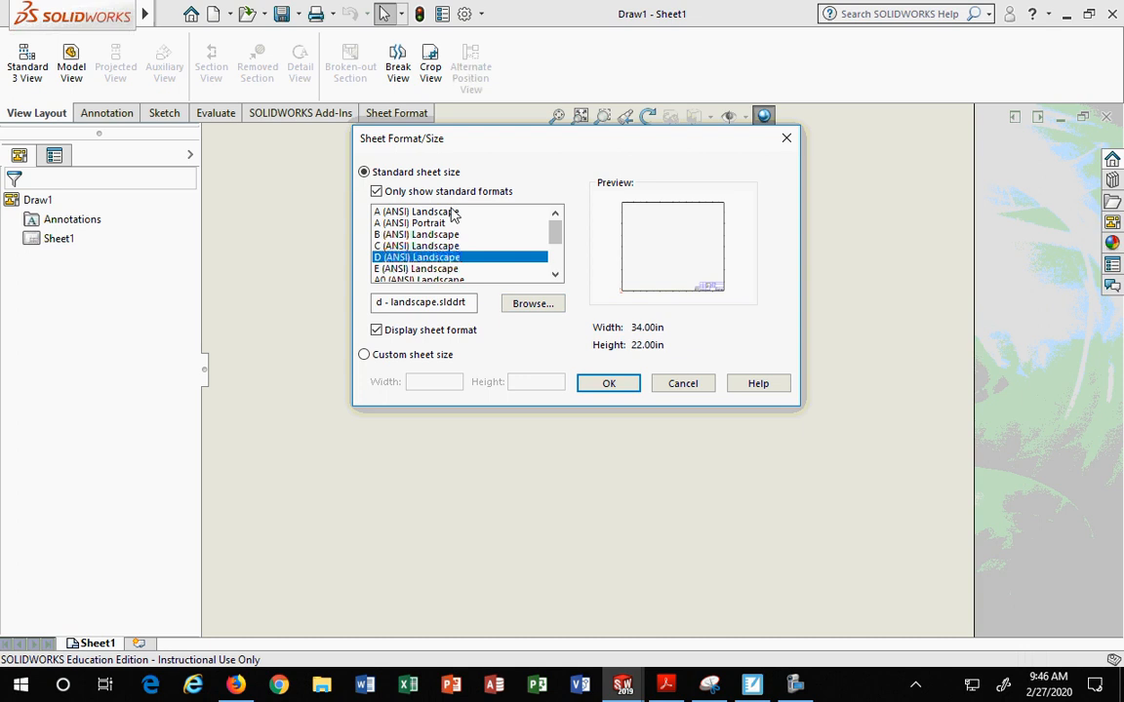
# Step through the ANSI sheet formats in order of size, from A Landscape and A Portrait up to E Landscape.
pyautogui.click(377, 211)
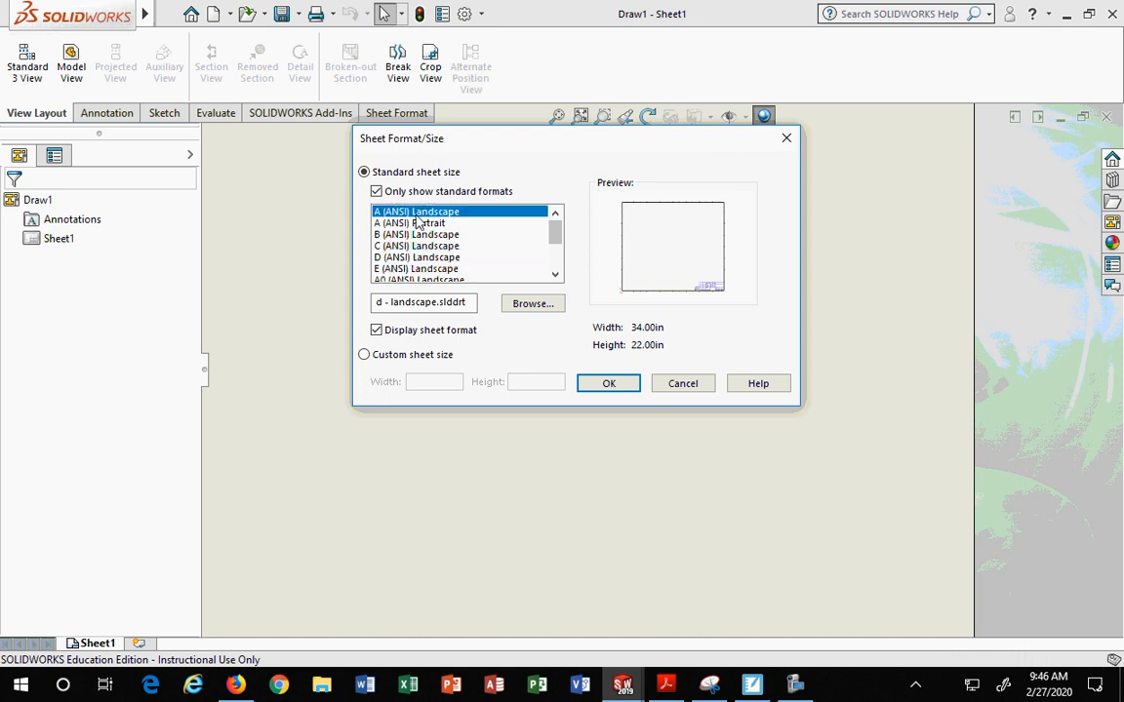
pyautogui.click(422, 223)
pyautogui.click(418, 235)
pyautogui.click(417, 246)
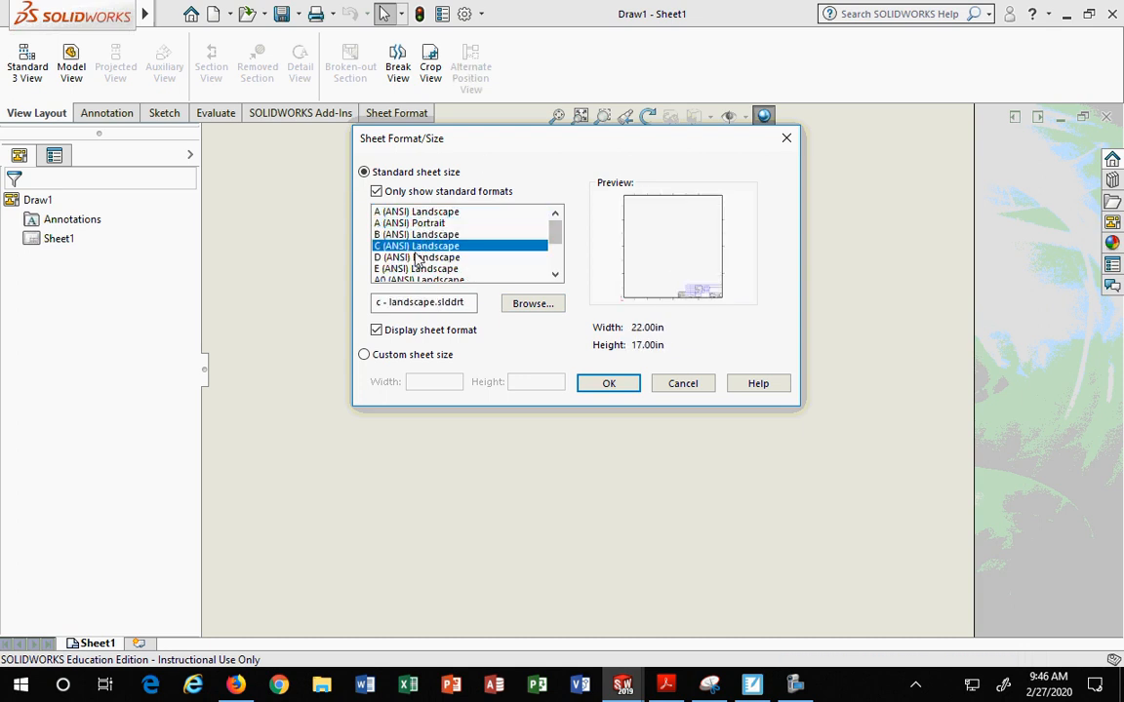
pyautogui.click(415, 258)
pyautogui.click(417, 269)
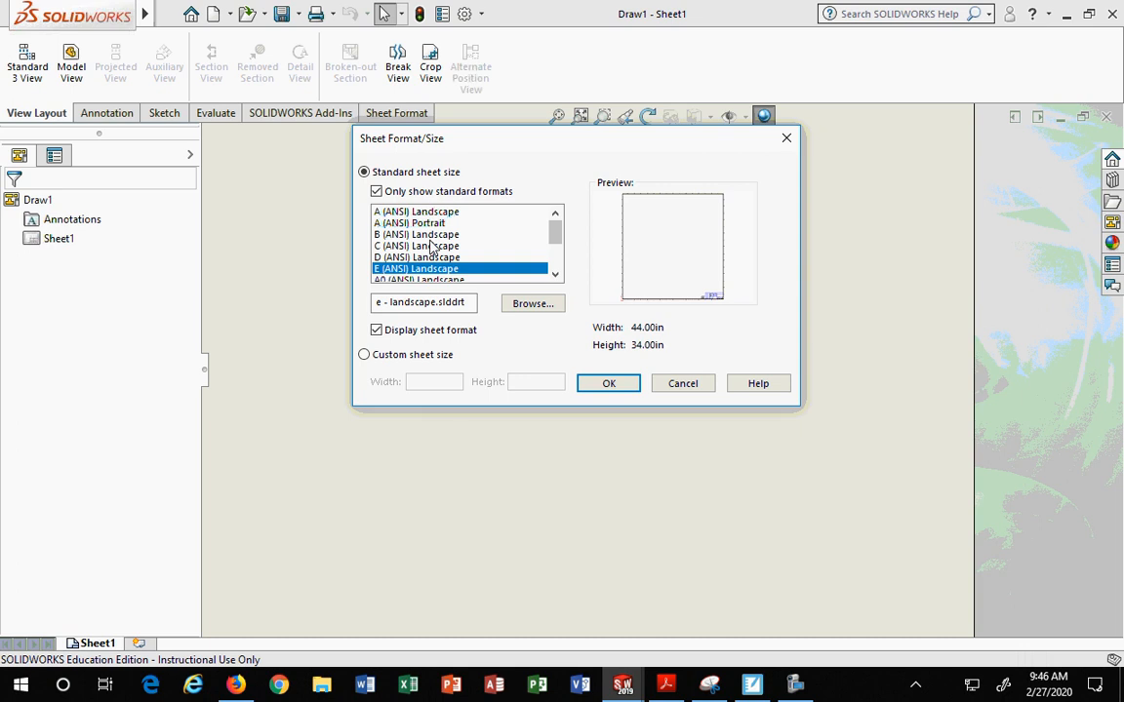
# Compare A (ANSI) Landscape with A (ANSI) Portrait, and create the drawing sheet with the A (ANSI) Landscape format.
pyautogui.click(378, 211)
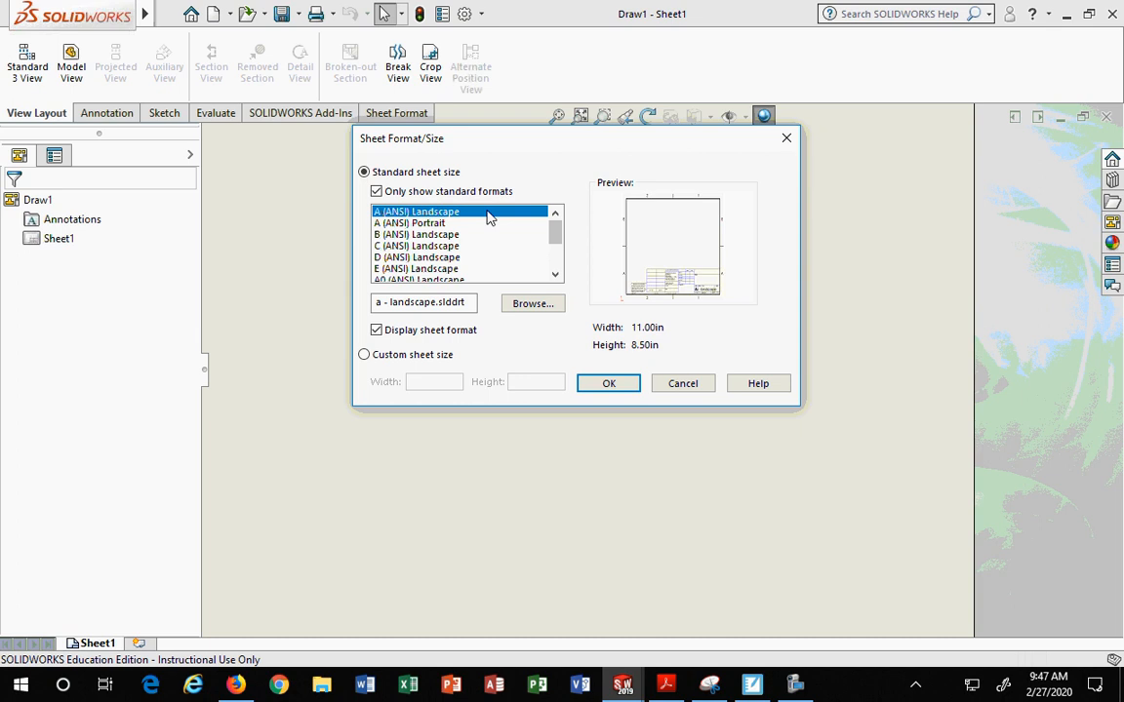
pyautogui.click(395, 223)
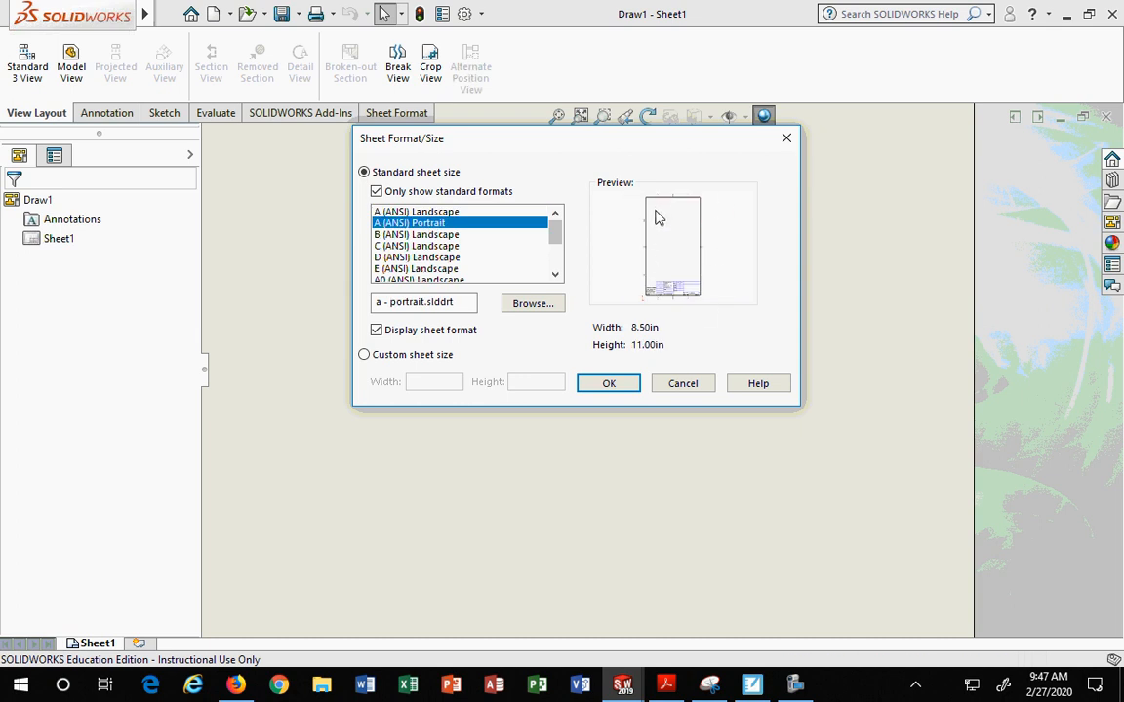
pyautogui.click(414, 213)
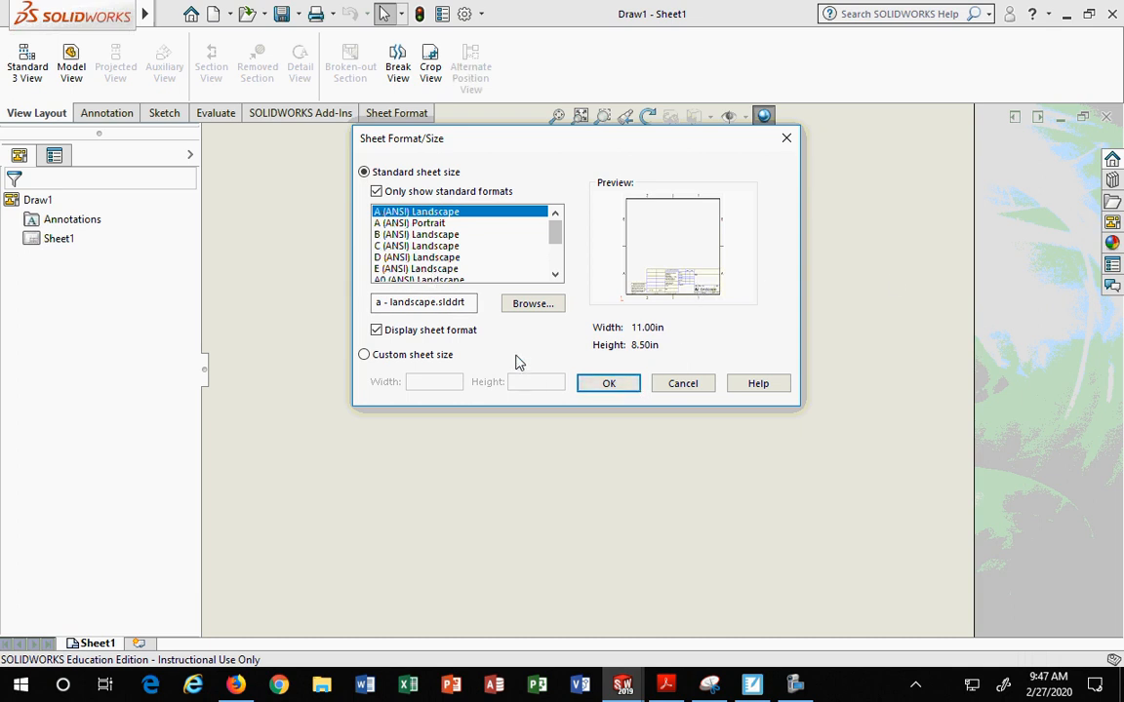
pyautogui.click(613, 388)
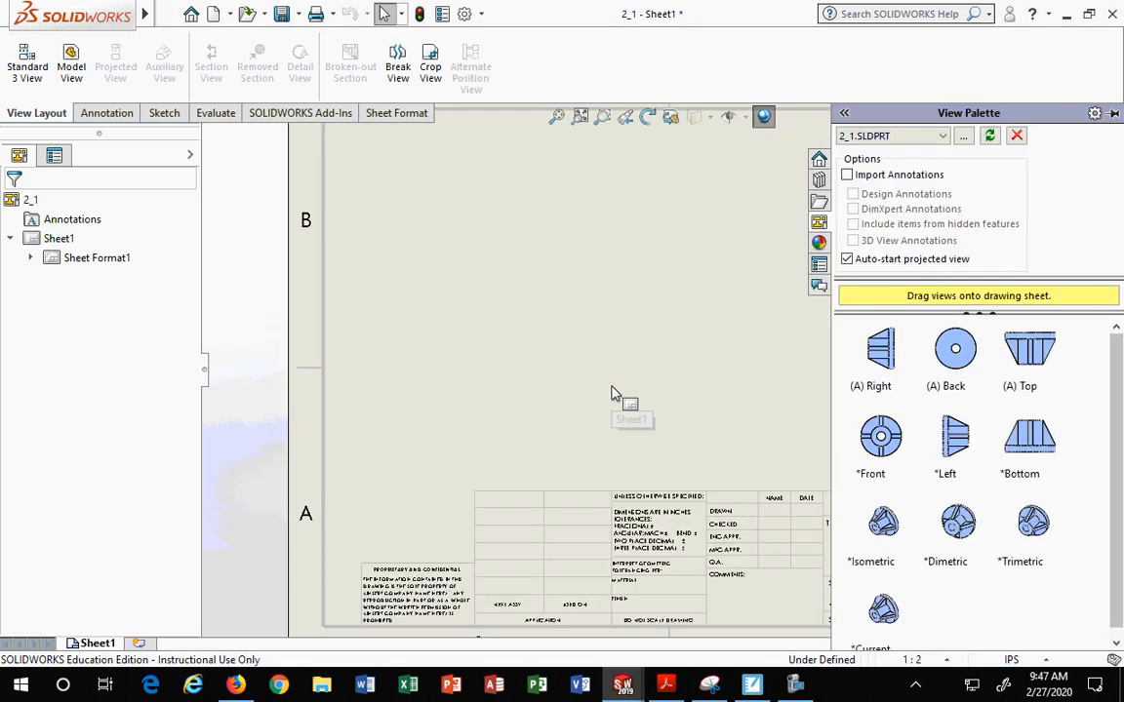
pyautogui.scroll(-1, 615, 380)
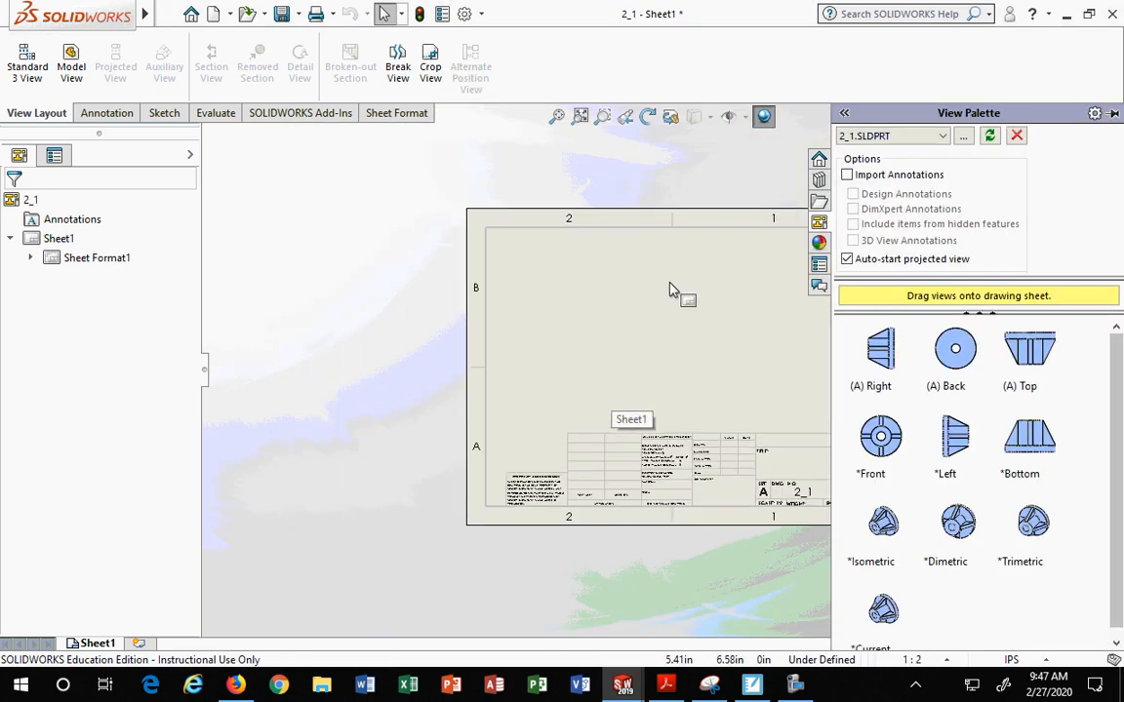
pyautogui.scroll(2, 688, 298)
pyautogui.scroll(-1, 800, 332)
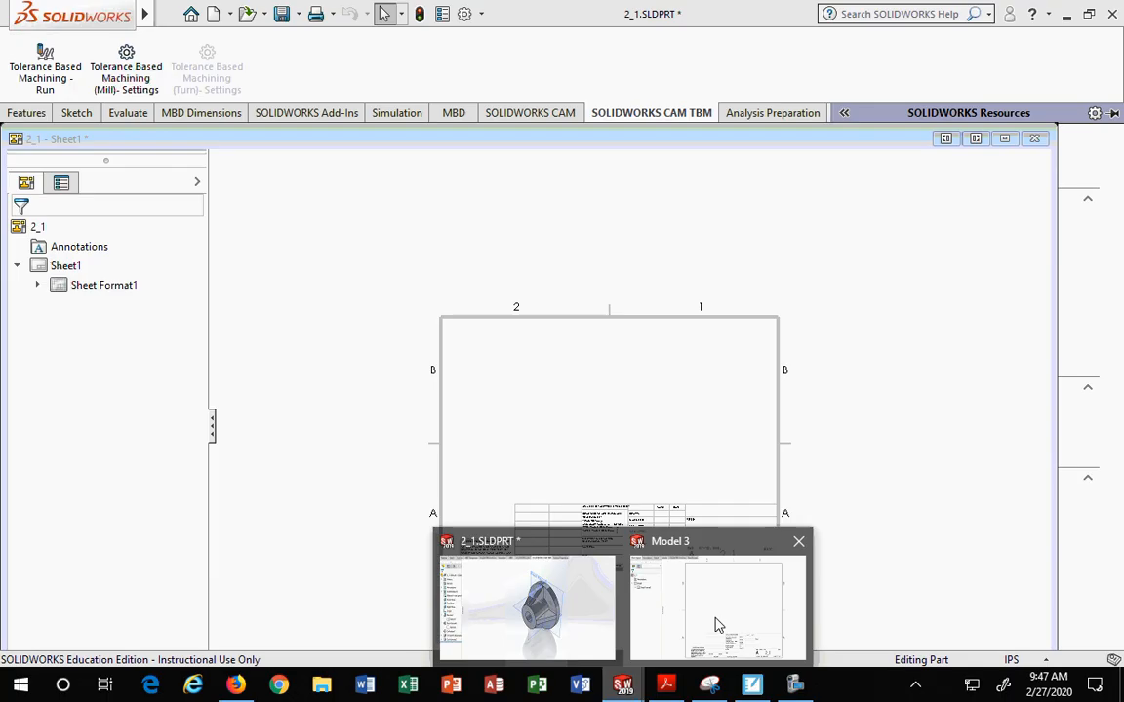
# Place the Front view of part 2_1 on the drawing sheet and project its right side view horizontally beside it.
pyautogui.click(715, 623)
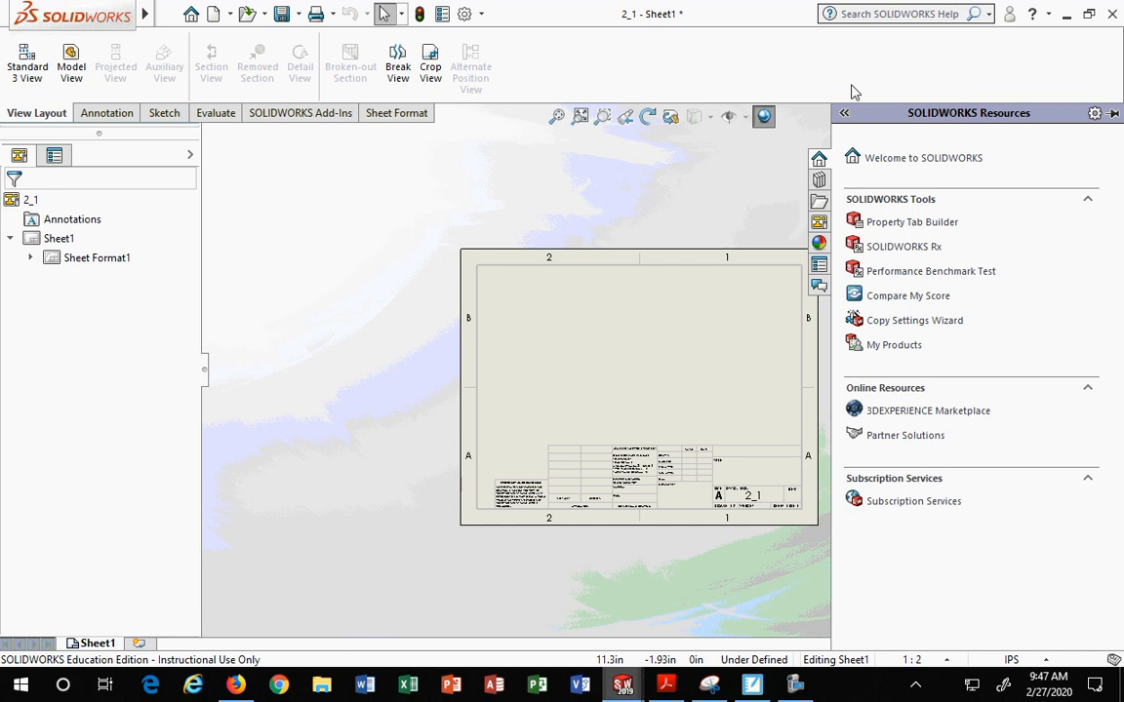
pyautogui.click(820, 224)
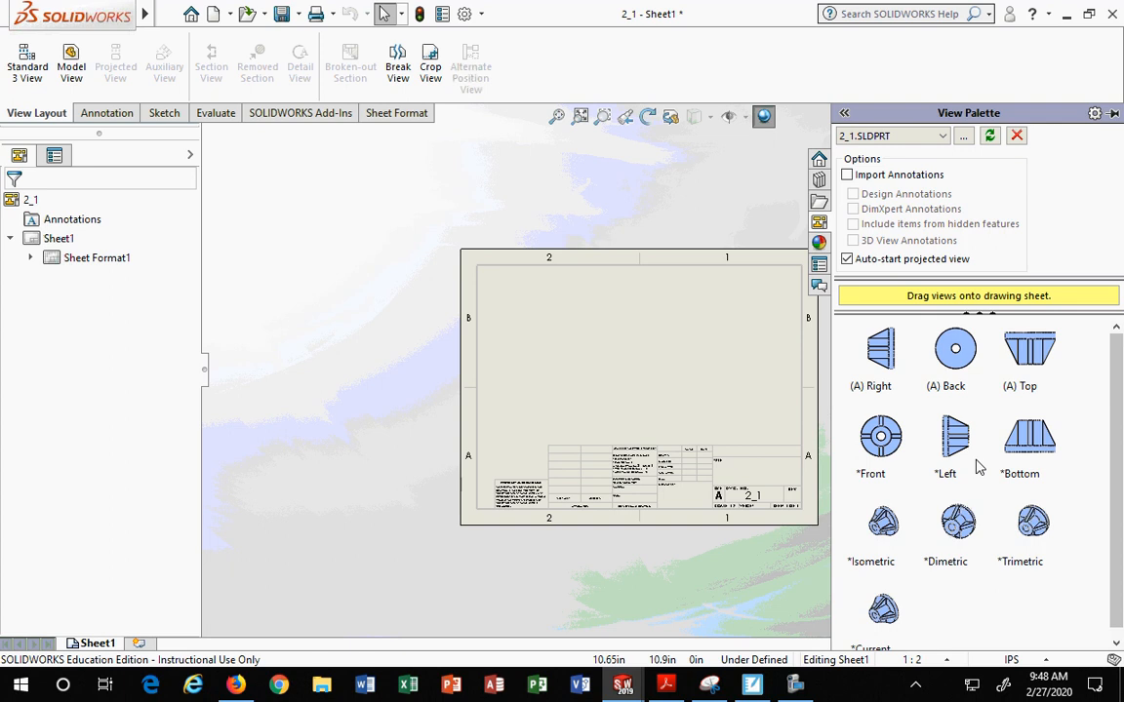
pyautogui.moveTo(881, 436)
pyautogui.mouseDown()
pyautogui.moveTo(919, 373)
pyautogui.moveTo(752, 428)
pyautogui.moveTo(791, 399)
pyautogui.moveTo(752, 408)
pyautogui.moveTo(588, 384)
pyautogui.mouseUp()
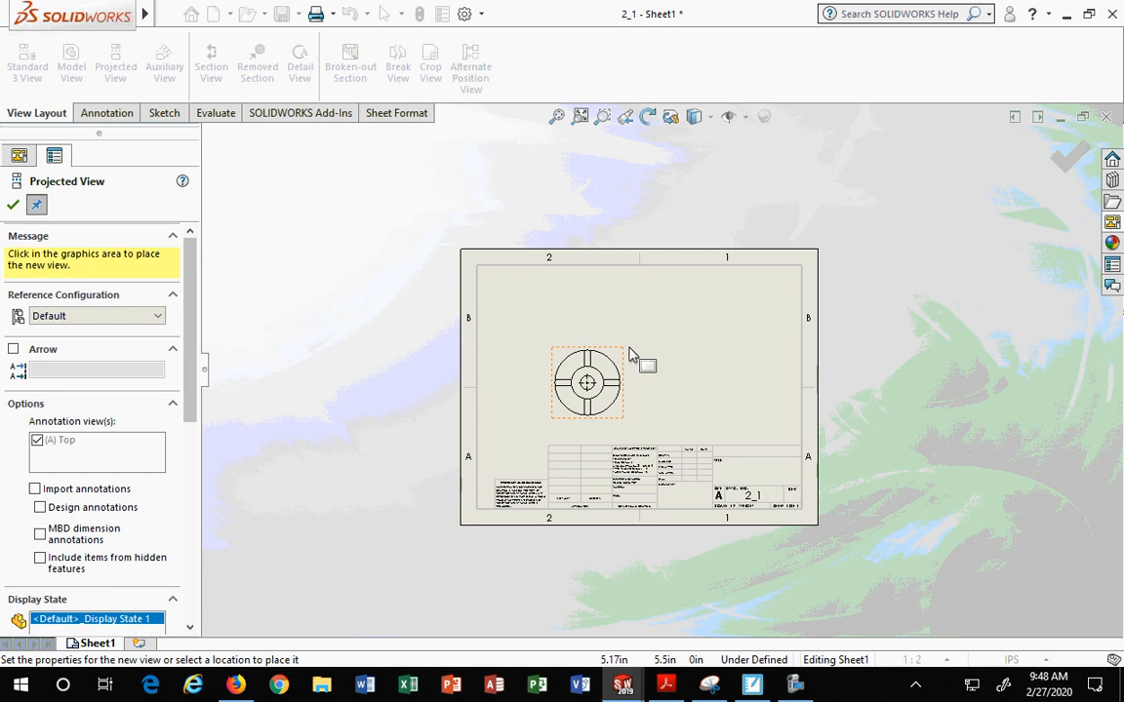
pyautogui.click(630, 357)
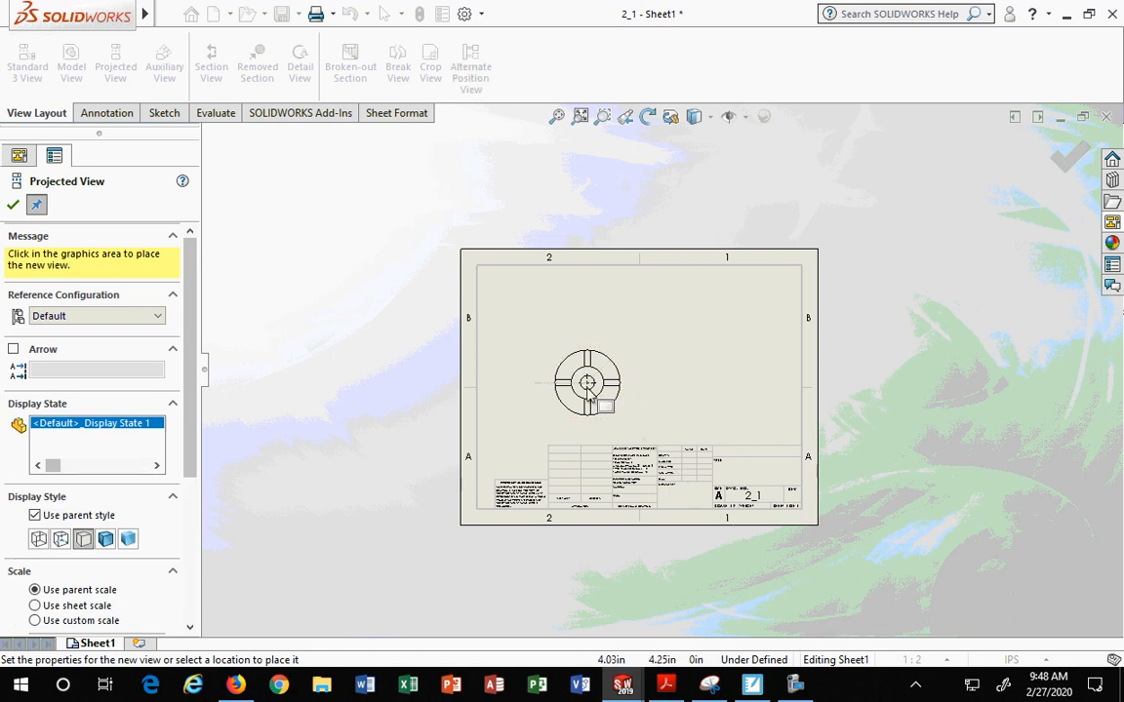
pyautogui.click(688, 382)
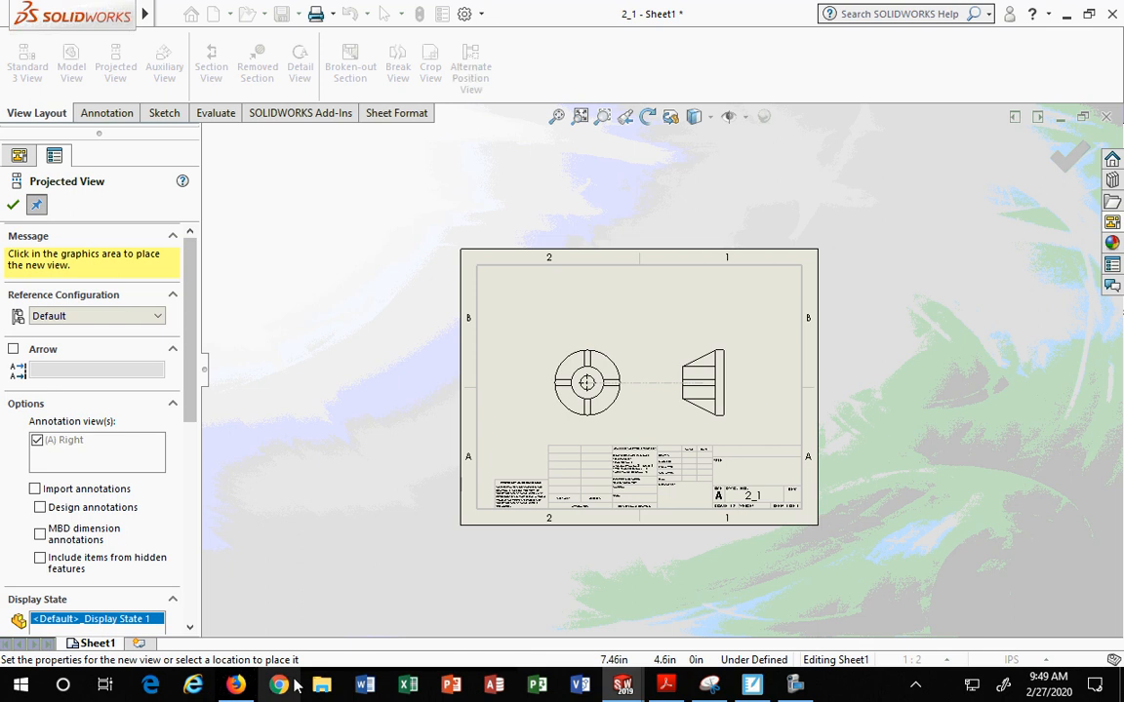
# Switch to Adobe Acrobat Reader to view the dimensioned hub sketch in Doc1.pdf.
pyautogui.moveTo(731, 694)
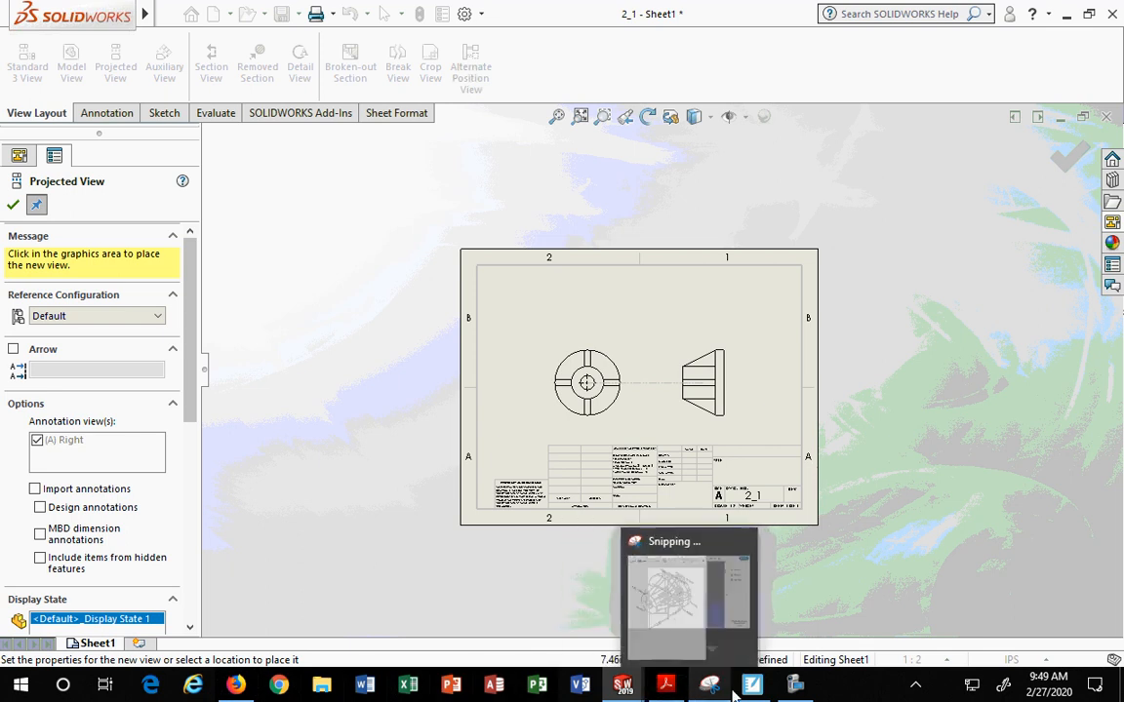
pyautogui.click(664, 688)
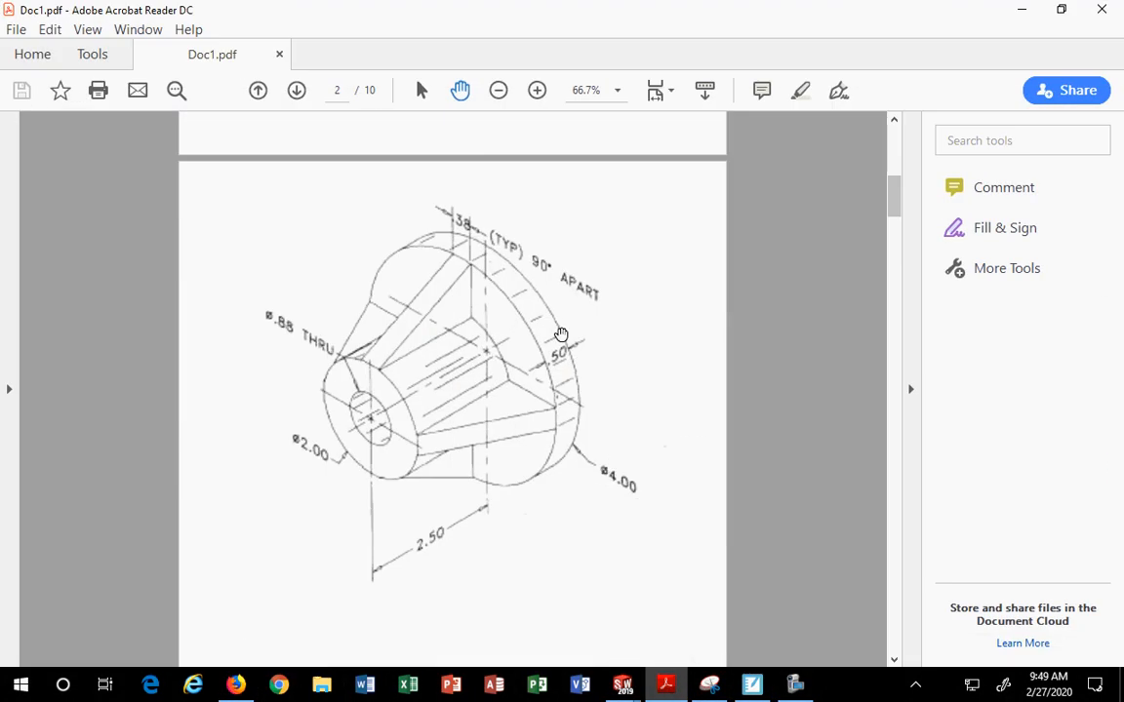
# Examine the section types, lecture dates and due dates in the table on page 1 of Doc1.pdf, and return to SOLIDWORKS.
pyautogui.scroll(10, 562, 316)
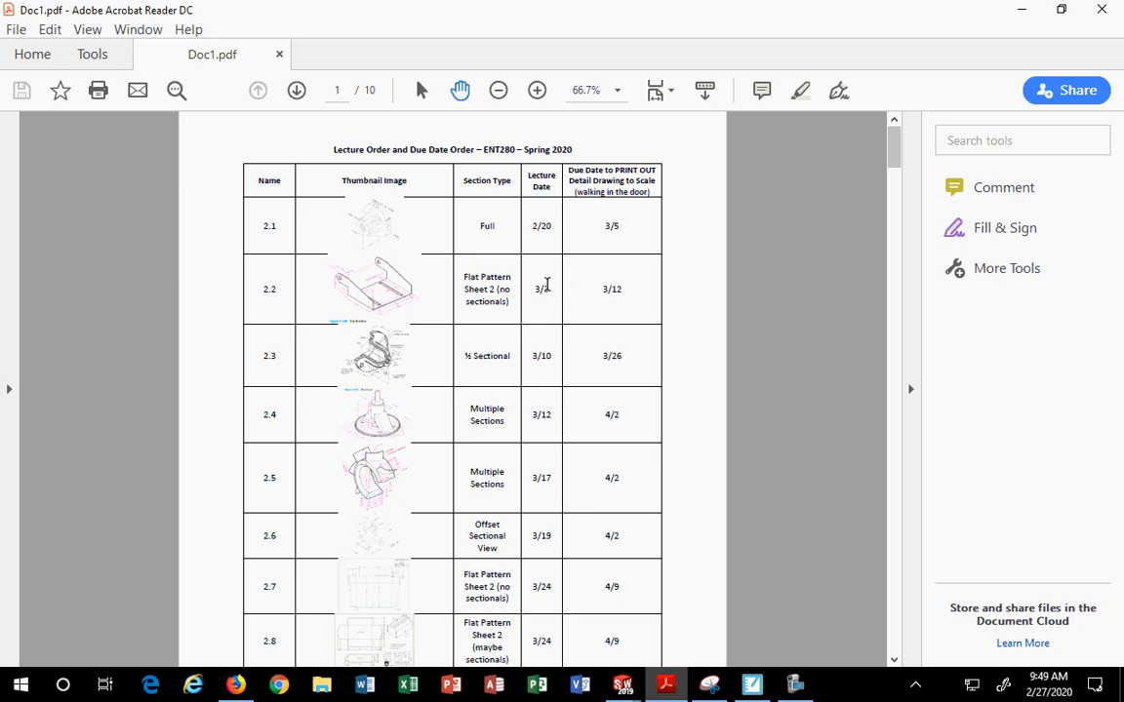
pyautogui.keyDown('ctrl'); pyautogui.scroll(3, 550, 288); pyautogui.keyUp('ctrl')
pyautogui.scroll(3, 519, 278)
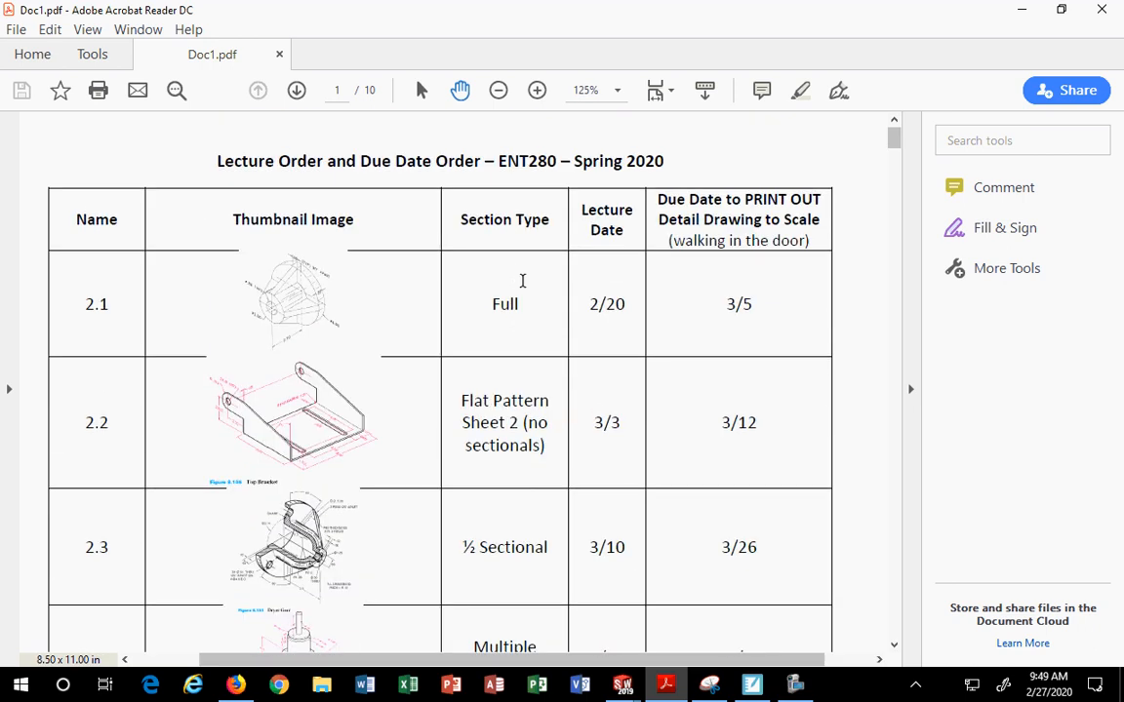
pyautogui.keyDown('ctrl'); pyautogui.scroll(2, 522, 281); pyautogui.keyUp('ctrl')
pyautogui.keyDown('ctrl'); pyautogui.scroll(-2, 522, 279); pyautogui.keyUp('ctrl')
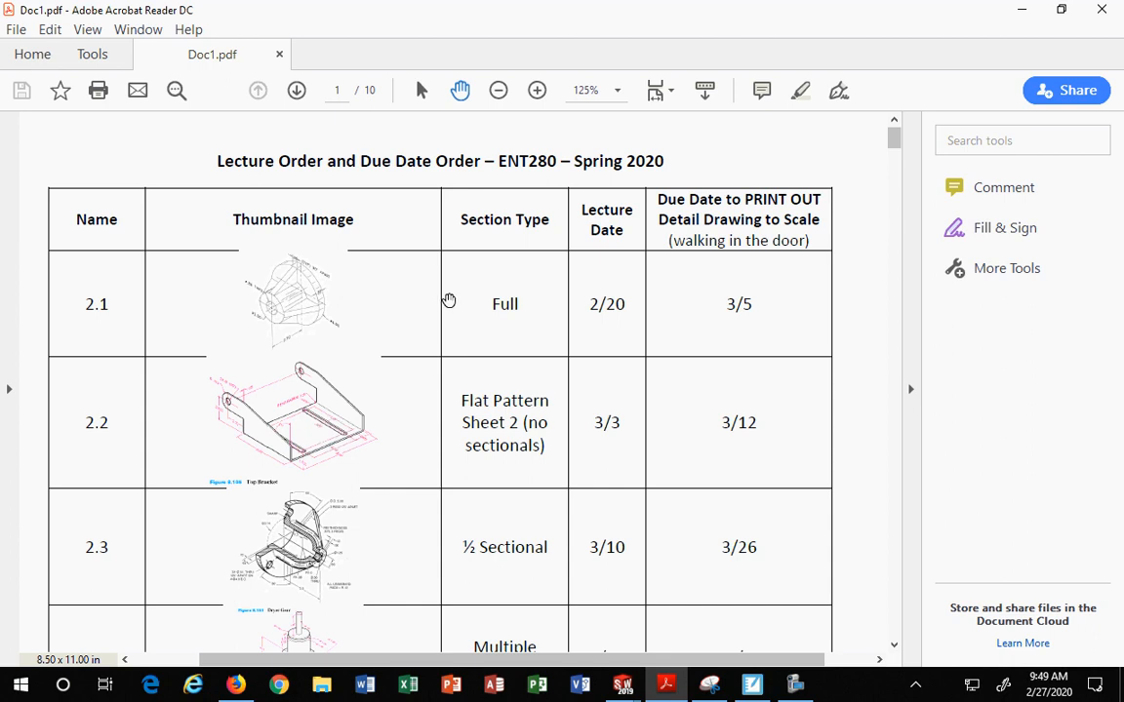
pyautogui.scroll(-6, 489, 401)
pyautogui.scroll(-2, 502, 396)
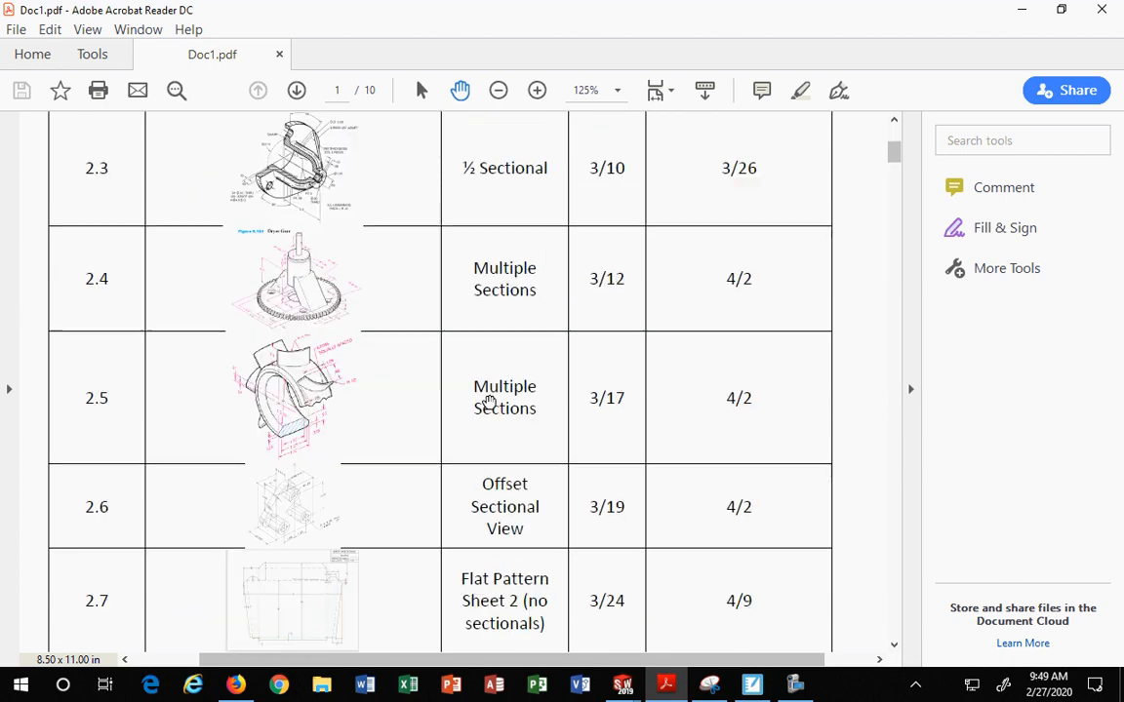
pyautogui.scroll(7, 503, 386)
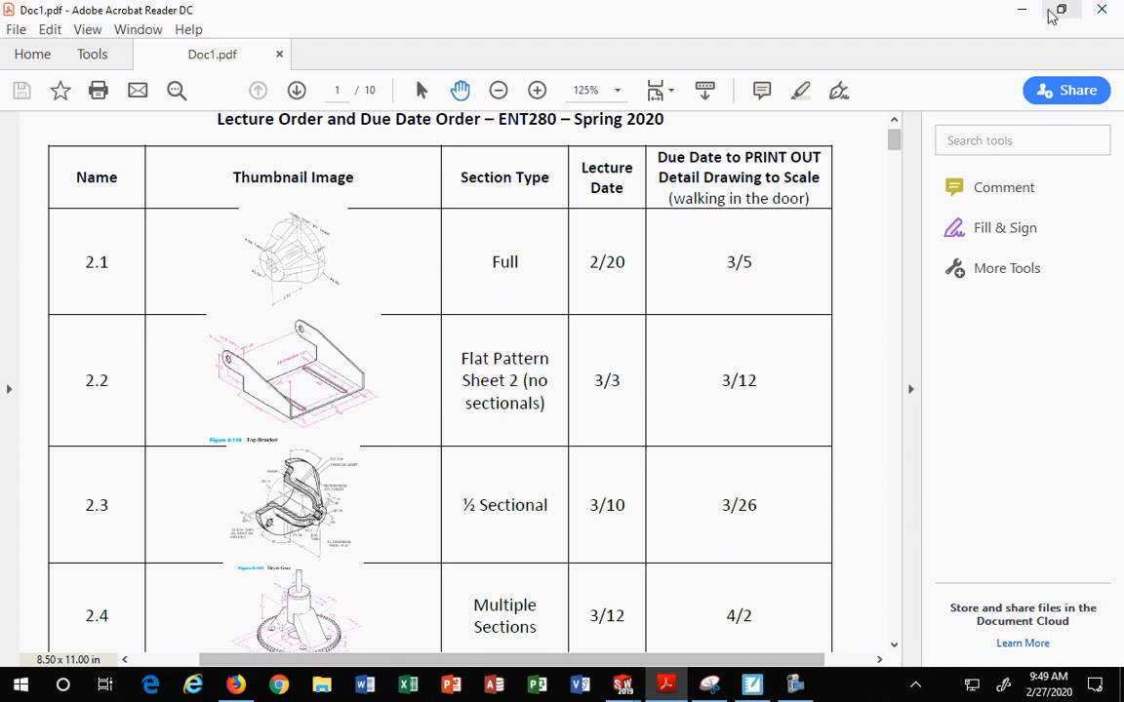
pyautogui.click(1021, 10)
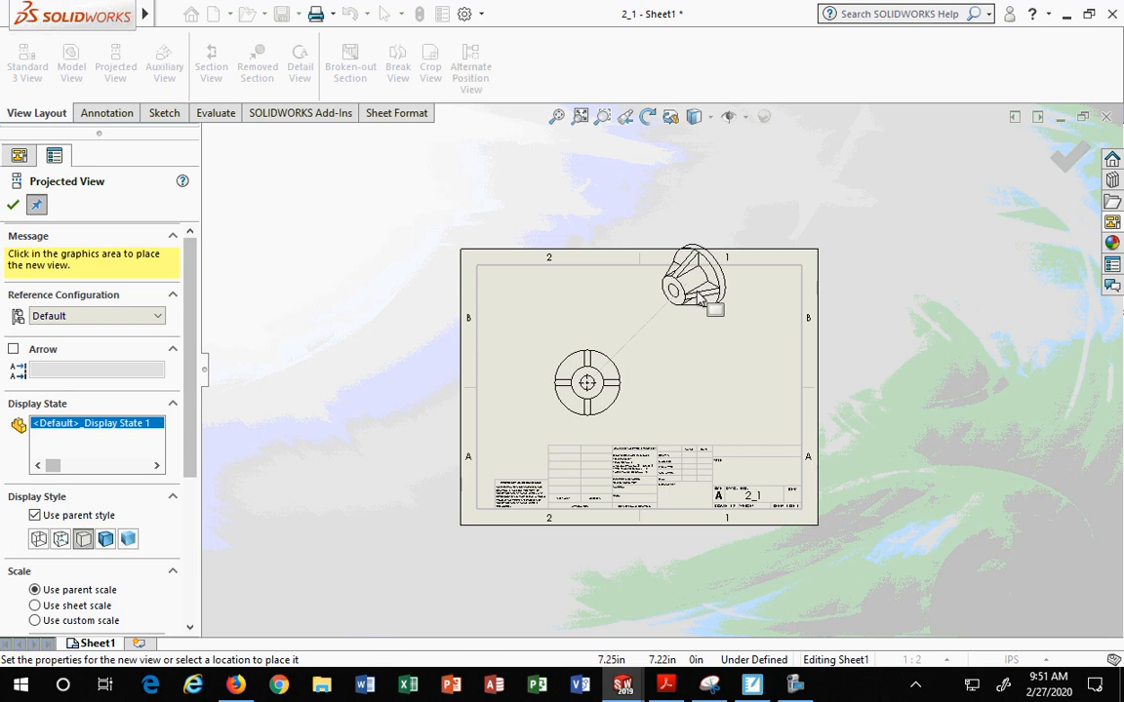
# Place an isometric projected view diagonally above and right of the front view, and move it fully inside the sheet border.
pyautogui.click(702, 299)
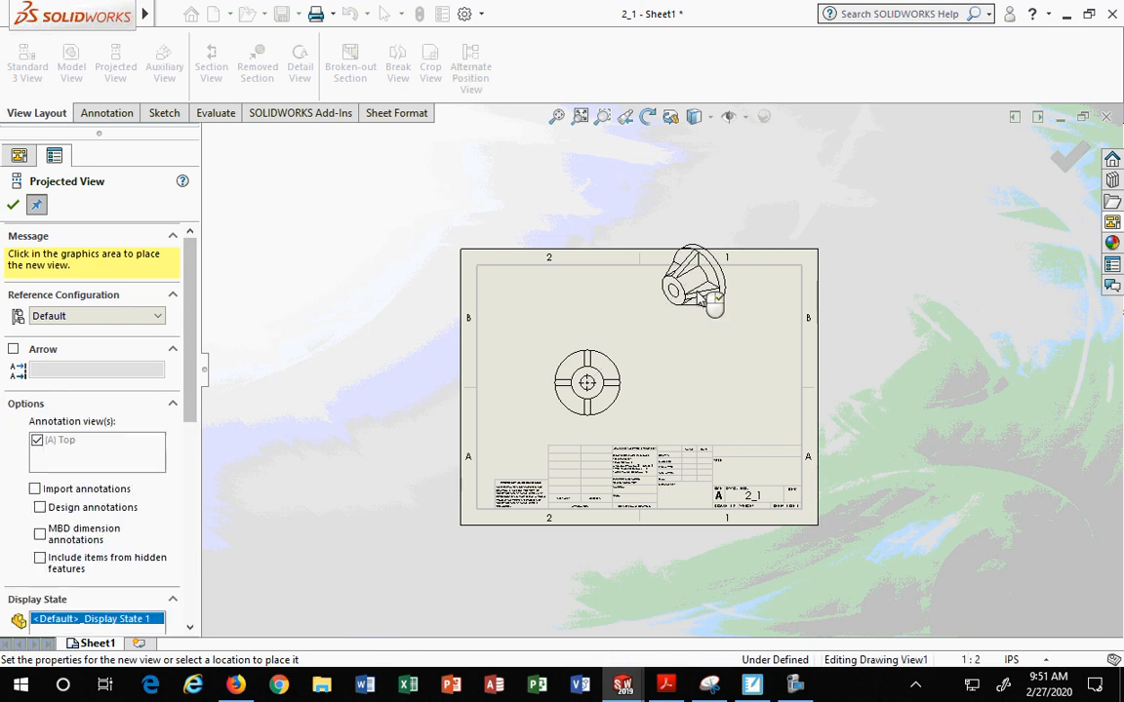
pyautogui.click(707, 381)
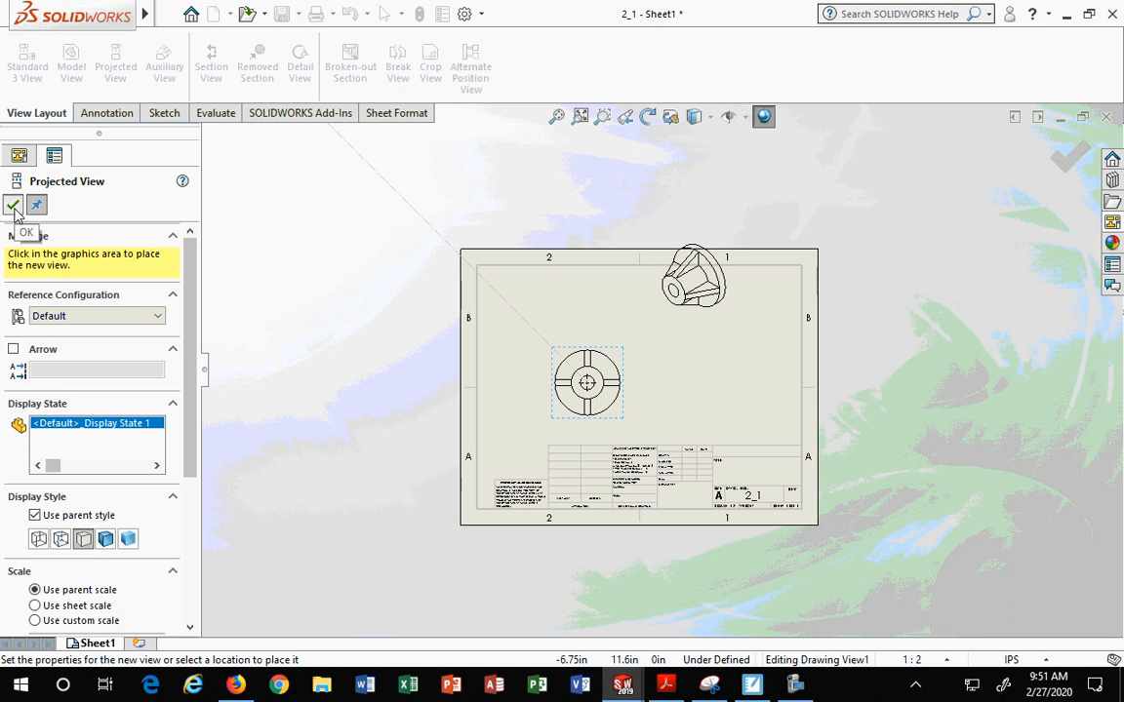
pyautogui.click(13, 205)
pyautogui.scroll(2, 666, 361)
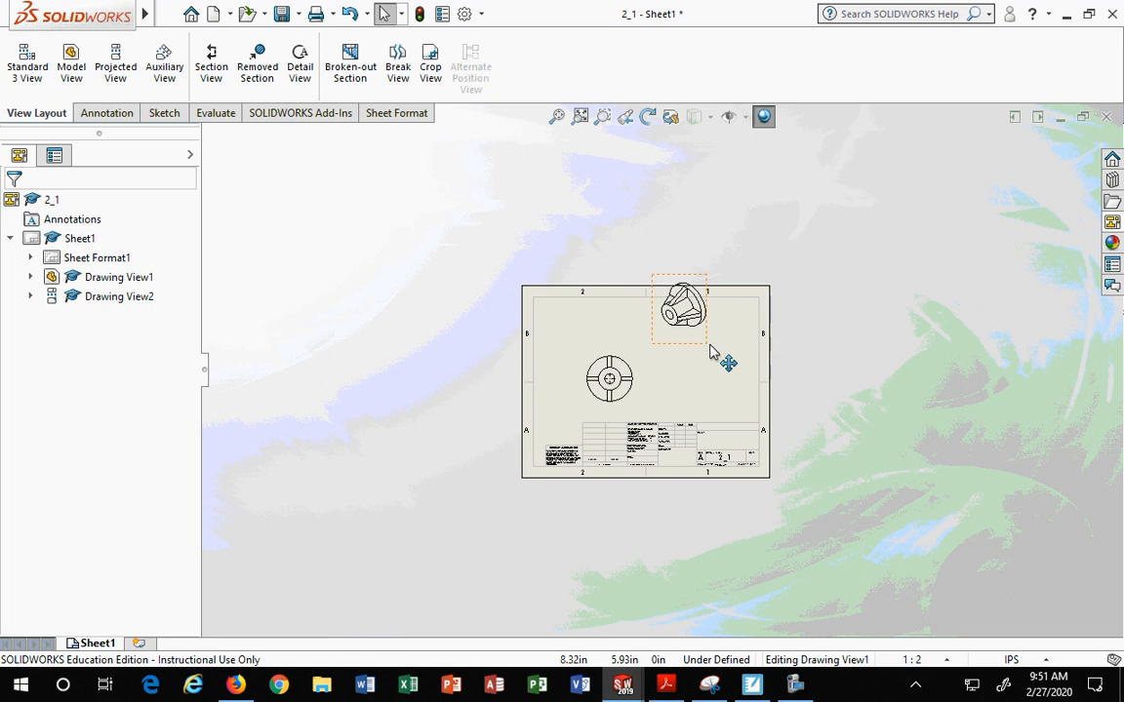
pyautogui.scroll(-2, 710, 343)
pyautogui.moveTo(694, 353)
pyautogui.mouseDown()
pyautogui.moveTo(761, 370)
pyautogui.moveTo(748, 389)
pyautogui.mouseUp()
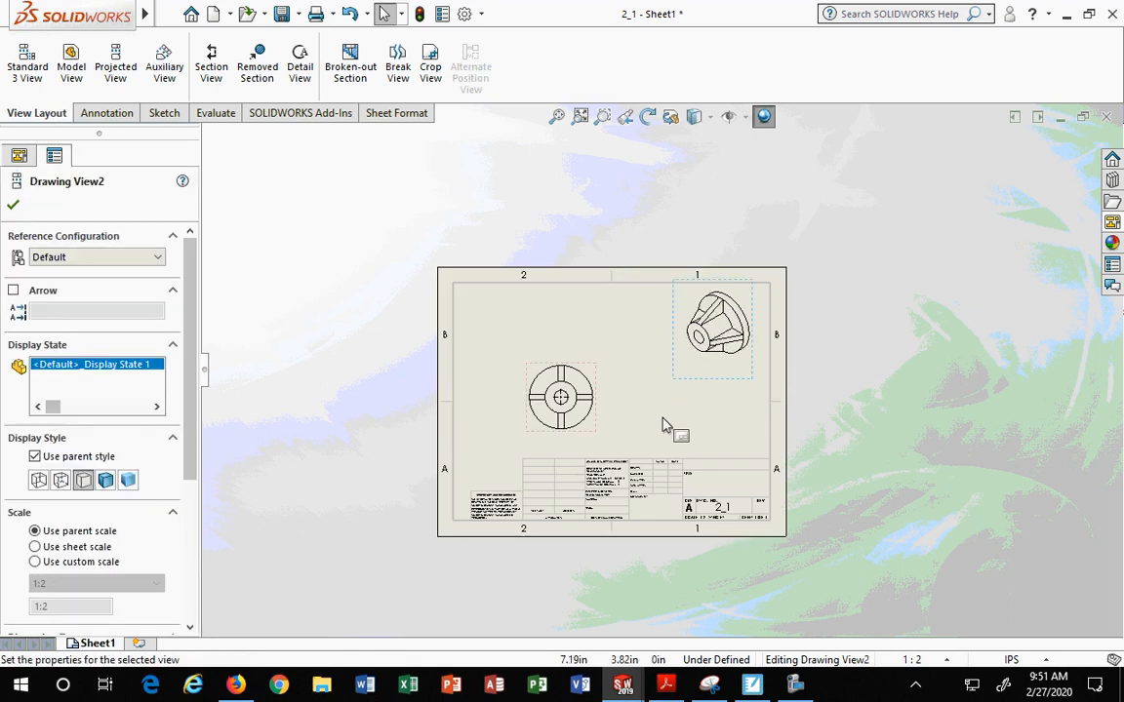
pyautogui.scroll(2, 664, 448)
pyautogui.scroll(-2, 654, 434)
pyautogui.scroll(-1, 649, 427)
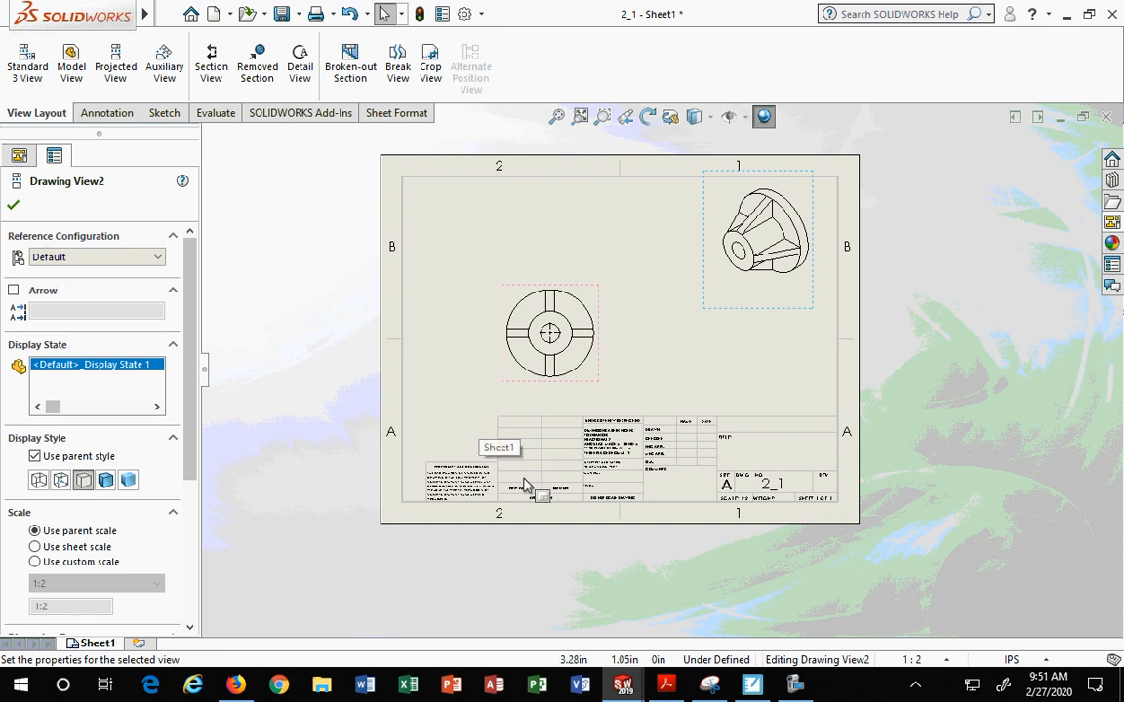
pyautogui.click(331, 281)
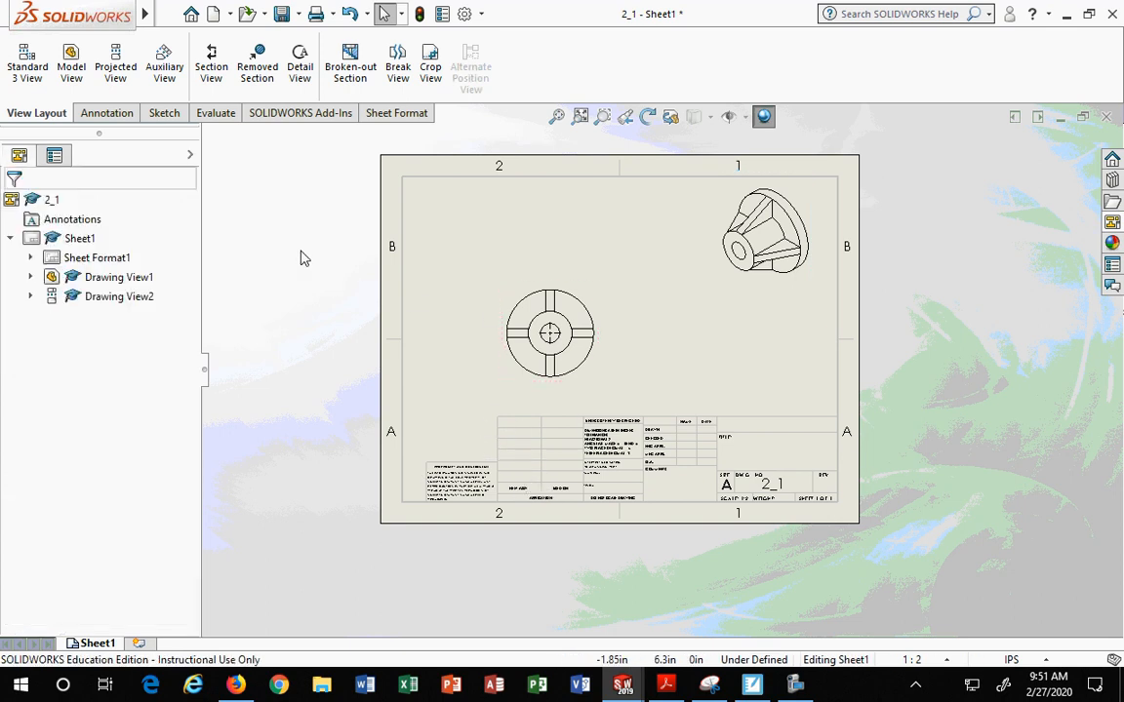
# Open Sheet Format1 of the drawing sheet for editing.
pyautogui.scroll(2, 644, 482)
pyautogui.scroll(-4, 646, 474)
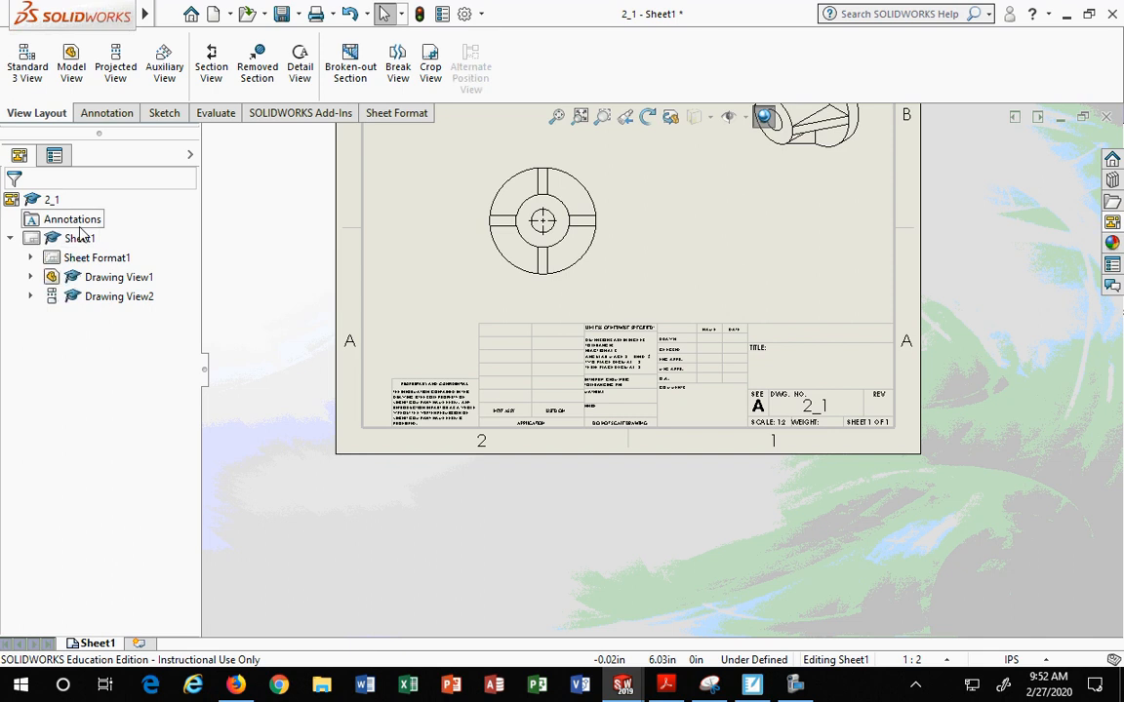
pyautogui.click(86, 261)
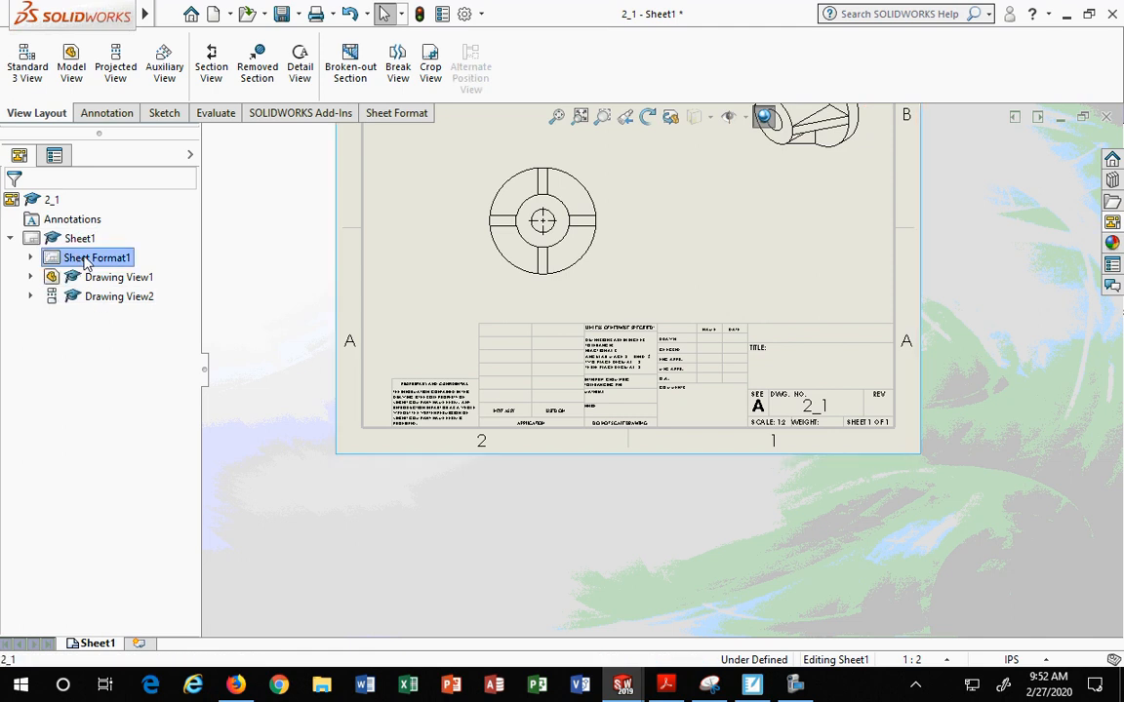
pyautogui.rightClick(85, 262)
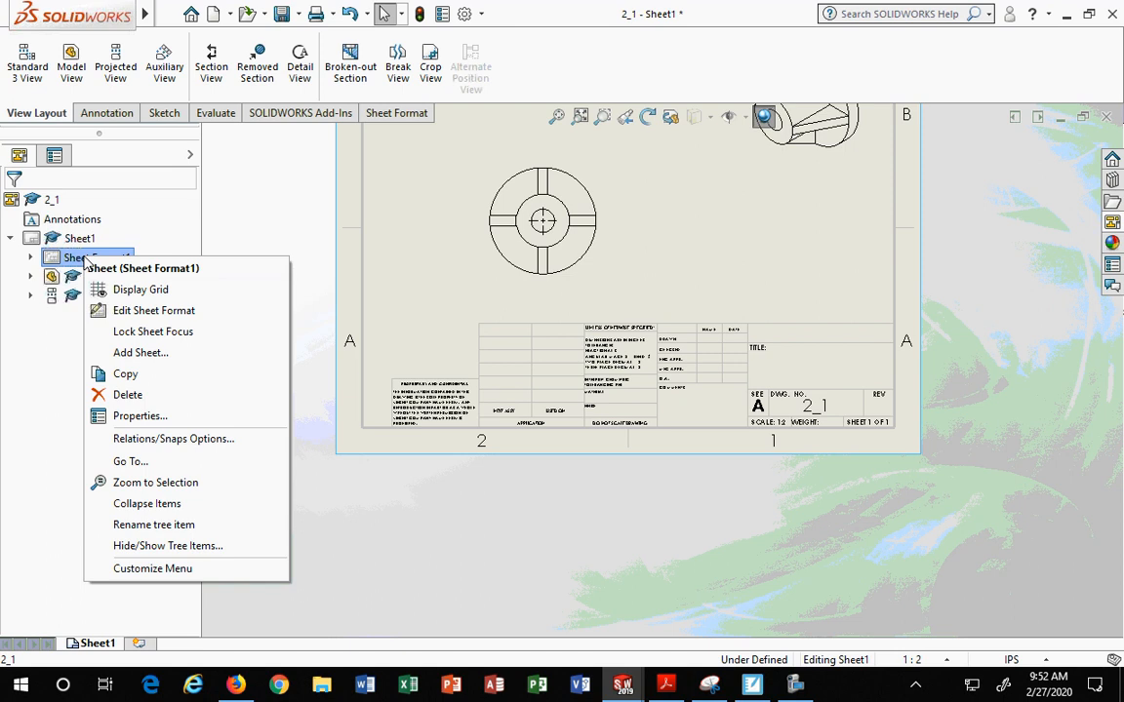
pyautogui.click(132, 311)
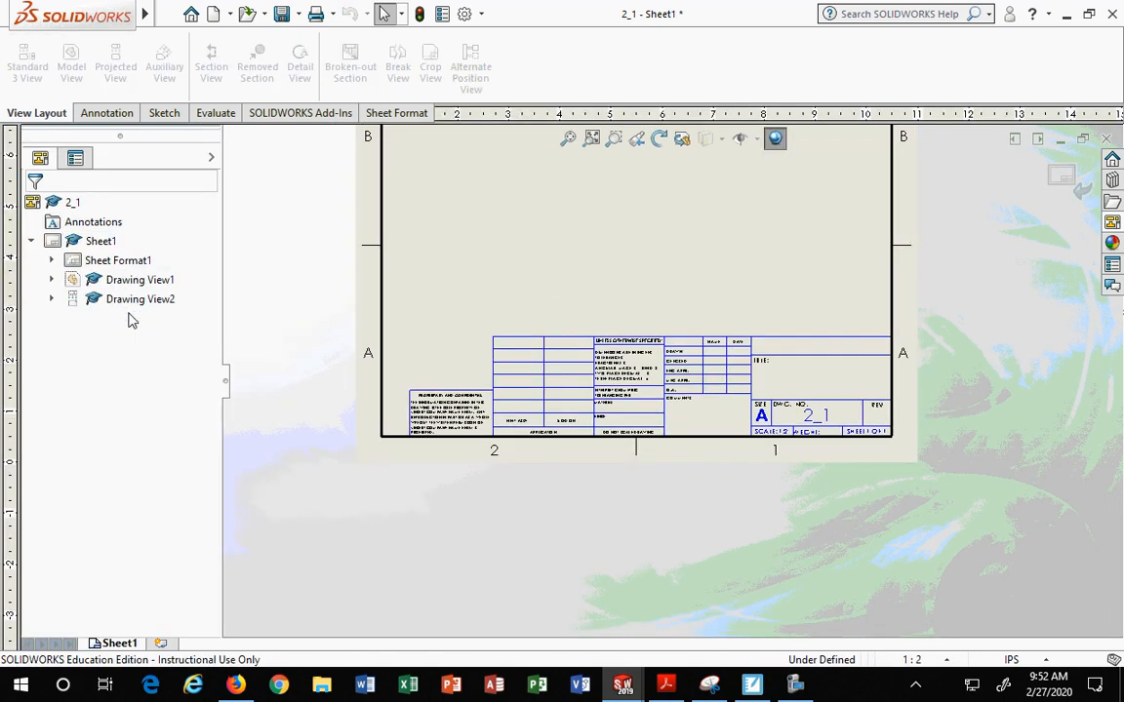
# Delete the proprietary note, application table, tolerance block and most of the approval block beside the title box.
pyautogui.scroll(-3, 620, 412)
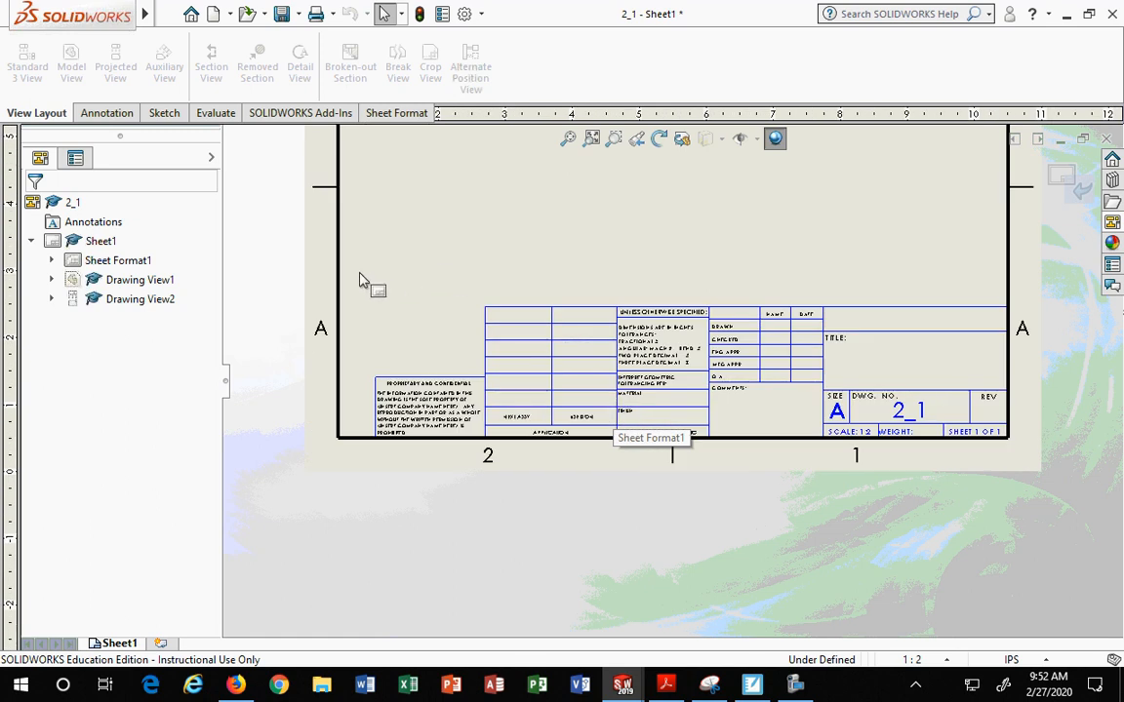
pyautogui.moveTo(359, 274); pyautogui.dragTo(815, 464)
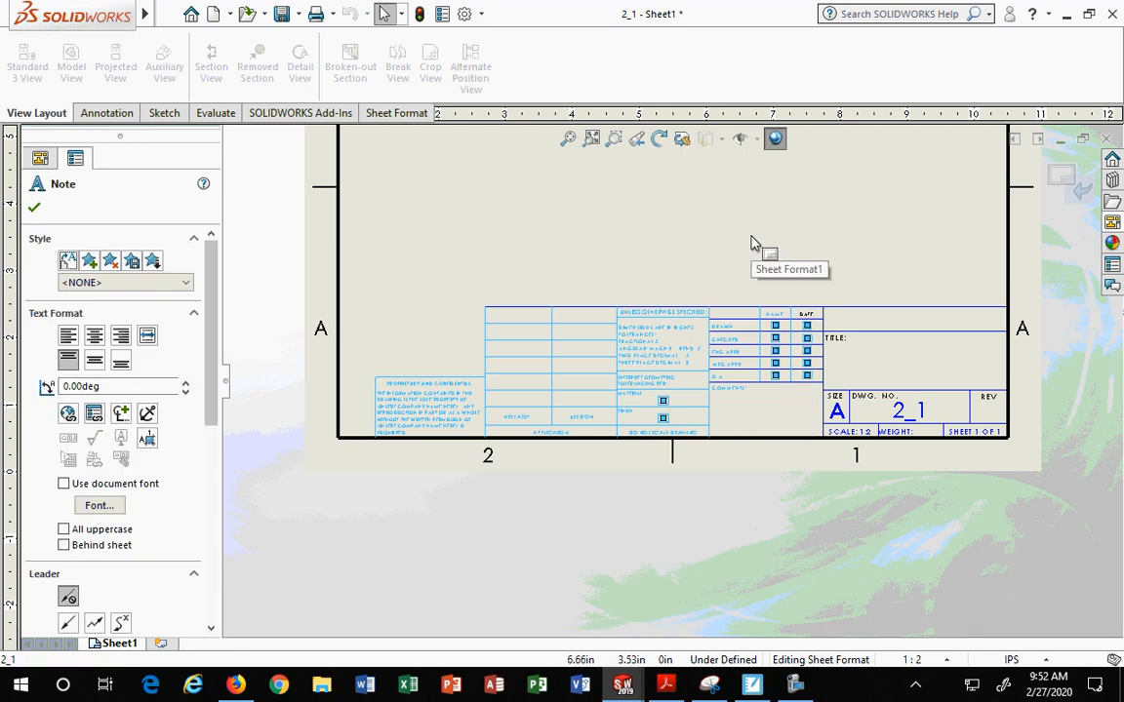
pyautogui.press('Delete')
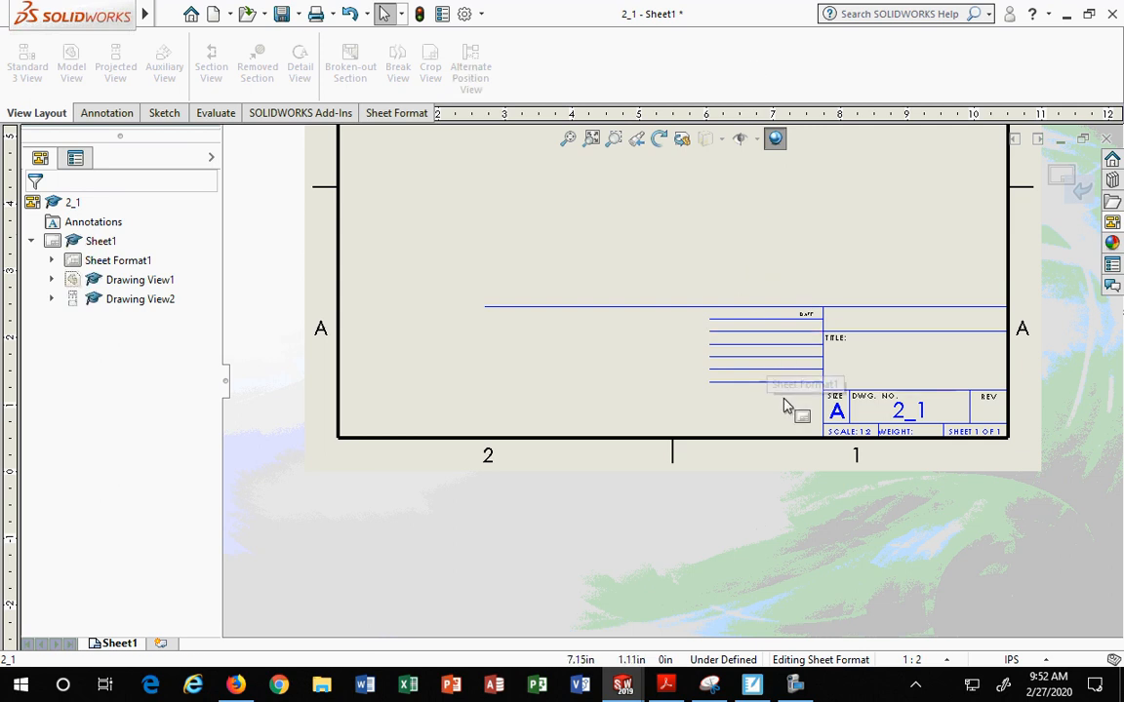
pyautogui.moveTo(778, 394); pyautogui.dragTo(749, 336)
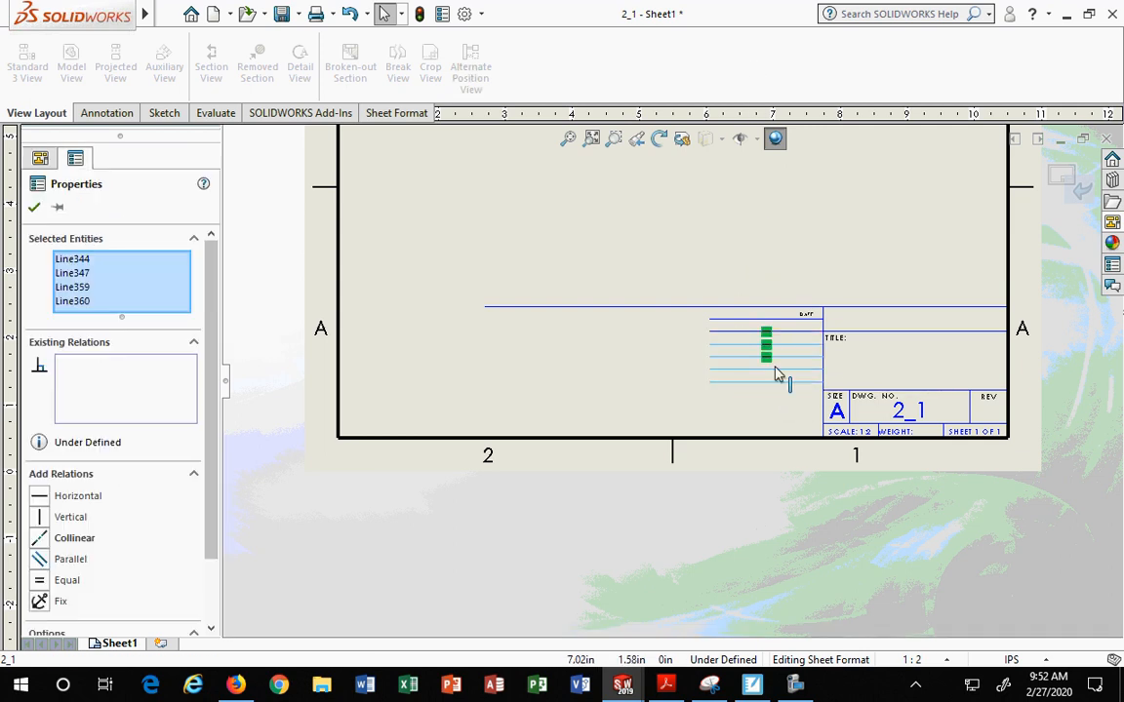
pyautogui.press('Delete')
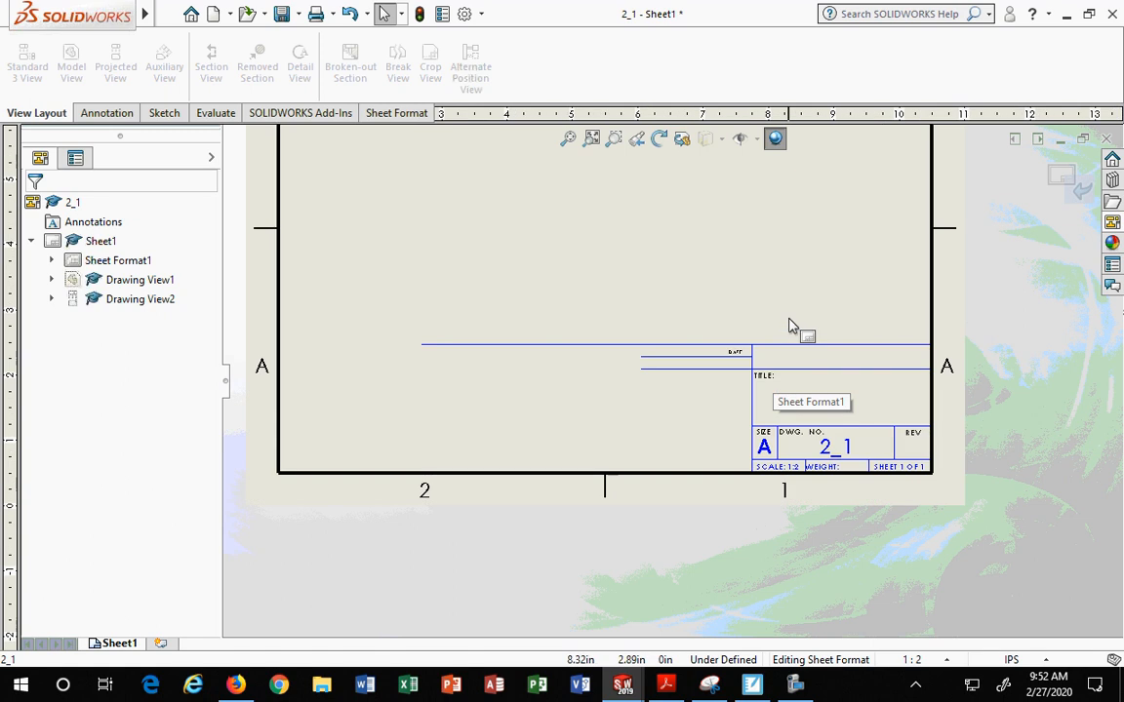
# Trim away the three leftover horizontal lines left of the title box with Trim to closest, and delete the DATE label.
pyautogui.scroll(-2, 790, 325)
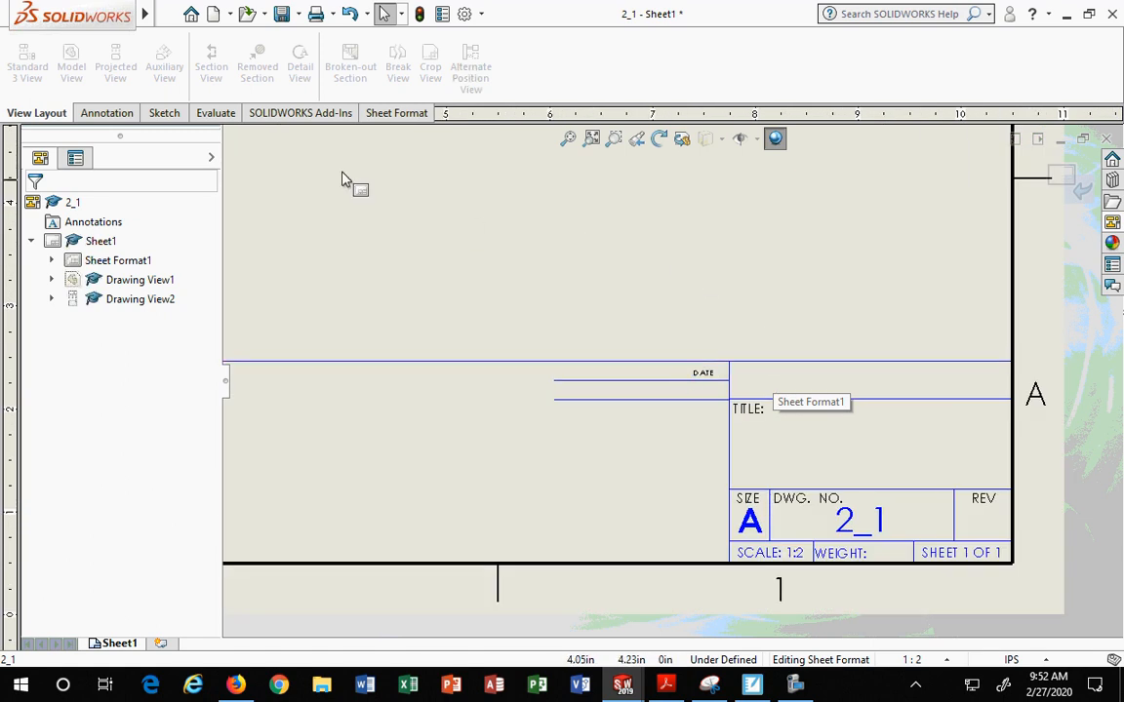
pyautogui.click(164, 113)
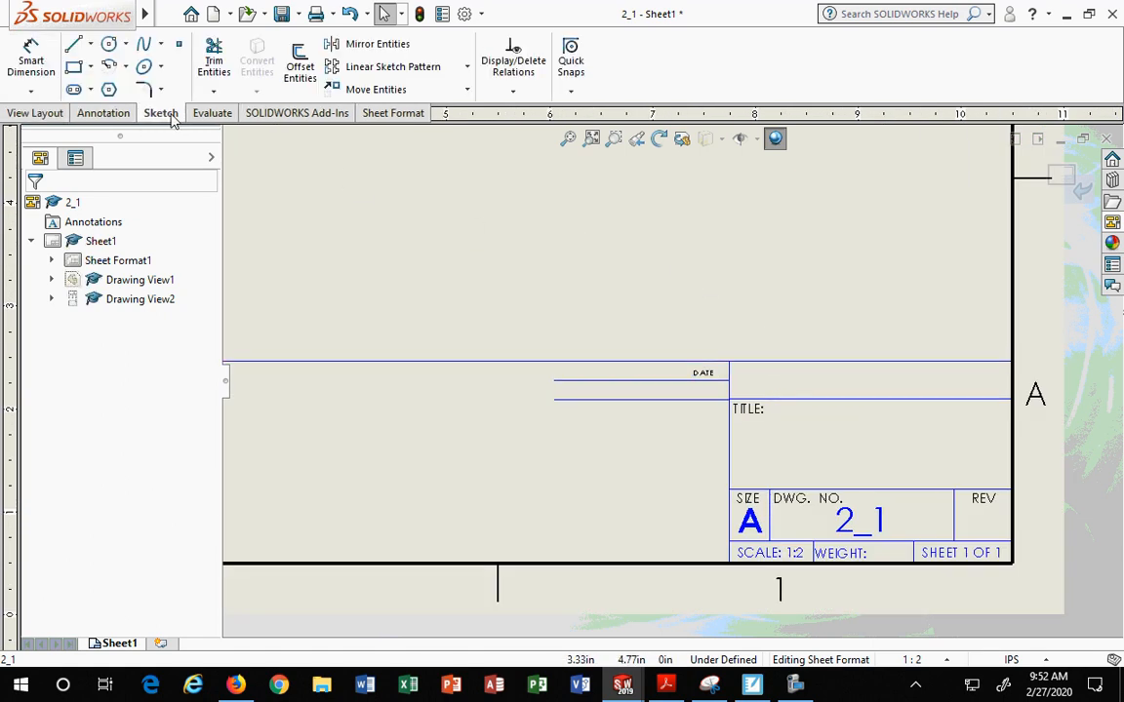
pyautogui.click(217, 59)
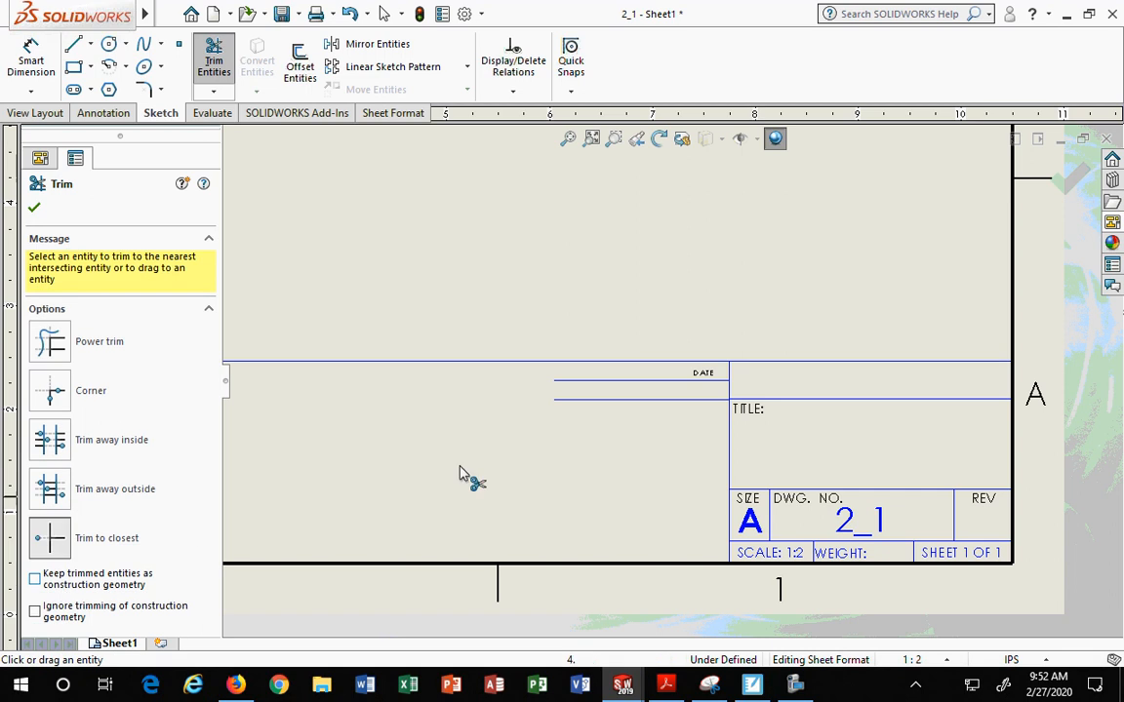
pyautogui.click(533, 364)
pyautogui.click(647, 382)
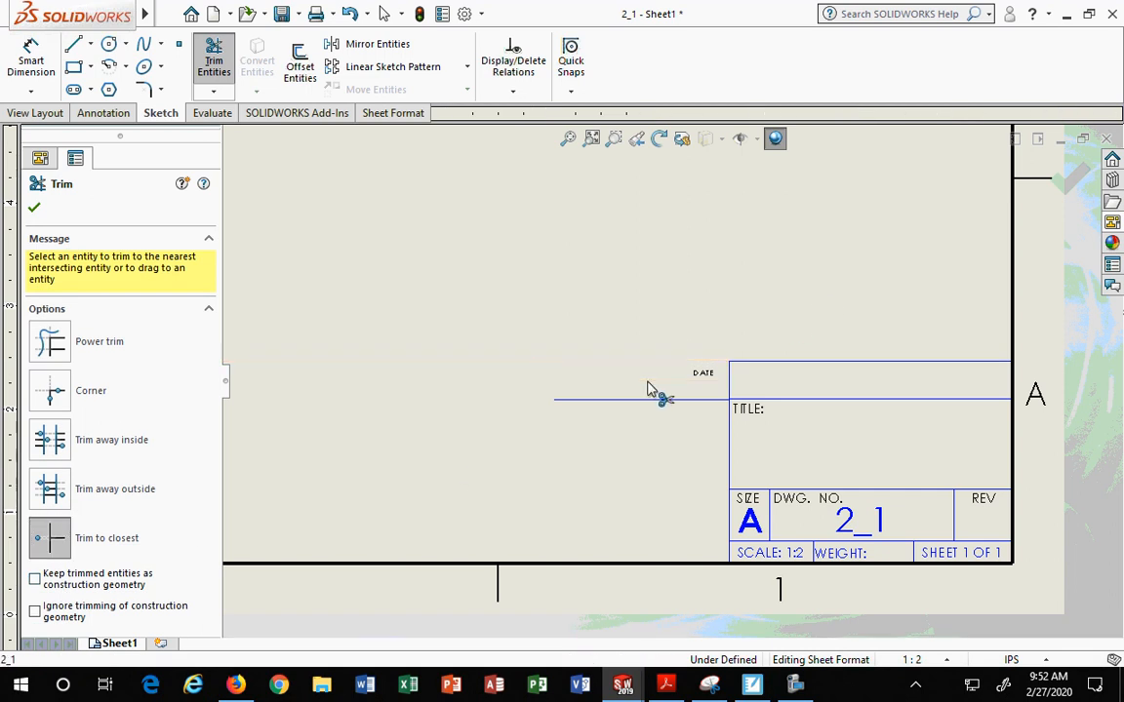
pyautogui.click(649, 389)
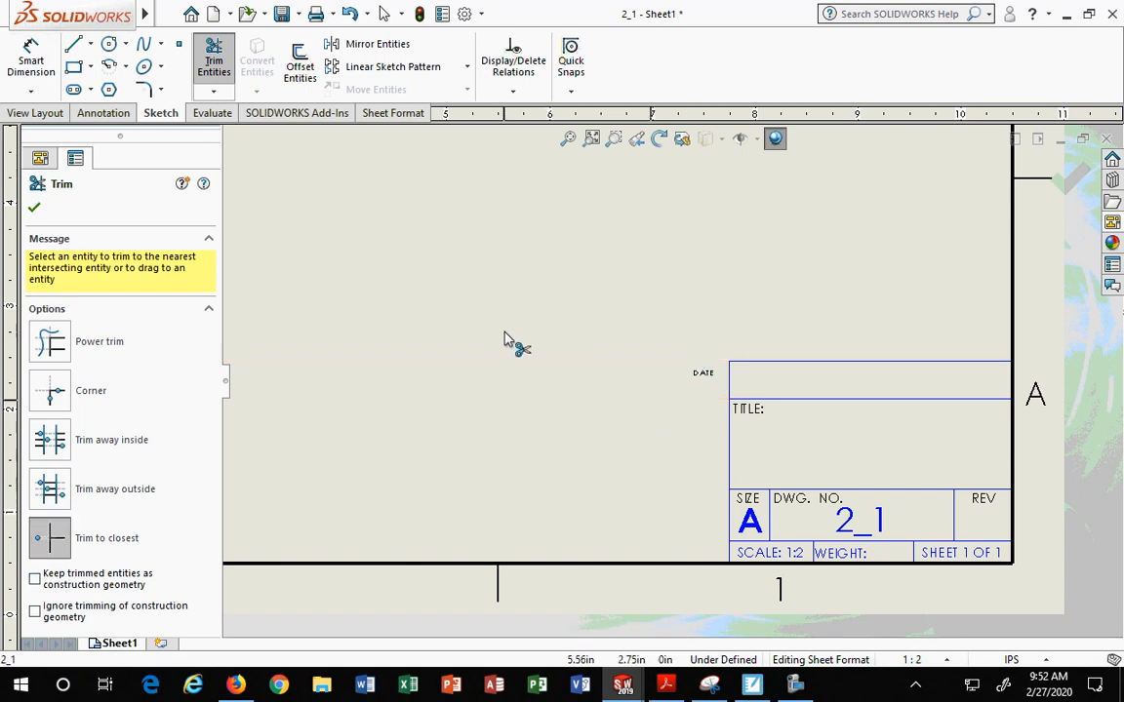
pyautogui.press('Escape')
pyautogui.moveTo(617, 302); pyautogui.dragTo(742, 452)
pyautogui.press('Delete')
# Delete the empty COMPANYNAME note above the TITLE cell and the horizontal line bounding that cell on top.
pyautogui.moveTo(583, 360); pyautogui.dragTo(732, 592)
pyautogui.moveTo(727, 310); pyautogui.dragTo(982, 455)
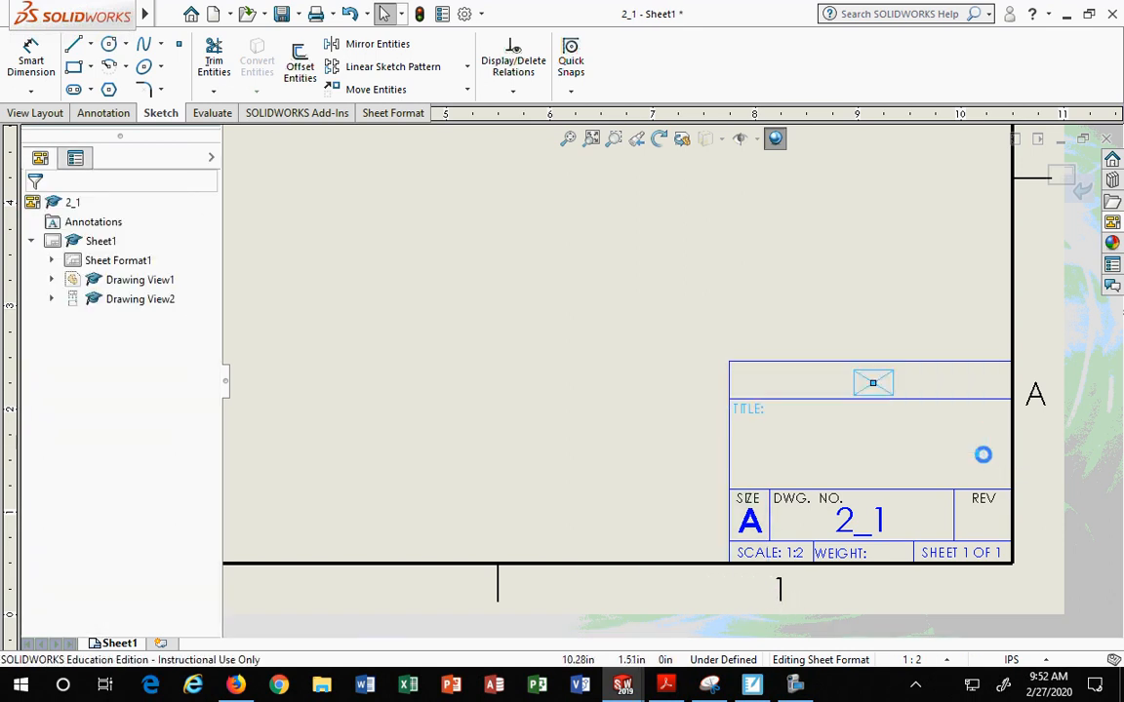
pyautogui.click(895, 397)
pyautogui.moveTo(894, 397)
pyautogui.mouseDown()
pyautogui.moveTo(896, 381)
pyautogui.moveTo(893, 399)
pyautogui.mouseUp()
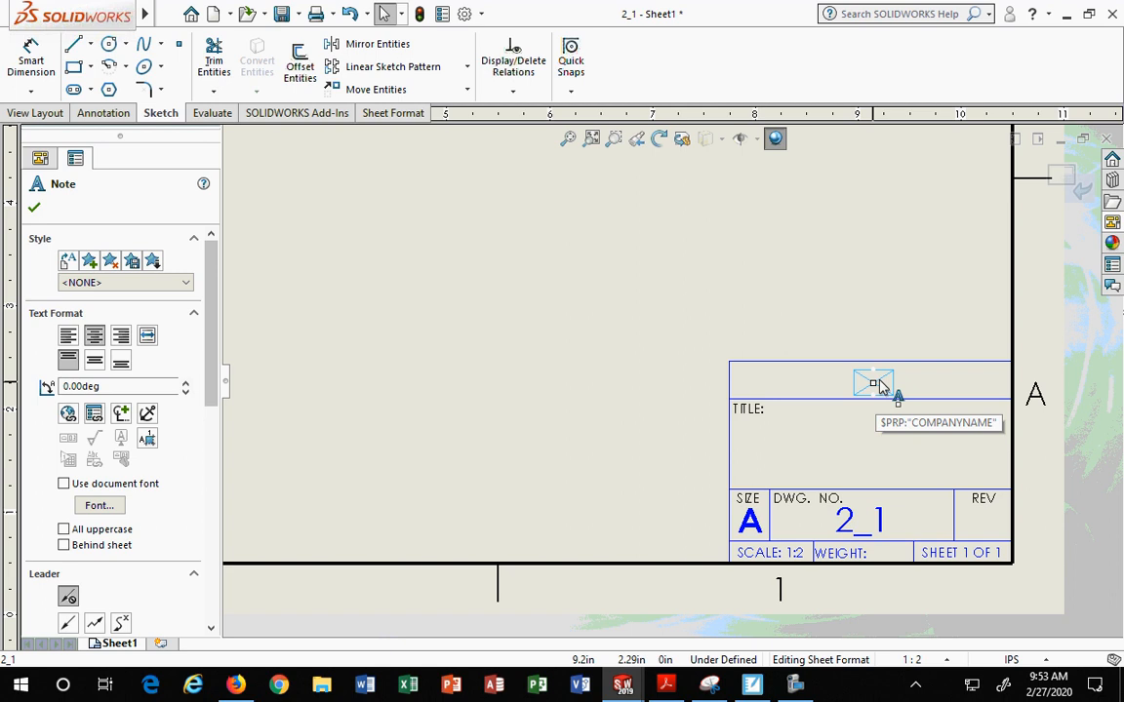
pyautogui.moveTo(883, 377); pyautogui.dragTo(732, 369)
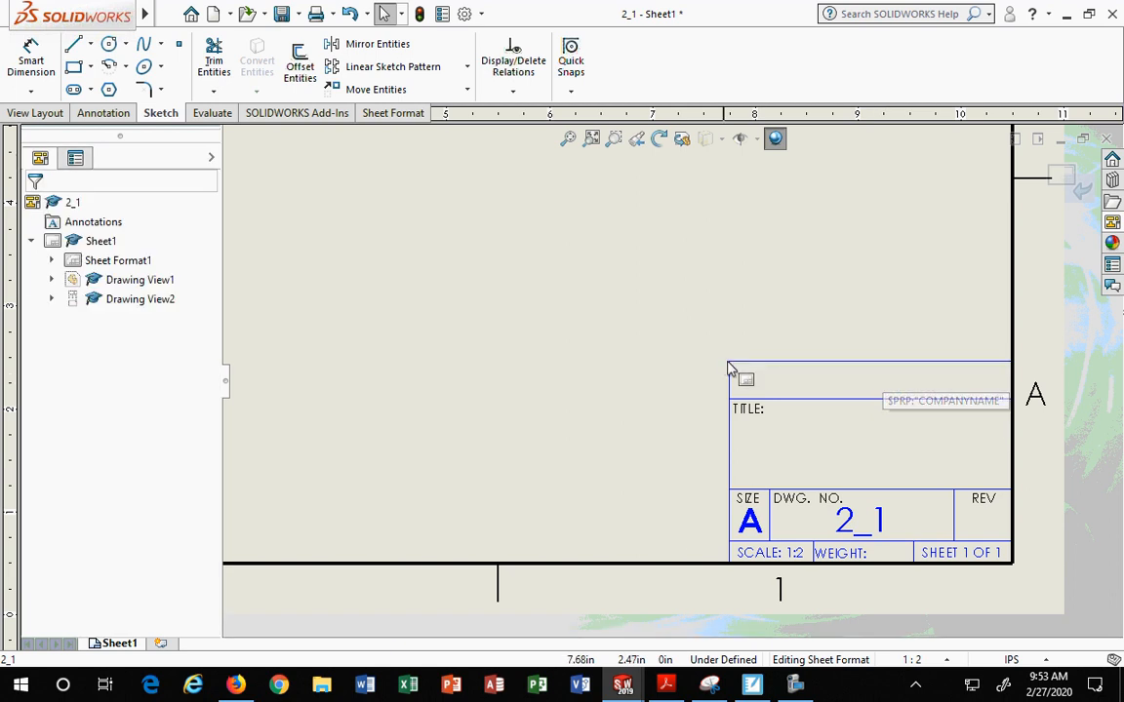
pyautogui.moveTo(673, 322); pyautogui.dragTo(1054, 387)
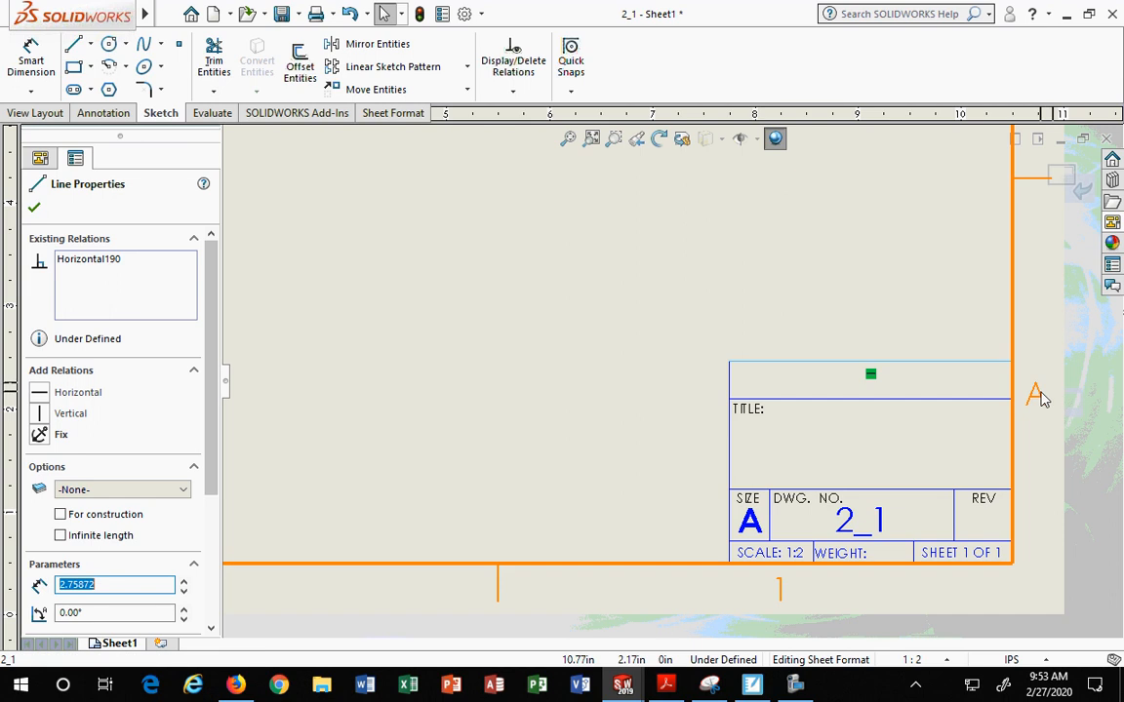
pyautogui.press('Delete')
# Shorten the title block's left vertical line so its upper end meets the line above TITLE.
pyautogui.click(729, 378)
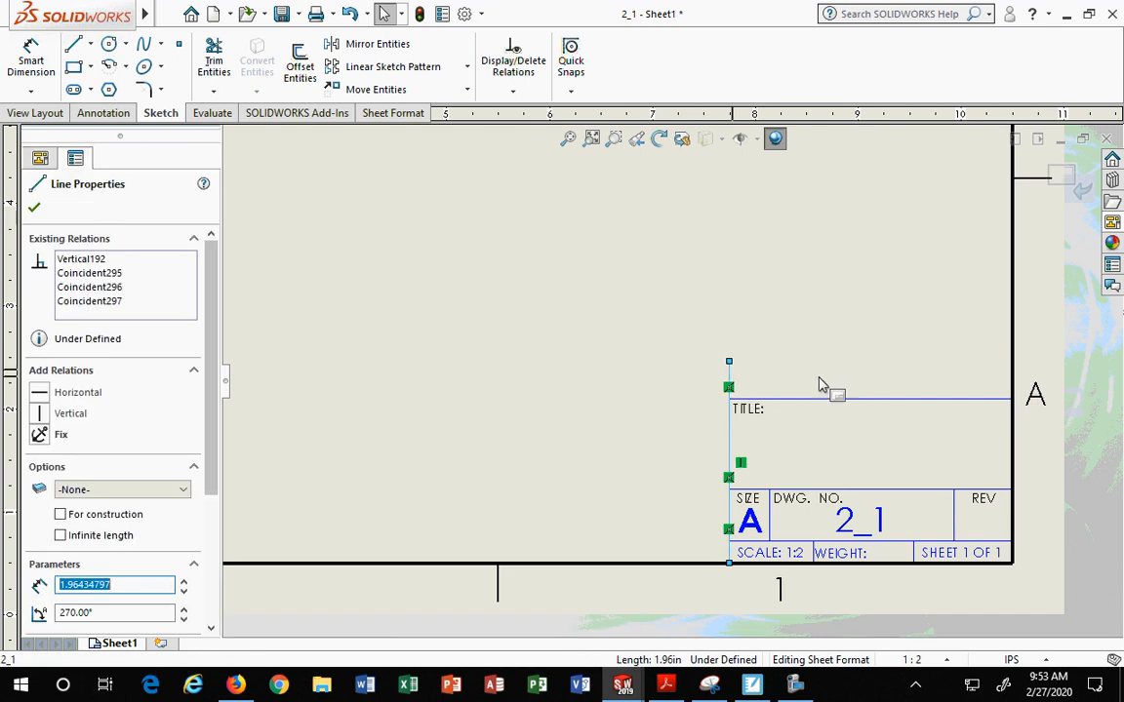
pyautogui.click(698, 334)
pyautogui.click(730, 371)
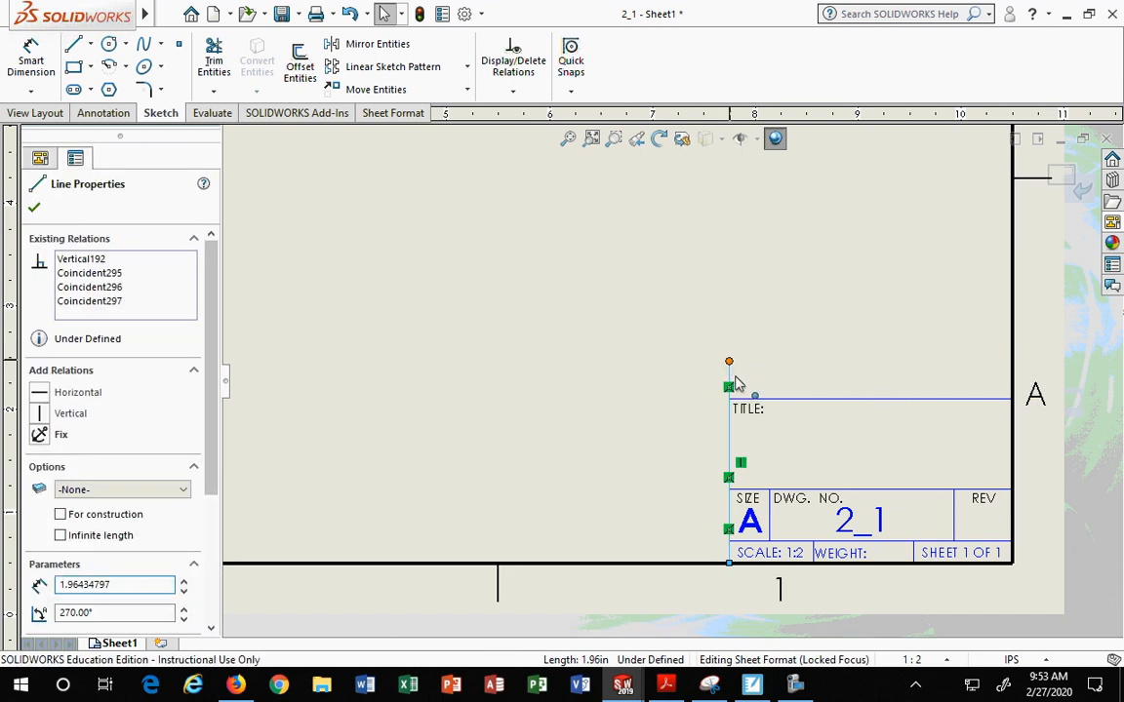
pyautogui.click(729, 402)
pyautogui.click(785, 369)
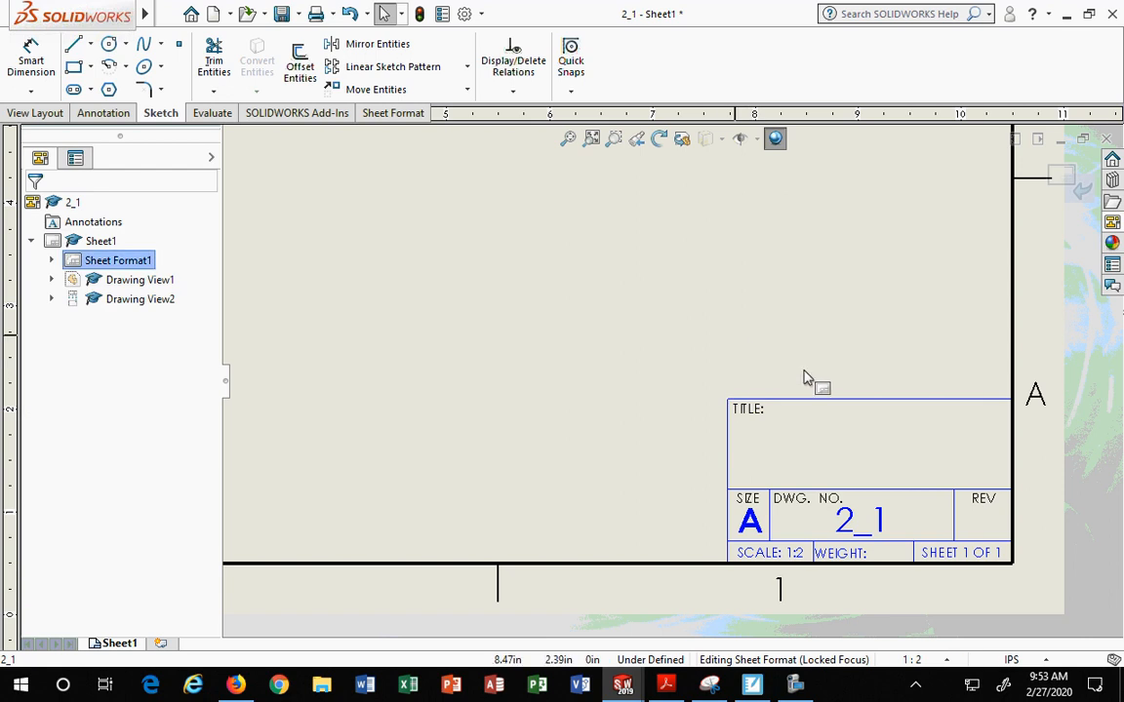
pyautogui.scroll(-3, 785, 398)
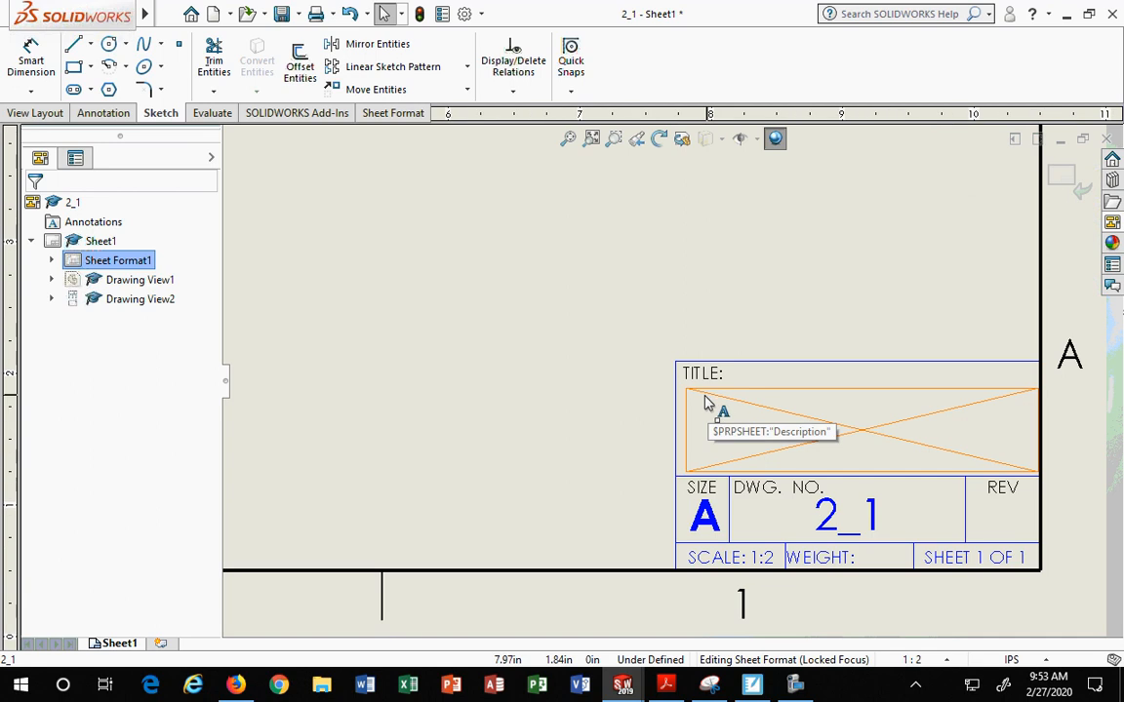
pyautogui.scroll(2, 747, 402)
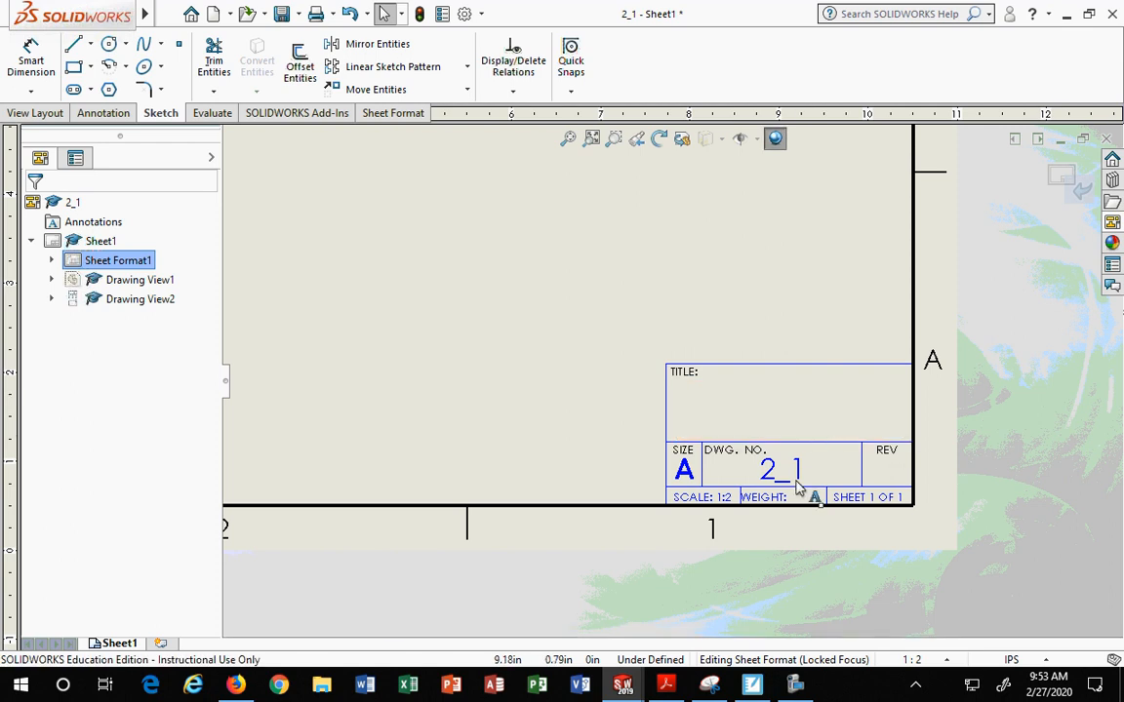
# Finish editing the sheet format and return to the drawing sheet.
pyautogui.scroll(1, 712, 476)
pyautogui.scroll(-2, 712, 476)
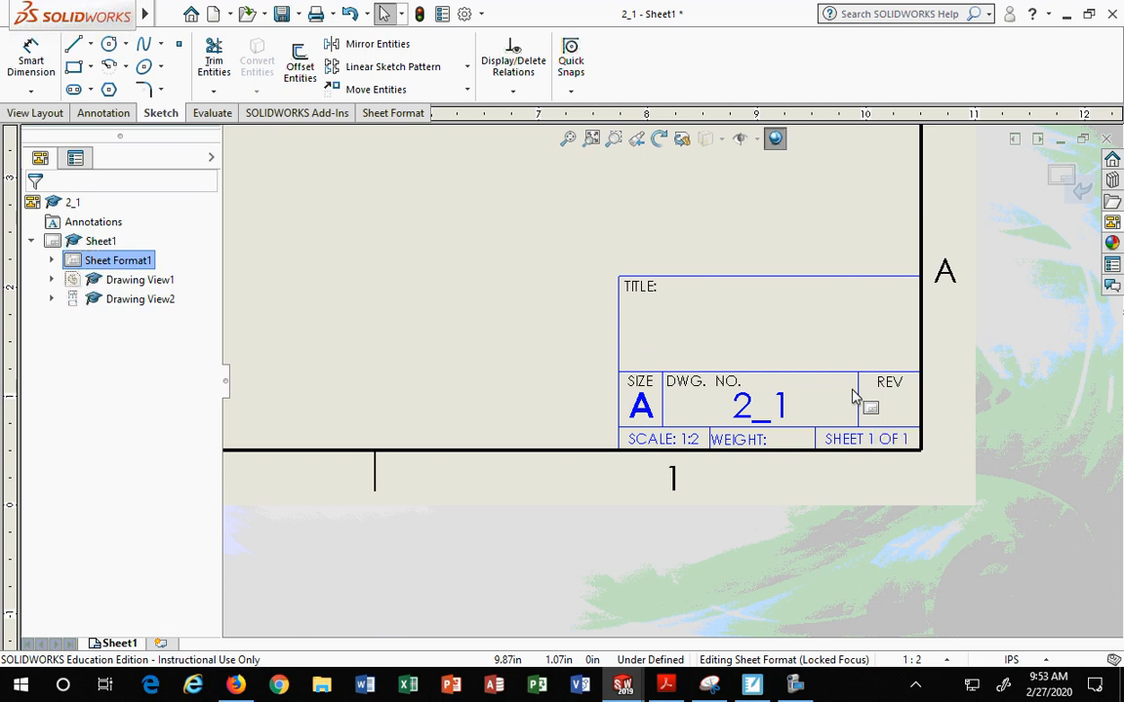
pyautogui.click(1062, 177)
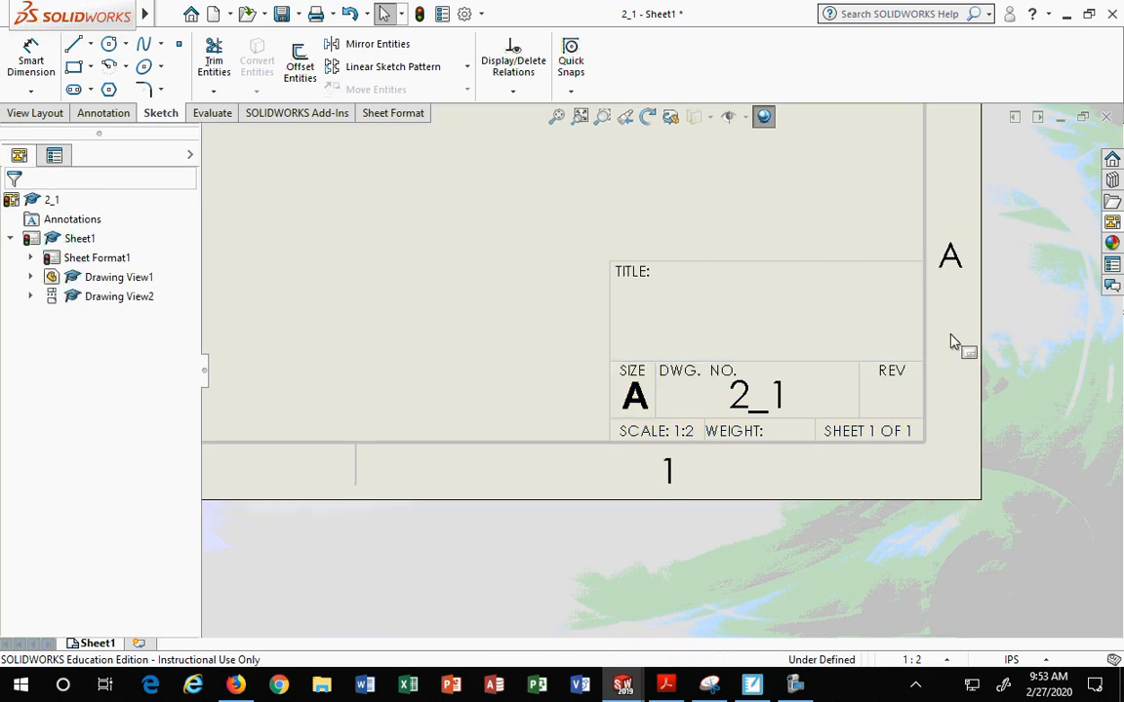
pyautogui.press('f')
pyautogui.scroll(-3, 587, 259)
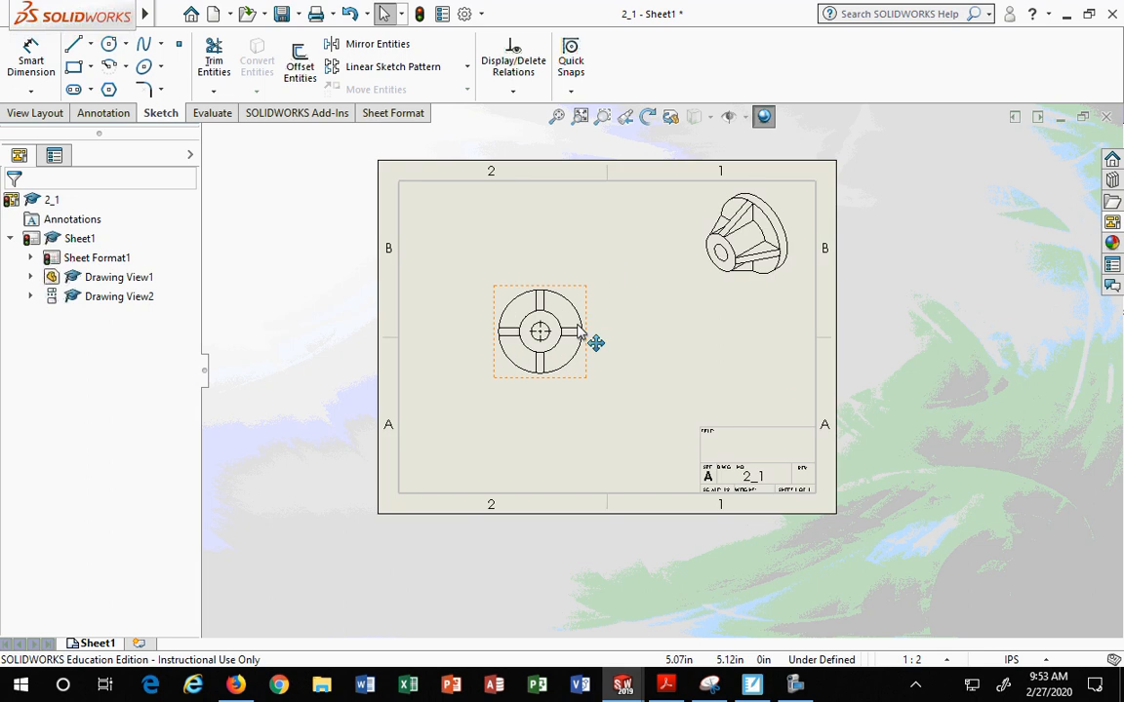
# Move the front view down toward the sheet's lower left and the isometric view closer to the upper right corner.
pyautogui.click(462, 433)
pyautogui.moveTo(458, 424); pyautogui.dragTo(464, 416)
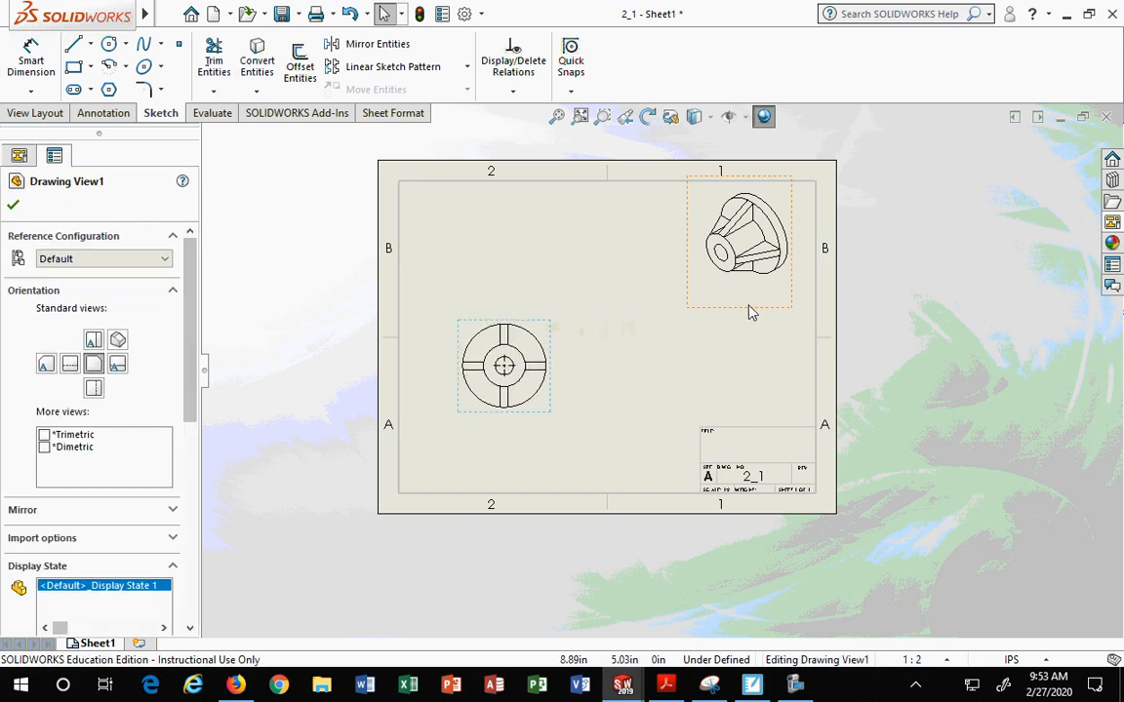
pyautogui.moveTo(749, 306); pyautogui.dragTo(766, 301)
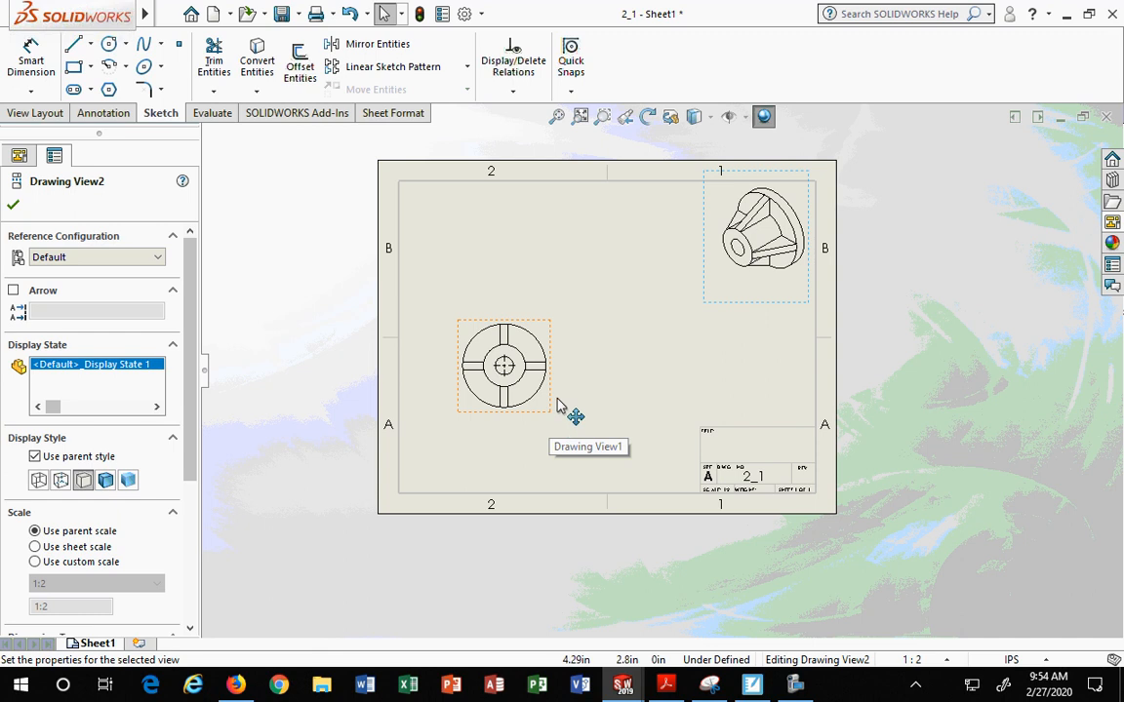
pyautogui.click(584, 384)
# Extend all four lines of the front view's center mark past the outer circle.
pyautogui.scroll(3, 514, 382)
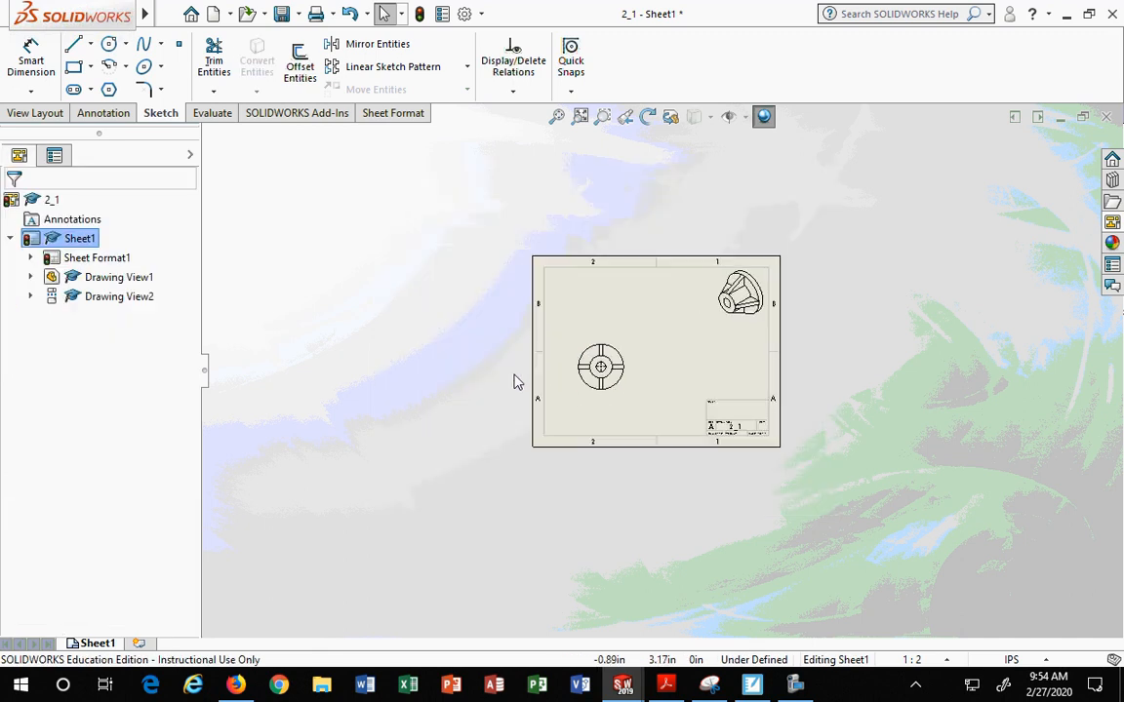
pyautogui.scroll(-6, 610, 382)
pyautogui.scroll(-2, 609, 352)
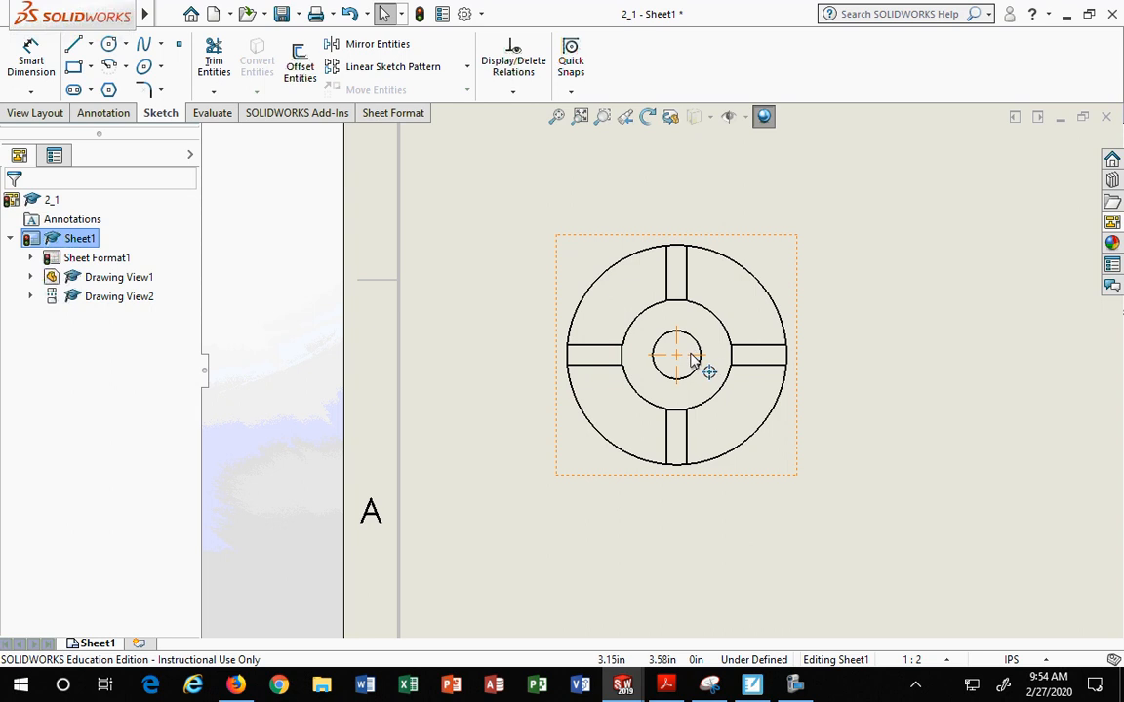
pyautogui.click(690, 355)
pyautogui.moveTo(707, 357); pyautogui.dragTo(818, 359)
pyautogui.moveTo(647, 355); pyautogui.dragTo(546, 355)
pyautogui.moveTo(673, 322); pyautogui.dragTo(678, 230)
pyautogui.moveTo(676, 386); pyautogui.dragTo(678, 493)
pyautogui.click(803, 522)
pyautogui.scroll(-2, 805, 526)
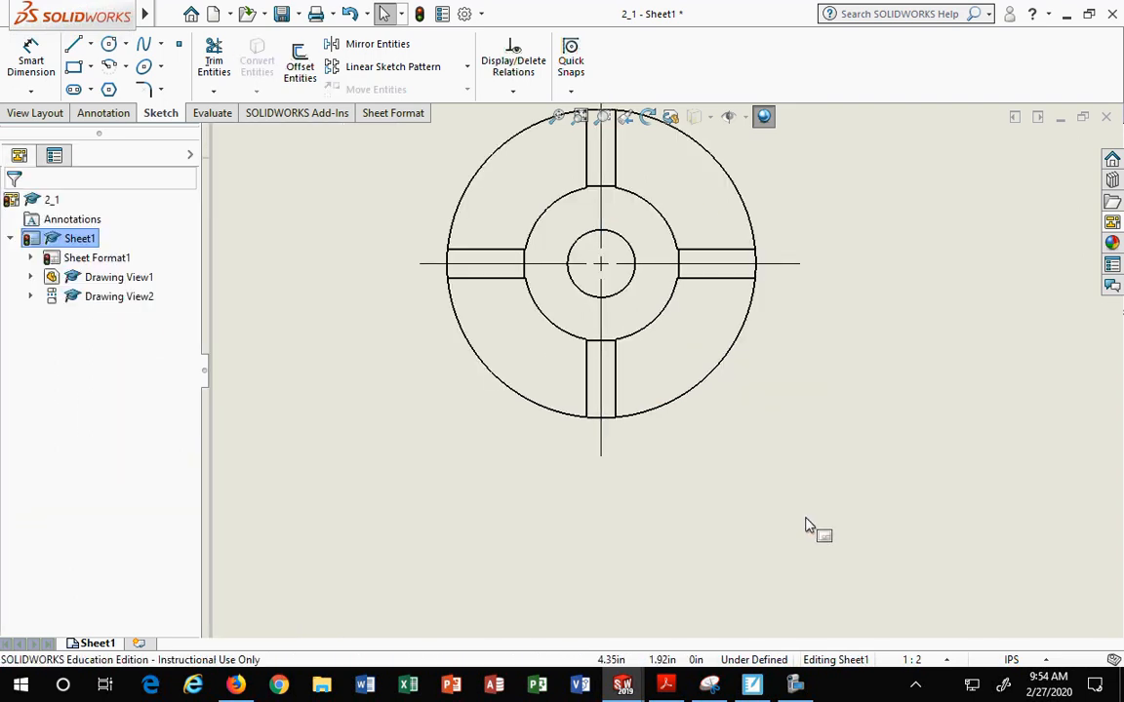
# Move the front view straight up to about mid-height on the sheet.
pyautogui.press('f')
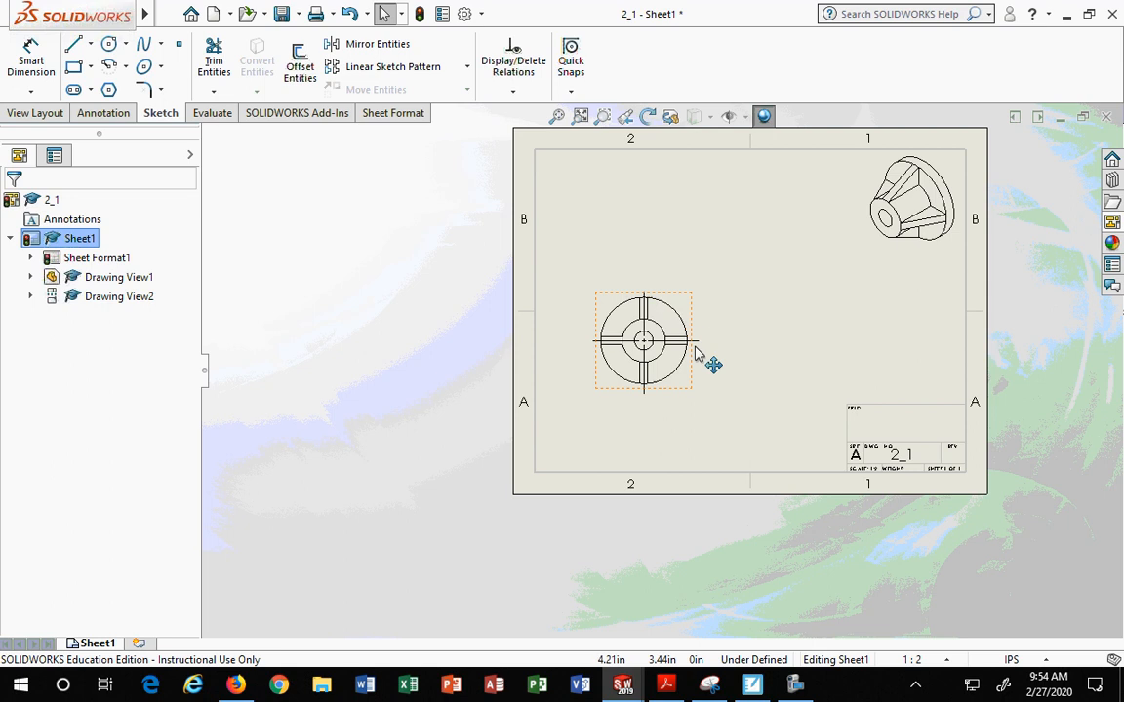
pyautogui.click(679, 394)
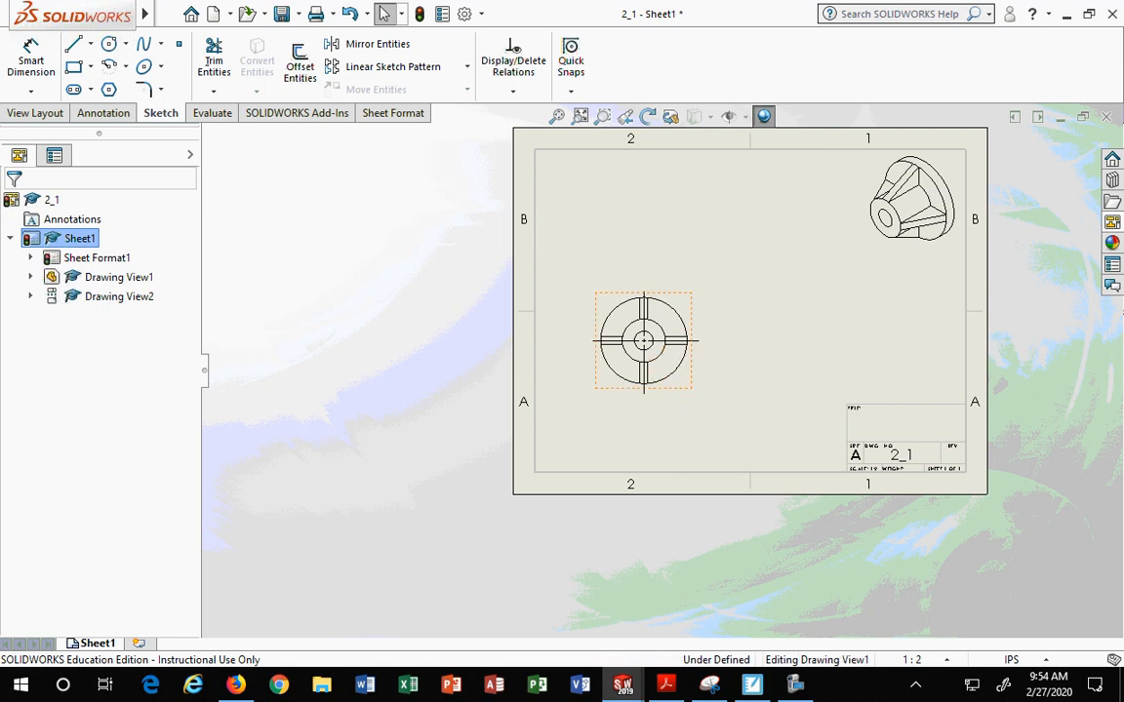
pyautogui.moveTo(681, 390); pyautogui.dragTo(681, 358)
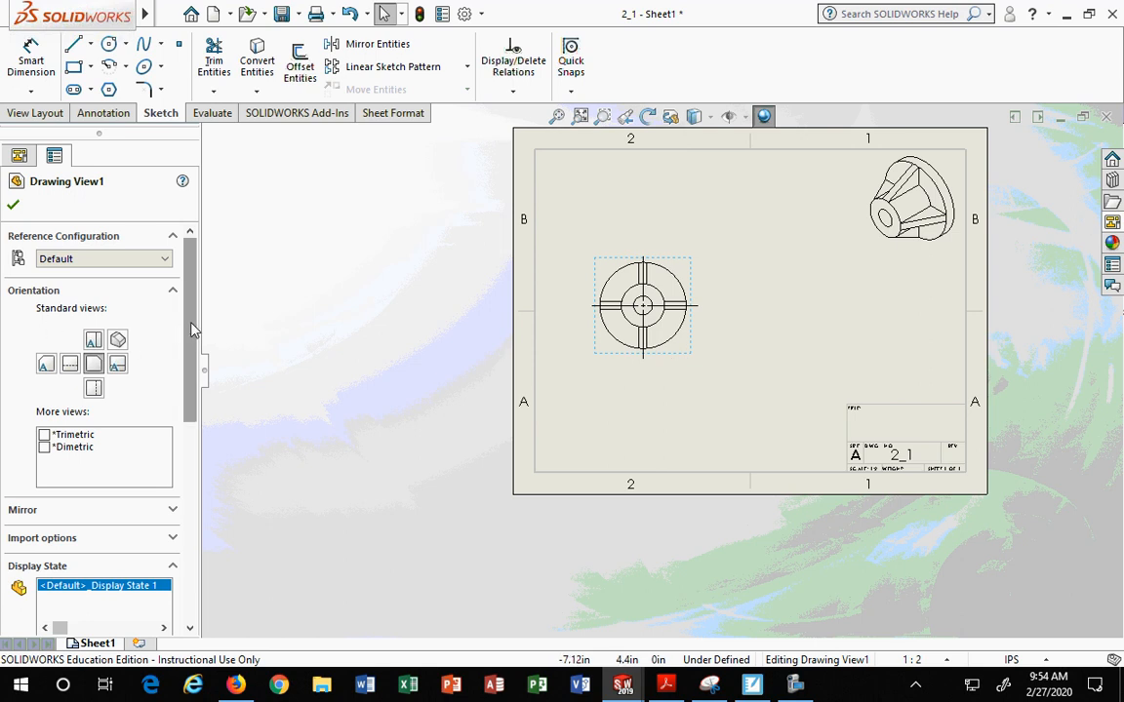
# Try the Right orientation on the front view, accept the effect on dependent views, and set it back to Front.
pyautogui.scroll(-2, 172, 290)
pyautogui.scroll(2, 165, 284)
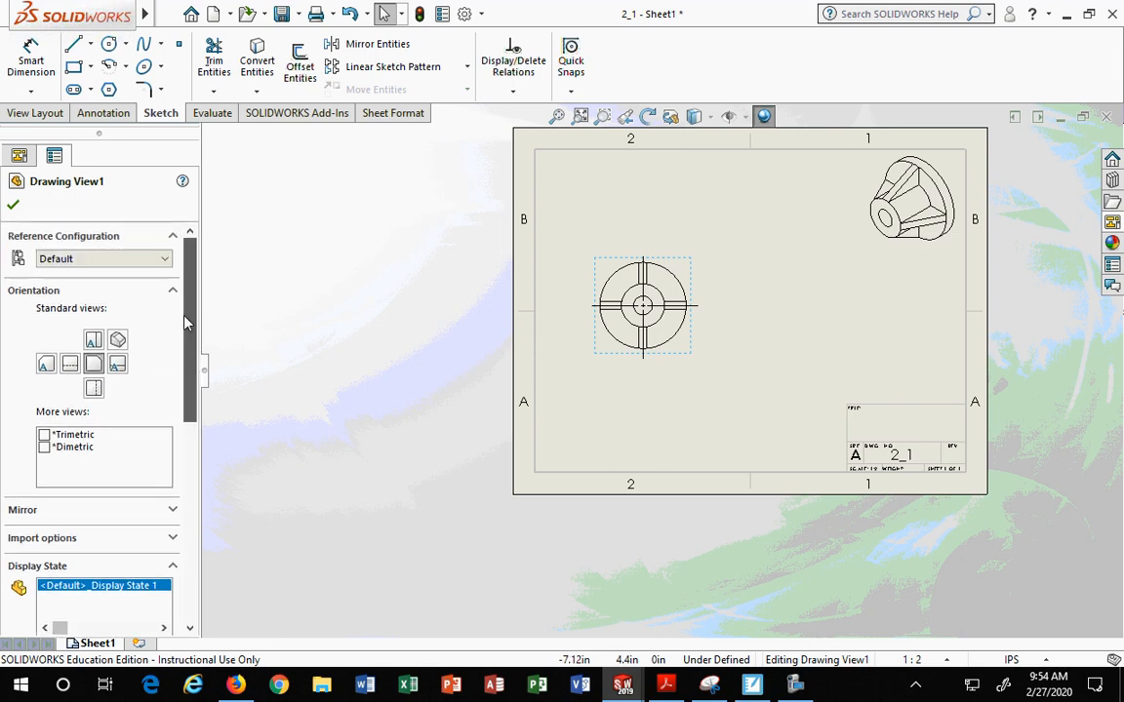
pyautogui.click(117, 366)
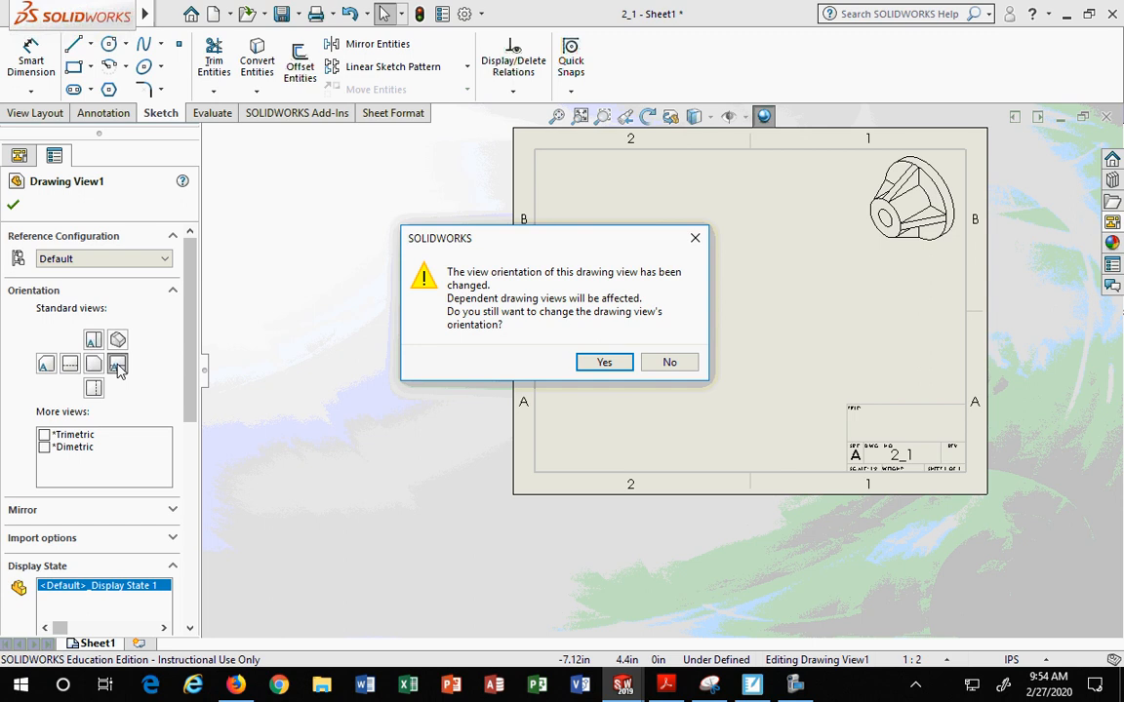
pyautogui.click(603, 367)
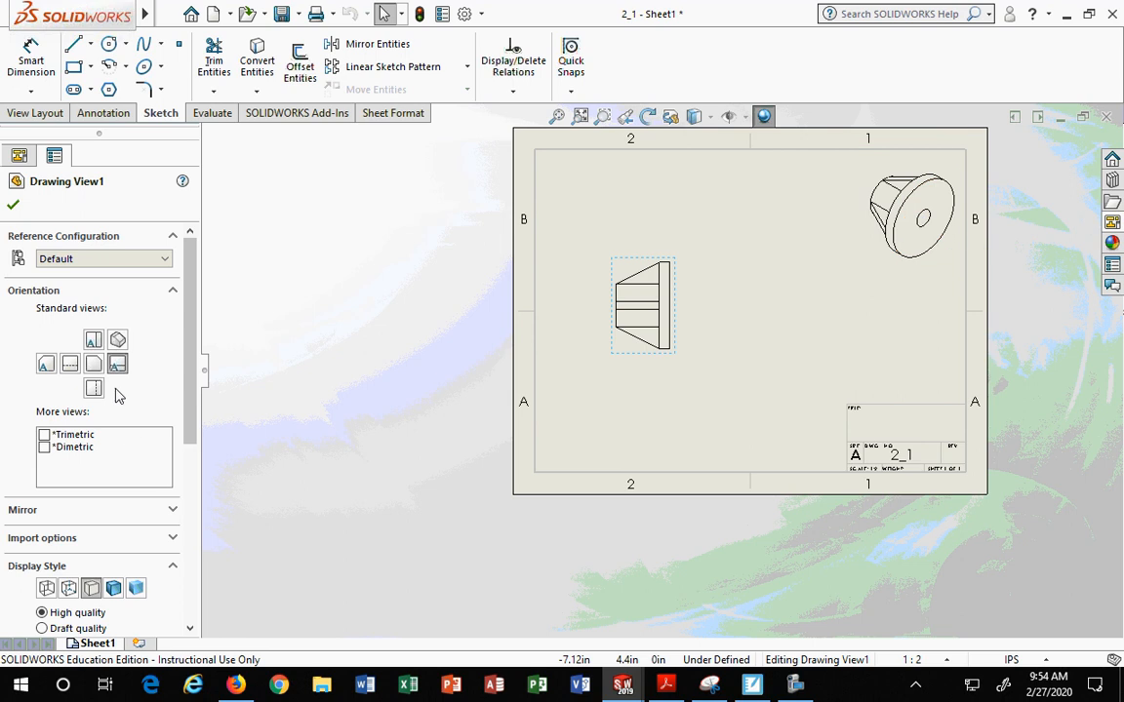
pyautogui.click(95, 365)
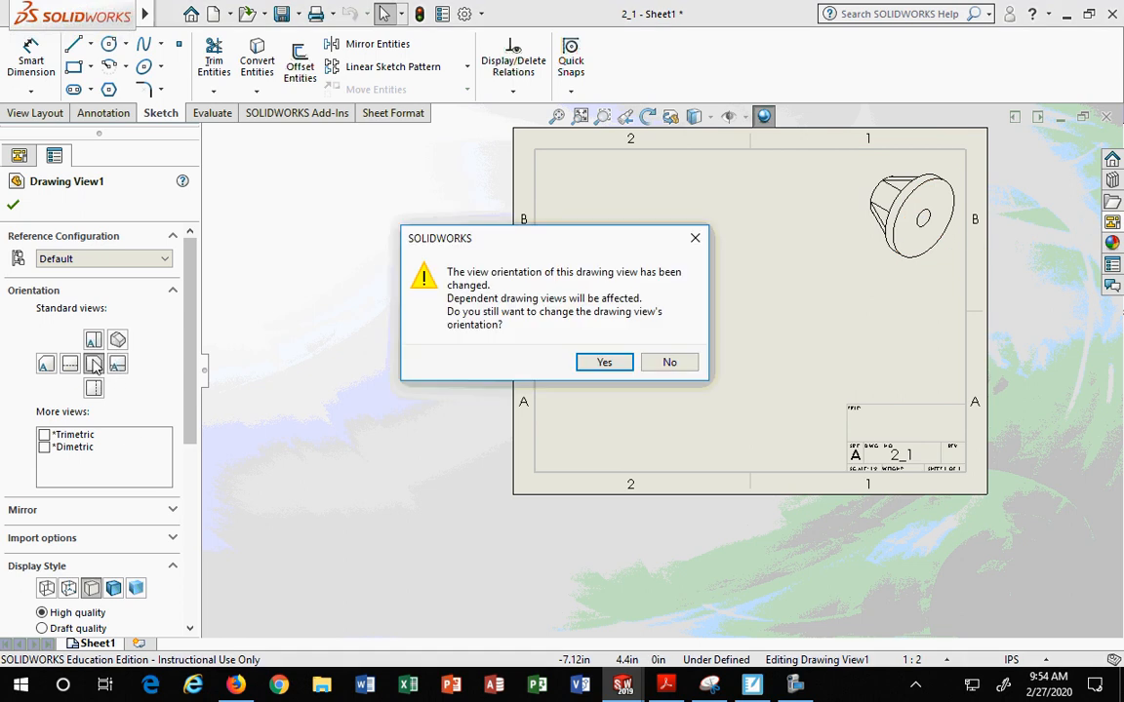
pyautogui.click(604, 362)
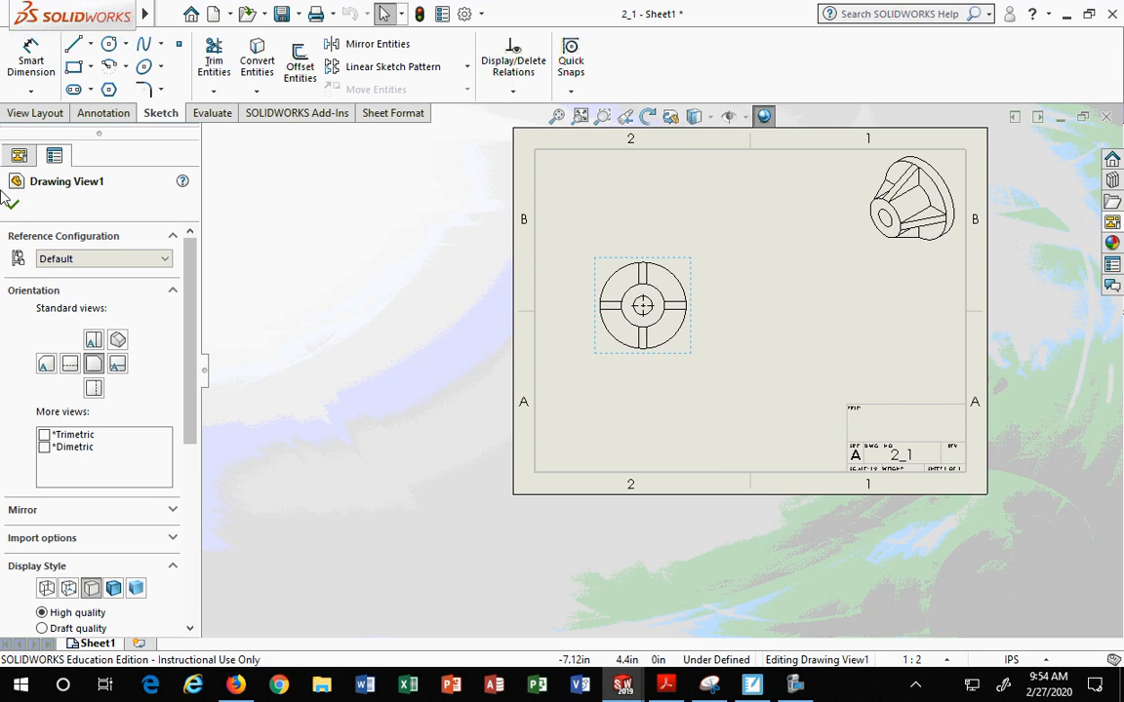
pyautogui.moveTo(185, 285); pyautogui.dragTo(191, 411)
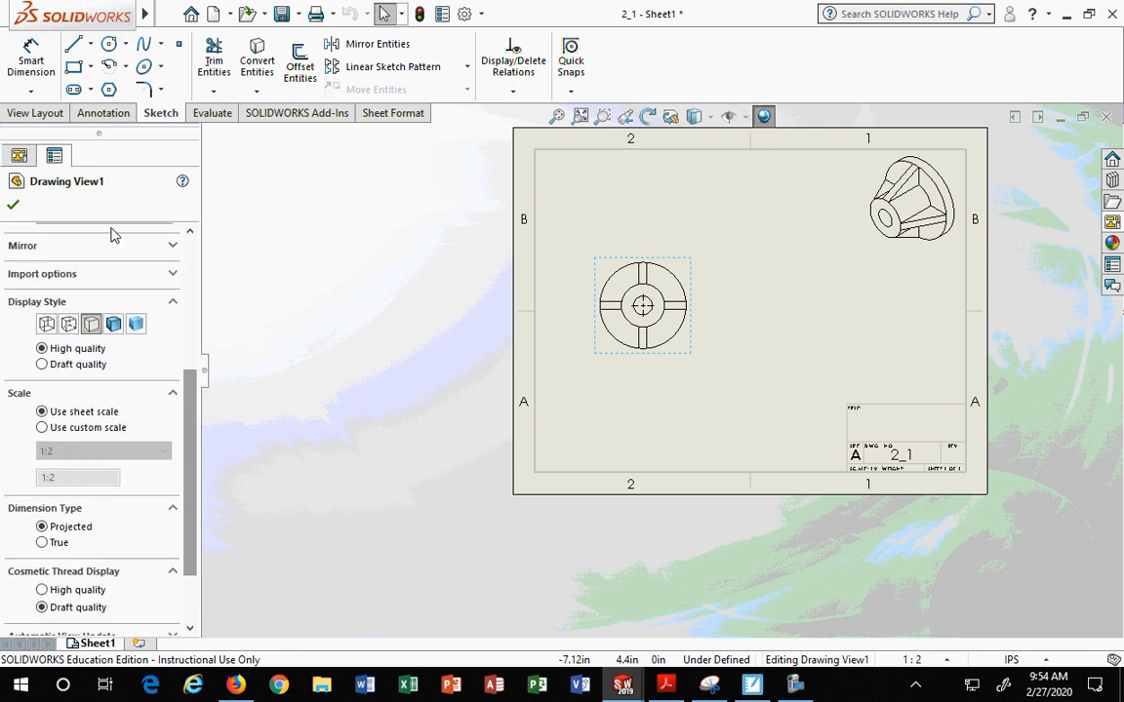
pyautogui.click(174, 248)
pyautogui.click(173, 246)
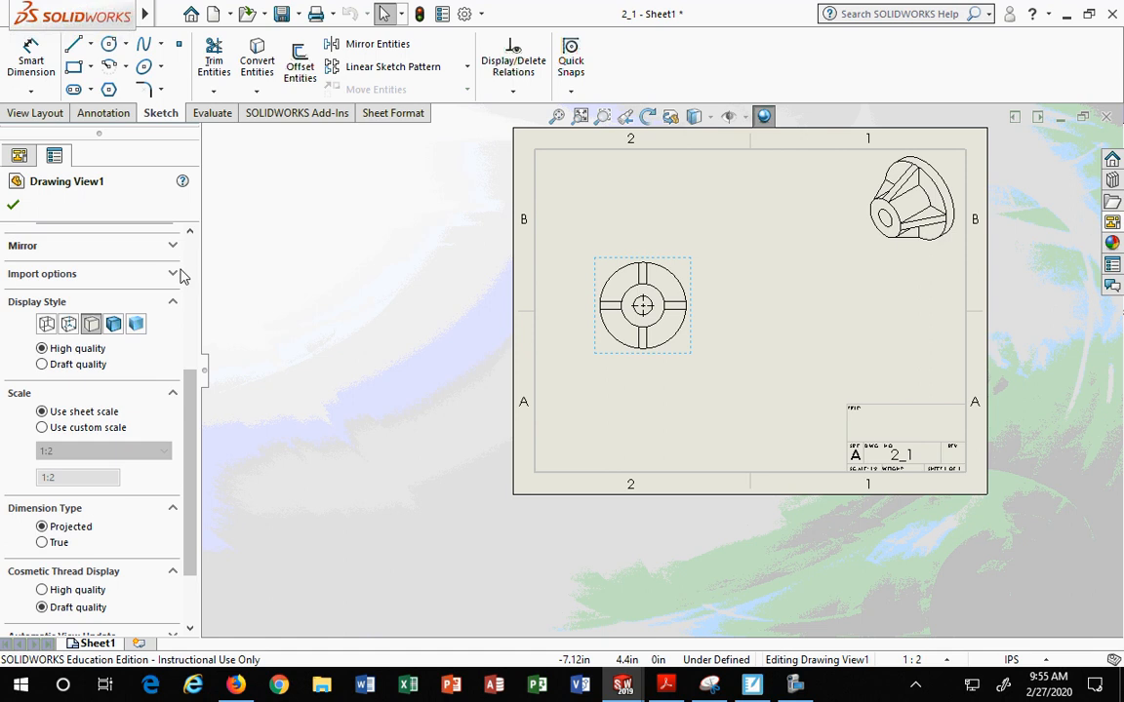
pyautogui.click(173, 274)
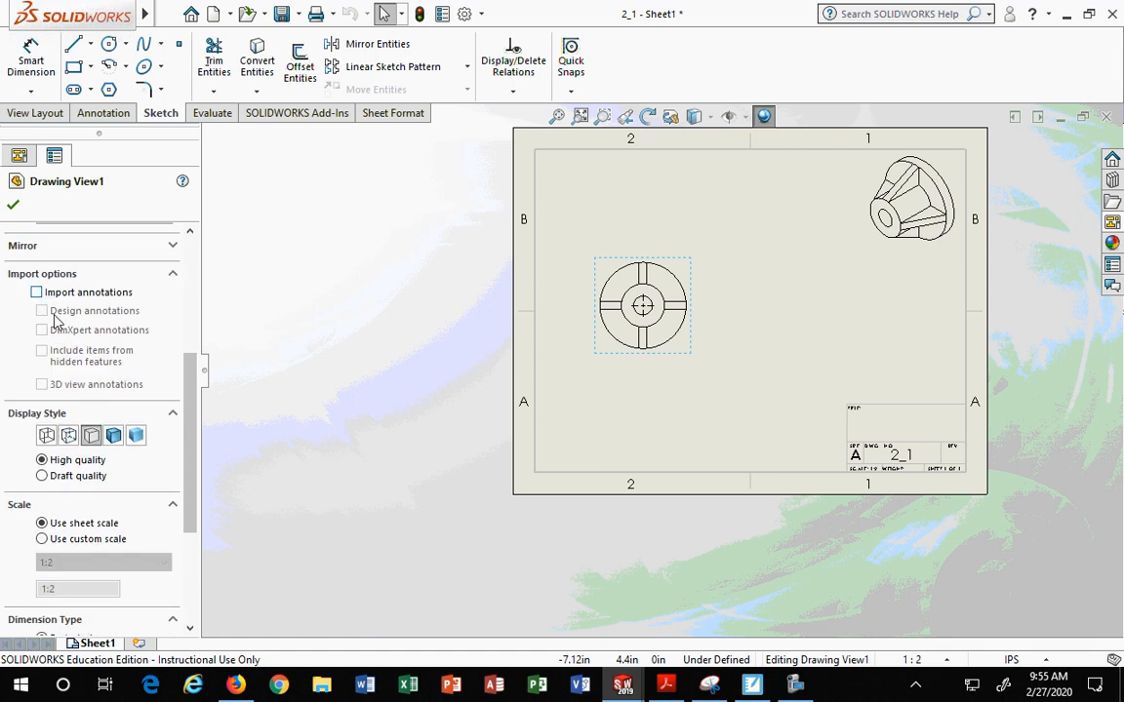
pyautogui.click(174, 275)
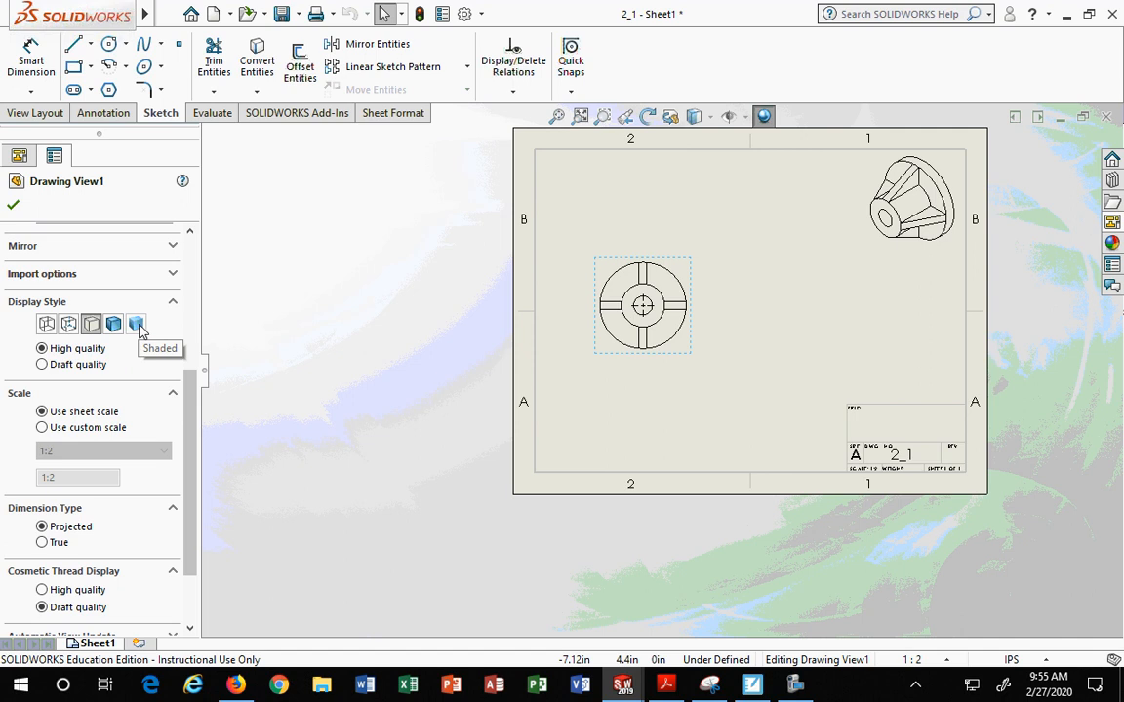
# Stretch the front view's center mark lines beyond the outer circle on all four sides.
pyautogui.scroll(1, 692, 320)
pyautogui.scroll(-5, 694, 316)
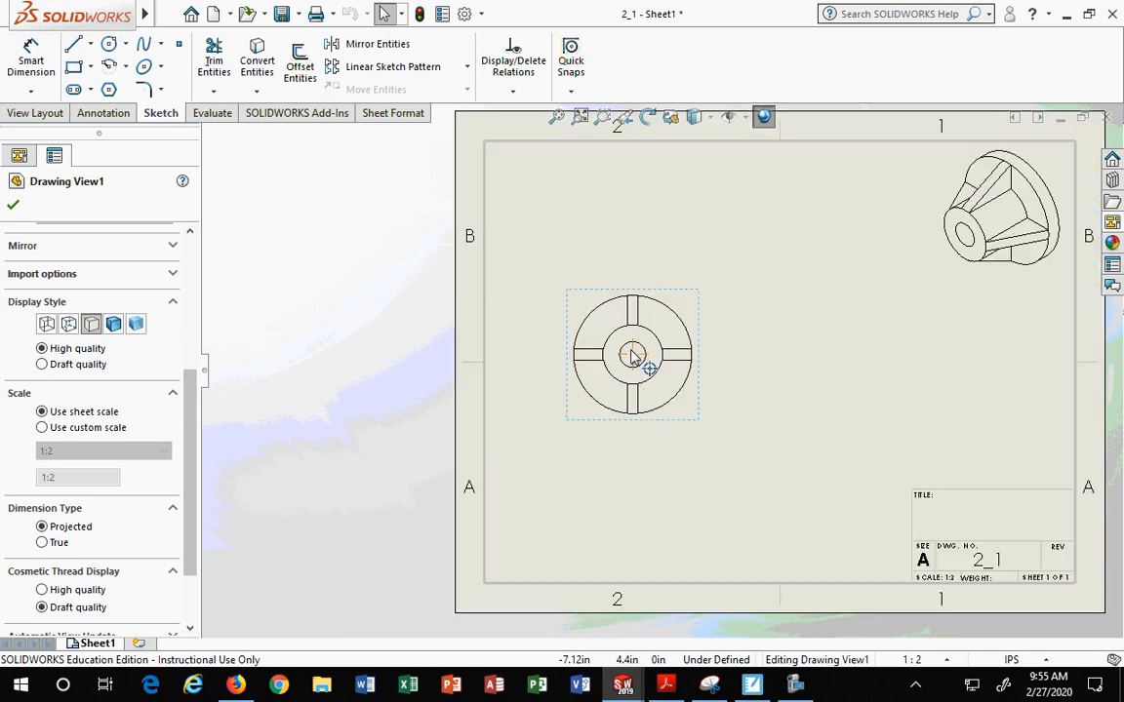
pyautogui.click(637, 353)
pyautogui.moveTo(659, 351); pyautogui.dragTo(742, 352)
pyautogui.moveTo(615, 351); pyautogui.dragTo(545, 352)
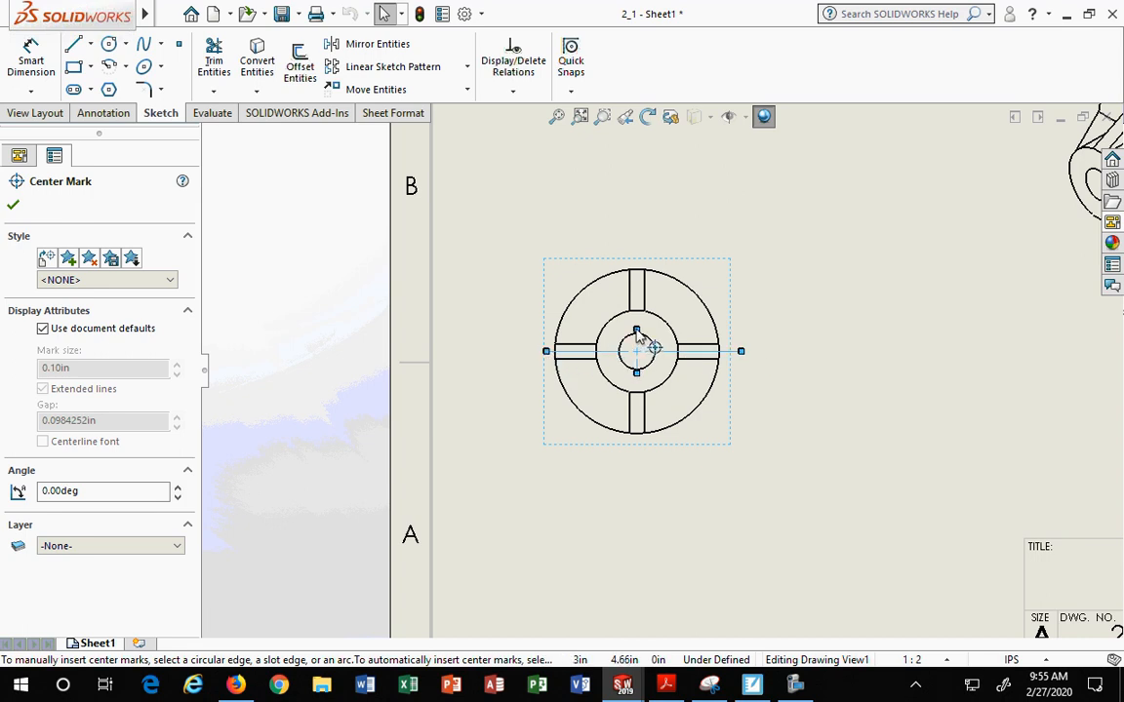
pyautogui.moveTo(637, 331); pyautogui.dragTo(638, 246)
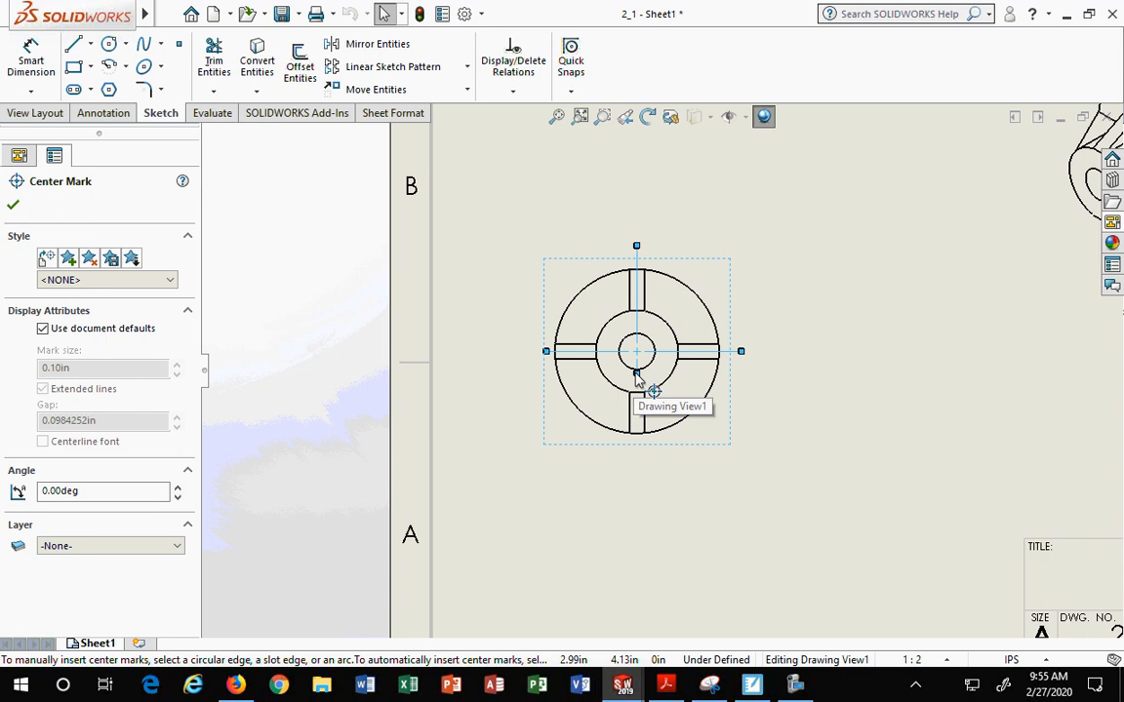
pyautogui.moveTo(638, 439); pyautogui.dragTo(638, 451)
pyautogui.click(309, 388)
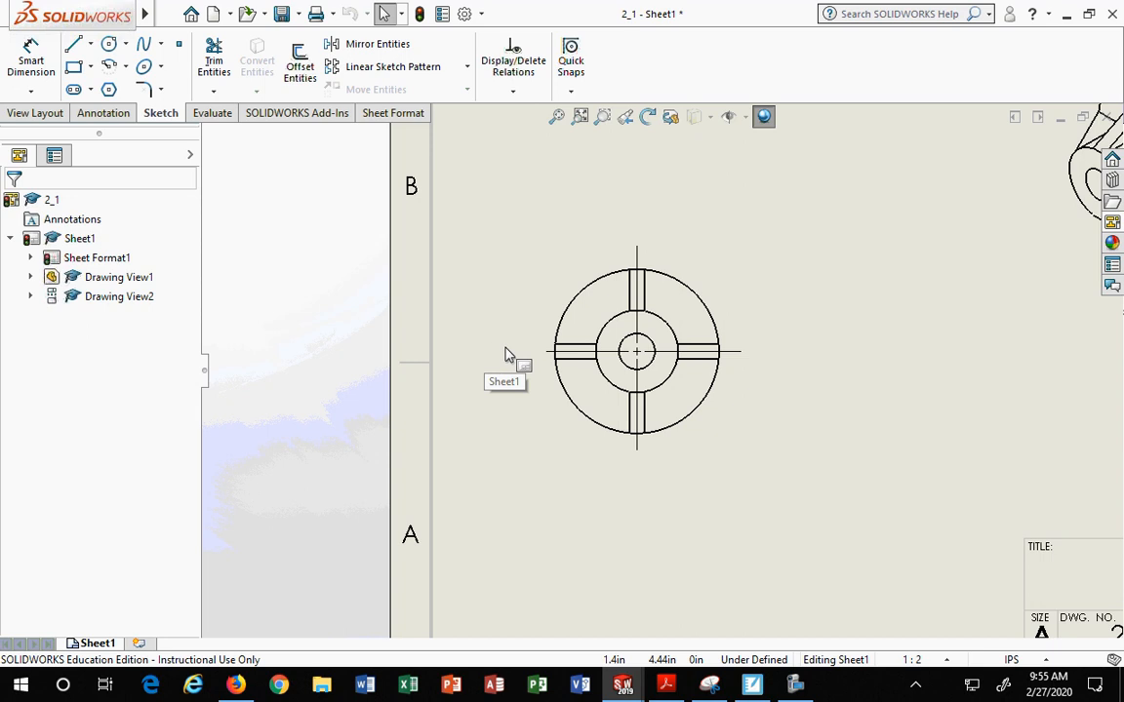
# Set the front view's display style to Hidden Lines Visible.
pyautogui.scroll(3, 506, 354)
pyautogui.scroll(-1, 640, 414)
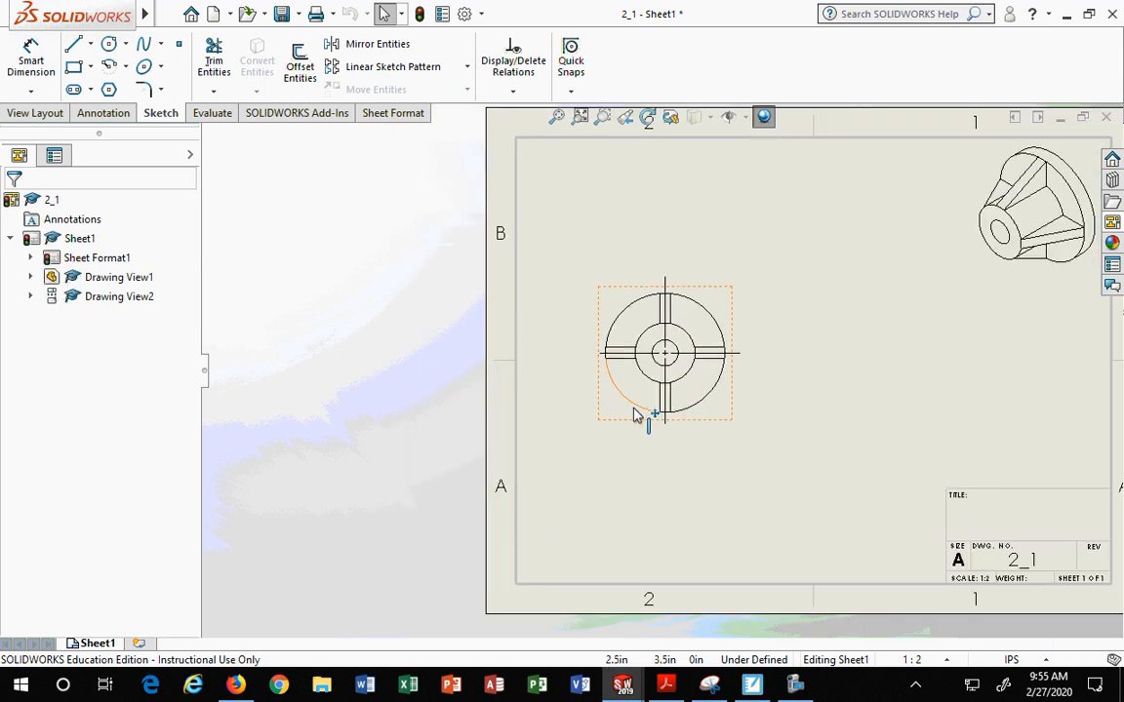
pyautogui.click(617, 426)
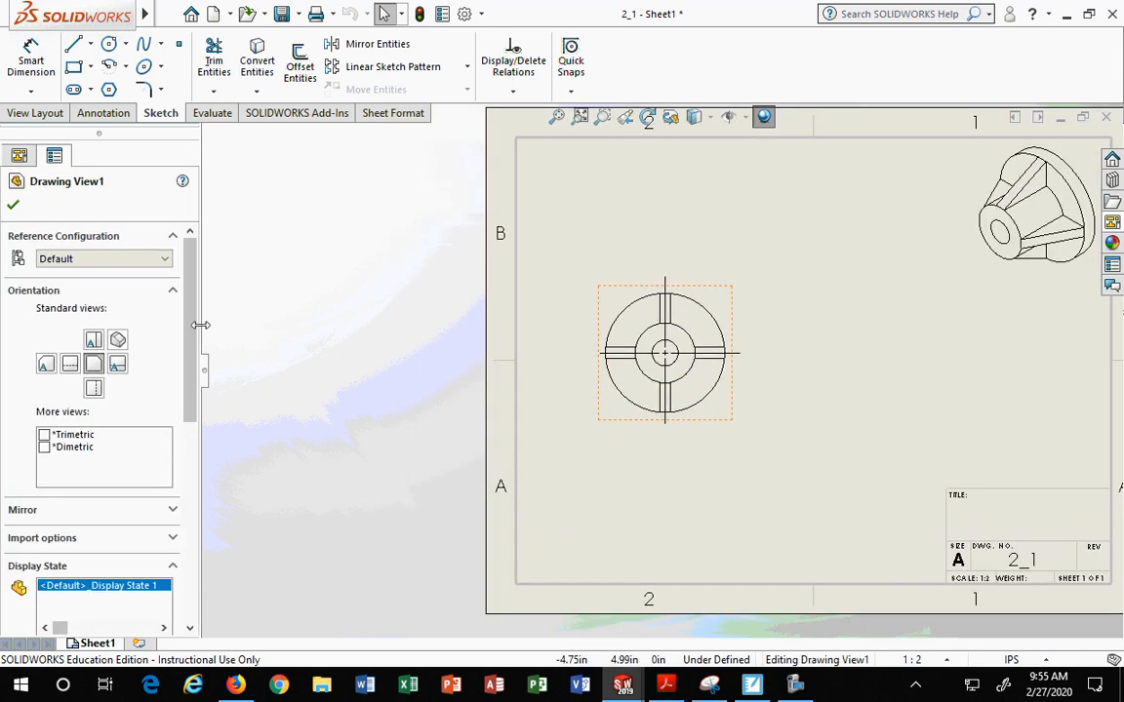
pyautogui.moveTo(190, 327); pyautogui.dragTo(192, 488)
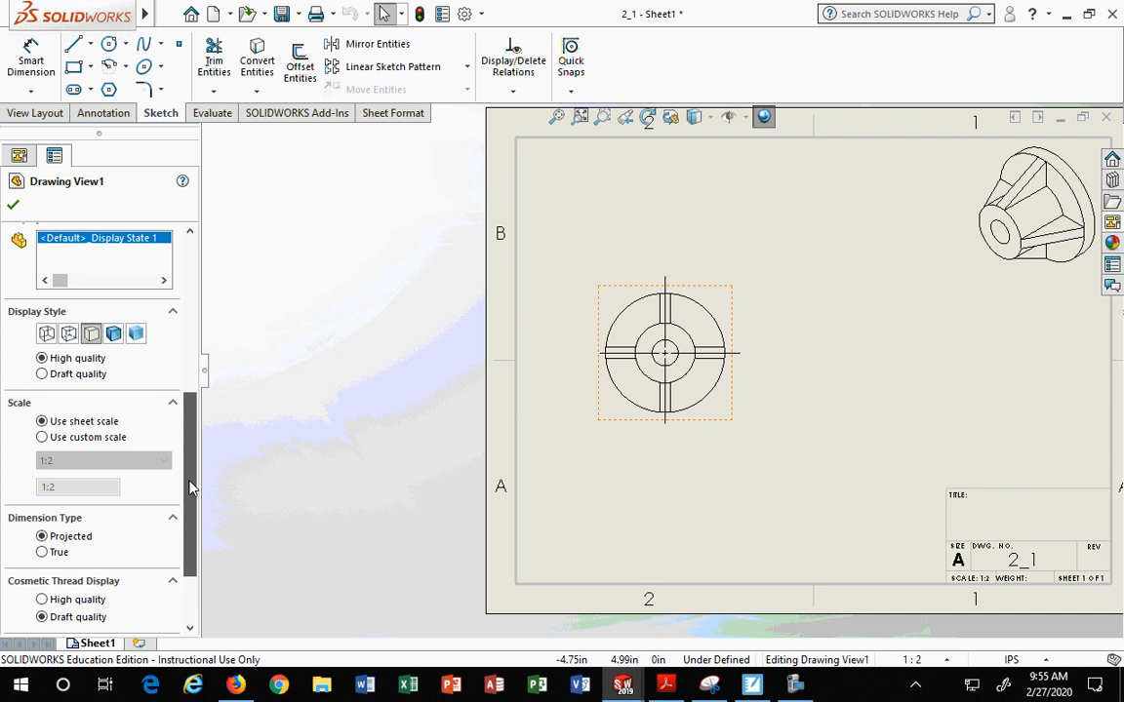
pyautogui.click(68, 335)
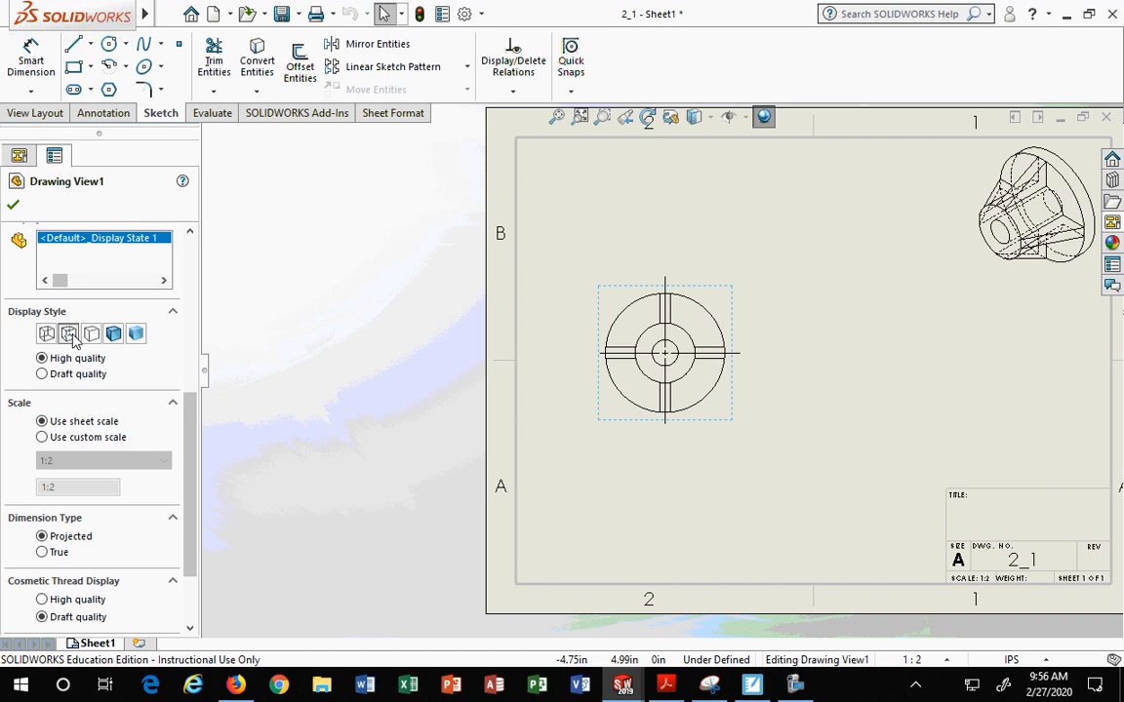
# Give the front view a custom scale of 1:1.
pyautogui.scroll(-2, 71, 338)
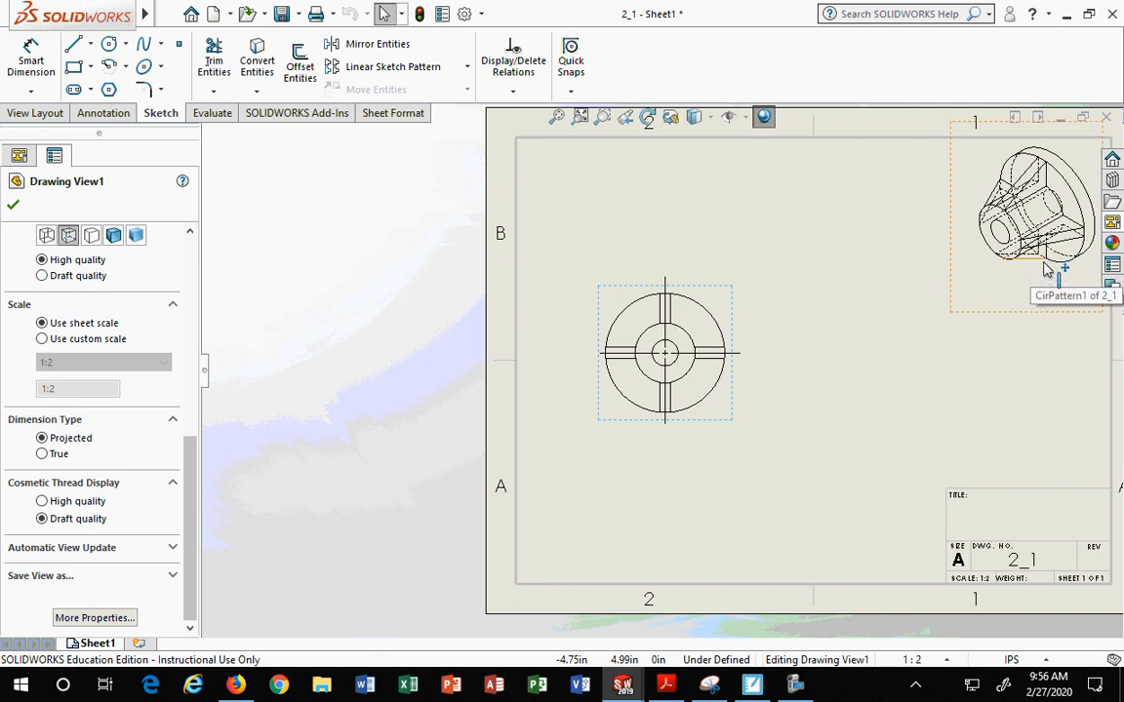
pyautogui.press('f')
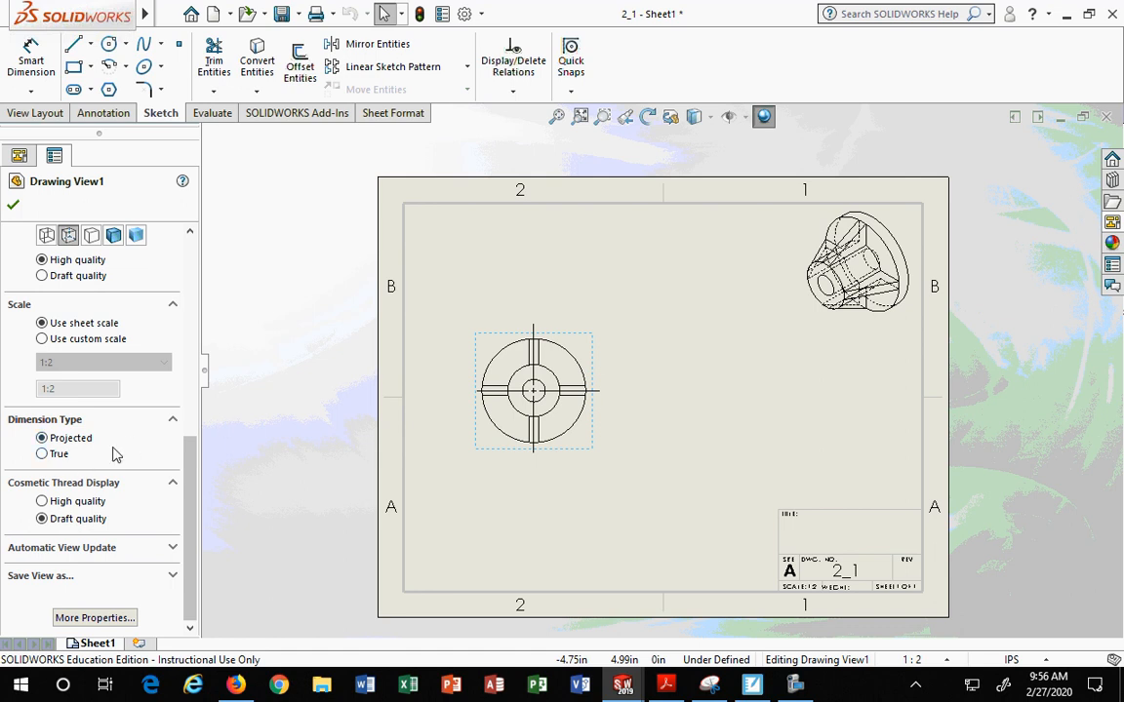
pyautogui.click(49, 341)
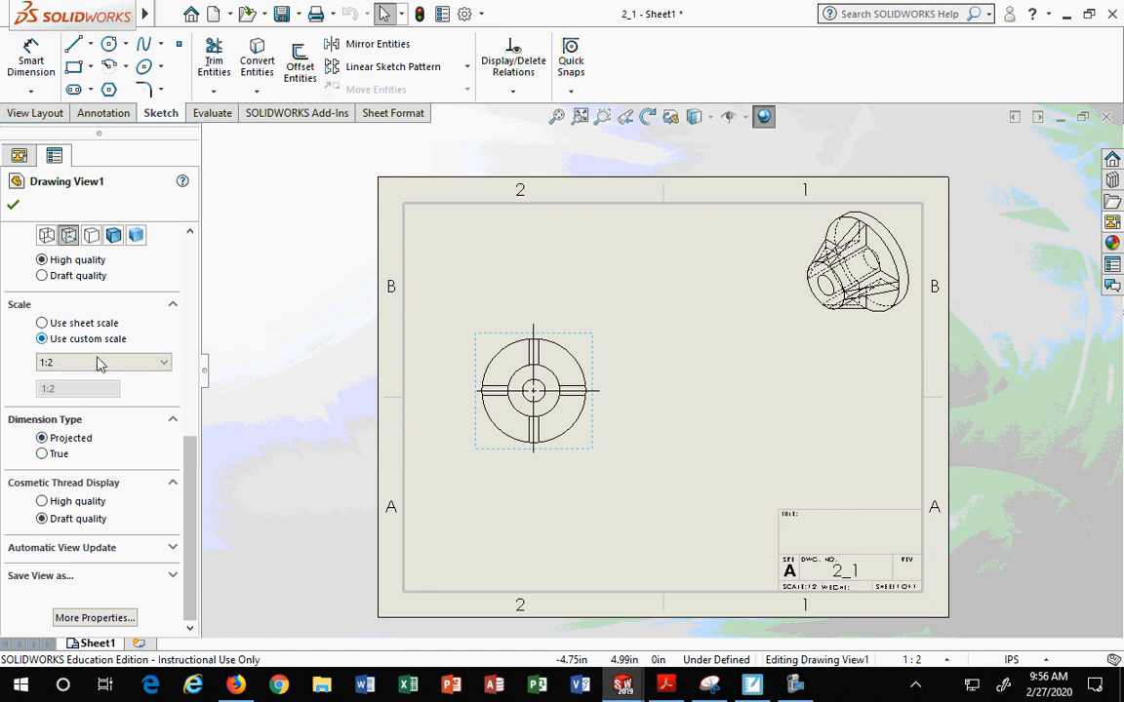
pyautogui.click(104, 370)
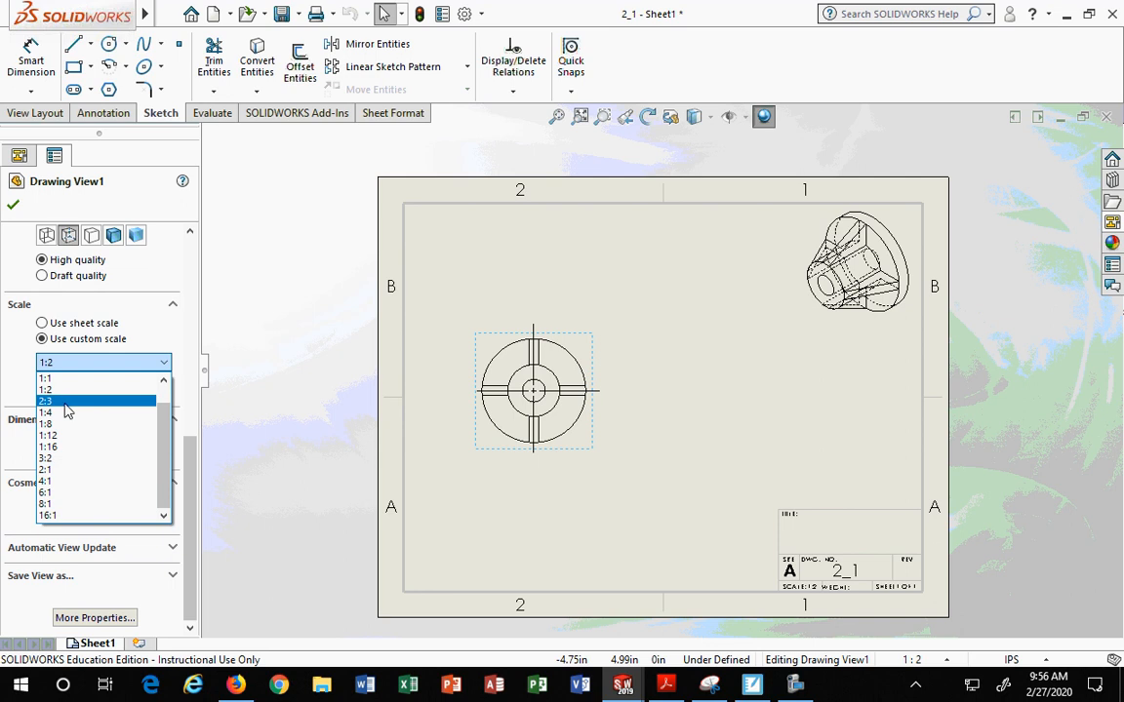
pyautogui.click(60, 378)
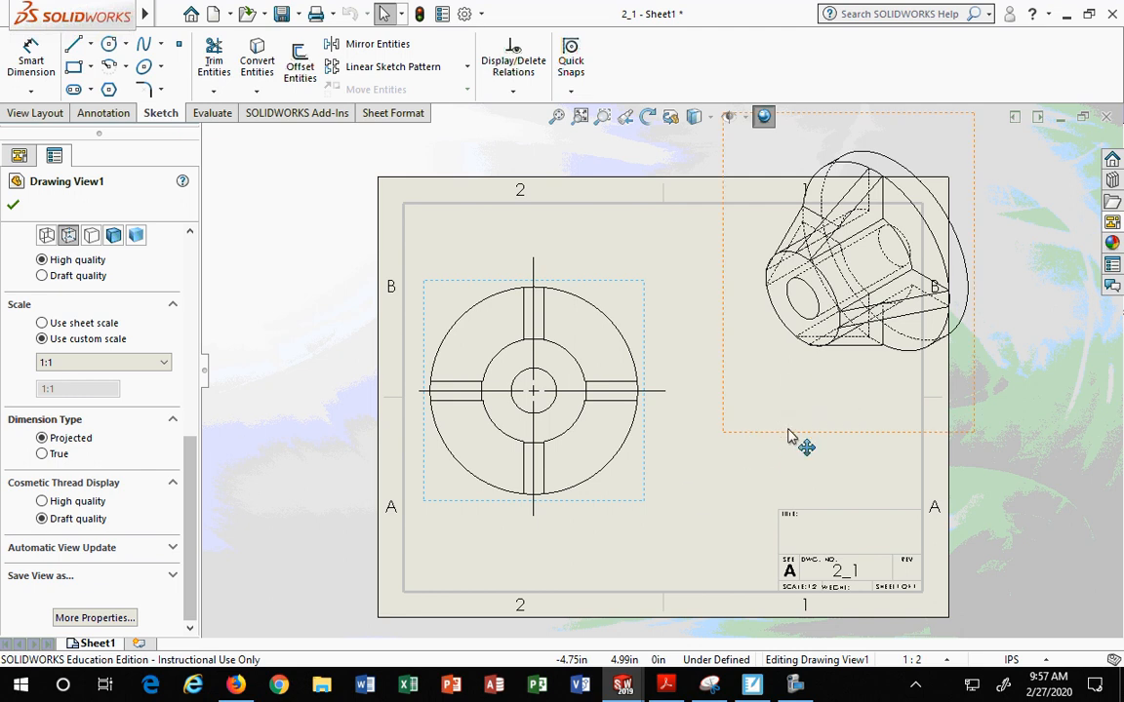
# Move the enlarged isometric view down and left so it lies inside the sheet border, and bring up its display options.
pyautogui.moveTo(787, 431)
pyautogui.mouseDown()
pyautogui.moveTo(709, 457)
pyautogui.moveTo(735, 489)
pyautogui.mouseUp()
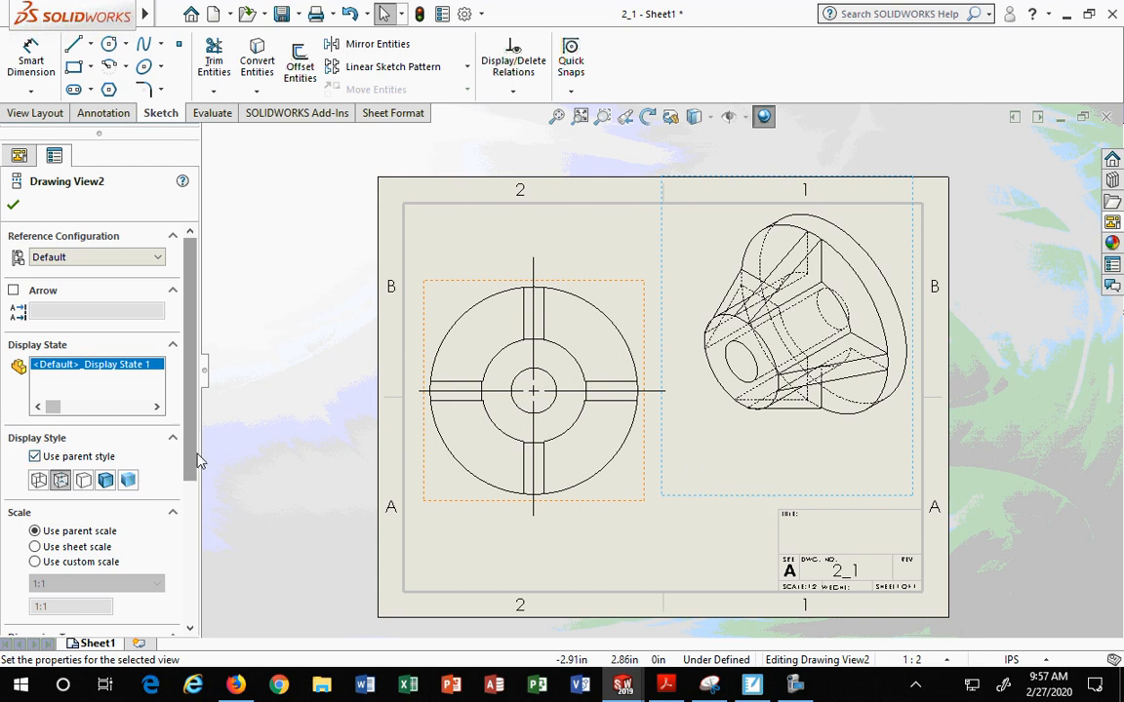
pyautogui.moveTo(195, 459); pyautogui.dragTo(198, 515)
pyautogui.scroll(-2, 59, 390)
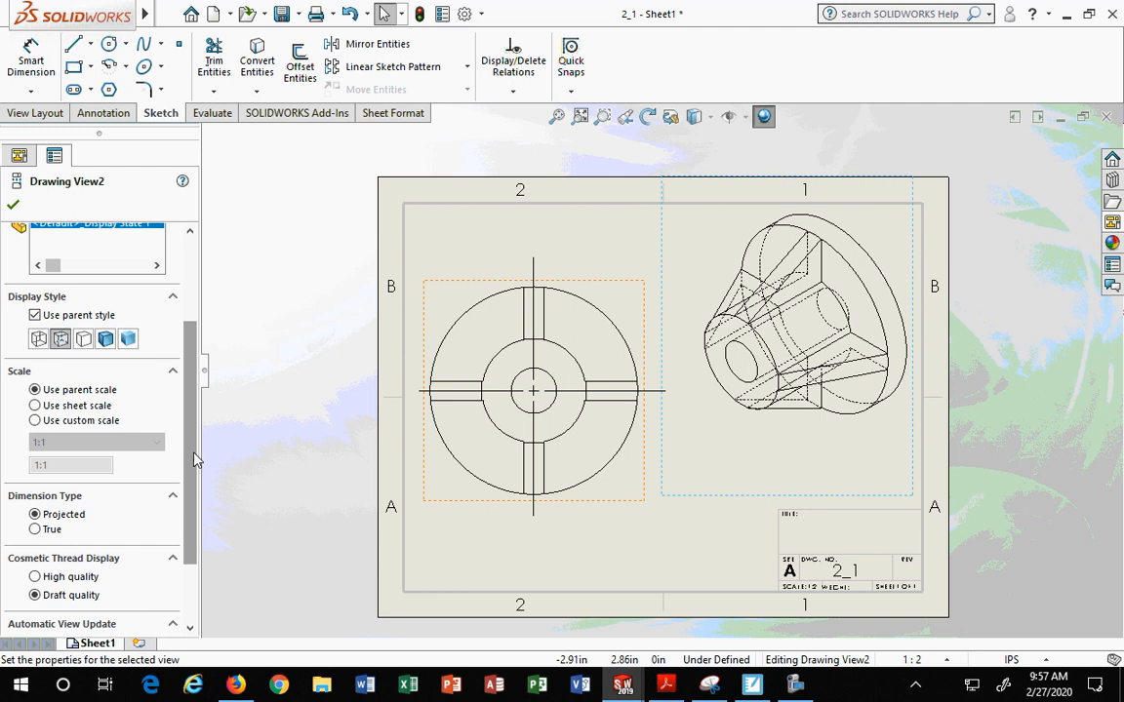
# Examine the display style and scale settings of the isometric view and its parent front view.
pyautogui.scroll(3, 192, 462)
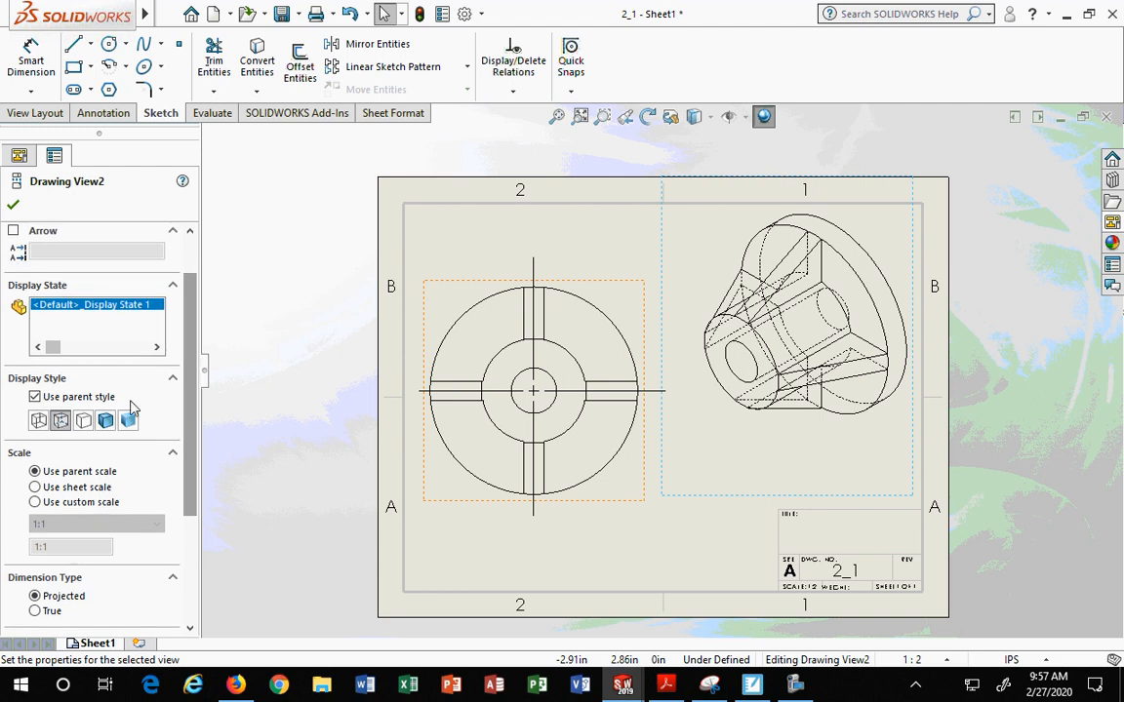
pyautogui.moveTo(193, 425)
pyautogui.mouseDown()
pyautogui.moveTo(192, 507)
pyautogui.moveTo(200, 439)
pyautogui.mouseUp()
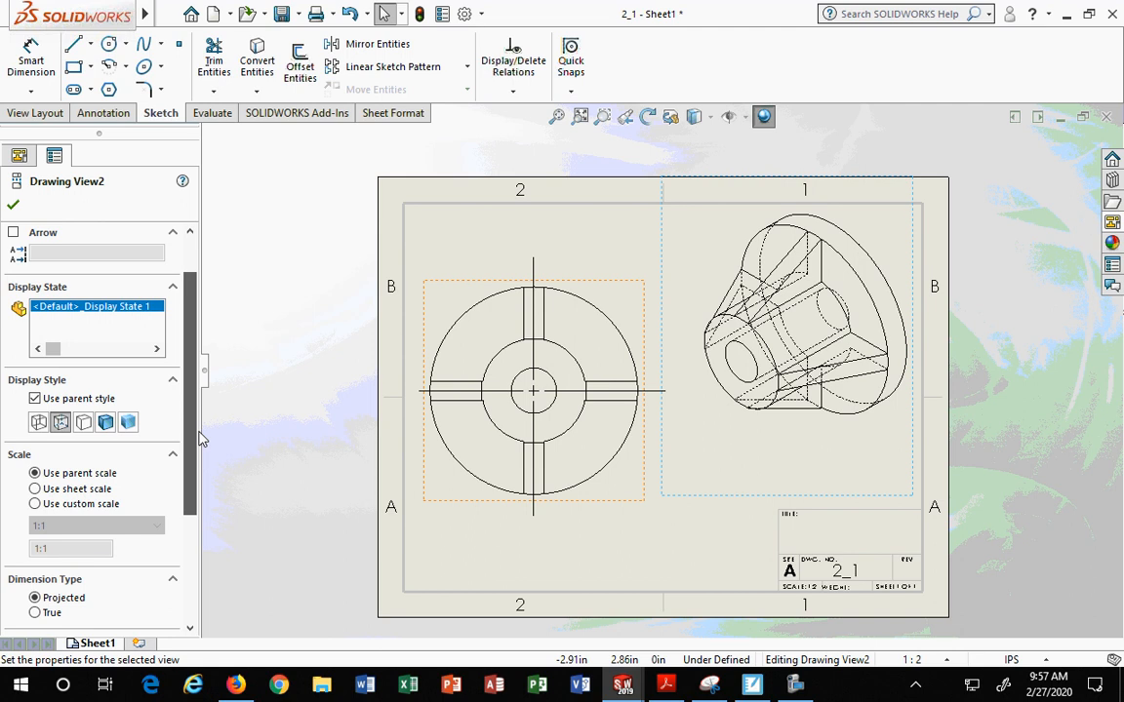
pyautogui.scroll(-5, 174, 463)
pyautogui.scroll(2, 174, 464)
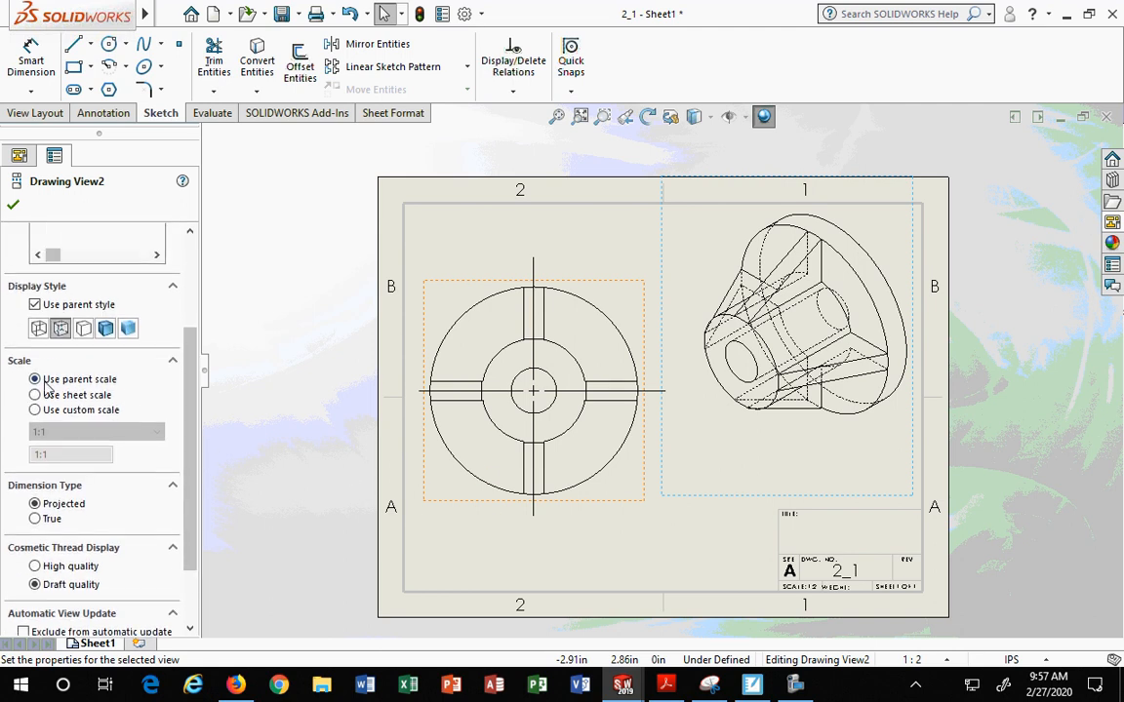
pyautogui.moveTo(193, 462)
pyautogui.mouseDown()
pyautogui.moveTo(193, 506)
pyautogui.moveTo(225, 364)
pyautogui.moveTo(220, 299)
pyautogui.mouseUp()
pyautogui.click(312, 278)
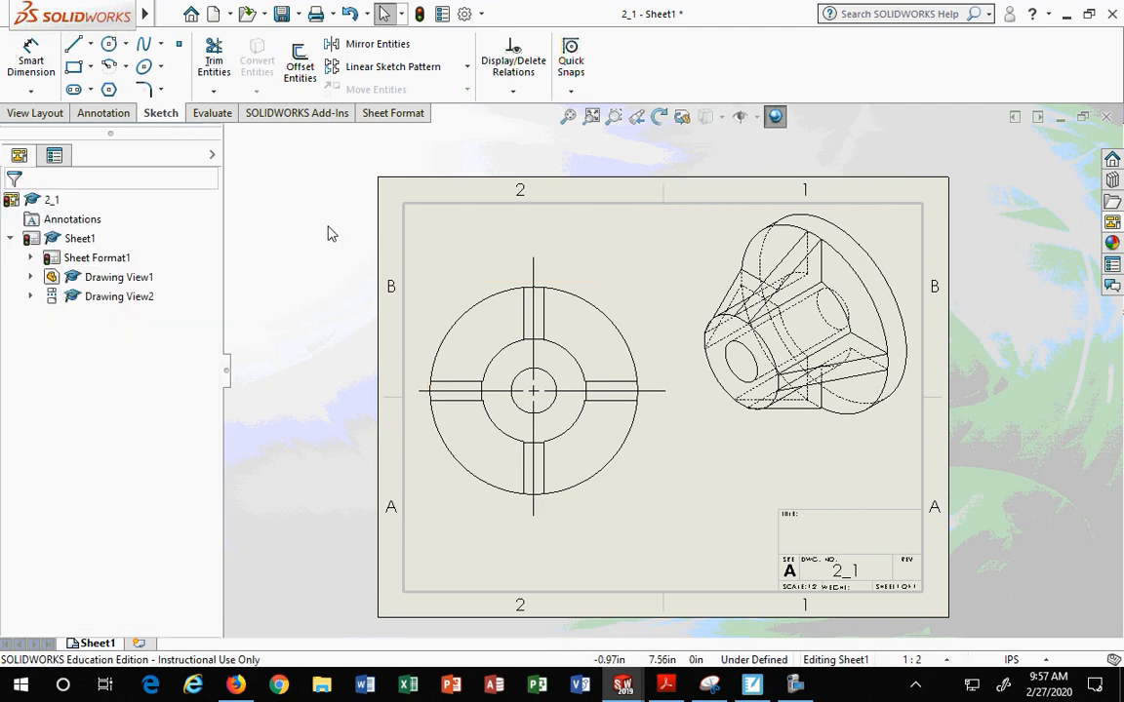
pyautogui.click(451, 293)
pyautogui.moveTo(217, 342); pyautogui.dragTo(210, 538)
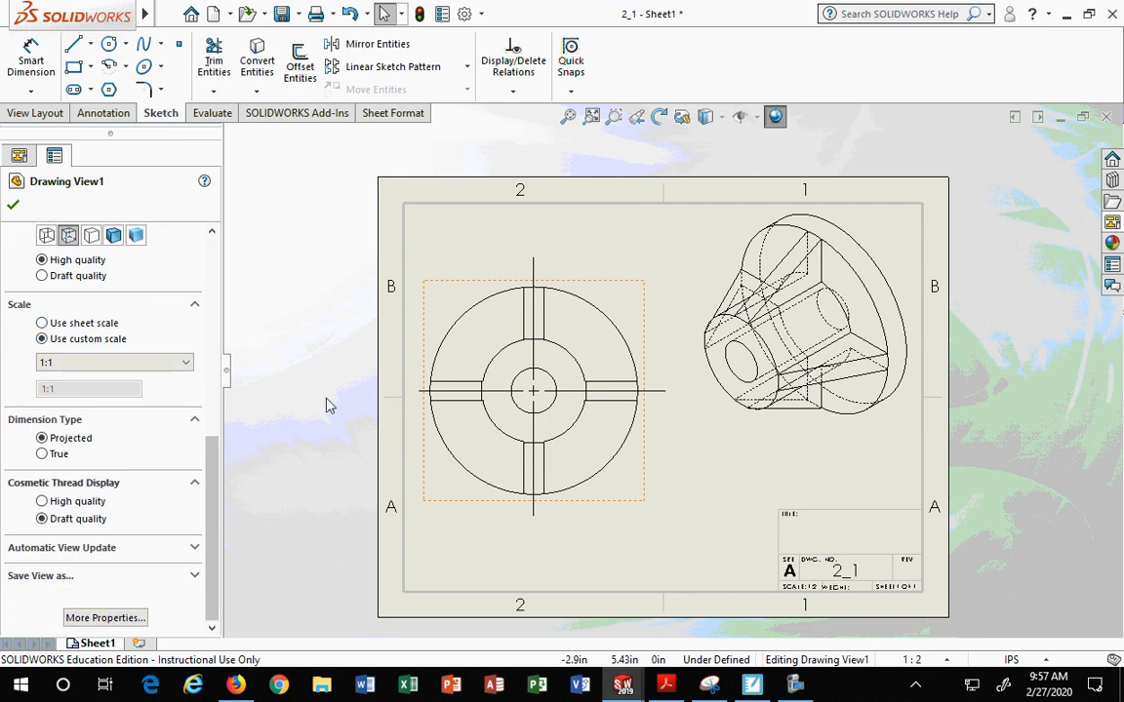
pyautogui.click(302, 361)
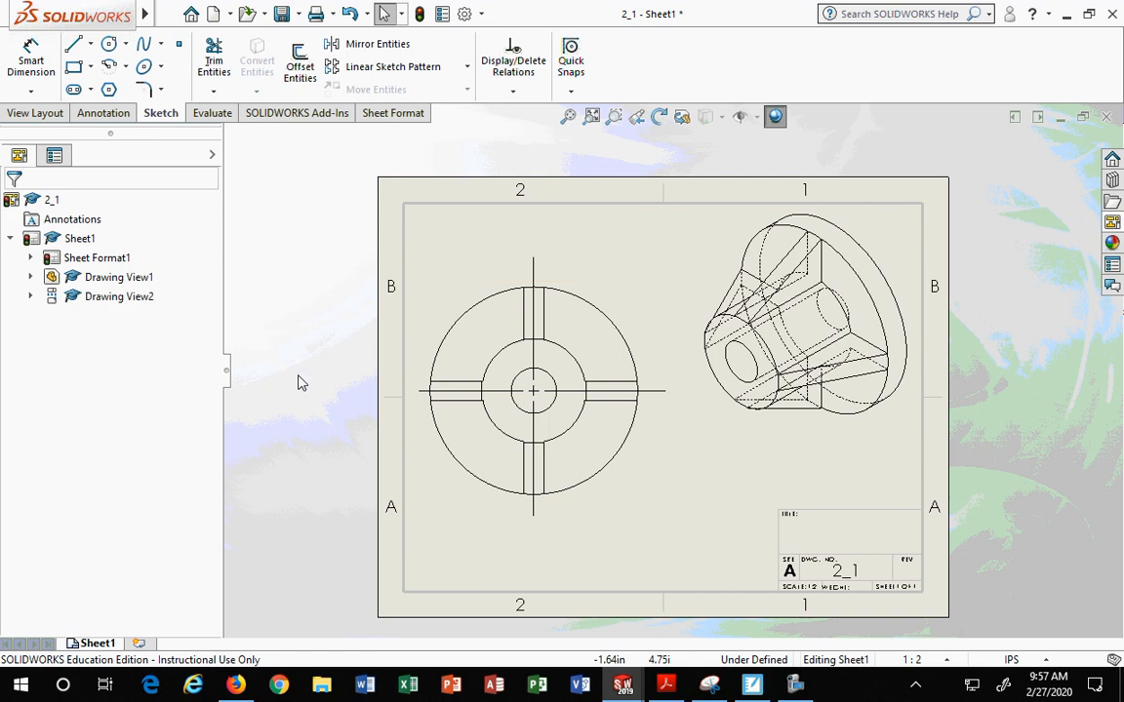
# Stop the isometric view from using the parent style, set it to Hidden Lines Removed, and switch it to the sheet scale.
pyautogui.click(772, 453)
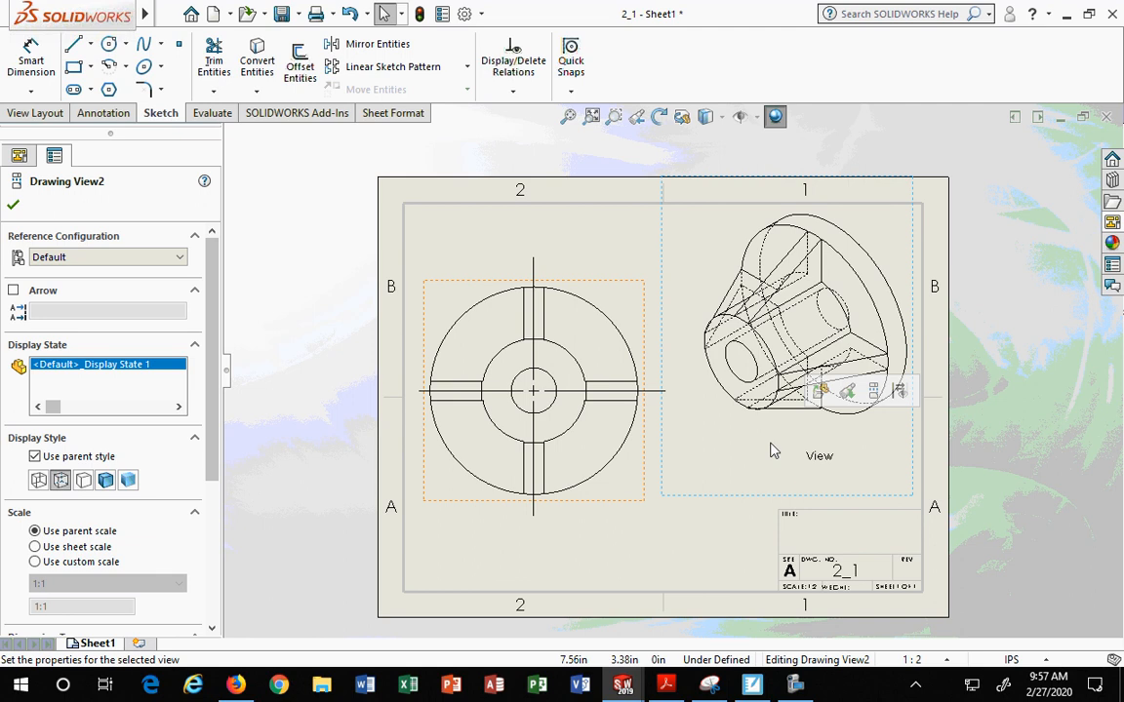
pyautogui.moveTo(211, 363); pyautogui.dragTo(210, 444)
pyautogui.click(84, 347)
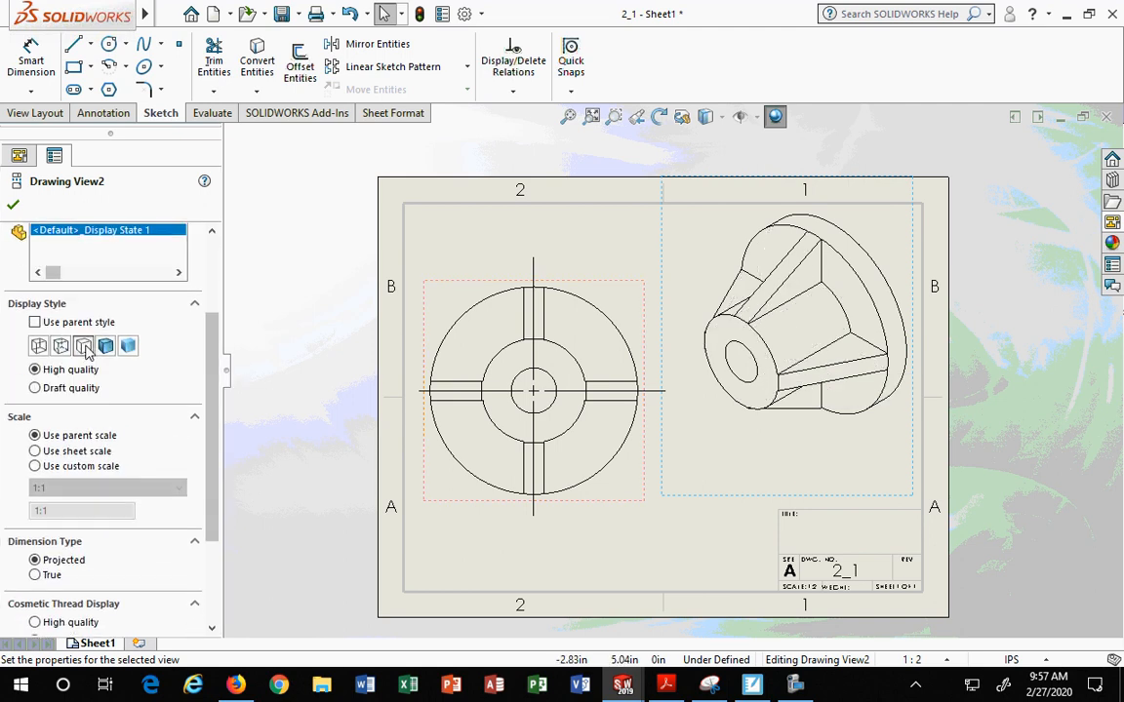
pyautogui.click(36, 323)
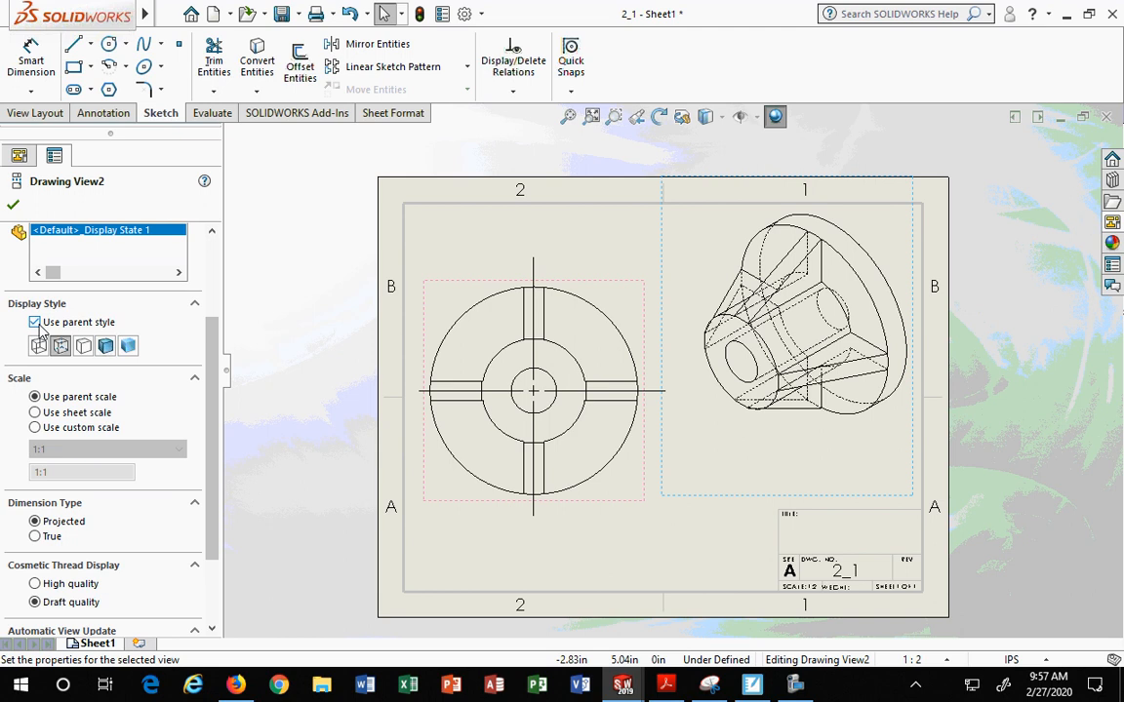
pyautogui.click(36, 323)
pyautogui.click(36, 323)
pyautogui.click(36, 322)
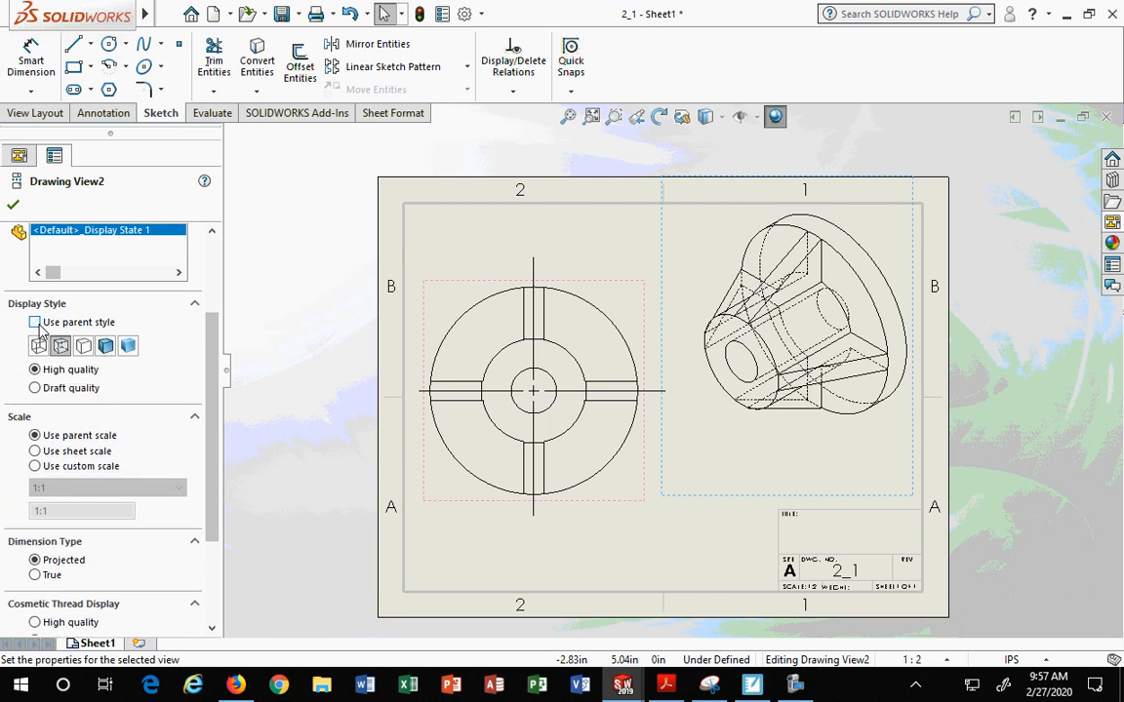
pyautogui.click(84, 350)
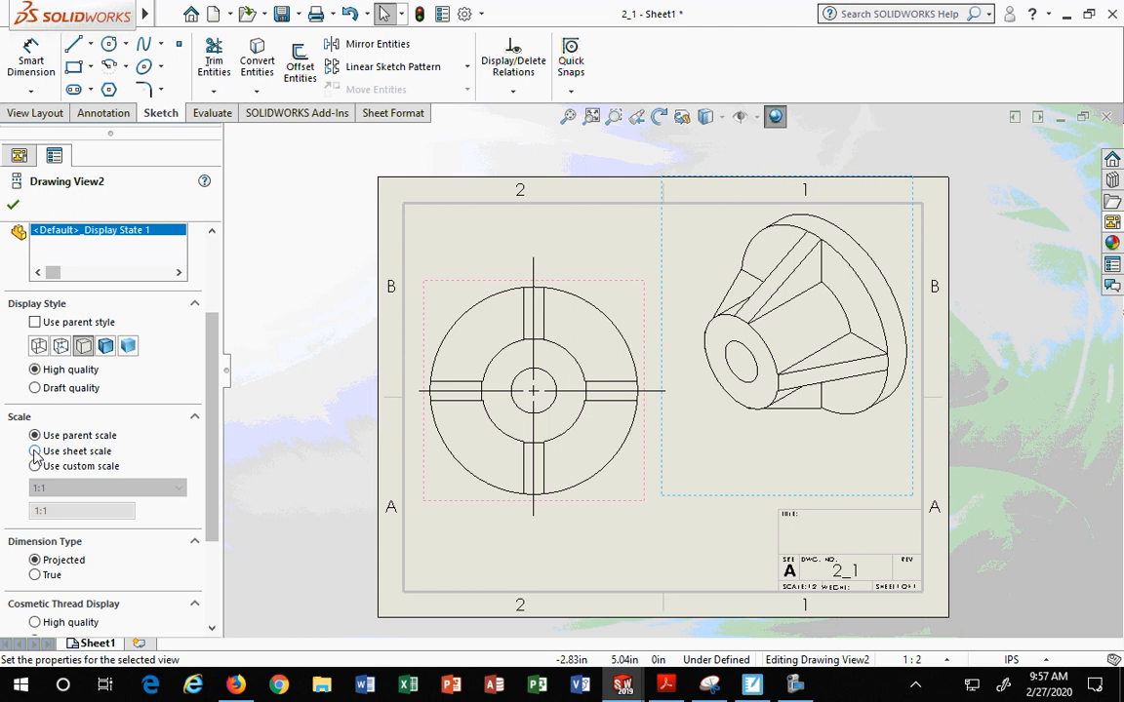
pyautogui.click(35, 452)
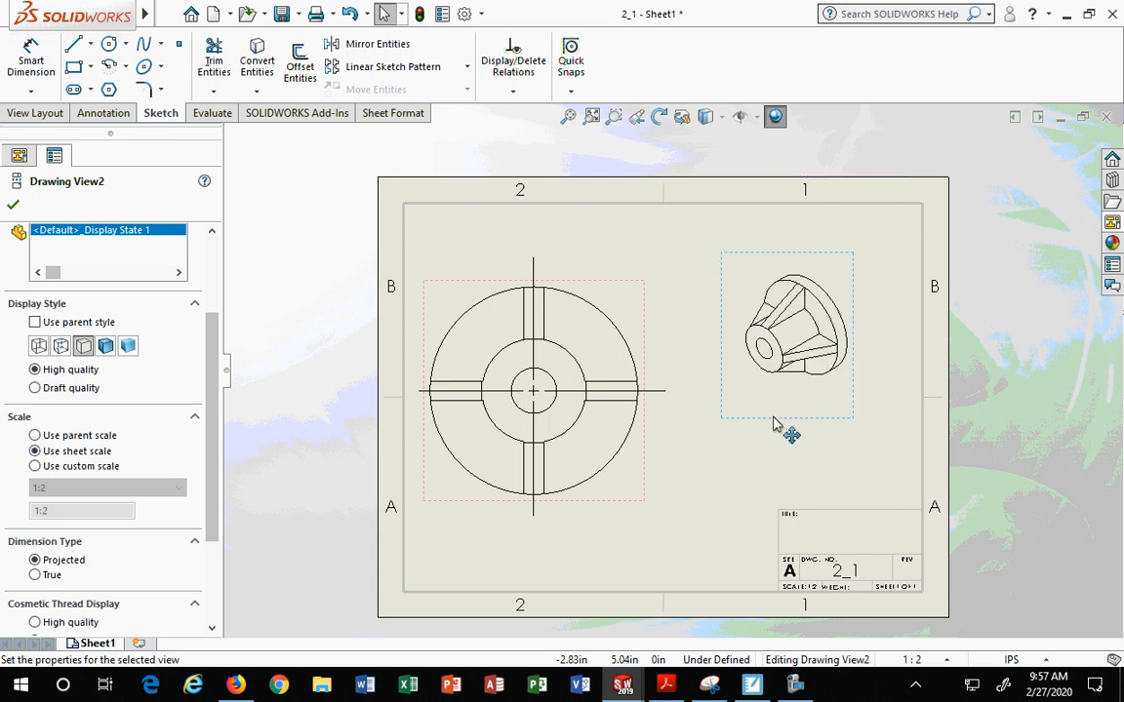
# Reposition the isometric view in the sheet's upper-right corner and shift the front view slightly down and right.
pyautogui.moveTo(778, 426)
pyautogui.mouseDown()
pyautogui.moveTo(834, 363)
pyautogui.moveTo(826, 368)
pyautogui.mouseUp()
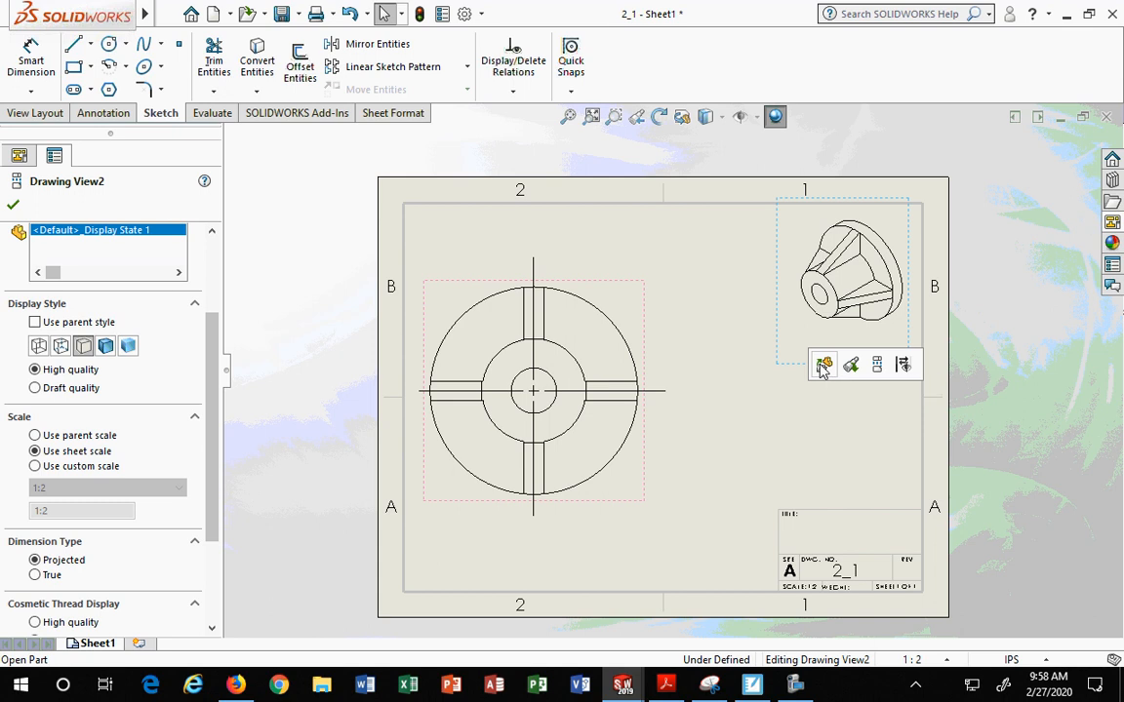
pyautogui.moveTo(610, 509)
pyautogui.mouseDown()
pyautogui.moveTo(617, 539)
pyautogui.moveTo(615, 524)
pyautogui.mouseUp()
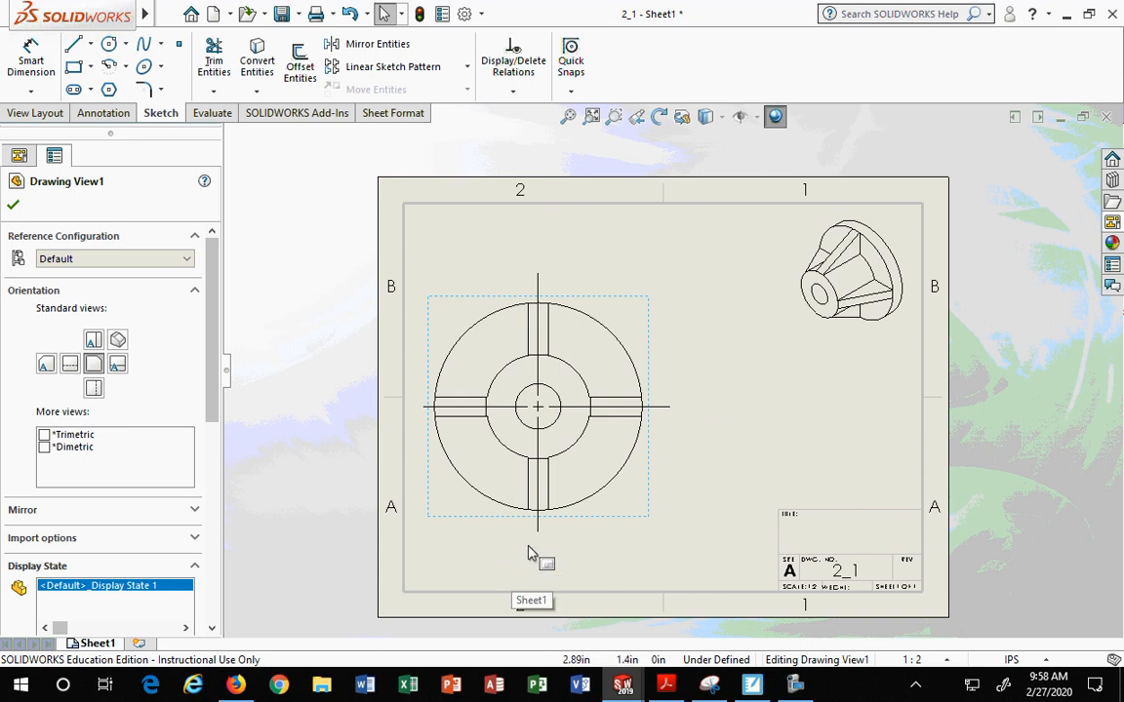
pyautogui.click(602, 519)
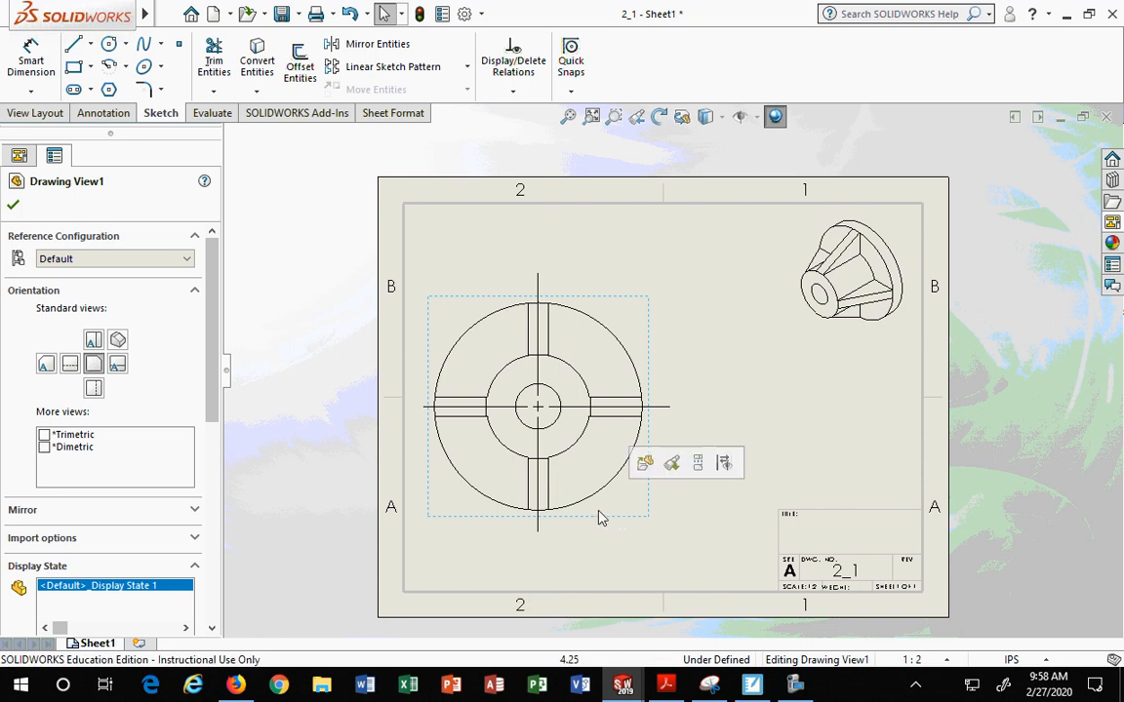
pyautogui.click(12, 206)
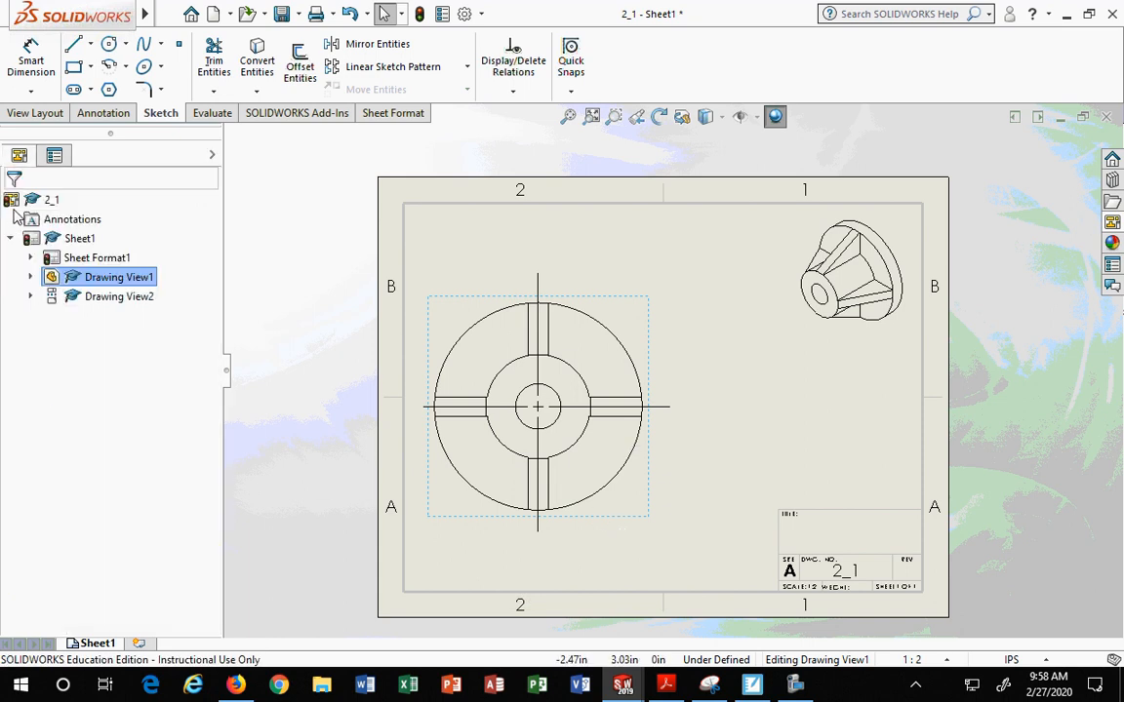
pyautogui.click(626, 316)
pyautogui.click(792, 278)
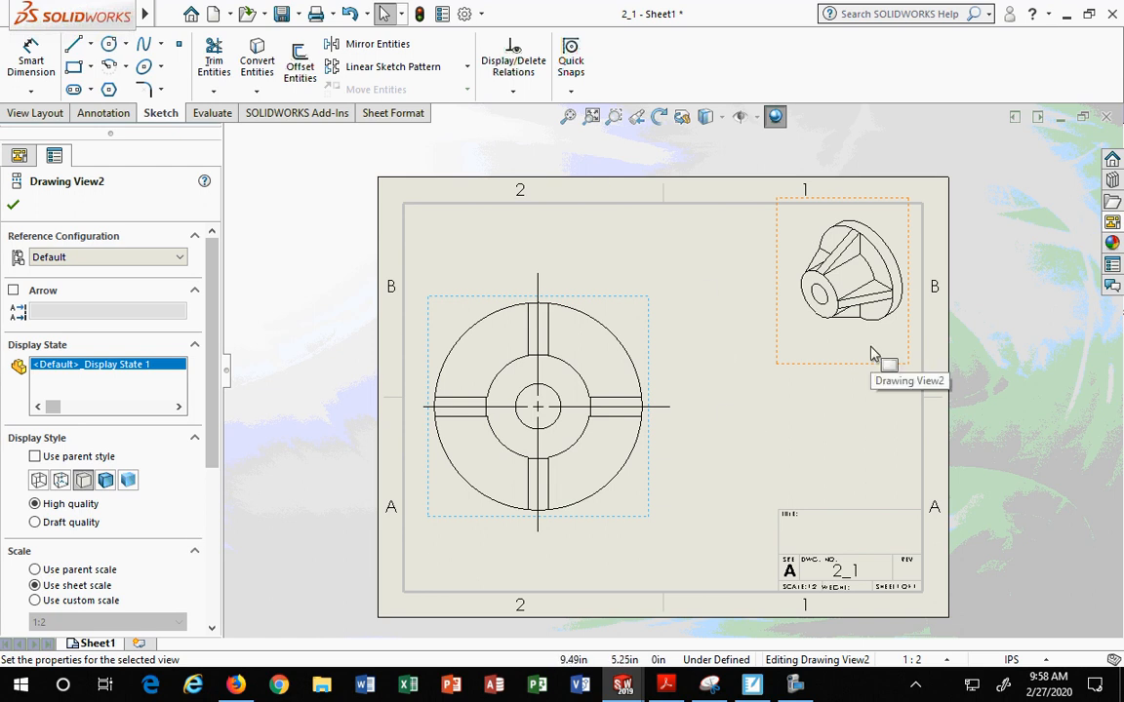
pyautogui.click(632, 327)
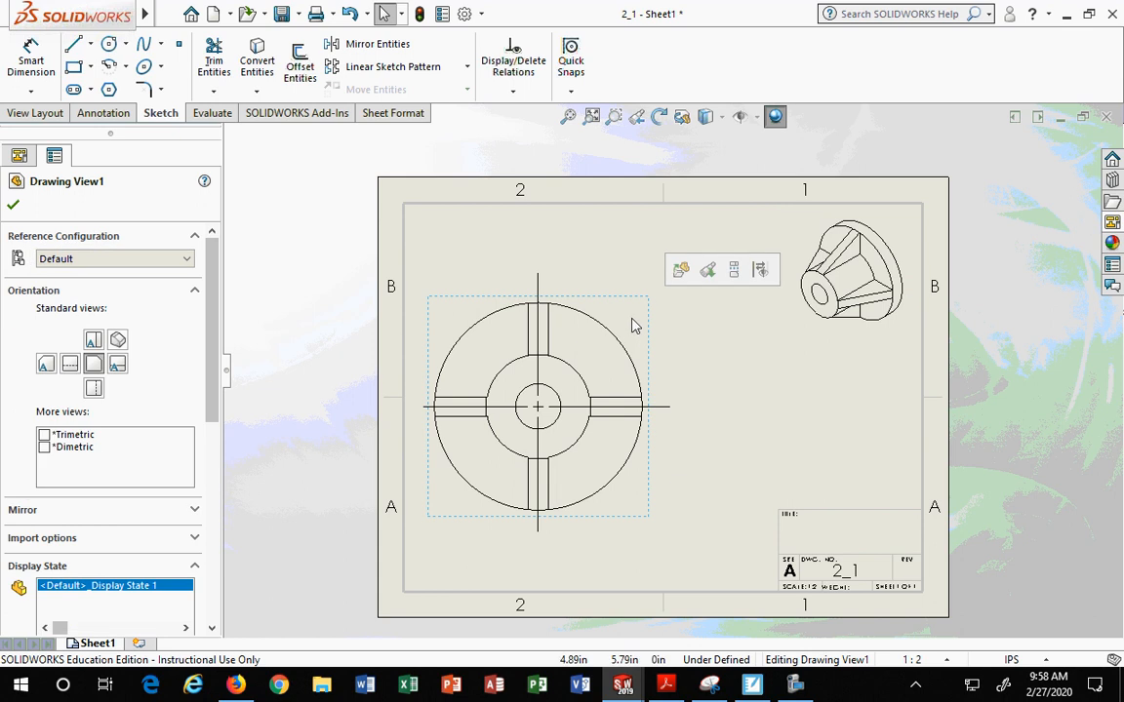
pyautogui.moveTo(806, 366)
pyautogui.mouseDown()
pyautogui.moveTo(814, 357)
pyautogui.moveTo(792, 357)
pyautogui.mouseUp()
pyautogui.click(313, 198)
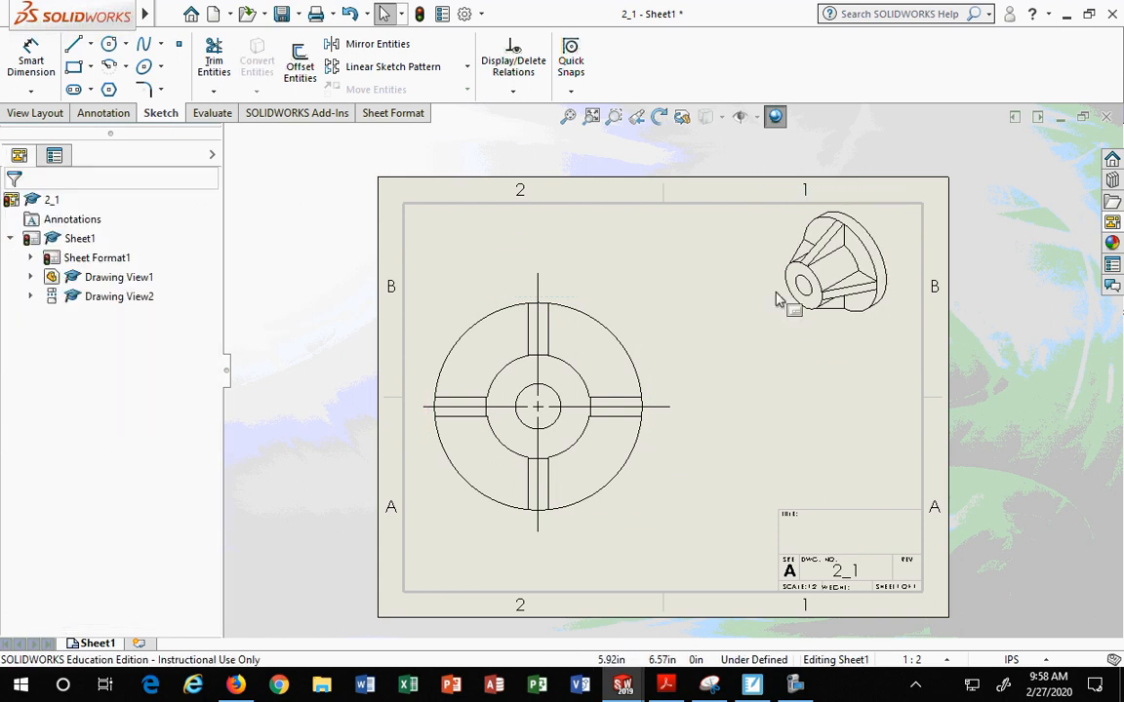
# Set the isometric view to a custom scale of 1:2 and move it slightly down from the sheet's upper border.
pyautogui.click(861, 356)
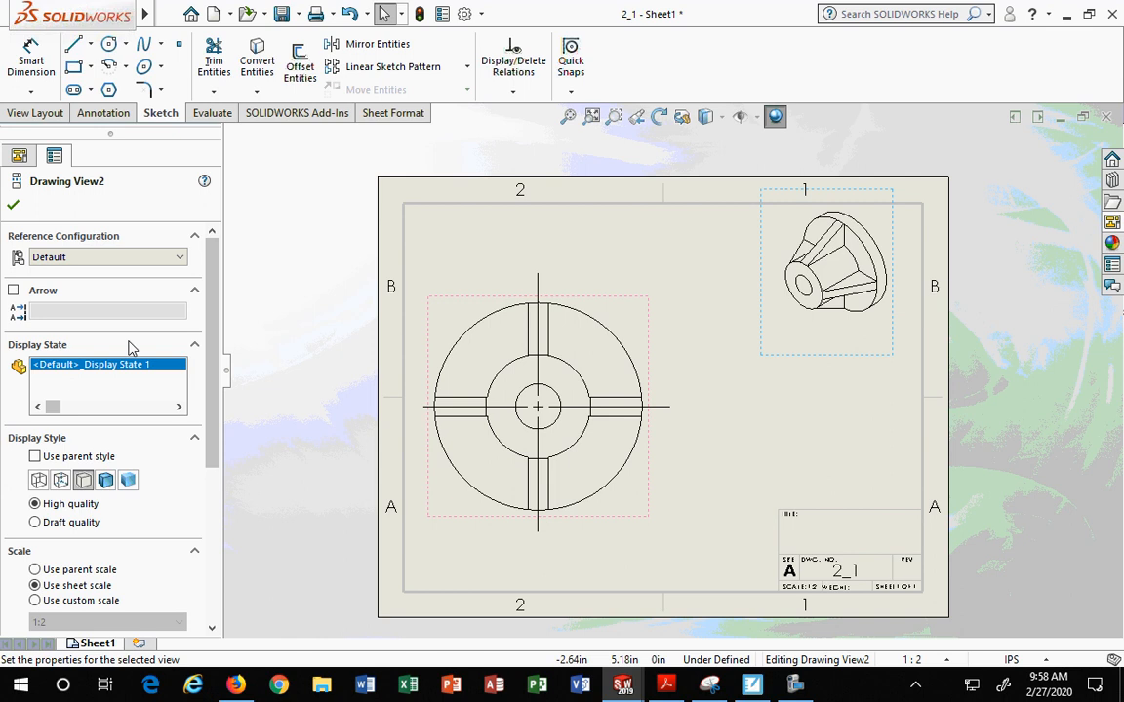
pyautogui.moveTo(207, 317)
pyautogui.mouseDown()
pyautogui.moveTo(219, 489)
pyautogui.moveTo(224, 434)
pyautogui.mouseUp()
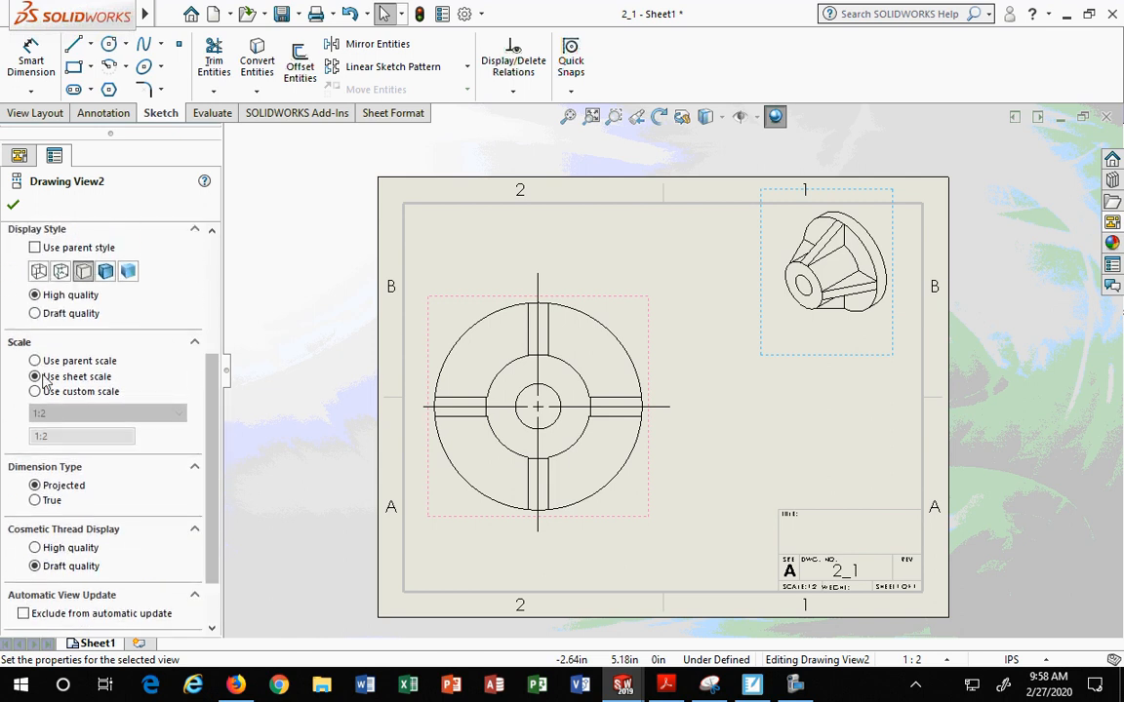
pyautogui.scroll(3, 58, 391)
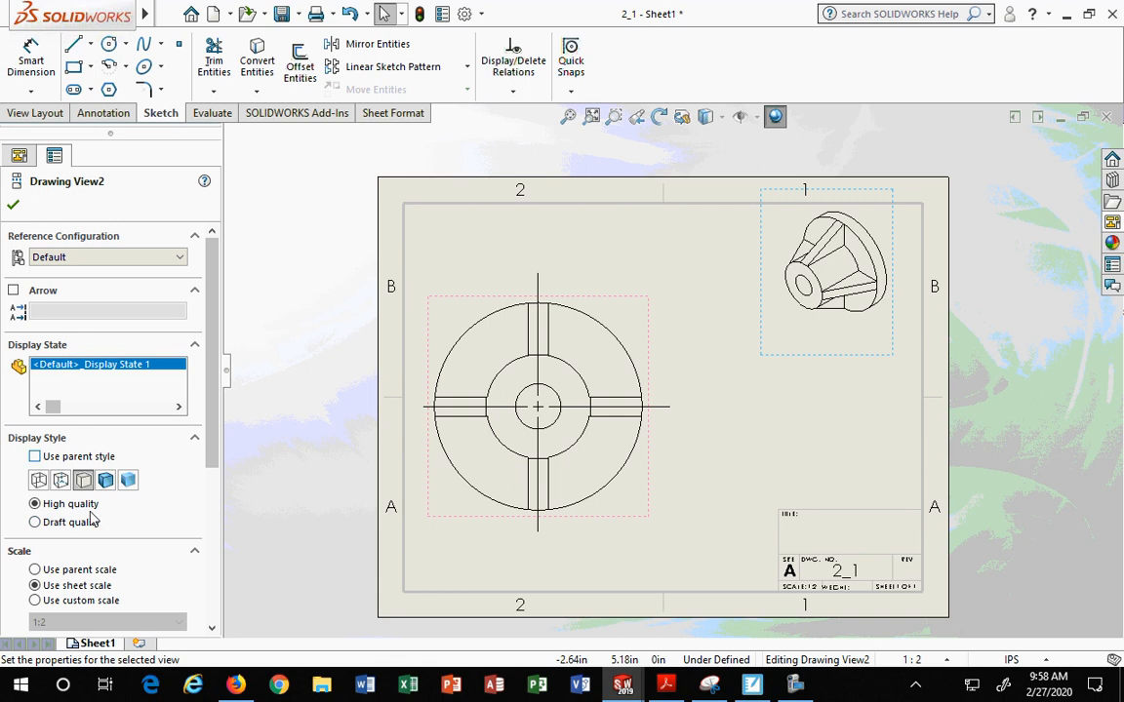
pyautogui.scroll(-2, 83, 468)
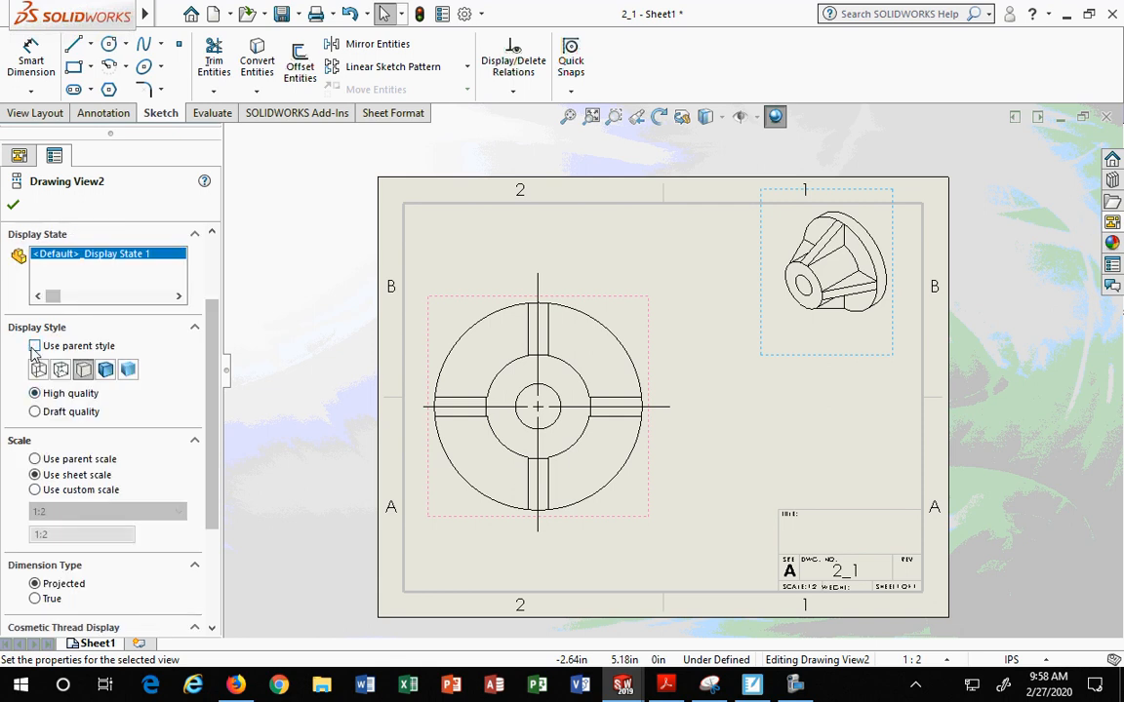
pyautogui.scroll(-2, 34, 351)
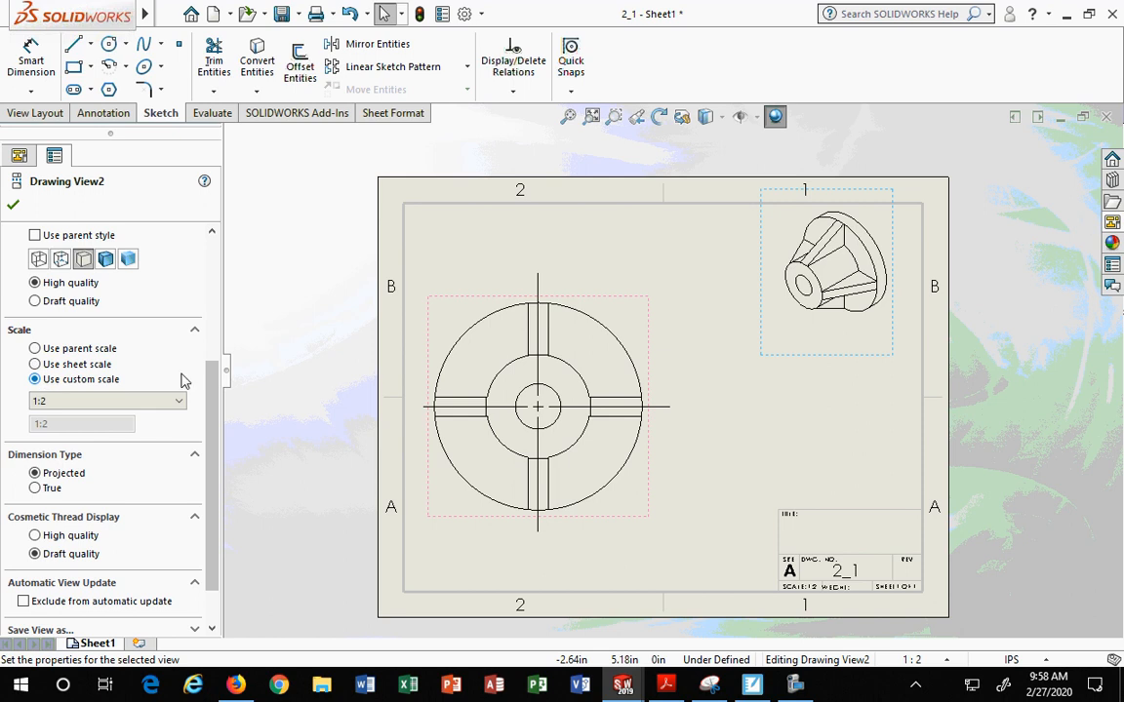
pyautogui.moveTo(779, 353)
pyautogui.mouseDown()
pyautogui.moveTo(791, 354)
pyautogui.moveTo(776, 375)
pyautogui.mouseUp()
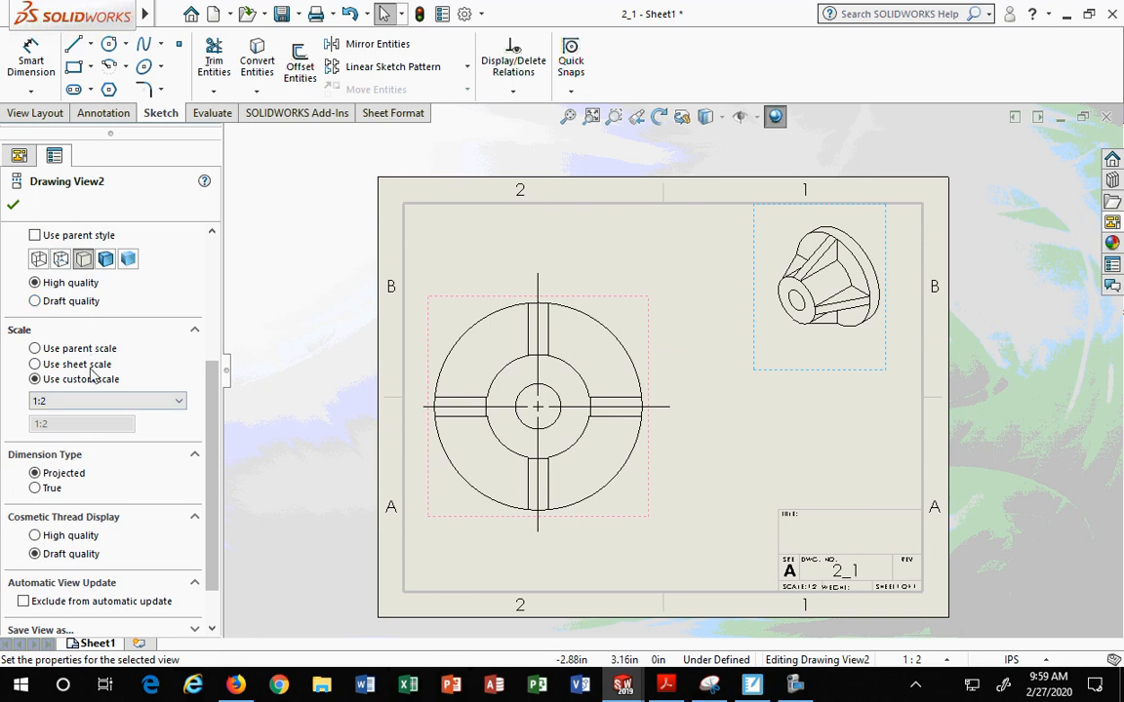
pyautogui.click(13, 206)
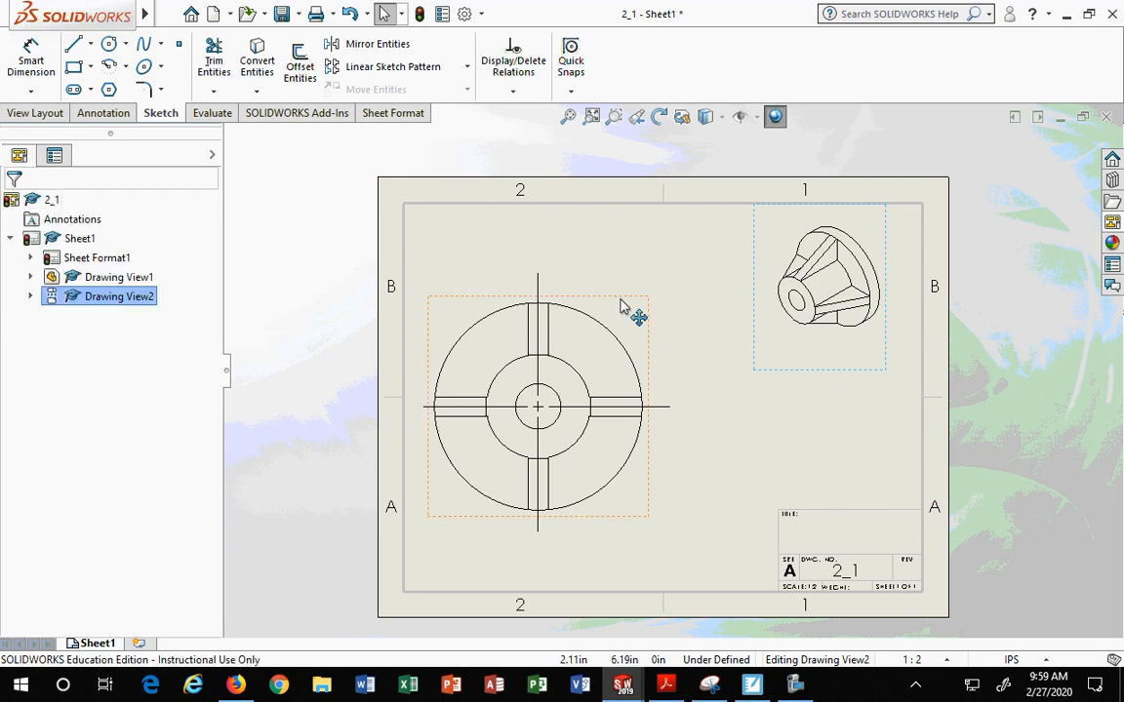
# Move the isometric view further into the sheet's upper-right corner and nudge the front view slightly down and right.
pyautogui.click(823, 372)
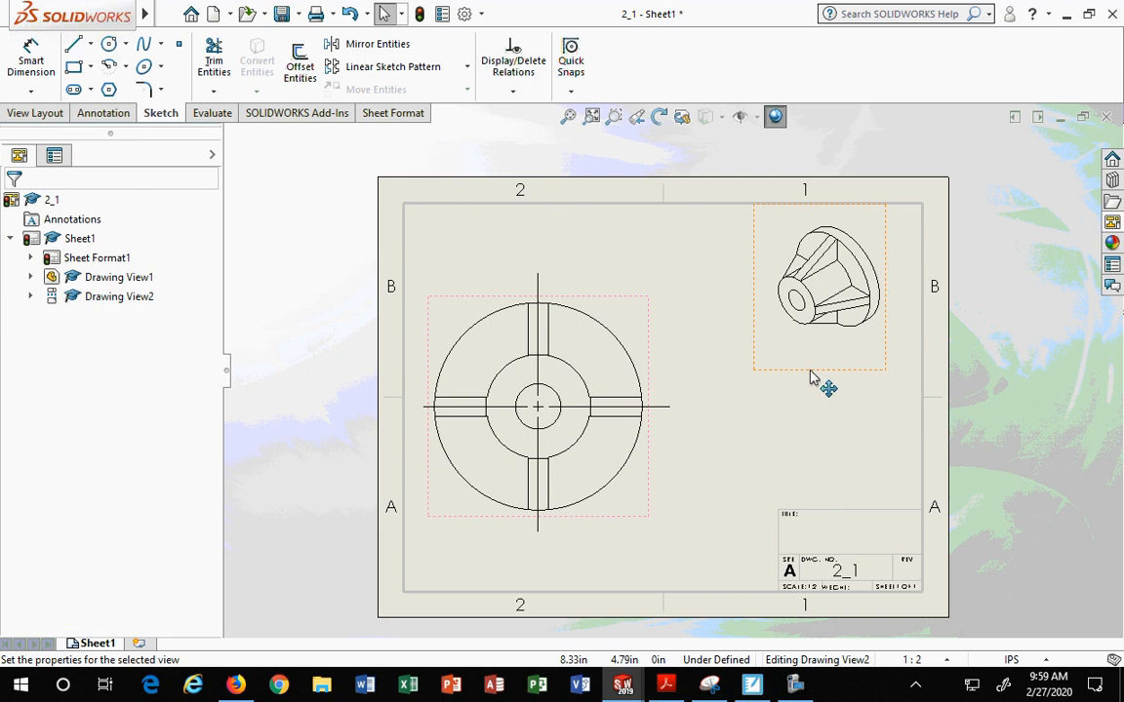
pyautogui.moveTo(816, 381)
pyautogui.mouseDown()
pyautogui.moveTo(868, 359)
pyautogui.moveTo(836, 367)
pyautogui.mouseUp()
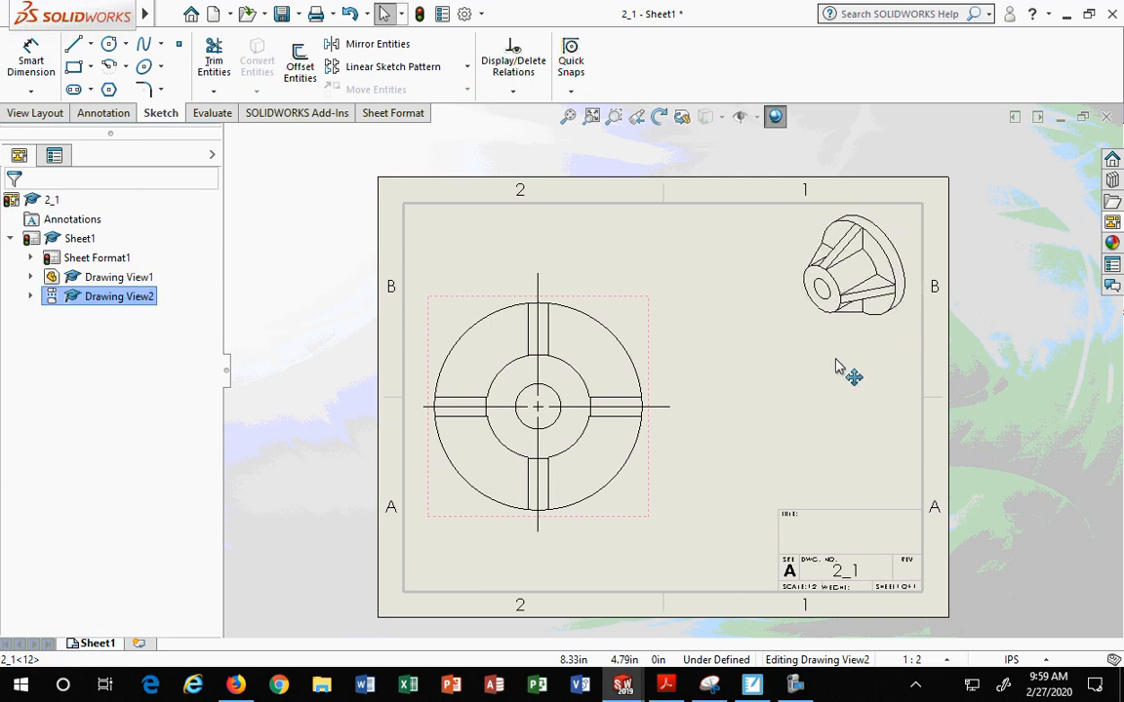
pyautogui.click(845, 259)
pyautogui.moveTo(640, 306)
pyautogui.mouseDown()
pyautogui.moveTo(646, 293)
pyautogui.moveTo(653, 313)
pyautogui.mouseUp()
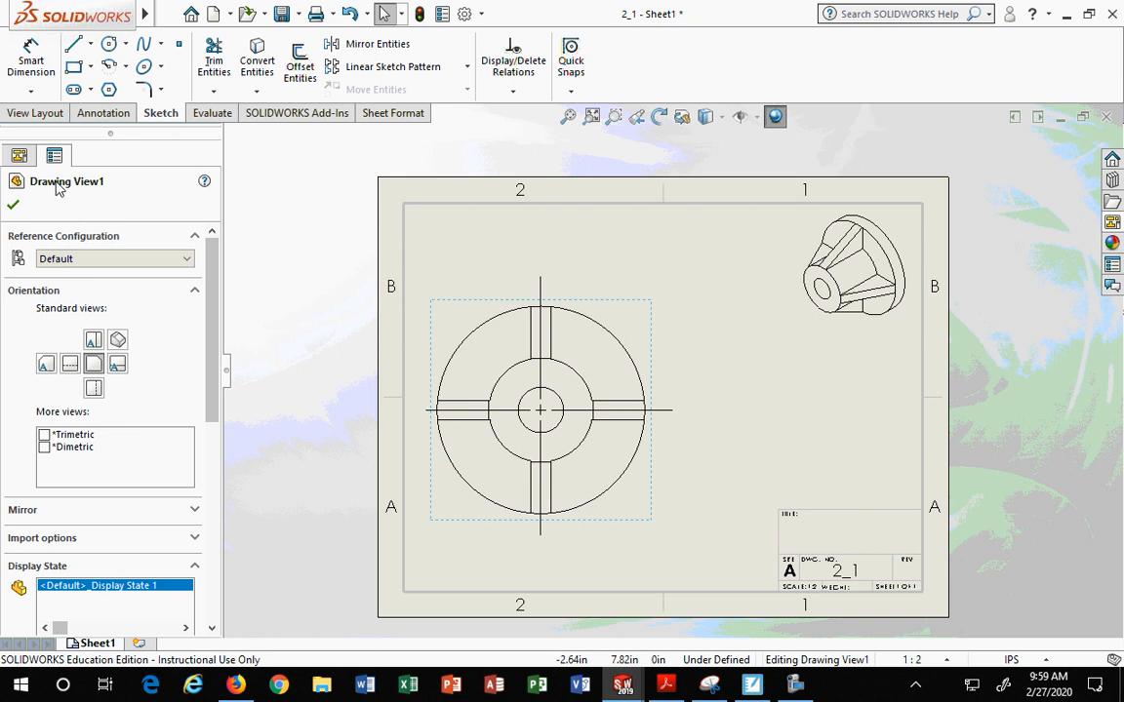
# Create a section view of the front view using a vertical cutting line through the centre of the hub's bore.
pyautogui.click(36, 113)
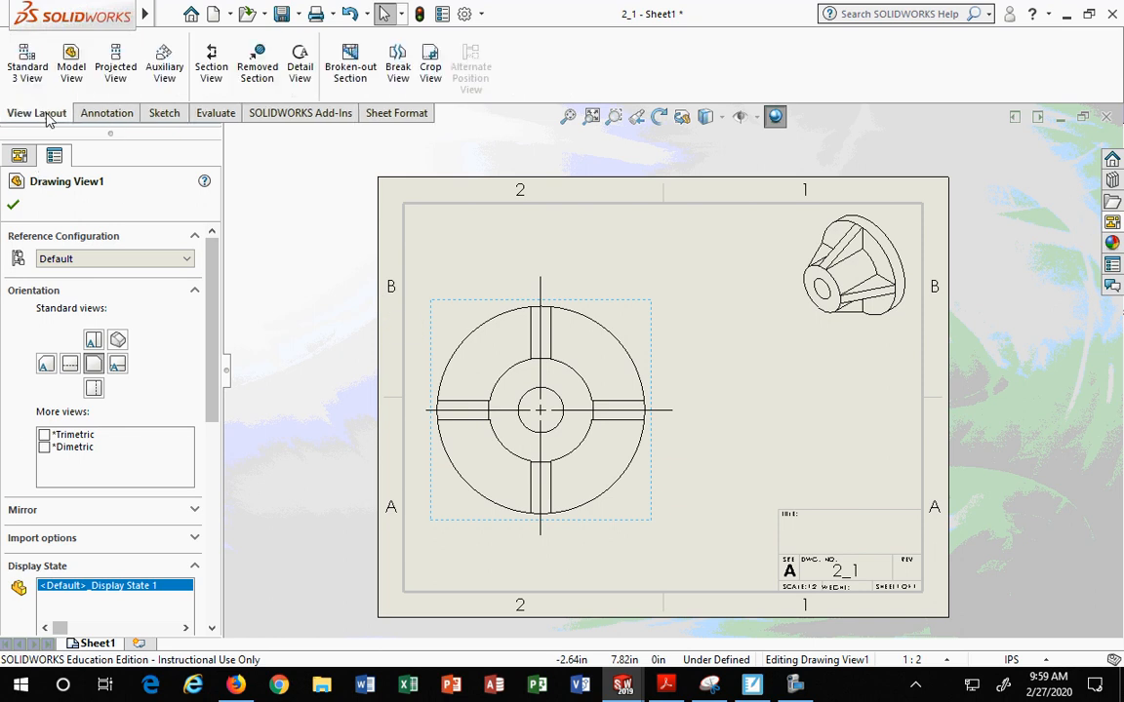
pyautogui.click(215, 70)
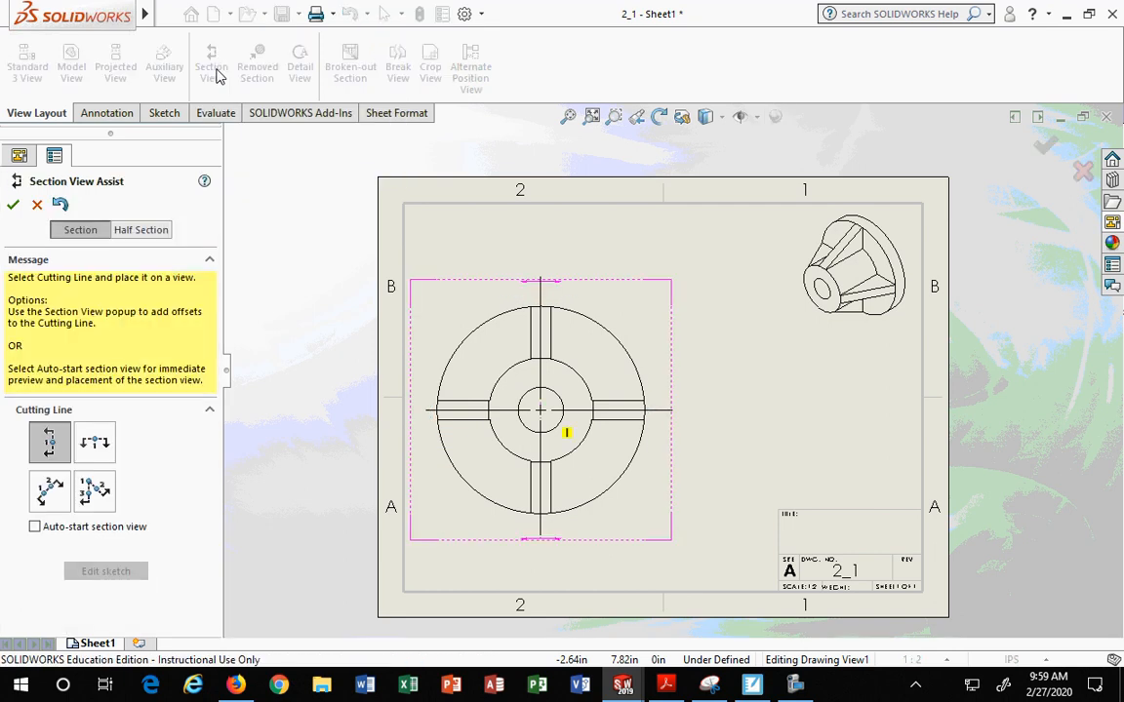
pyautogui.moveTo(224, 289); pyautogui.dragTo(253, 295)
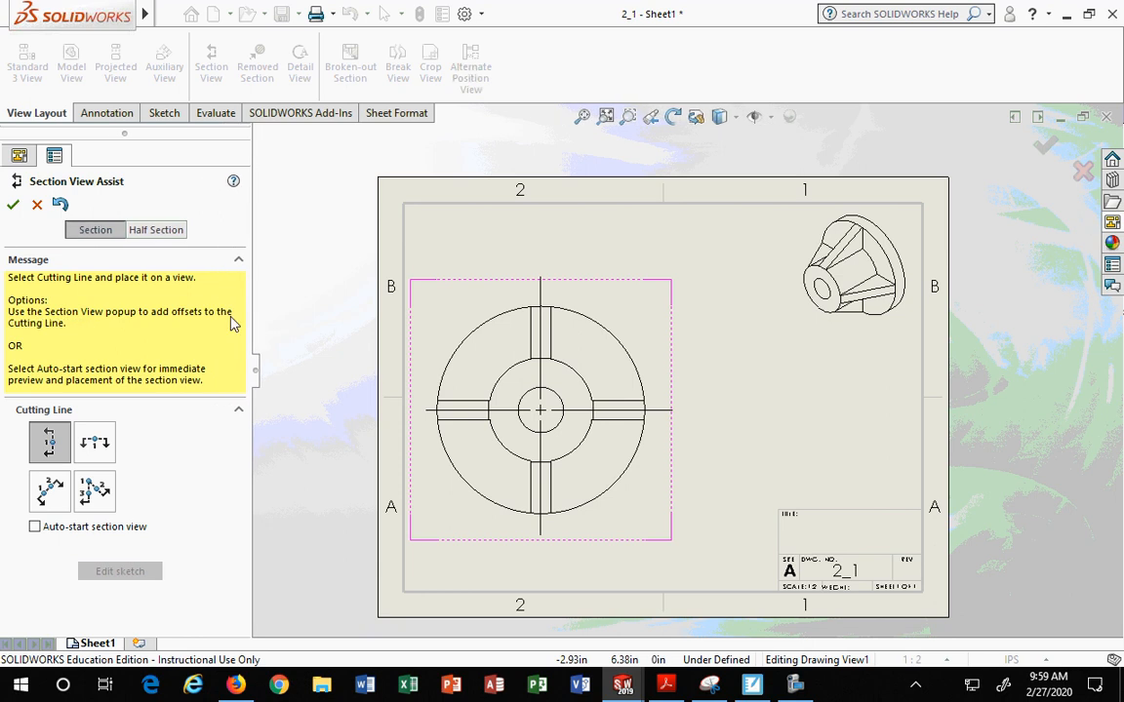
pyautogui.click(51, 439)
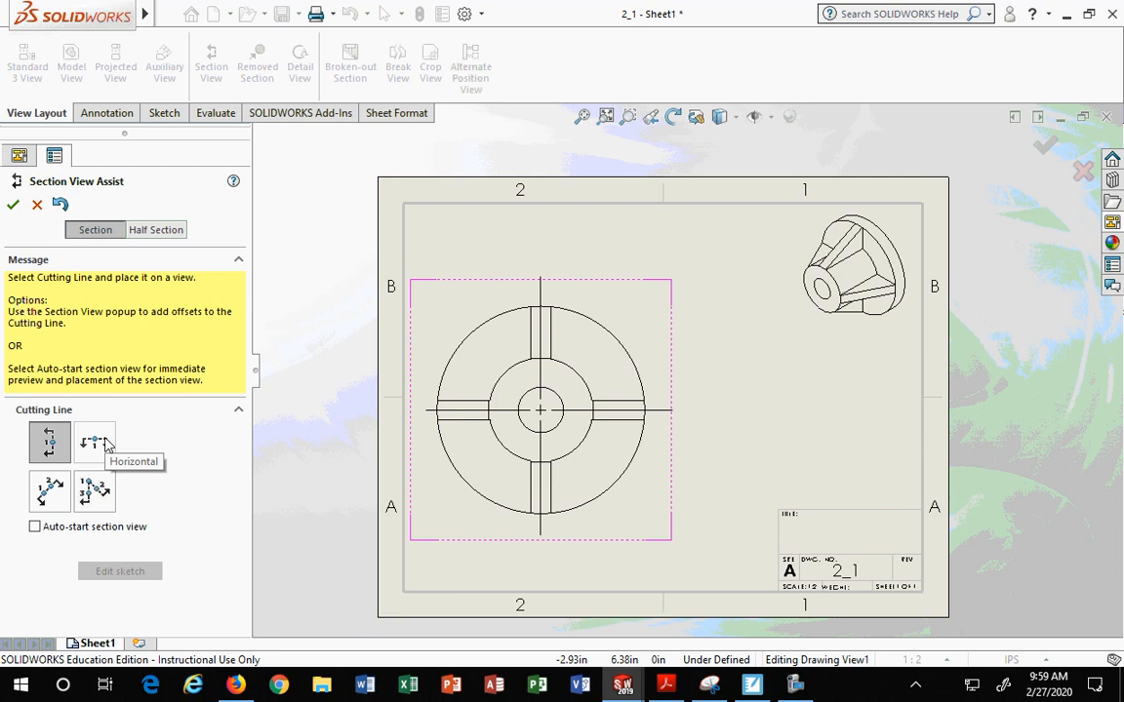
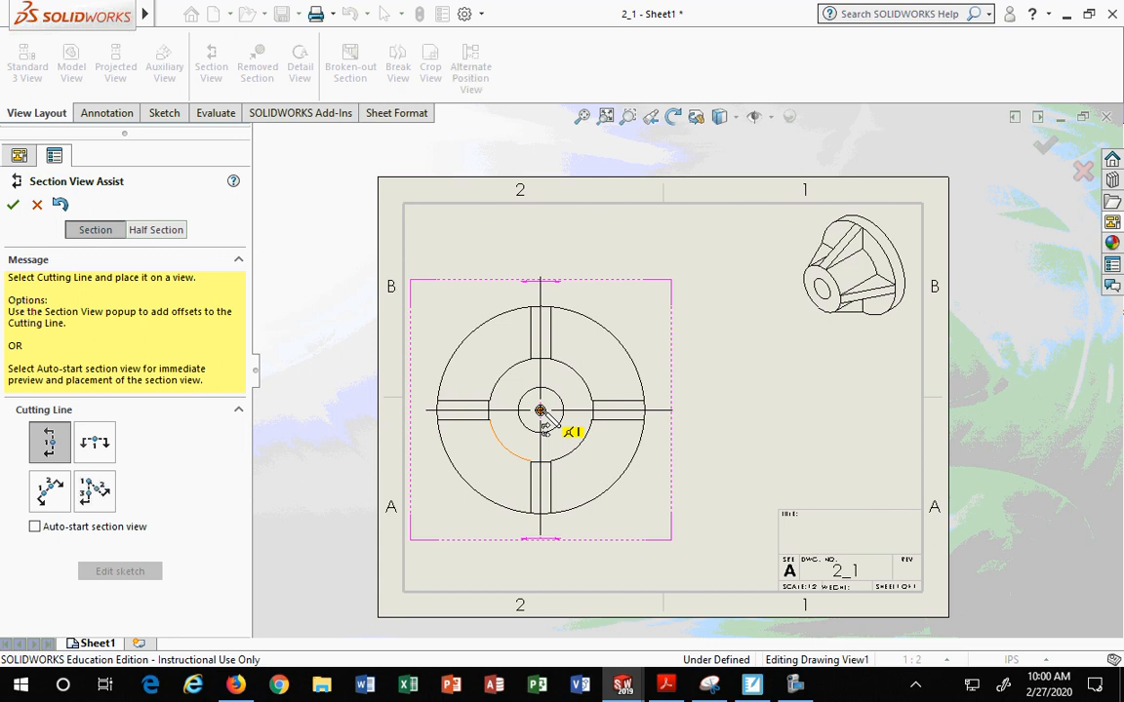
pyautogui.click(540, 410)
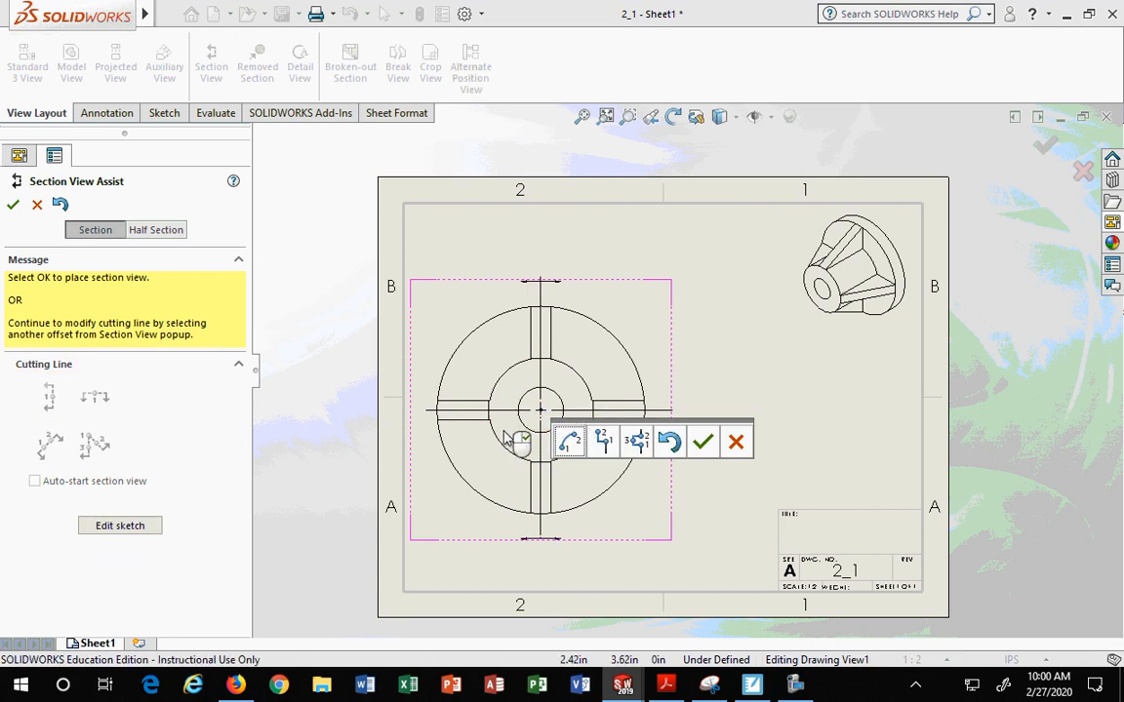
pyautogui.click(704, 443)
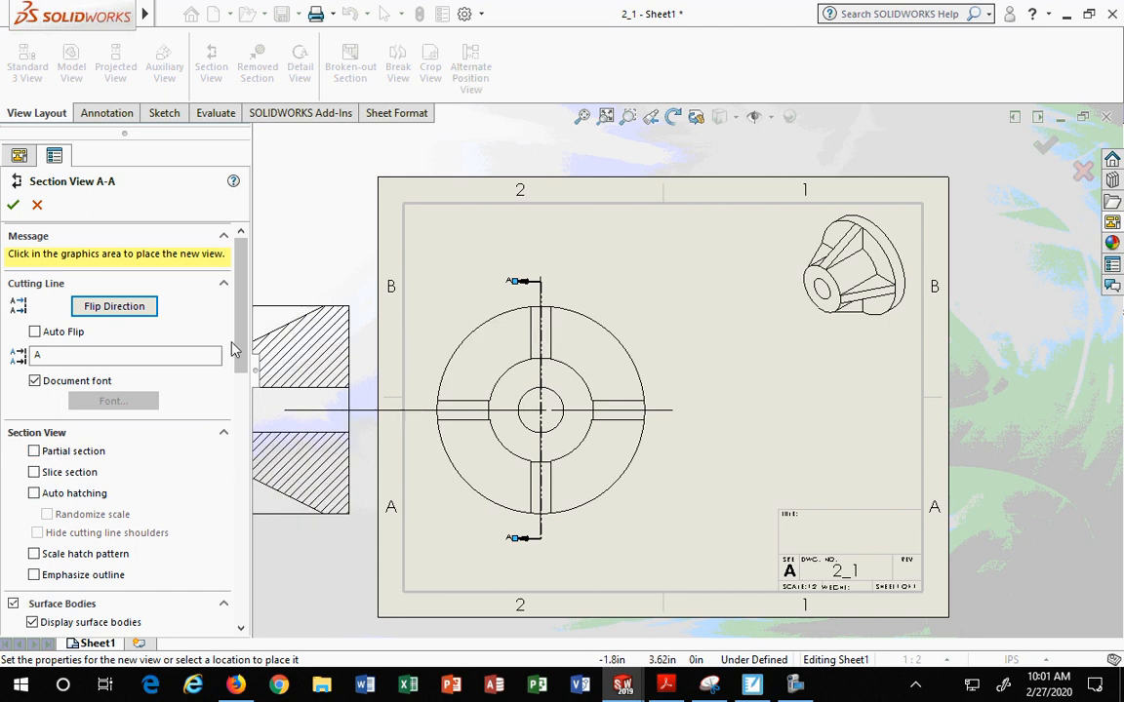
# Enable partial section, slice section, auto hatching and randomized scale, and place the section view off the sheet beside the front view.
pyautogui.scroll(-3, 239, 365)
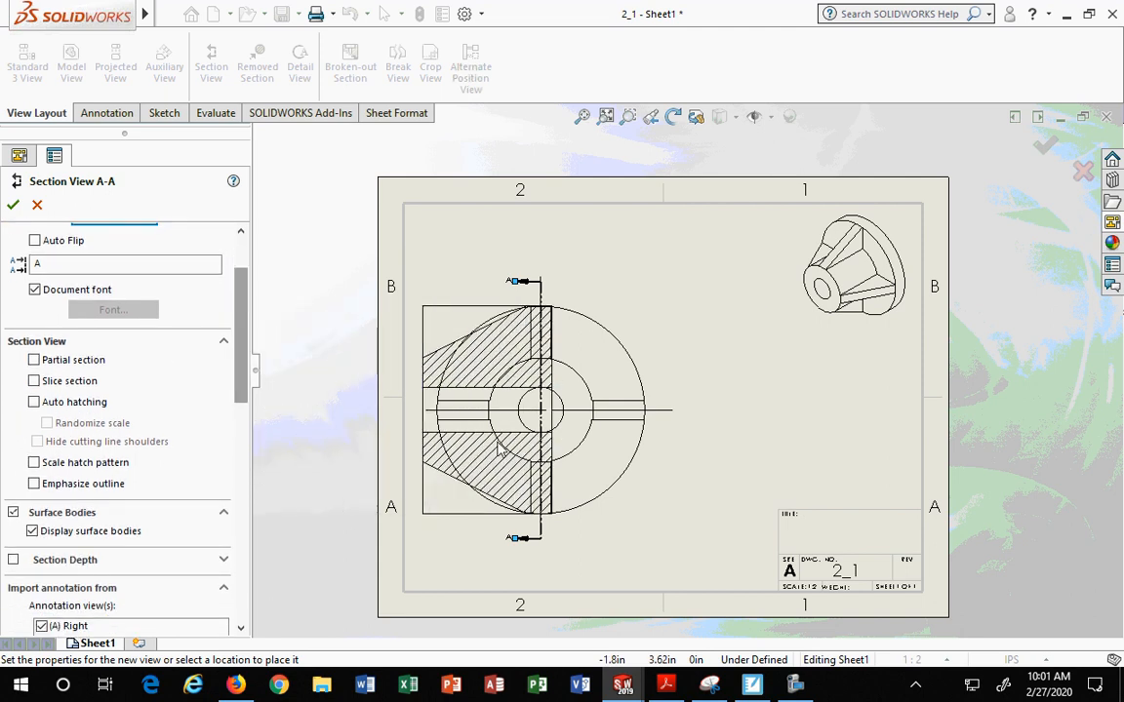
pyautogui.click(34, 360)
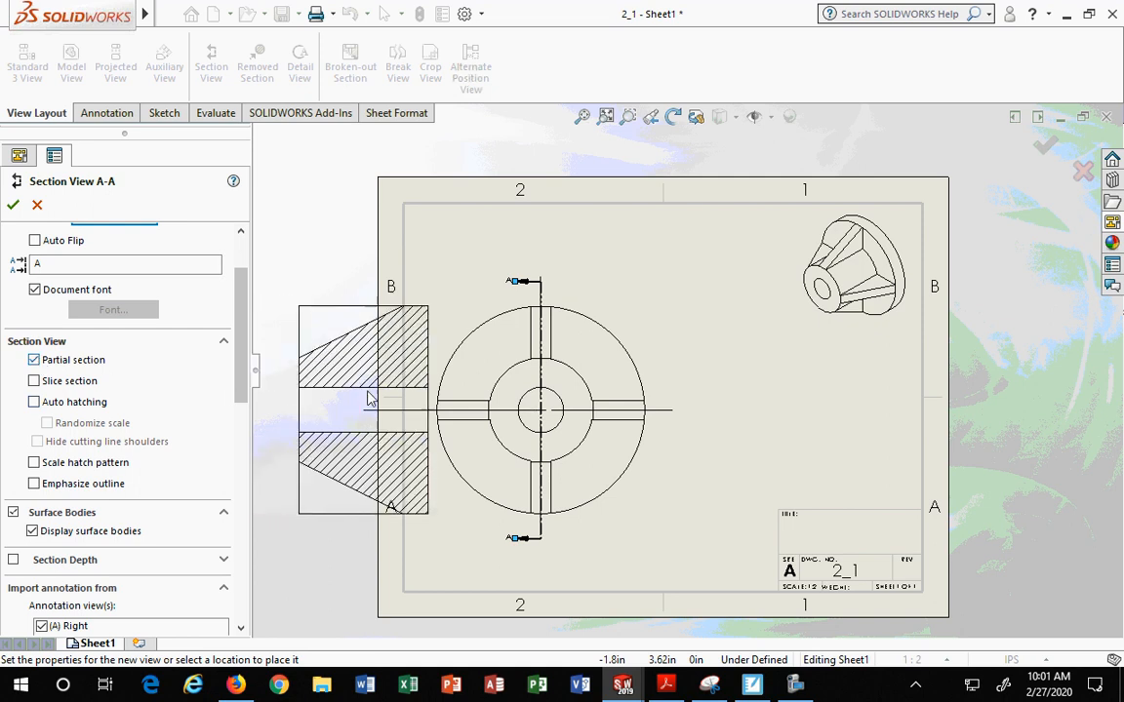
pyautogui.click(35, 381)
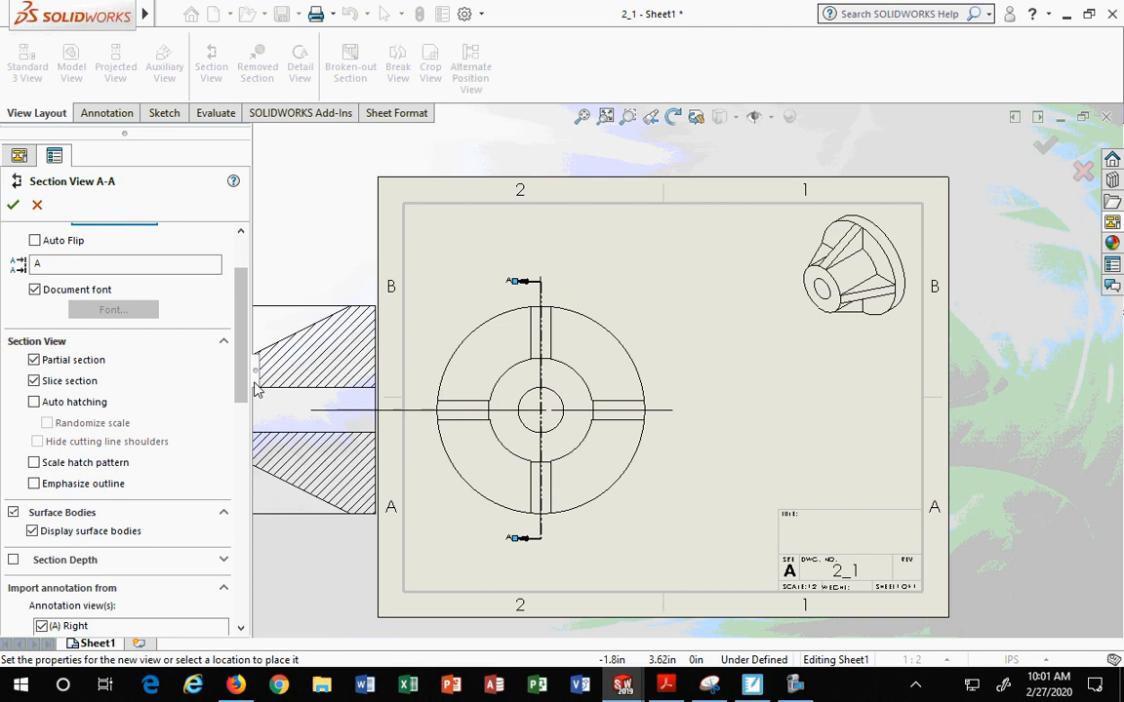
pyautogui.click(34, 402)
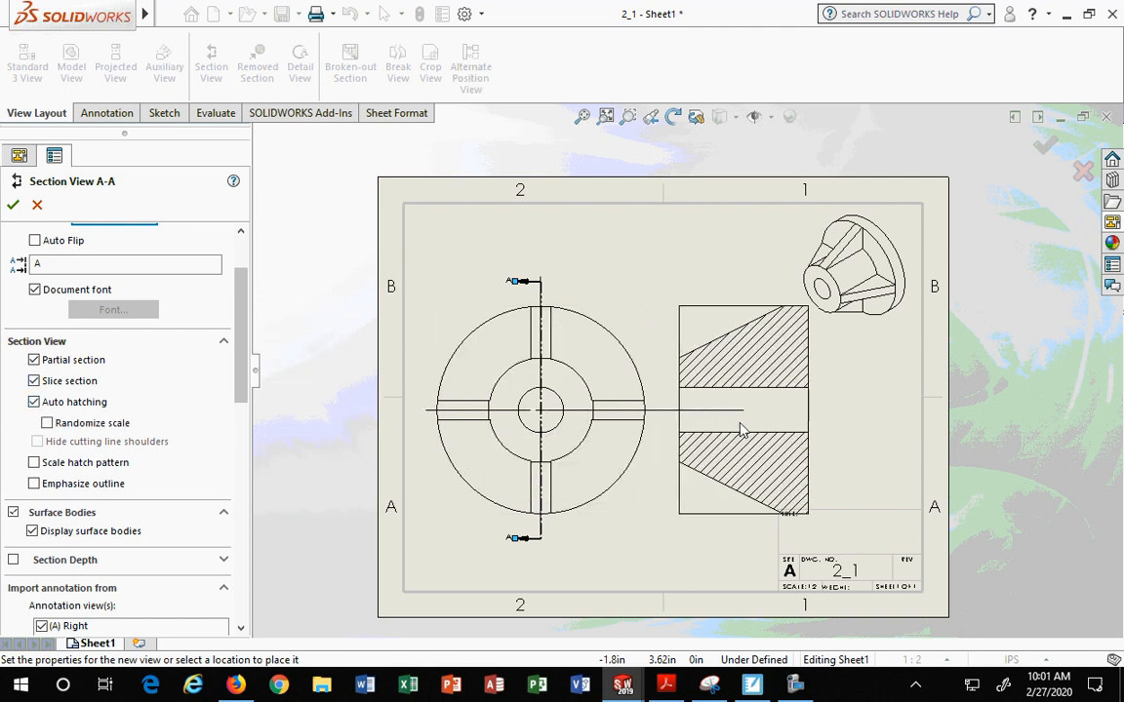
pyautogui.click(47, 423)
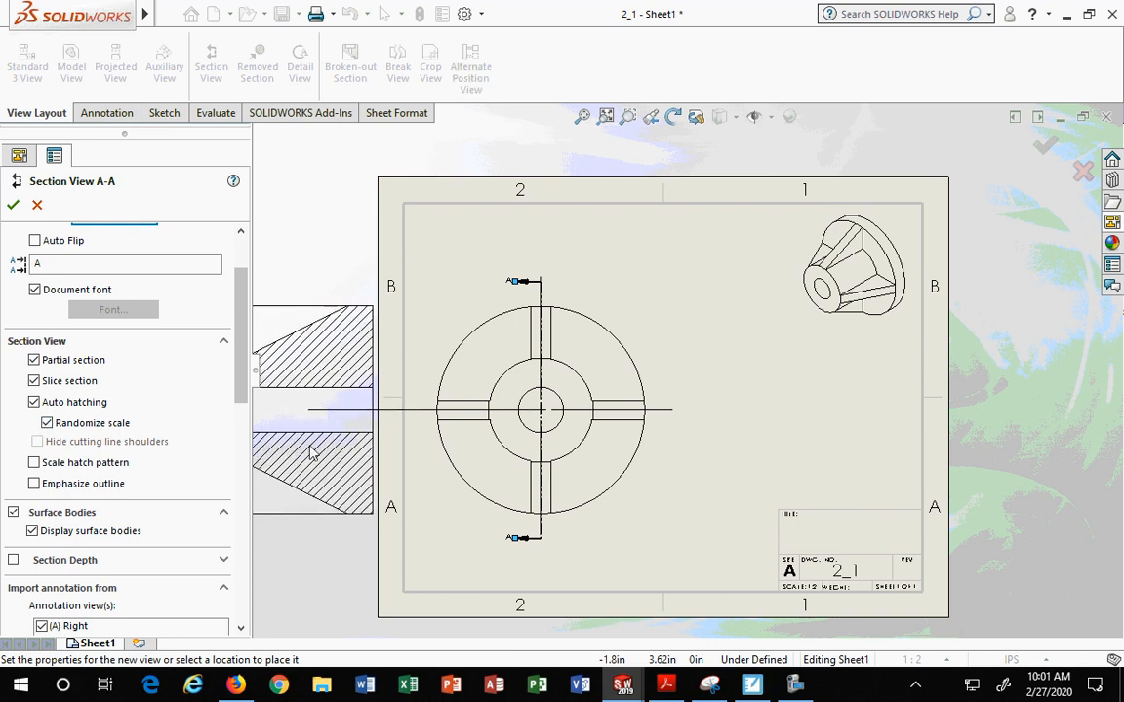
pyautogui.moveTo(313, 447); pyautogui.dragTo(486, 430, button='middle')
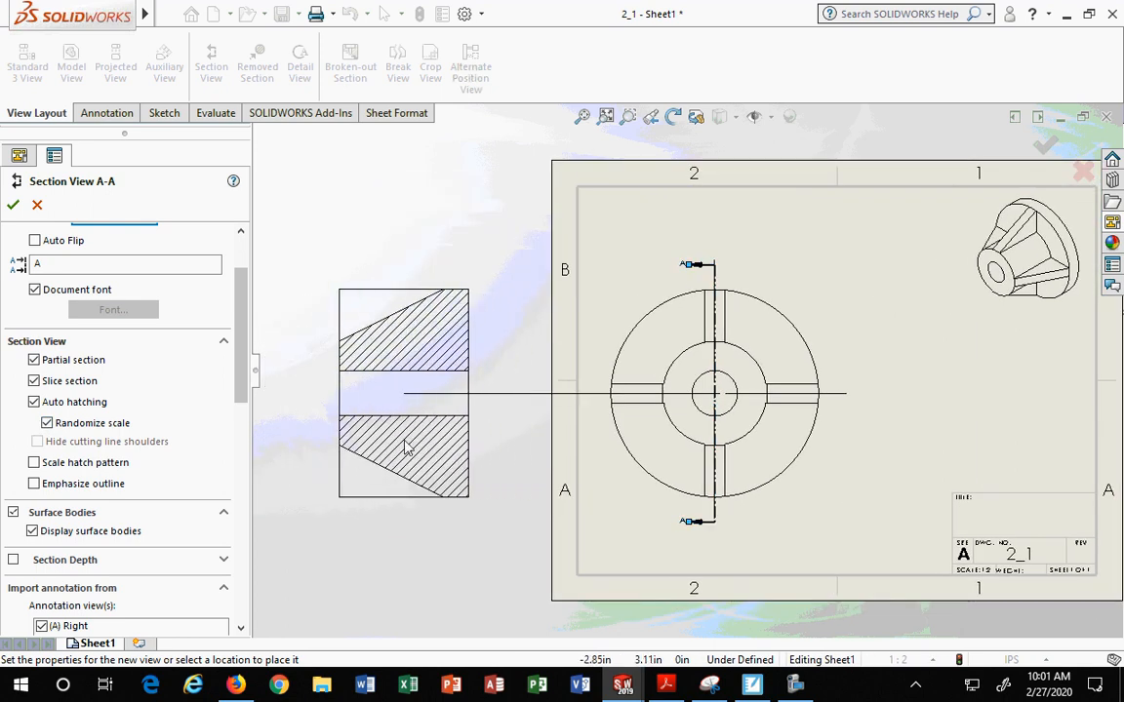
pyautogui.click(406, 446)
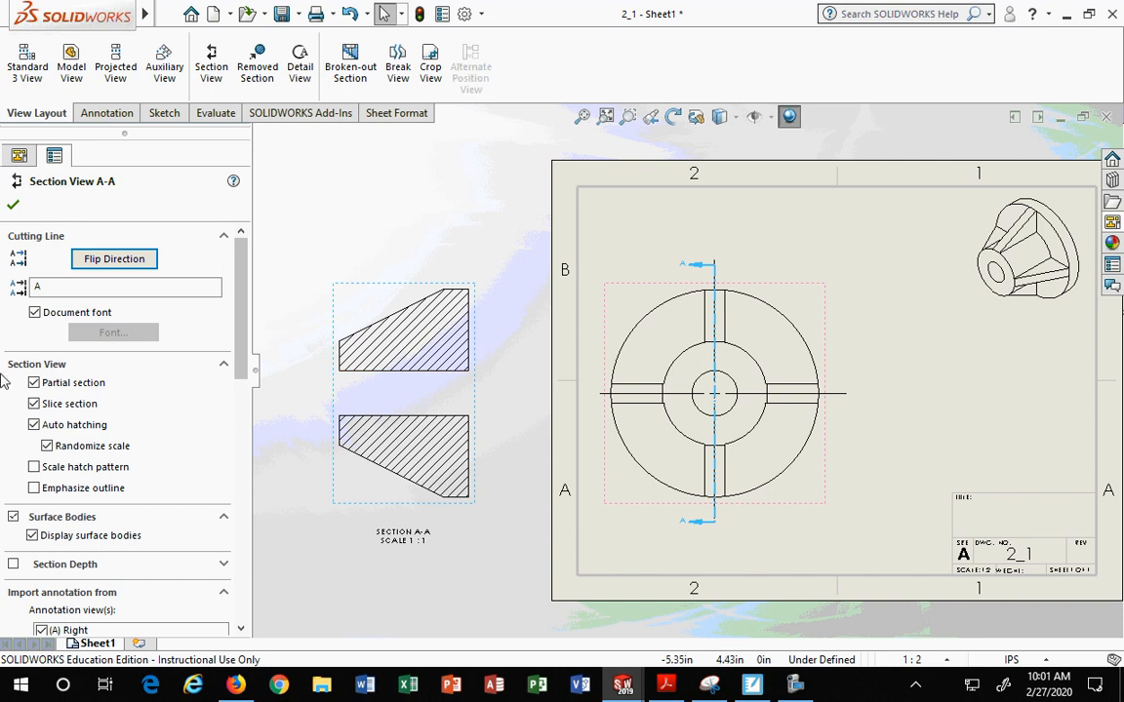
# Turn off partial section, slice section, auto hatching and surface bodies for the section view.
pyautogui.click(35, 402)
pyautogui.click(35, 424)
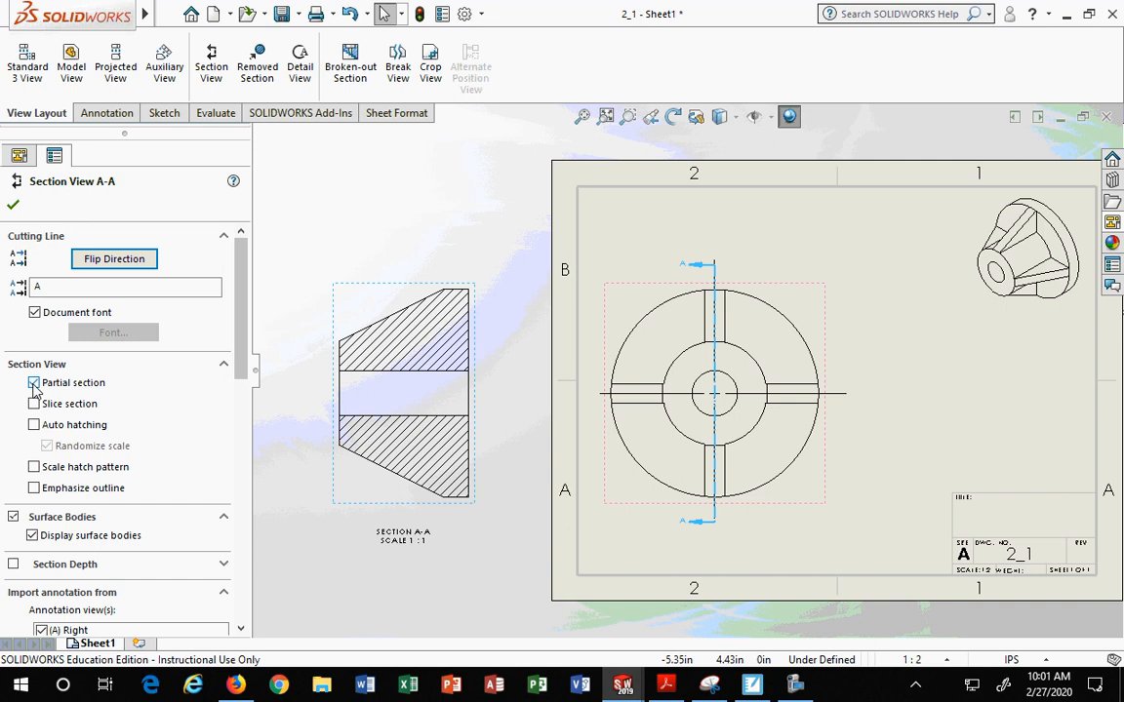
pyautogui.click(34, 403)
pyautogui.click(34, 404)
pyautogui.scroll(-5, 239, 361)
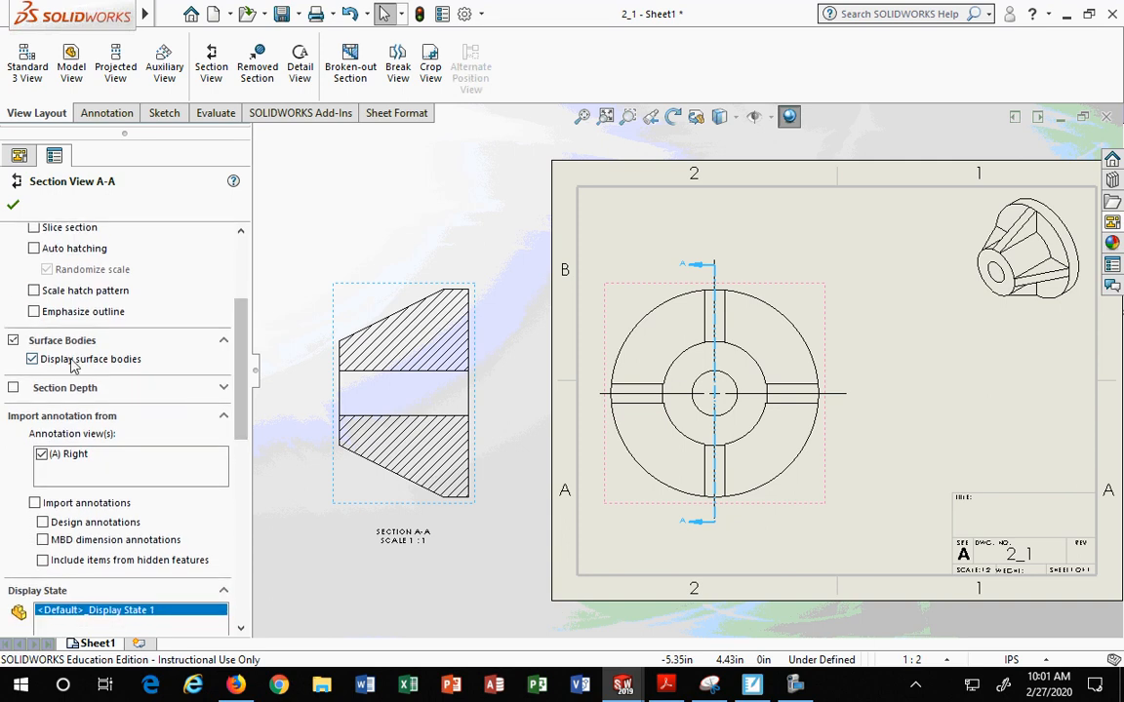
pyautogui.click(13, 340)
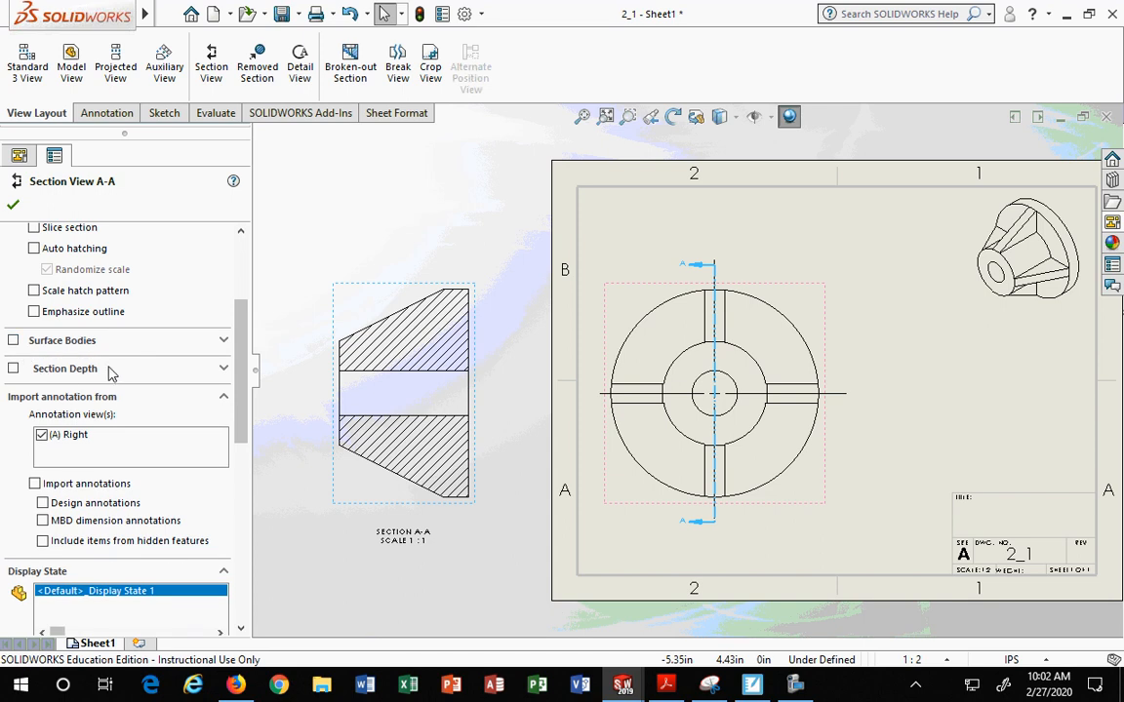
# Try a section depth of about 0.93 in on the section view with a preview, and turn section depth off again.
pyautogui.click(223, 371)
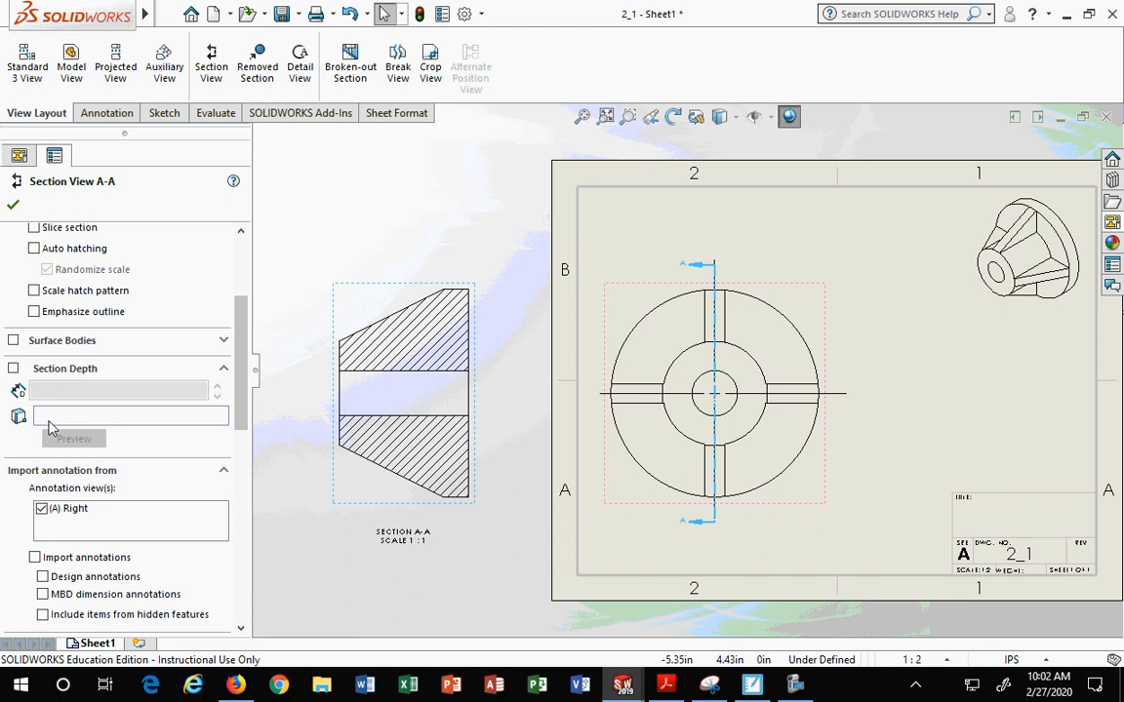
pyautogui.click(13, 368)
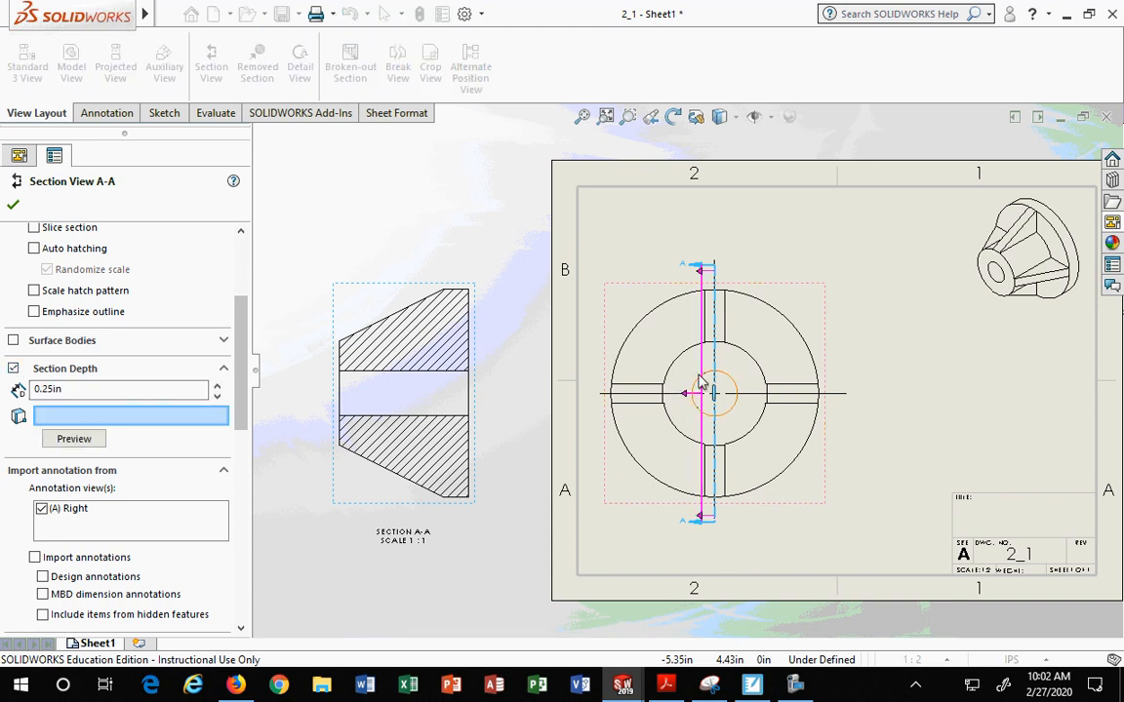
pyautogui.moveTo(701, 377); pyautogui.dragTo(668, 433)
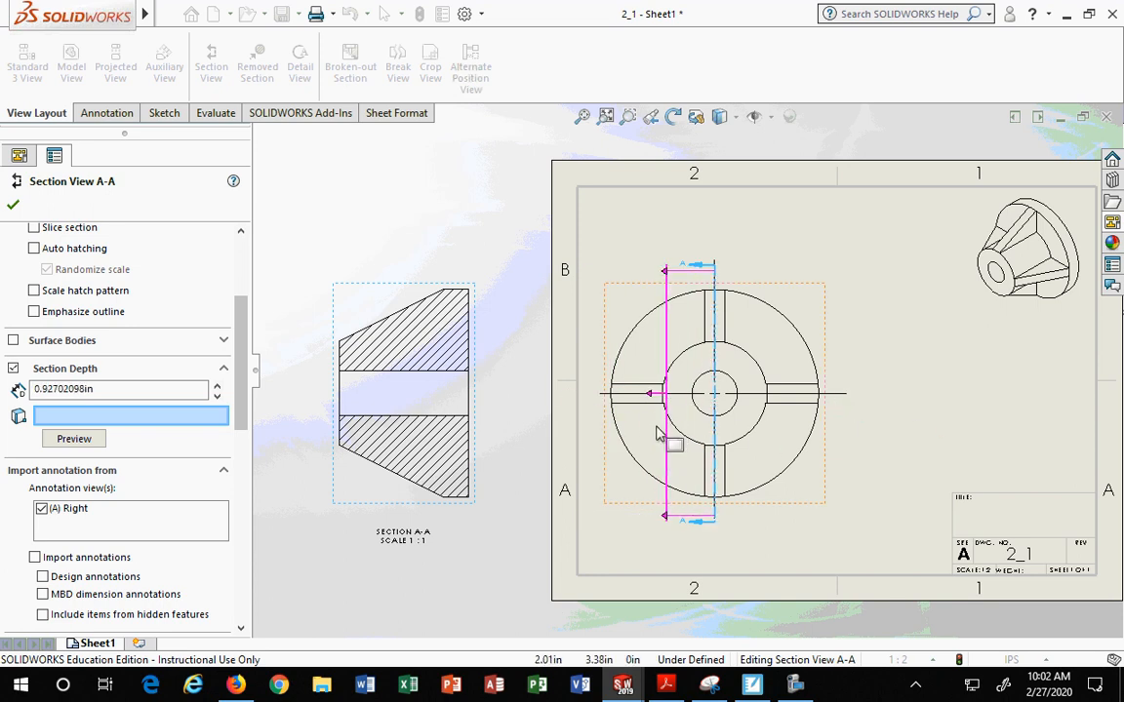
pyautogui.click(65, 441)
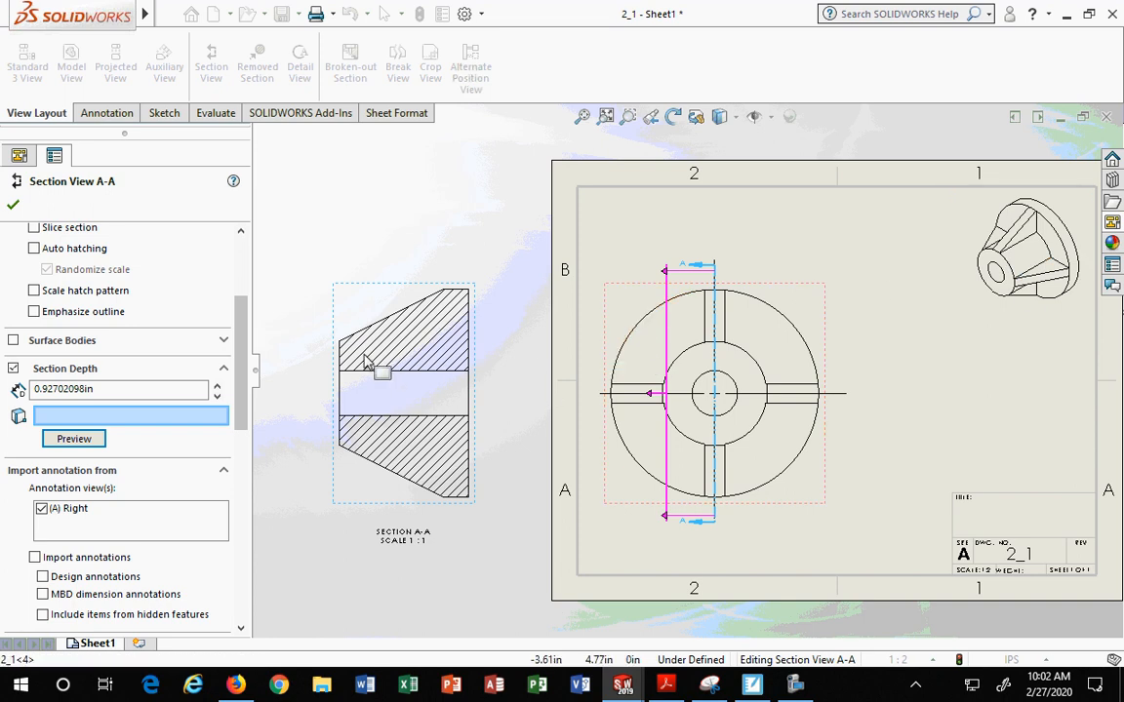
pyautogui.click(11, 368)
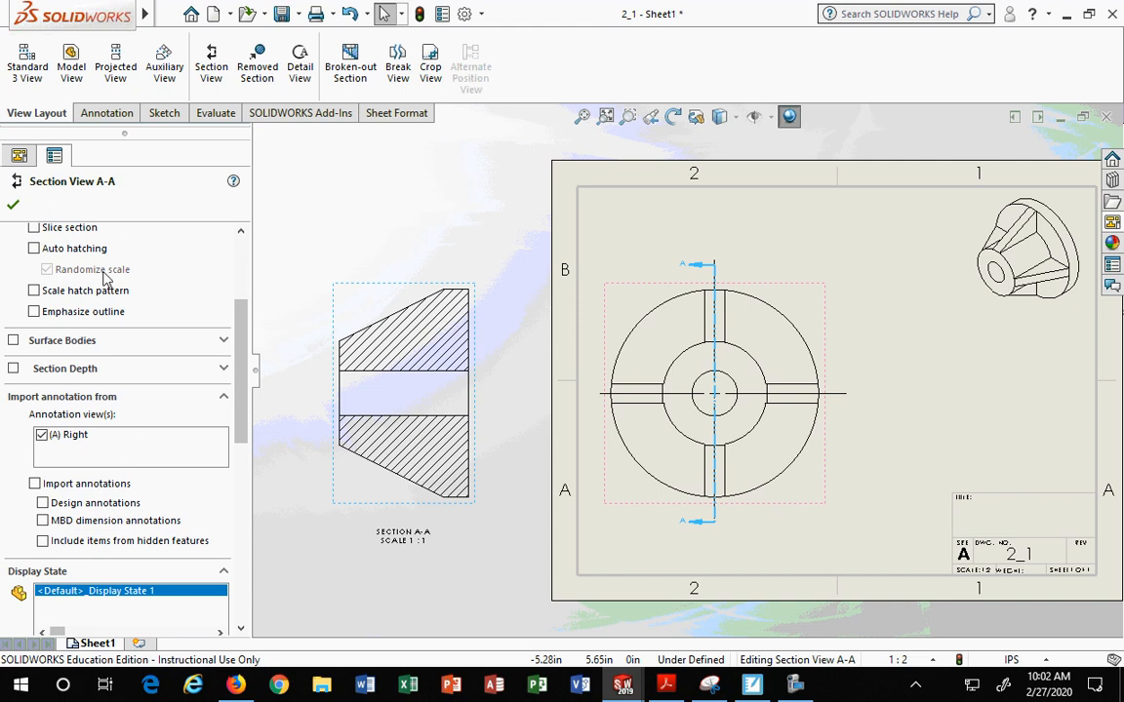
# Accept the section view settings and move the view onto the sheet, to the right of the front view.
pyautogui.scroll(3, 105, 278)
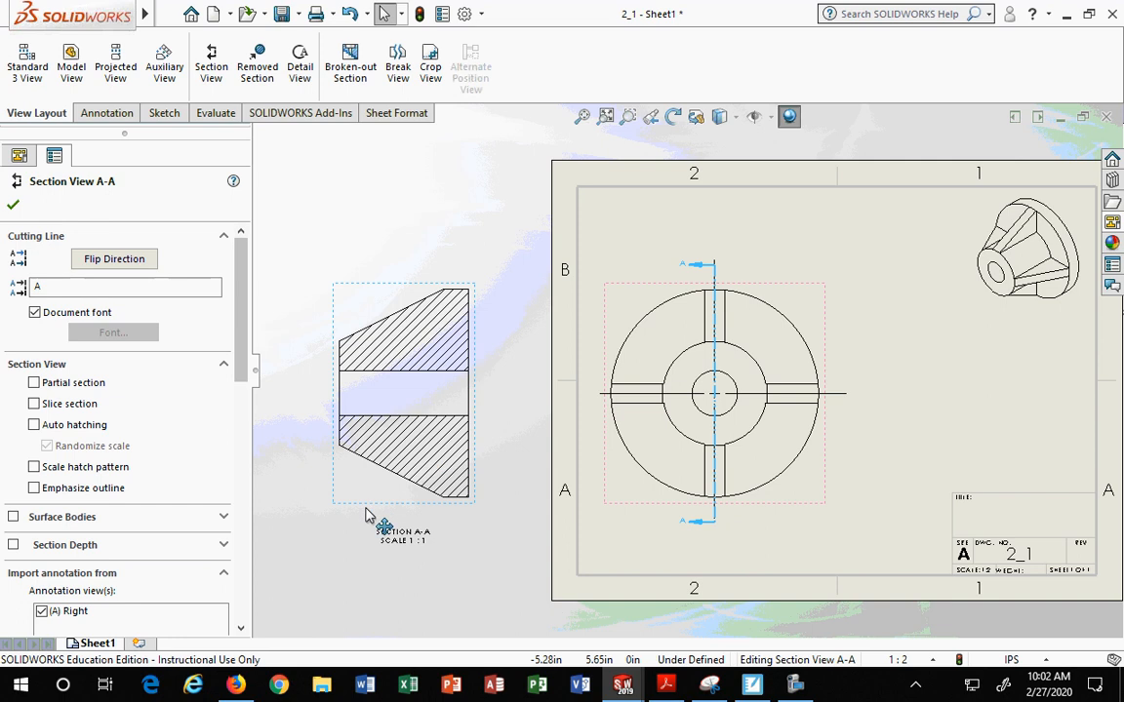
pyautogui.moveTo(377, 522)
pyautogui.mouseDown()
pyautogui.moveTo(422, 501)
pyautogui.moveTo(382, 514)
pyautogui.mouseUp()
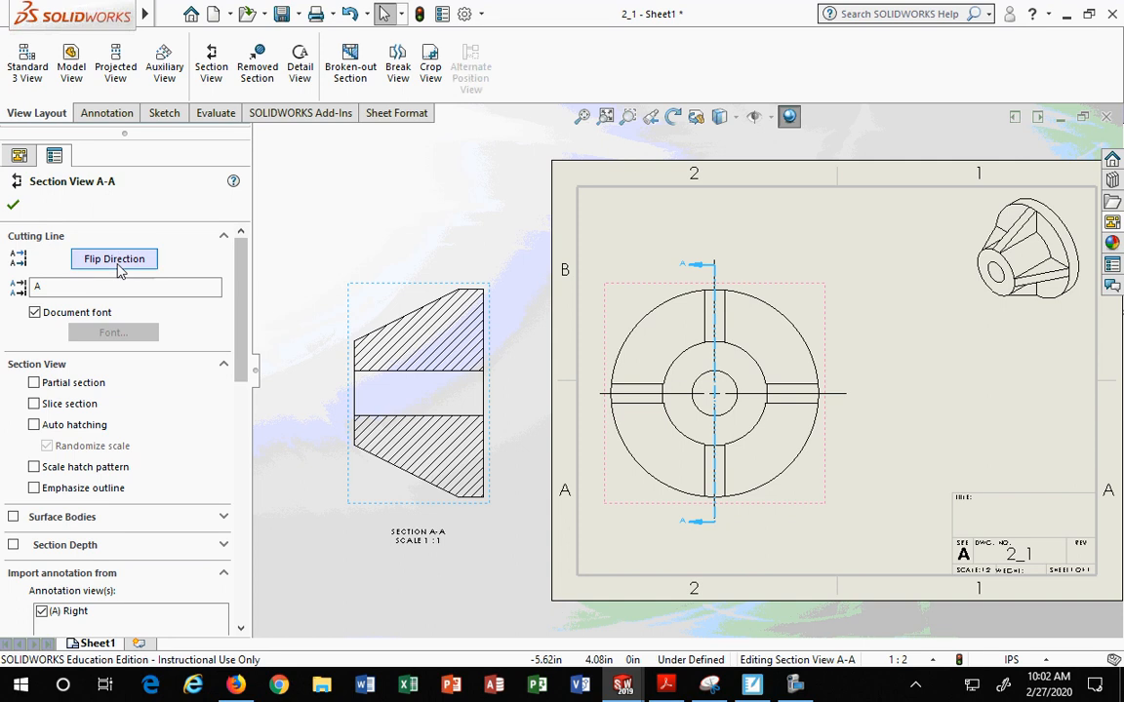
pyautogui.click(12, 206)
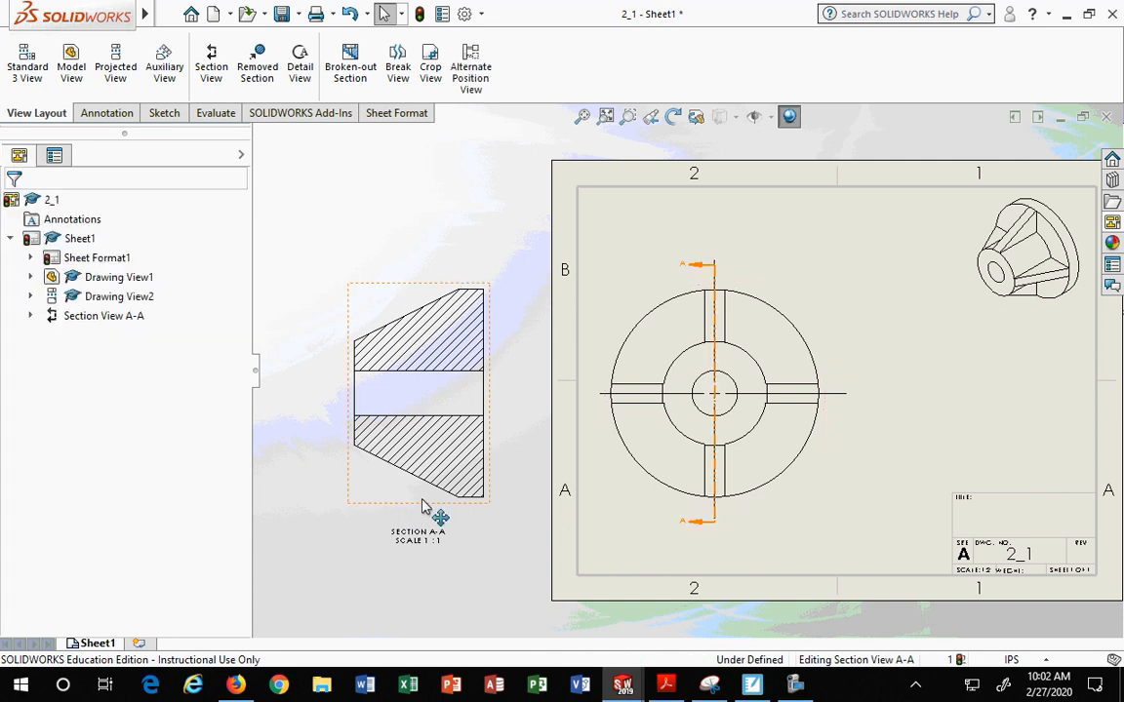
pyautogui.moveTo(395, 466); pyautogui.dragTo(891, 473)
pyautogui.scroll(3, 735, 491)
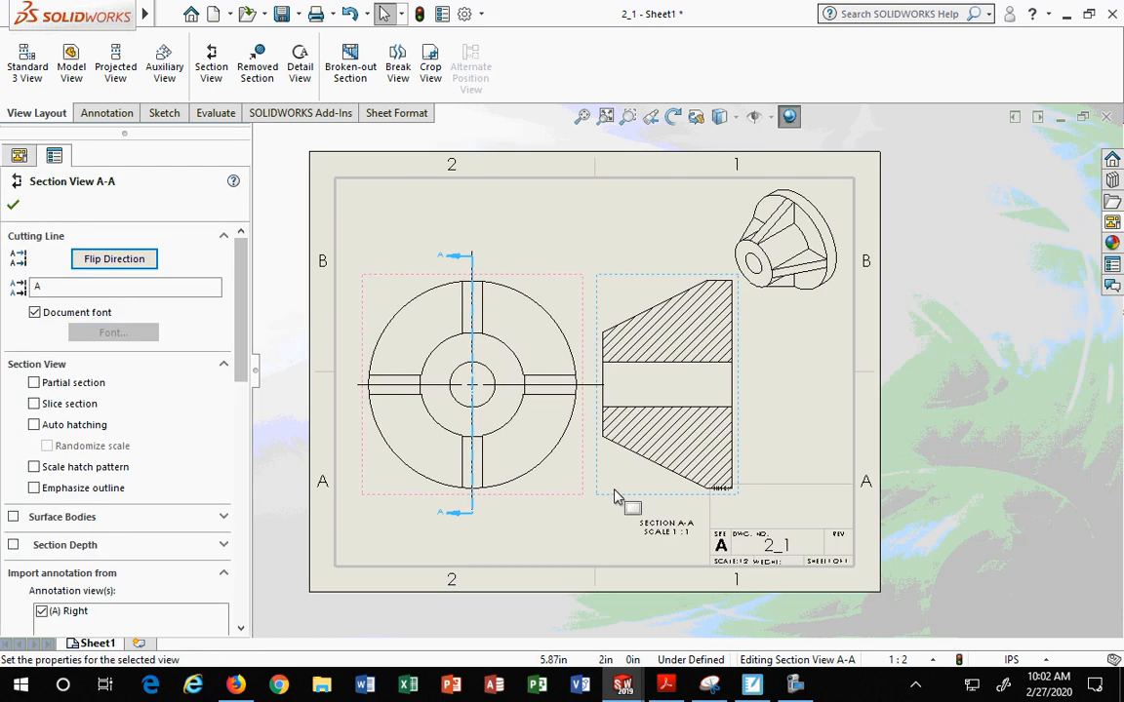
pyautogui.click(614, 498)
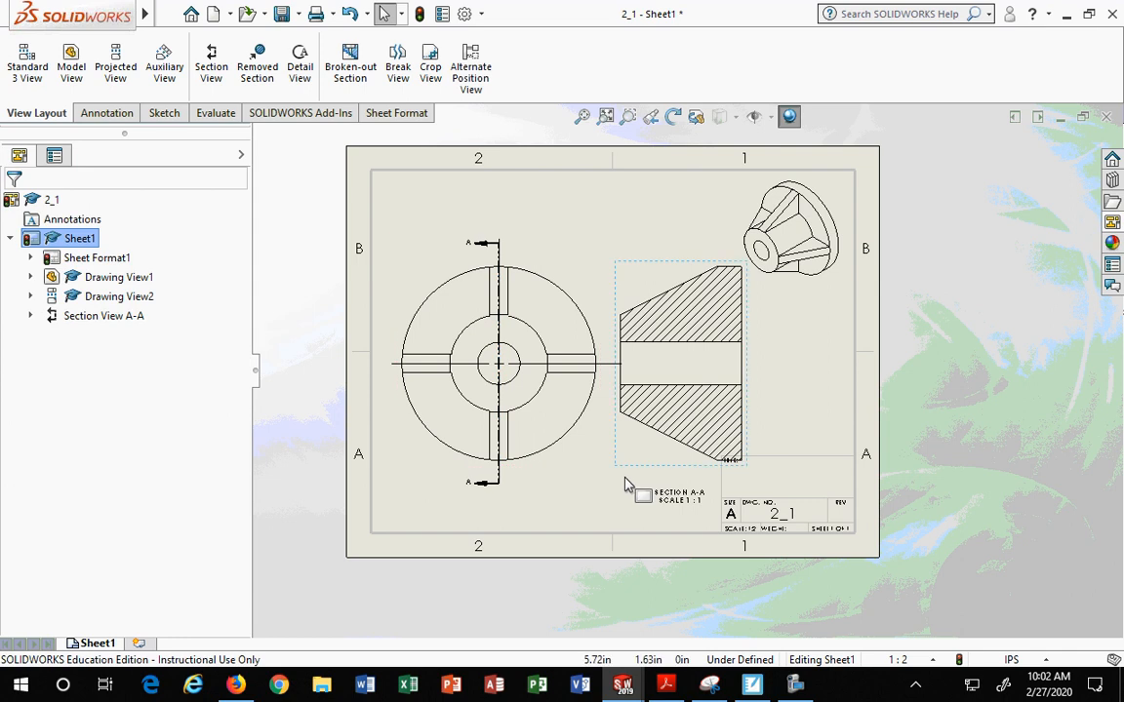
# Move the section label up and left, close beneath the section view, and shift the front view up on the sheet.
pyautogui.scroll(-2, 605, 458)
pyautogui.click(692, 494)
pyautogui.moveTo(693, 494); pyautogui.dragTo(651, 467)
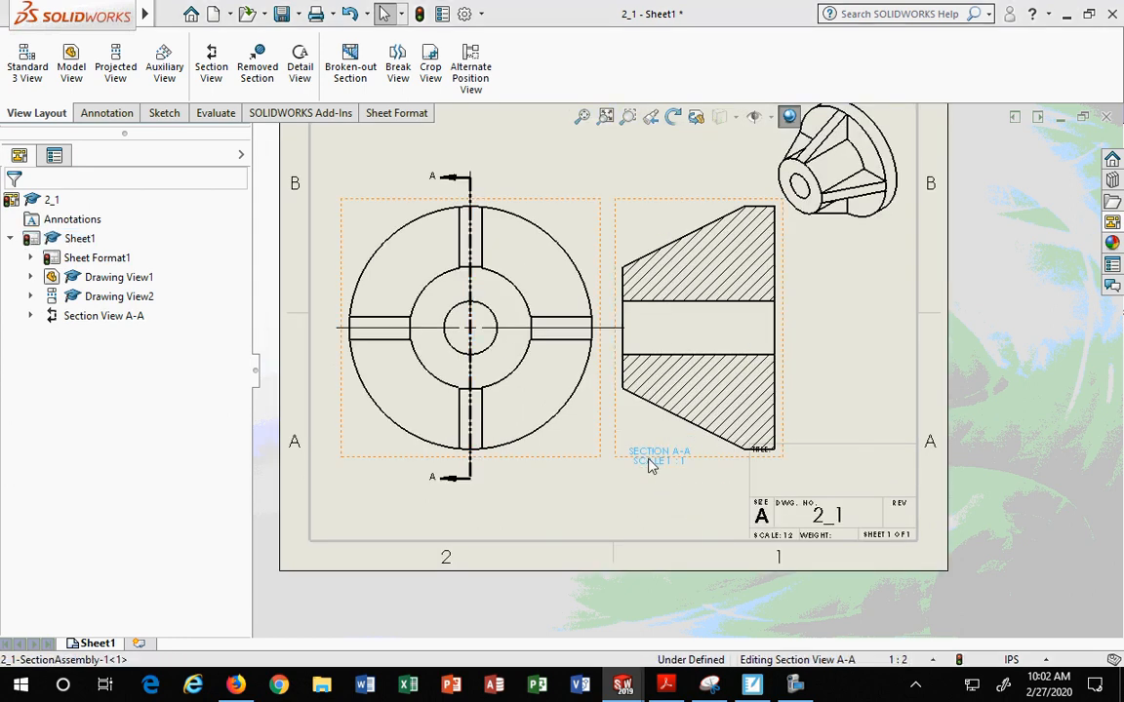
pyautogui.moveTo(554, 431); pyautogui.dragTo(547, 419)
pyautogui.click(547, 419)
pyautogui.press('z')
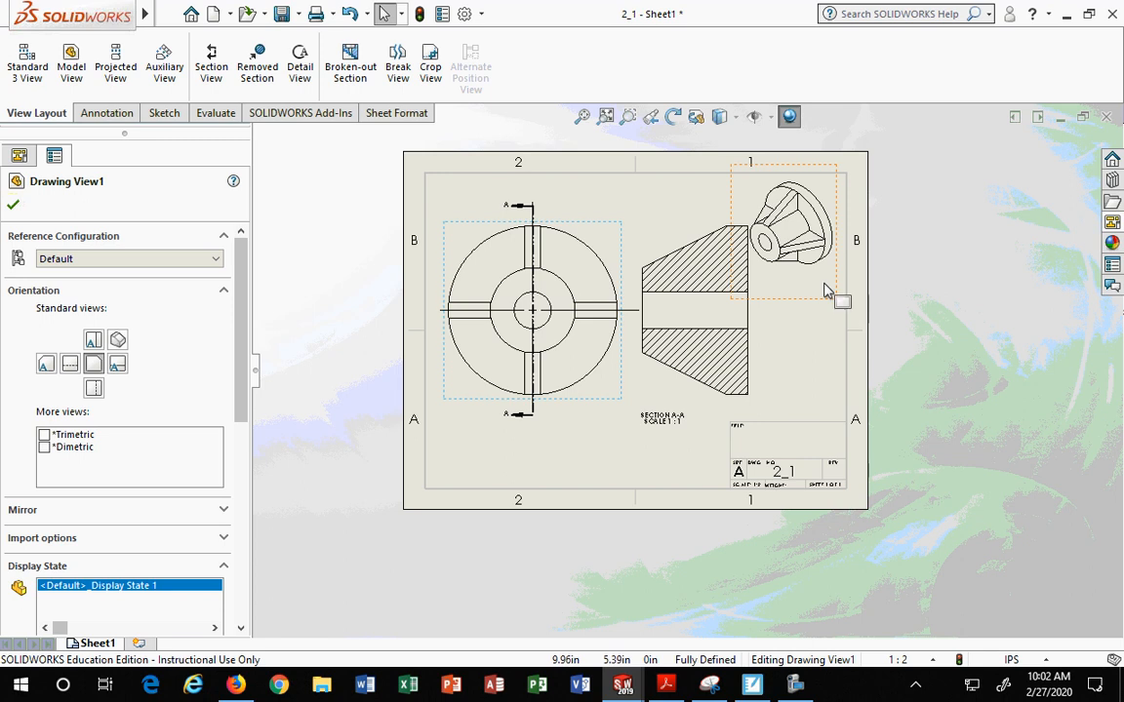
# Move the isometric view out beyond the sheet's right border, and shift the section view right and the front view slightly up and right.
pyautogui.moveTo(853, 307)
pyautogui.mouseDown()
pyautogui.moveTo(527, 597)
pyautogui.moveTo(527, 585)
pyautogui.mouseUp()
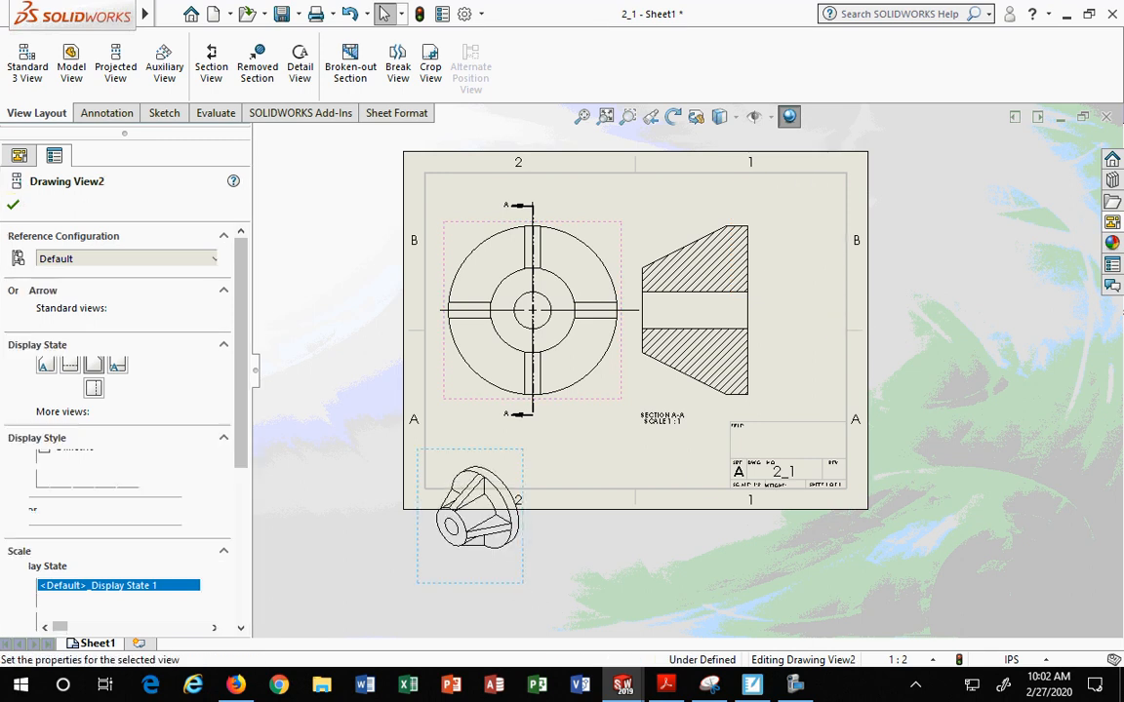
pyautogui.moveTo(667, 394); pyautogui.dragTo(712, 359)
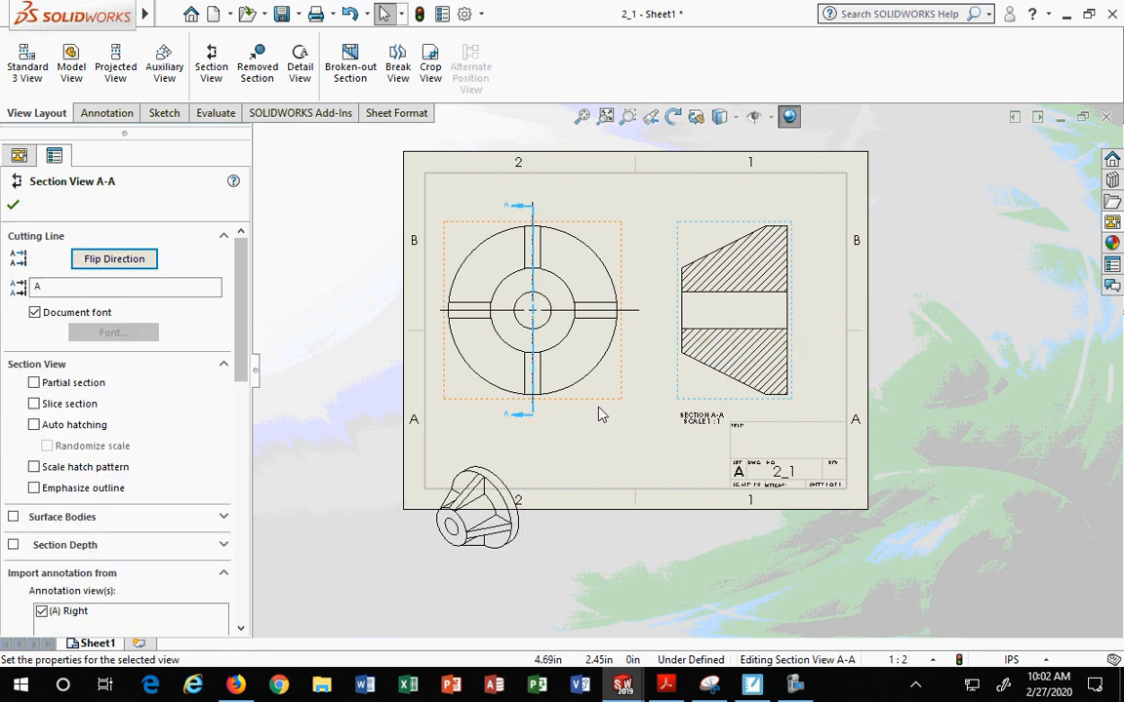
pyautogui.moveTo(614, 396); pyautogui.dragTo(630, 391)
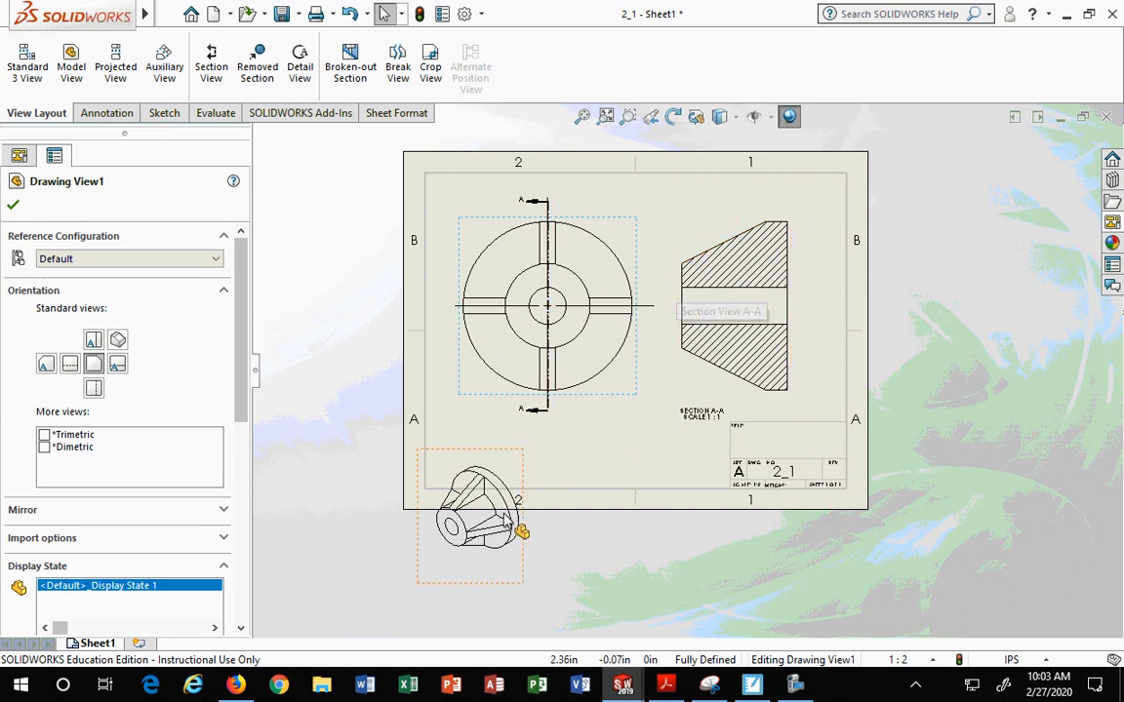
pyautogui.moveTo(528, 471)
pyautogui.mouseDown()
pyautogui.moveTo(808, 359)
pyautogui.moveTo(937, 261)
pyautogui.mouseUp()
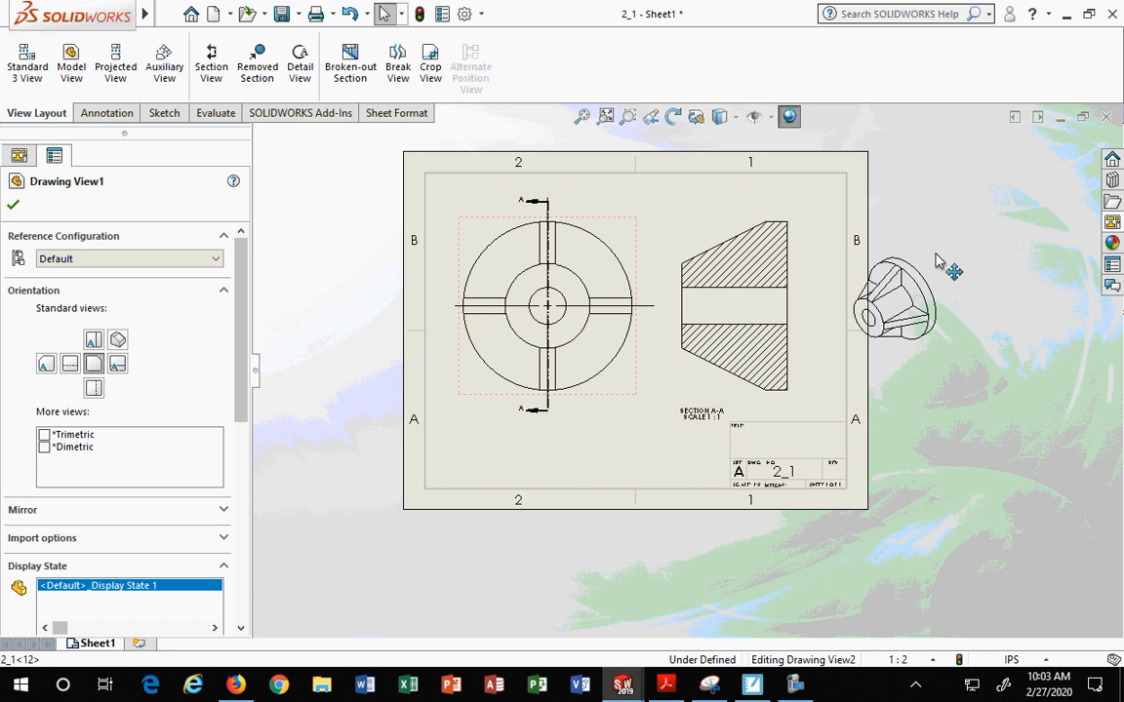
# Shift the front and section views slightly left and up, and return the isometric view to the sheet's upper-right corner.
pyautogui.moveTo(644, 370)
pyautogui.mouseDown()
pyautogui.moveTo(619, 382)
pyautogui.moveTo(634, 368)
pyautogui.moveTo(670, 374)
pyautogui.moveTo(660, 372)
pyautogui.mouseUp()
pyautogui.click(670, 366)
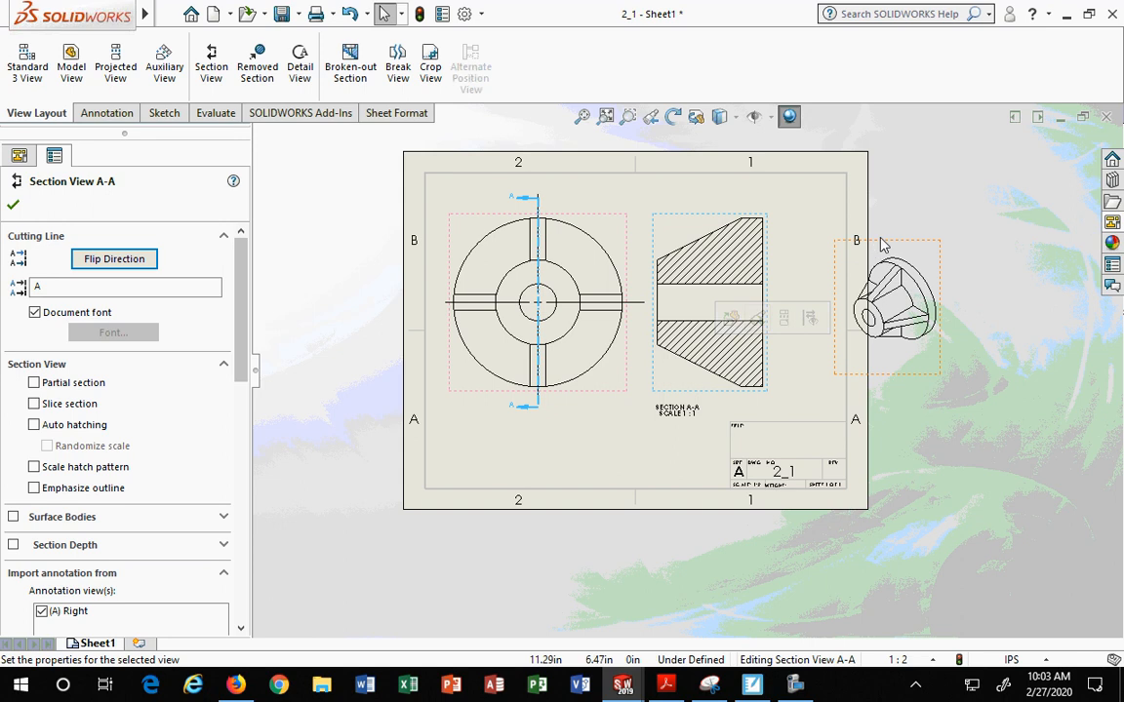
pyautogui.moveTo(881, 244); pyautogui.dragTo(780, 164)
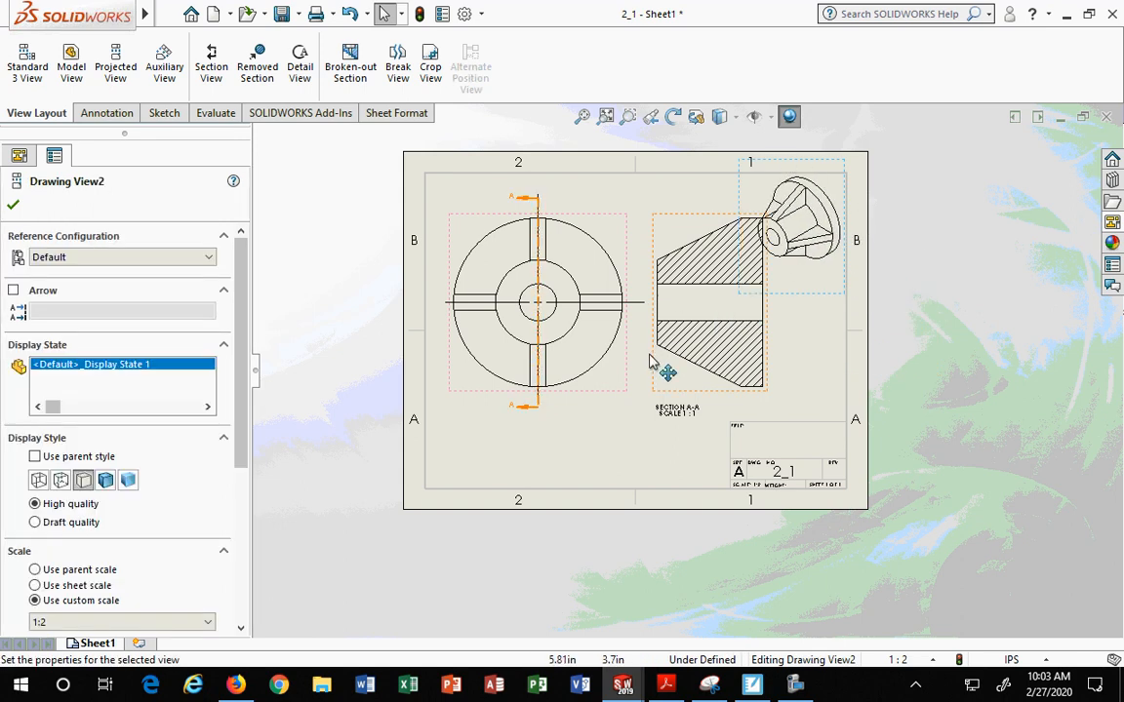
# Move the front view and its aligned section view slightly down the sheet, and close the section view's properties.
pyautogui.moveTo(601, 390); pyautogui.dragTo(591, 416)
pyautogui.scroll(-1, 781, 447)
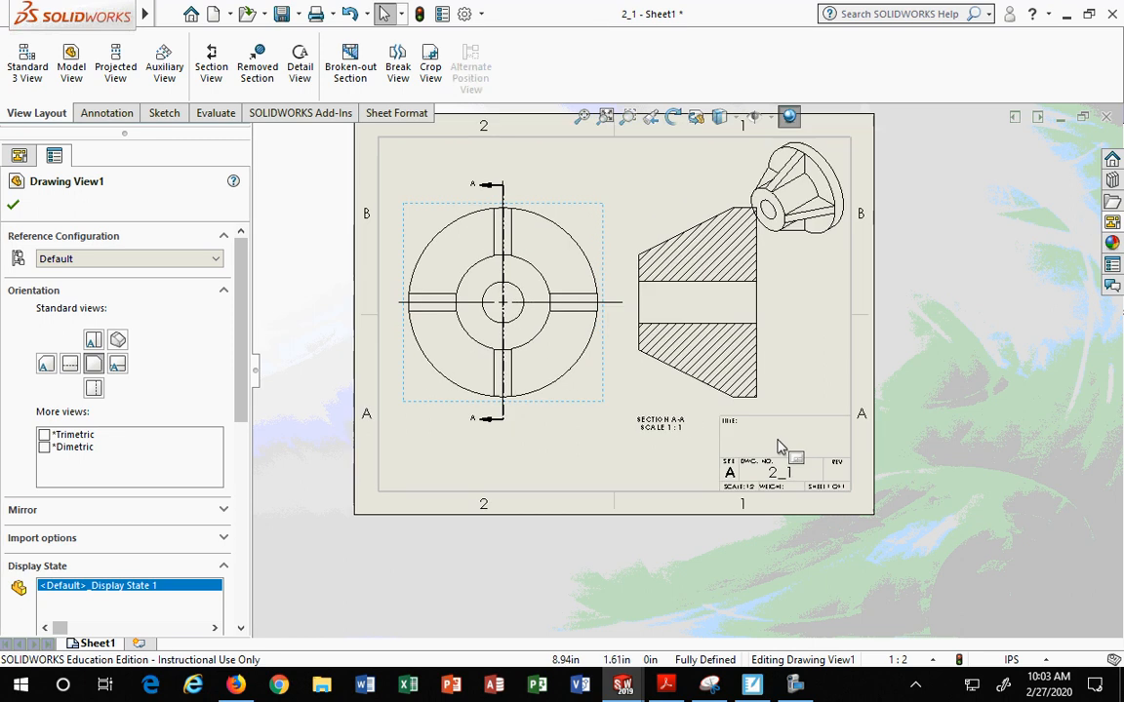
pyautogui.scroll(-3, 781, 447)
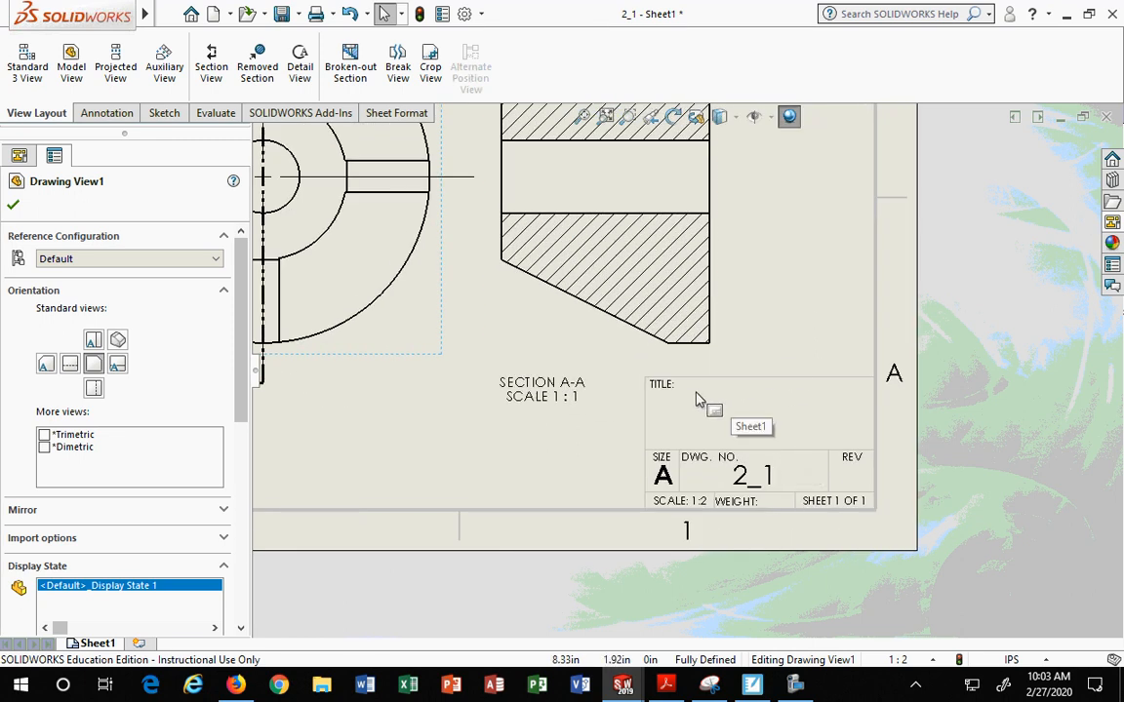
pyautogui.click(697, 404)
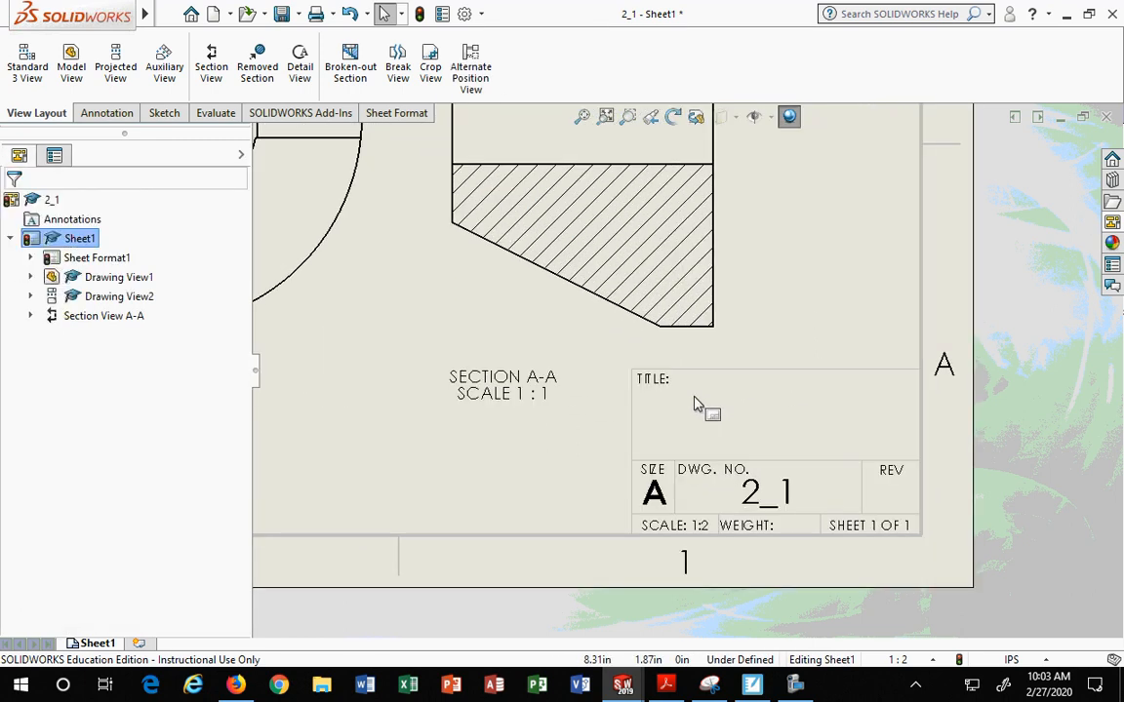
pyautogui.scroll(5, 701, 410)
pyautogui.click(625, 371)
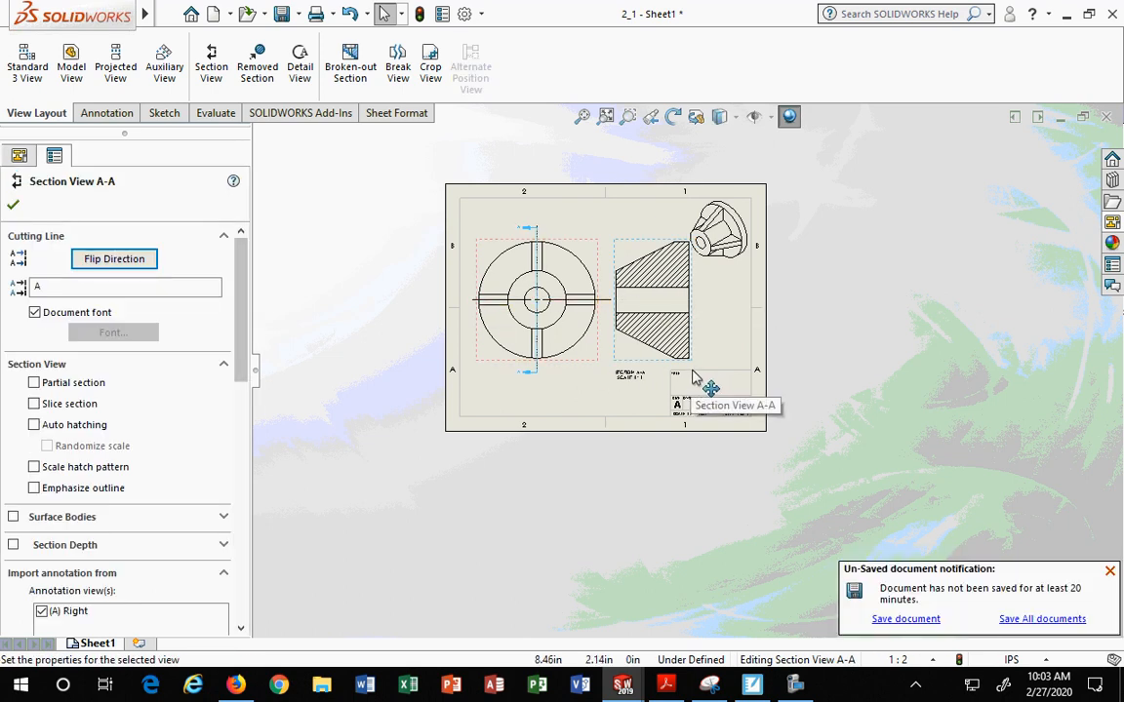
pyautogui.click(14, 207)
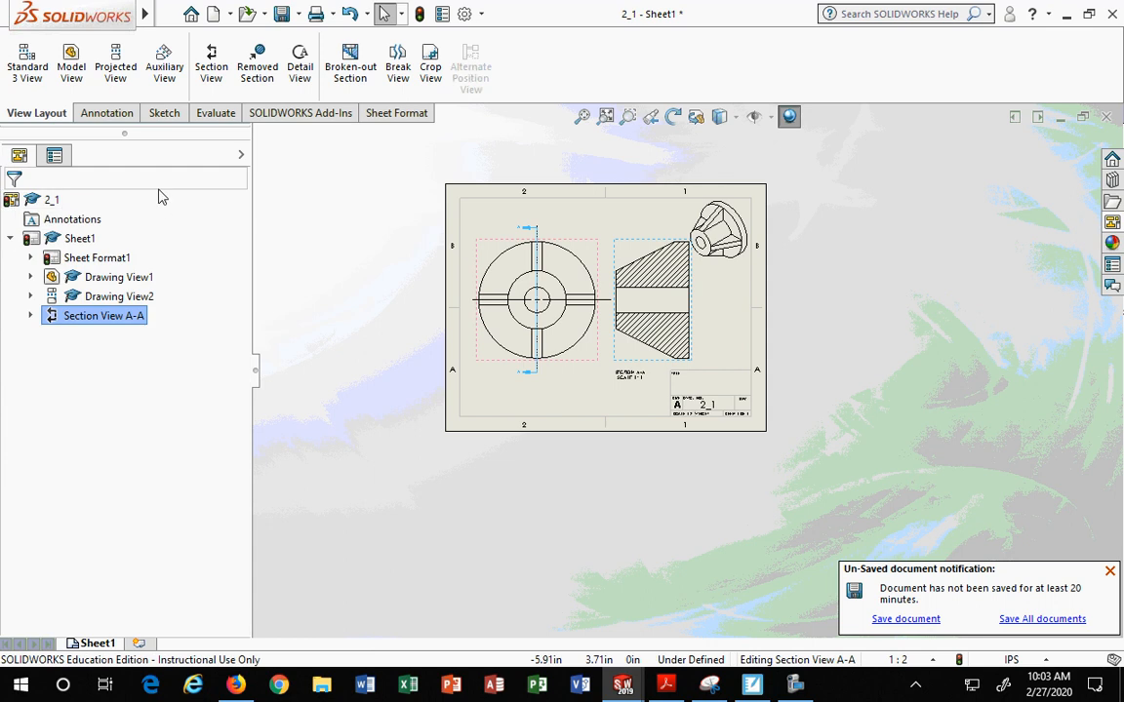
# Open the sheet format for editing and delete the title block's TITLE text with the line above it.
pyautogui.click(94, 258)
pyautogui.rightClick(94, 258)
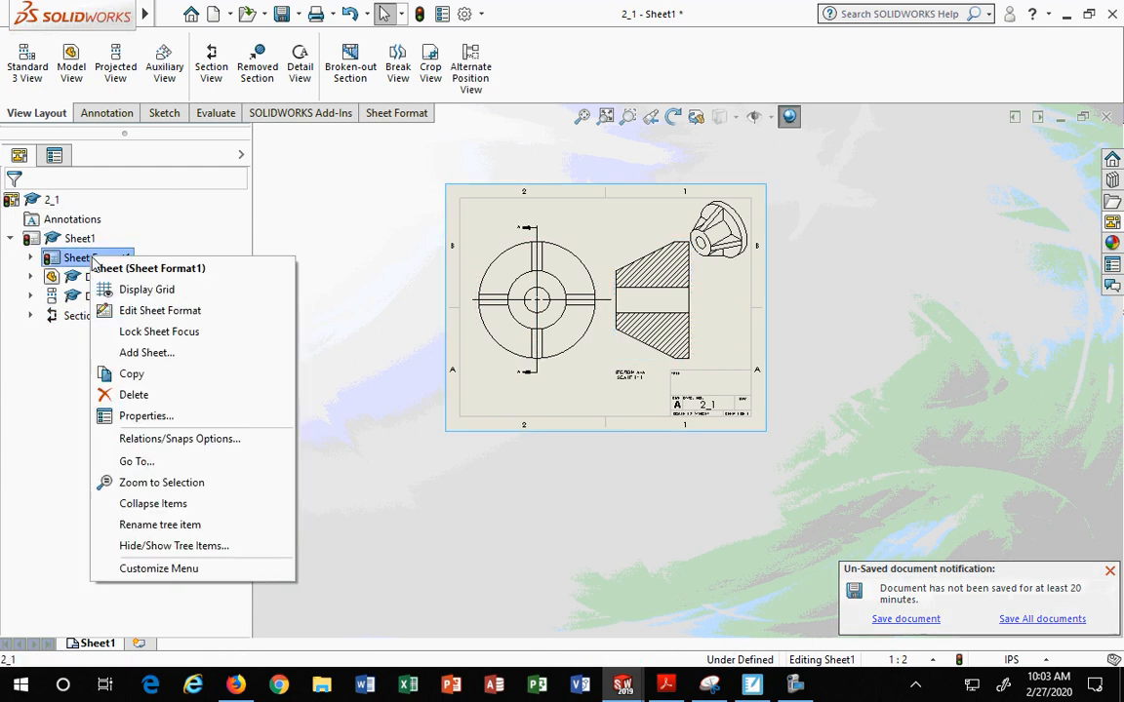
pyautogui.click(146, 308)
pyautogui.scroll(-5, 767, 396)
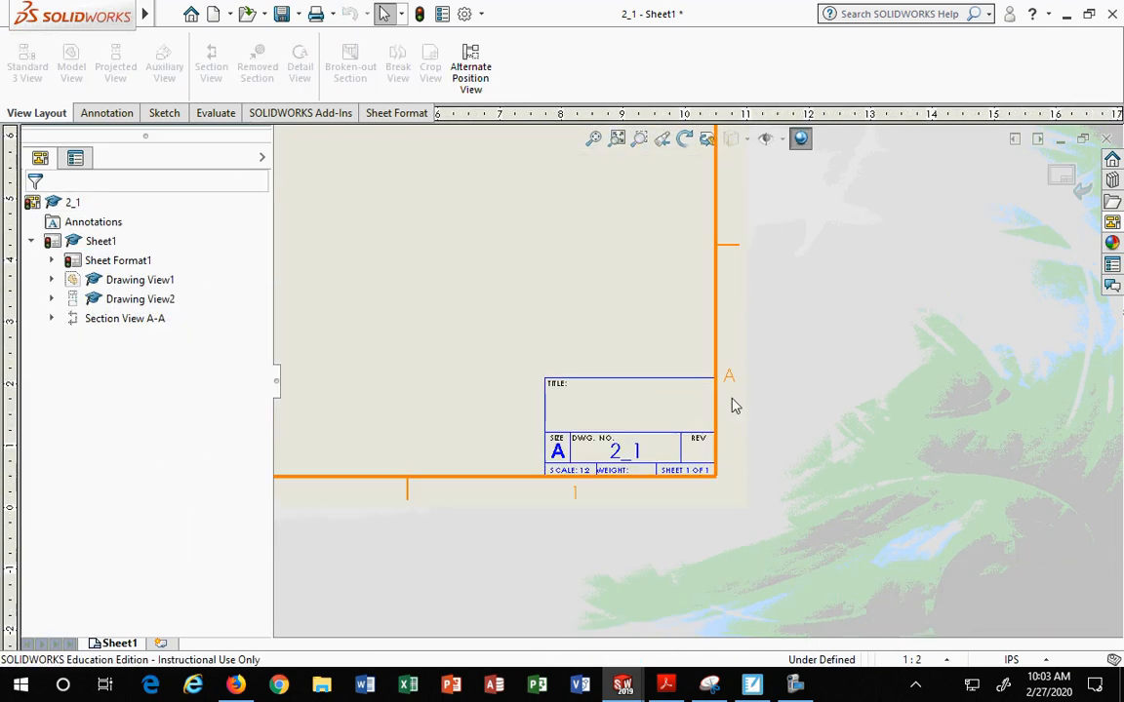
pyautogui.click(565, 377)
pyautogui.click(408, 334)
pyautogui.moveTo(407, 333); pyautogui.dragTo(846, 436)
pyautogui.press('Delete')
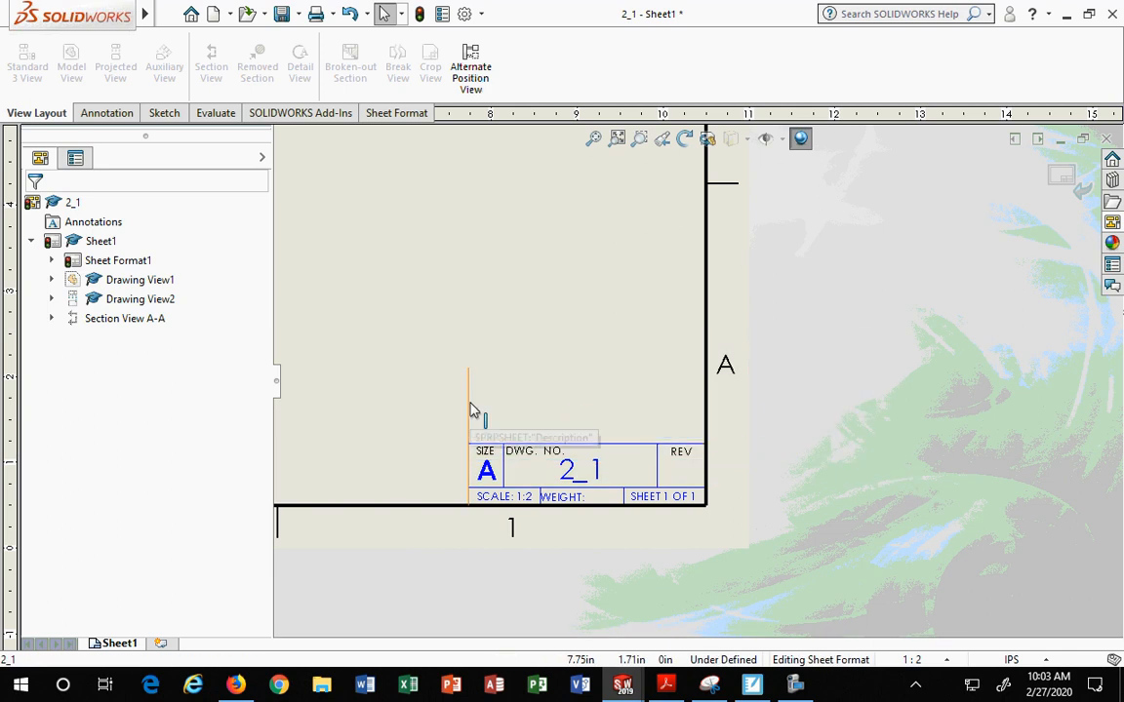
# Shorten the title block's left border line so it ends at the top of the SIZE row.
pyautogui.click(472, 408)
pyautogui.click(475, 447)
pyautogui.moveTo(475, 447); pyautogui.dragTo(467, 445)
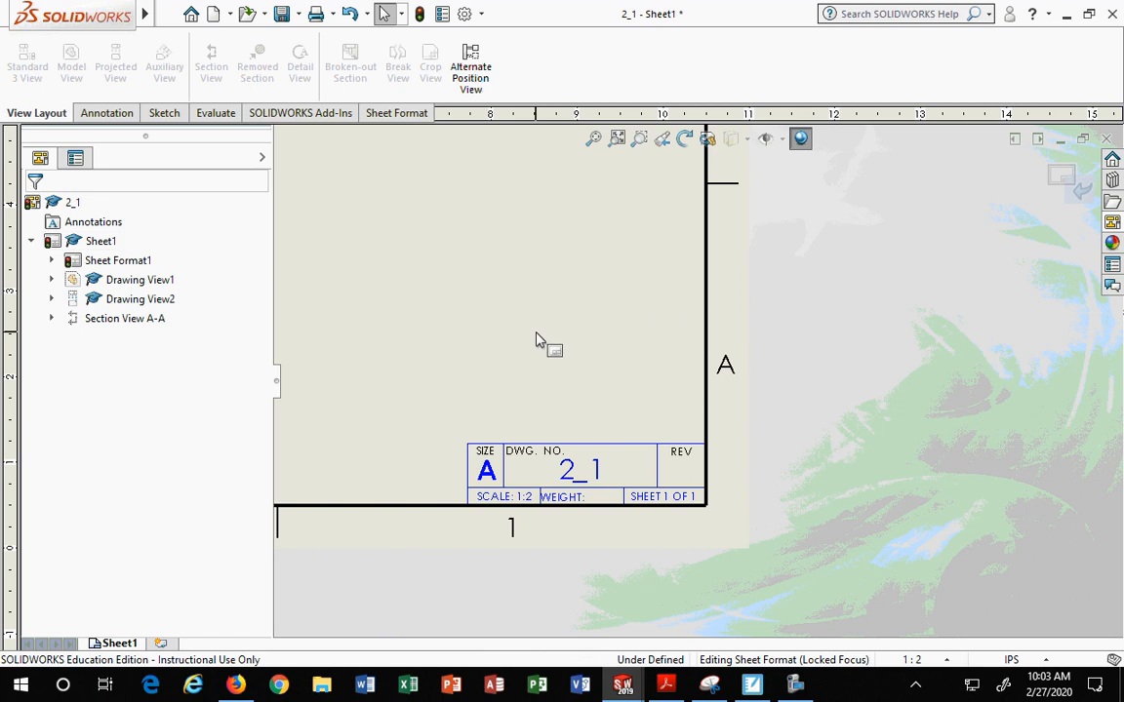
# Delete the leftover description field above the title block and return from the sheet format to the sheet.
pyautogui.click(572, 403)
pyautogui.press('Delete')
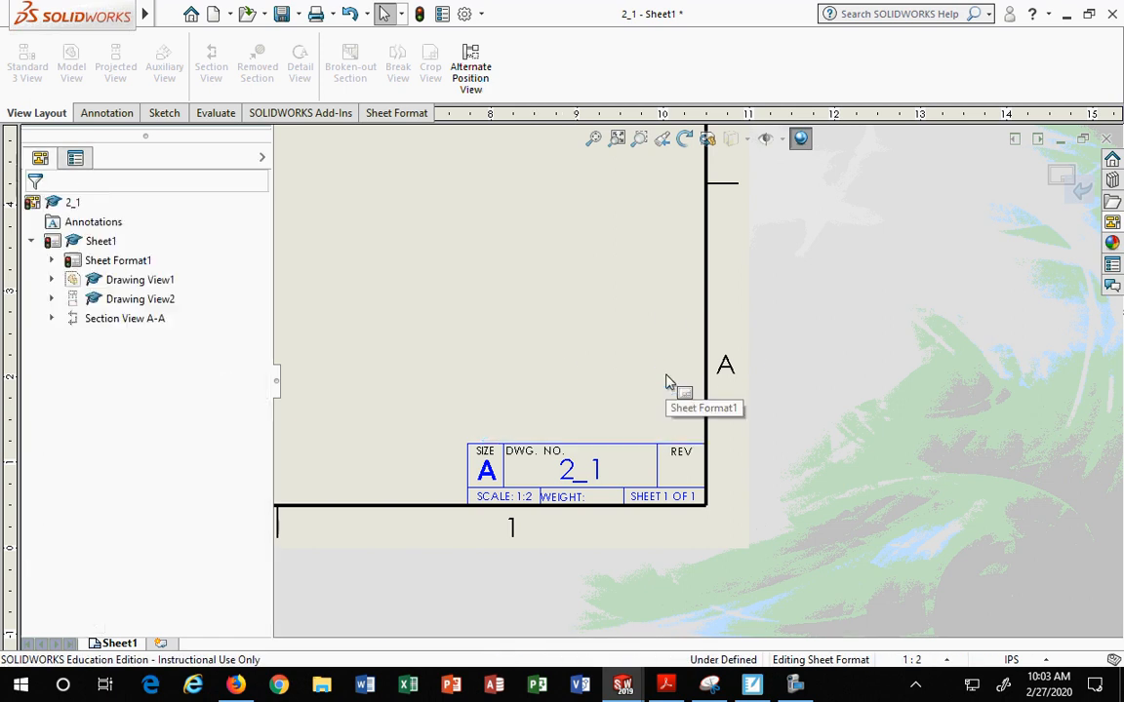
pyautogui.scroll(-2, 644, 341)
pyautogui.scroll(3, 643, 341)
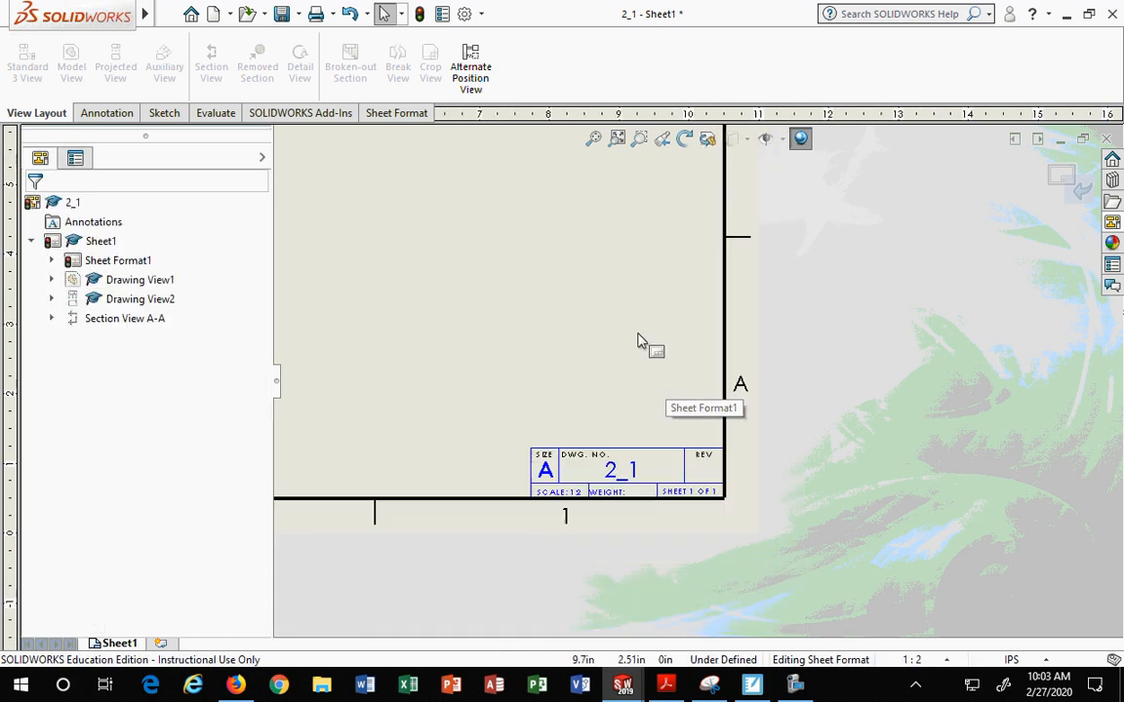
pyautogui.click(1060, 175)
pyautogui.press('f')
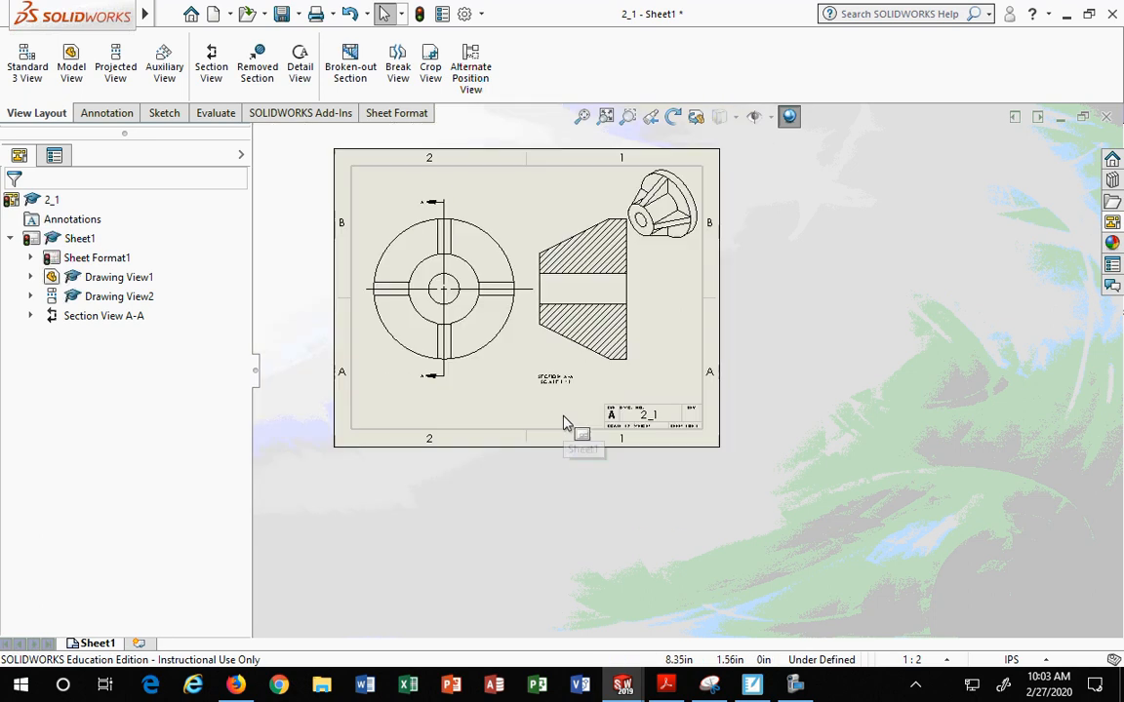
# Move the front view with its aligned section view further down the sheet and accept the view's properties.
pyautogui.scroll(-1, 512, 342)
pyautogui.moveTo(514, 367); pyautogui.dragTo(512, 390)
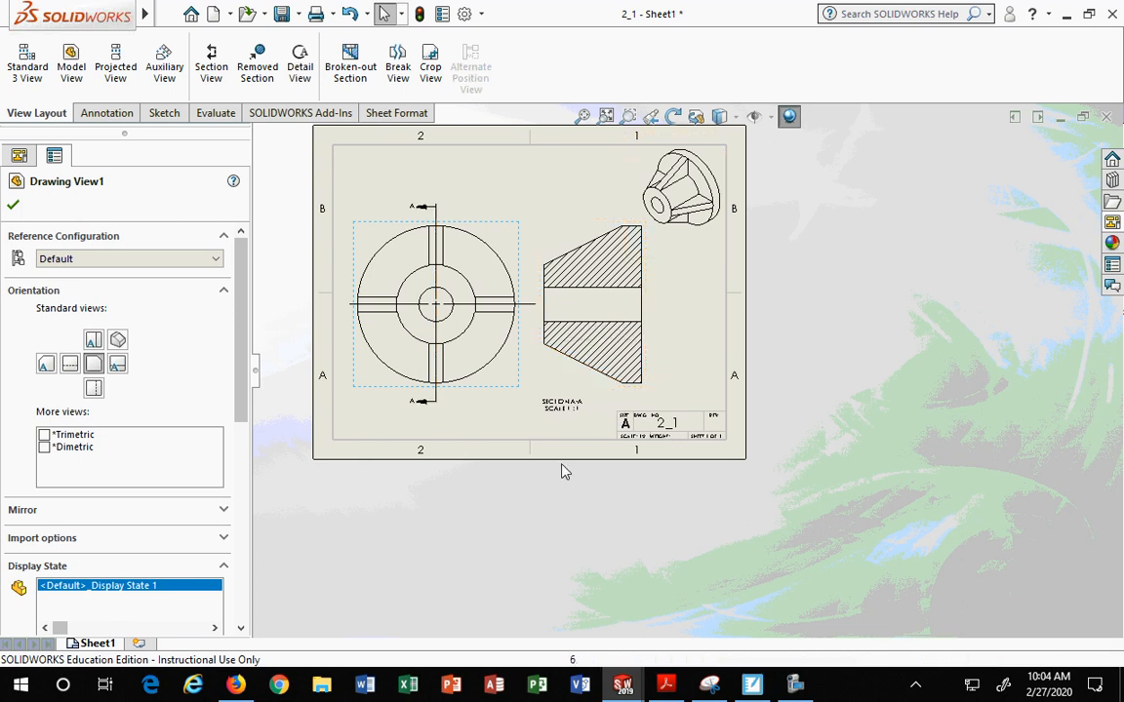
pyautogui.scroll(-2, 624, 452)
pyautogui.scroll(5, 672, 431)
pyautogui.scroll(1, 657, 378)
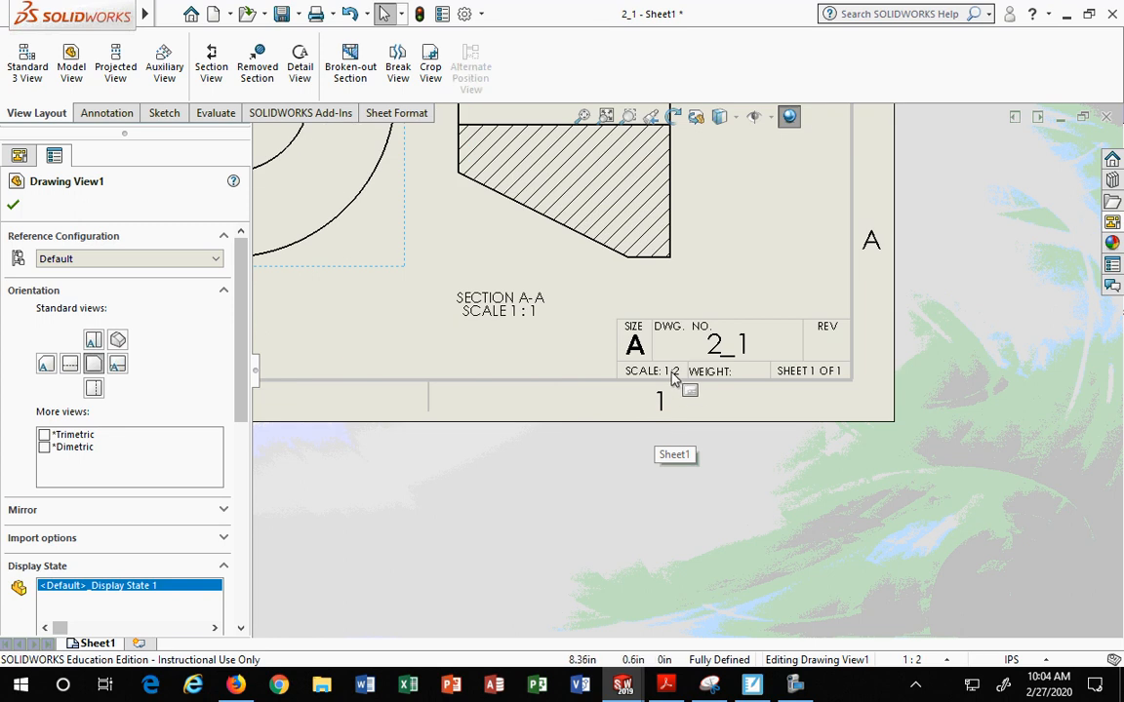
pyautogui.scroll(-3, 672, 379)
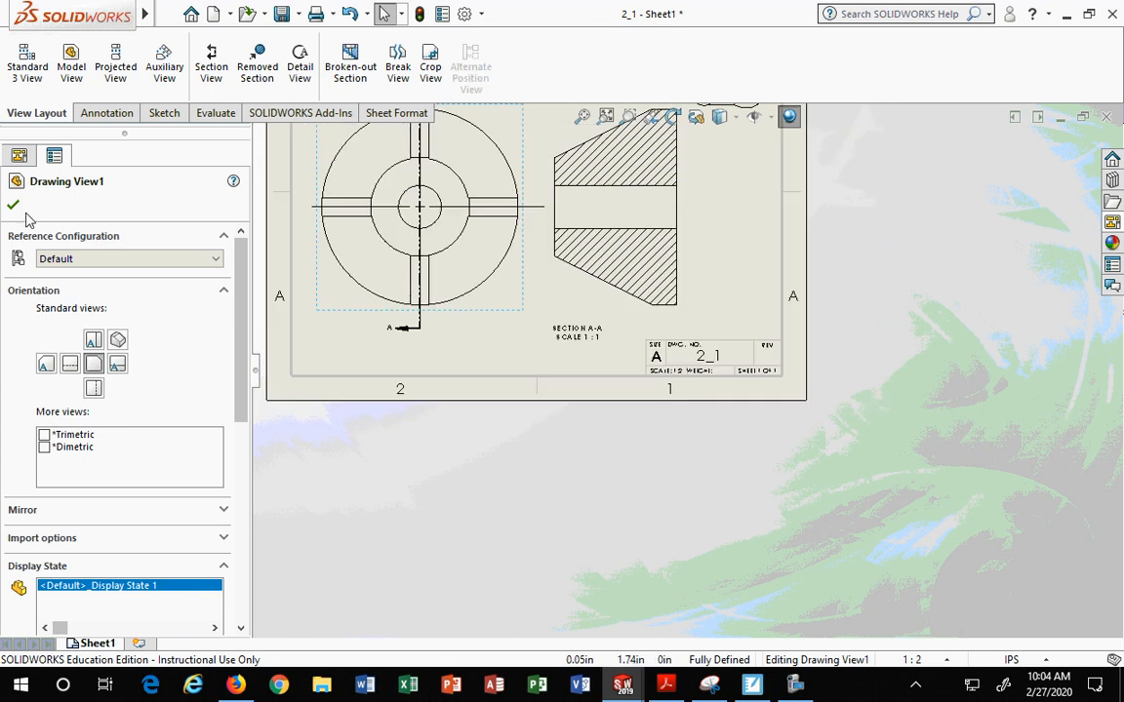
pyautogui.click(13, 204)
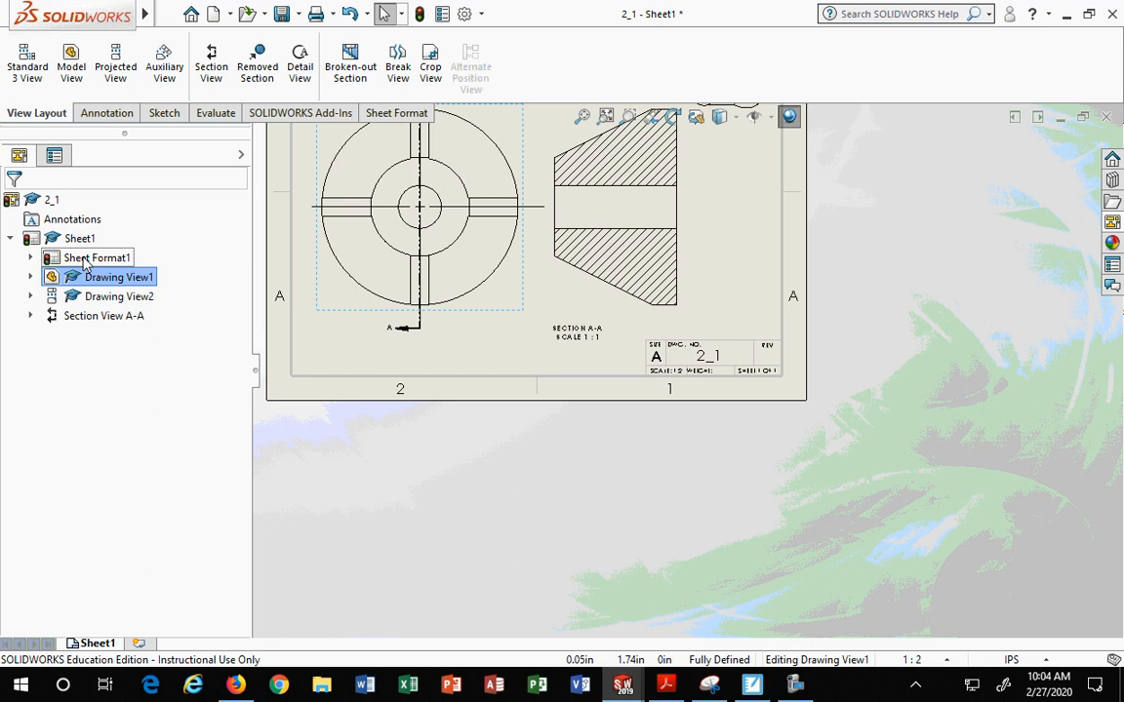
# Set the Sheet1 scale to 1:1 in the sheet properties and check the scale in the title block.
pyautogui.click(90, 261)
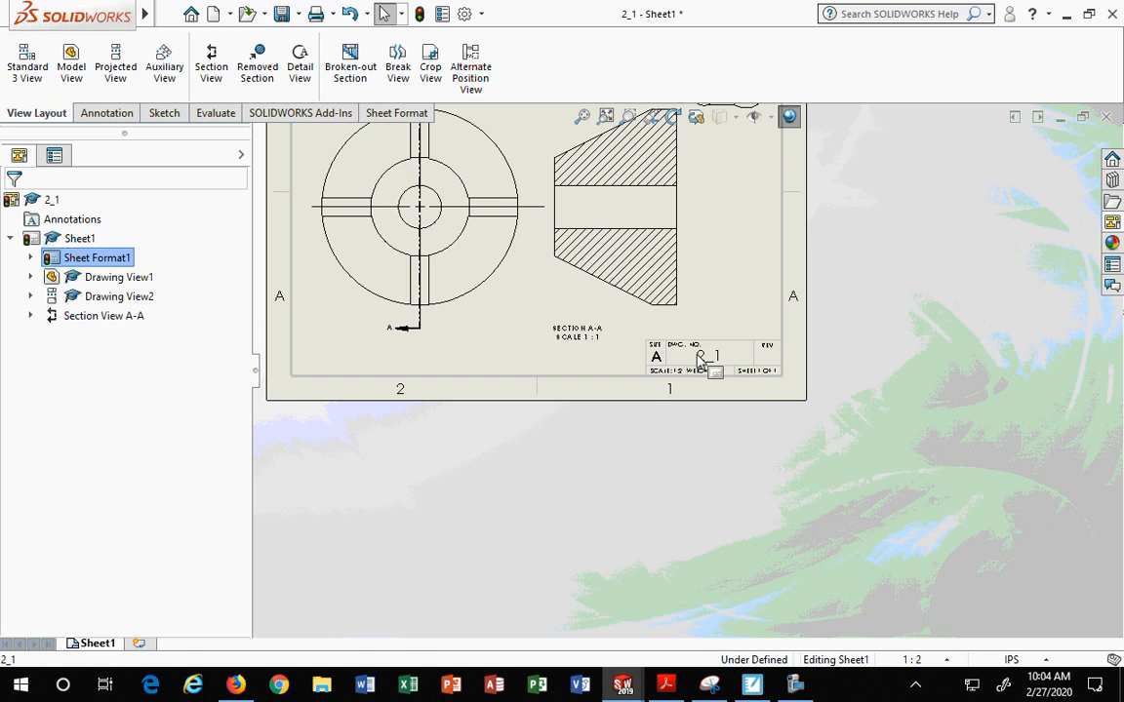
pyautogui.rightClick(76, 240)
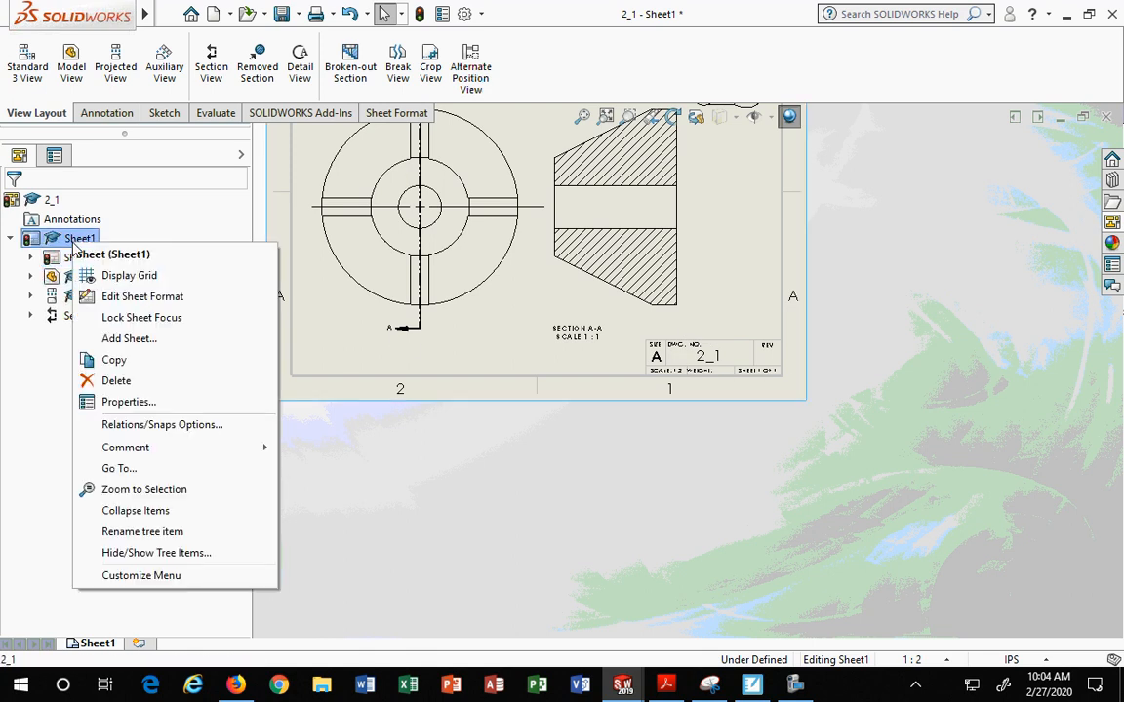
pyautogui.click(84, 403)
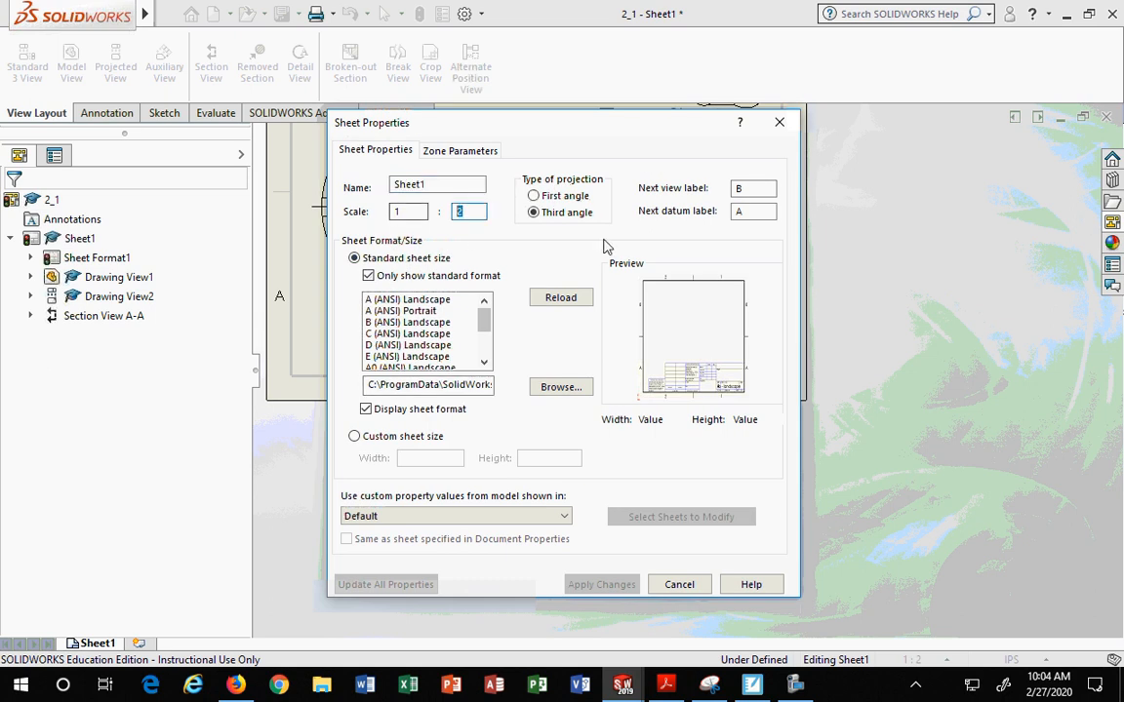
pyautogui.write('1')
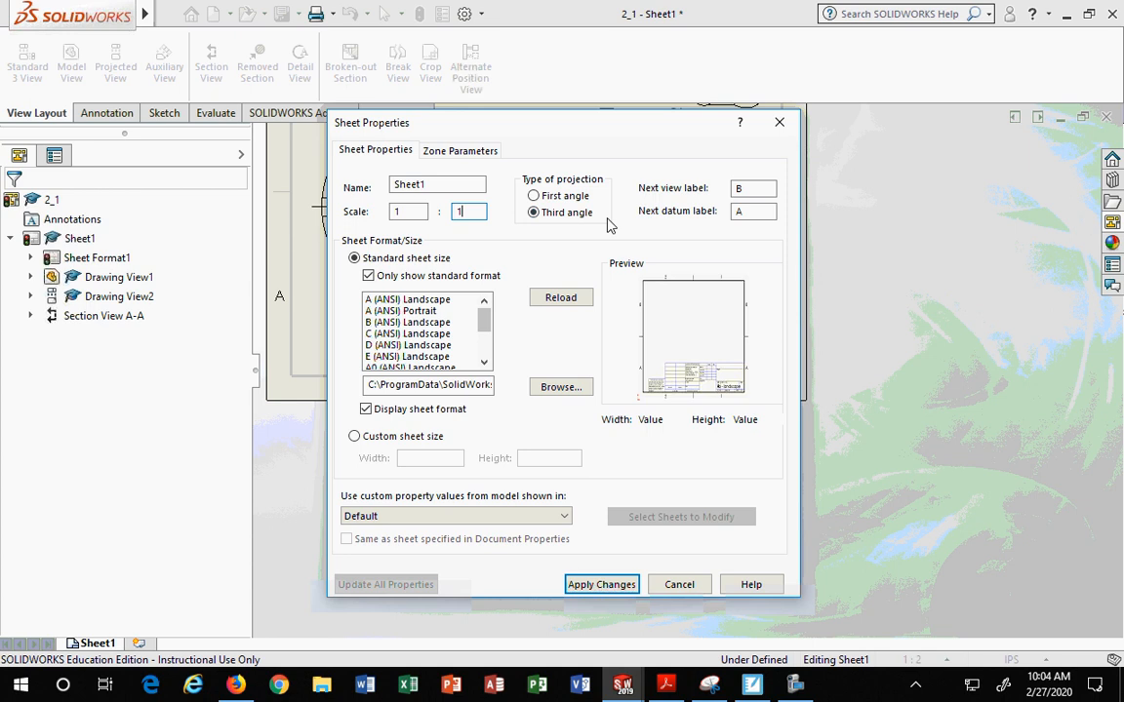
pyautogui.click(601, 585)
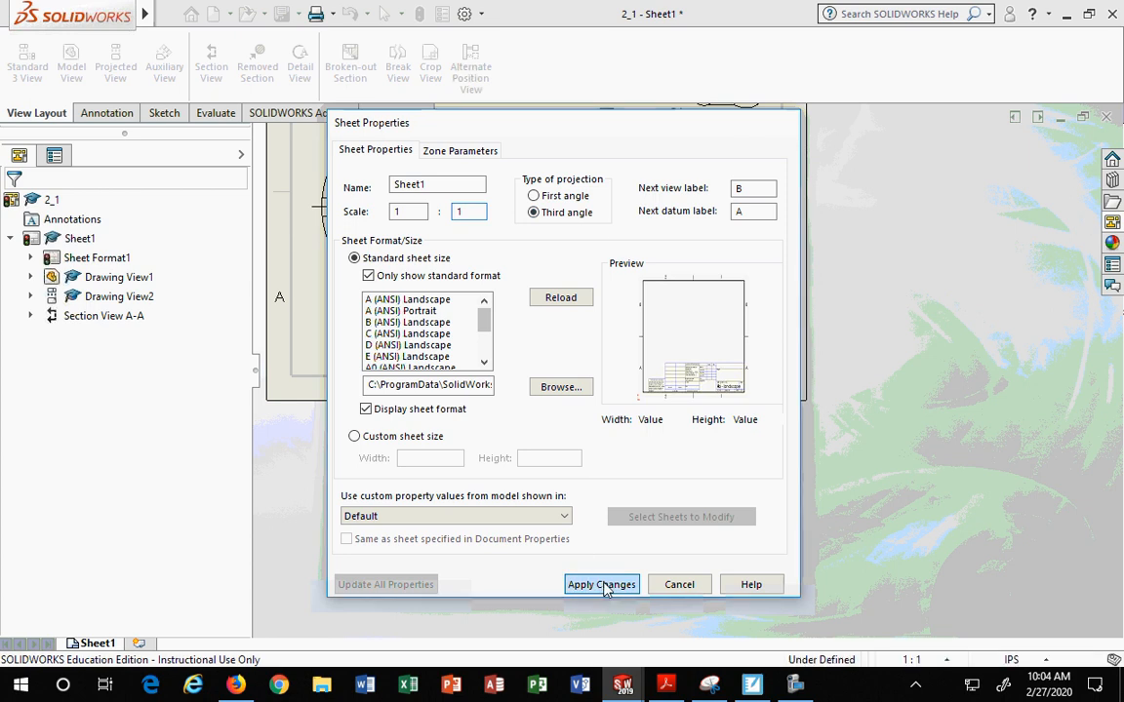
pyautogui.scroll(2, 672, 381)
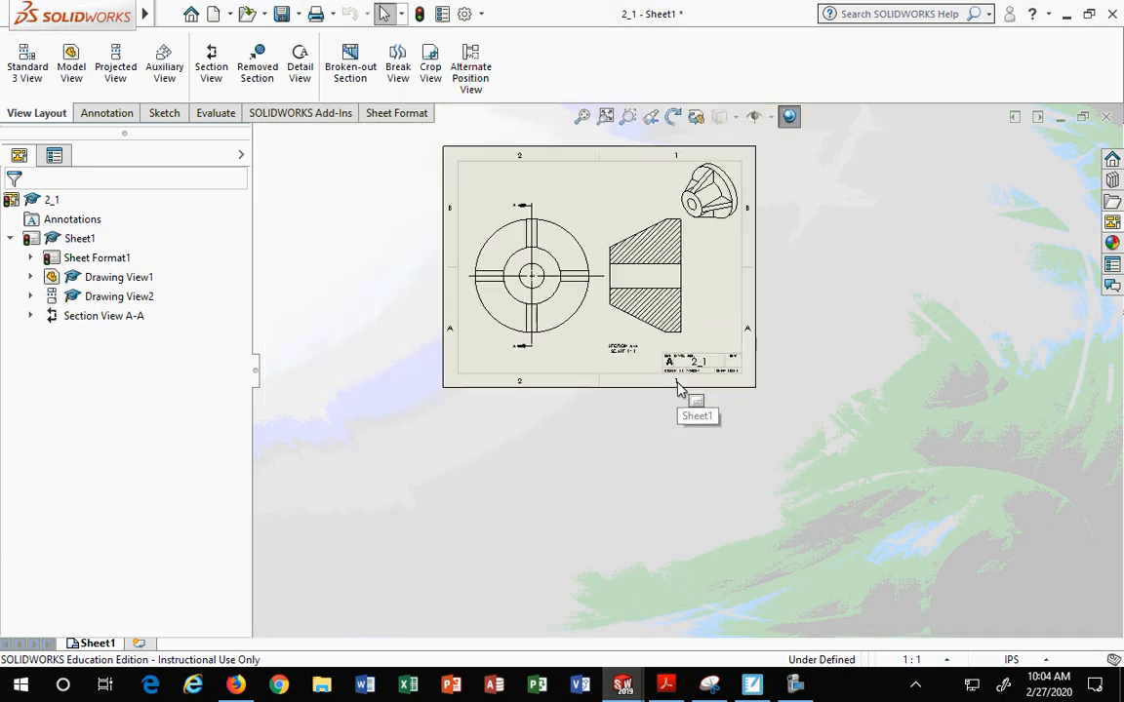
pyautogui.scroll(-5, 688, 375)
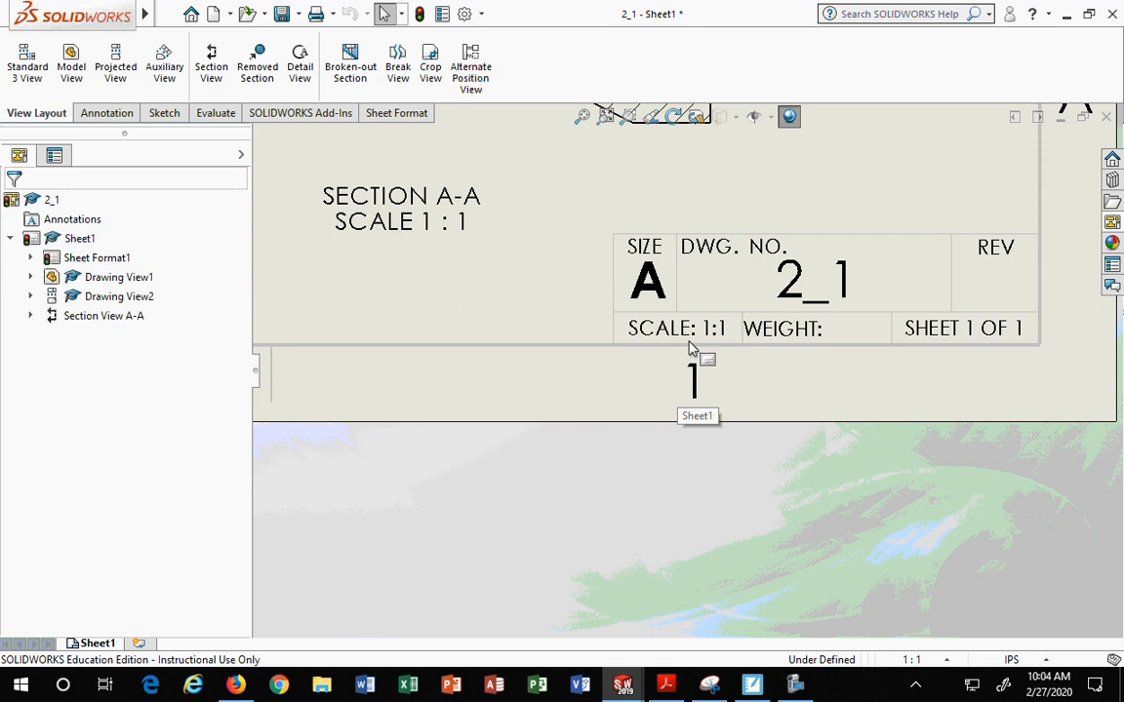
pyautogui.scroll(4, 691, 348)
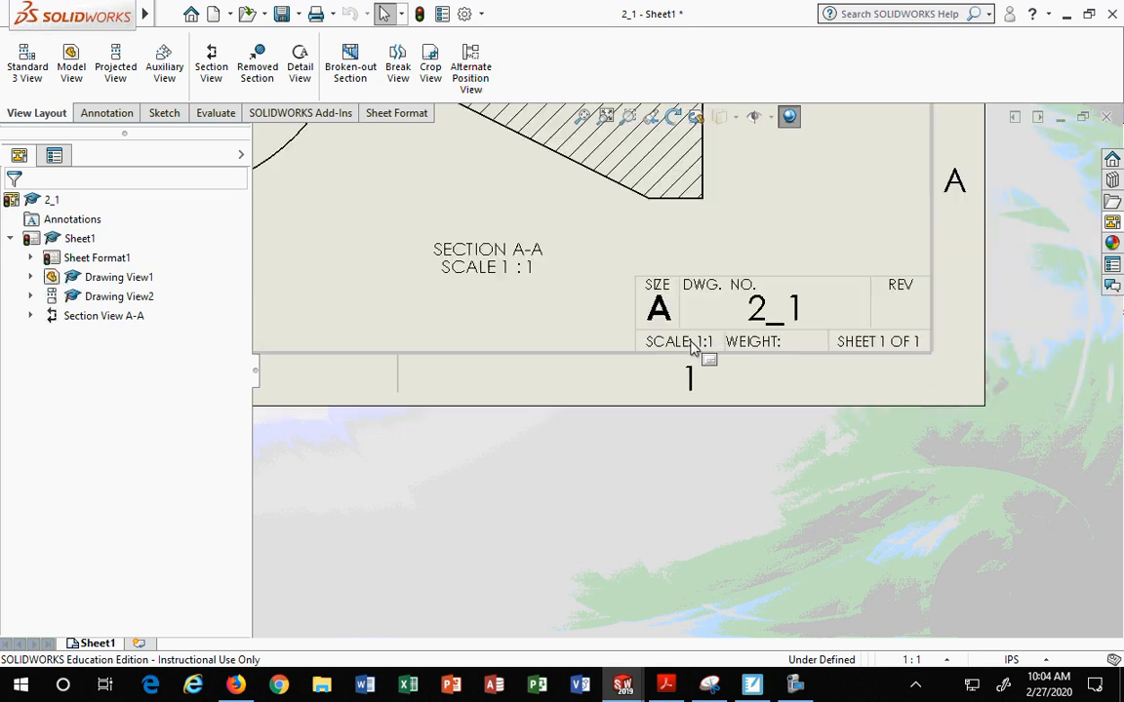
# Examine the front view's scale setting in its view properties and close them.
pyautogui.scroll(2, 602, 337)
pyautogui.click(571, 324)
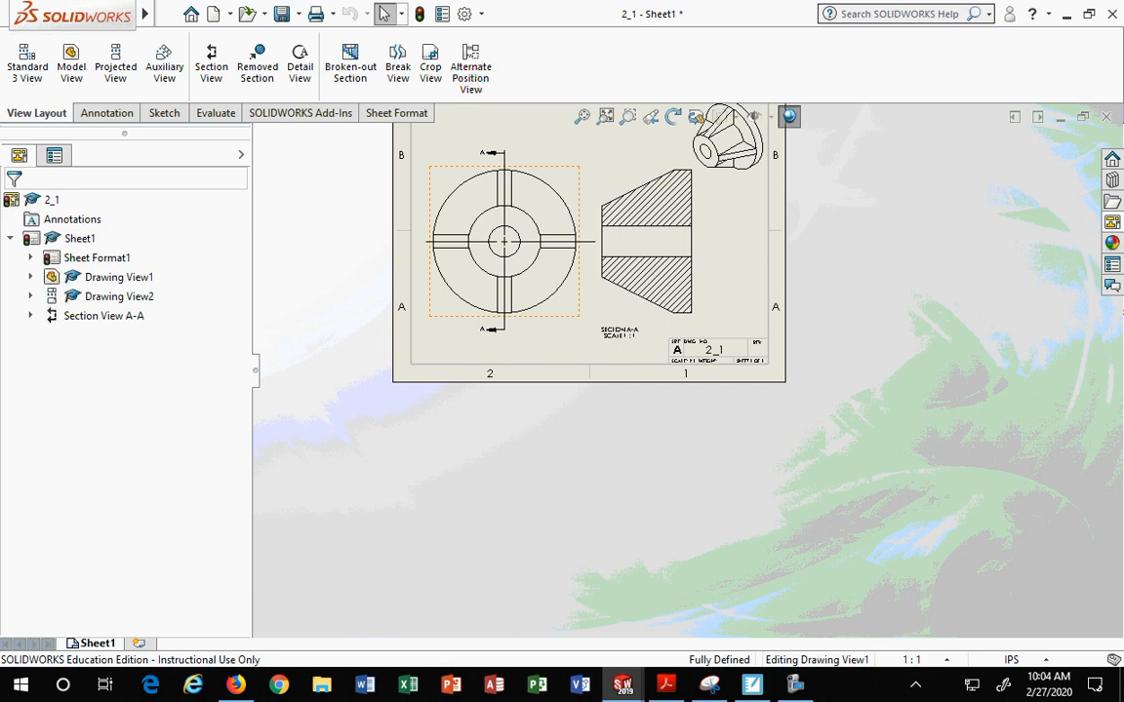
pyautogui.moveTo(240, 307); pyautogui.dragTo(220, 522)
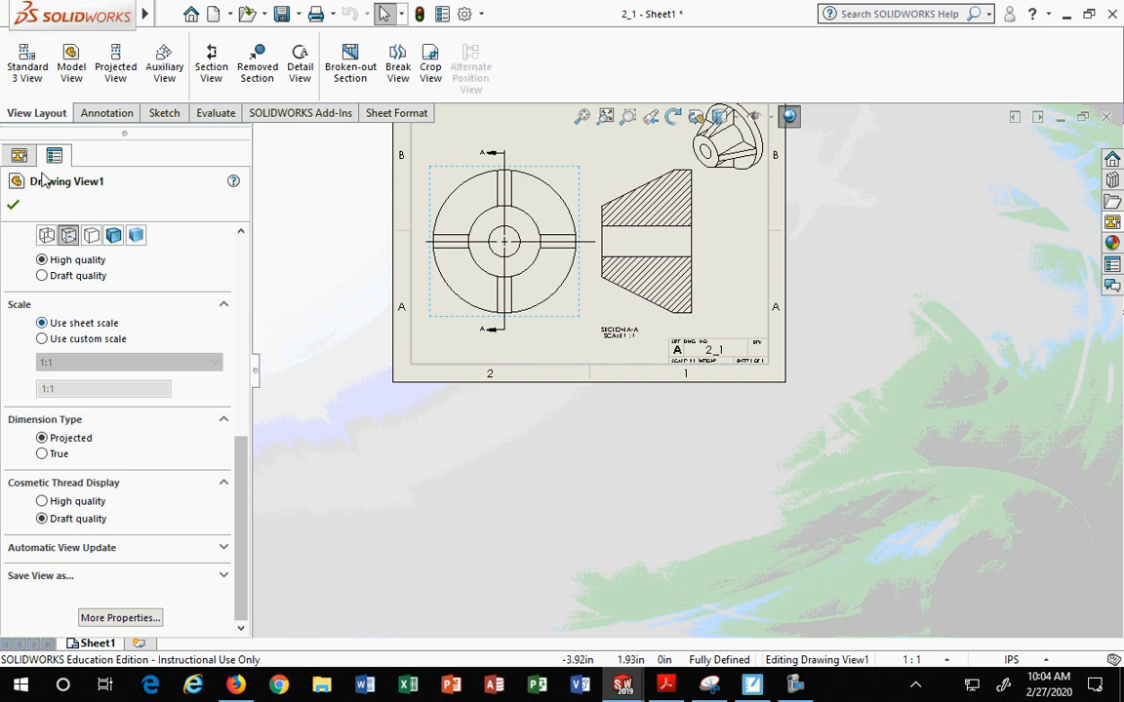
pyautogui.click(12, 204)
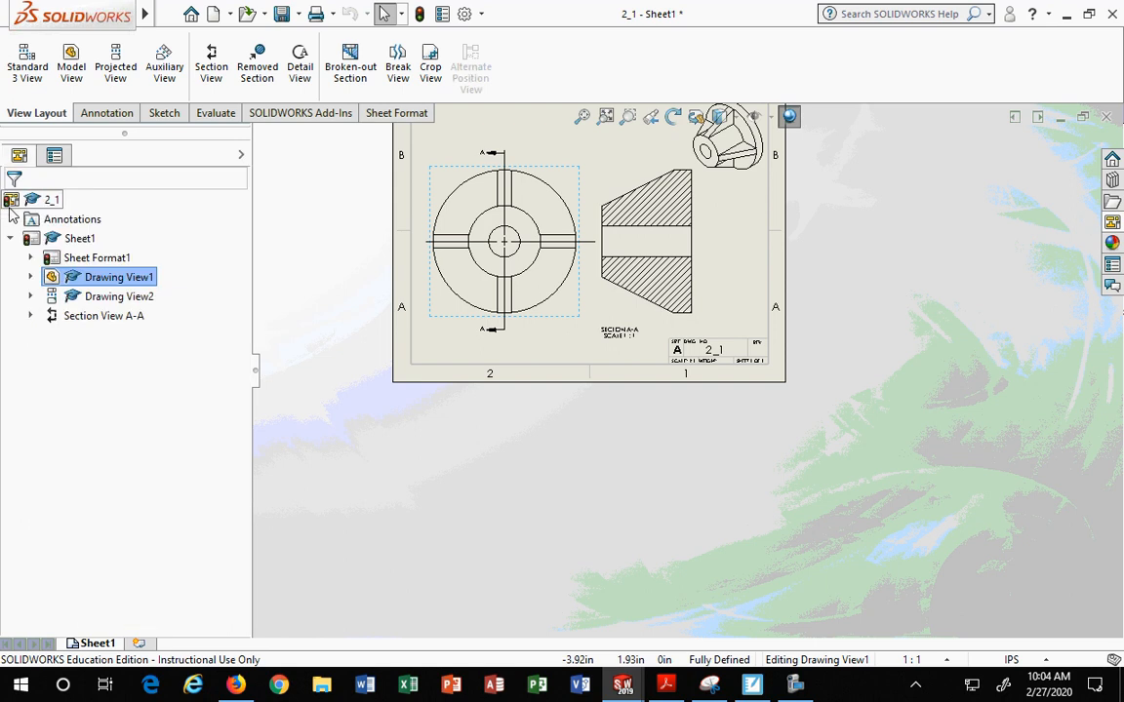
pyautogui.click(335, 352)
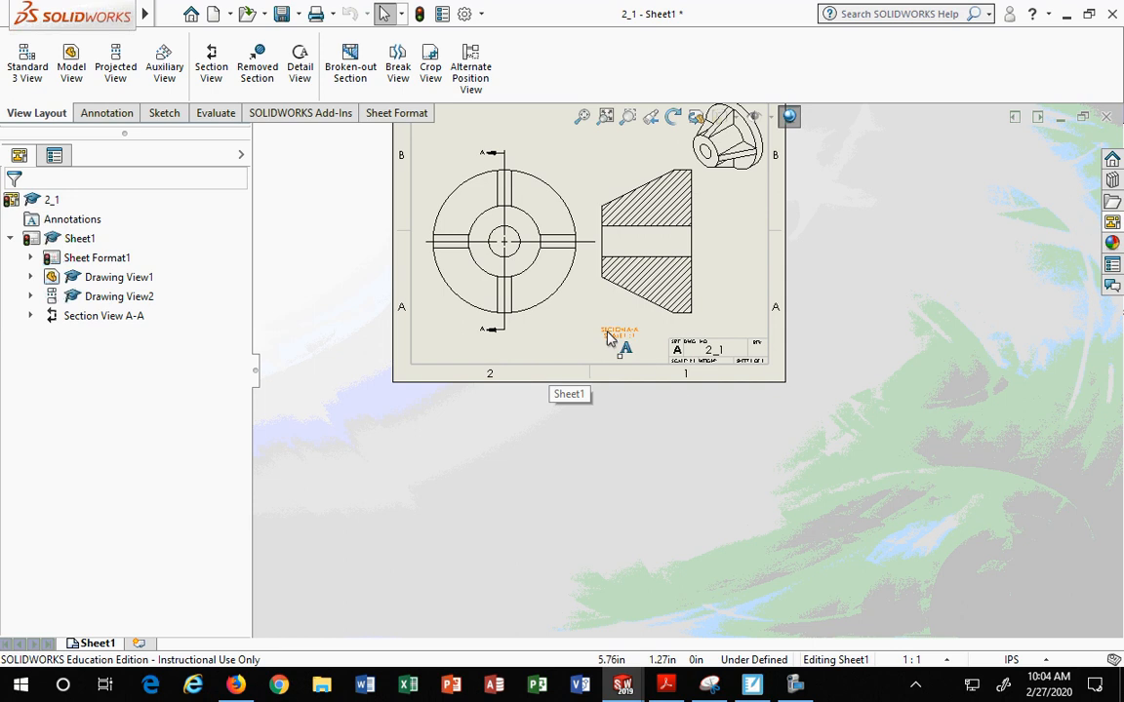
# Move the section label up beside the section view's slanted lower edge, and shift the front view slightly down.
pyautogui.scroll(3, 664, 331)
pyautogui.scroll(-8, 664, 331)
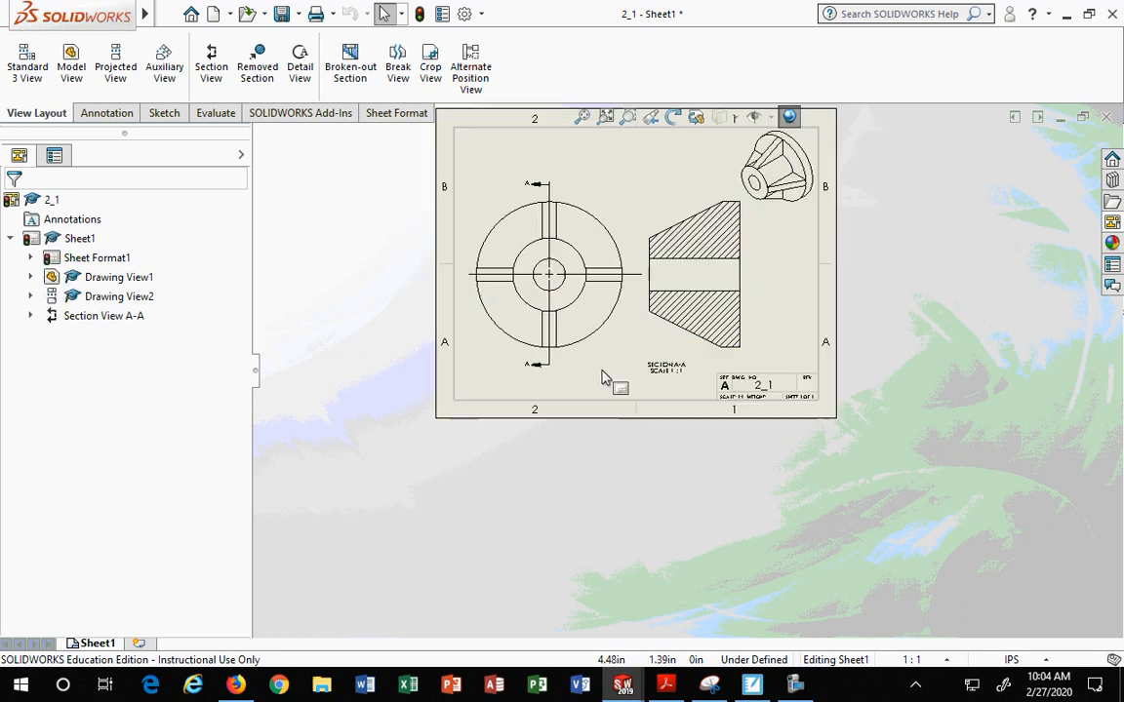
pyautogui.moveTo(686, 329); pyautogui.dragTo(666, 269)
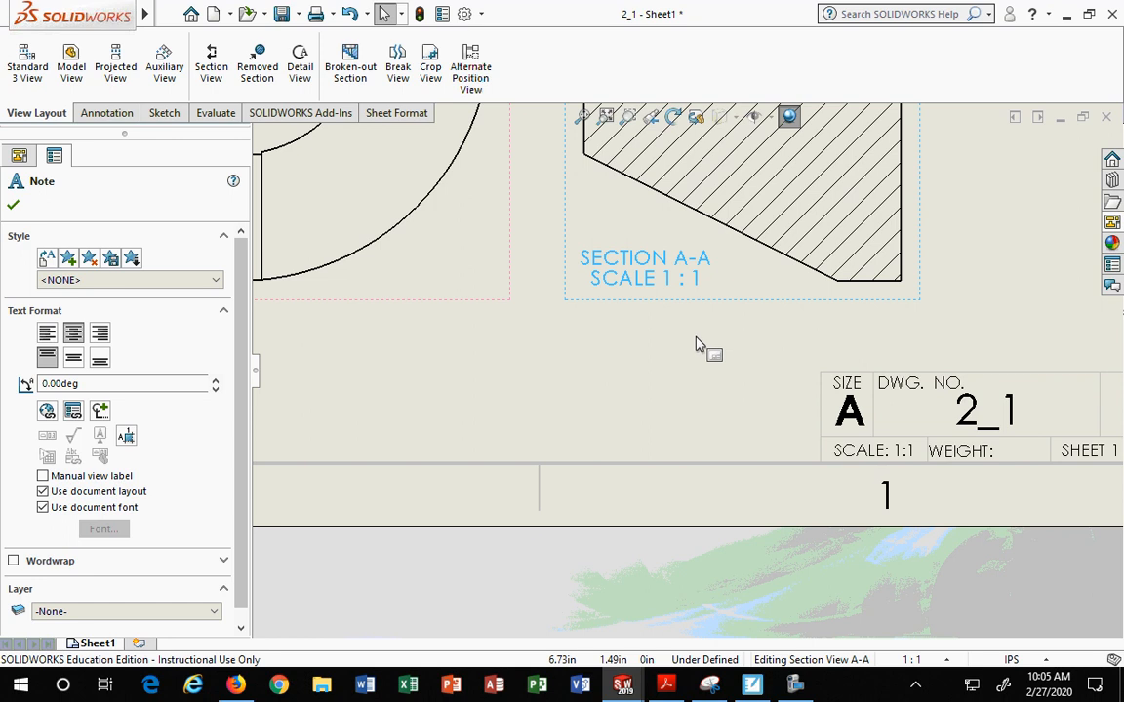
pyautogui.scroll(6, 698, 344)
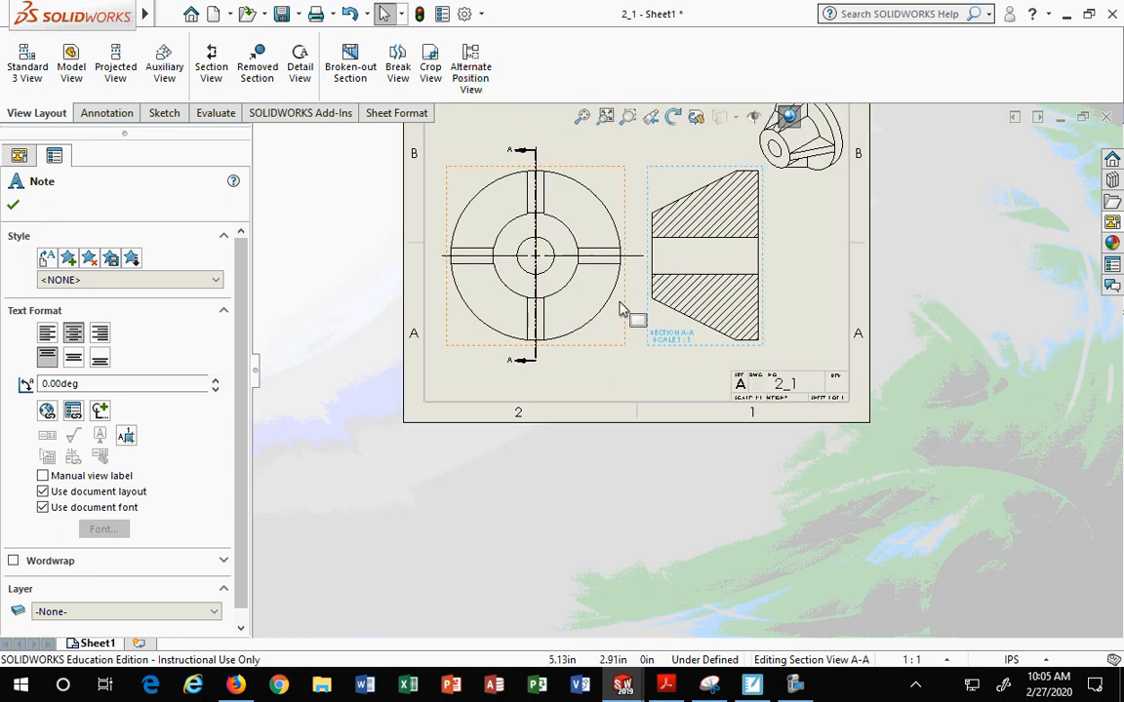
pyautogui.click(599, 358)
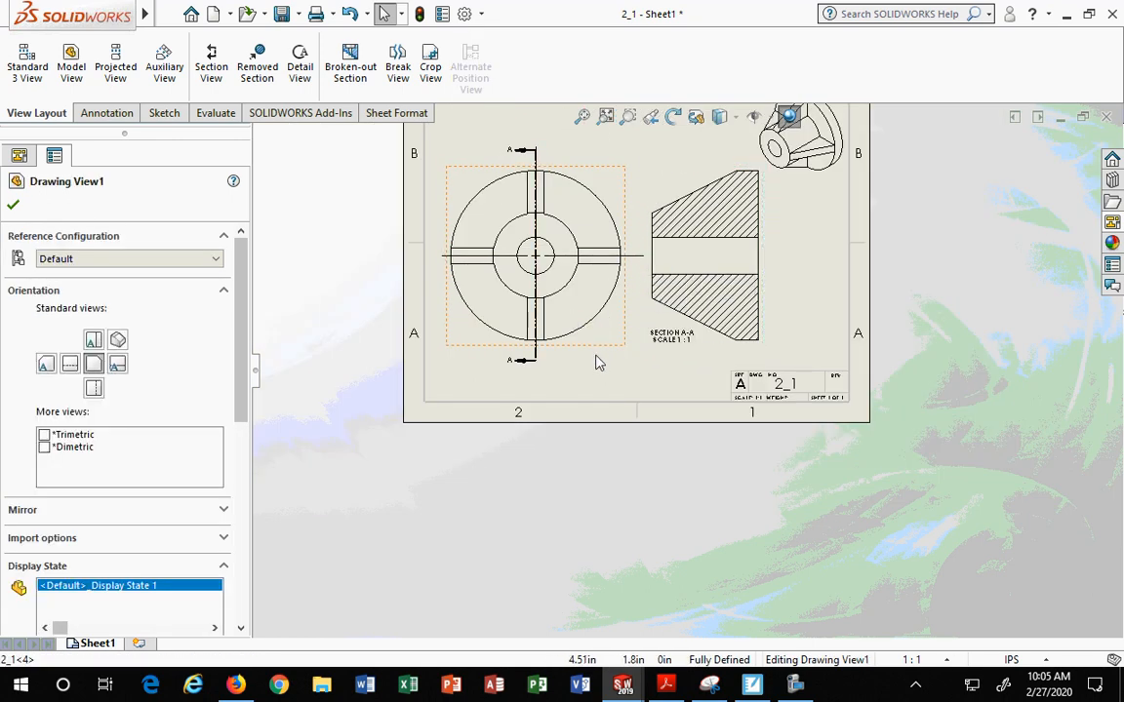
pyautogui.moveTo(597, 356); pyautogui.dragTo(599, 364)
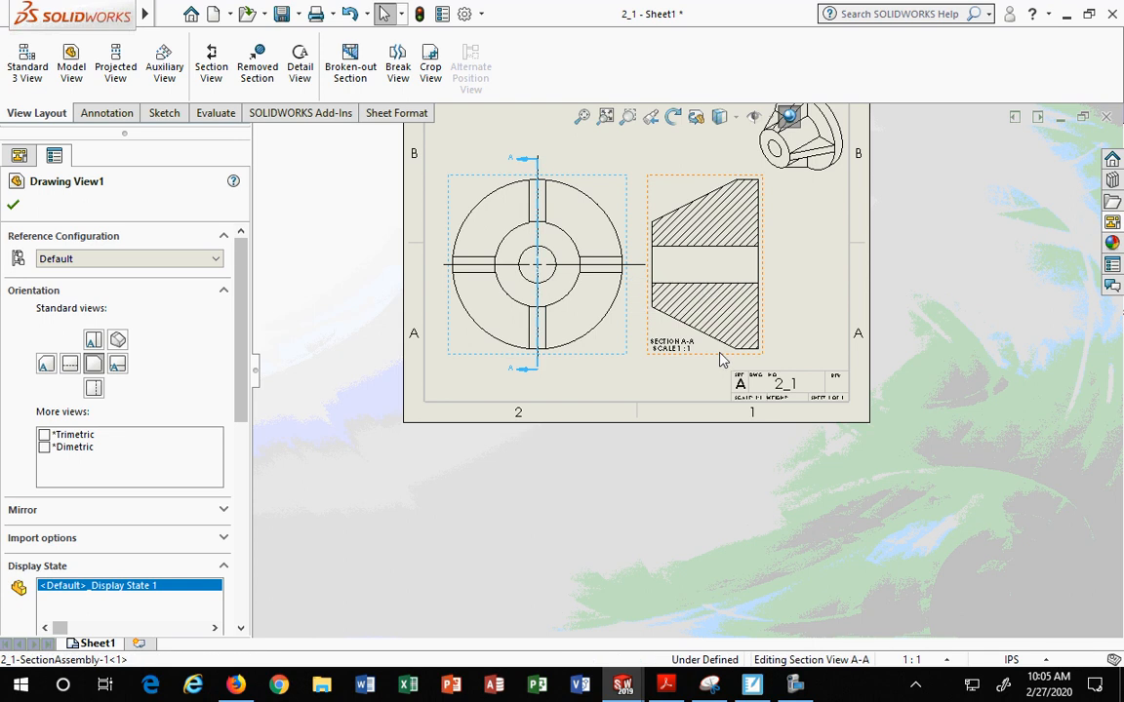
# Move the section label down so it sits just below the section view, clear of the title block.
pyautogui.click(672, 347)
pyautogui.moveTo(672, 348); pyautogui.dragTo(677, 364)
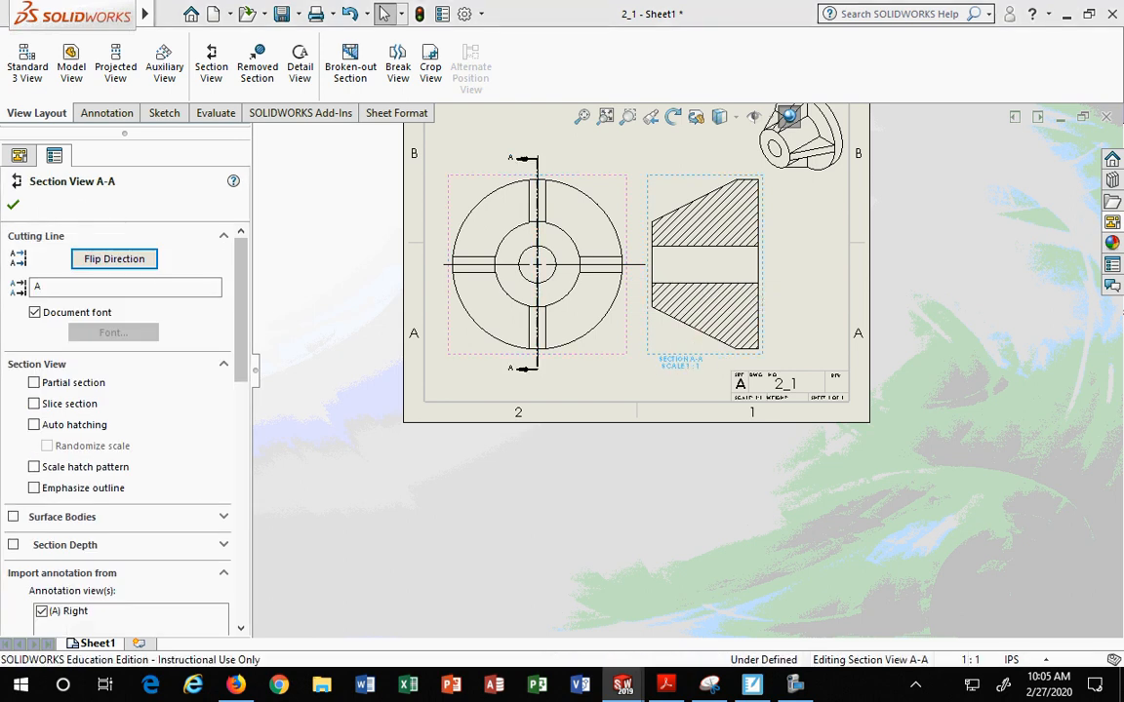
pyautogui.scroll(2, 686, 367)
pyautogui.scroll(-3, 720, 264)
pyautogui.scroll(-1, 720, 263)
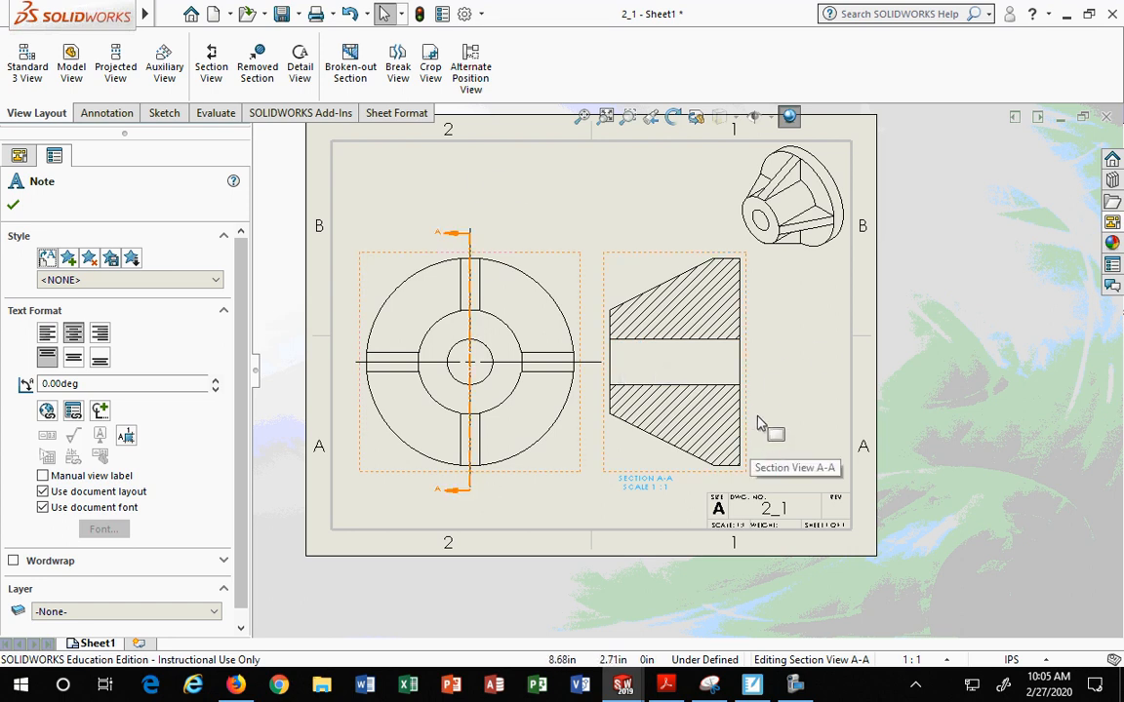
# Move section view A-A slightly away from the front view and close its properties.
pyautogui.click(701, 385)
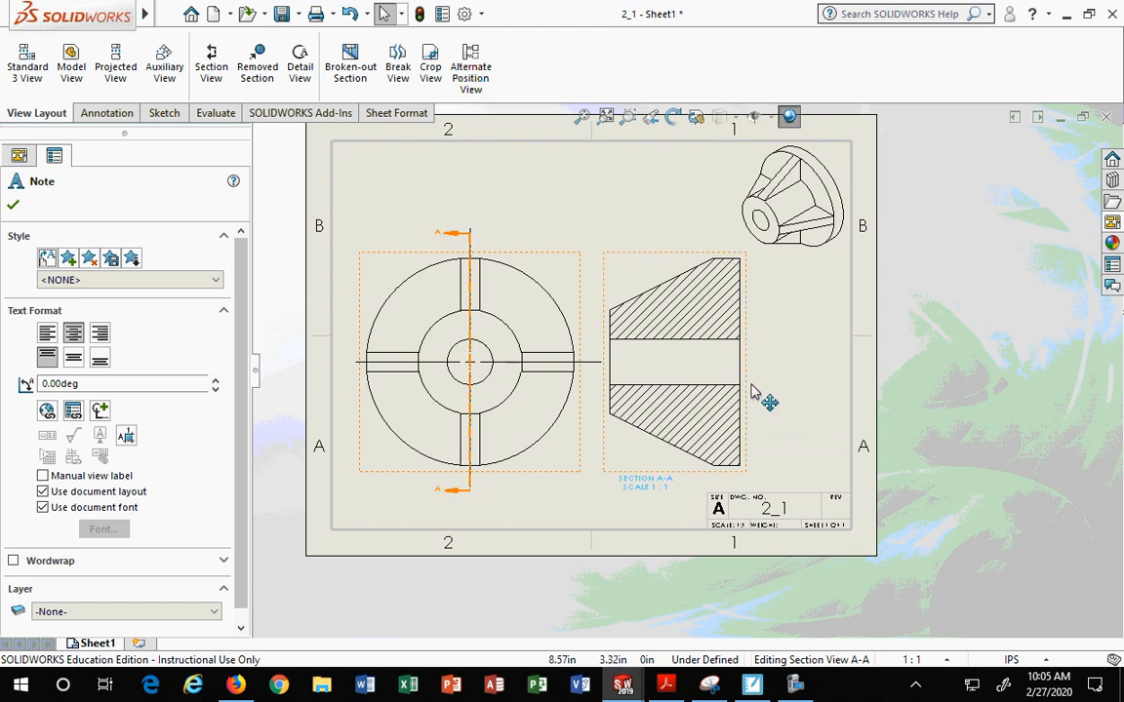
pyautogui.moveTo(749, 392); pyautogui.dragTo(766, 391)
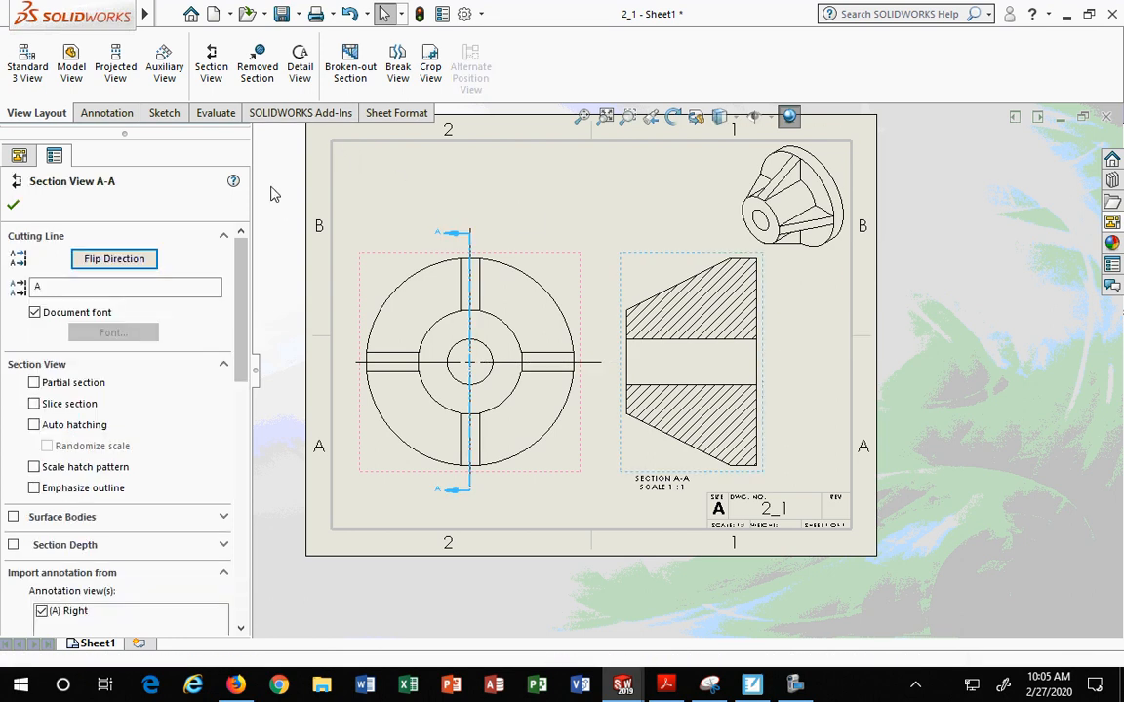
pyautogui.click(12, 204)
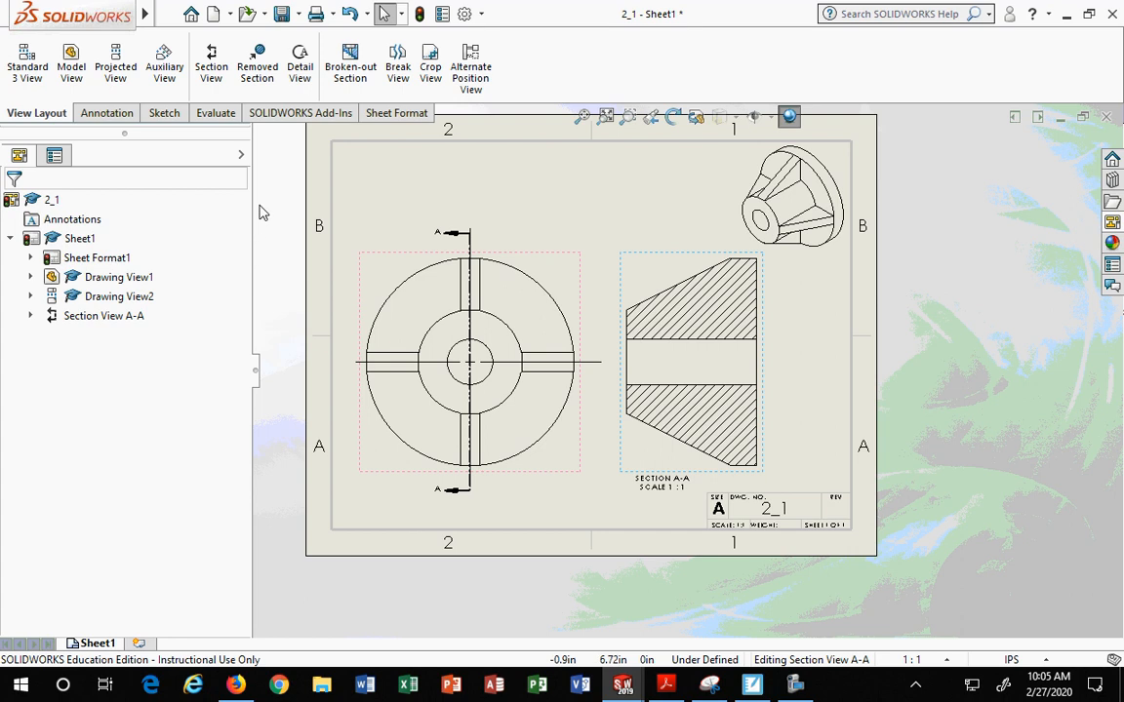
# Start the Model Items command and set it to import items into all views.
pyautogui.click(121, 118)
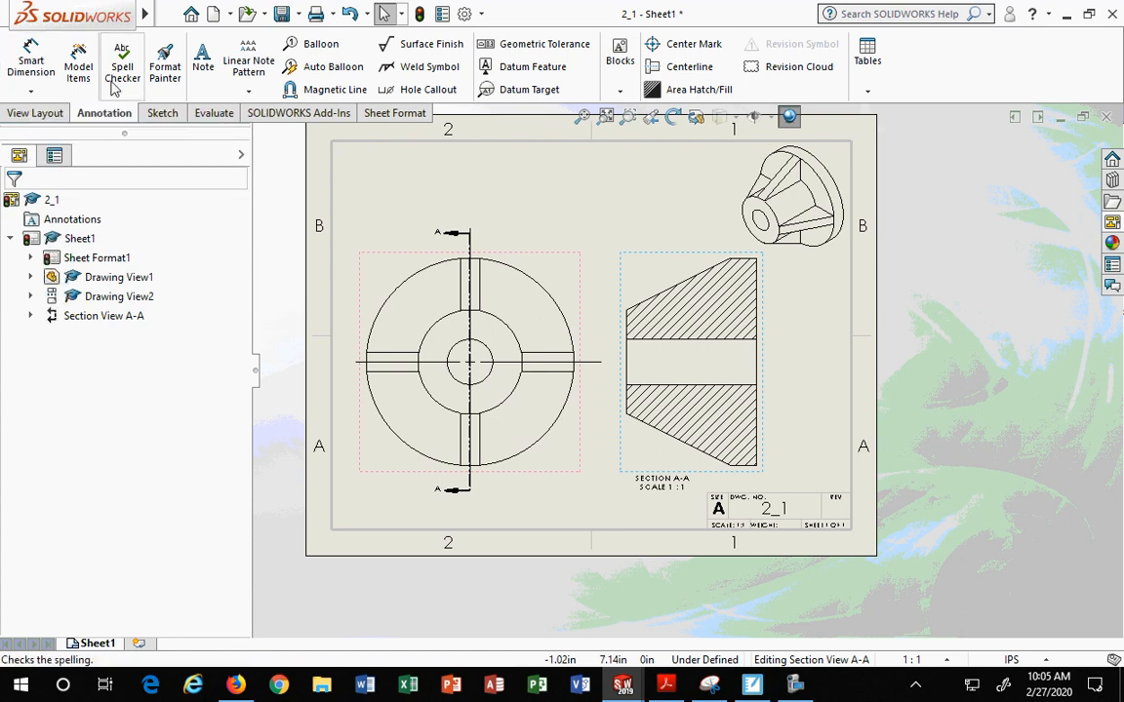
pyautogui.click(29, 94)
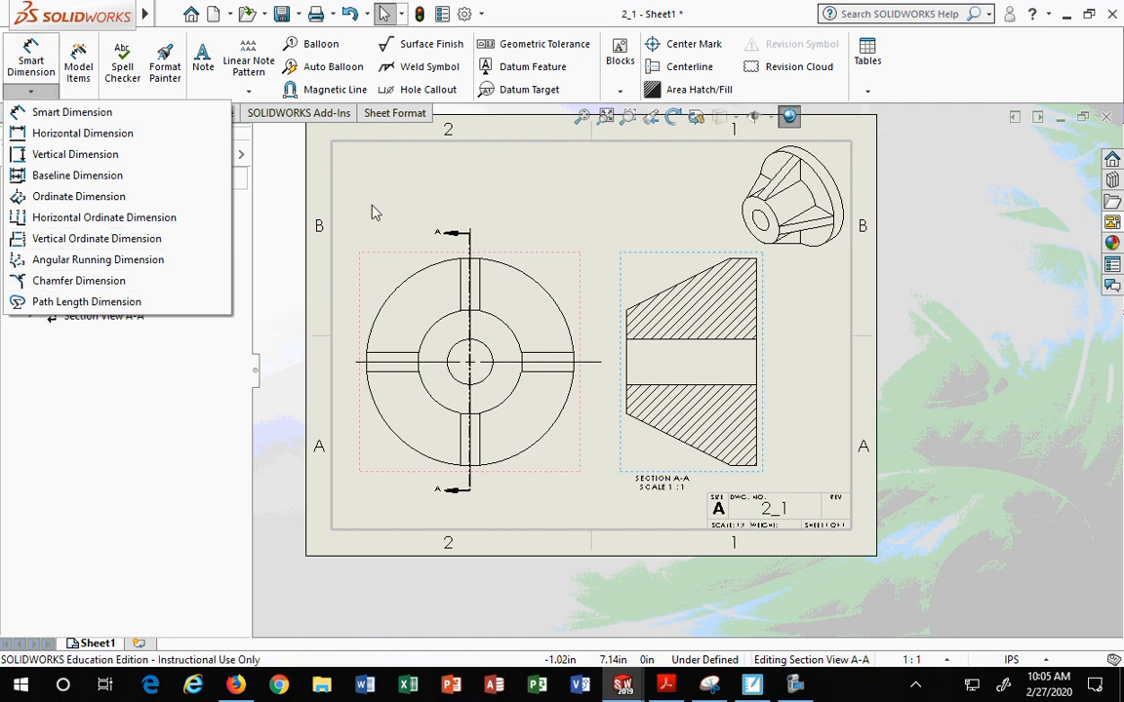
pyautogui.click(289, 177)
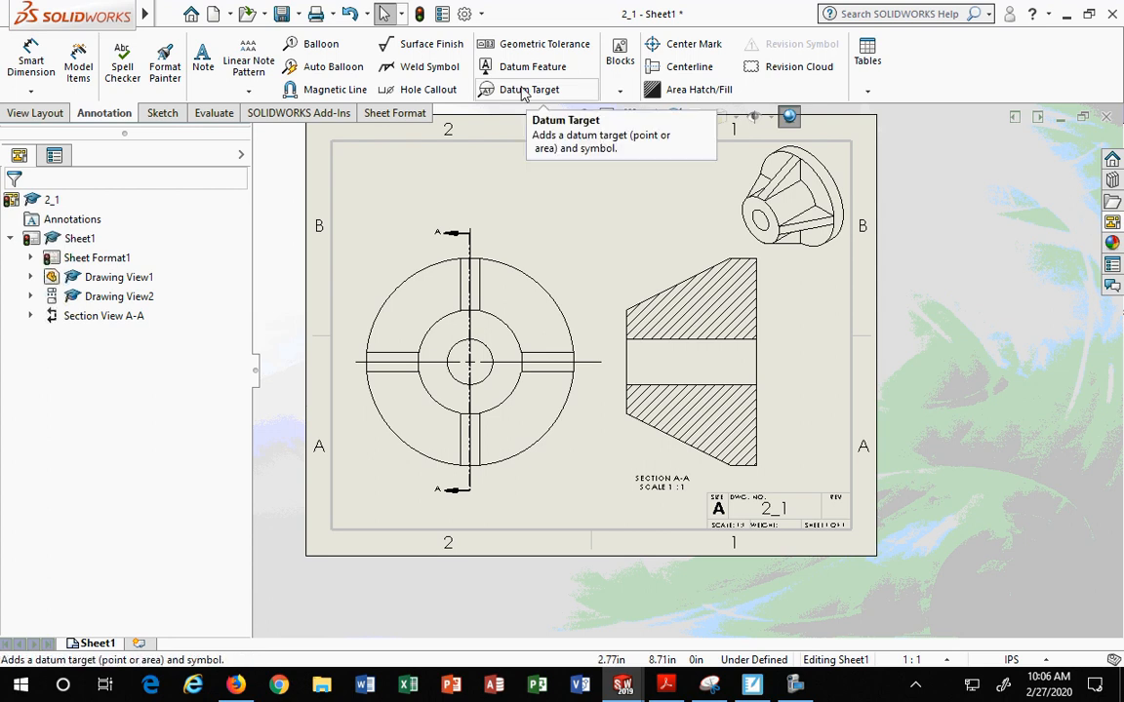
pyautogui.moveTo(4, 9)
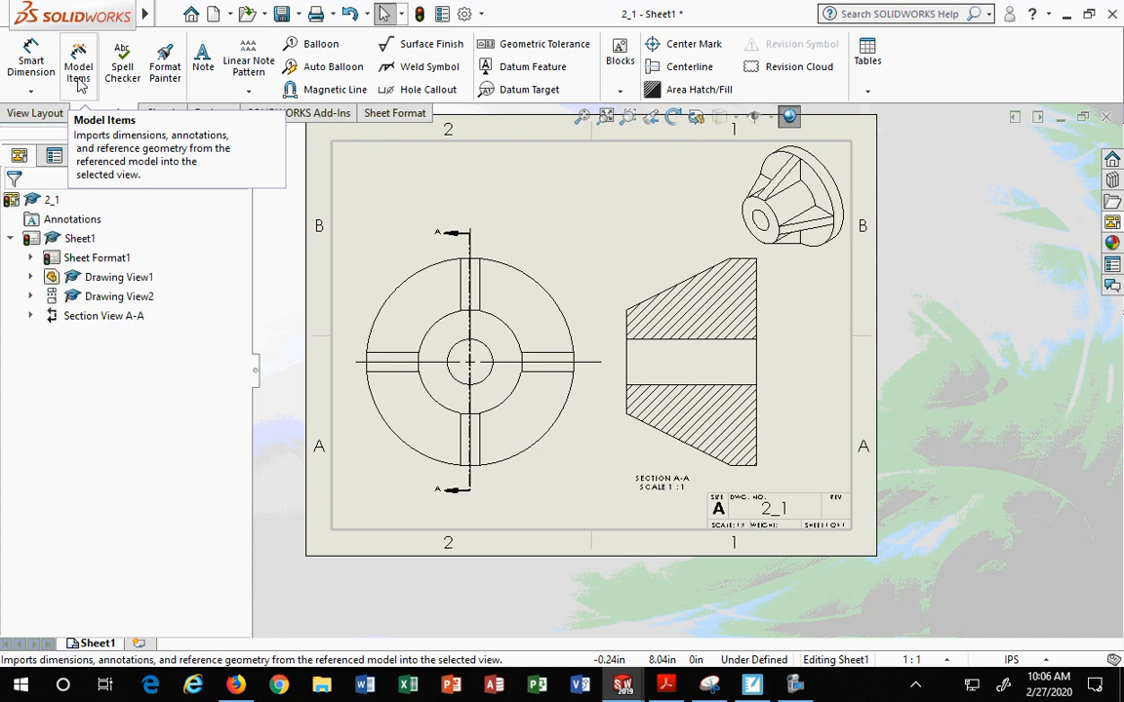
pyautogui.click(79, 74)
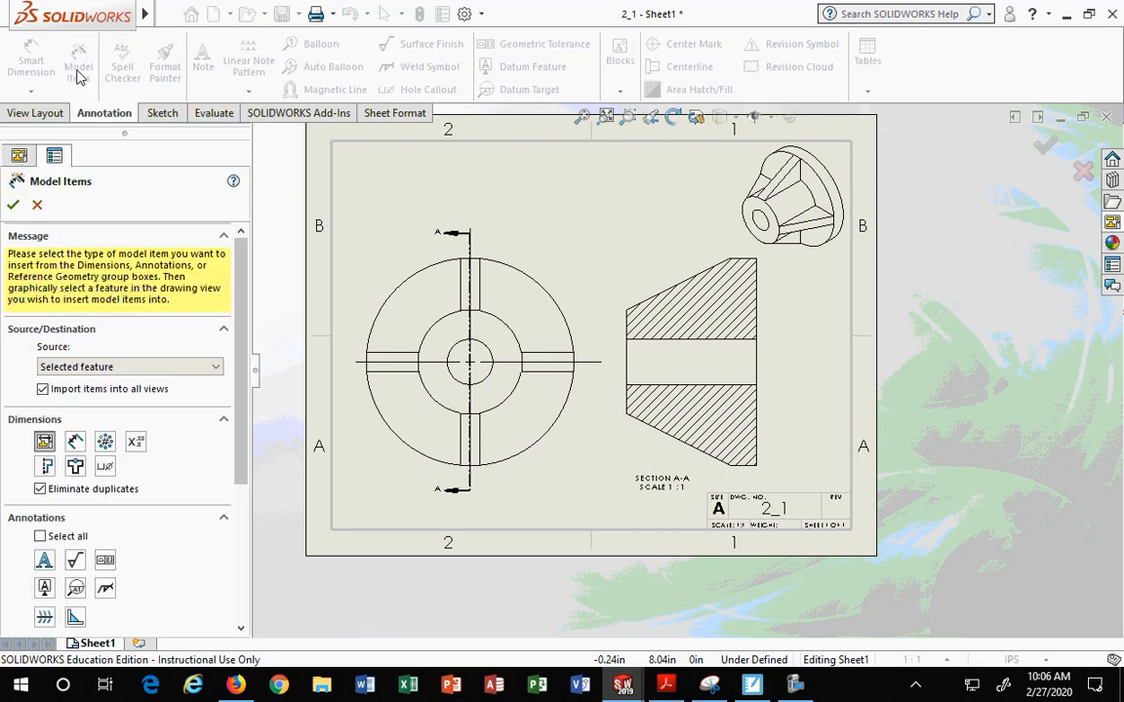
pyautogui.click(625, 288)
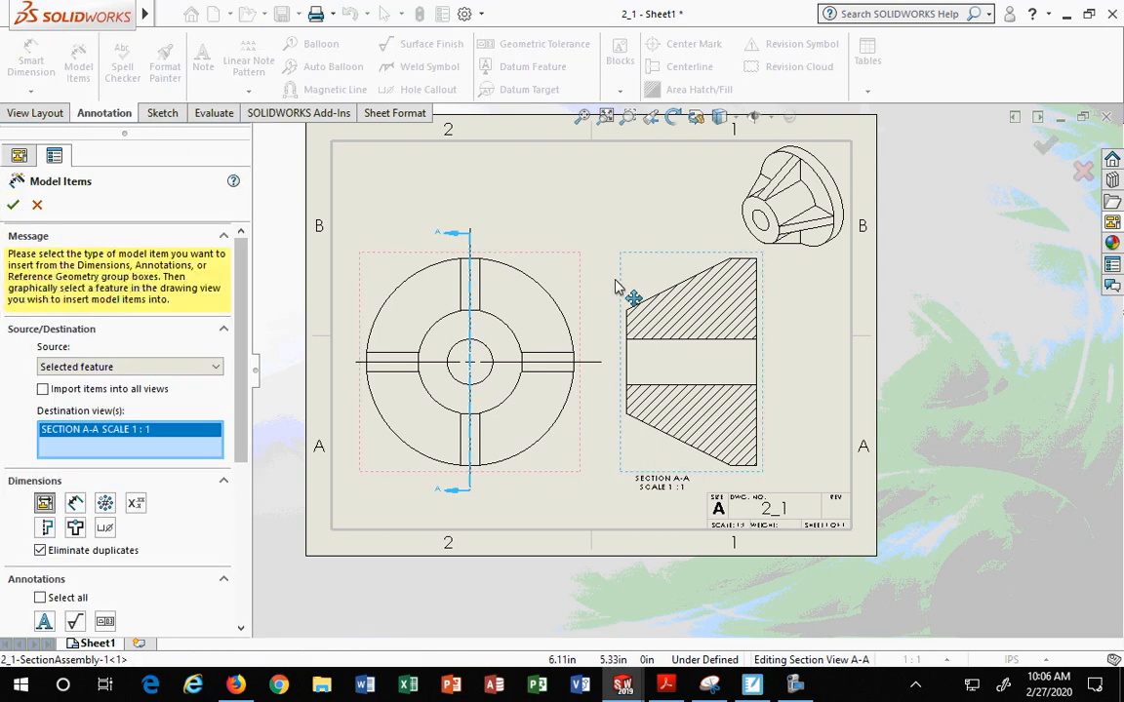
pyautogui.click(554, 282)
pyautogui.scroll(-3, 69, 285)
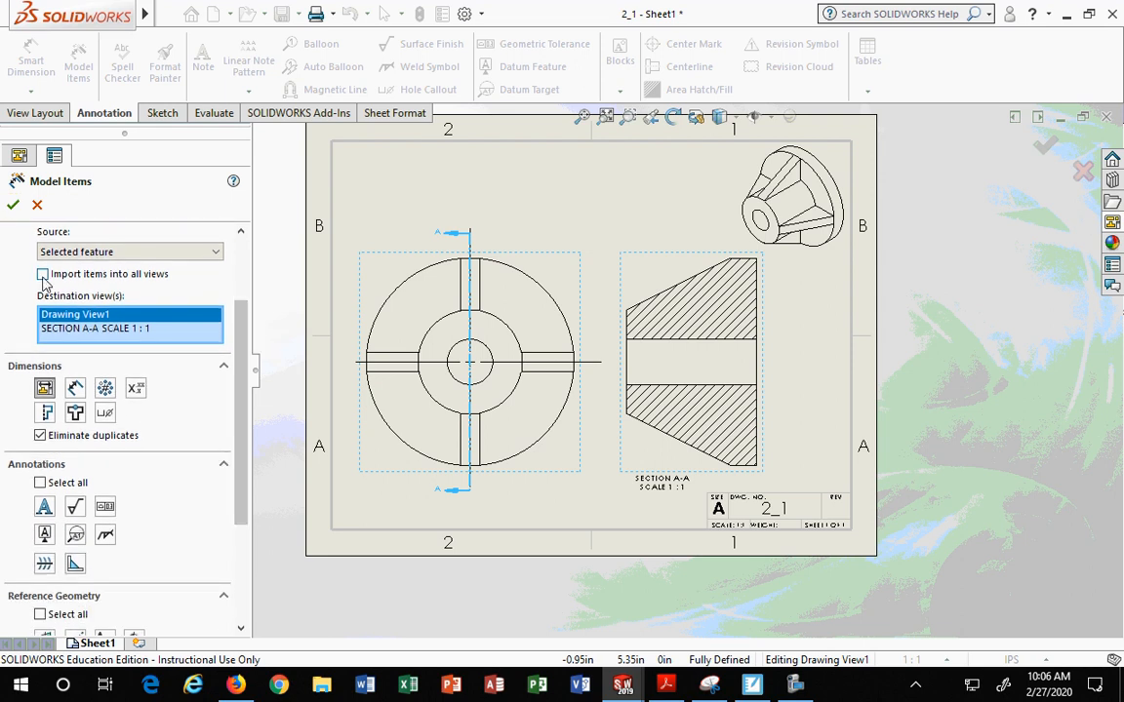
pyautogui.click(43, 276)
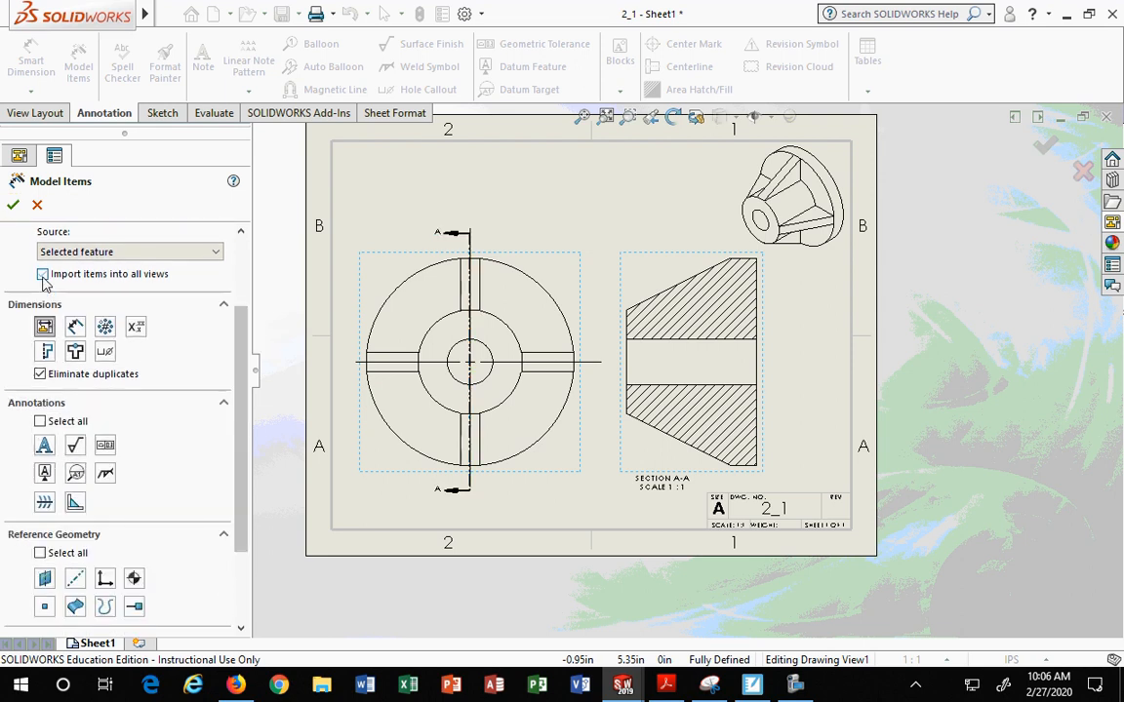
# Add not-marked, instance count, toleranced, hole wizard location and hole callout dimensions to the items being imported.
pyautogui.click(78, 330)
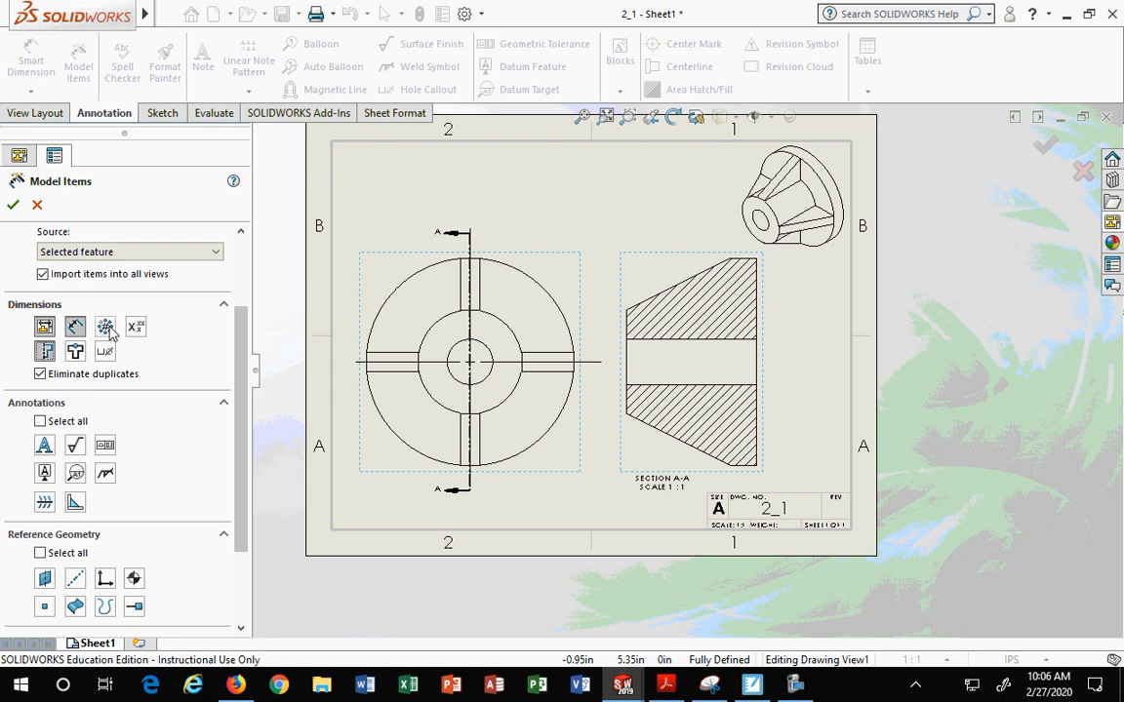
pyautogui.click(105, 327)
pyautogui.click(135, 326)
pyautogui.click(105, 352)
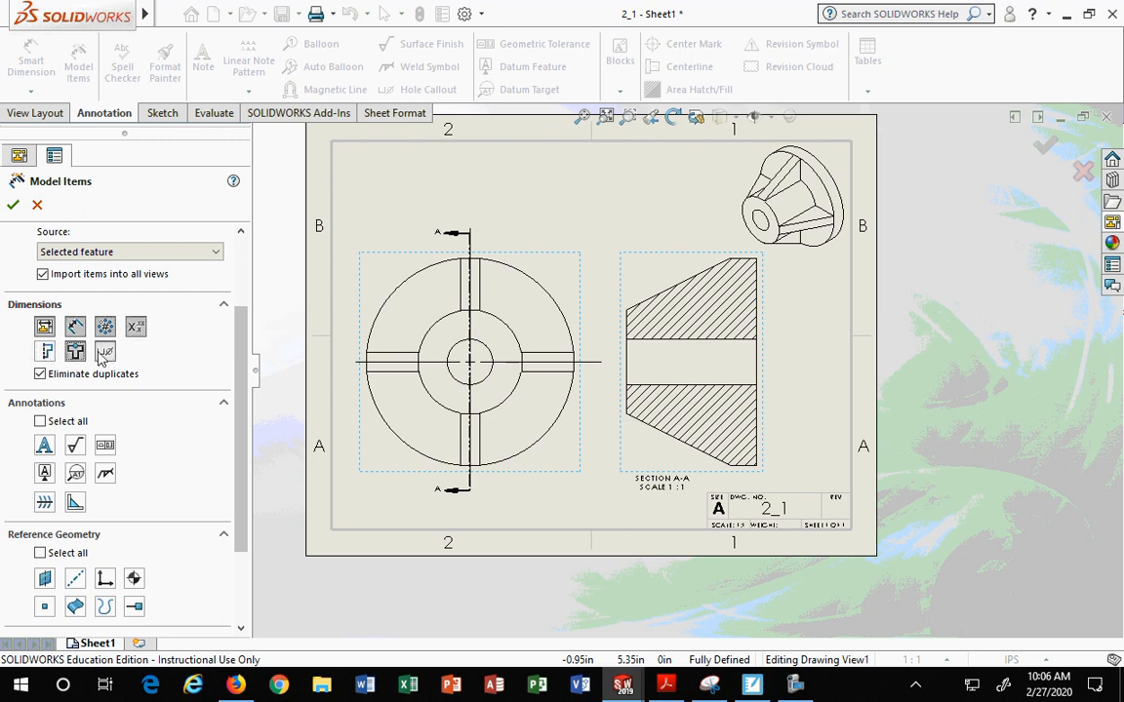
pyautogui.click(77, 354)
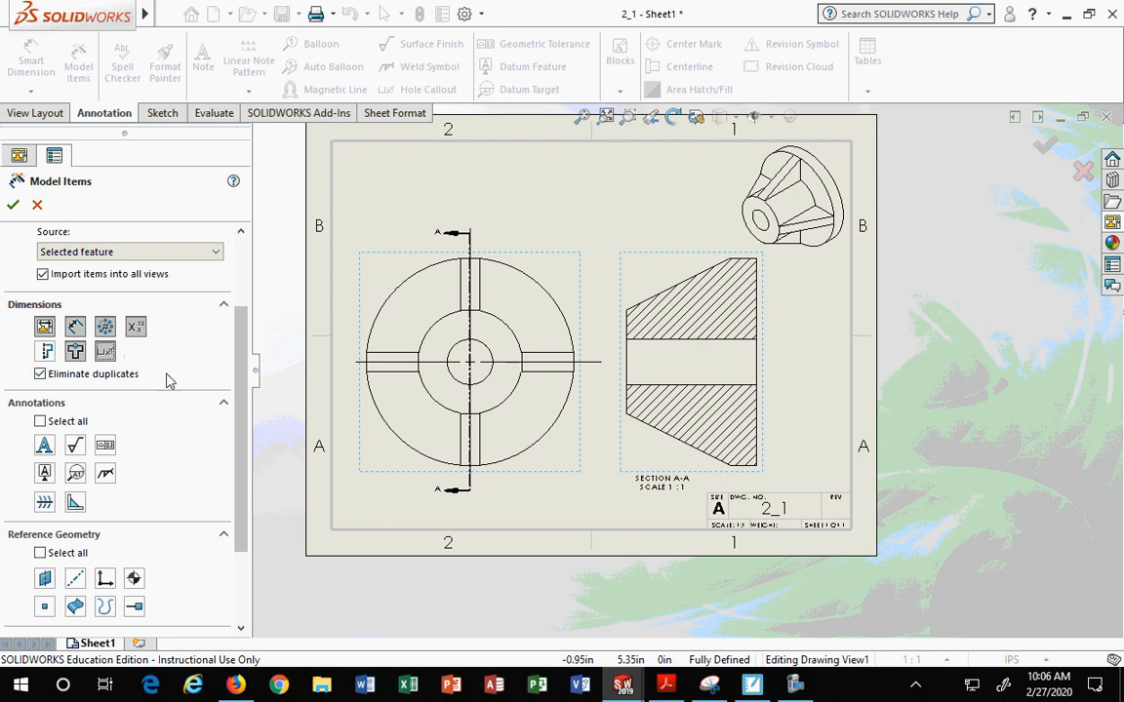
pyautogui.click(106, 354)
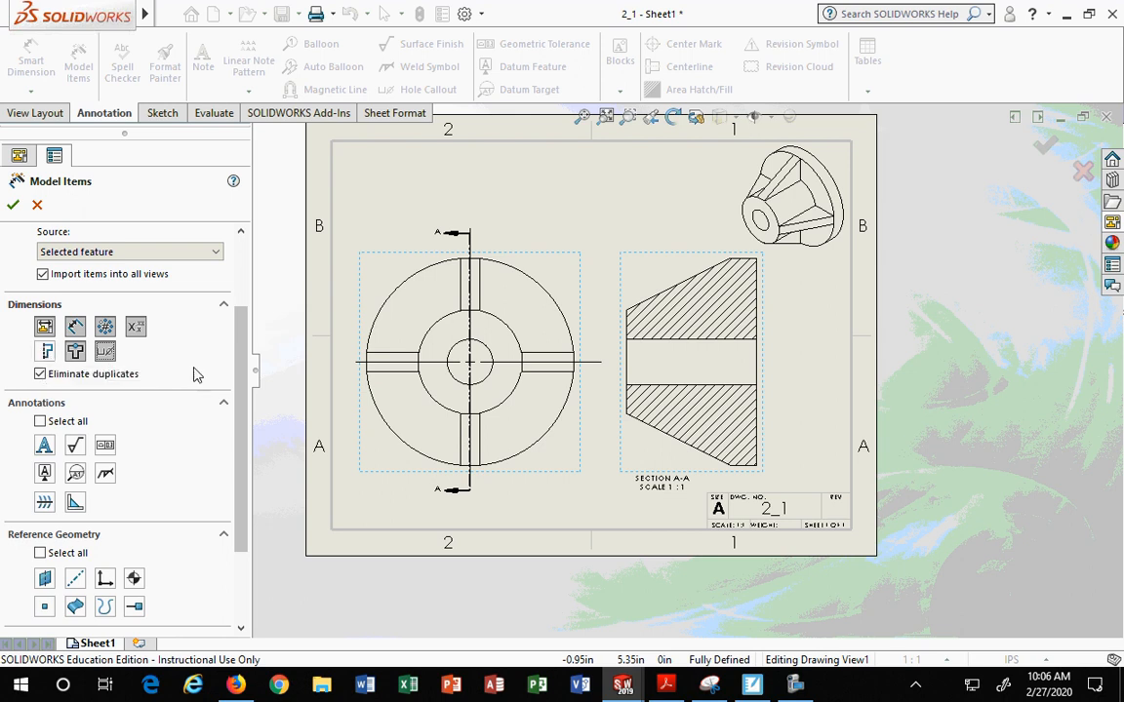
pyautogui.click(106, 353)
pyautogui.scroll(-3, 108, 357)
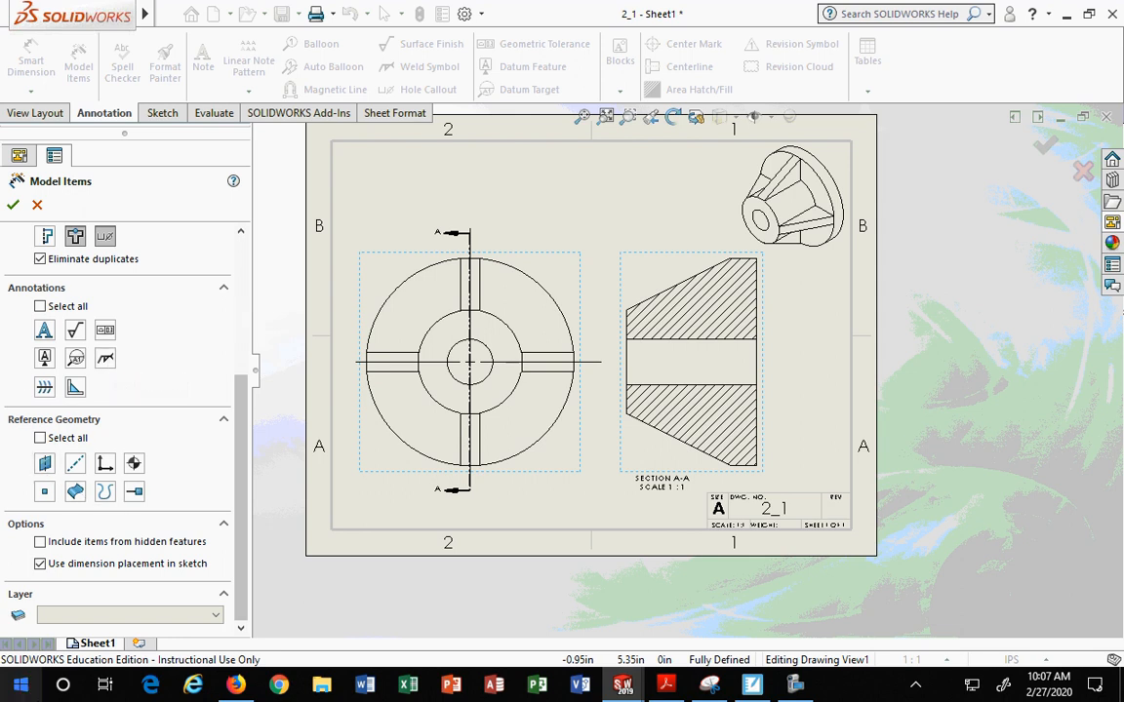
# Import the chosen dimensions into the views, using the entire model as the source.
pyautogui.click(14, 206)
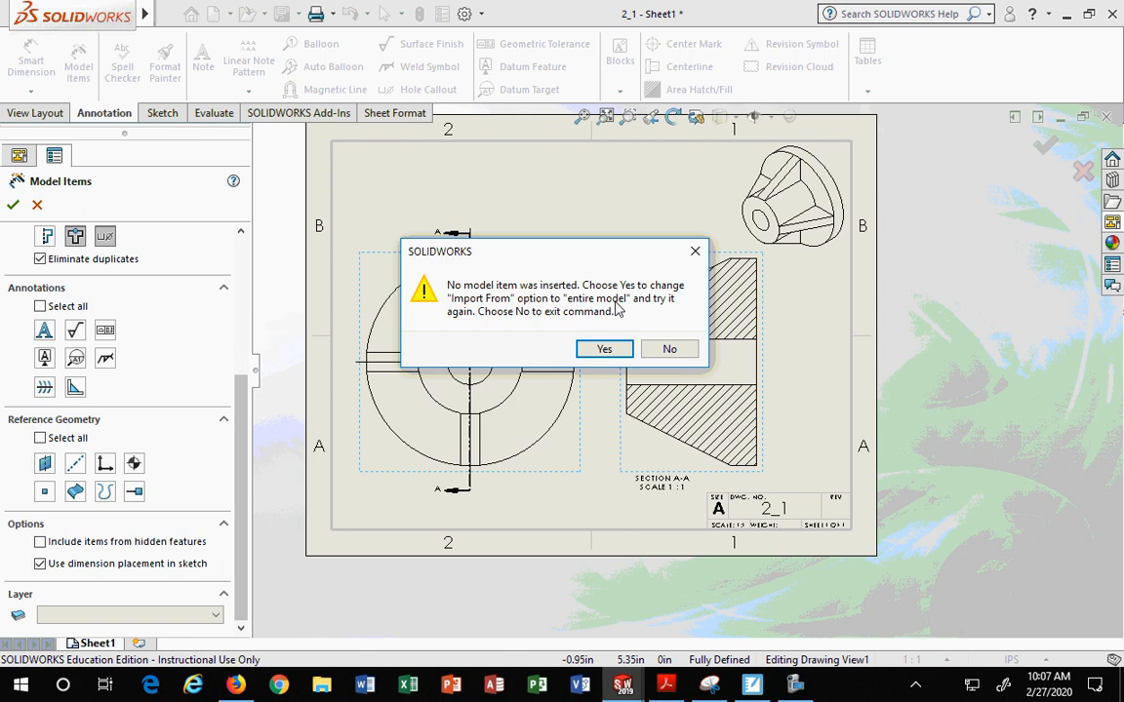
pyautogui.click(604, 350)
pyautogui.click(12, 205)
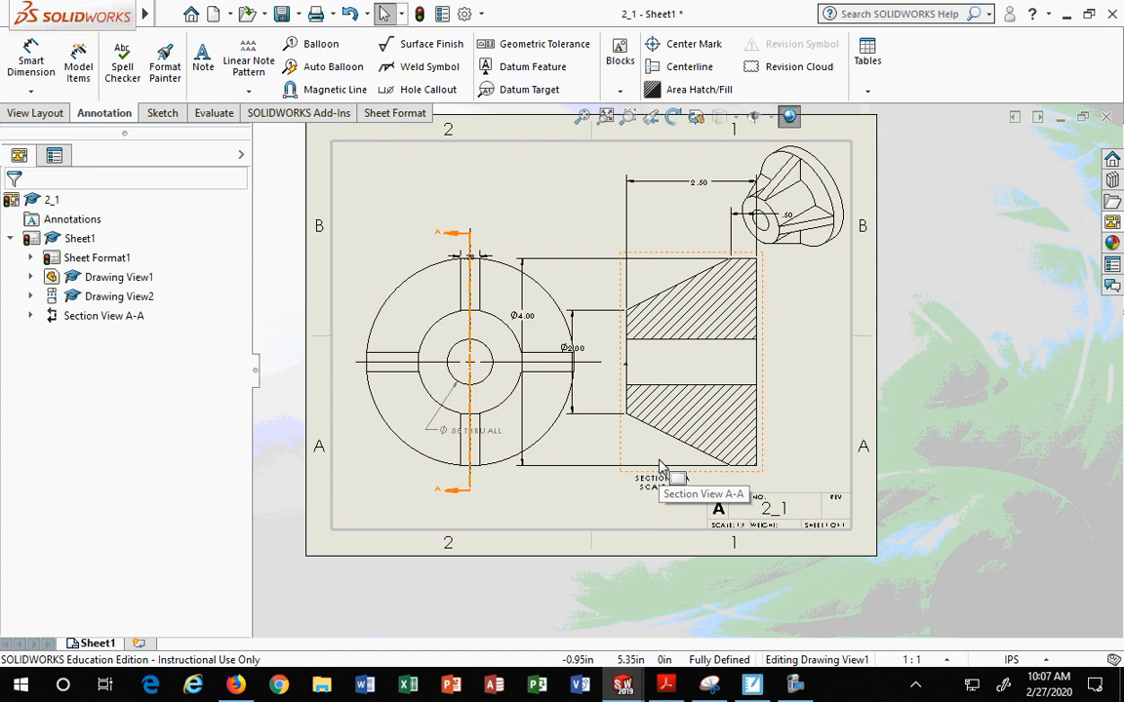
# Move section view A-A with its dimensions off the sheet into the empty space beside the isometric view's side of the border.
pyautogui.scroll(-1, 660, 468)
pyautogui.scroll(3, 647, 466)
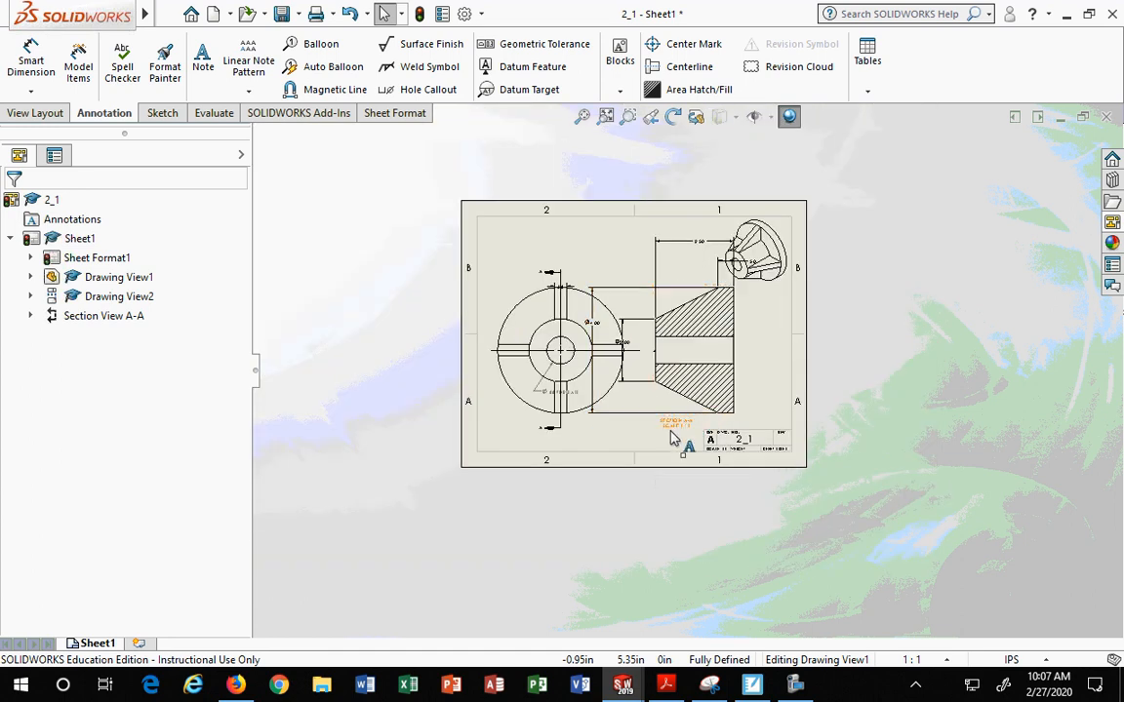
pyautogui.scroll(-1, 788, 382)
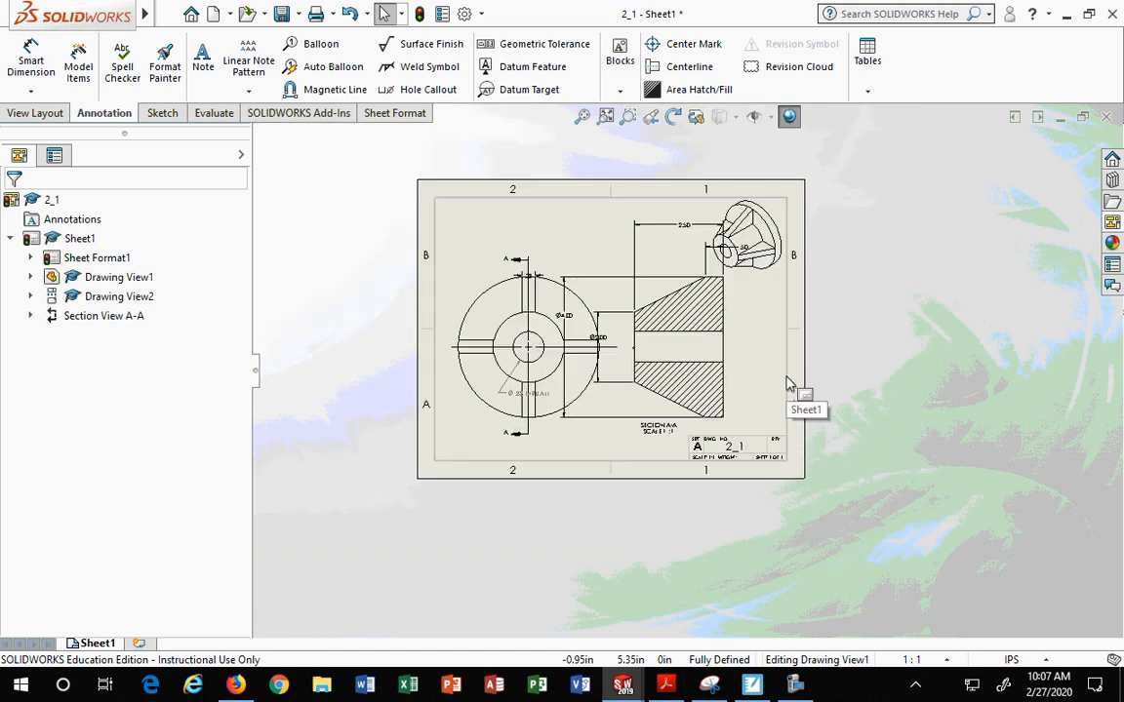
pyautogui.scroll(-1, 786, 366)
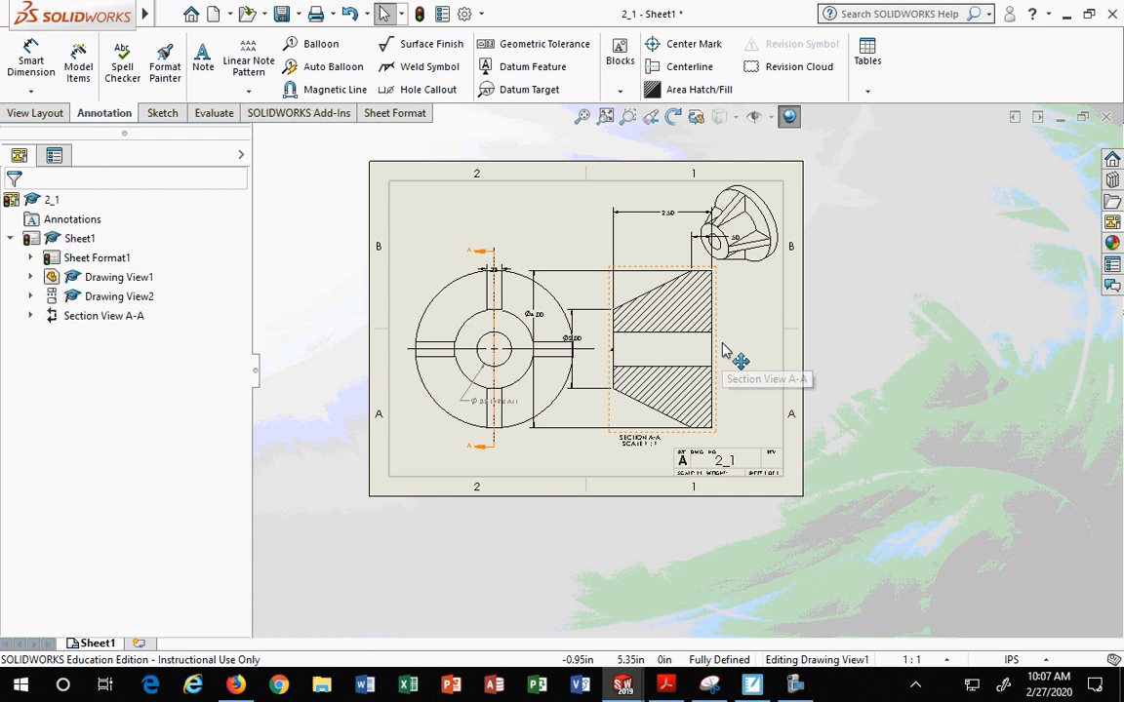
pyautogui.moveTo(722, 349); pyautogui.dragTo(1026, 332)
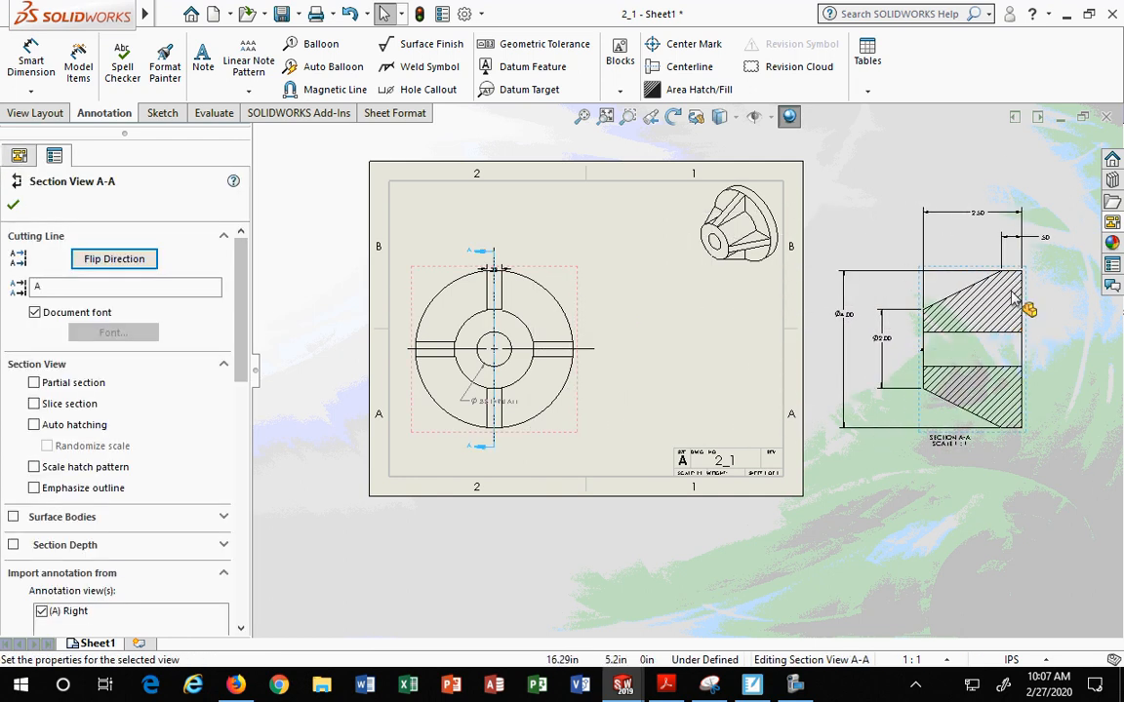
pyautogui.scroll(-3, 932, 307)
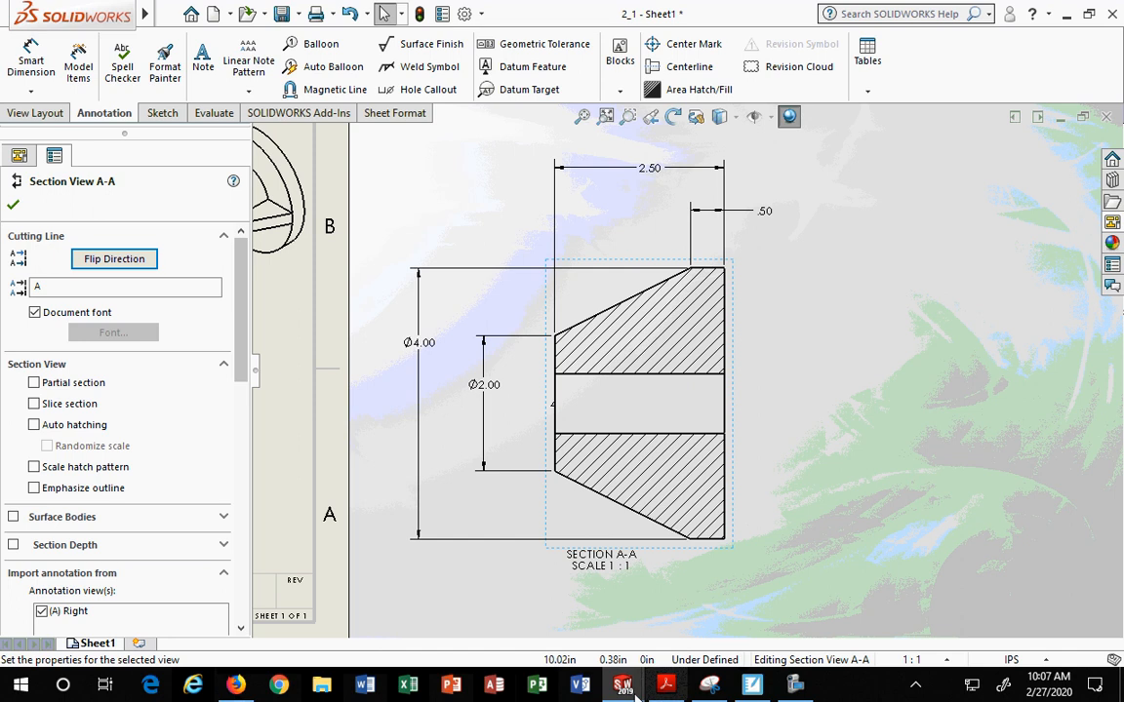
# Switch to part 2_1, open Sketch1 of Revolve1 and view it from the Right orientation to examine its dimensions.
pyautogui.moveTo(632, 691)
pyautogui.click(557, 636)
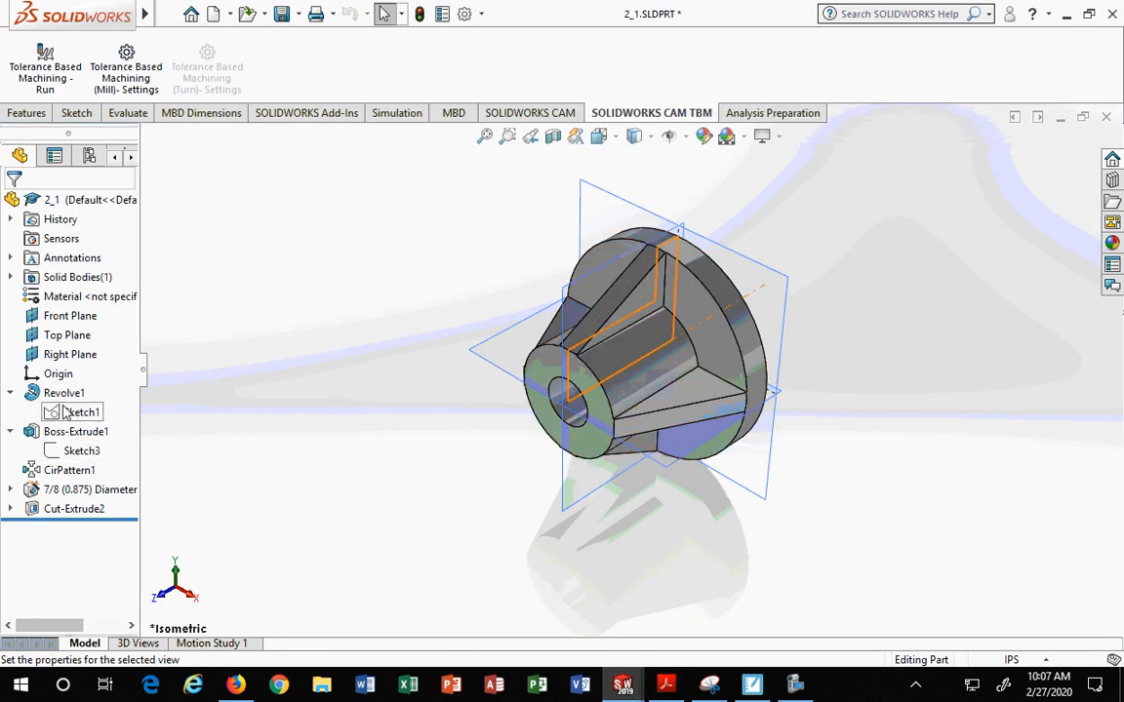
pyautogui.click(78, 413)
pyautogui.click(80, 359)
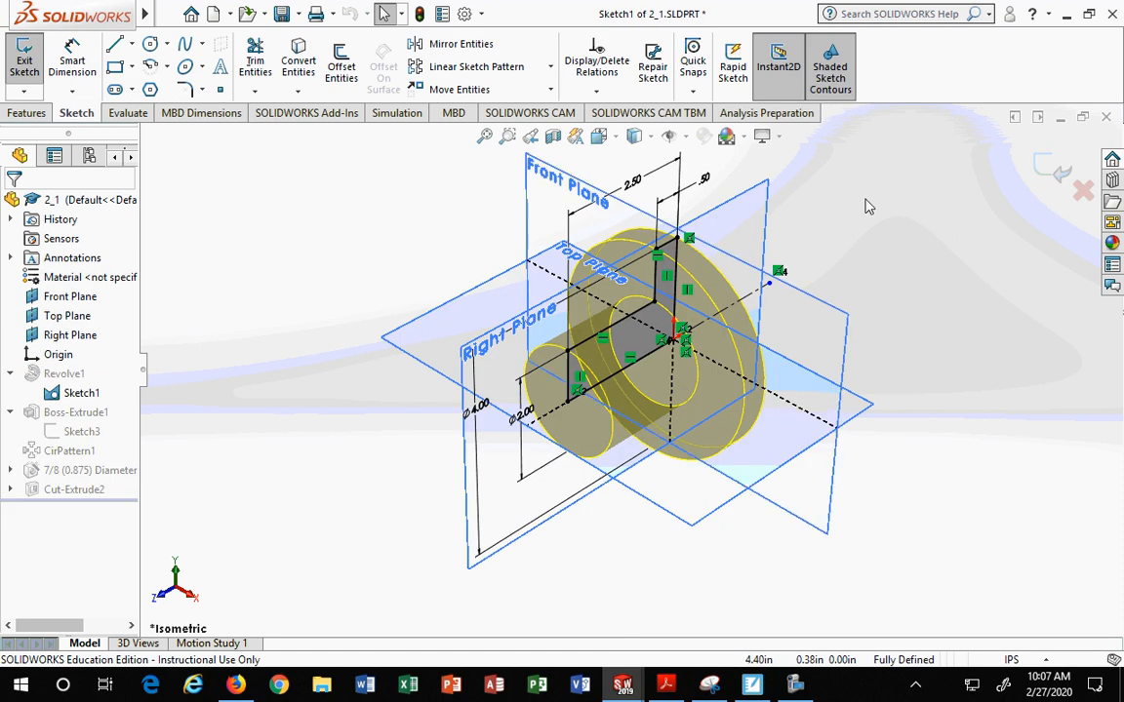
pyautogui.click(599, 136)
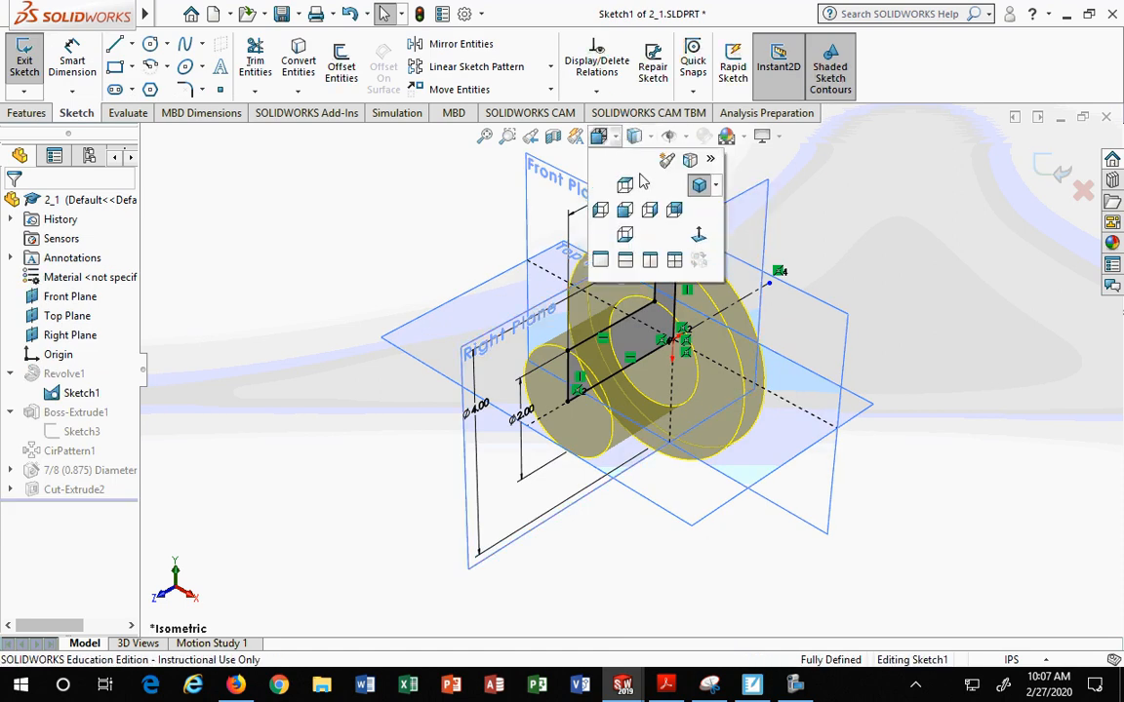
pyautogui.click(649, 210)
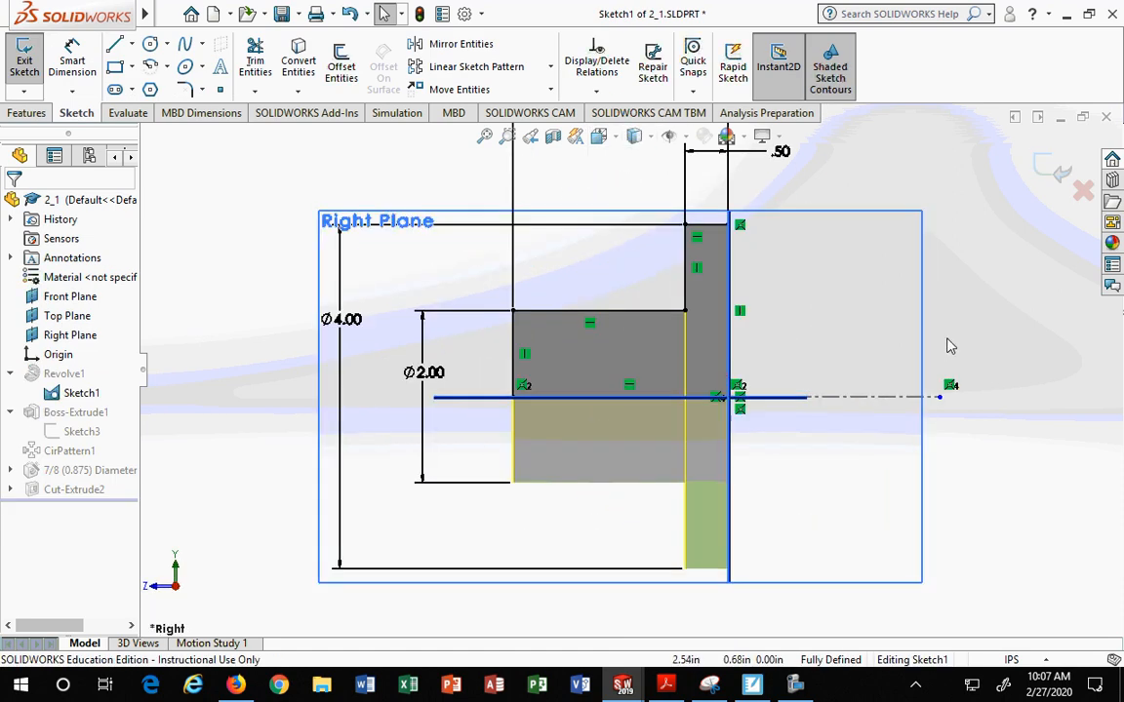
pyautogui.scroll(-1, 952, 346)
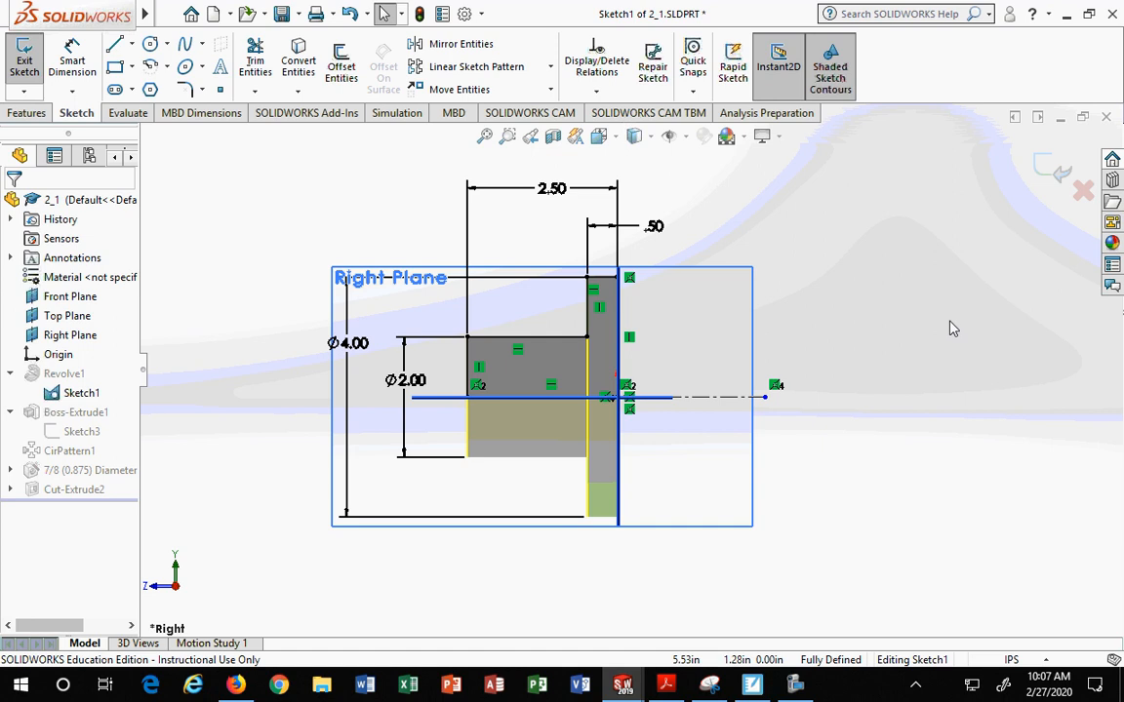
# Restore the part window from full size, then move and narrow it to uncover the drawing's section view behind it.
pyautogui.doubleClick(982, 112)
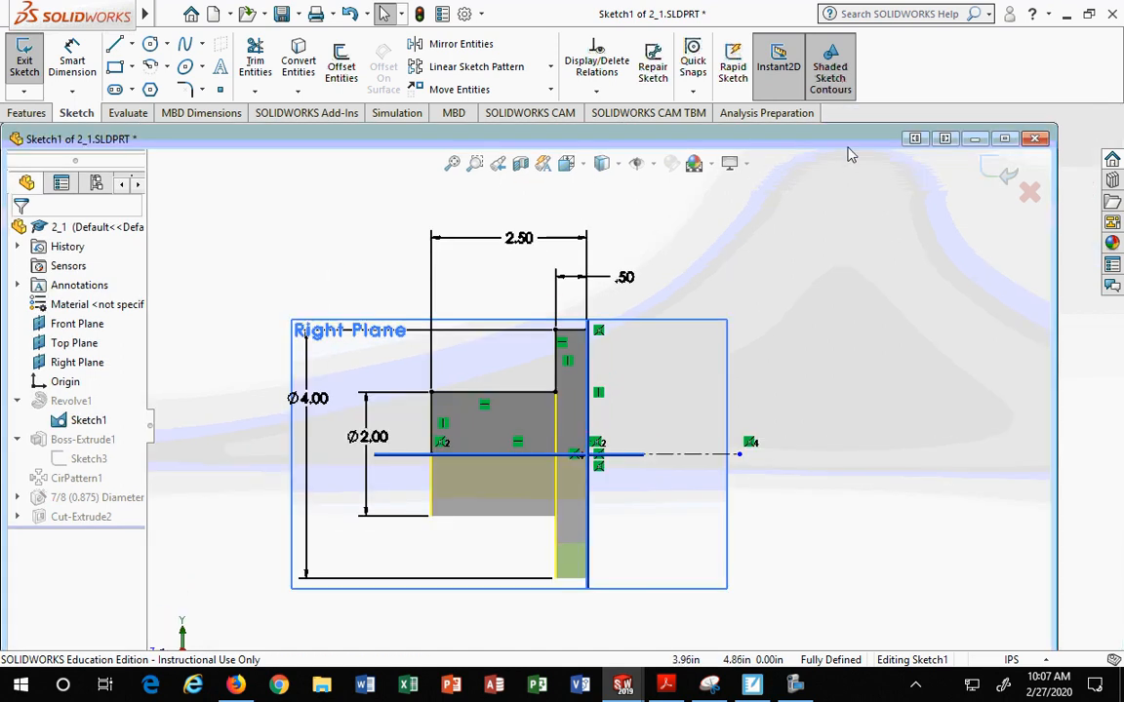
pyautogui.moveTo(849, 154)
pyautogui.mouseDown()
pyautogui.moveTo(4, 262)
pyautogui.moveTo(107, 261)
pyautogui.moveTo(654, 138)
pyautogui.mouseUp()
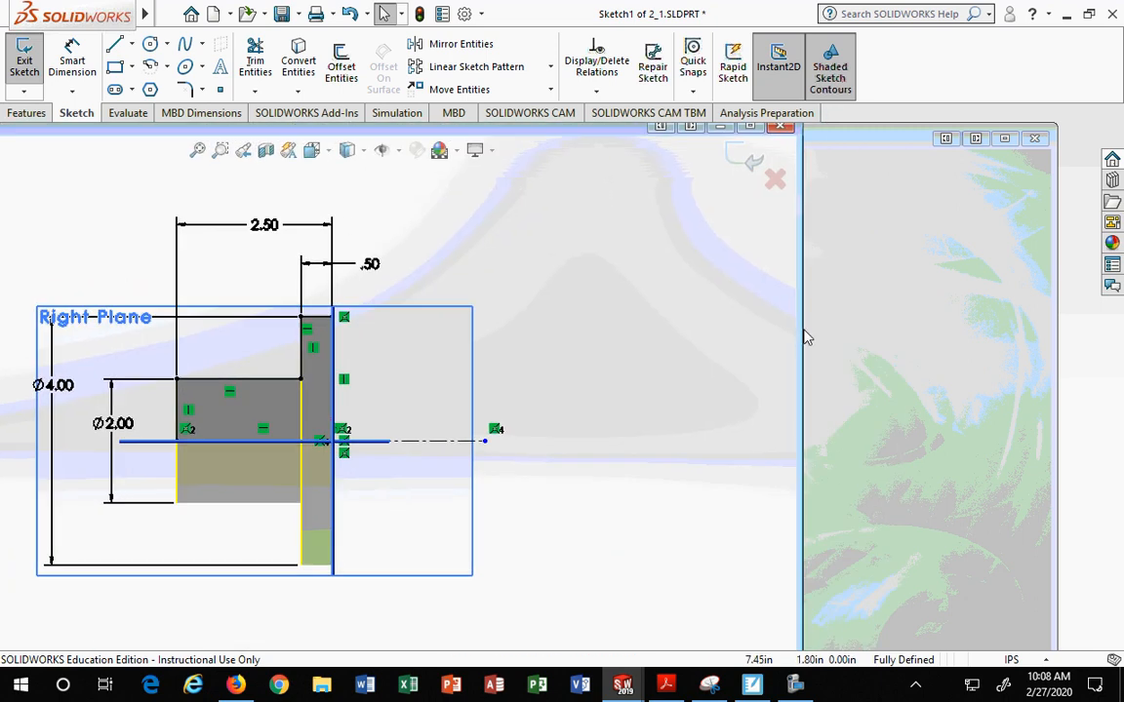
pyautogui.moveTo(800, 328); pyautogui.dragTo(419, 332)
pyautogui.click(634, 136)
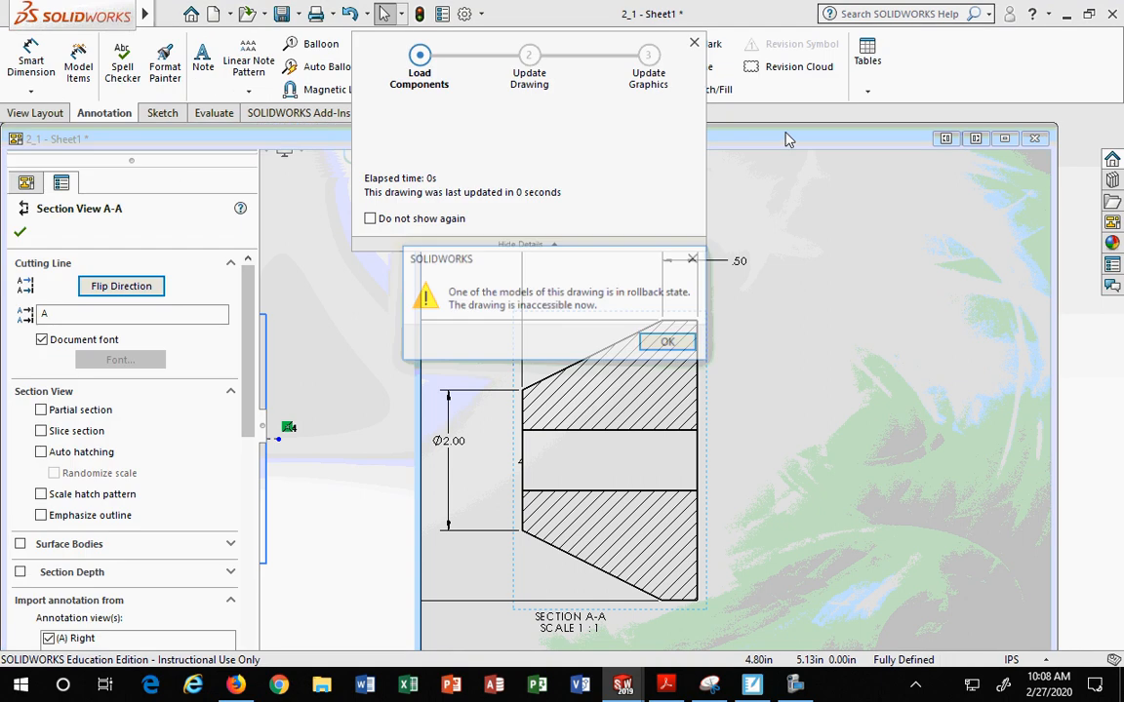
pyautogui.click(695, 259)
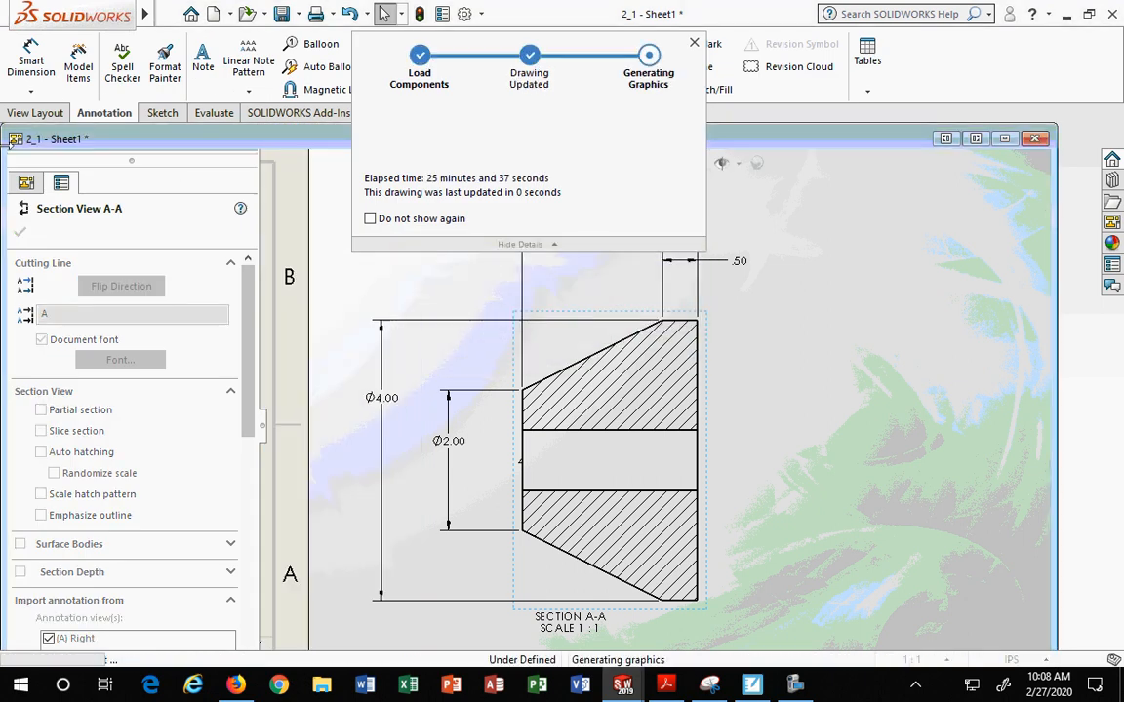
pyautogui.click(695, 43)
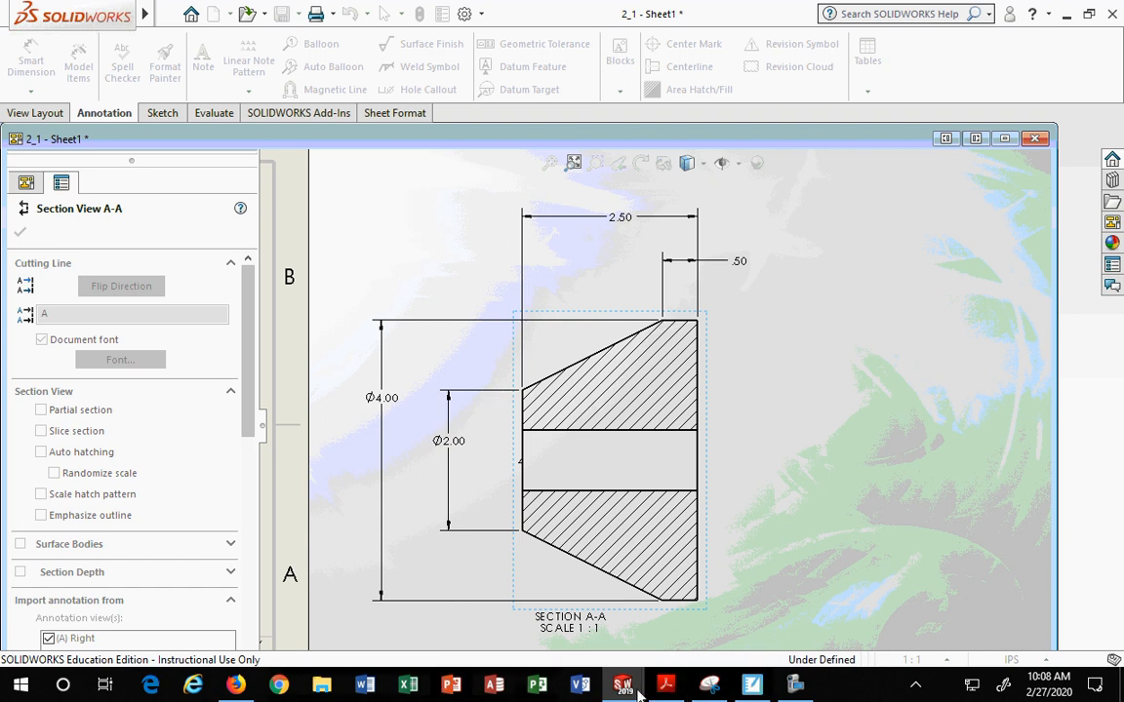
# Bring the part window with Sketch1 forward and place it beside the section view to compare their dimensions.
pyautogui.moveTo(639, 693)
pyautogui.click(527, 605)
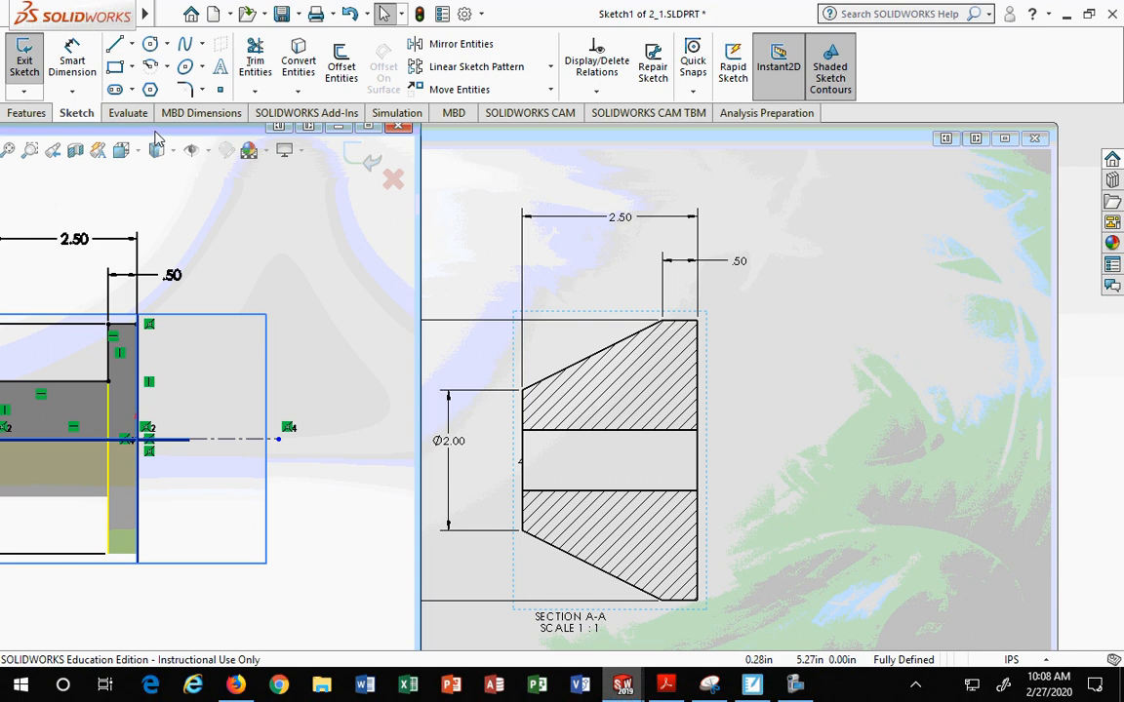
pyautogui.moveTo(156, 140)
pyautogui.mouseDown()
pyautogui.moveTo(366, 154)
pyautogui.moveTo(315, 150)
pyautogui.mouseUp()
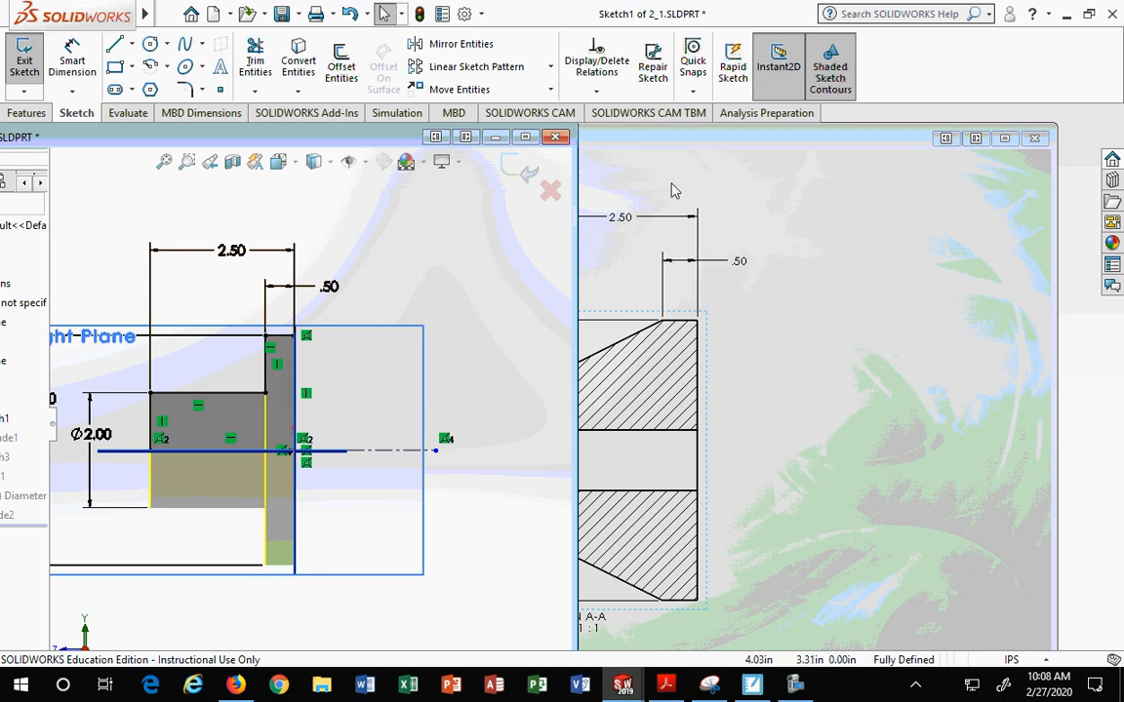
# Exit Sketch1 discarding its changes and minimize the part window to return to the drawing.
pyautogui.click(550, 191)
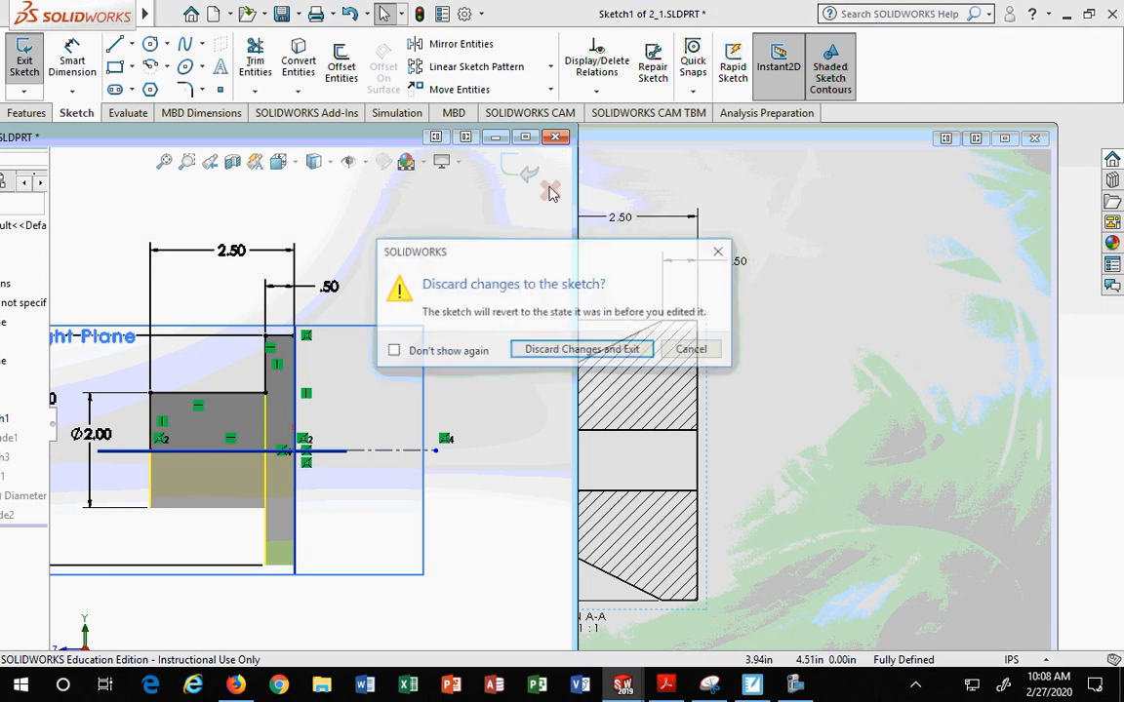
pyautogui.click(620, 353)
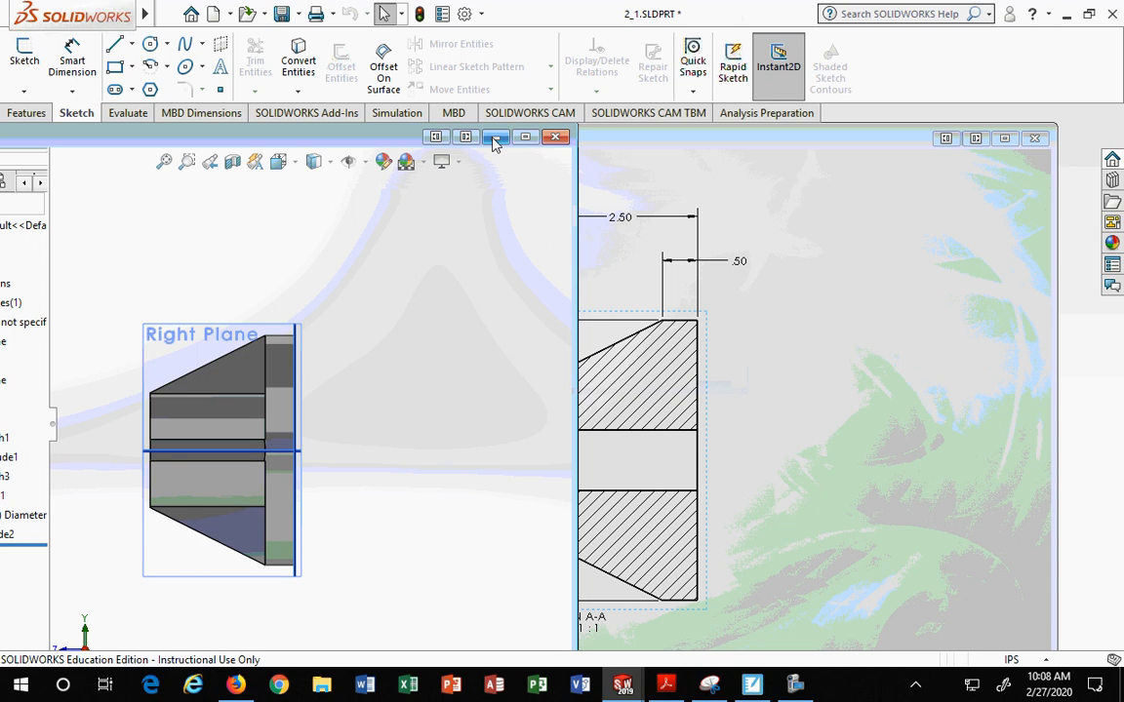
pyautogui.click(495, 138)
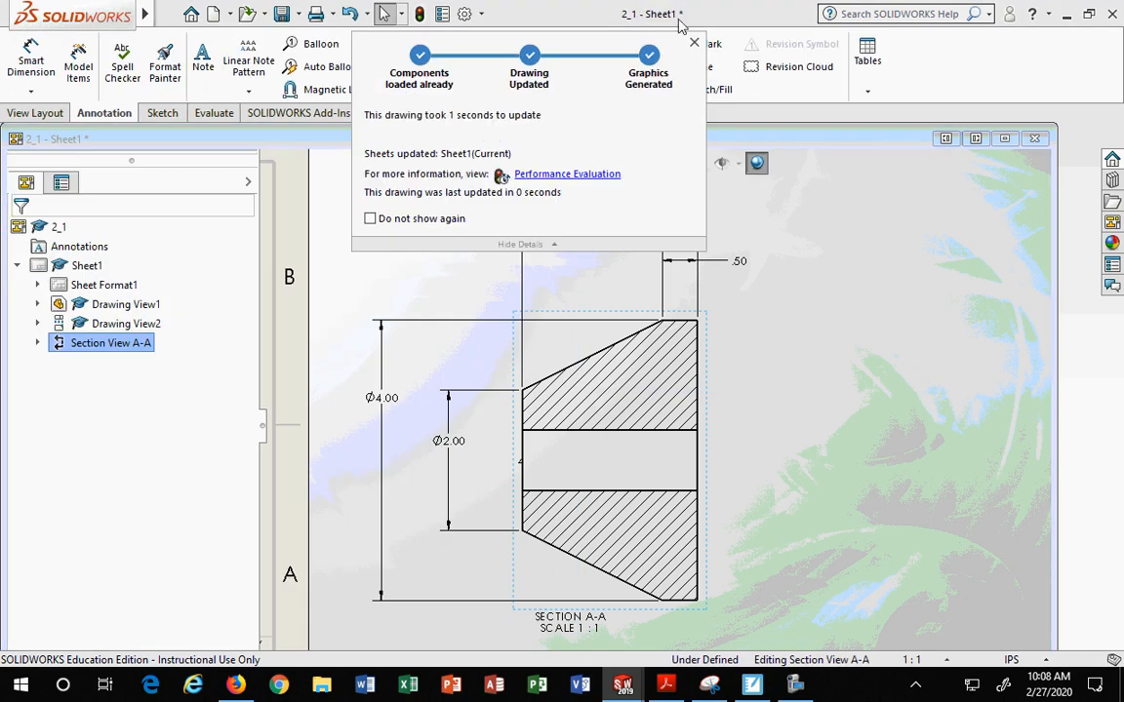
# Dismiss the drawing update report, maximize the drawing window and leave the Center Mark command.
pyautogui.click(693, 47)
pyautogui.click(694, 45)
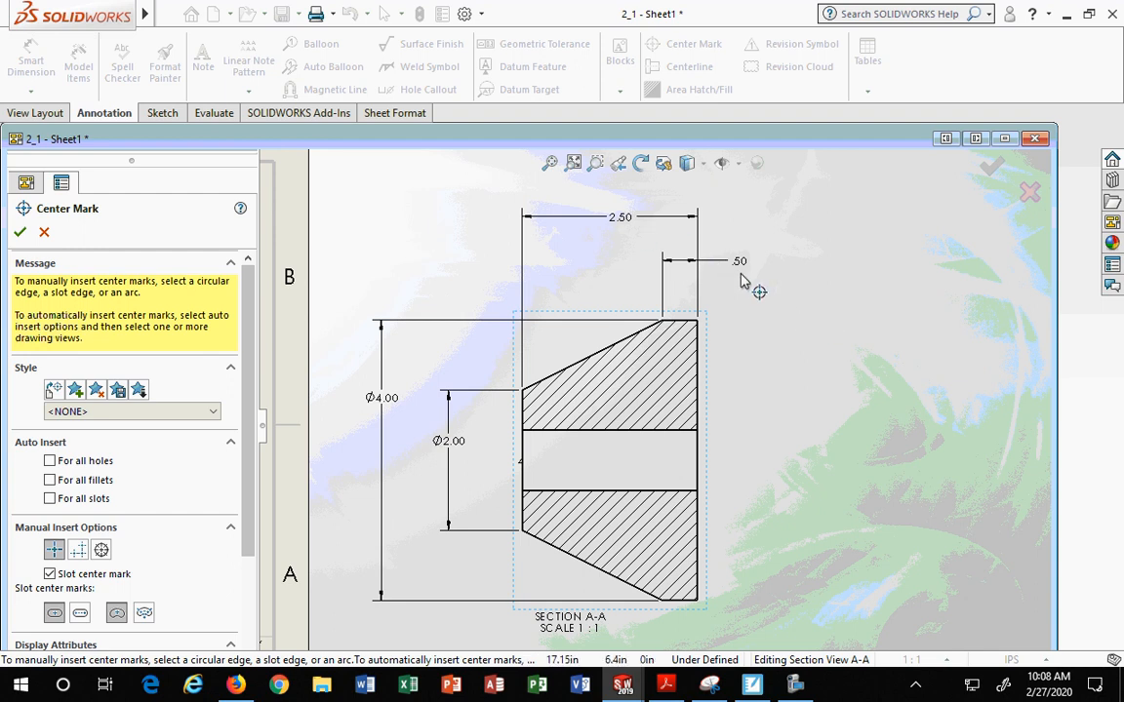
pyautogui.click(1008, 141)
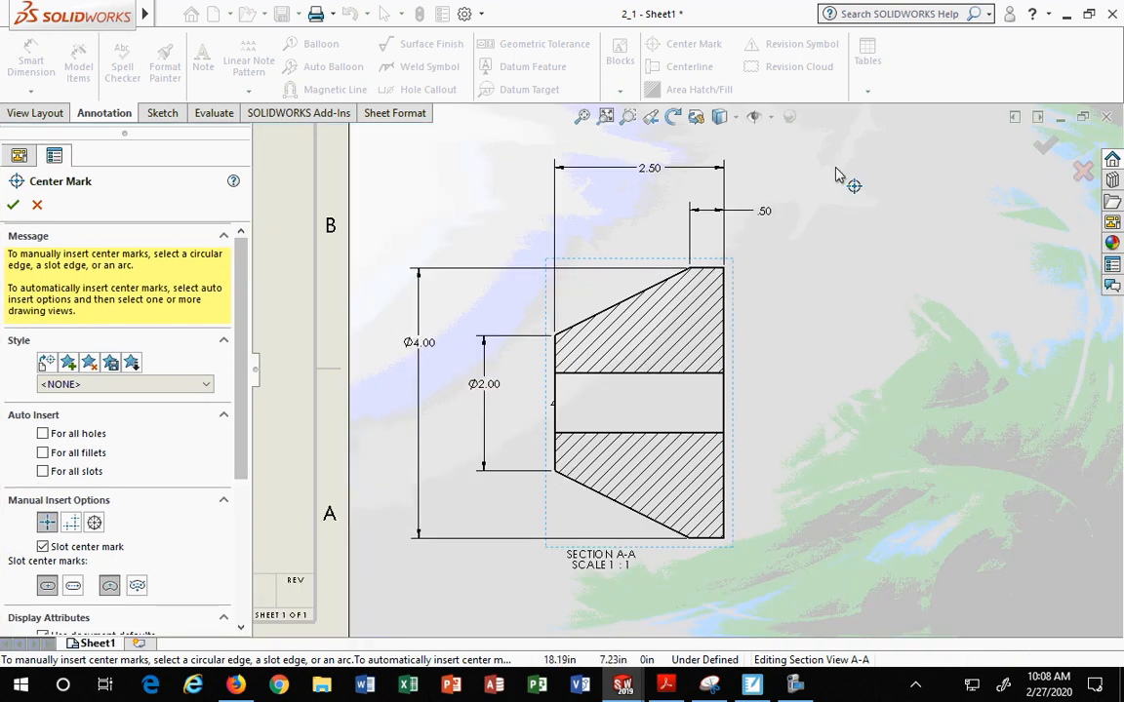
pyautogui.scroll(3, 588, 386)
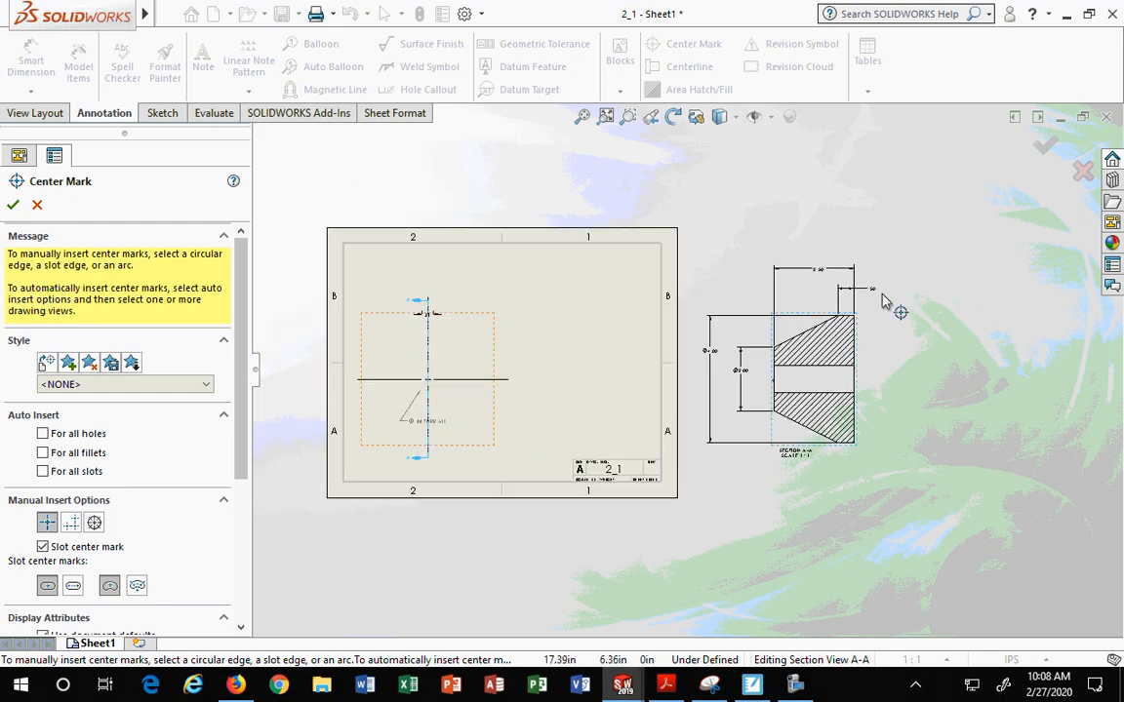
pyautogui.press('Escape')
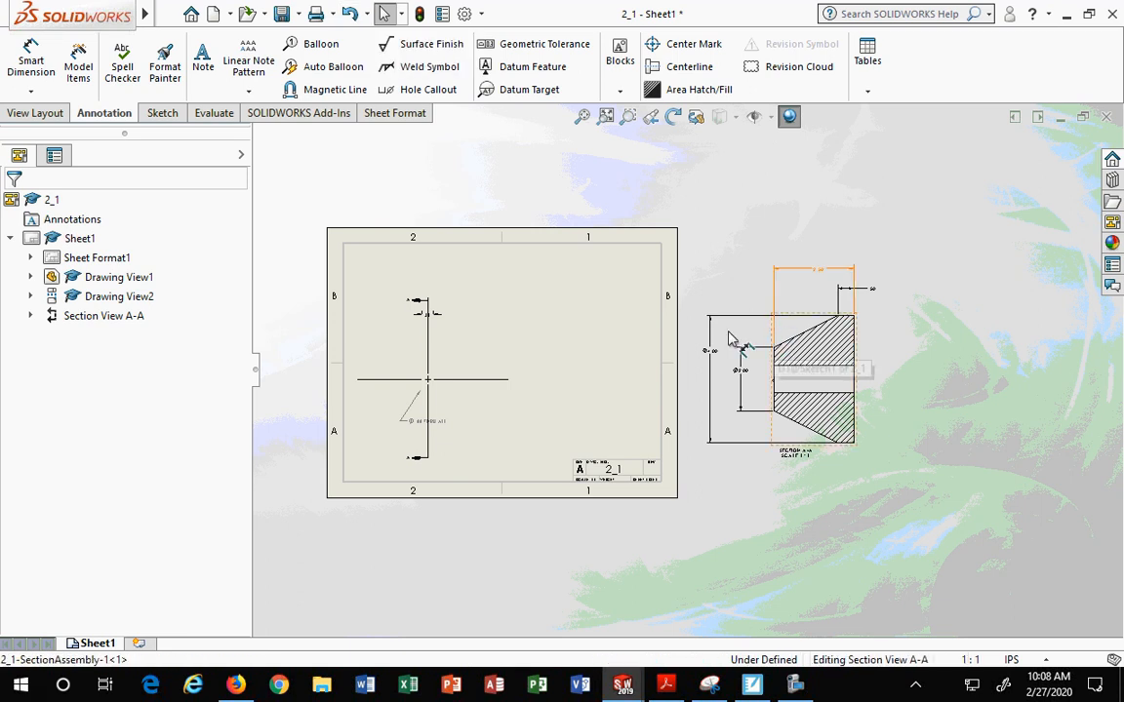
# Move the 2.50 dimension's text from section view A-A onto the sheet and rebuild the drawing.
pyautogui.moveTo(817, 269); pyautogui.dragTo(561, 274)
pyautogui.press('Escape')
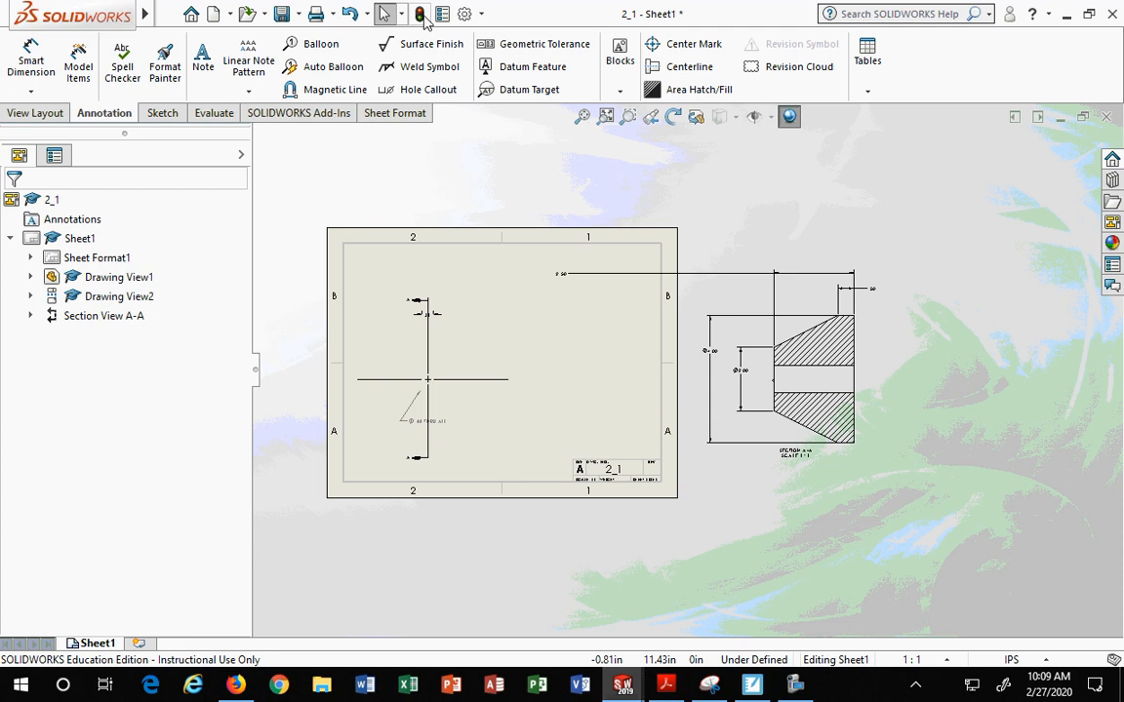
pyautogui.click(420, 15)
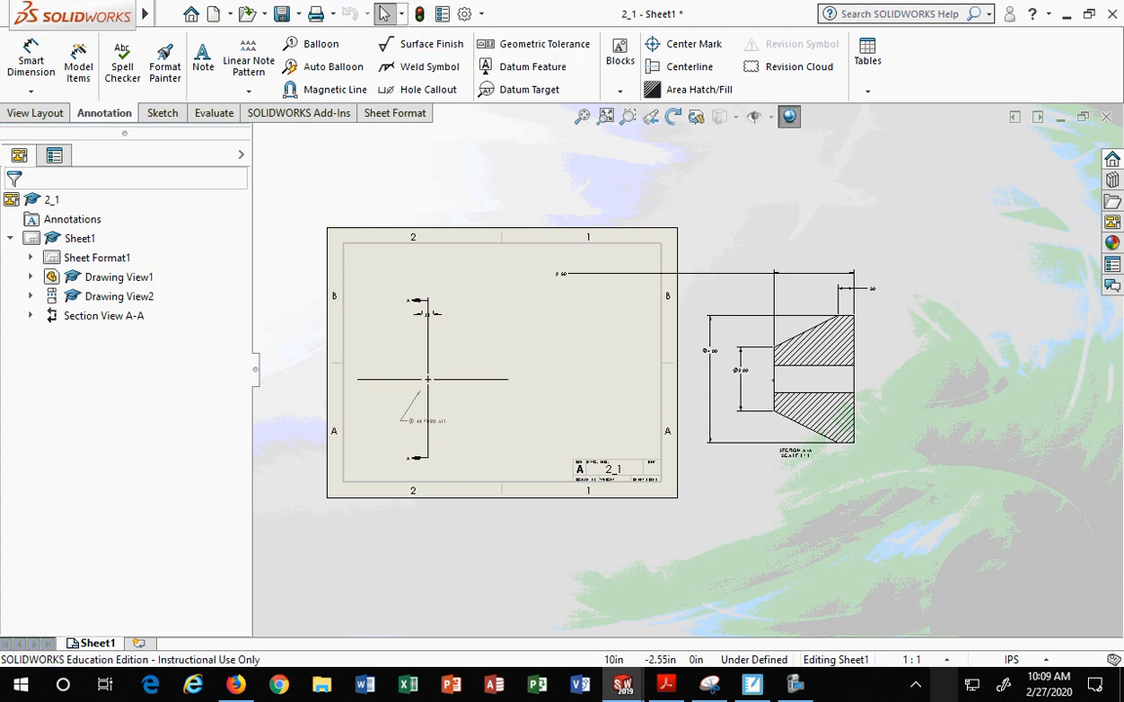
# Switch to part 2_1, save it and return to the drawing.
pyautogui.moveTo(622, 686)
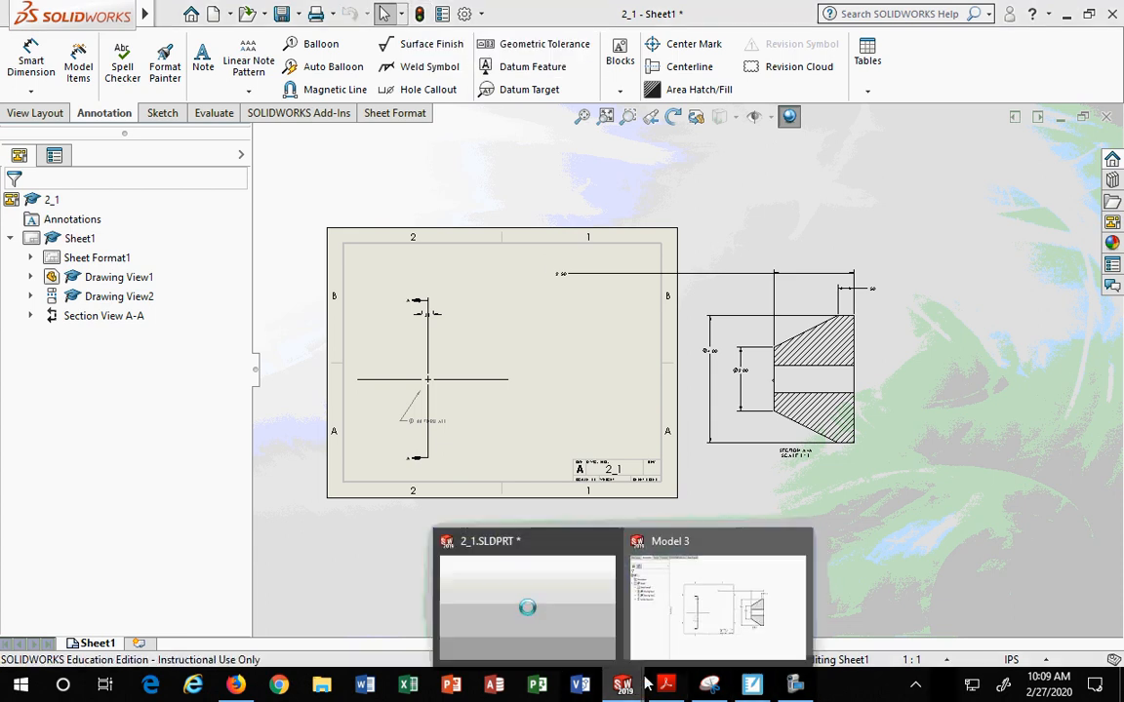
pyautogui.click(524, 609)
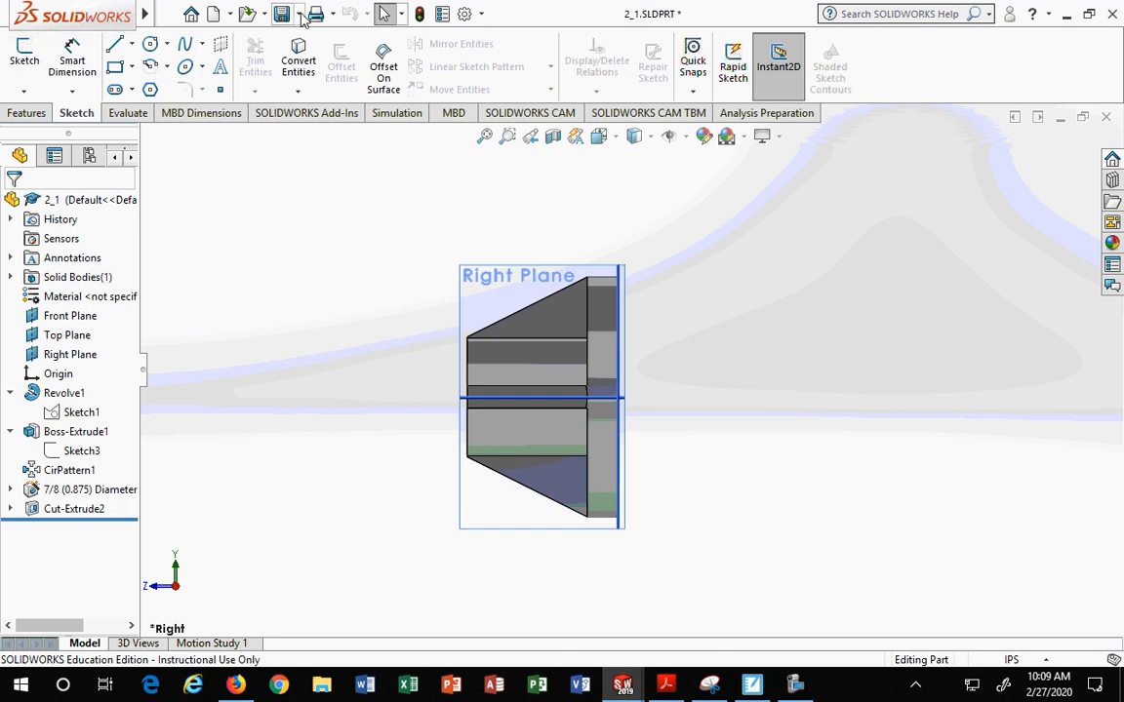
pyautogui.click(283, 15)
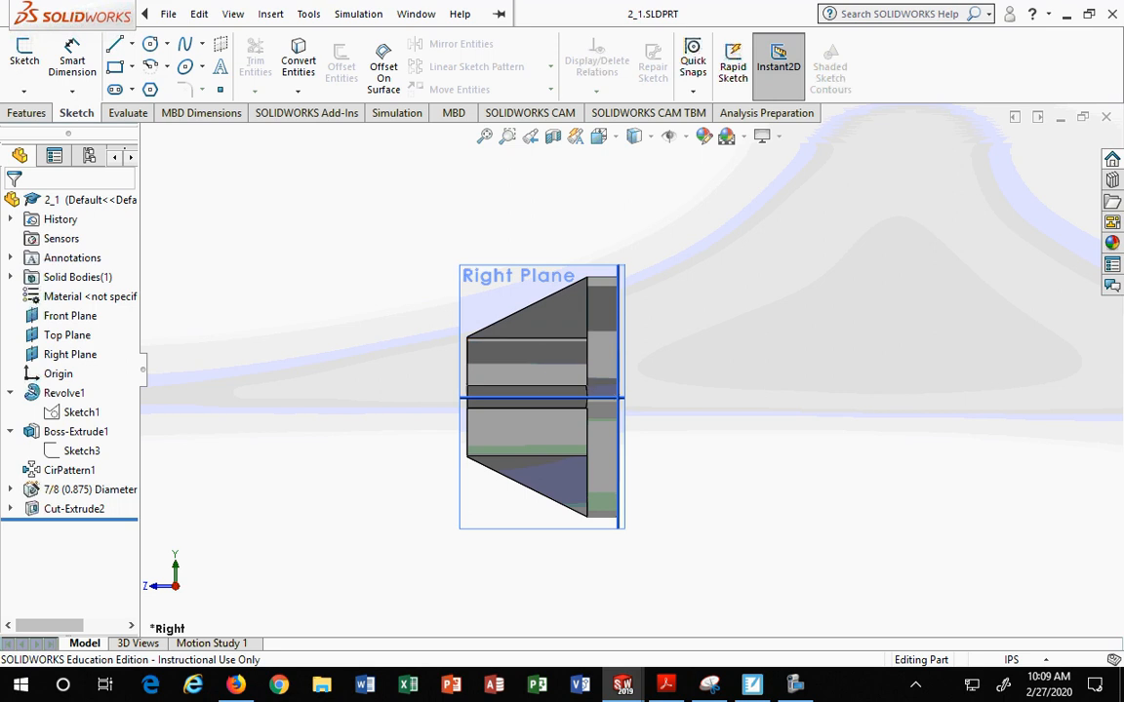
pyautogui.moveTo(630, 683)
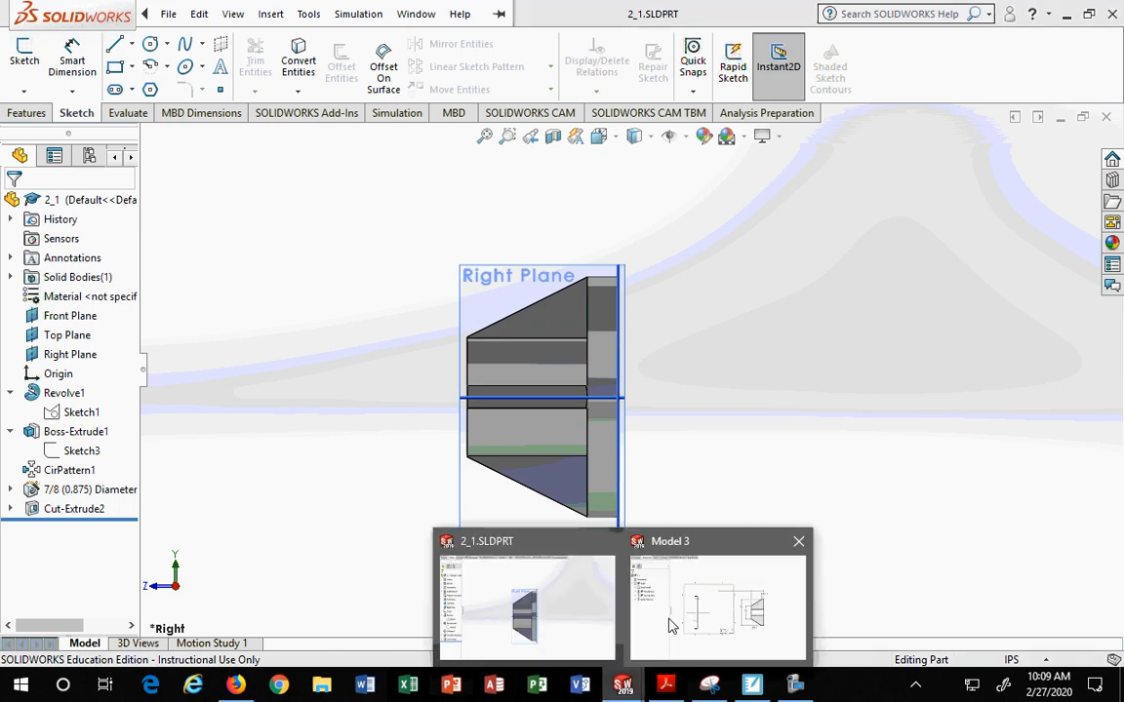
pyautogui.click(668, 626)
# Centre the 2.50 dimension's text above section view A-A and move the view onto the sheet beside the front view.
pyautogui.scroll(-2, 545, 485)
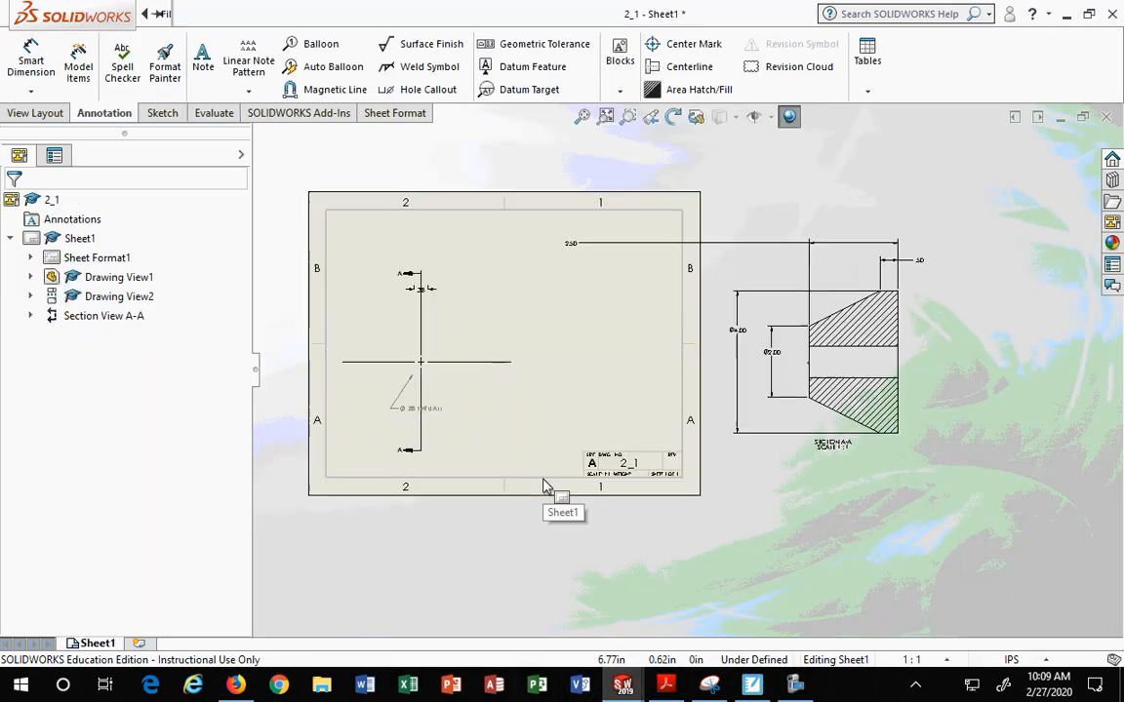
pyautogui.scroll(3, 656, 243)
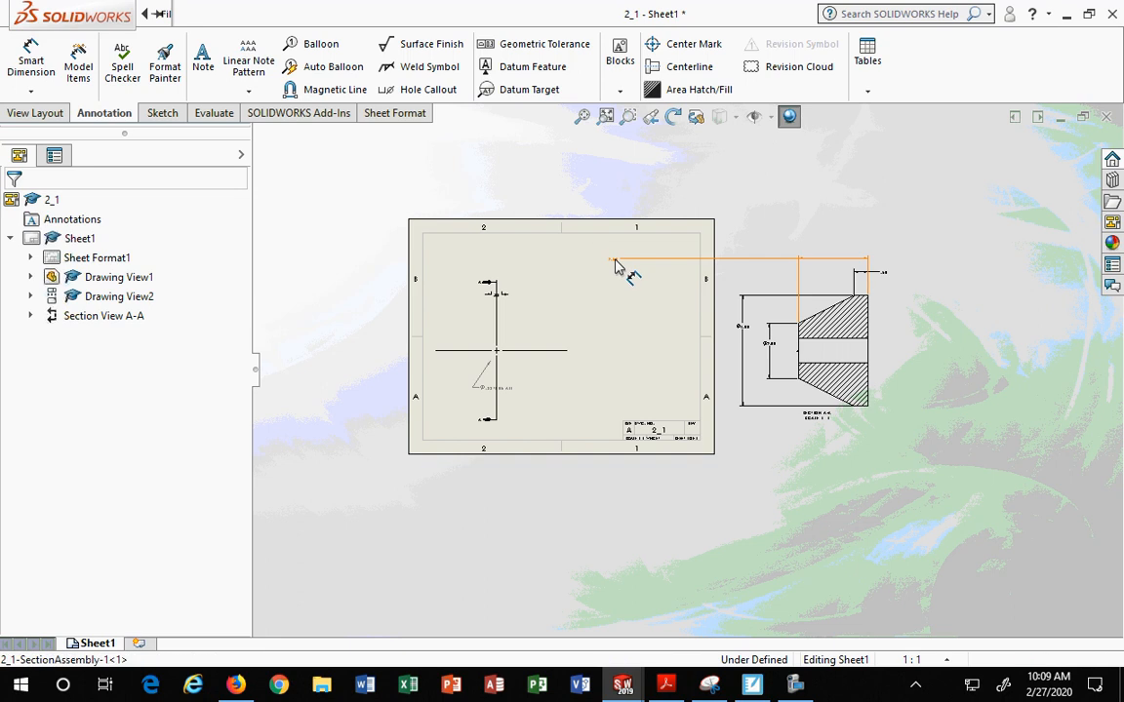
pyautogui.click(830, 263)
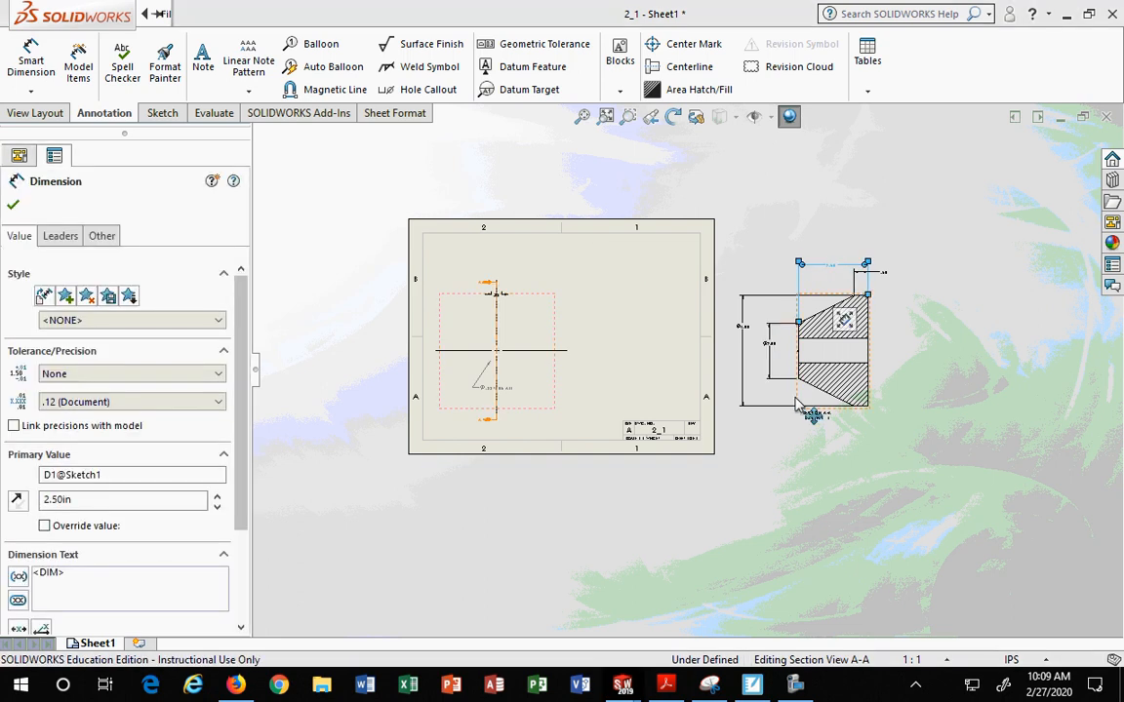
pyautogui.moveTo(798, 405); pyautogui.dragTo(567, 409)
pyautogui.scroll(3, 525, 387)
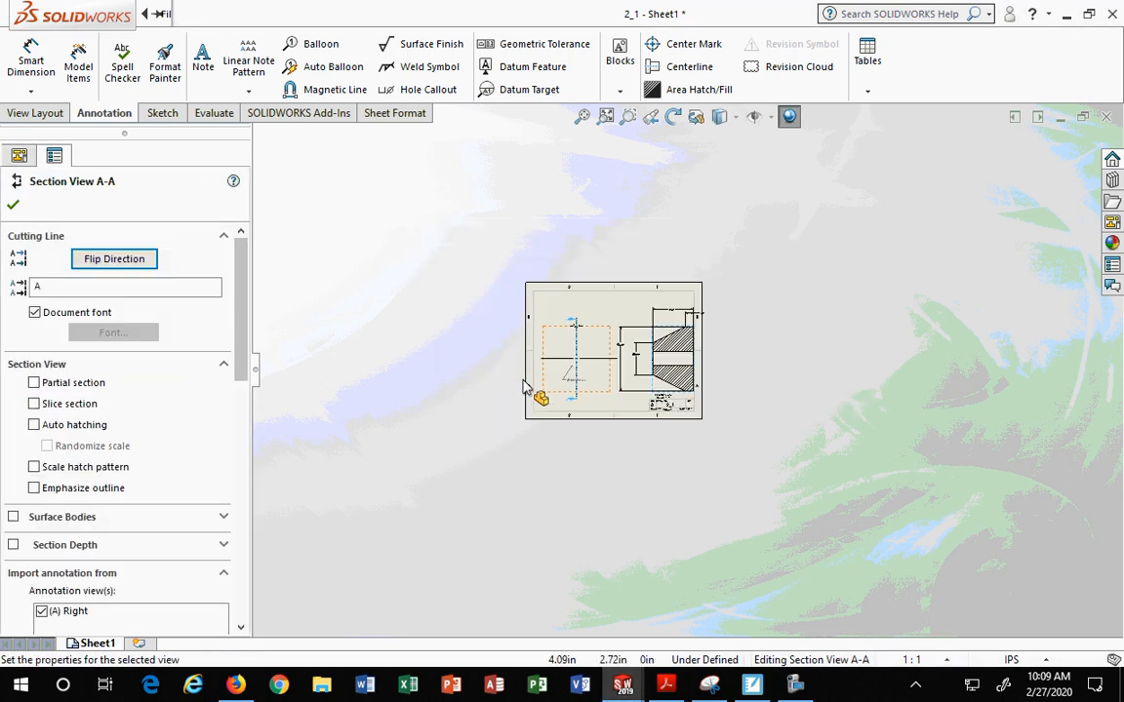
pyautogui.press('f')
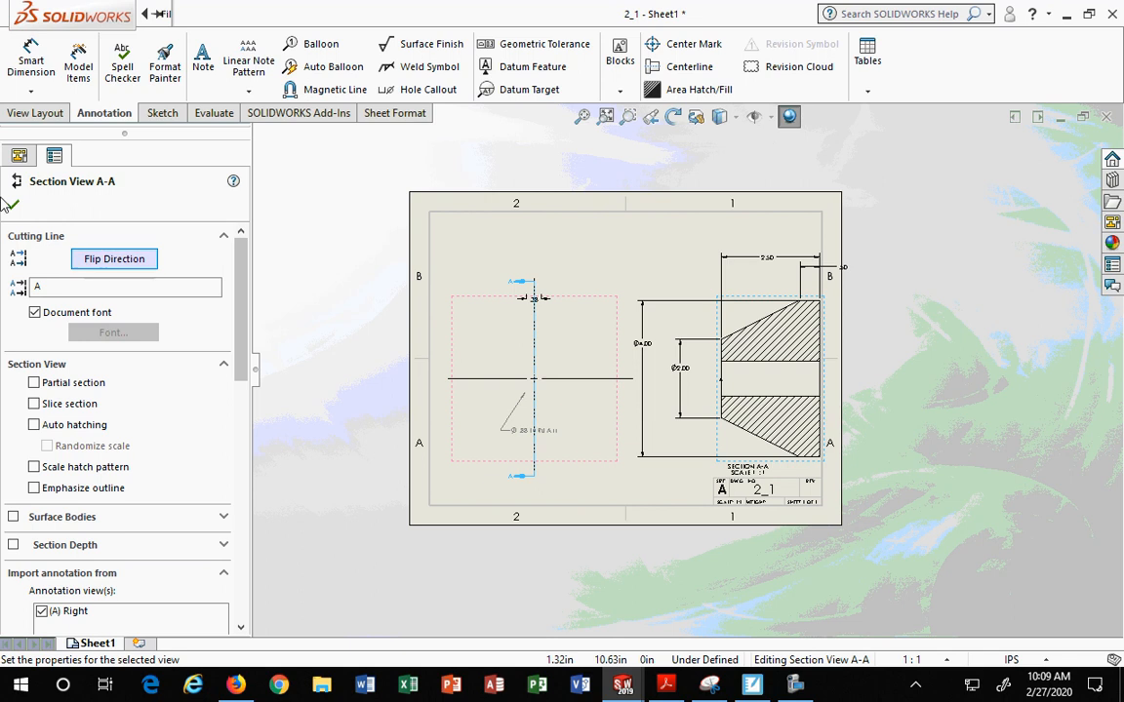
pyautogui.click(11, 204)
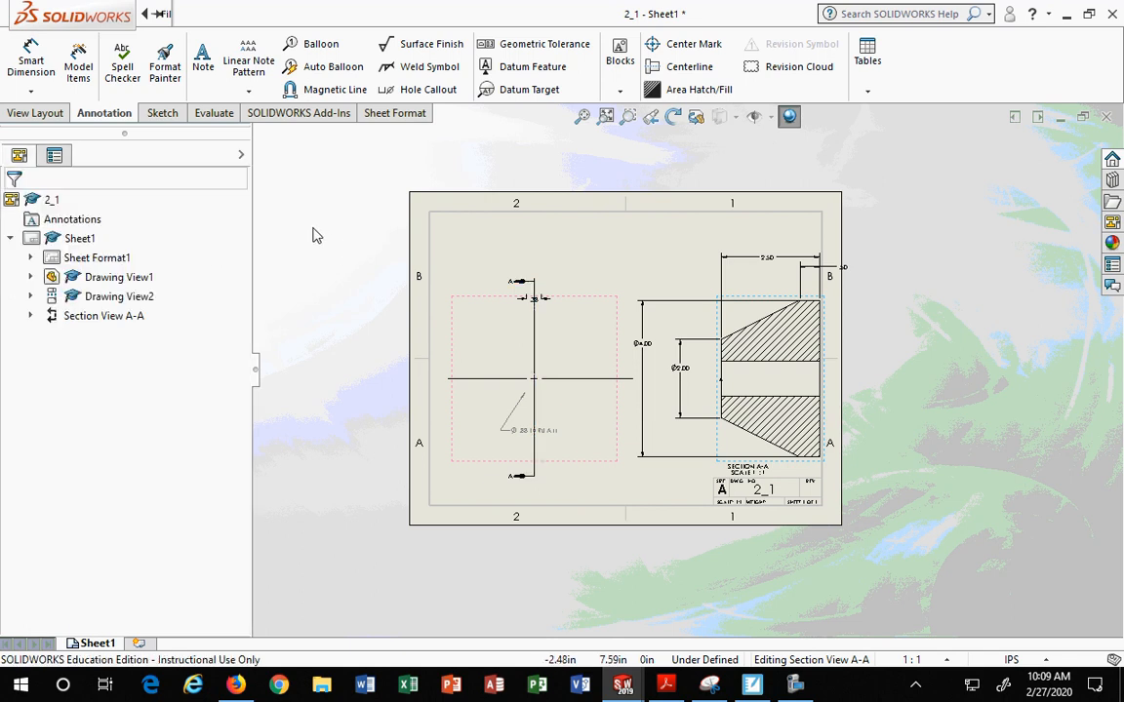
pyautogui.click(998, 233)
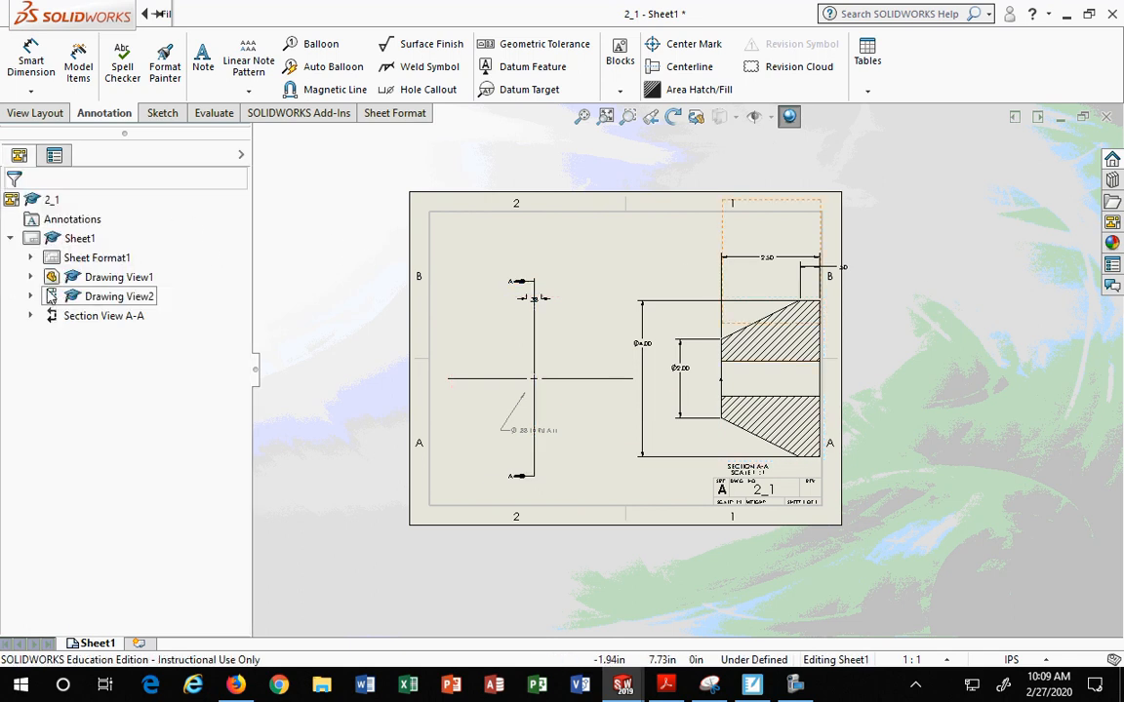
pyautogui.click(164, 14)
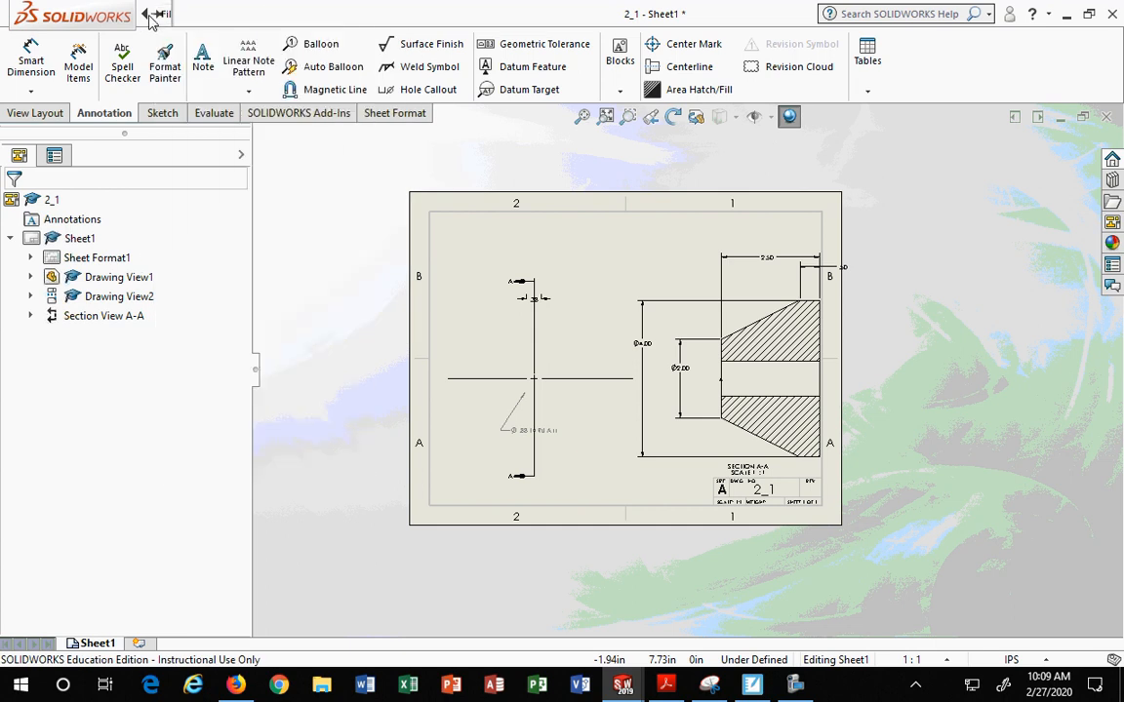
pyautogui.moveTo(722, 21); pyautogui.dragTo(1068, 30)
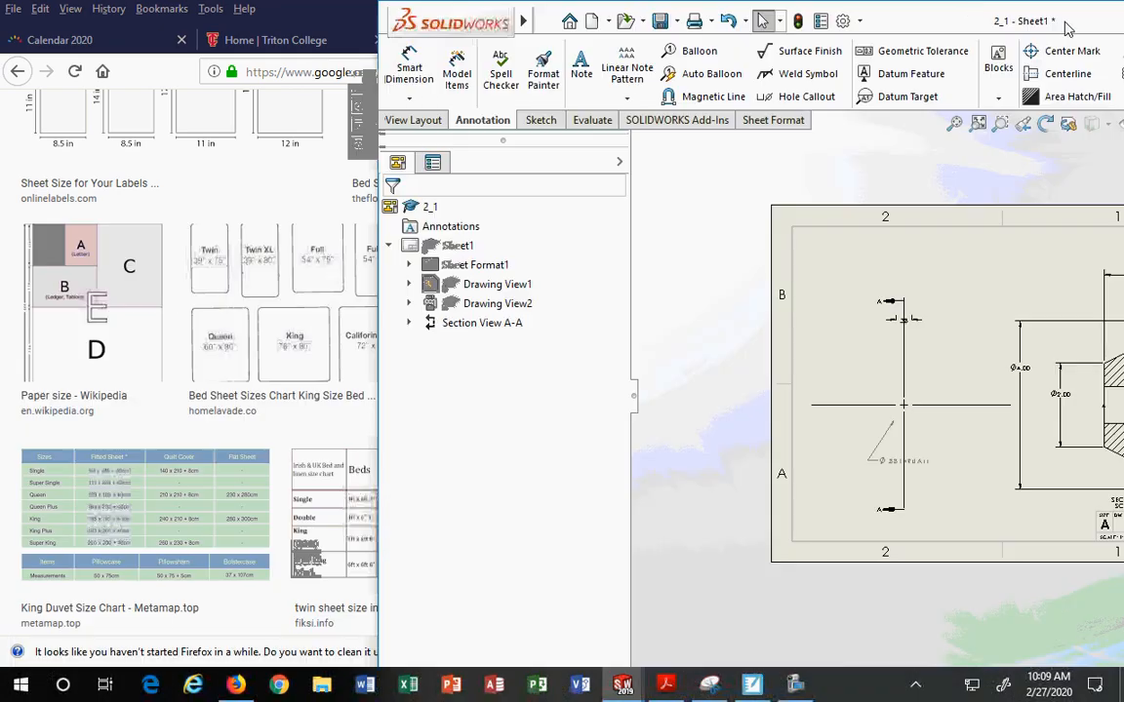
pyautogui.moveTo(956, 31); pyautogui.dragTo(946, 76)
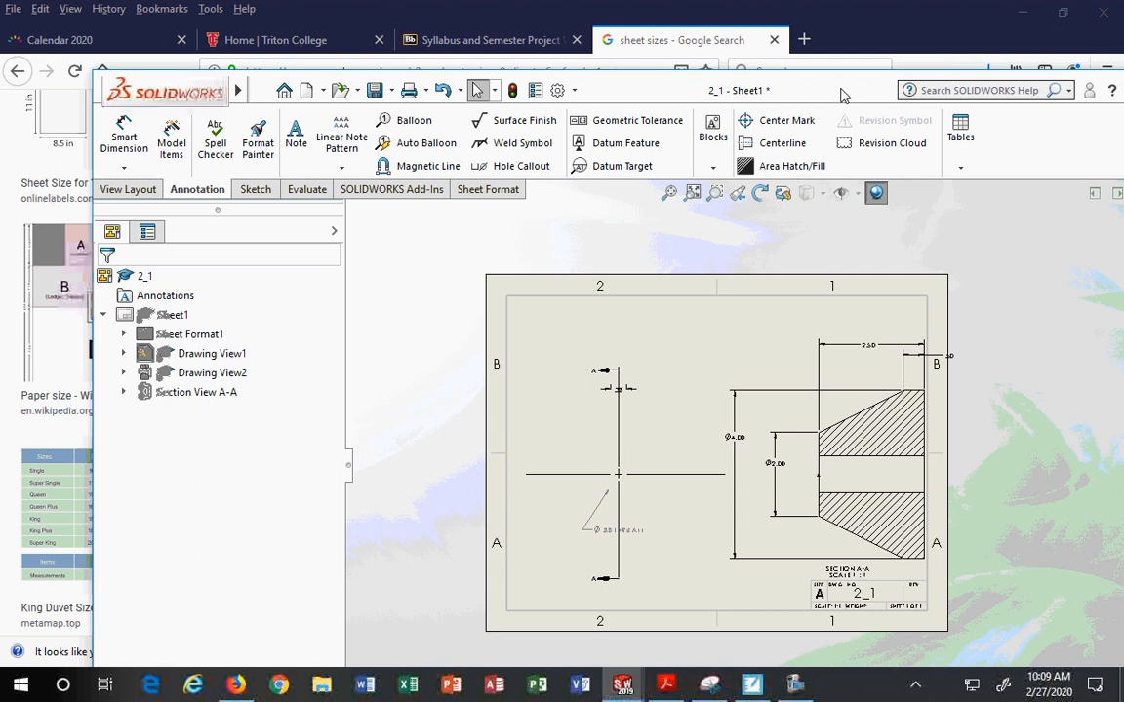
pyautogui.moveTo(844, 94); pyautogui.dragTo(951, 91)
pyautogui.click(993, 93)
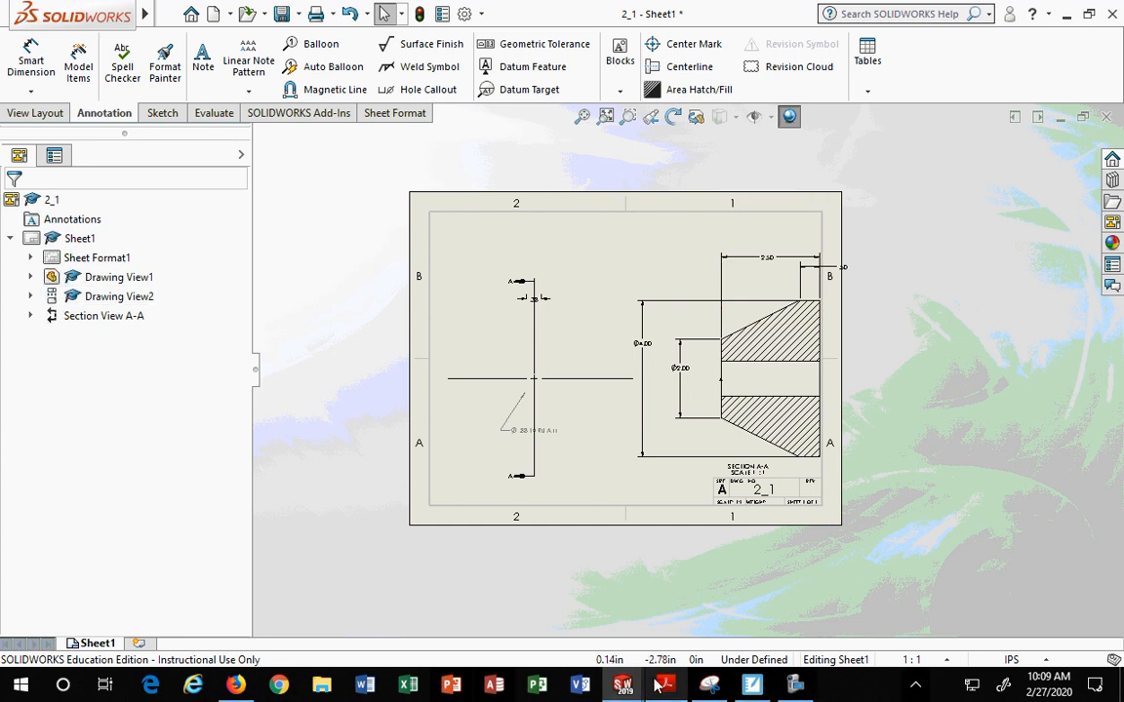
pyautogui.moveTo(661, 686)
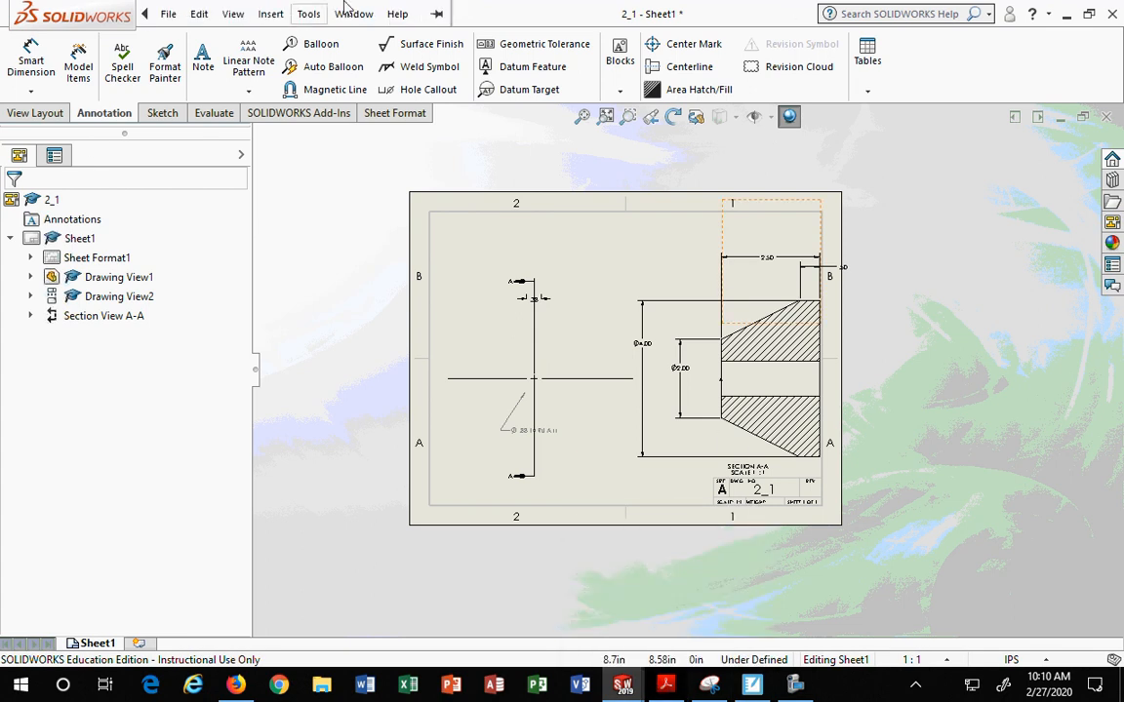
# Undo the section view and dimension text moves, and place the 2.50 text back above section view A-A.
pyautogui.click(353, 17)
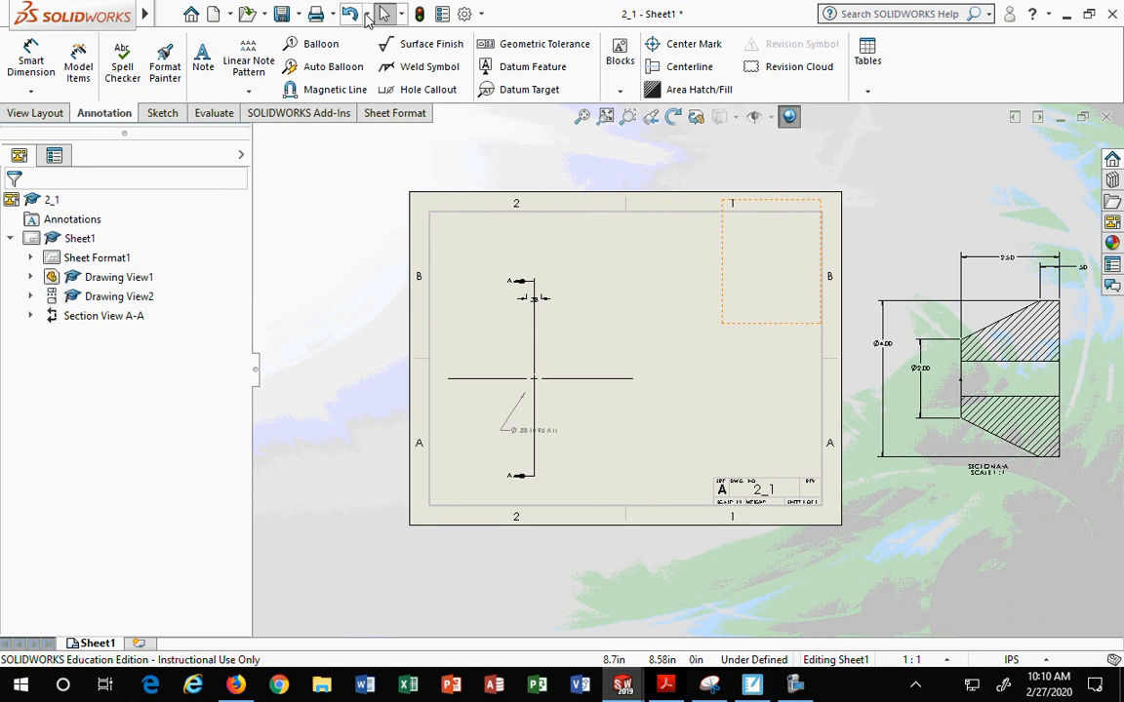
pyautogui.click(367, 14)
pyautogui.click(375, 35)
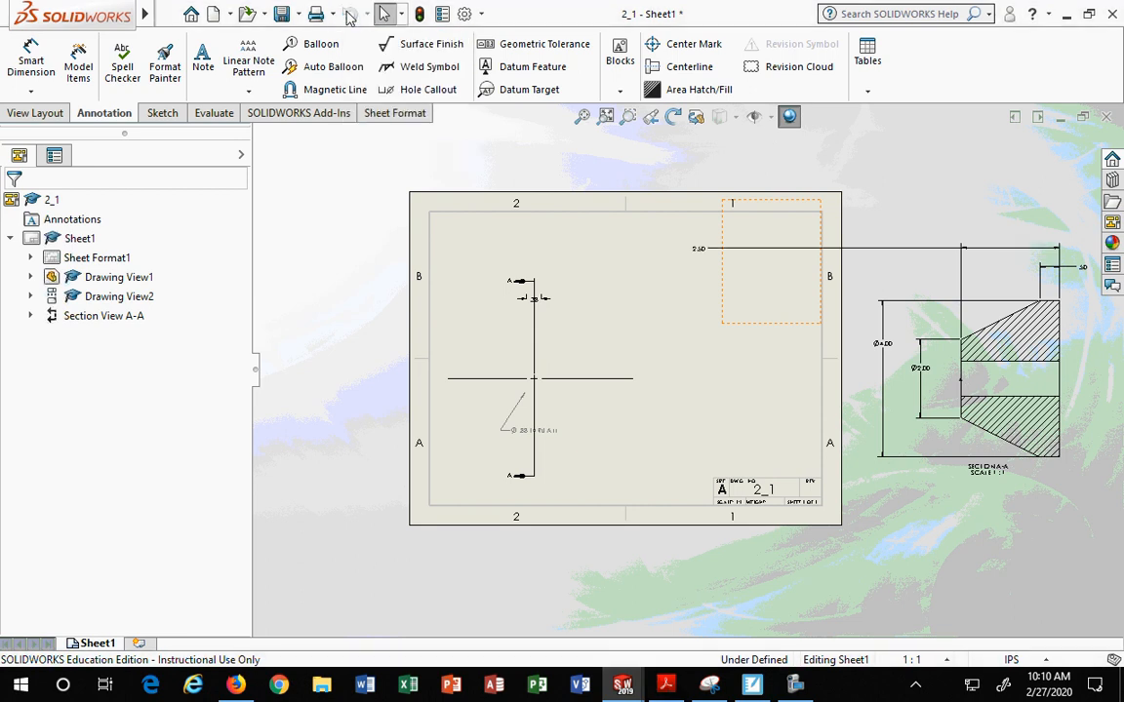
pyautogui.moveTo(705, 255); pyautogui.dragTo(1002, 241)
# Open part 2_1 from Drawing View1 and close its window to return to the drawing.
pyautogui.click(14, 201)
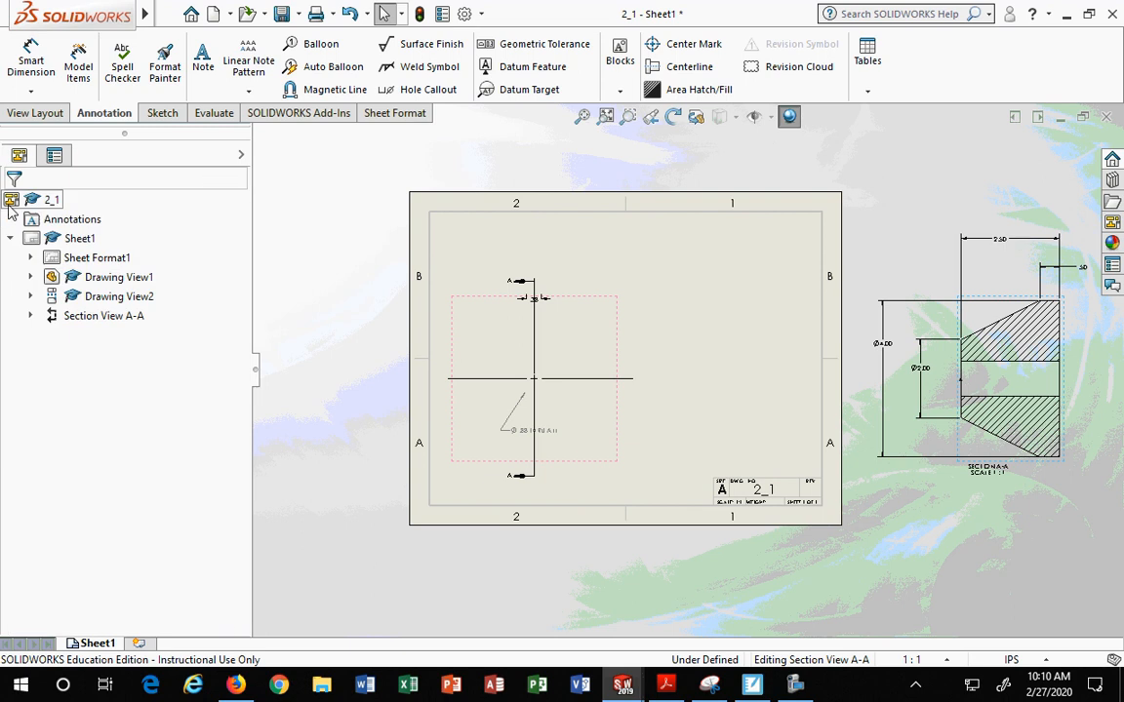
pyautogui.click(97, 280)
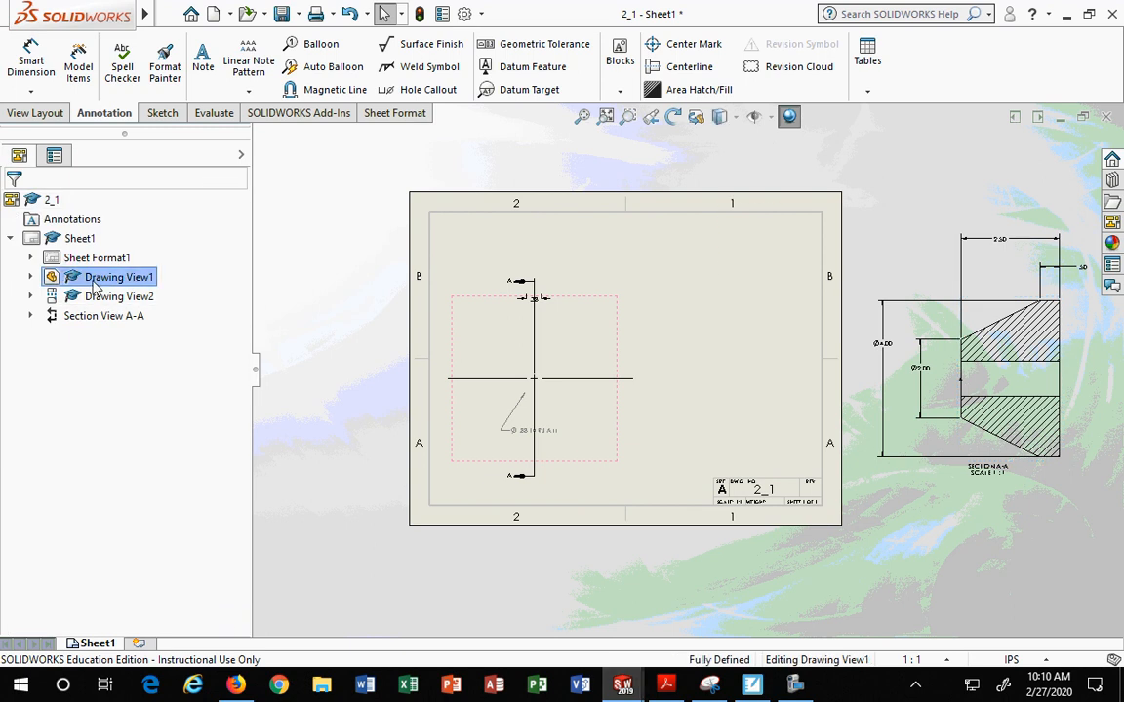
pyautogui.rightClick(95, 282)
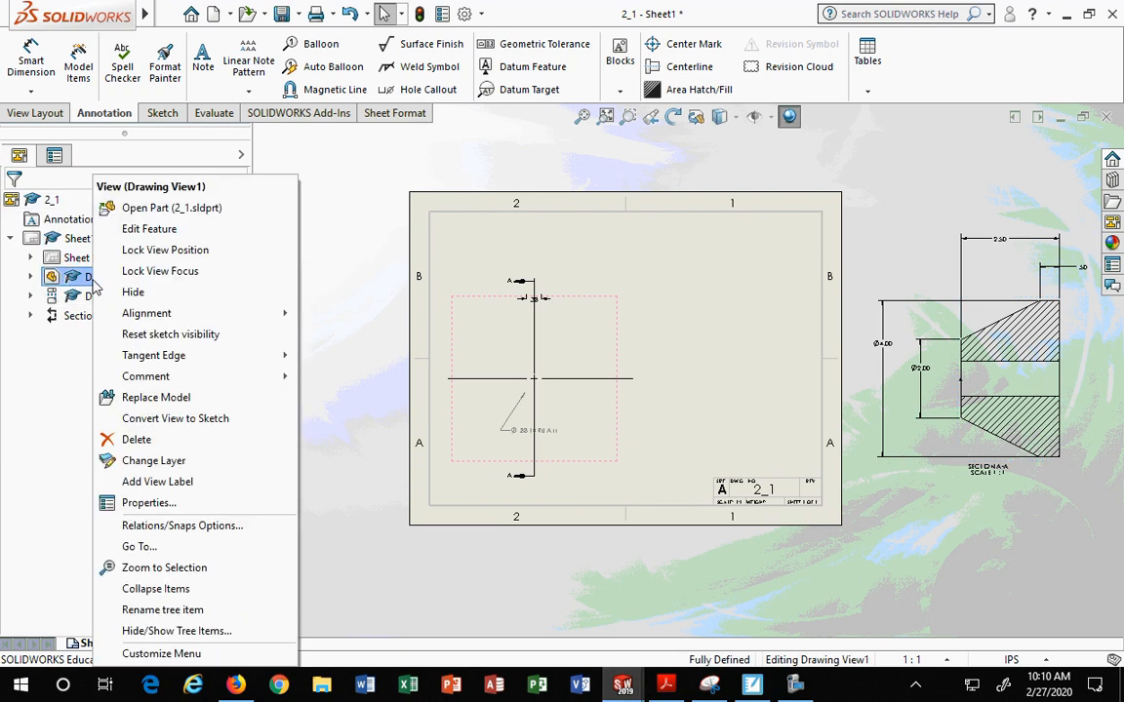
pyautogui.click(166, 208)
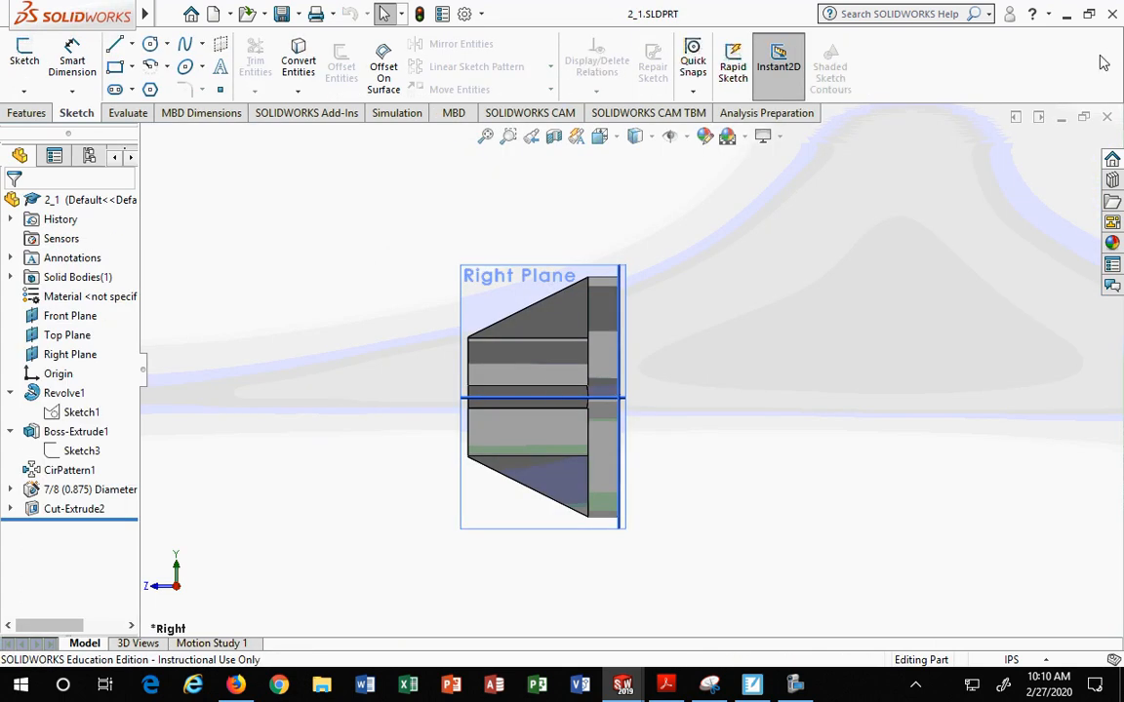
pyautogui.click(270, 13)
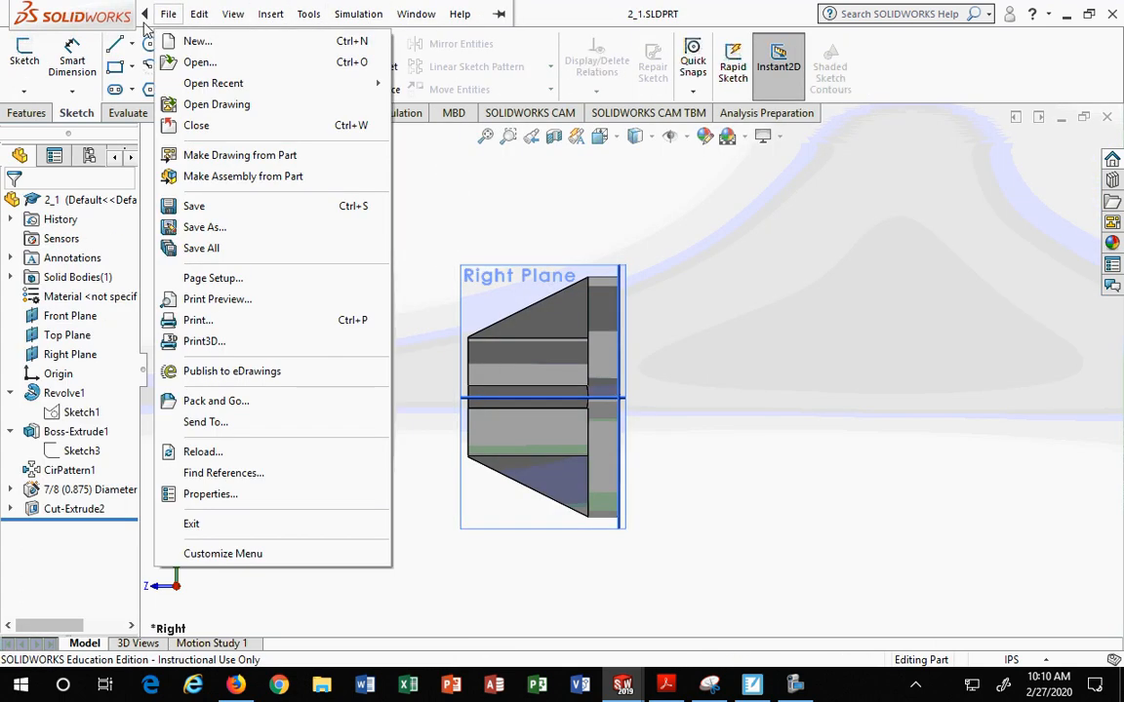
pyautogui.click(862, 265)
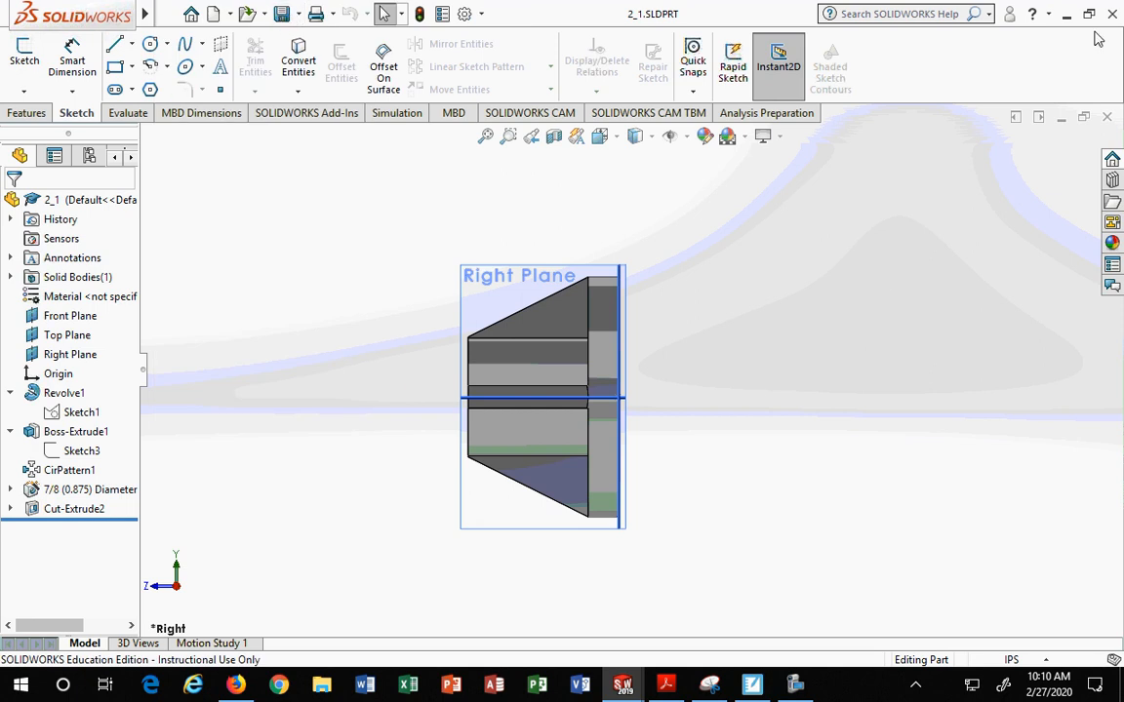
pyautogui.click(1106, 118)
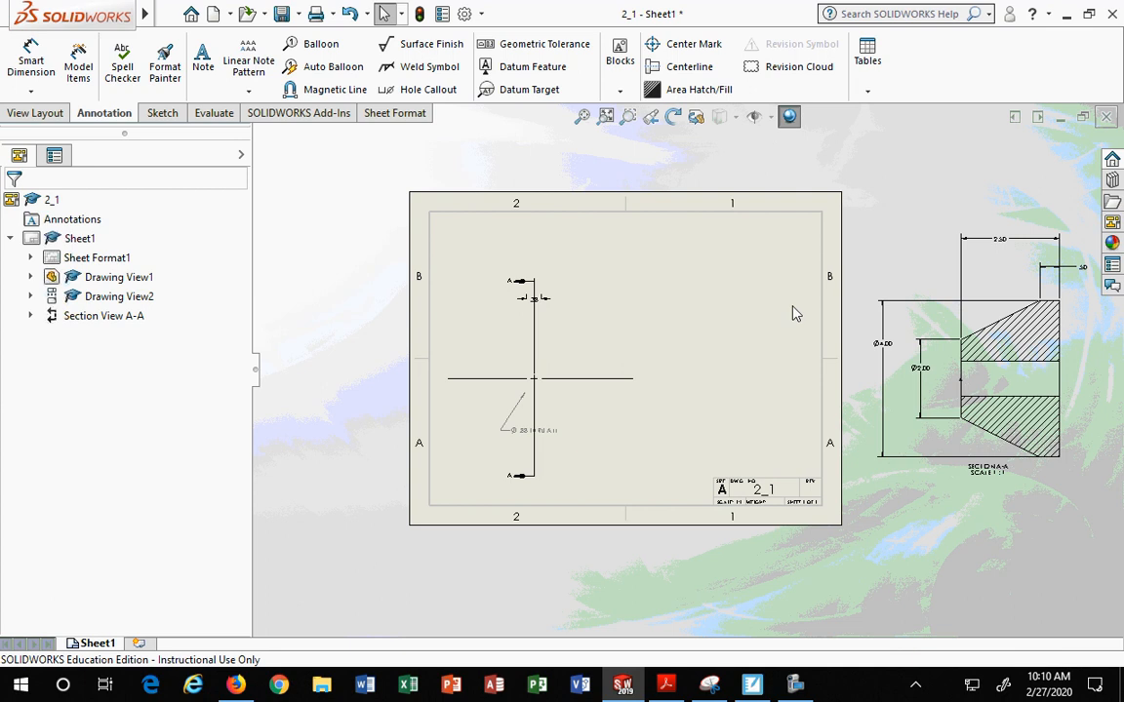
# Delete Drawing View1 together with its dependent section view A-A.
pyautogui.moveTo(403, 195); pyautogui.dragTo(1120, 472)
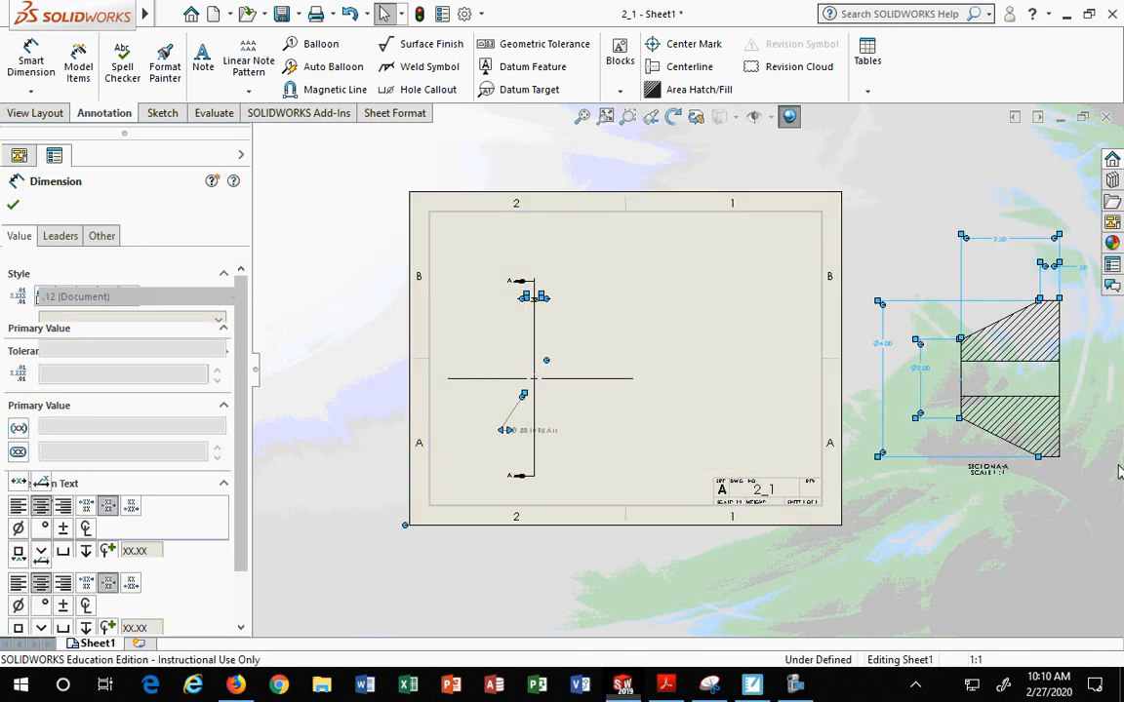
pyautogui.press('Escape')
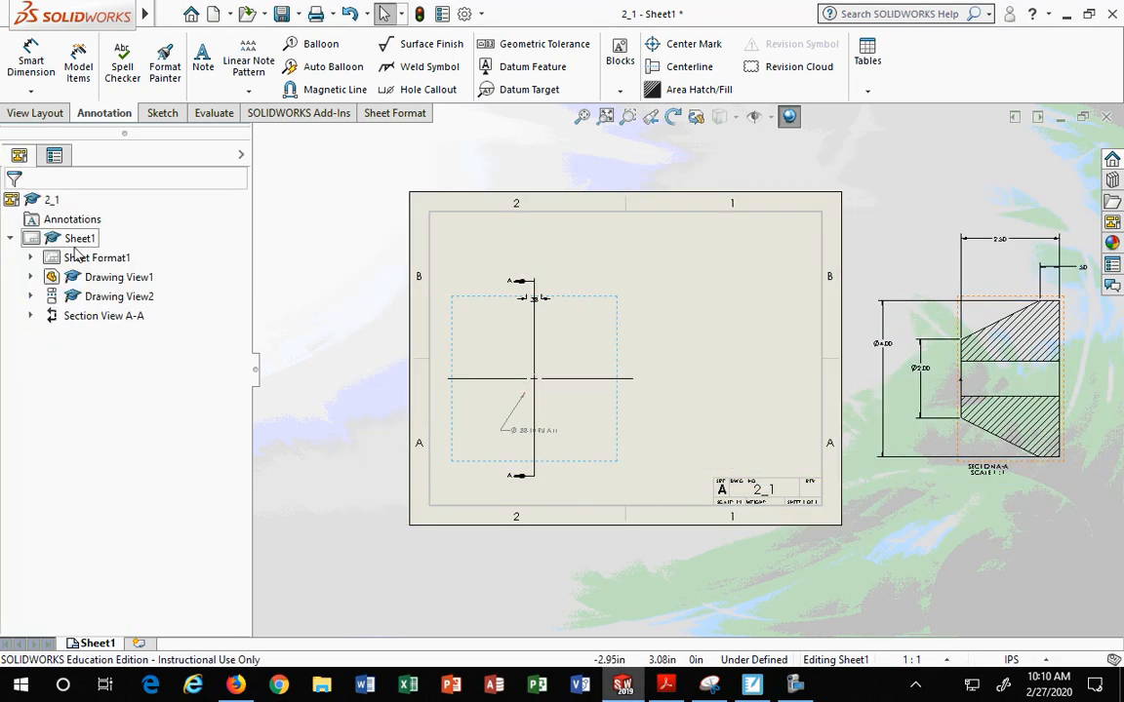
pyautogui.rightClick(90, 279)
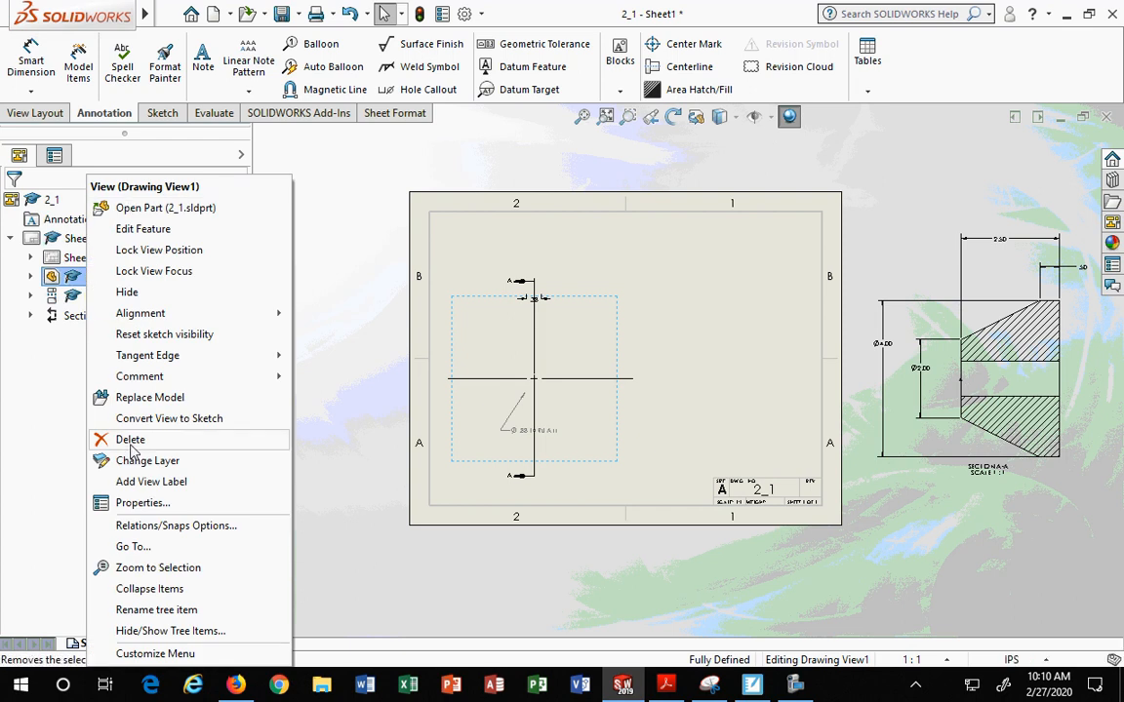
pyautogui.click(131, 441)
pyautogui.click(674, 280)
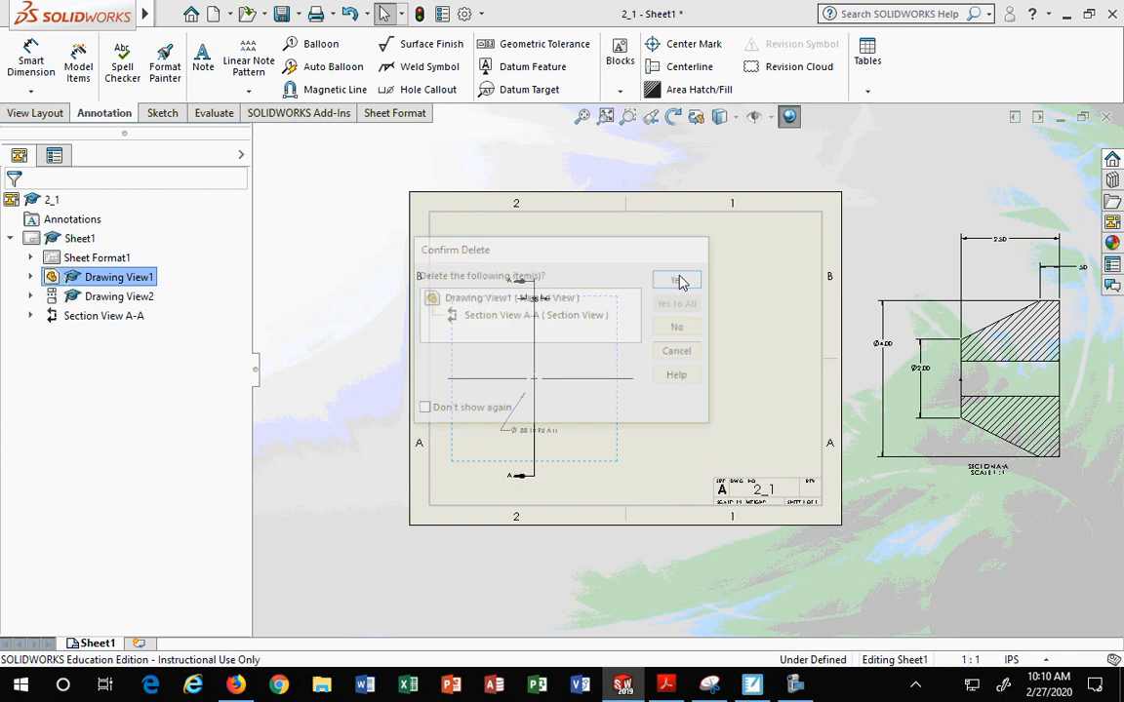
# Start inserting a Standard 3 View on the sheet.
pyautogui.click(35, 113)
pyautogui.click(29, 70)
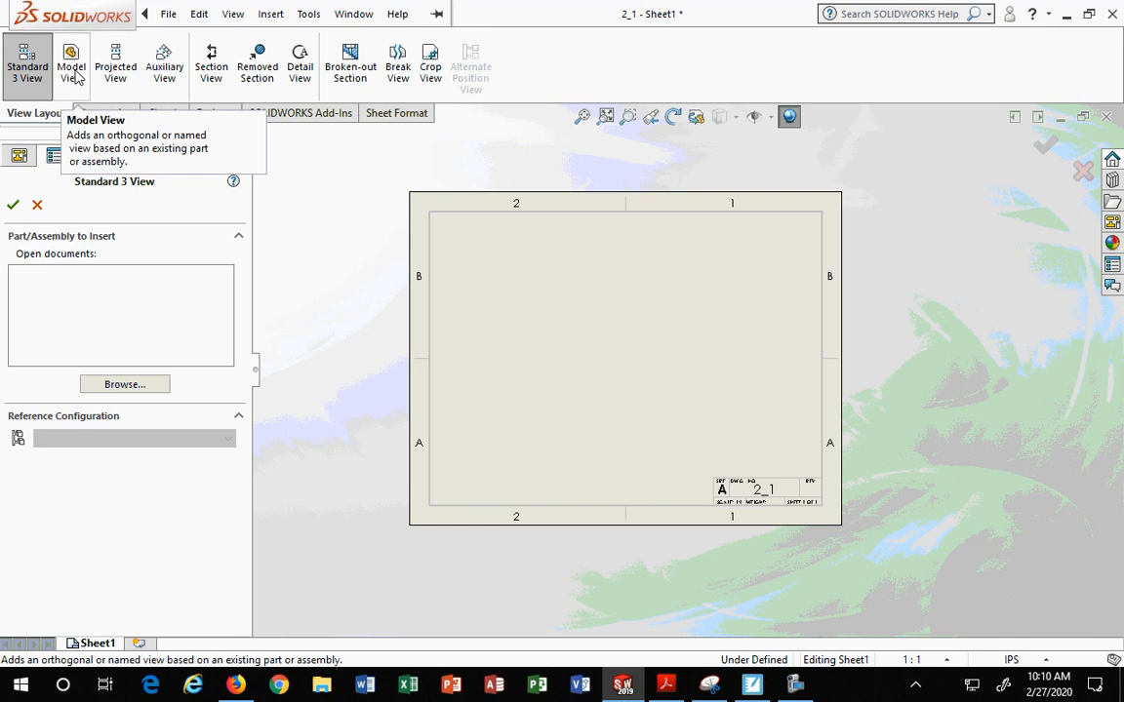
# Insert the standard three views of part 2_1.SLDPRT on the sheet.
pyautogui.click(127, 386)
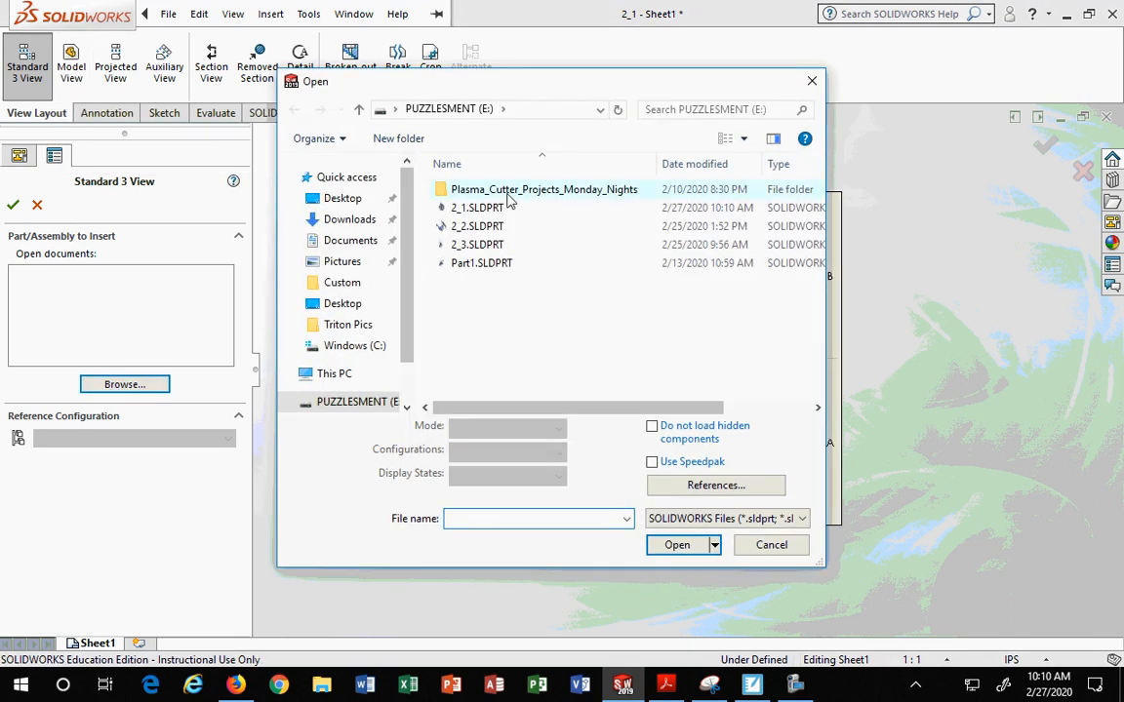
pyautogui.click(468, 206)
pyautogui.click(677, 517)
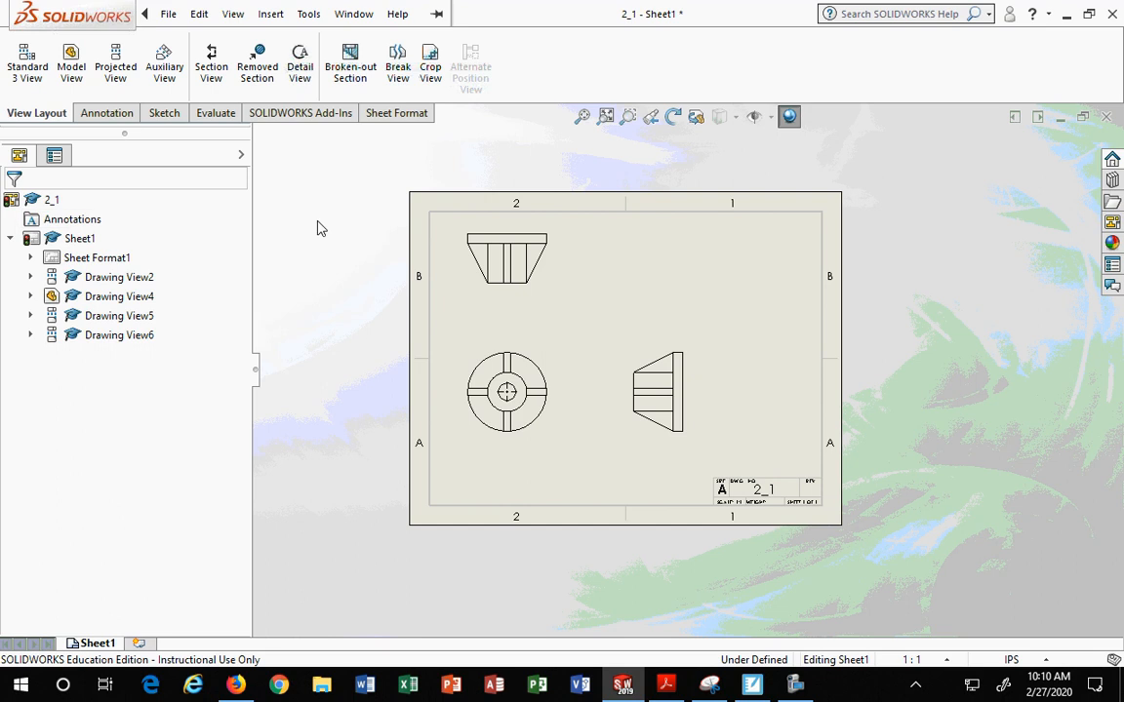
# Delete the inserted right, front and top views from the sheet.
pyautogui.click(639, 441)
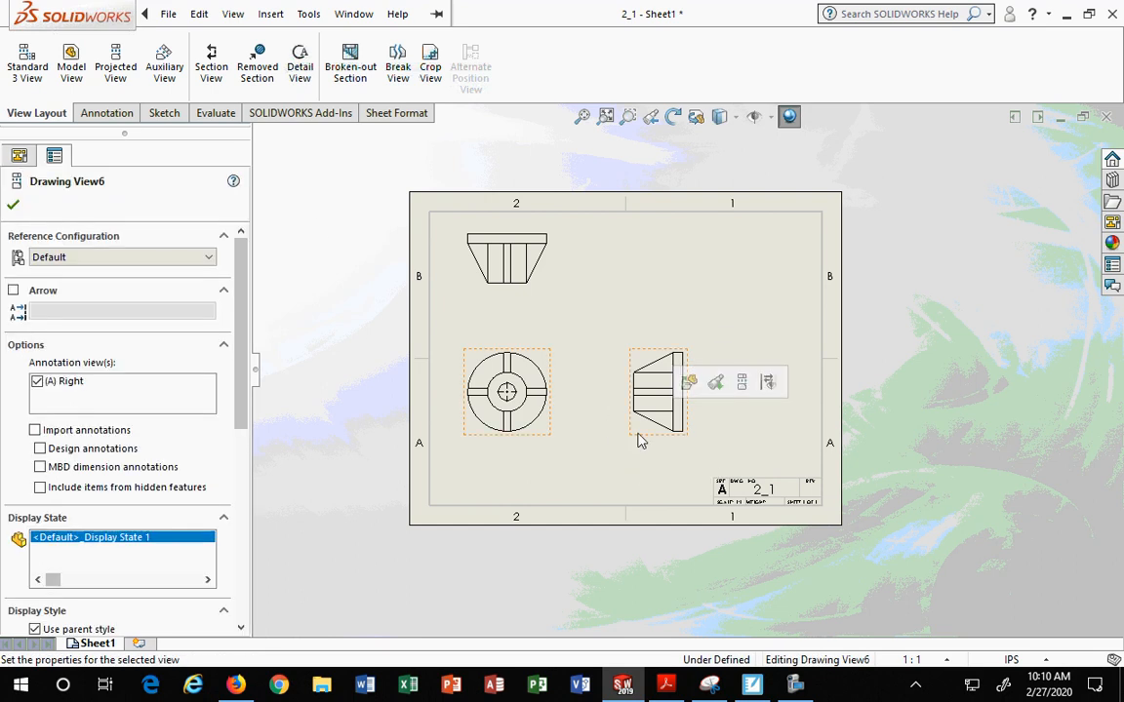
pyautogui.press('Delete')
pyautogui.click(682, 280)
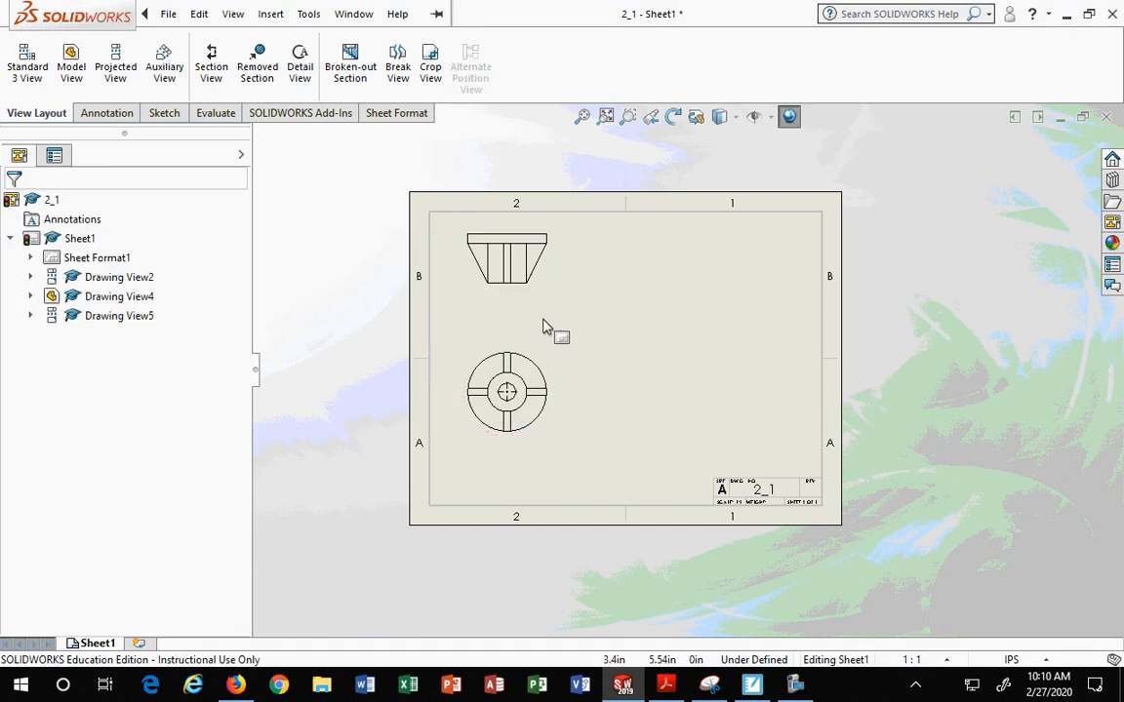
pyautogui.click(504, 394)
pyautogui.press('Delete')
pyautogui.click(687, 280)
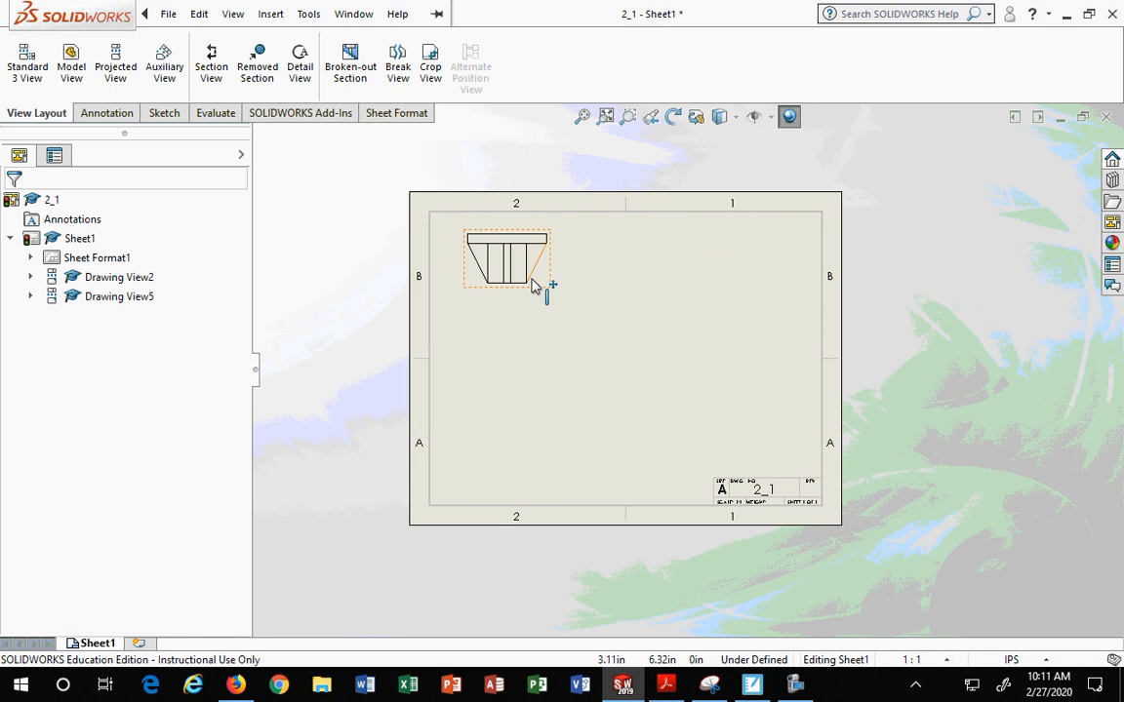
pyautogui.click(545, 288)
pyautogui.press('Delete')
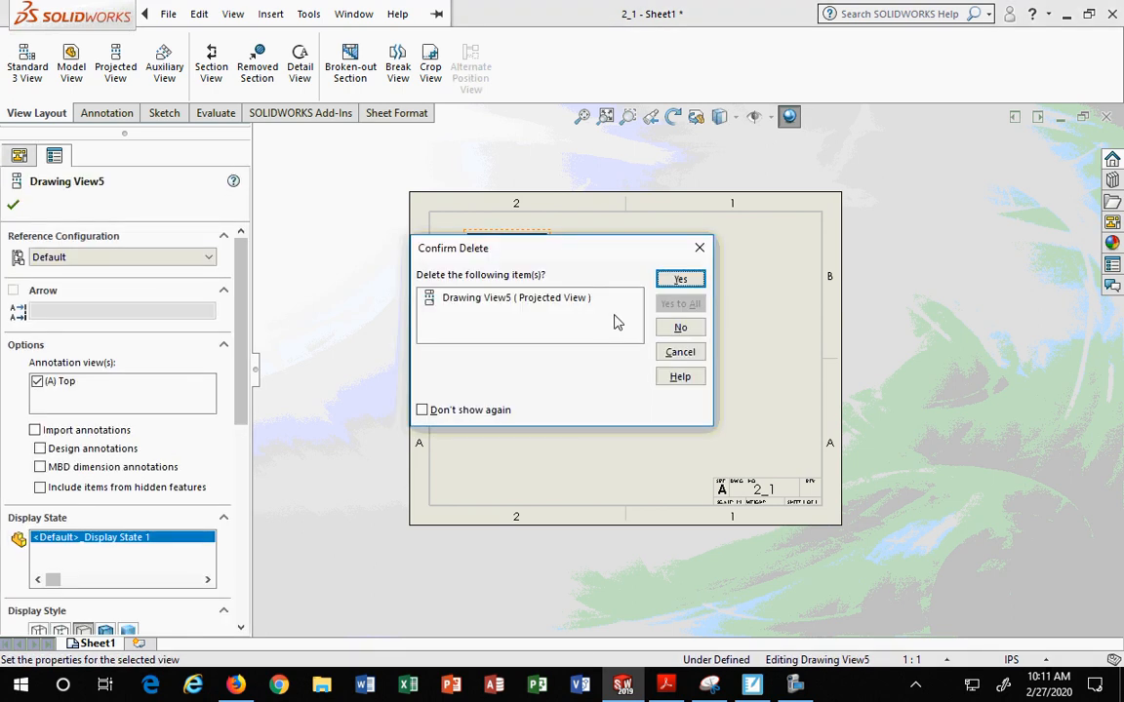
pyautogui.click(697, 279)
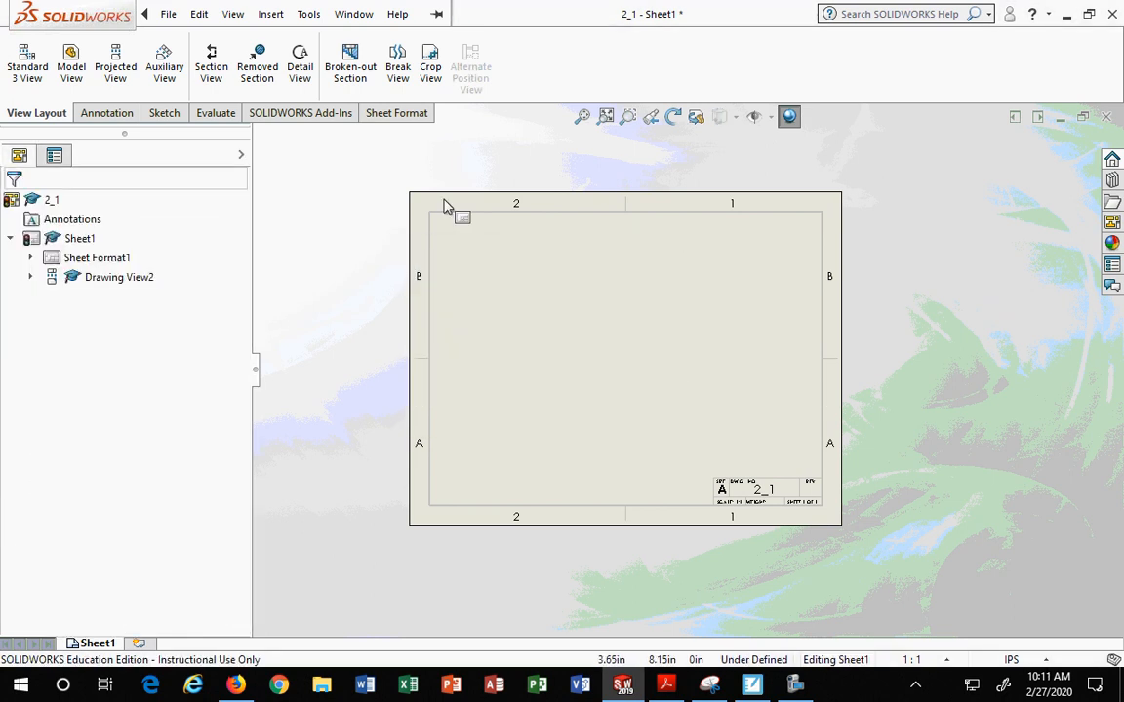
pyautogui.click(32, 71)
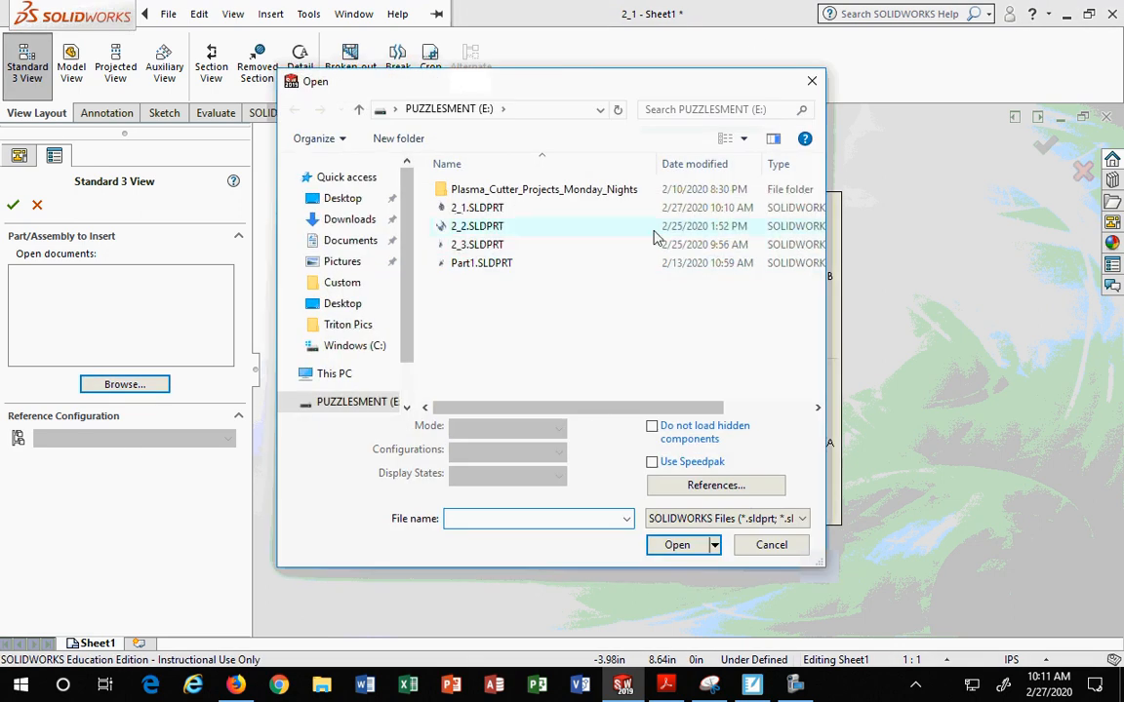
pyautogui.click(812, 81)
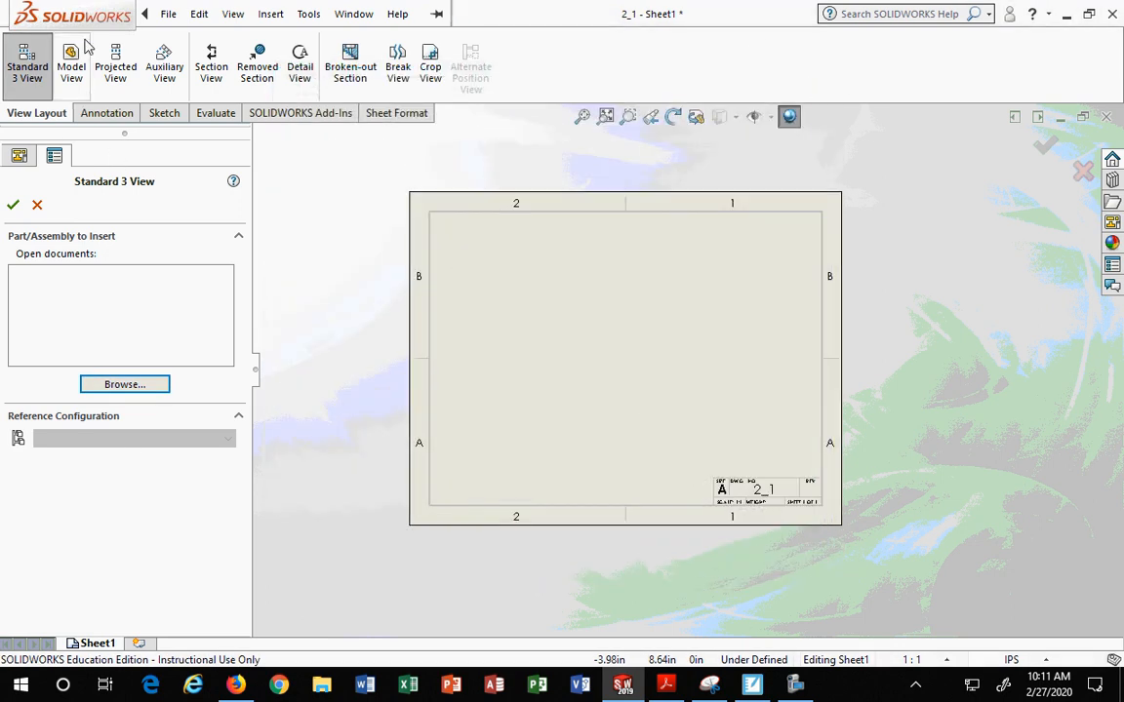
pyautogui.click(37, 204)
# Refresh the View Palette for 2_1.SLDPRT and place only its front view on the left half of the sheet.
pyautogui.click(71, 64)
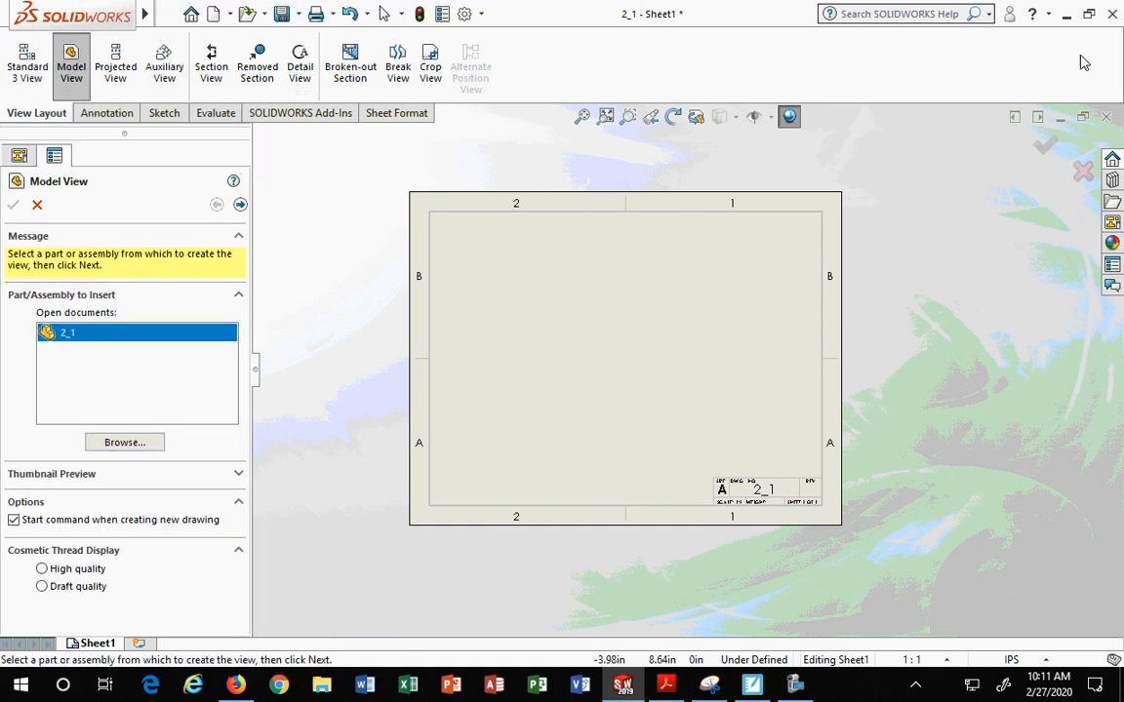
pyautogui.click(1112, 222)
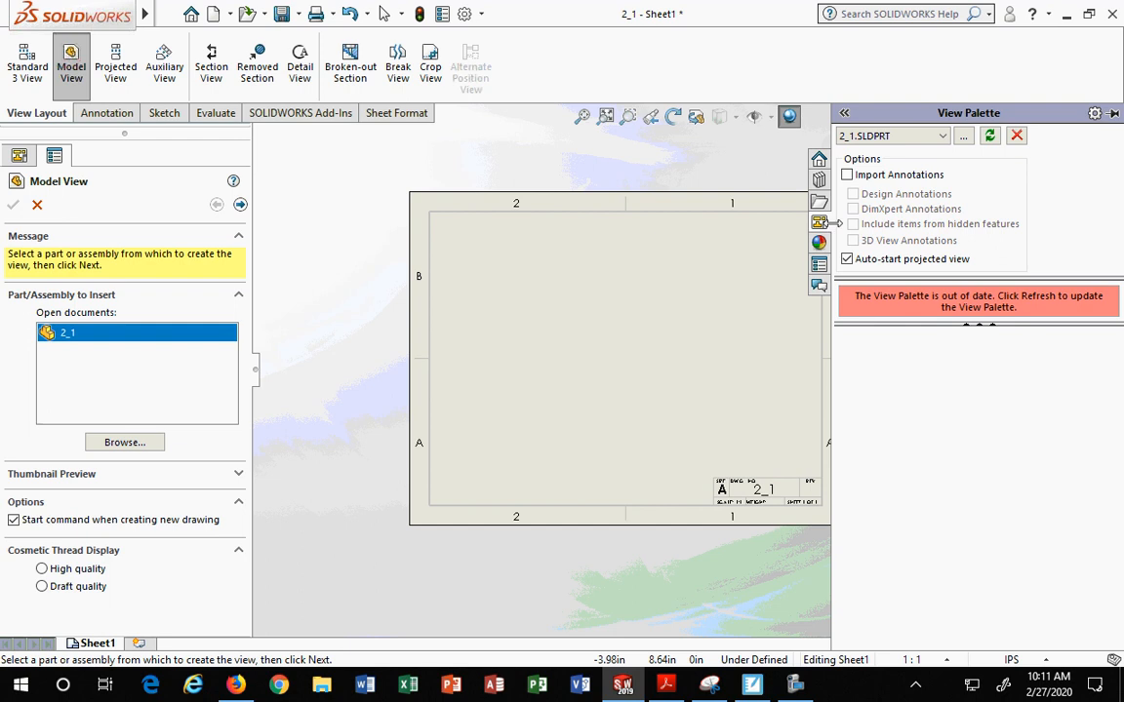
pyautogui.click(990, 135)
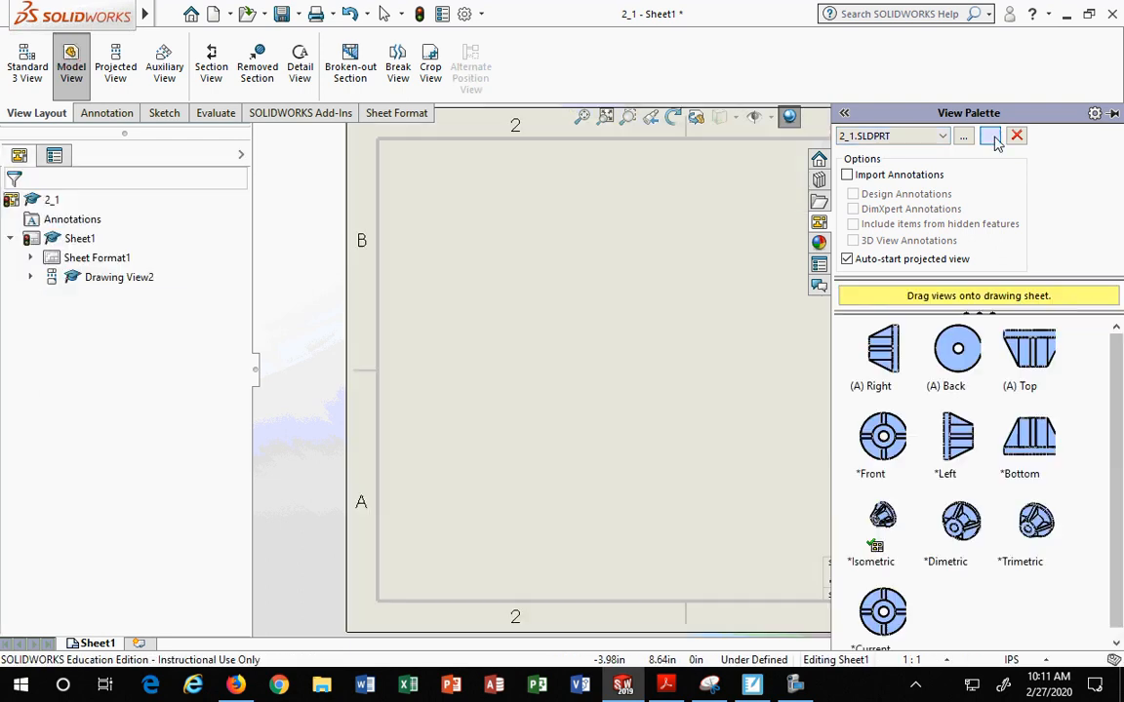
pyautogui.moveTo(908, 432); pyautogui.dragTo(564, 394)
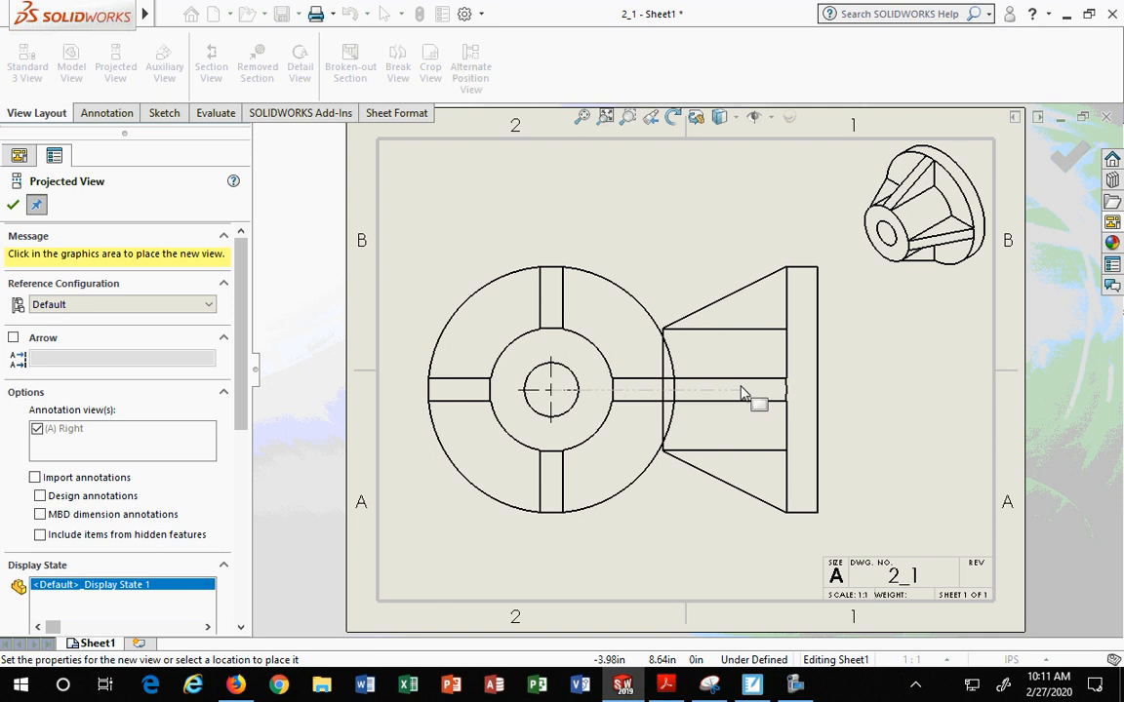
pyautogui.click(14, 207)
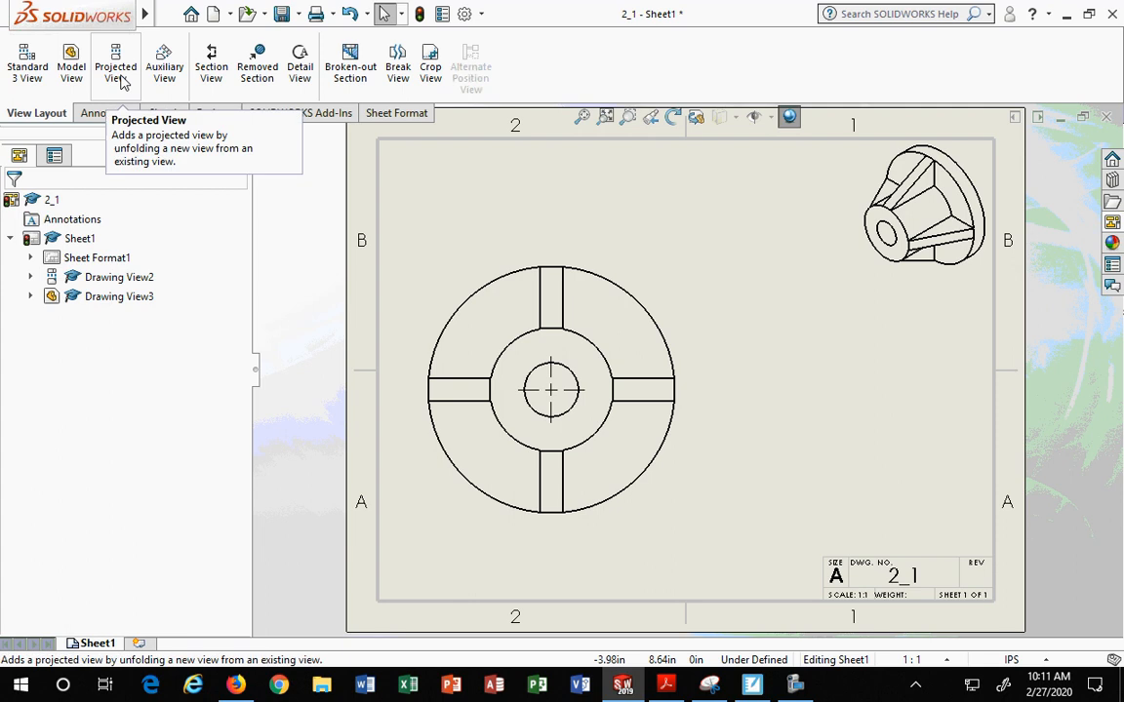
# Create a section view with a vertical cutting line through the front view's center and place it to the right of that view.
pyautogui.click(212, 68)
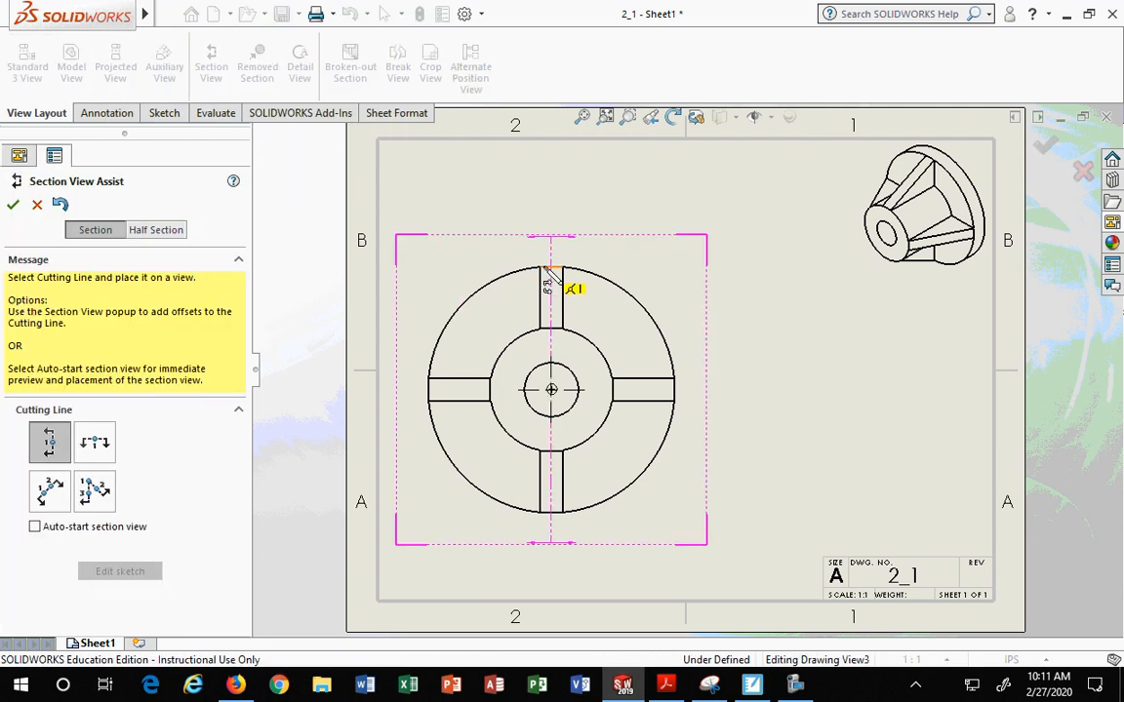
pyautogui.click(551, 390)
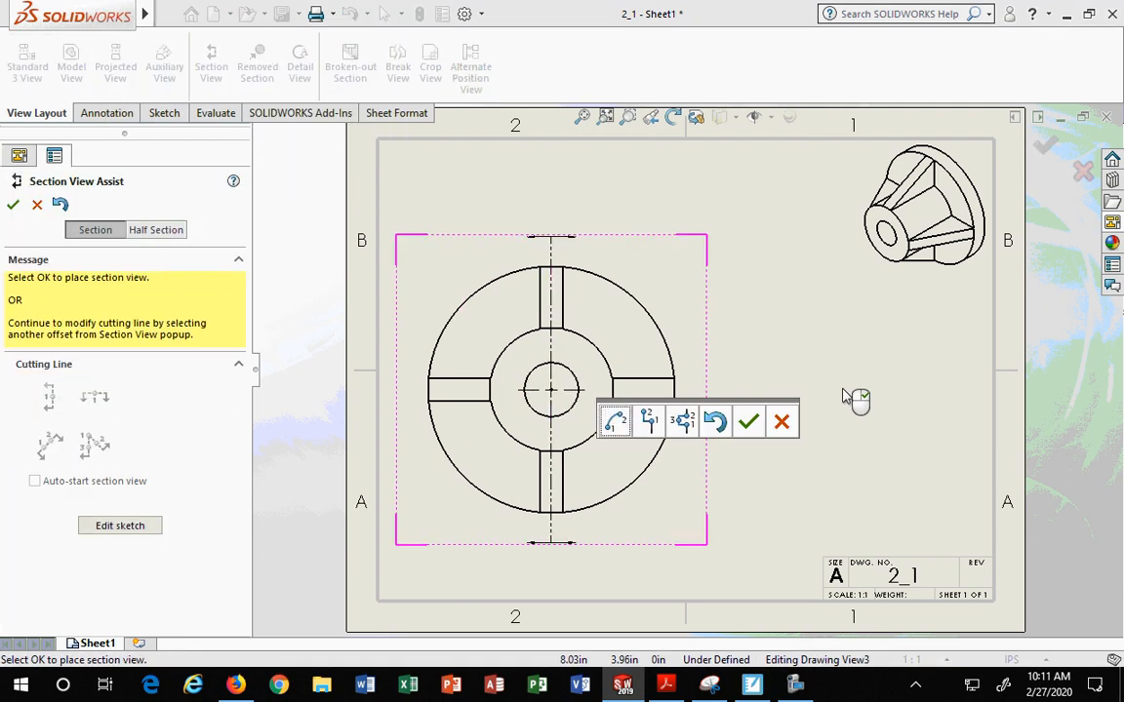
pyautogui.click(748, 422)
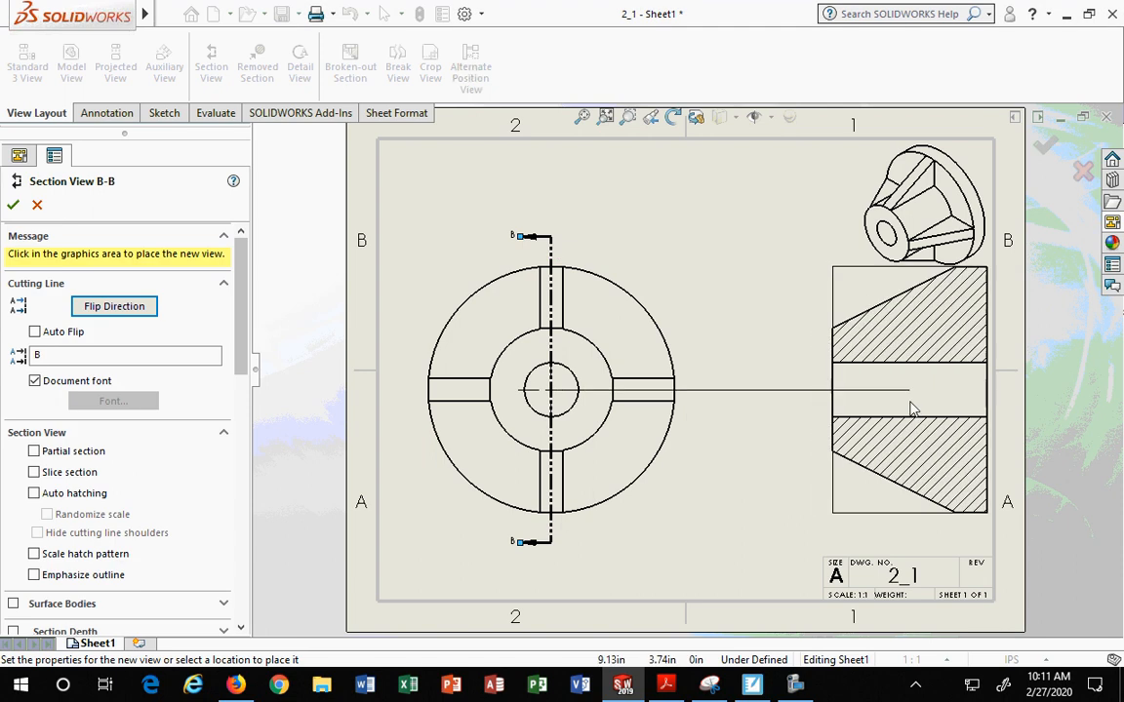
pyautogui.click(842, 376)
pyautogui.scroll(5, 907, 400)
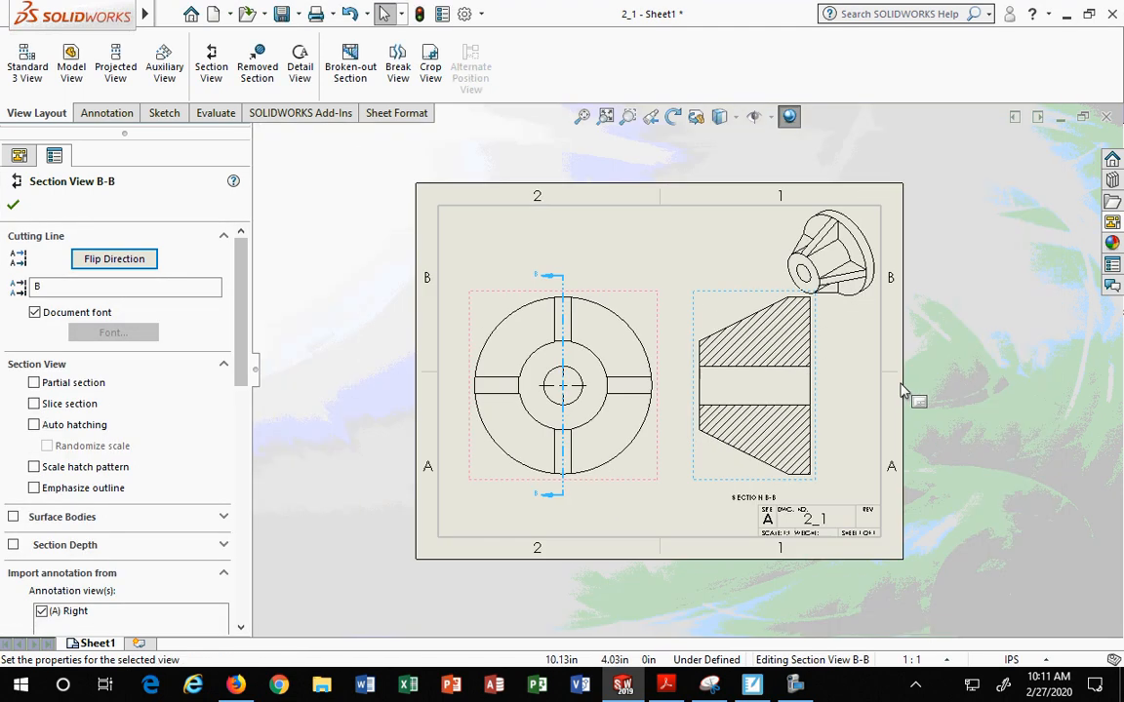
pyautogui.scroll(-1, 680, 311)
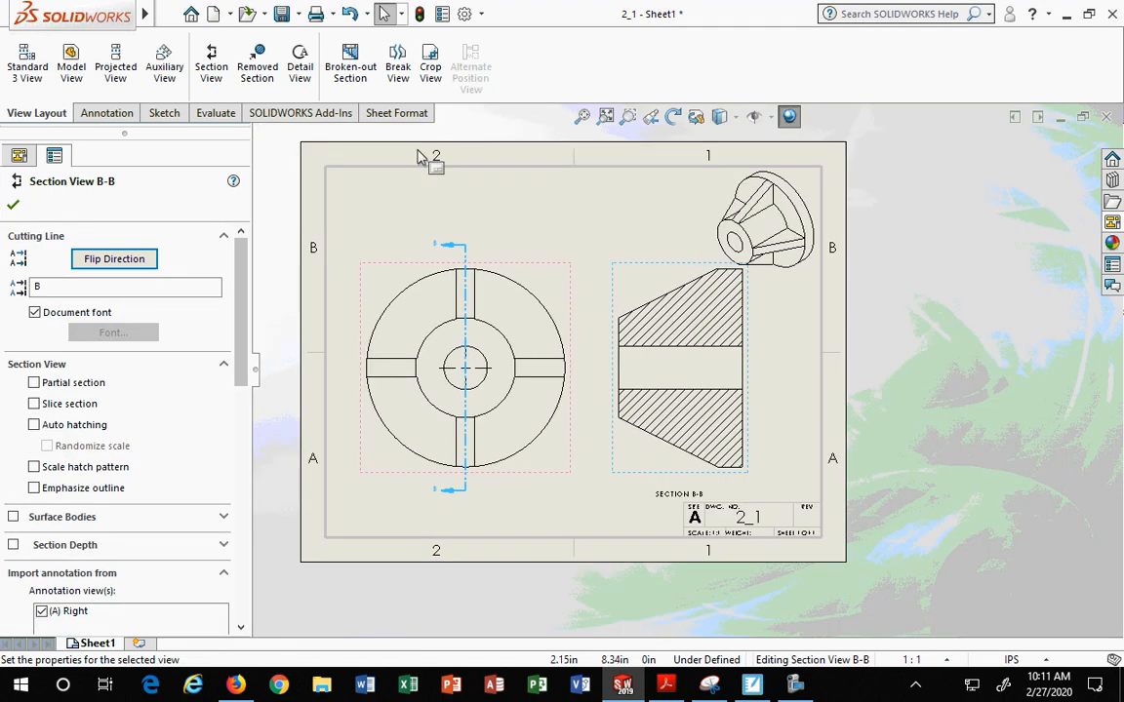
pyautogui.click(12, 206)
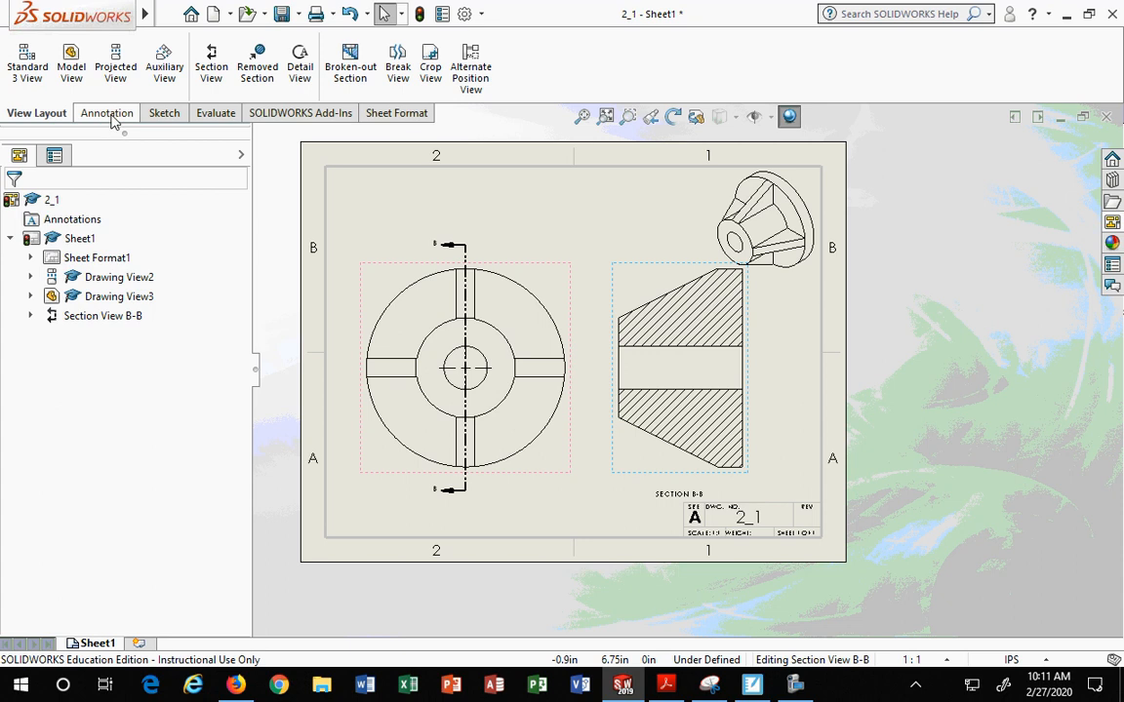
# Try to import model items from the selected feature into all views.
pyautogui.click(109, 114)
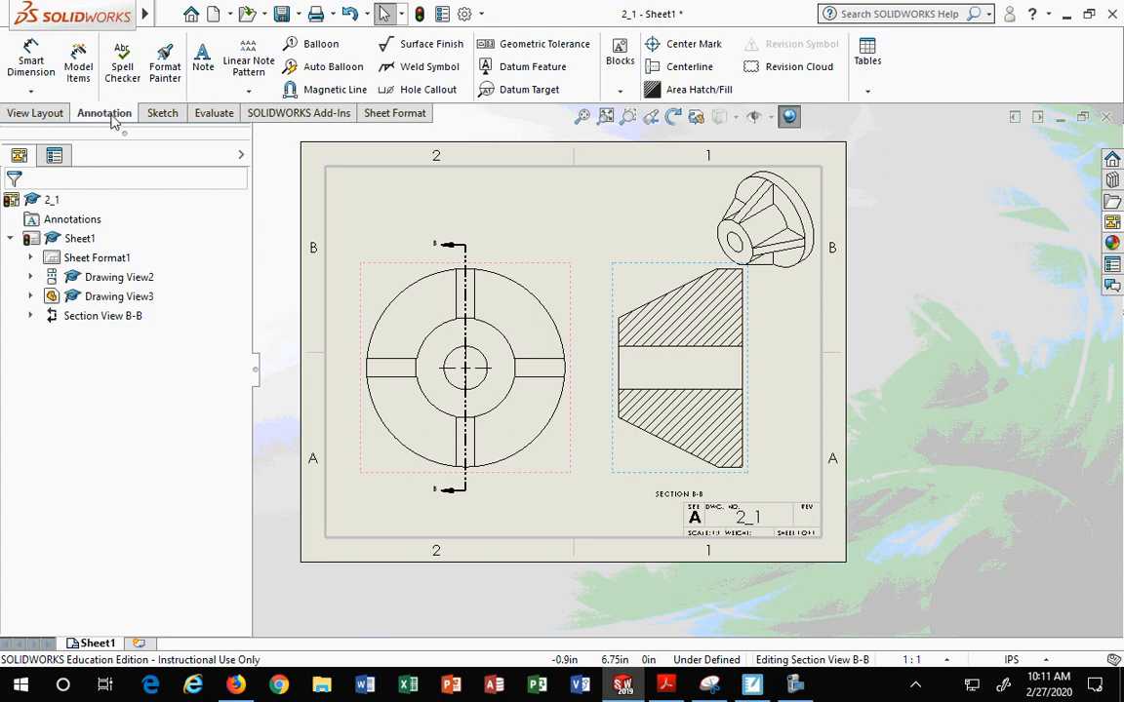
pyautogui.click(76, 68)
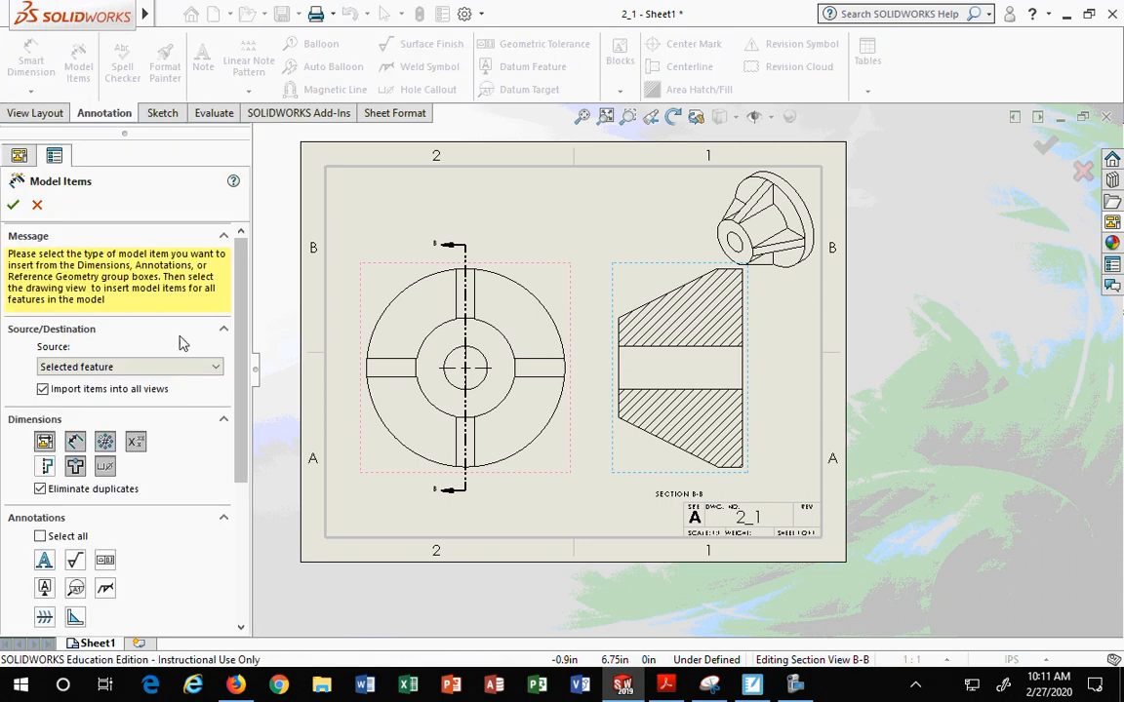
pyautogui.scroll(-5, 146, 331)
pyautogui.scroll(3, 4, 273)
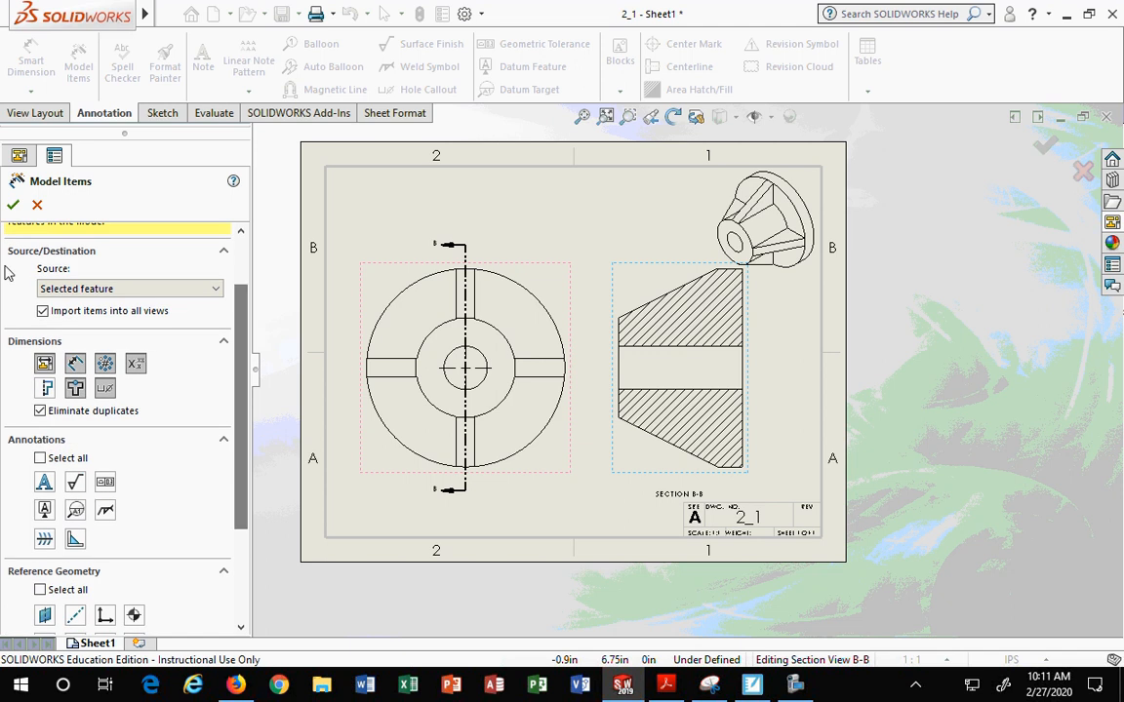
pyautogui.click(13, 206)
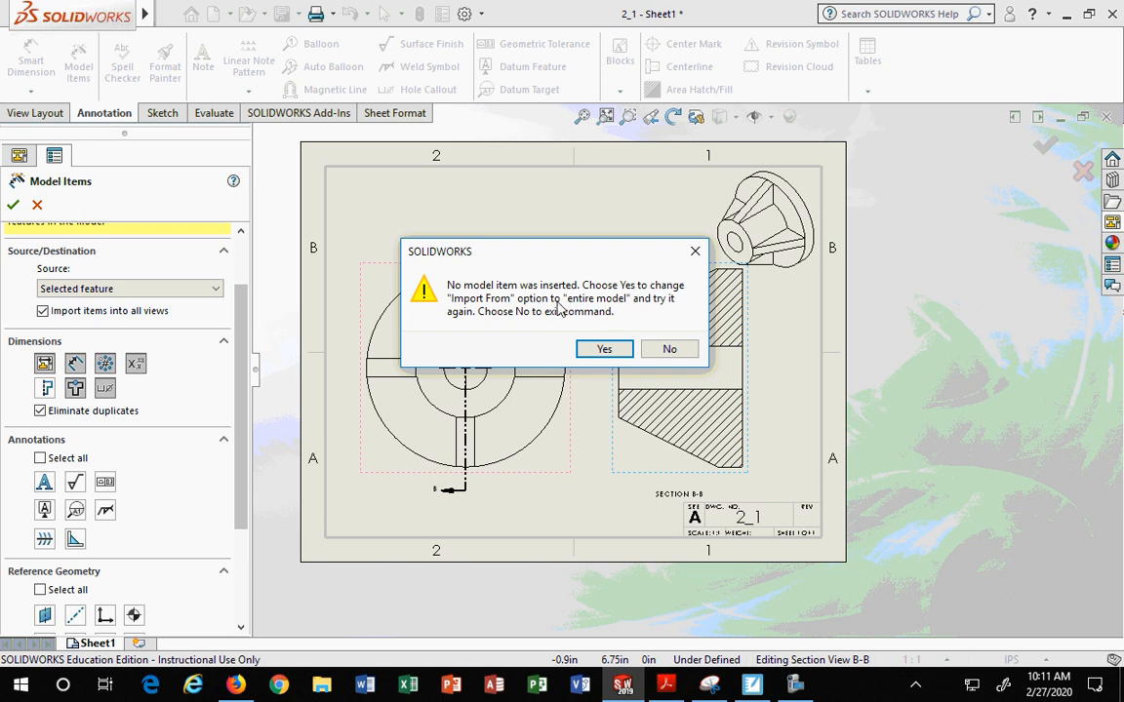
pyautogui.click(677, 353)
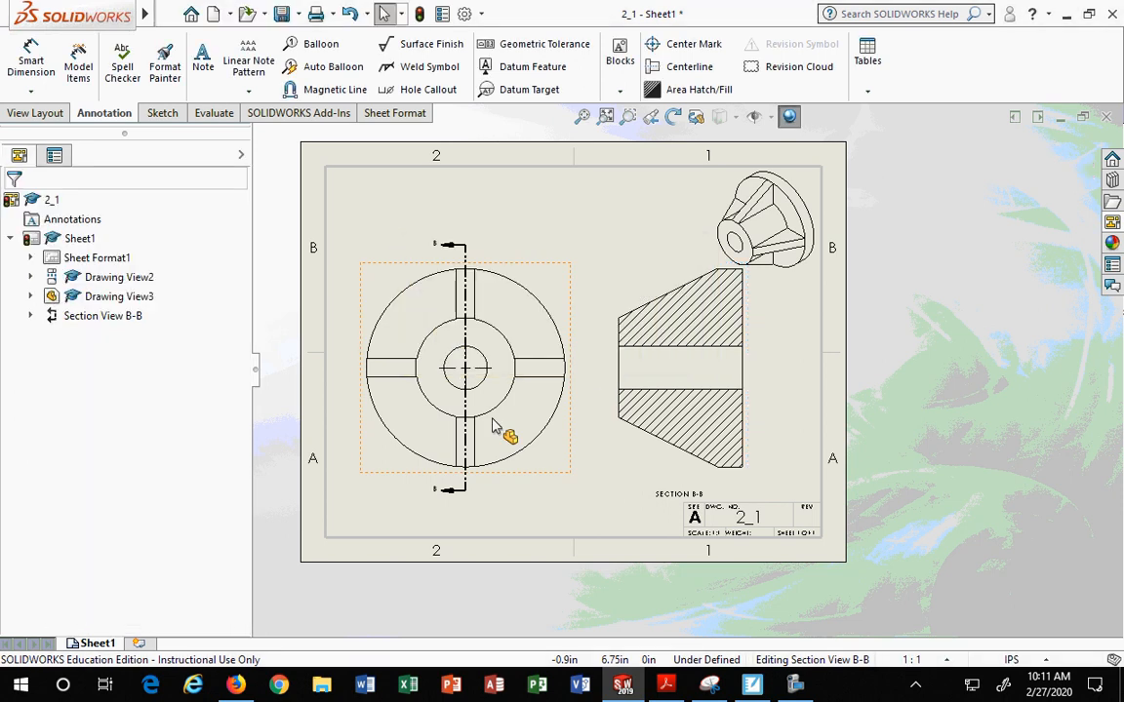
# Import the model items into all views using the entire model as the source.
pyautogui.click(79, 65)
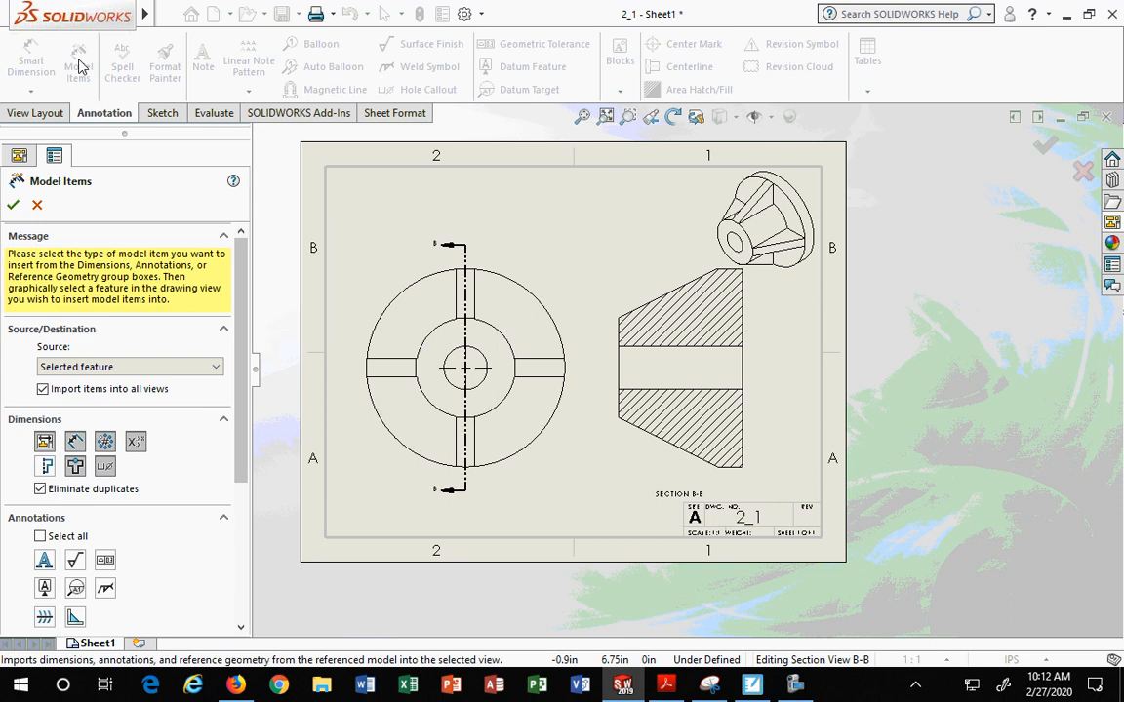
pyautogui.click(216, 366)
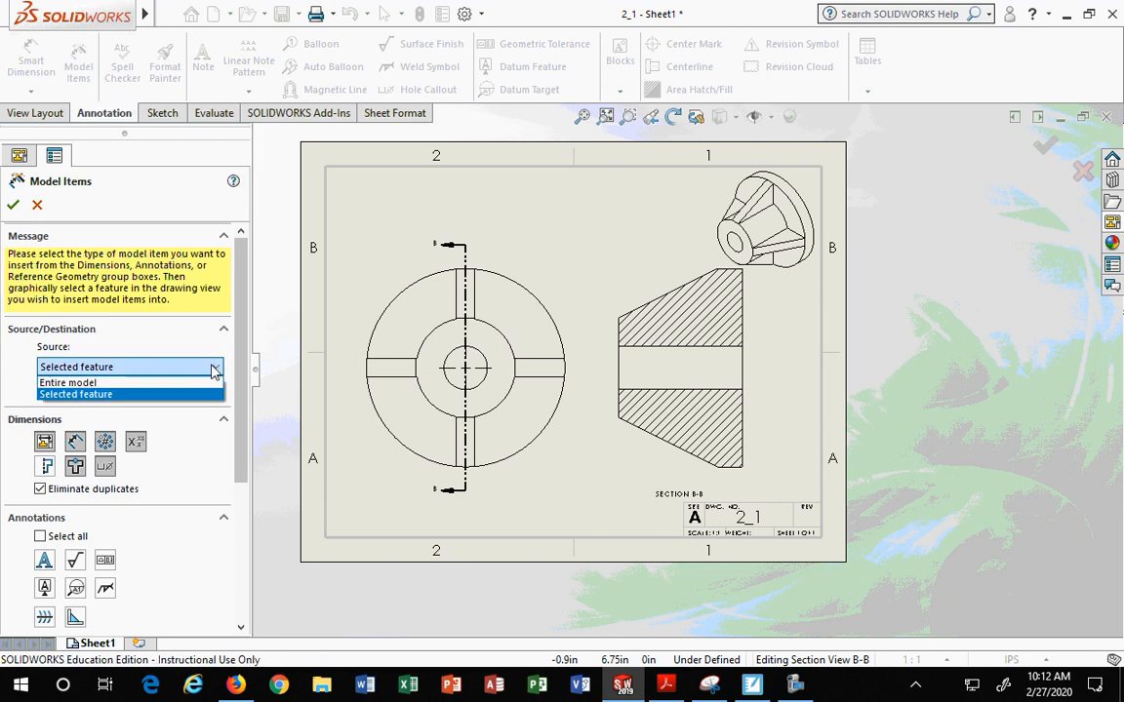
pyautogui.click(80, 381)
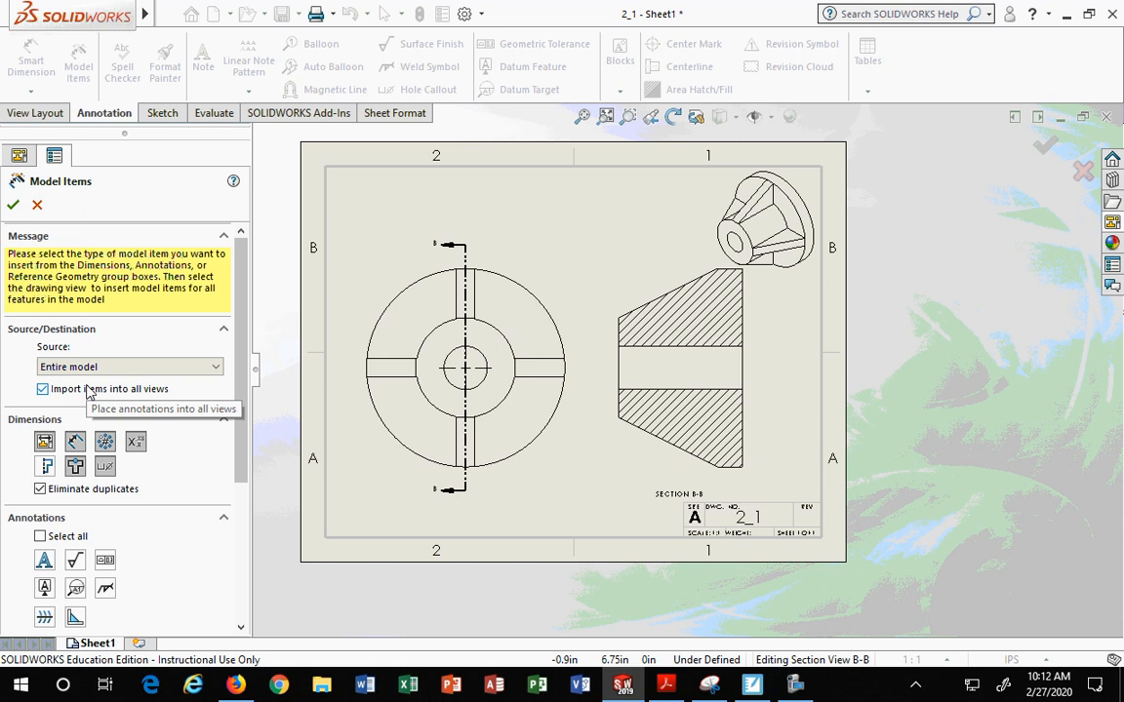
pyautogui.click(13, 207)
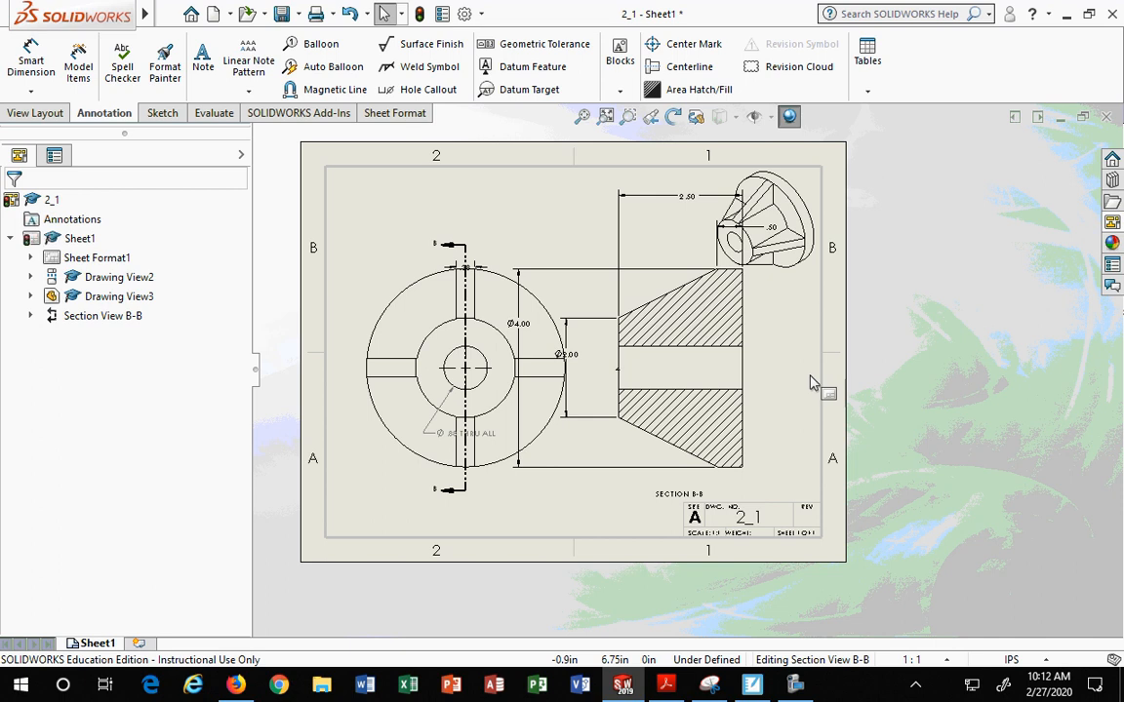
# Move the .38 rib width dimension above the front view, clear of the section arrow, with its text beside the extension lines.
pyautogui.scroll(-5, 468, 273)
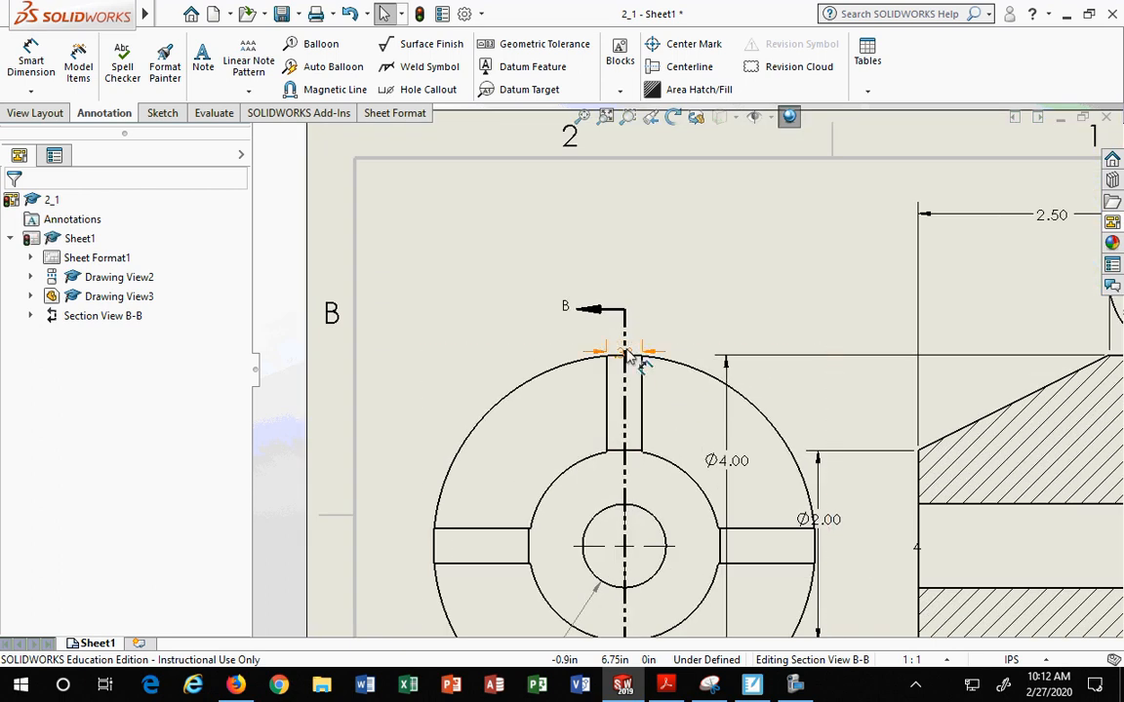
pyautogui.moveTo(628, 353)
pyautogui.mouseDown()
pyautogui.moveTo(645, 285)
pyautogui.moveTo(619, 331)
pyautogui.moveTo(555, 334)
pyautogui.moveTo(673, 316)
pyautogui.moveTo(660, 243)
pyautogui.moveTo(641, 332)
pyautogui.moveTo(689, 333)
pyautogui.moveTo(679, 333)
pyautogui.mouseUp()
pyautogui.scroll(-2, 680, 336)
pyautogui.moveTo(688, 342)
pyautogui.mouseDown()
pyautogui.moveTo(708, 188)
pyautogui.moveTo(710, 303)
pyautogui.moveTo(706, 187)
pyautogui.mouseUp()
pyautogui.scroll(-3, 707, 190)
pyautogui.scroll(6, 704, 252)
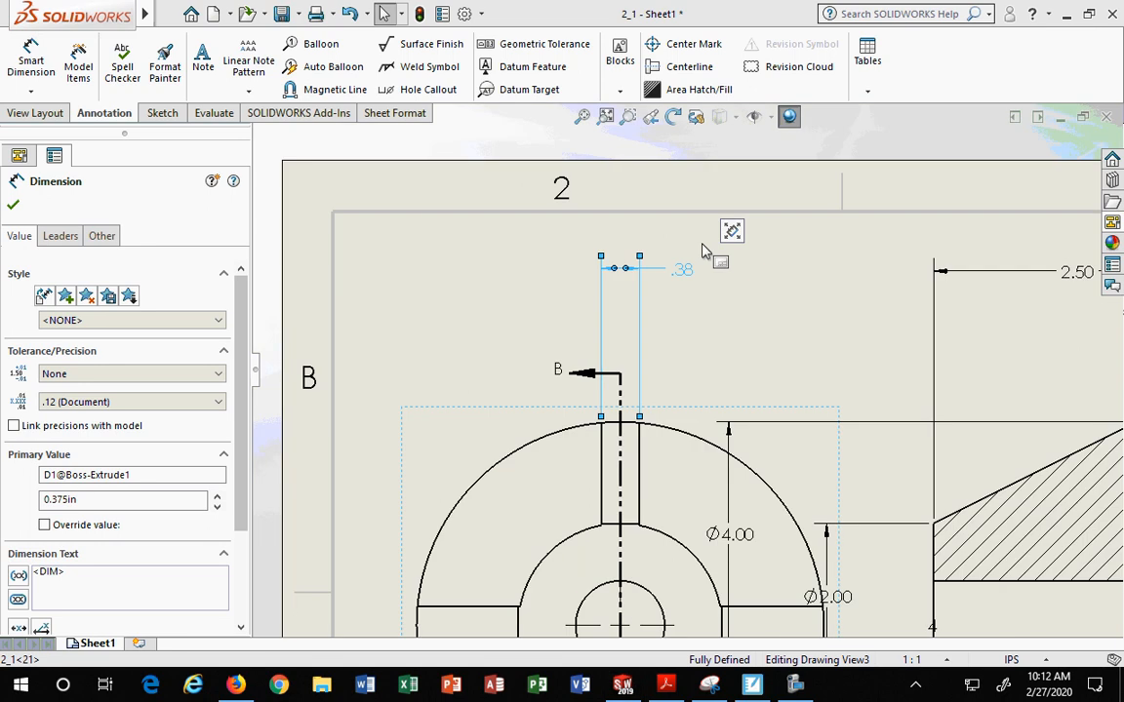
# Move the isometric view off the sheet beyond its right border and shift the section view farther from the front view.
pyautogui.scroll(-2, 802, 337)
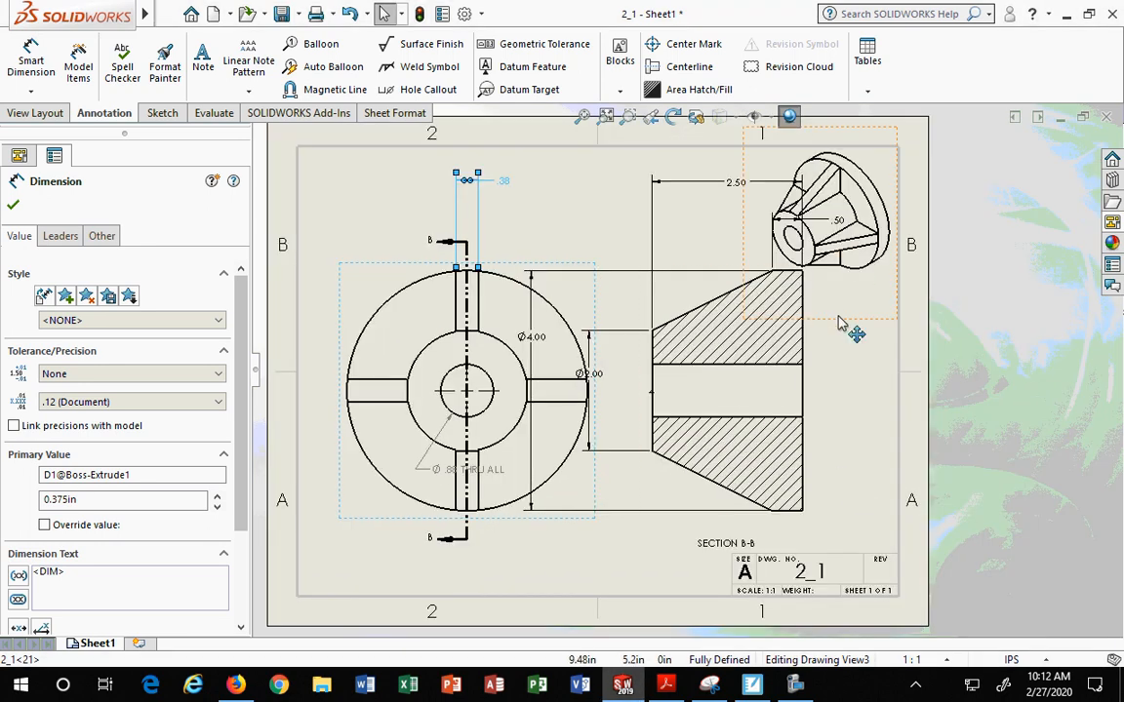
pyautogui.moveTo(860, 326); pyautogui.dragTo(974, 308)
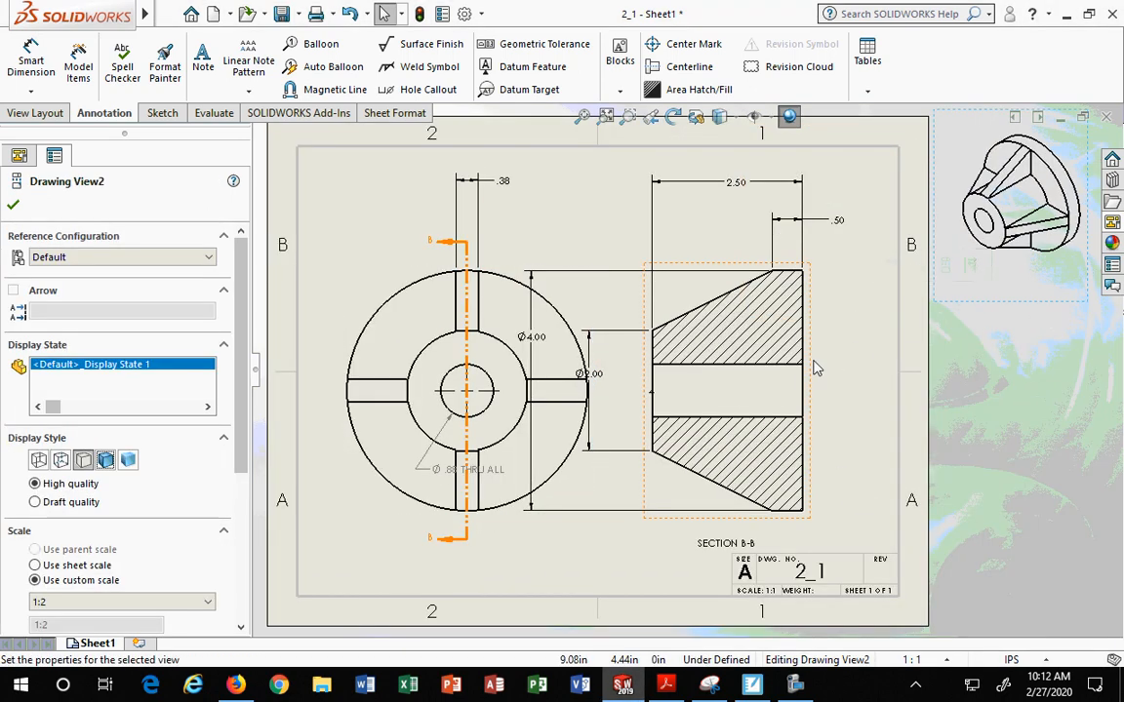
pyautogui.moveTo(816, 365); pyautogui.dragTo(881, 372)
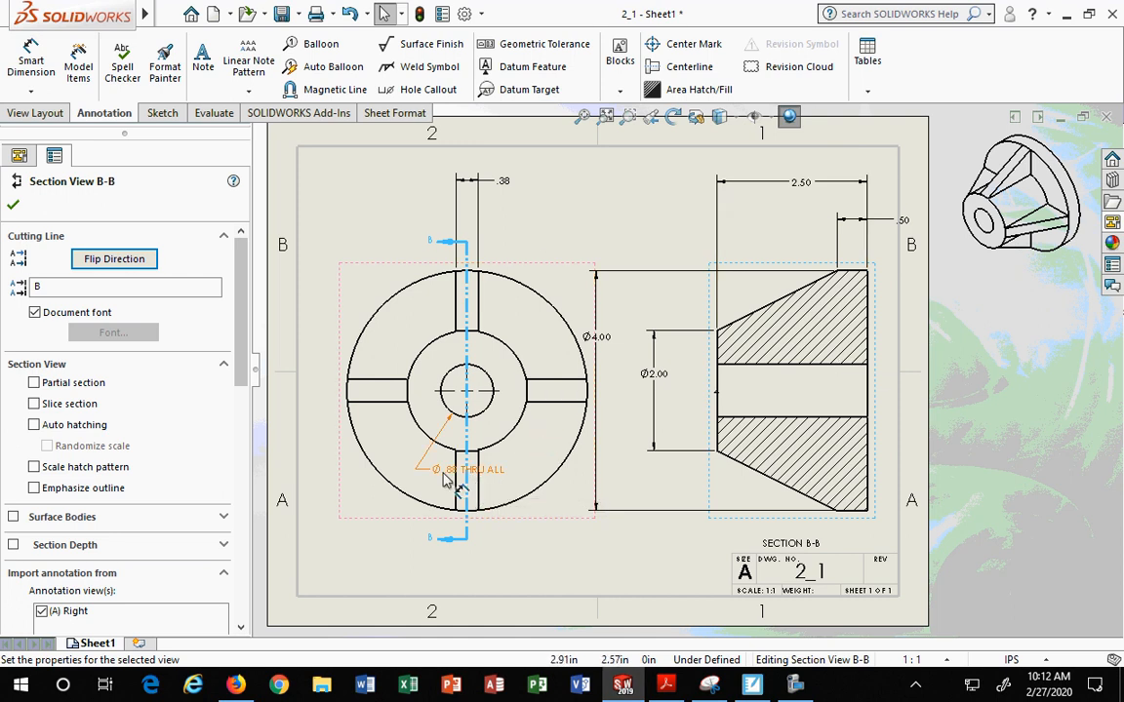
# Move the center hole's THRU ALL callout outside the front view, above and to its right.
pyautogui.moveTo(456, 493)
pyautogui.mouseDown()
pyautogui.moveTo(395, 278)
pyautogui.moveTo(483, 200)
pyautogui.moveTo(630, 202)
pyautogui.moveTo(590, 186)
pyautogui.moveTo(356, 216)
pyautogui.moveTo(309, 203)
pyautogui.moveTo(531, 181)
pyautogui.moveTo(569, 219)
pyautogui.moveTo(544, 226)
pyautogui.moveTo(572, 229)
pyautogui.mouseUp()
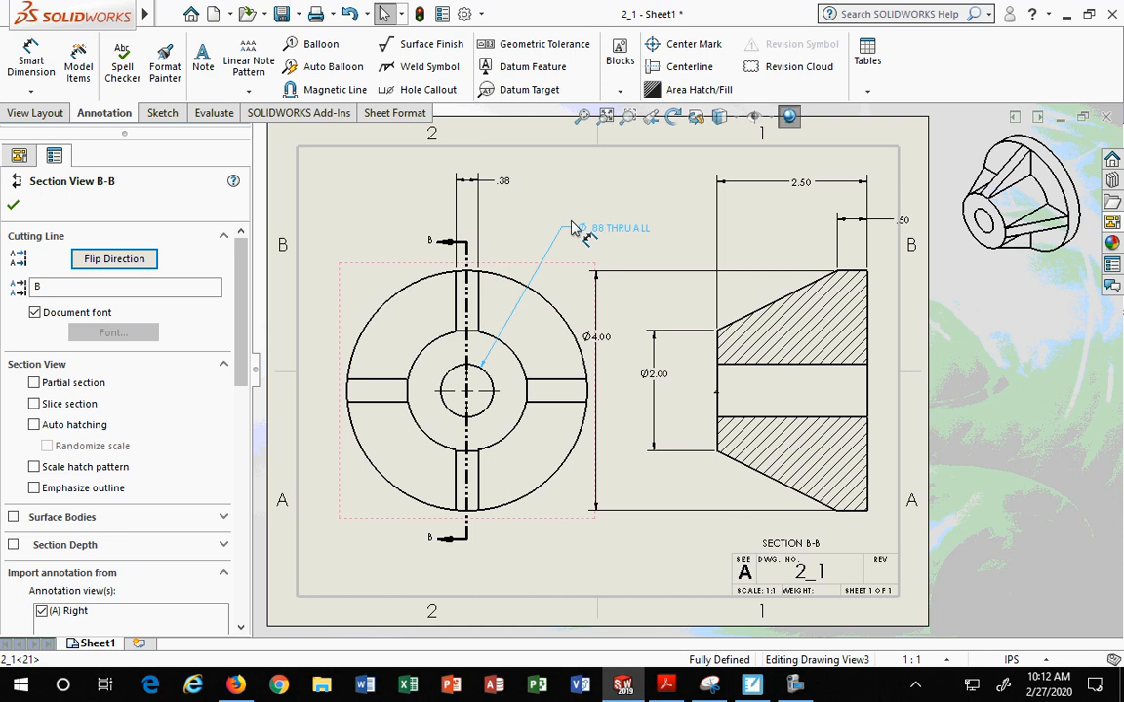
# Move the THRU ALL callout closer to the .38 dimension, and center the .50 dimension's text below the slightly lowered 2.50 dimension above the section view.
pyautogui.moveTo(572, 226)
pyautogui.mouseDown()
pyautogui.moveTo(526, 211)
pyautogui.moveTo(564, 223)
pyautogui.mouseUp()
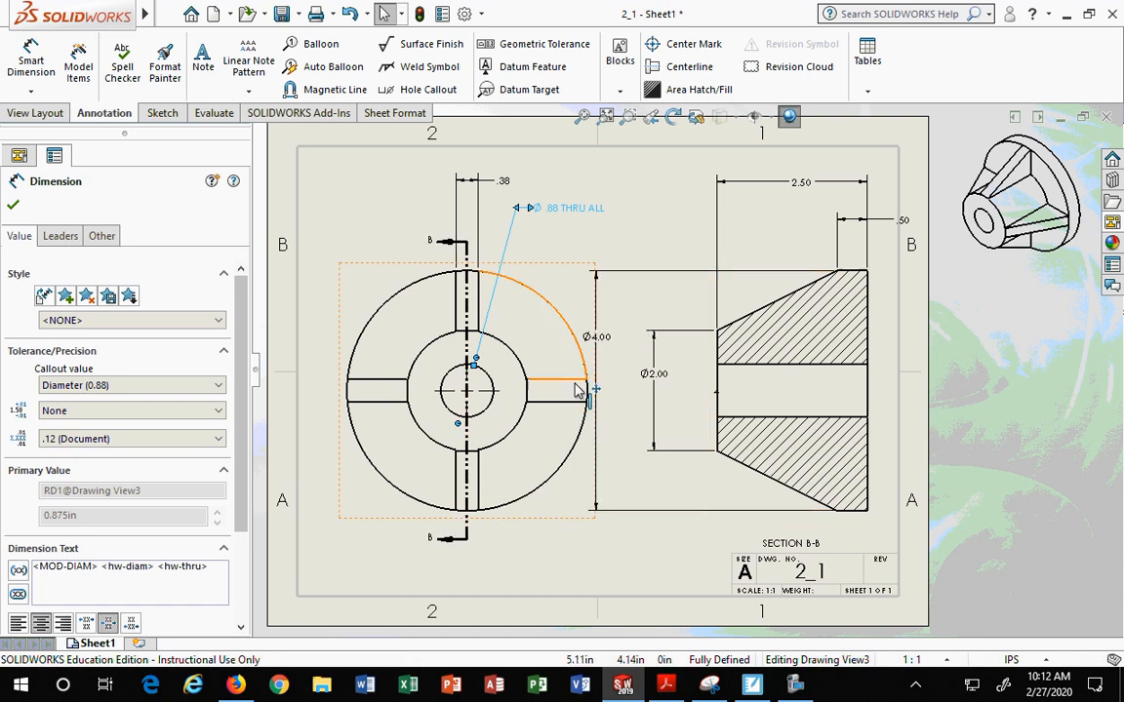
pyautogui.moveTo(879, 218); pyautogui.dragTo(852, 224)
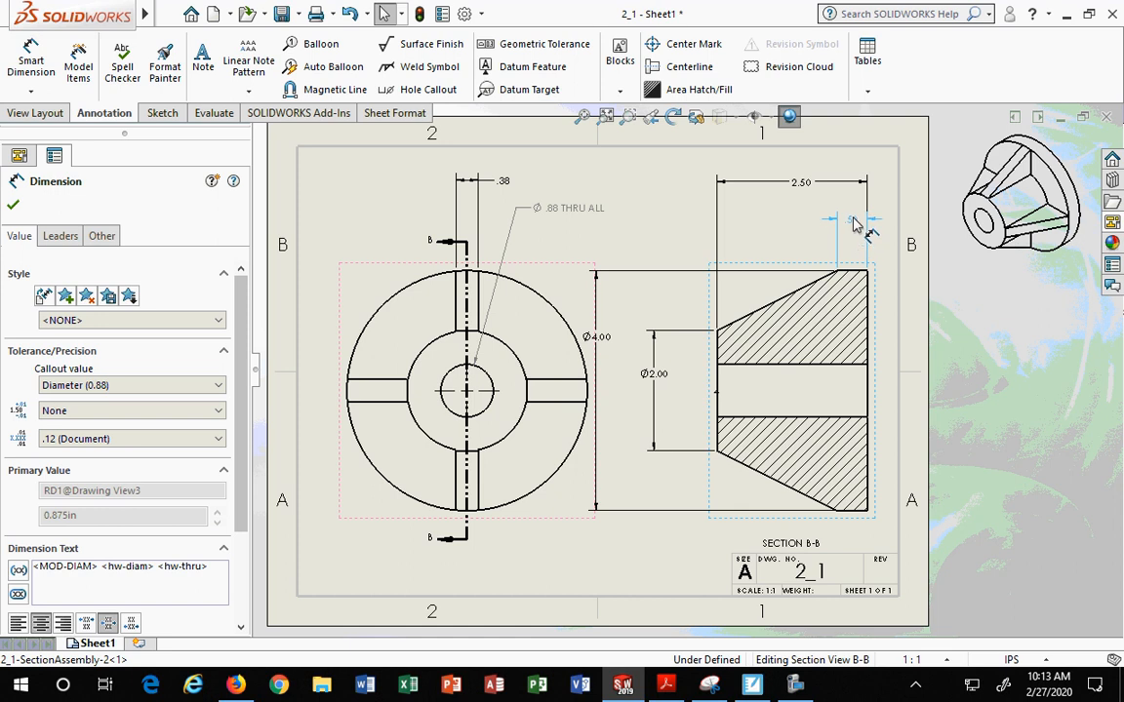
pyautogui.moveTo(852, 220); pyautogui.dragTo(853, 206)
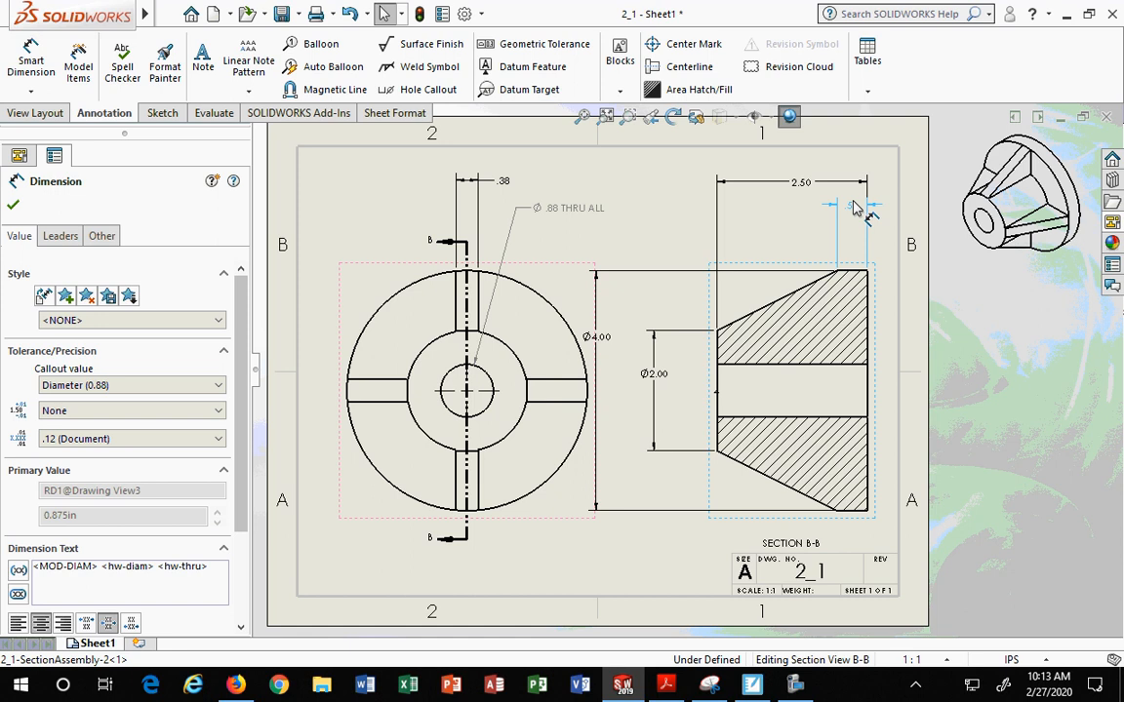
pyautogui.moveTo(853, 210); pyautogui.dragTo(855, 220)
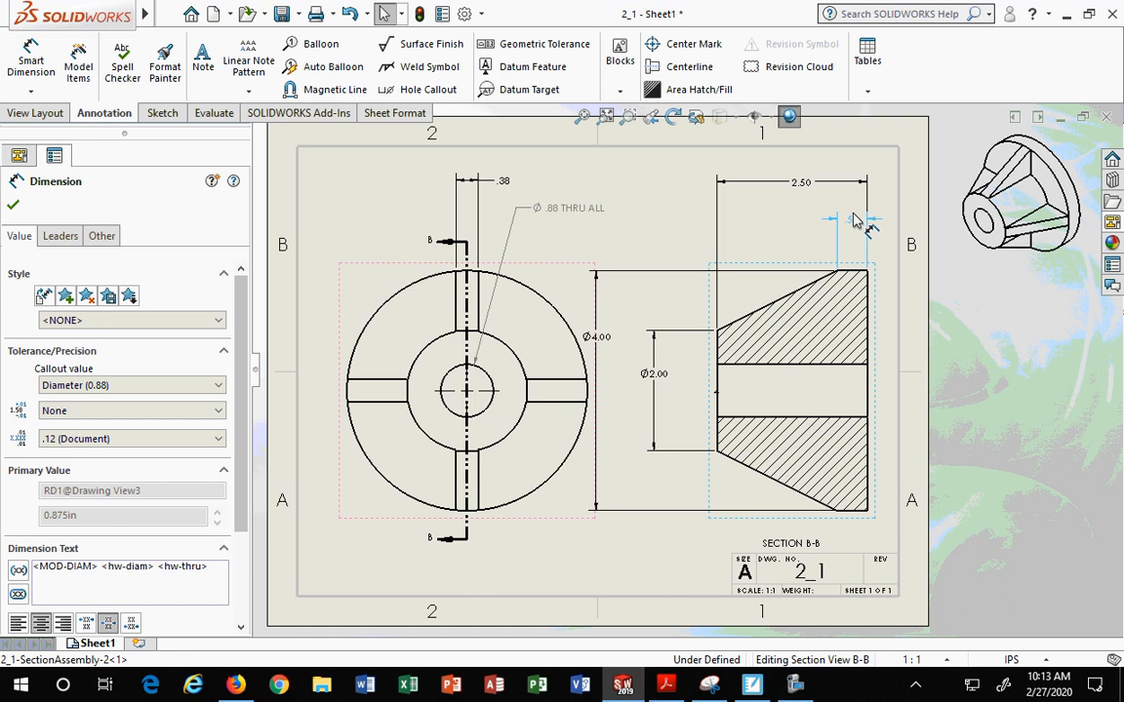
pyautogui.moveTo(854, 242)
pyautogui.mouseDown()
pyautogui.moveTo(856, 211)
pyautogui.moveTo(851, 252)
pyautogui.moveTo(856, 198)
pyautogui.moveTo(853, 249)
pyautogui.moveTo(851, 221)
pyautogui.moveTo(855, 233)
pyautogui.mouseUp()
pyautogui.moveTo(803, 191)
pyautogui.mouseDown()
pyautogui.moveTo(808, 219)
pyautogui.moveTo(814, 172)
pyautogui.moveTo(808, 199)
pyautogui.moveTo(806, 187)
pyautogui.mouseUp()
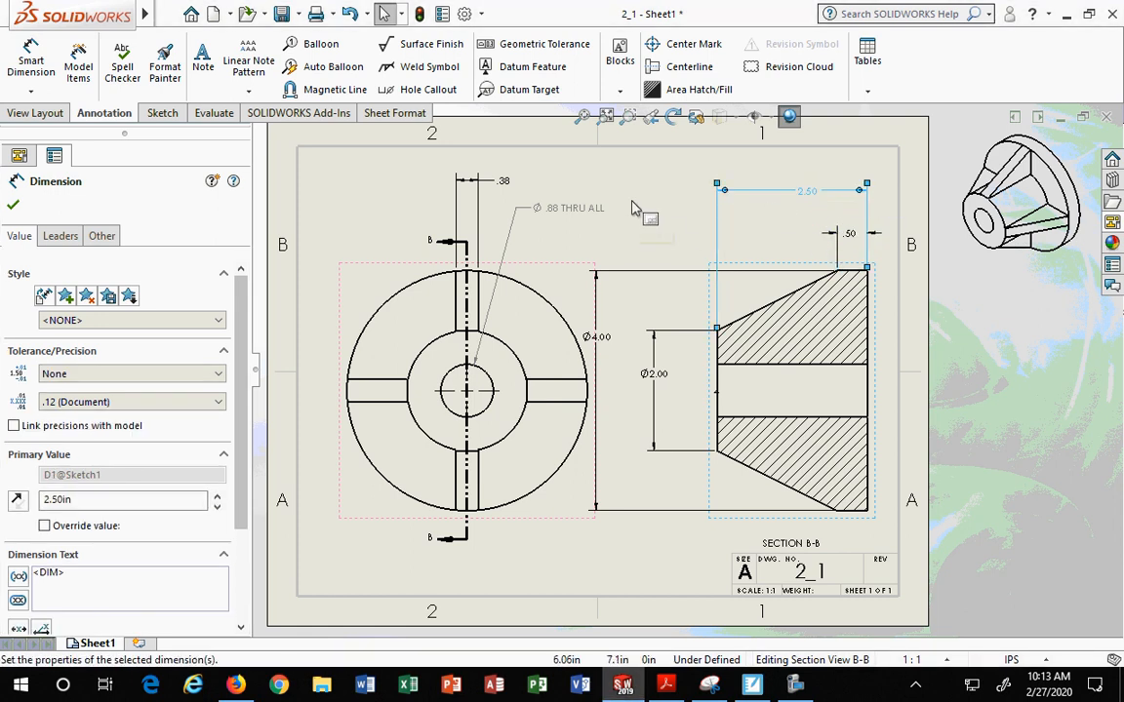
pyautogui.click(636, 210)
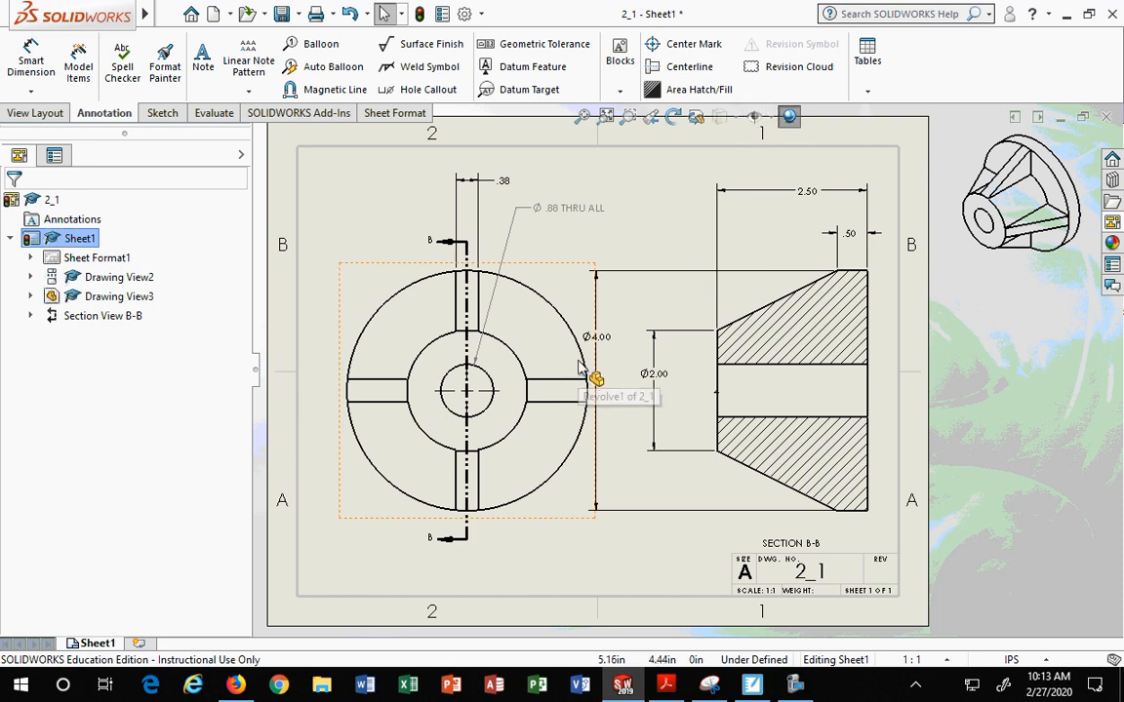
# Space the Ø2.00 and Ø4.00 dimensions between the two views, and move the pattern count 4 from the section view to beside the .38 dimension.
pyautogui.moveTo(656, 380)
pyautogui.mouseDown()
pyautogui.moveTo(673, 390)
pyautogui.moveTo(706, 381)
pyautogui.moveTo(663, 383)
pyautogui.moveTo(681, 371)
pyautogui.moveTo(658, 372)
pyautogui.mouseUp()
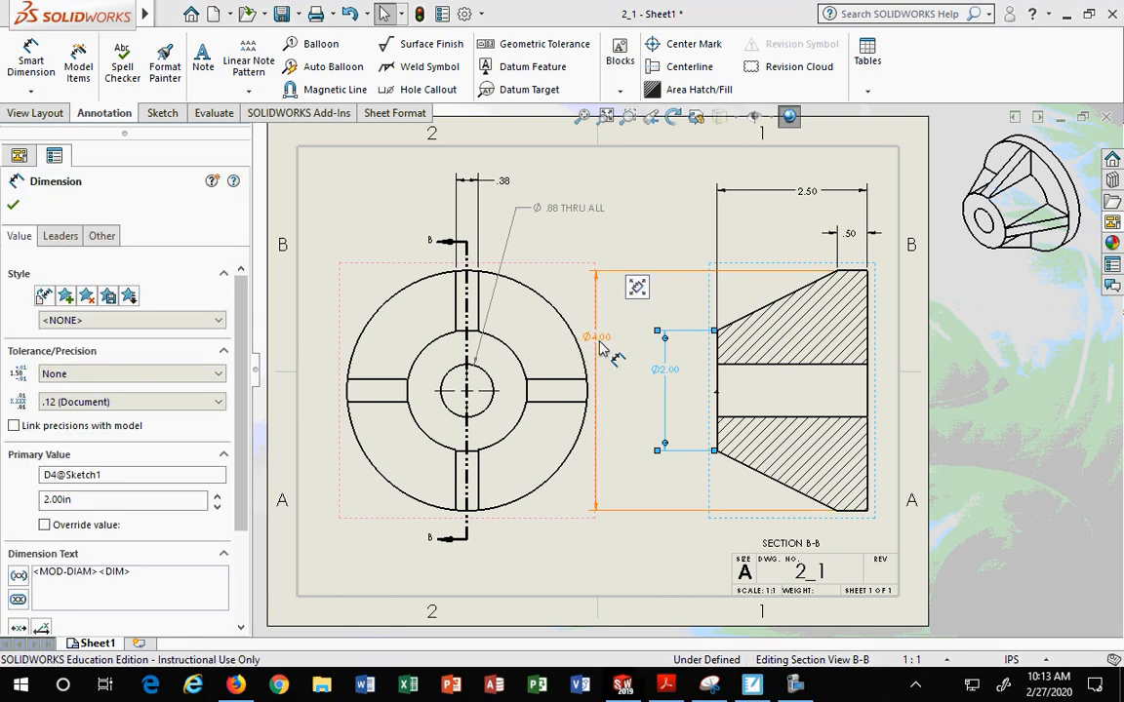
pyautogui.moveTo(599, 340); pyautogui.dragTo(627, 312)
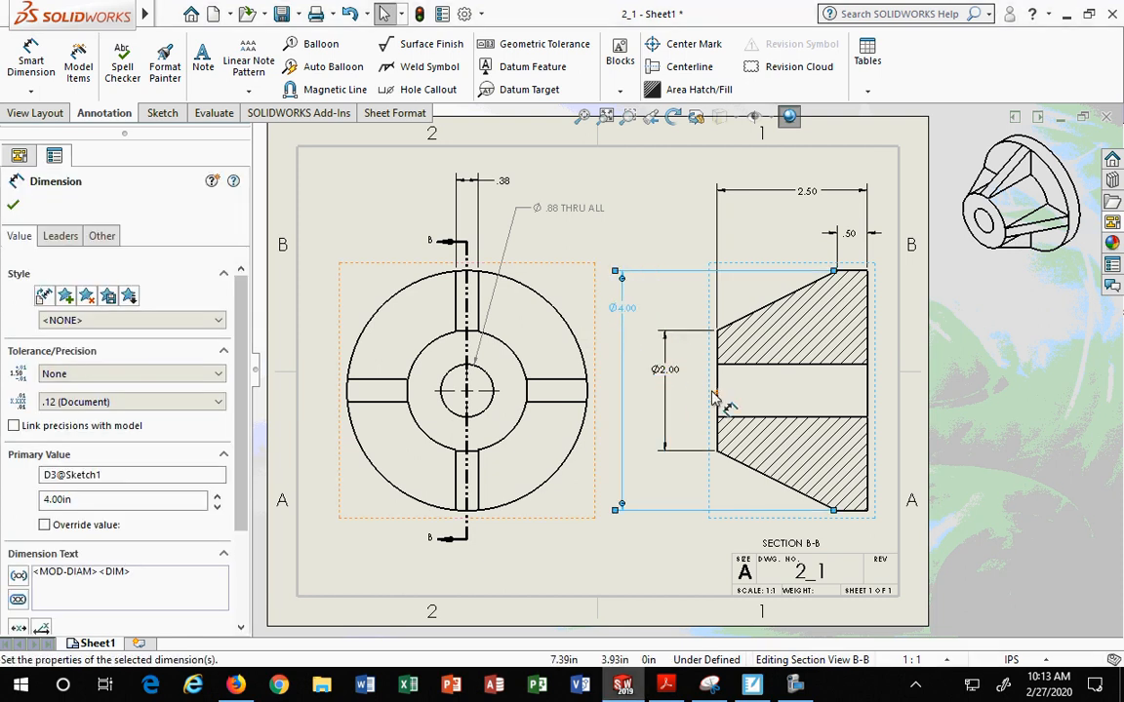
pyautogui.click(707, 366)
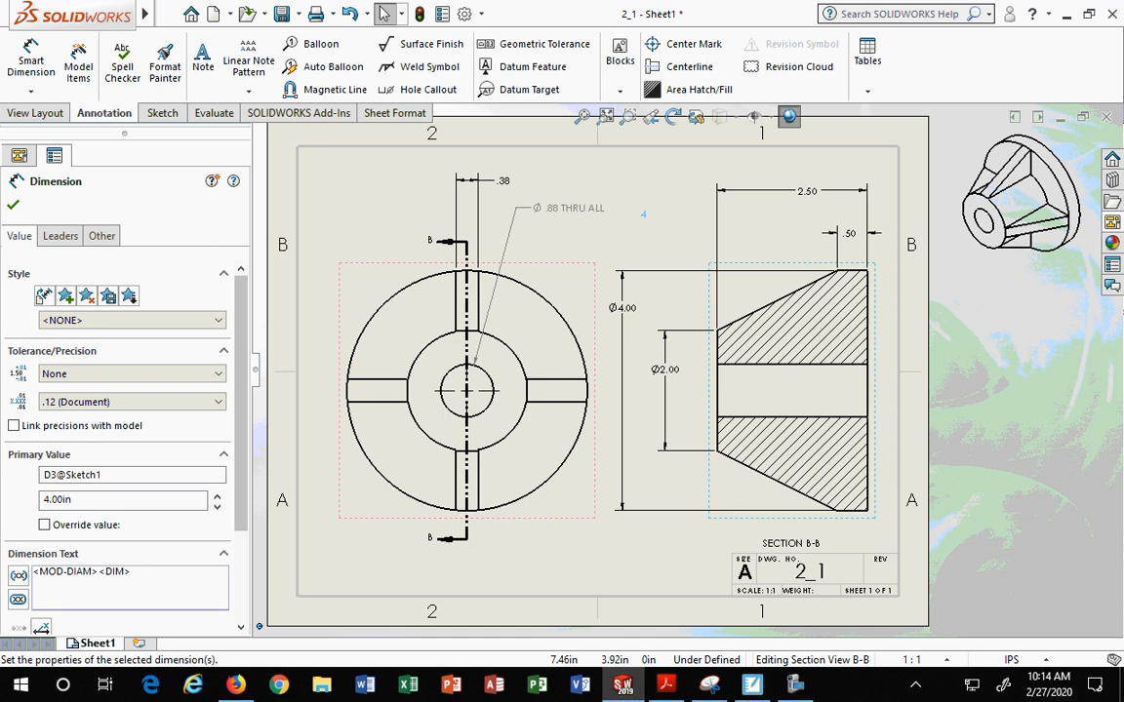
pyautogui.click(643, 216)
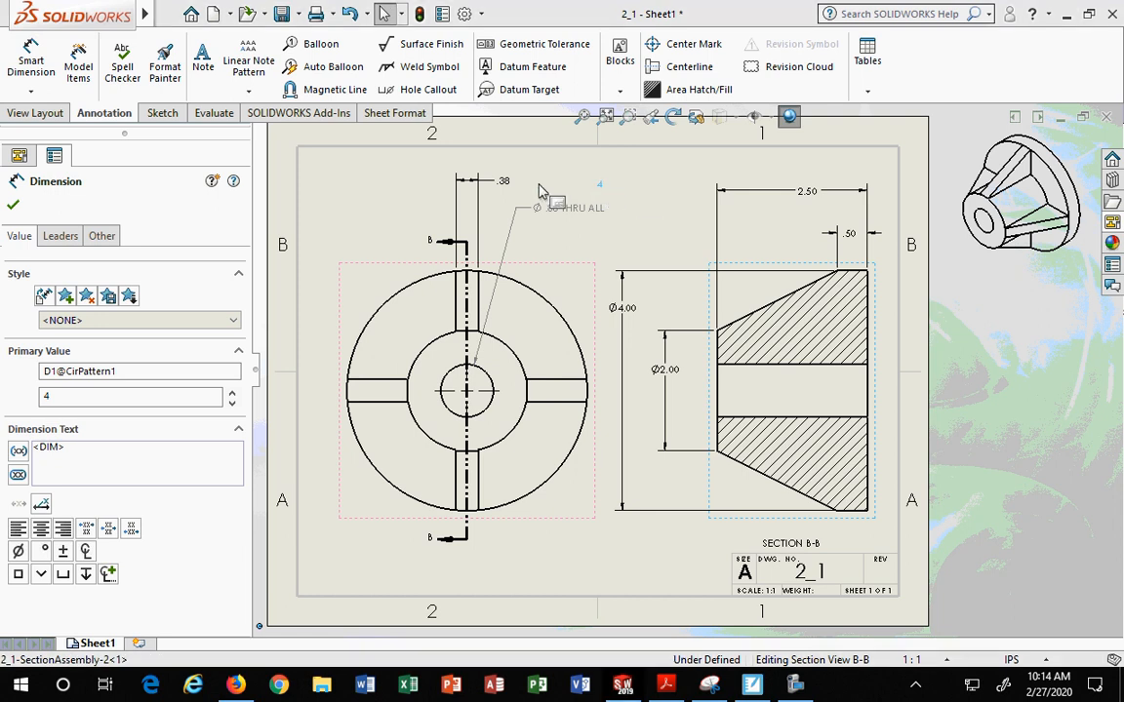
pyautogui.click(501, 181)
pyautogui.doubleClick(503, 181)
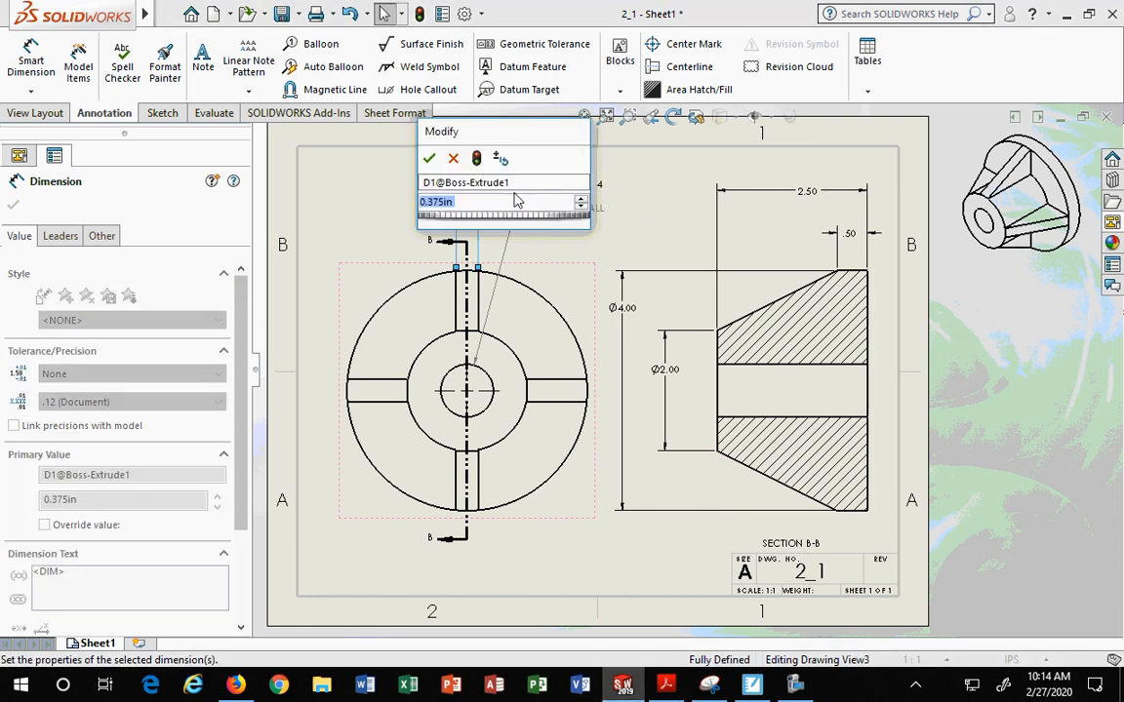
pyautogui.click(429, 158)
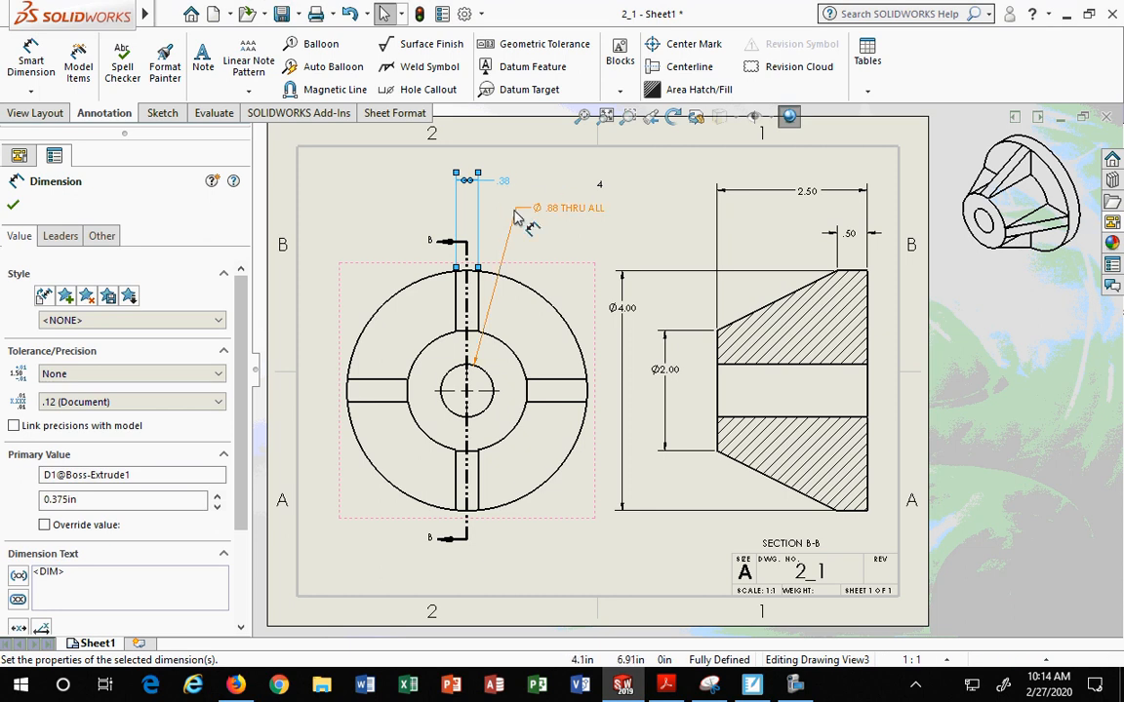
pyautogui.press('Escape')
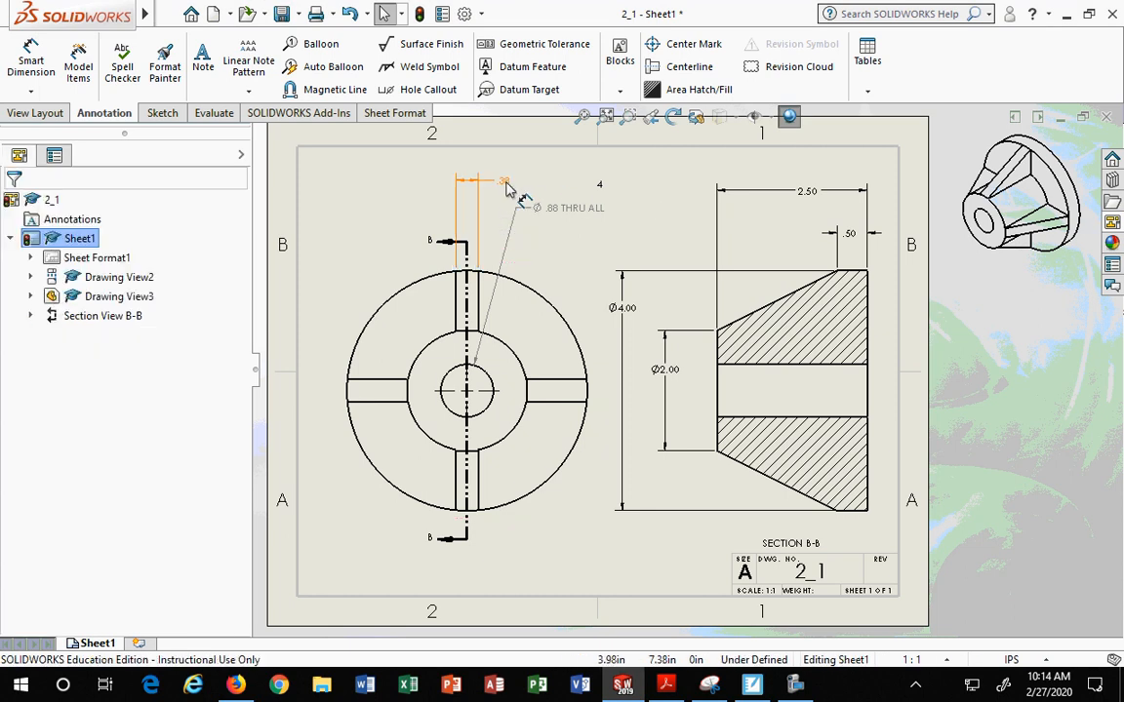
# Set the rib width dimension above the front view to .5 in and rebuild the drawing.
pyautogui.doubleClick(504, 182)
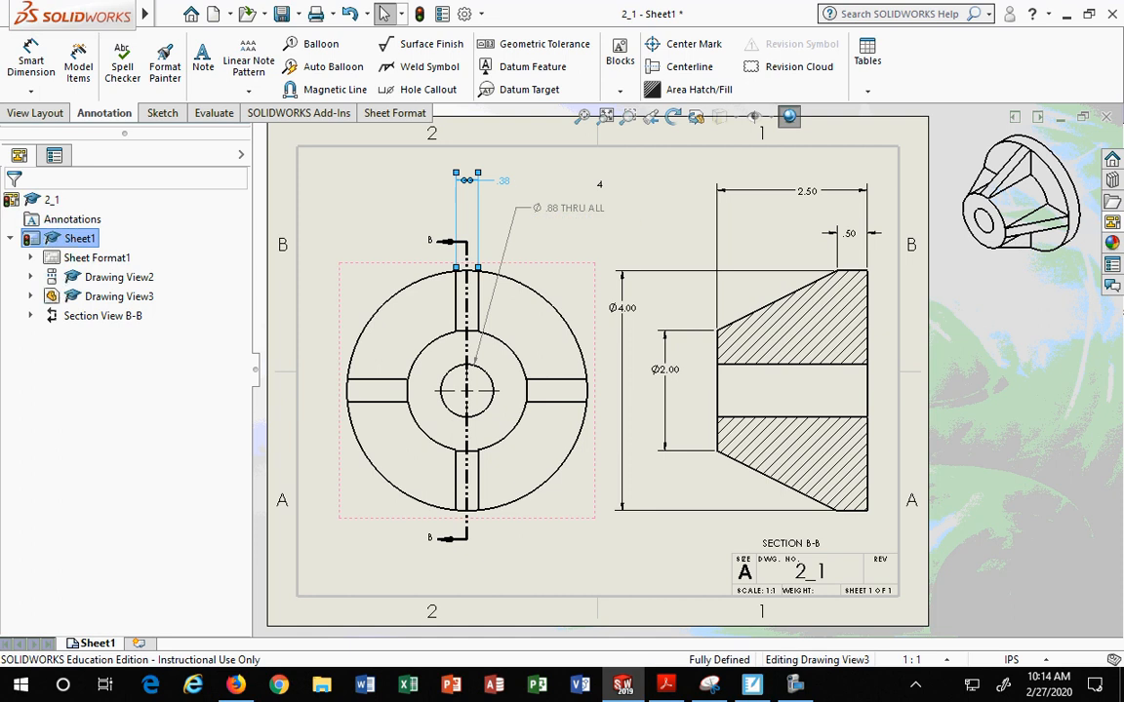
pyautogui.moveTo(573, 134); pyautogui.dragTo(568, 69)
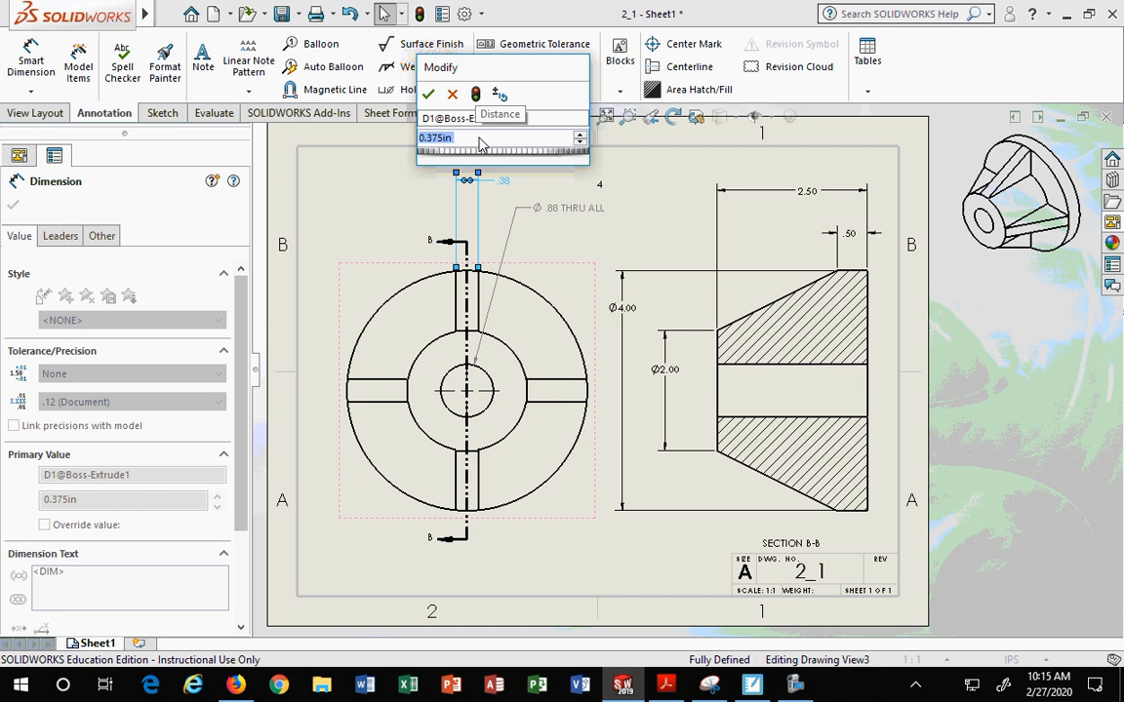
pyautogui.write('.5')
pyautogui.press('Return')
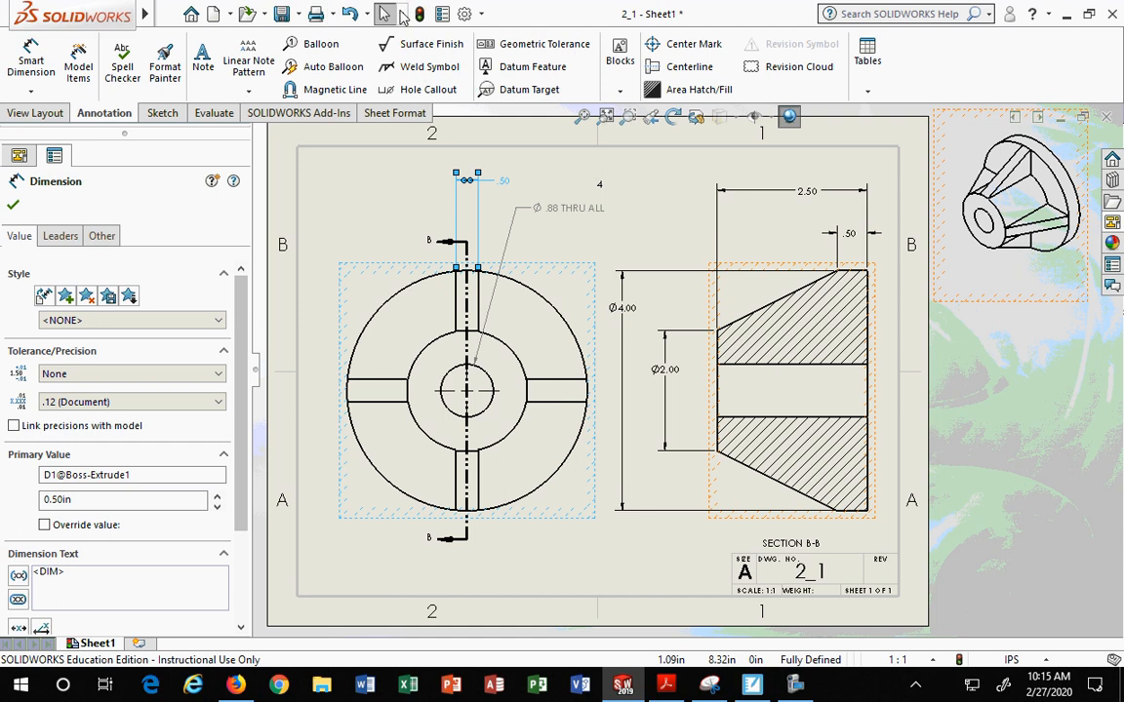
pyautogui.click(420, 14)
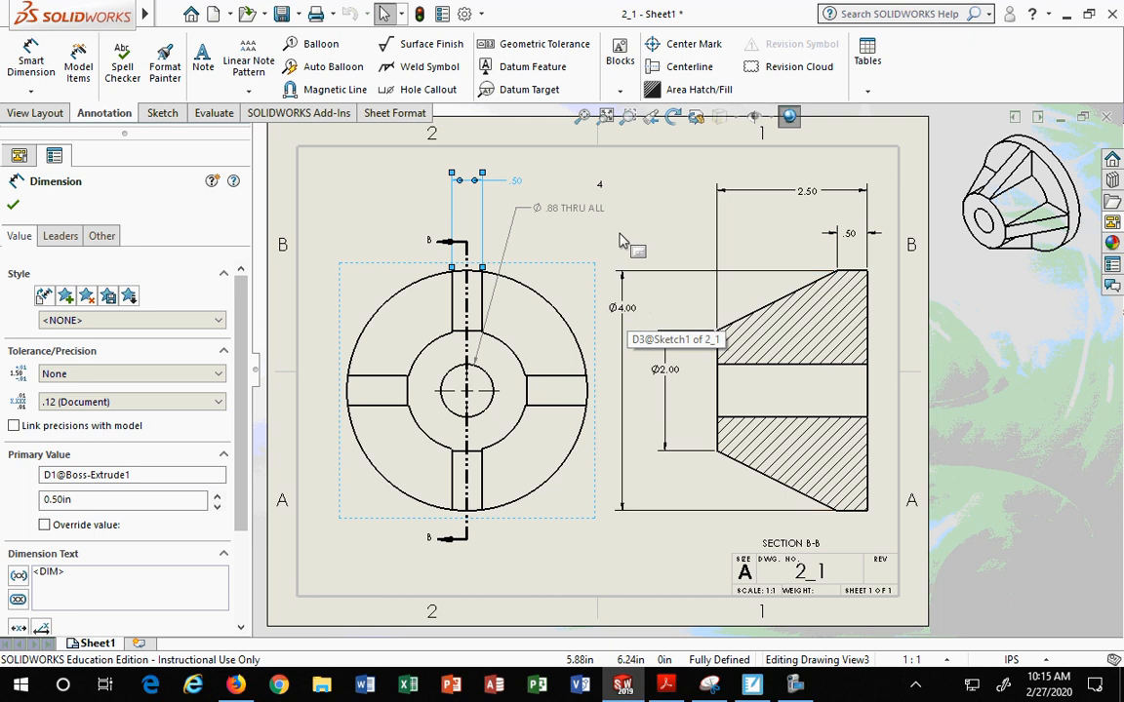
# Restore the rib width dimension above the front view to .375 in.
pyautogui.doubleClick(515, 182)
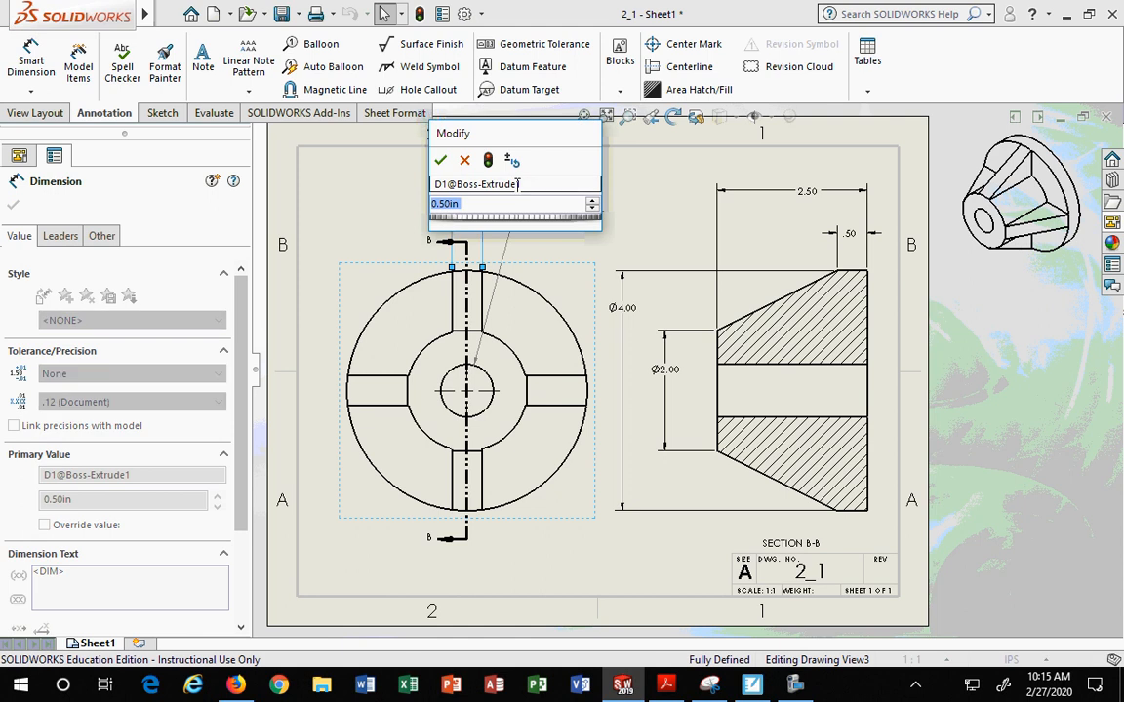
pyautogui.write('.375')
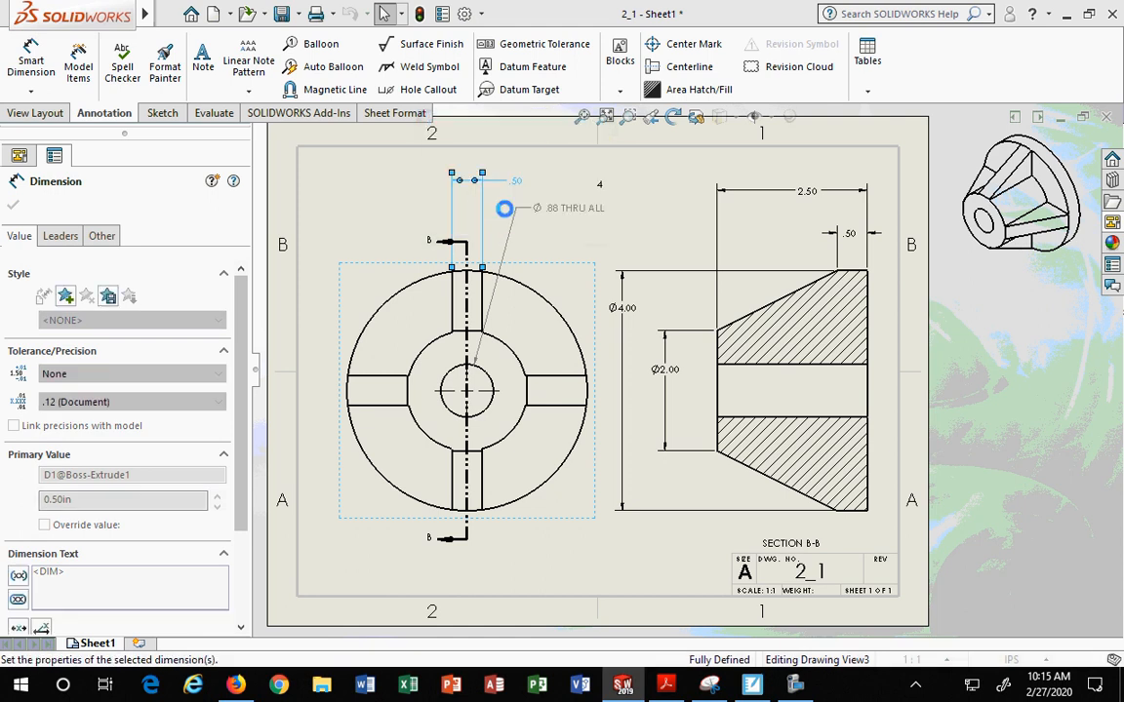
pyautogui.press('Return')
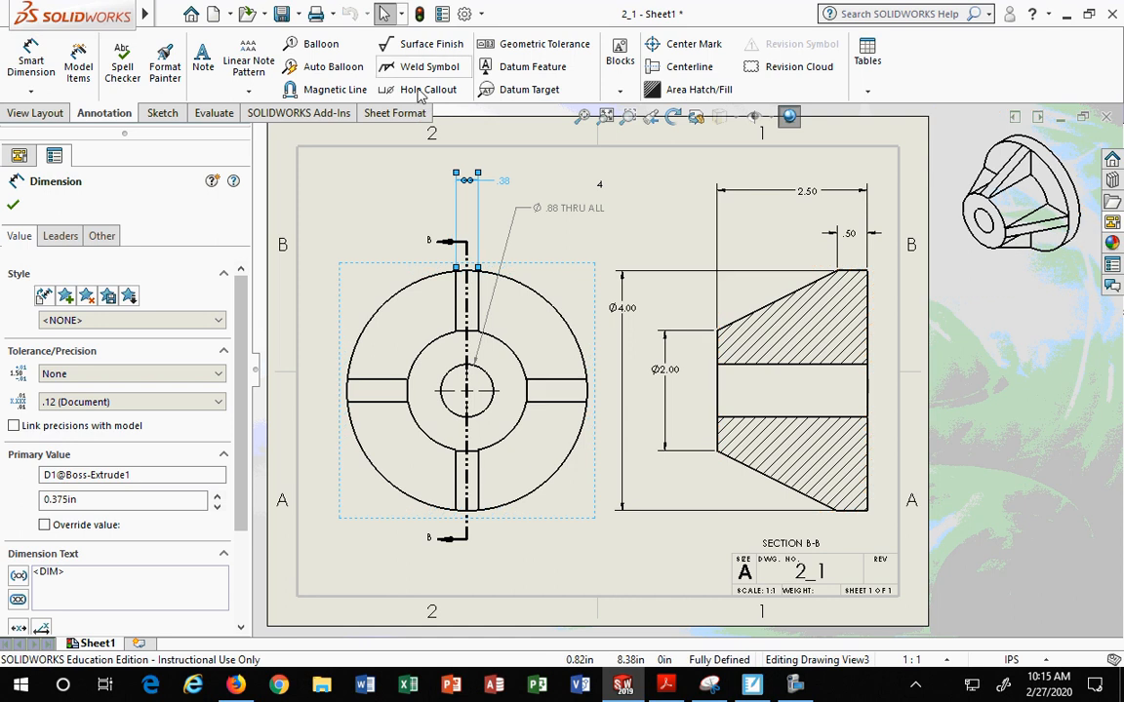
pyautogui.click(386, 202)
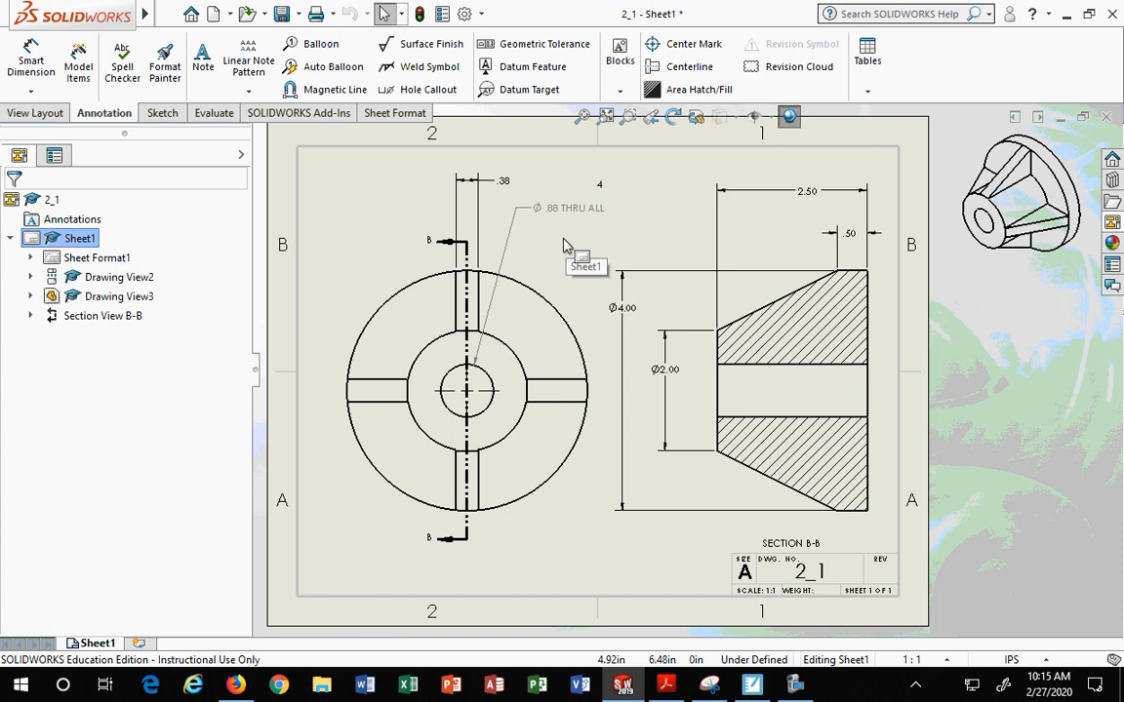
# Append "(QTY. 4, EQUALY SPACED" to the .38 dimension text and move it higher, with the text beside the extension lines.
pyautogui.click(503, 182)
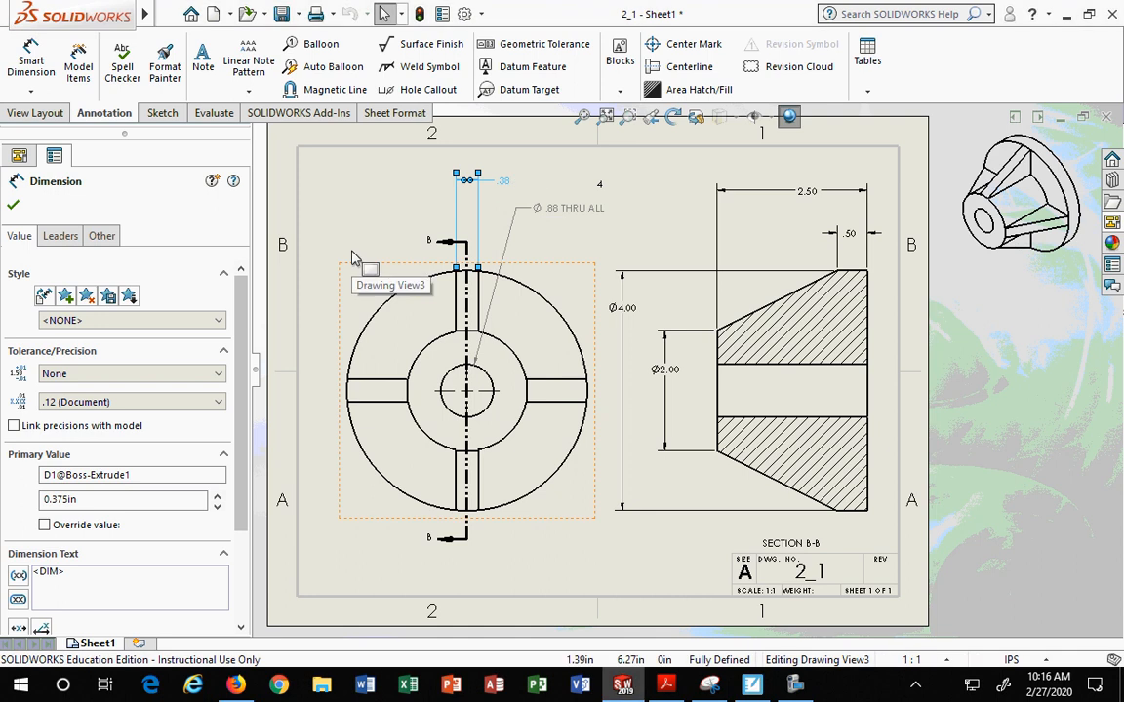
pyautogui.scroll(-3, 122, 447)
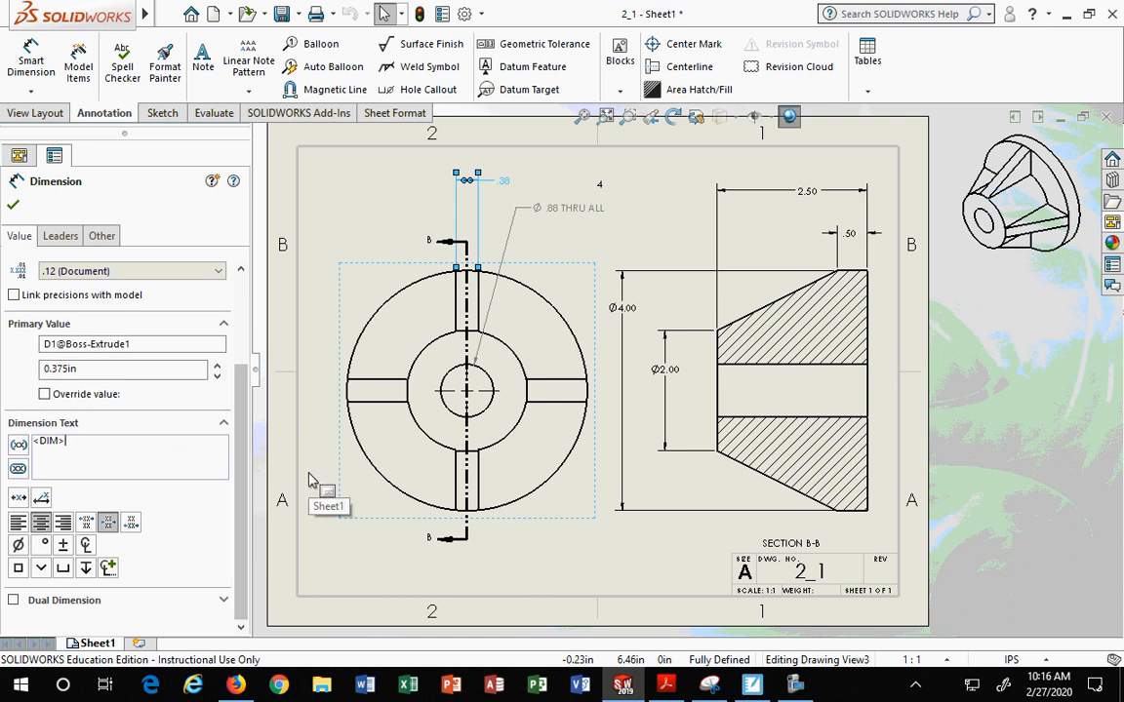
pyautogui.write('(')
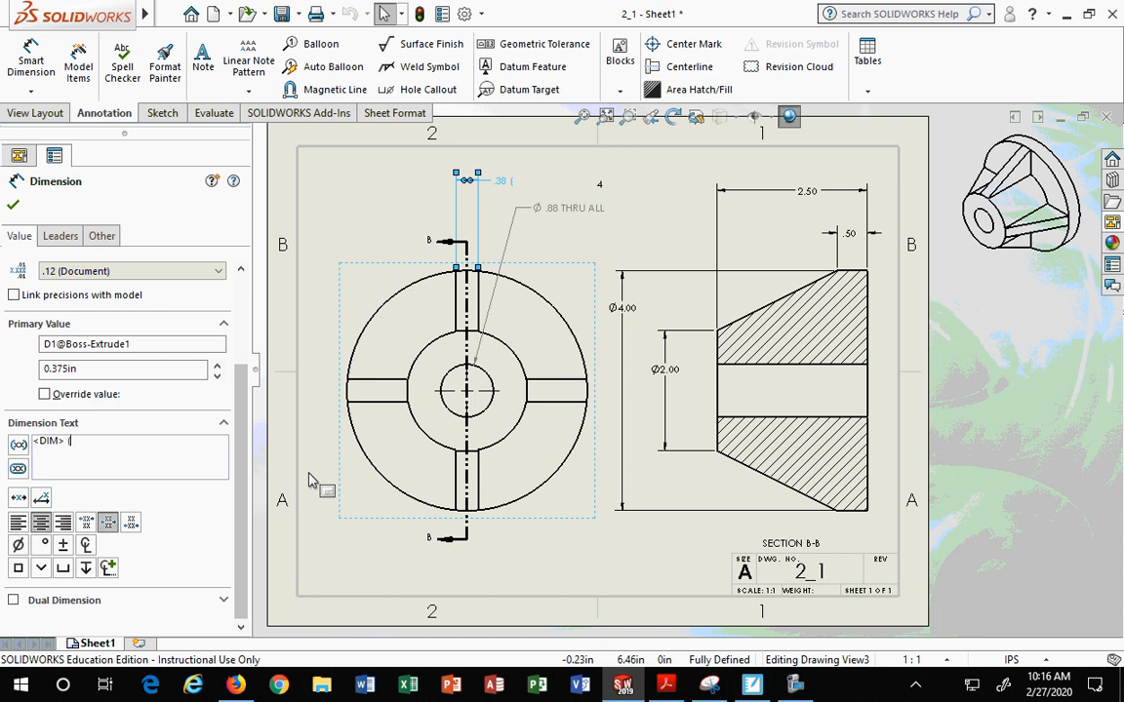
pyautogui.write('QTY. 4, EQUALY SPACED')
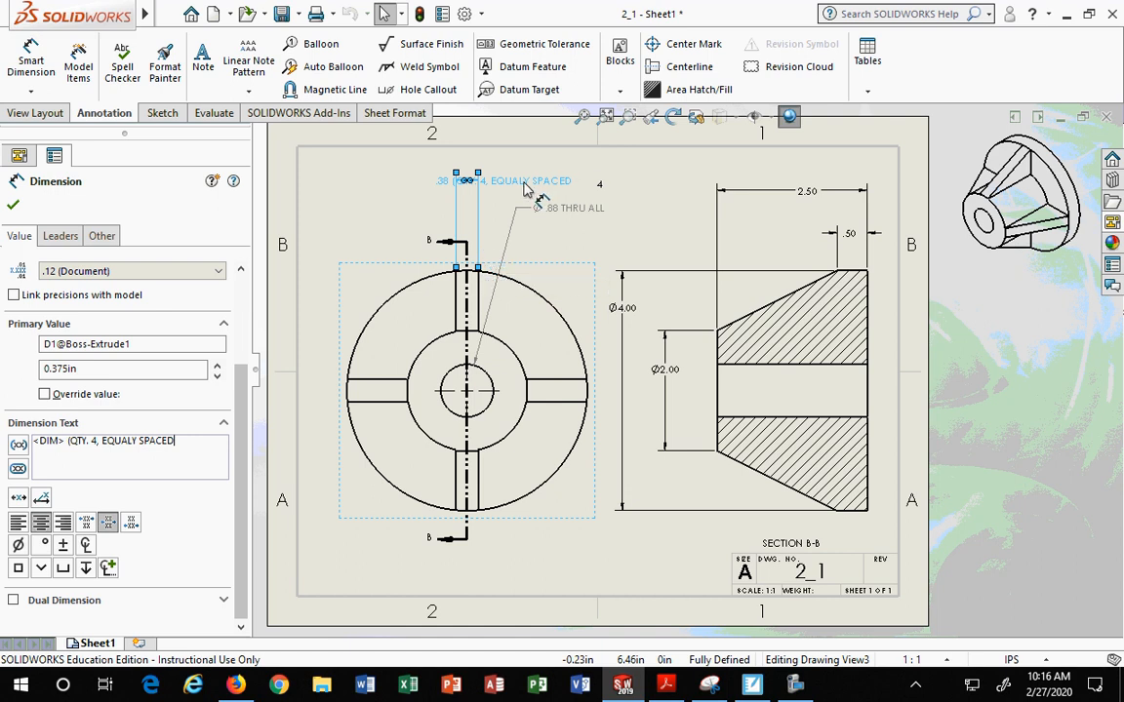
pyautogui.moveTo(527, 190)
pyautogui.mouseDown()
pyautogui.moveTo(630, 180)
pyautogui.moveTo(520, 174)
pyautogui.moveTo(488, 155)
pyautogui.moveTo(599, 168)
pyautogui.mouseUp()
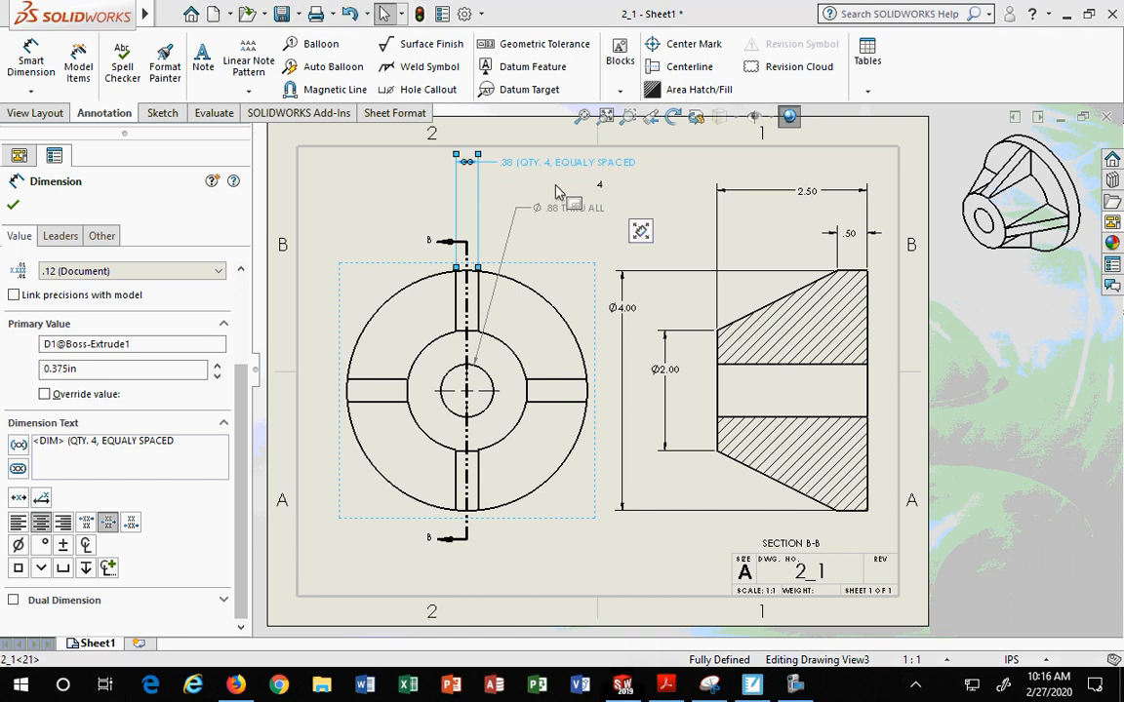
# Check the spelling of EQUALLY with a web search in a new Firefox tab, and return to the SOLIDWORKS drawing.
pyautogui.scroll(2, 571, 159)
pyautogui.scroll(-2, 572, 159)
pyautogui.scroll(-3, 605, 227)
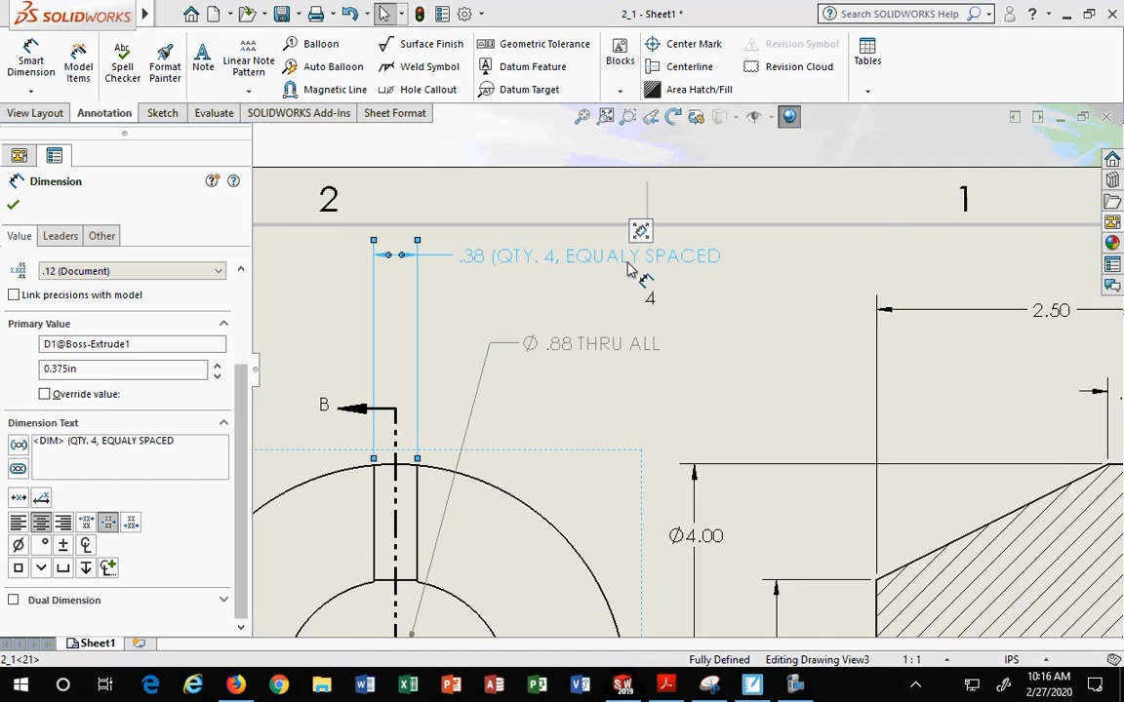
pyautogui.scroll(-1, 597, 226)
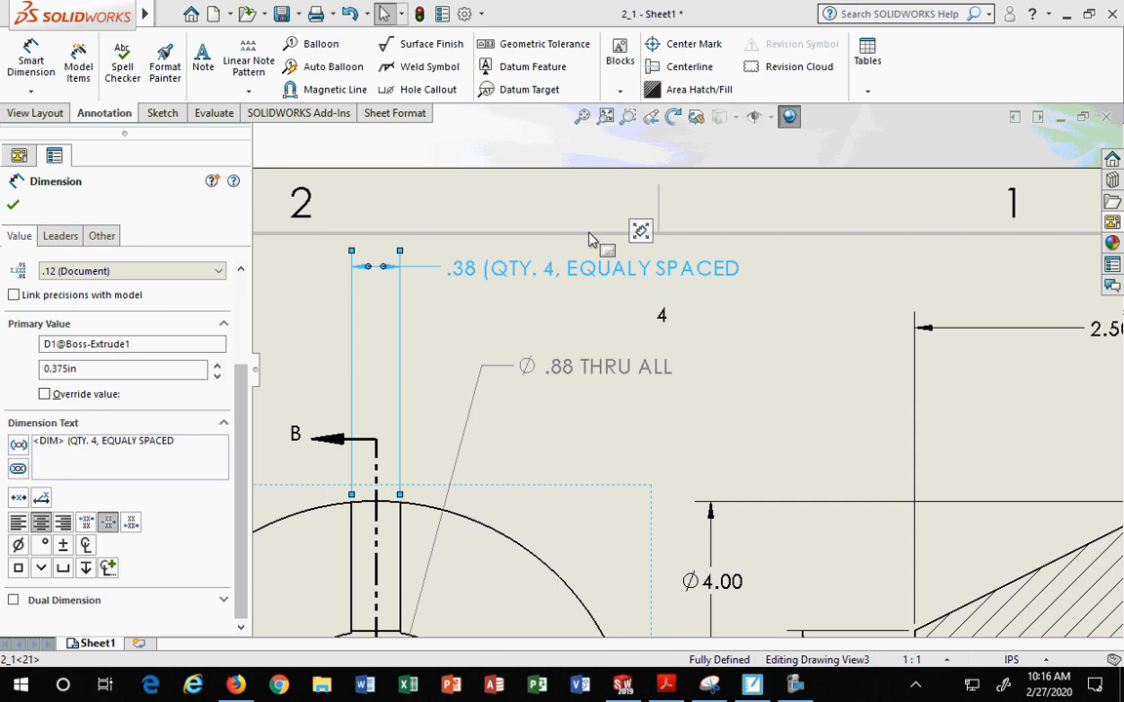
pyautogui.click(236, 686)
pyautogui.click(804, 39)
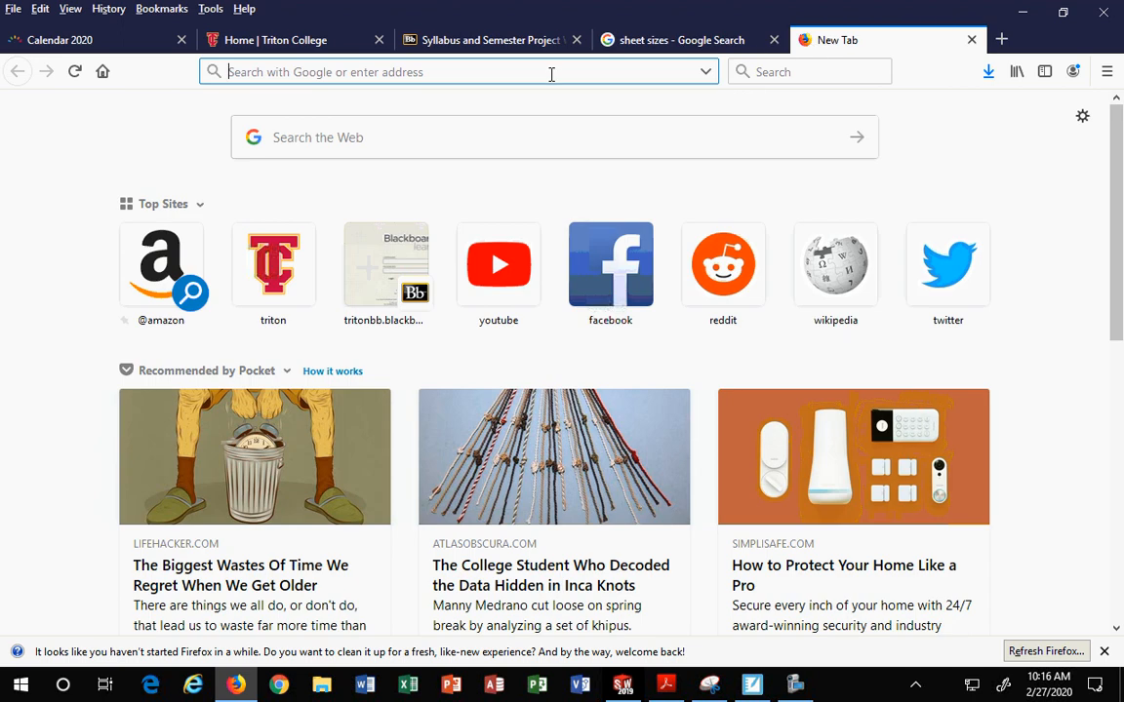
pyautogui.write('EQUALLY')
pyautogui.press('Return')
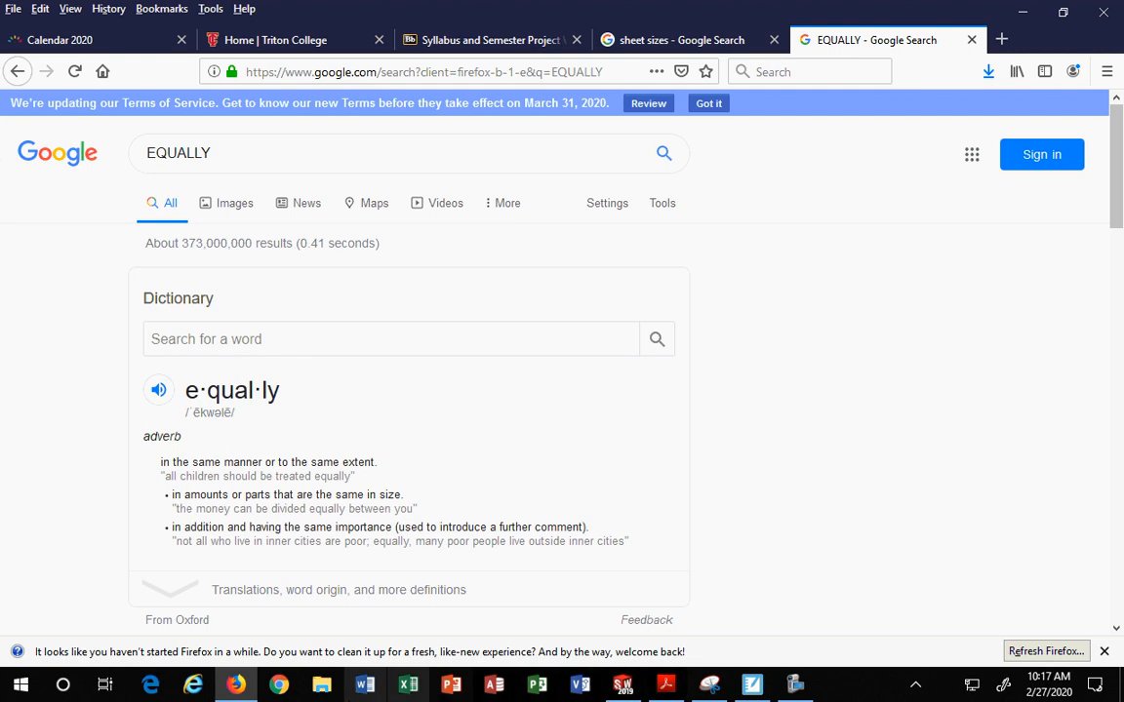
pyautogui.moveTo(622, 667)
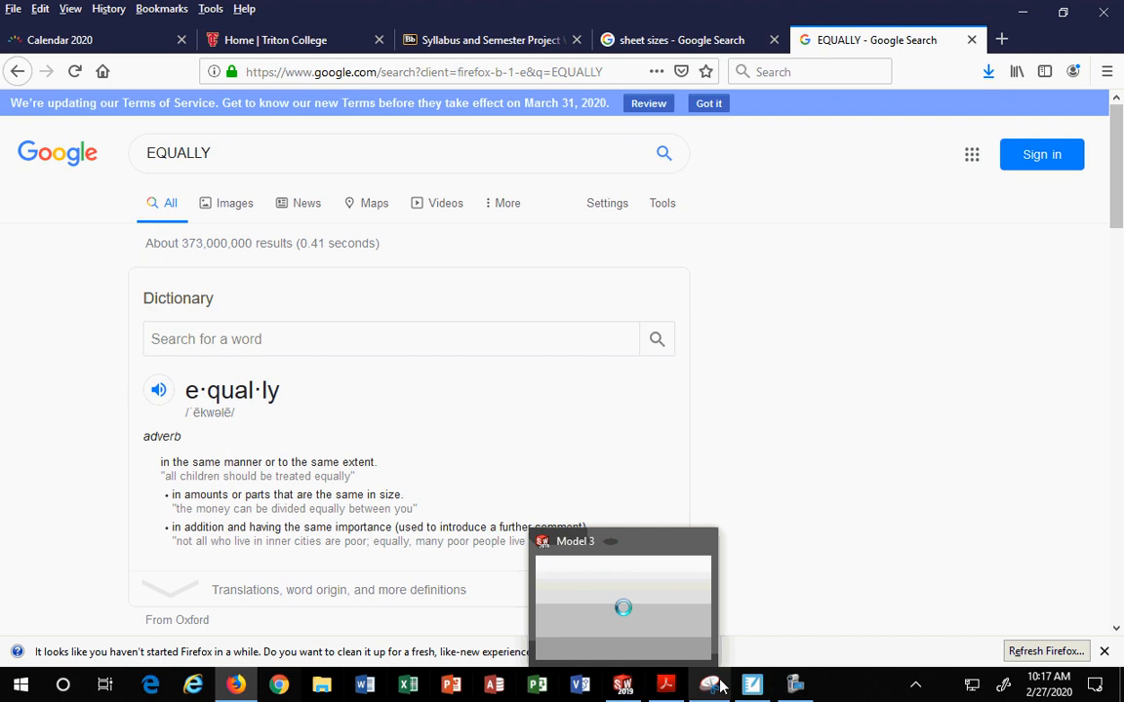
pyautogui.click(622, 683)
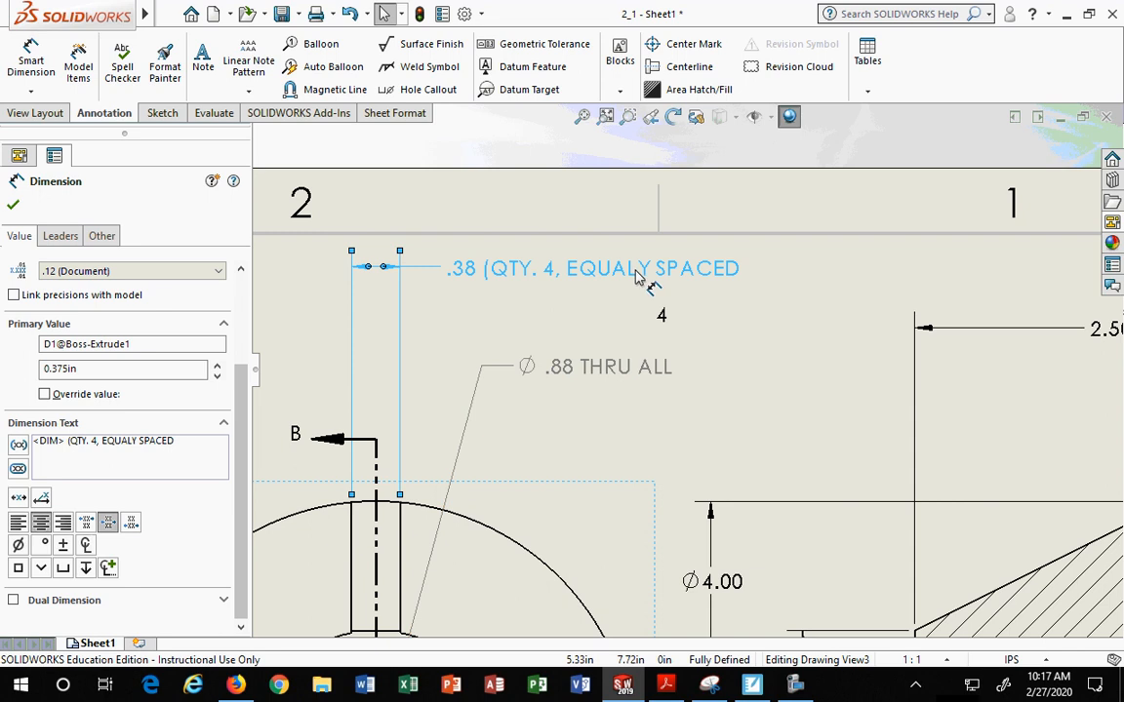
# Add the closing parenthesis at the end of the .38 dimension's quantity note.
pyautogui.doubleClick(585, 265)
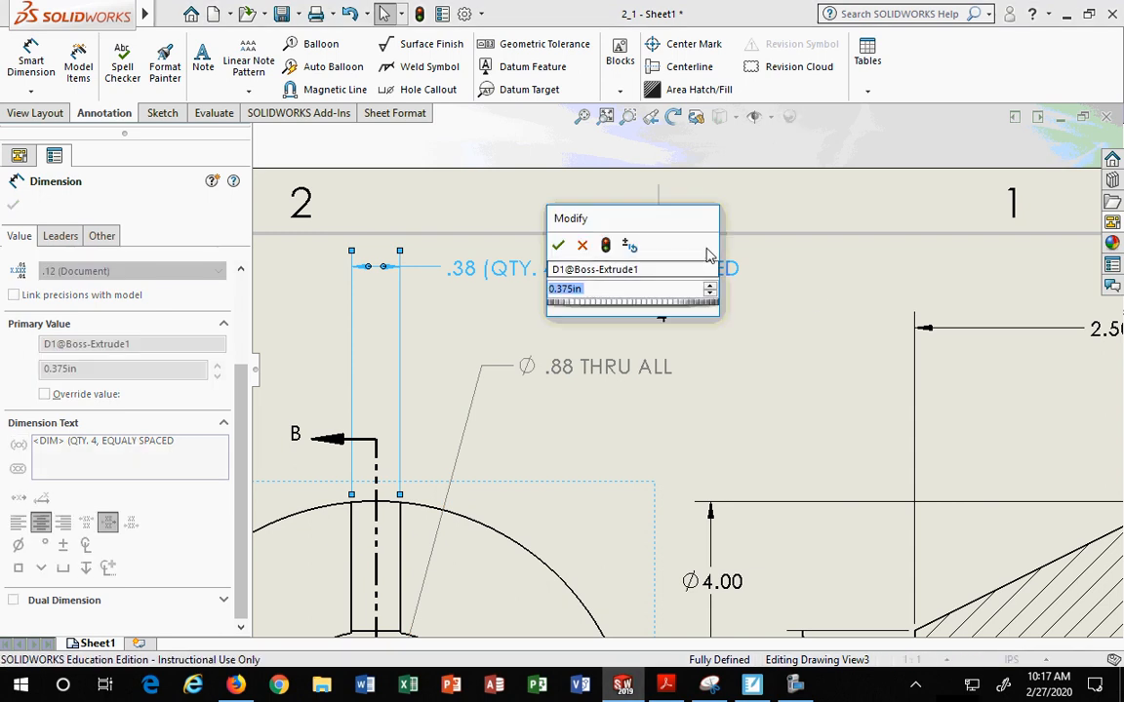
pyautogui.press('Return')
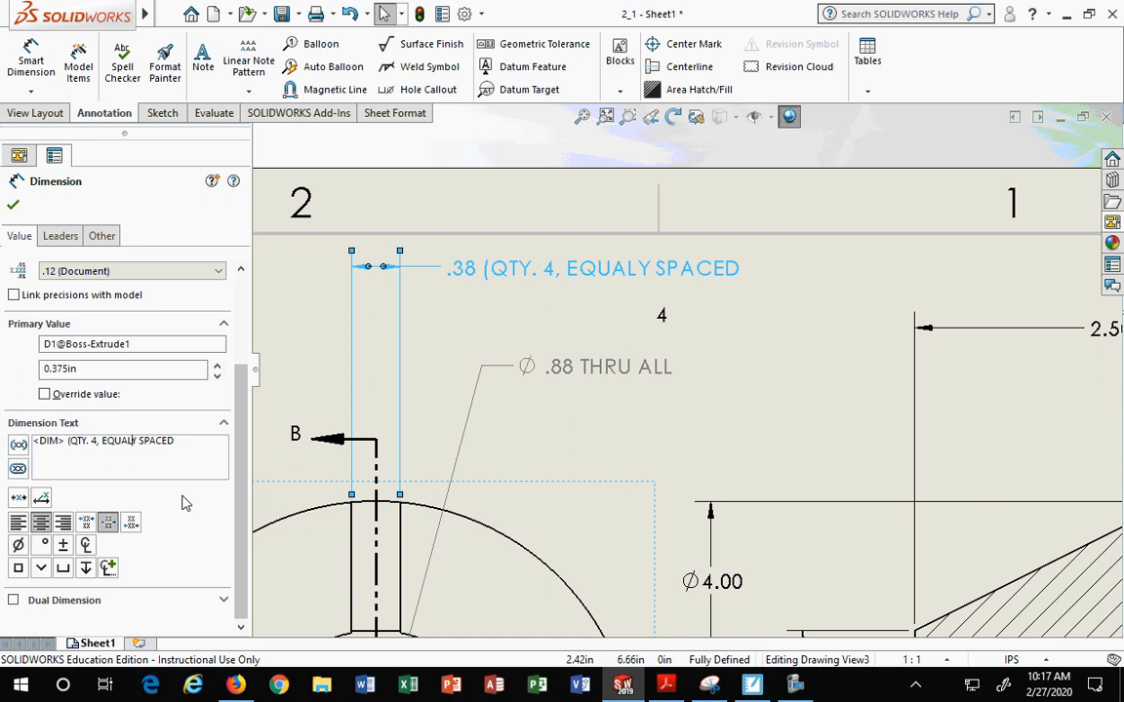
pyautogui.click(189, 440)
pyautogui.write(')')
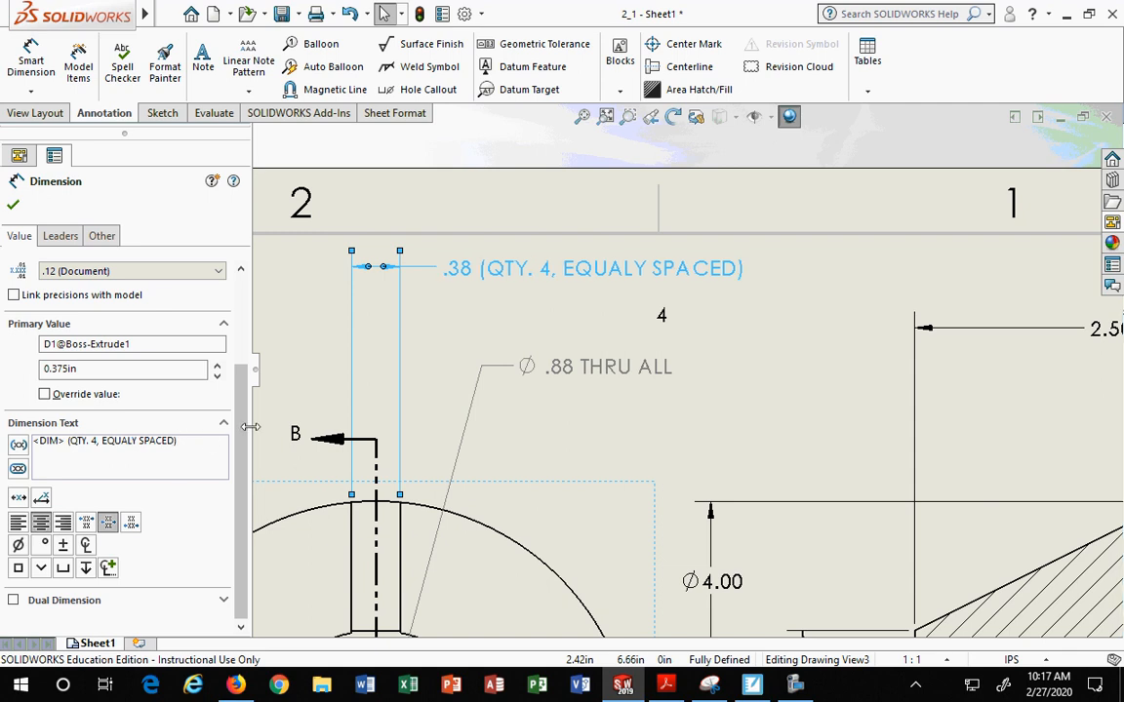
# Delete and re-enter the opening parenthesis of the .38 dimension's quantity note, and accept the edit.
pyautogui.press('BackSpace')
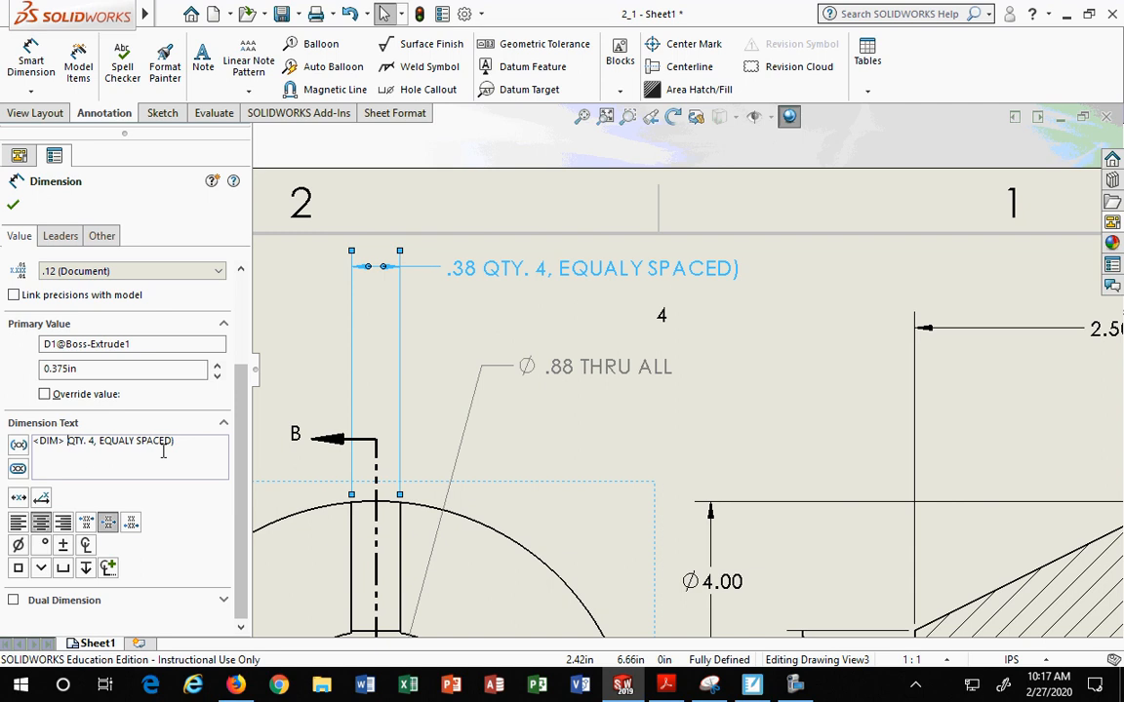
pyautogui.press('Return')
pyautogui.press('BackSpace')
pyautogui.write('(')
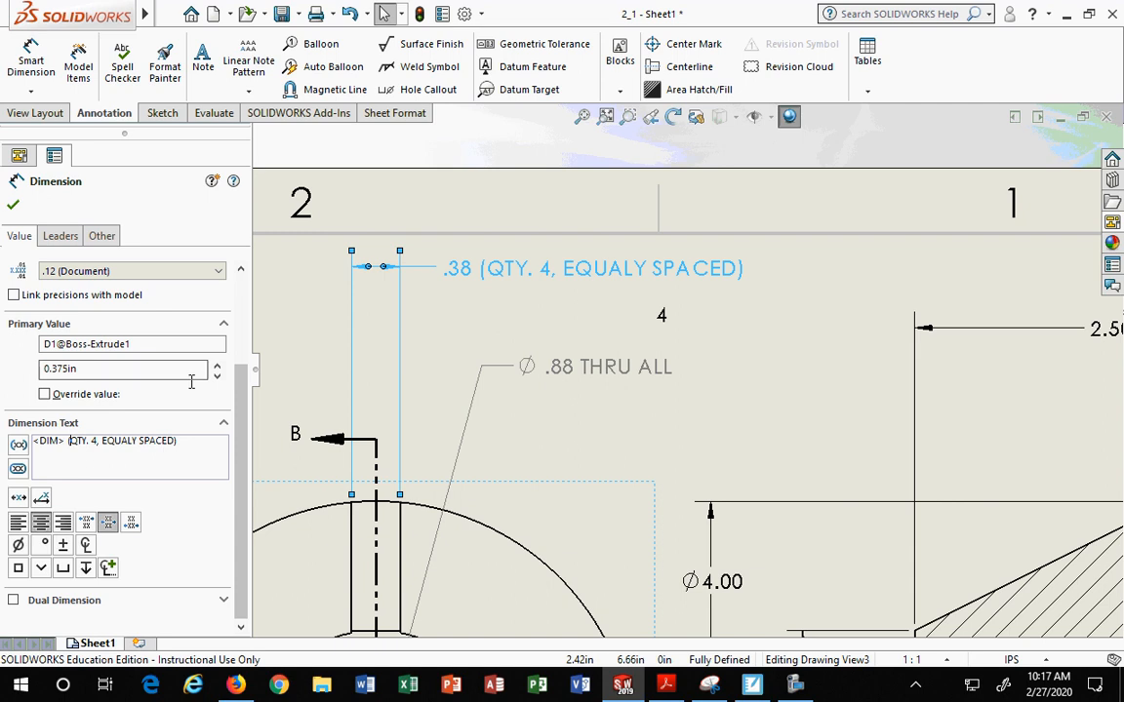
pyautogui.click(13, 204)
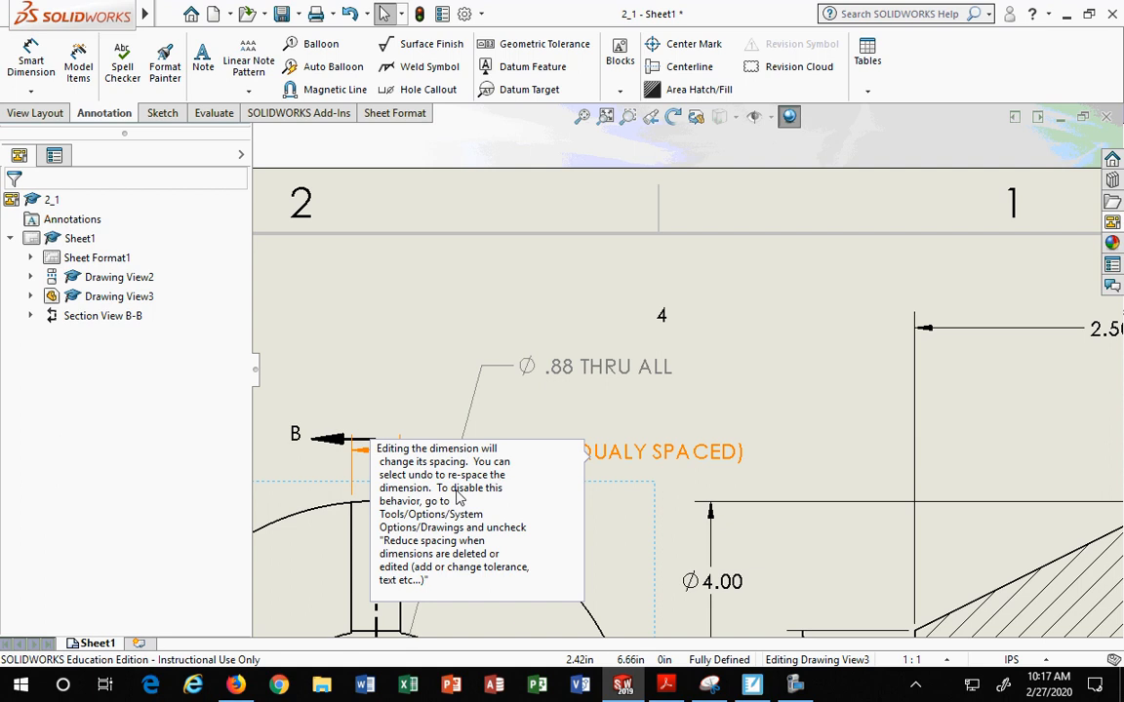
pyautogui.click(698, 314)
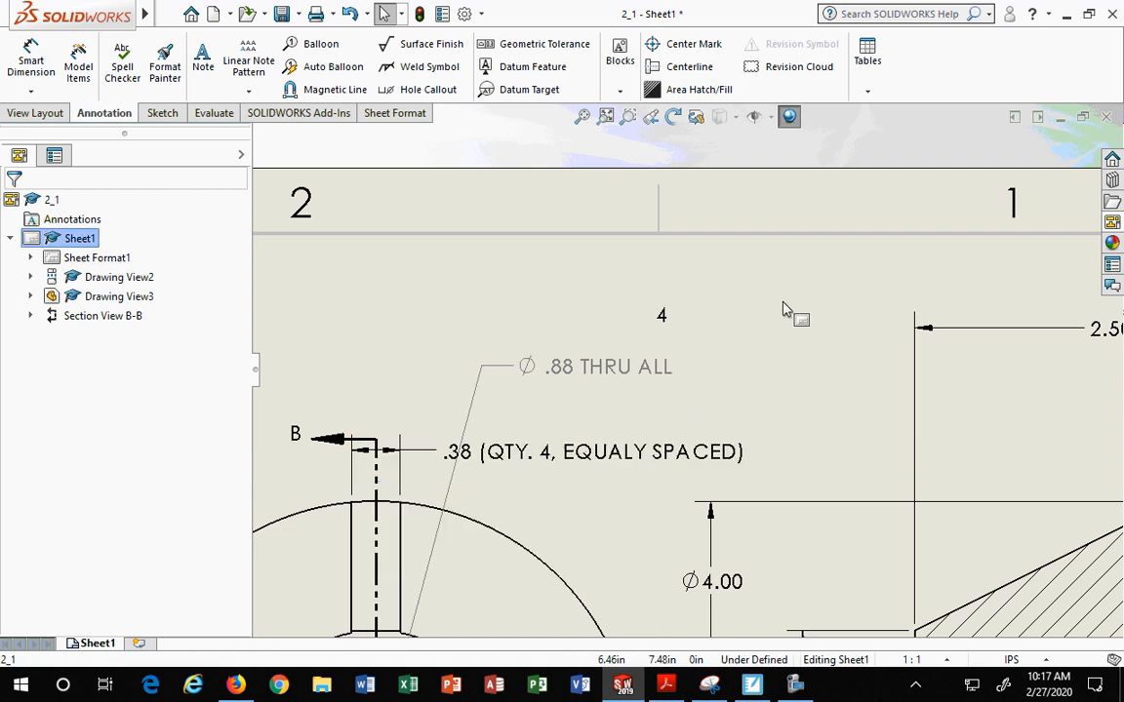
# Raise the .38 dimension above the front view and correct its note to "(QTY. 4, EQUALLY SPACED)".
pyautogui.scroll(5, 792, 313)
pyautogui.moveTo(602, 429); pyautogui.dragTo(566, 336)
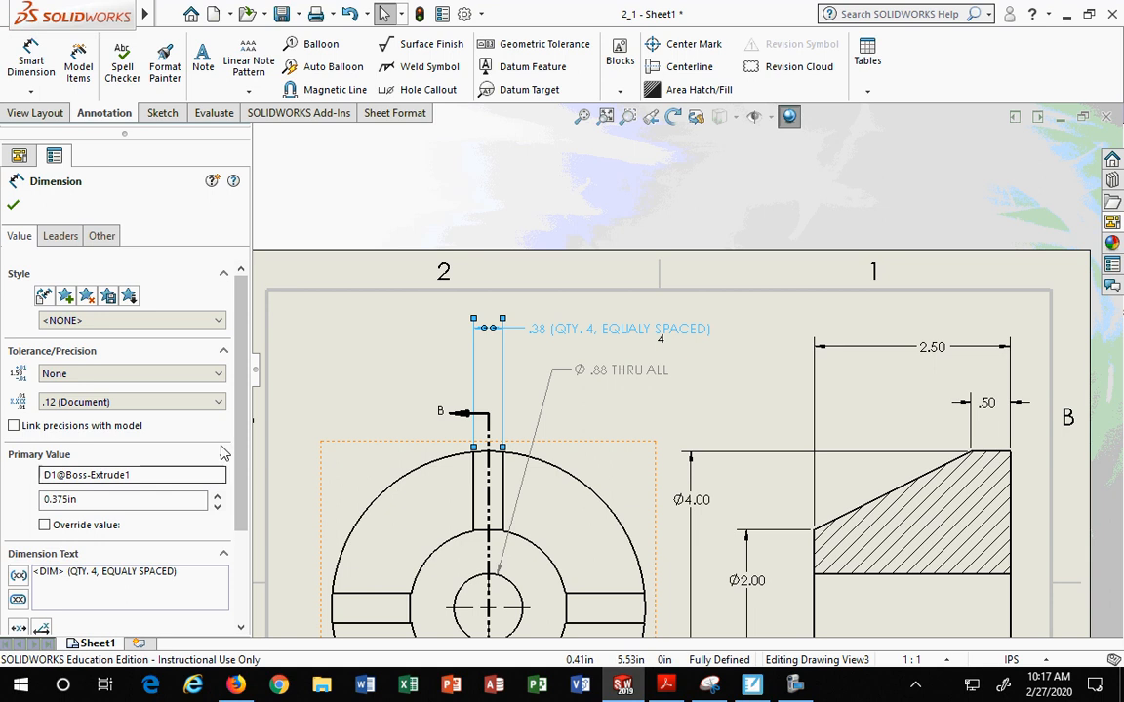
pyautogui.scroll(-3, 243, 425)
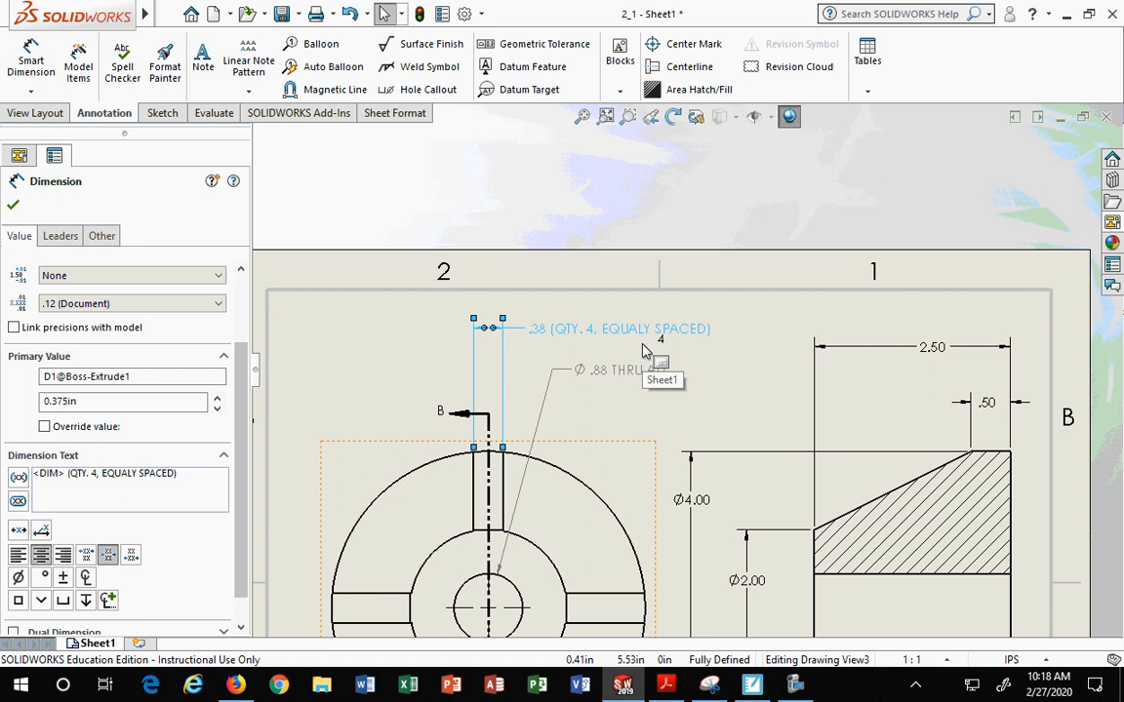
pyautogui.click(134, 473)
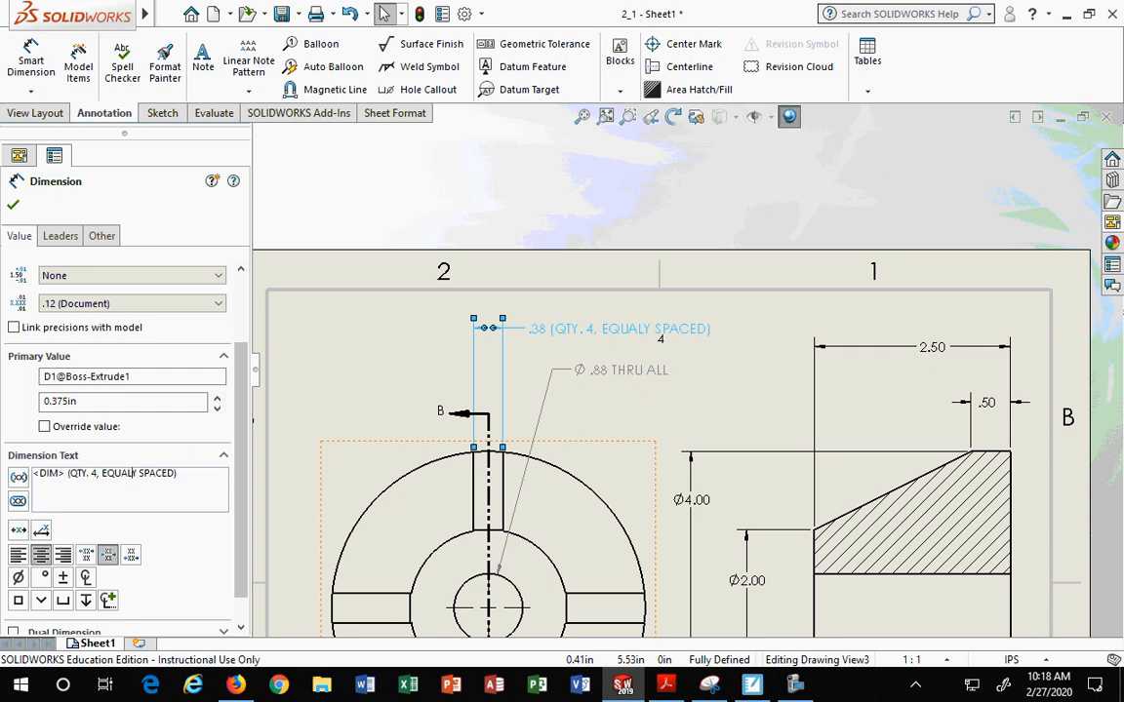
pyautogui.write('LY')
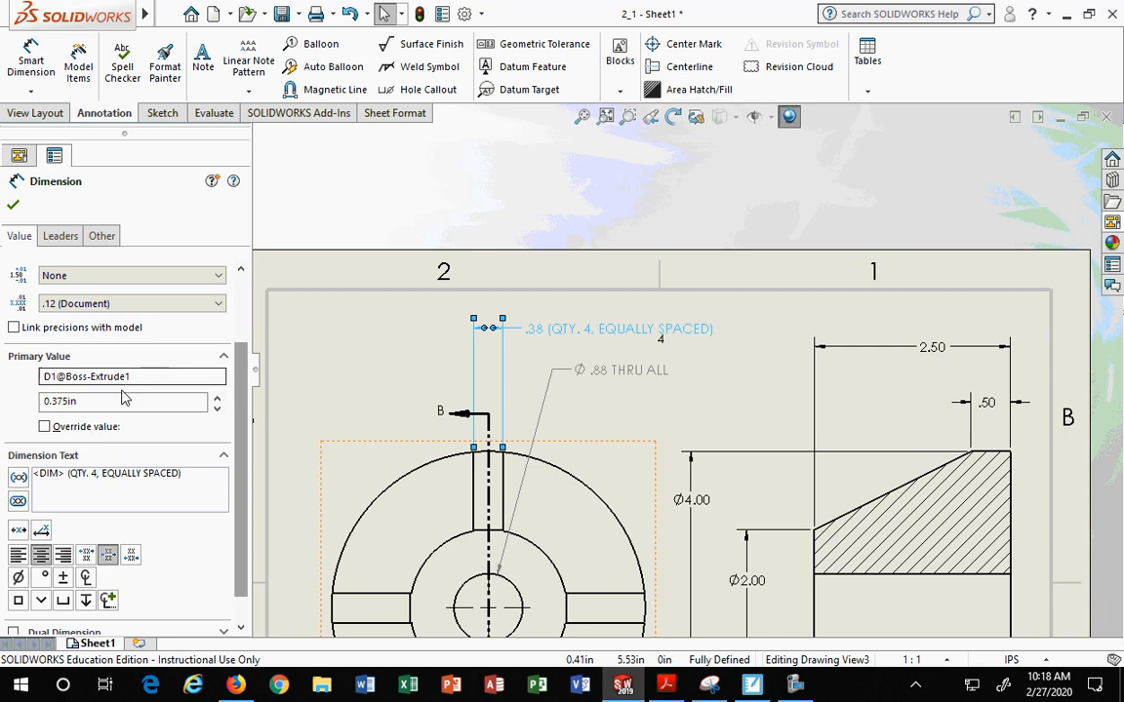
pyautogui.click(333, 223)
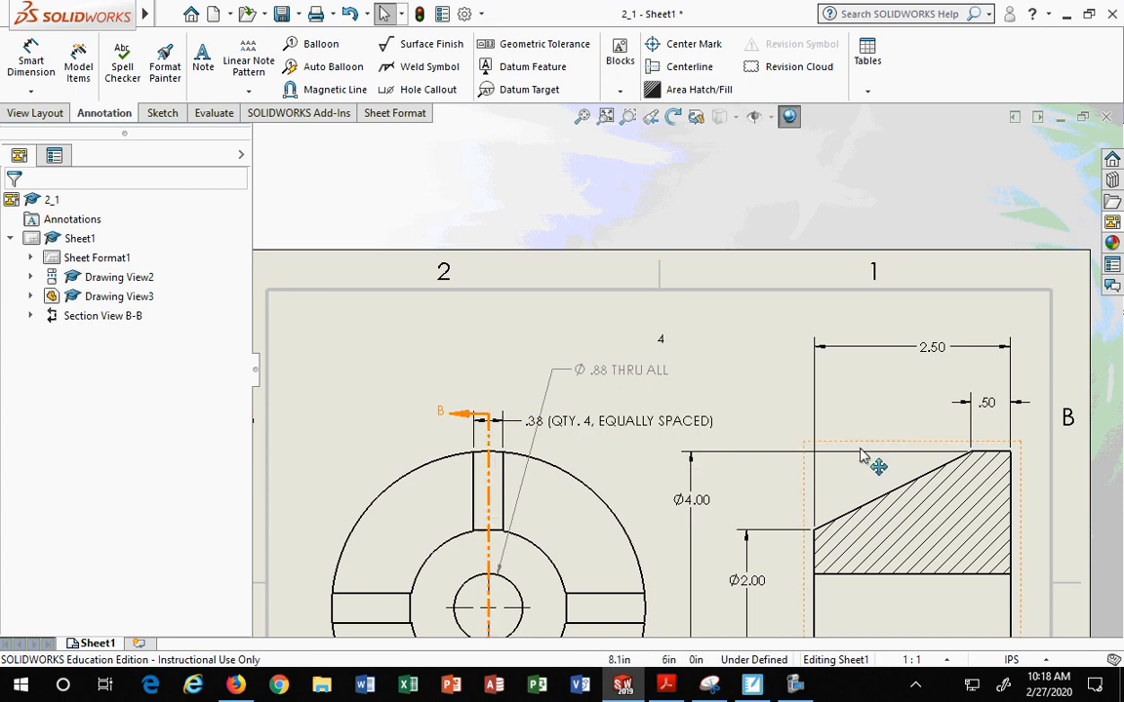
# Move the .38 dimension back up above the hole callout, in line with the section view's 2.50 dimension.
pyautogui.moveTo(585, 425); pyautogui.dragTo(576, 320)
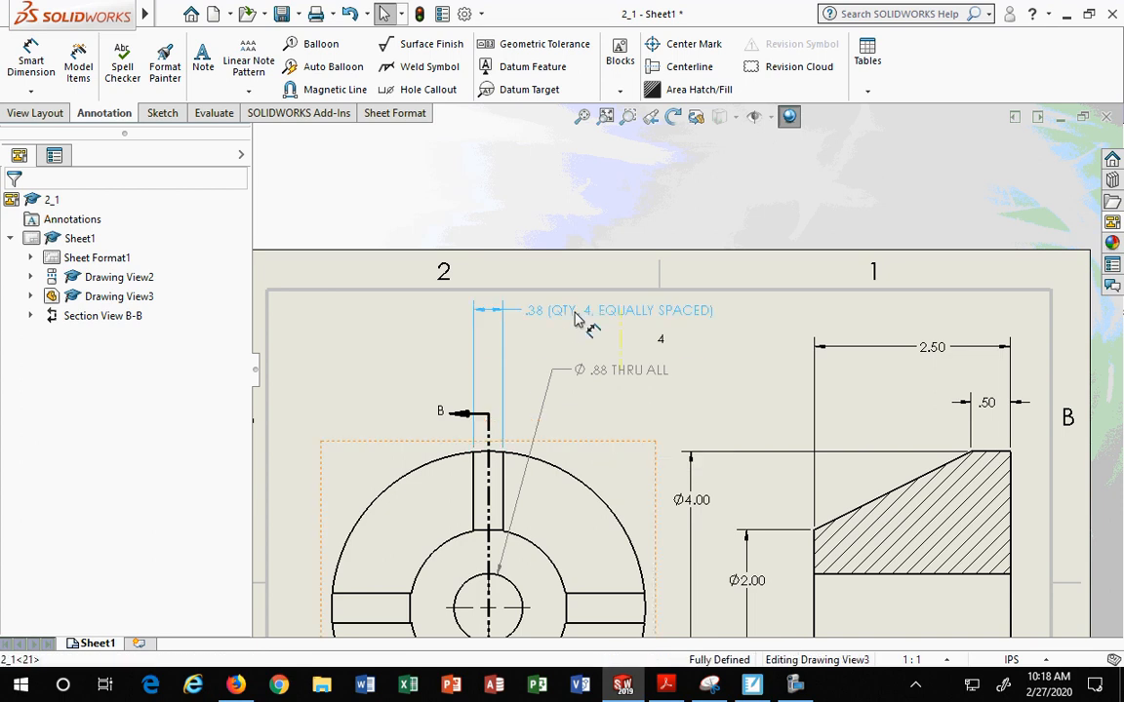
pyautogui.click(421, 371)
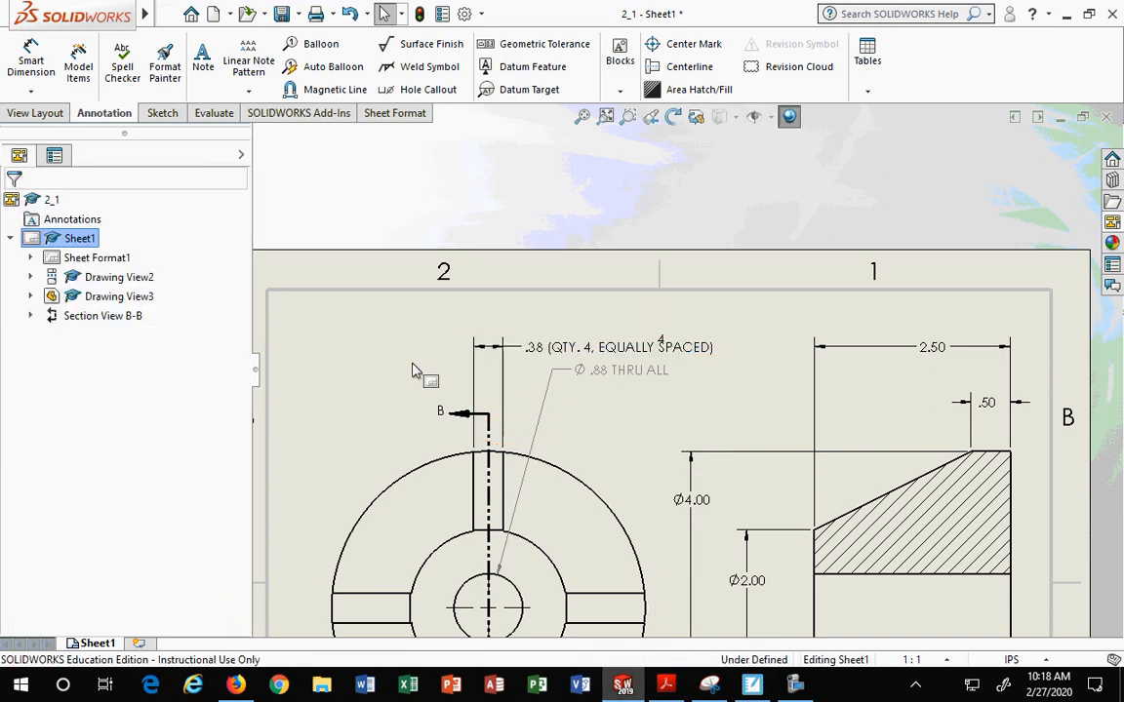
pyautogui.doubleClick(600, 347)
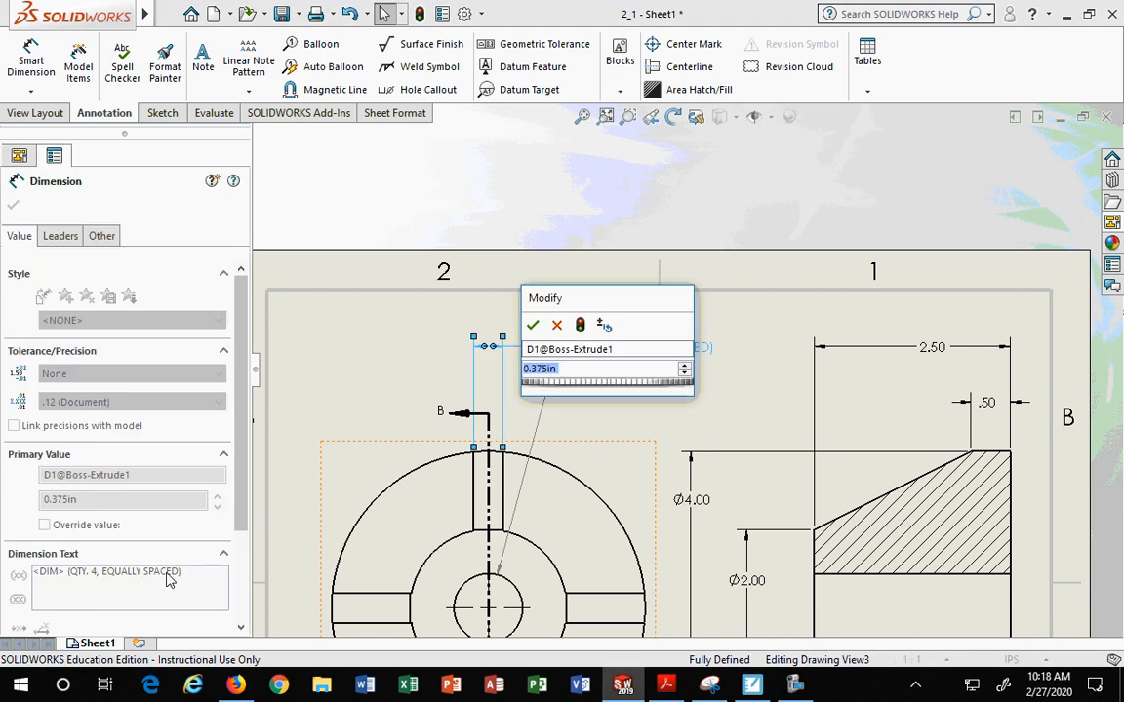
pyautogui.click(556, 326)
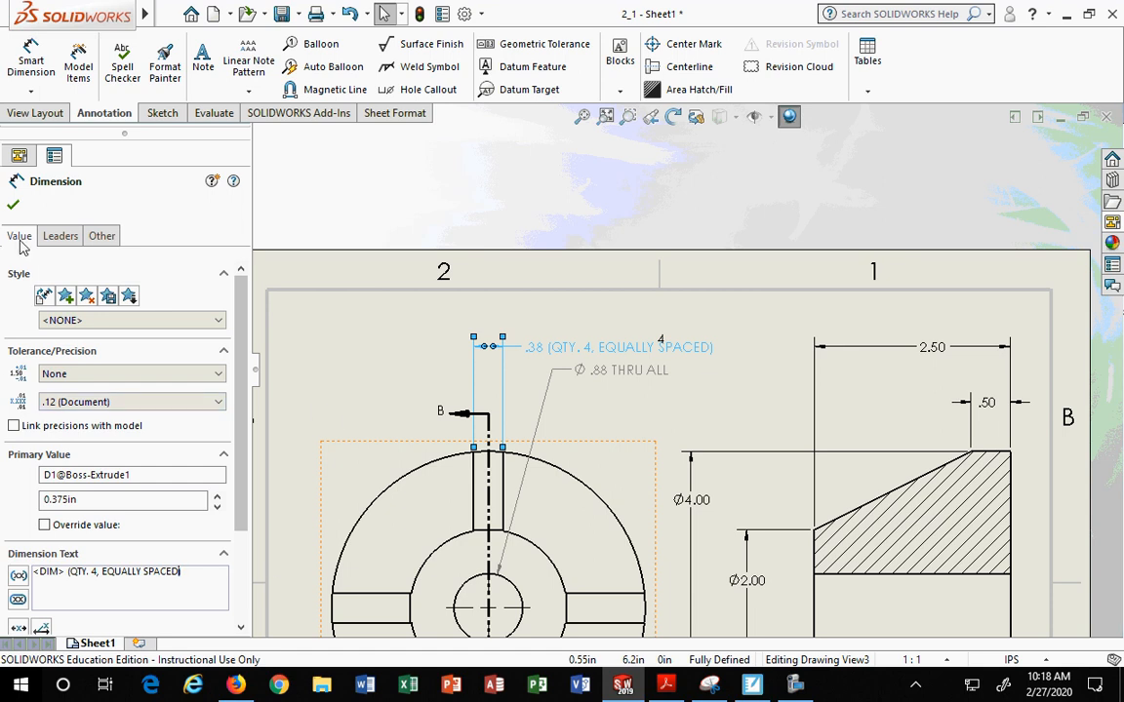
pyautogui.click(14, 200)
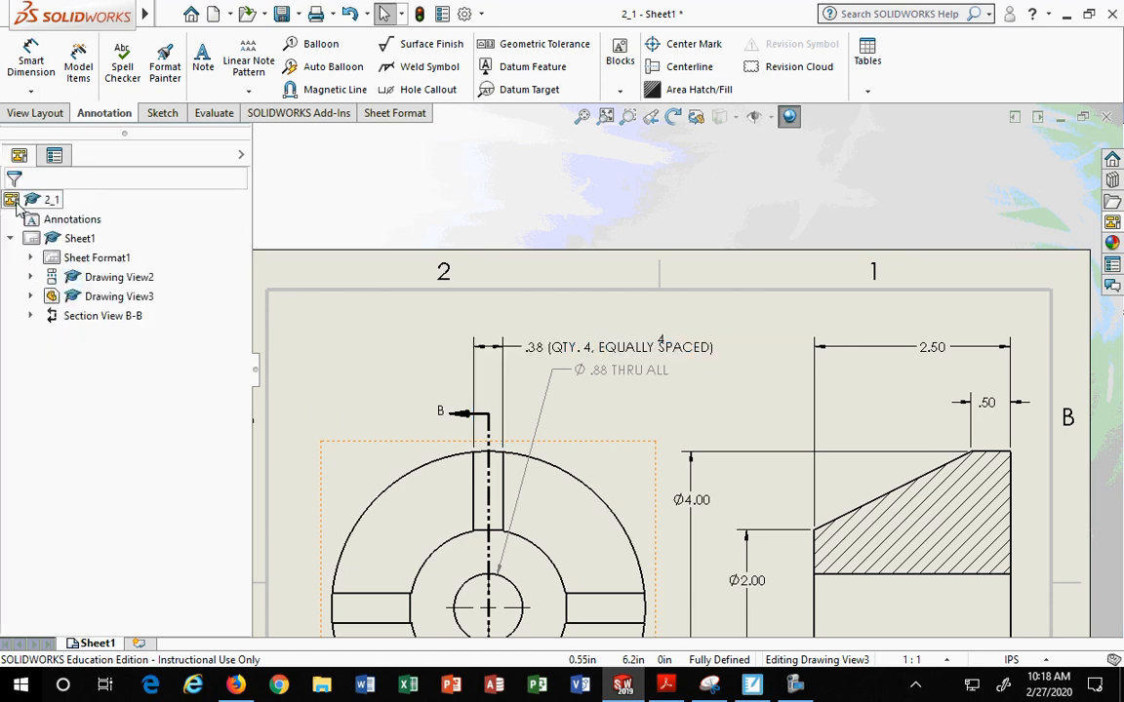
# Remove the letter A from EQUALLY in the .38 dimension's note and accept the edit.
pyautogui.click(561, 347)
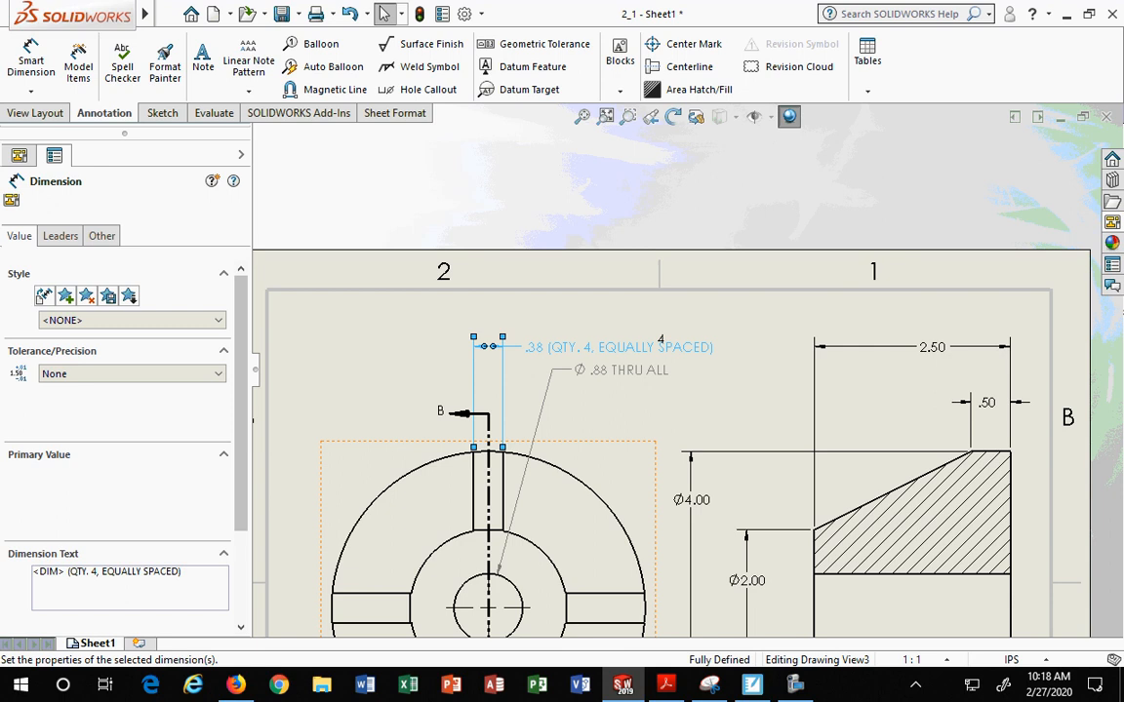
pyautogui.click(127, 570)
pyautogui.press('BackSpace')
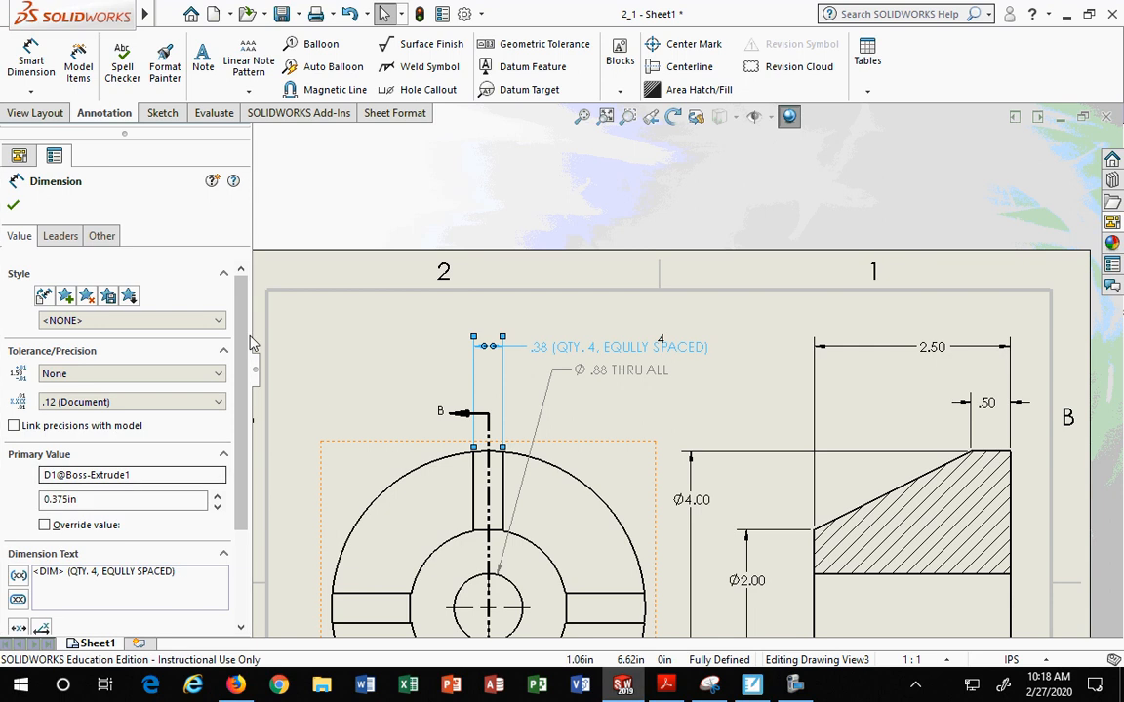
pyautogui.click(13, 205)
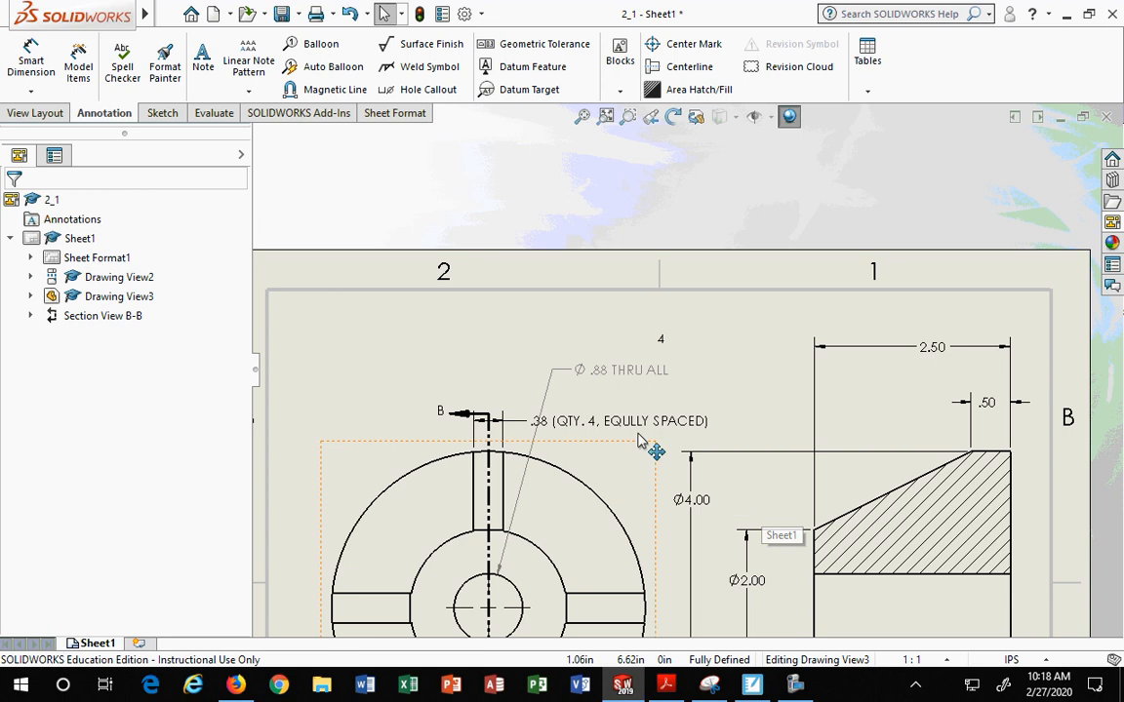
# Raise the .38 dimension above the hole callout and restore the A in its note's word EQUALLY.
pyautogui.moveTo(646, 430); pyautogui.dragTo(655, 319)
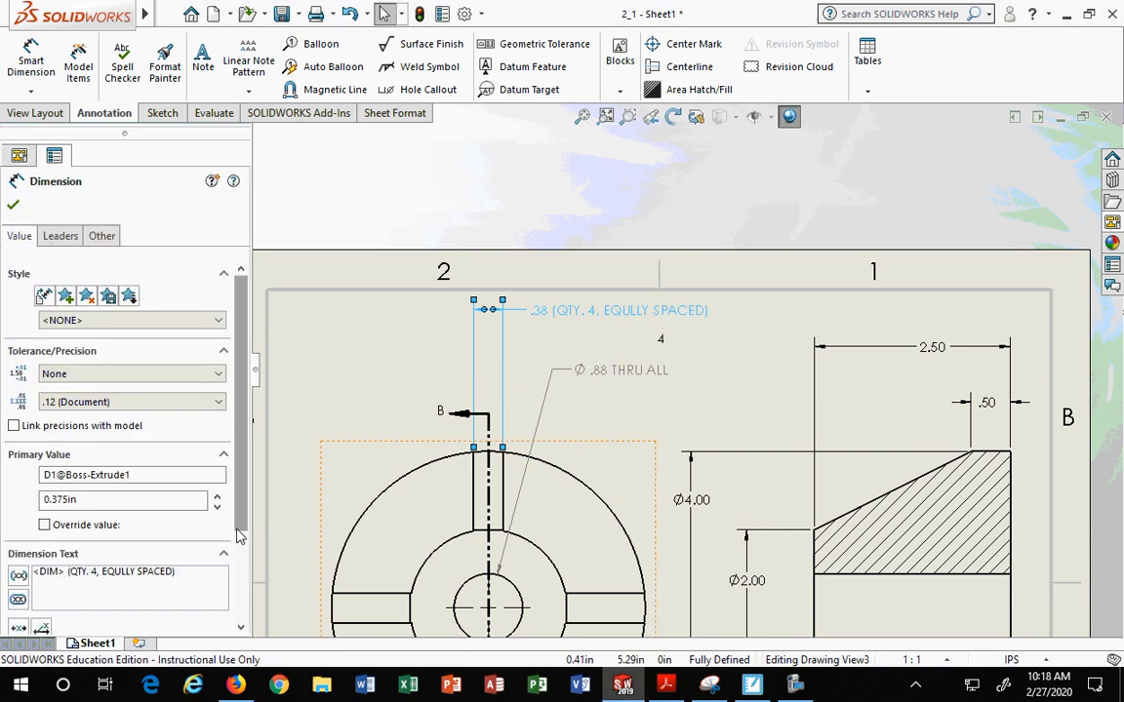
pyautogui.click(124, 575)
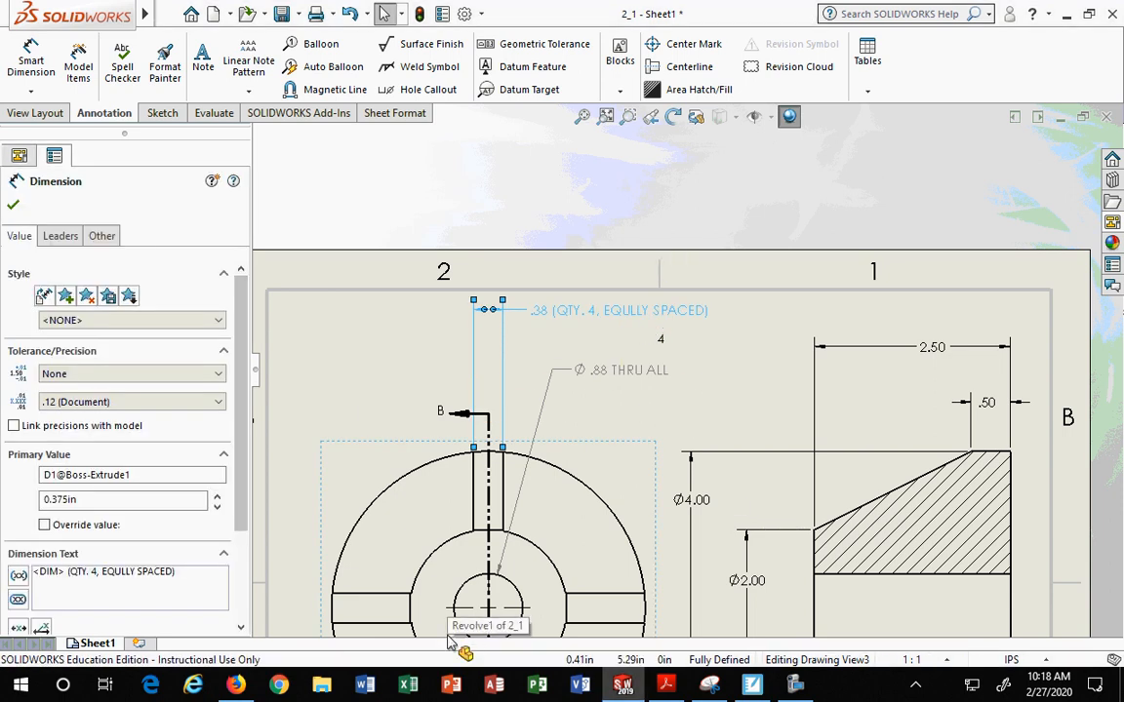
pyautogui.write('A')
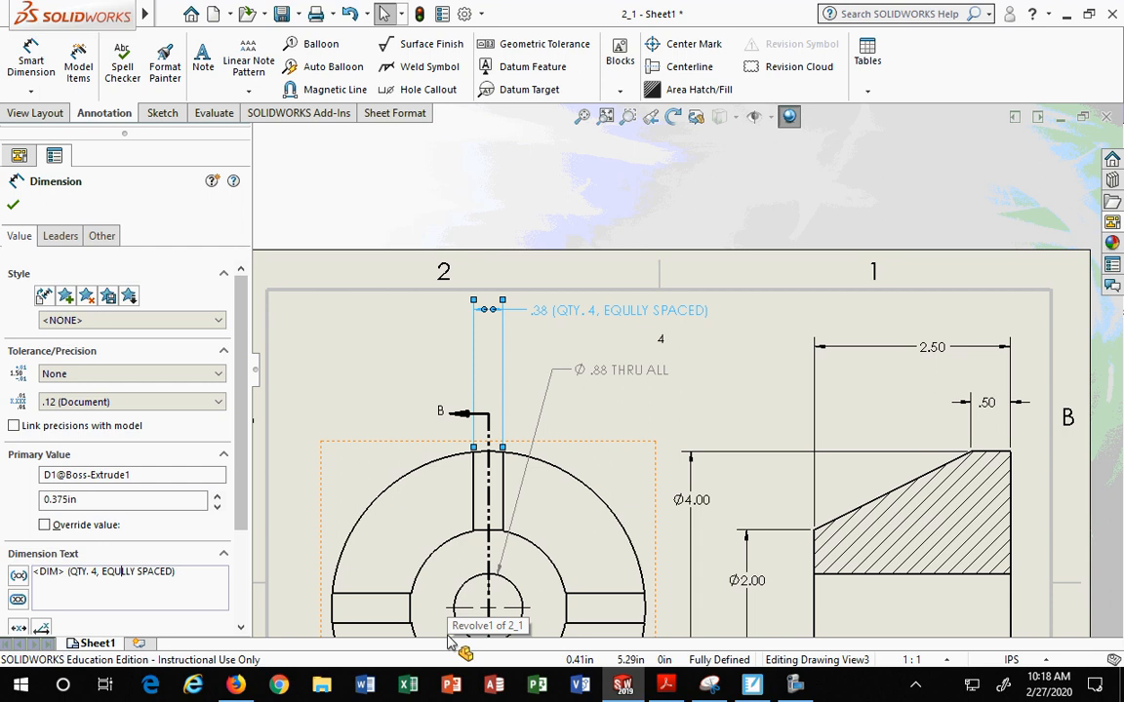
pyautogui.click(15, 205)
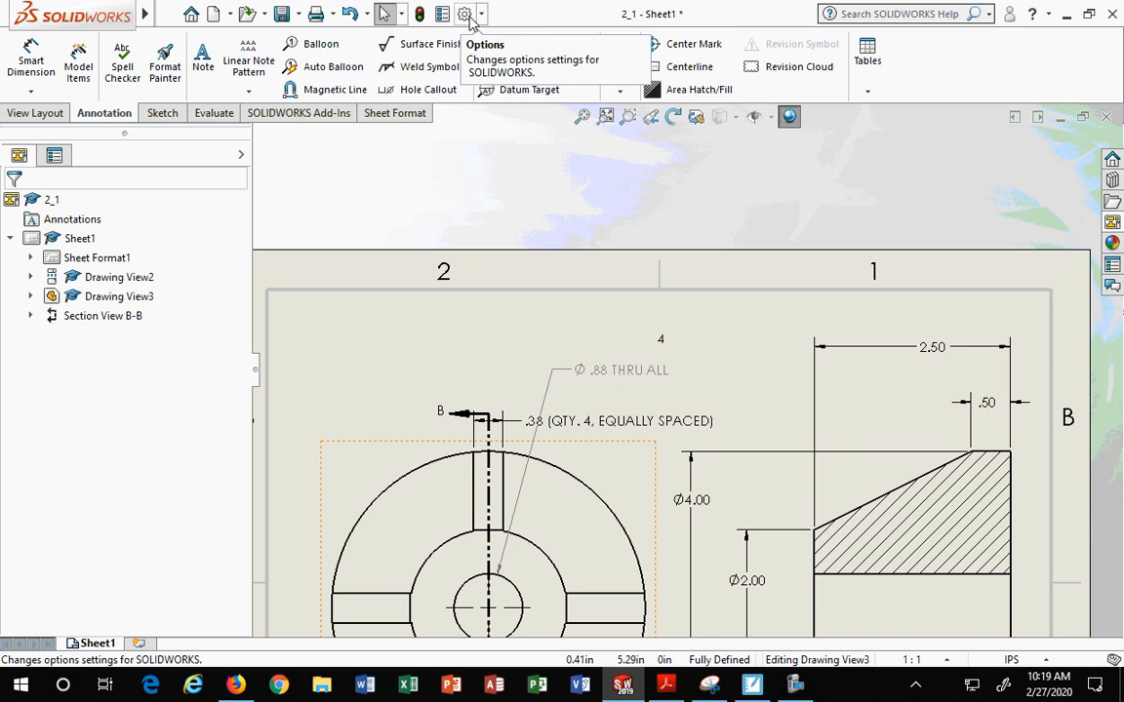
pyautogui.moveTo(98, 18)
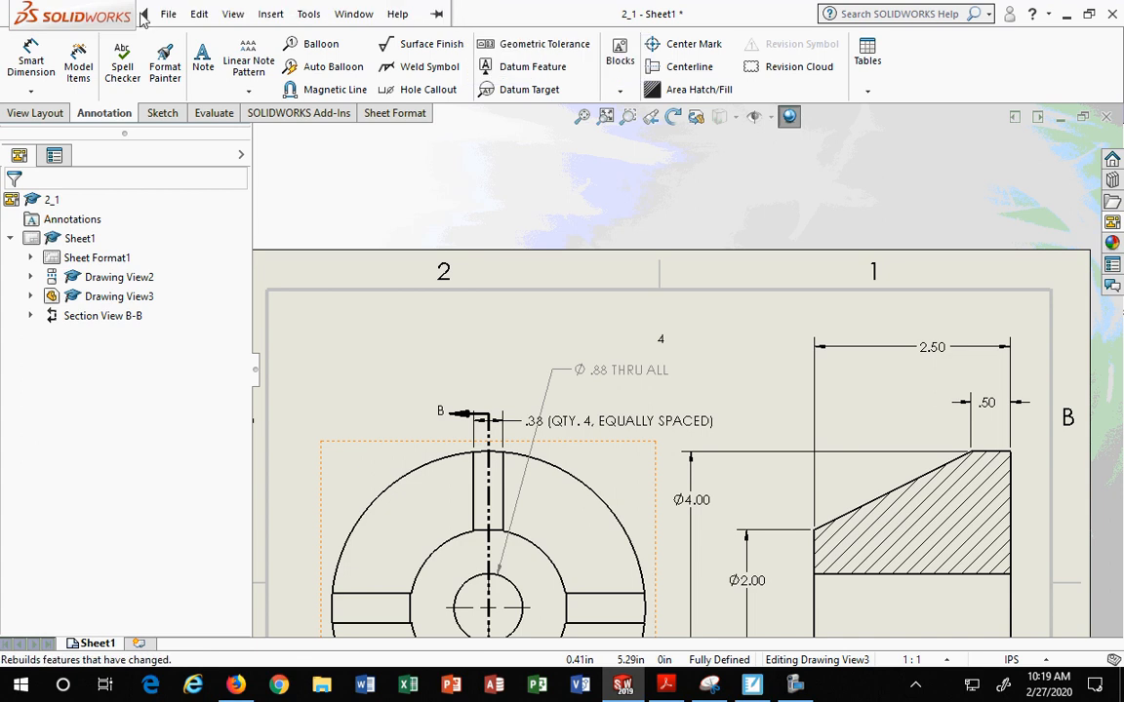
pyautogui.click(168, 13)
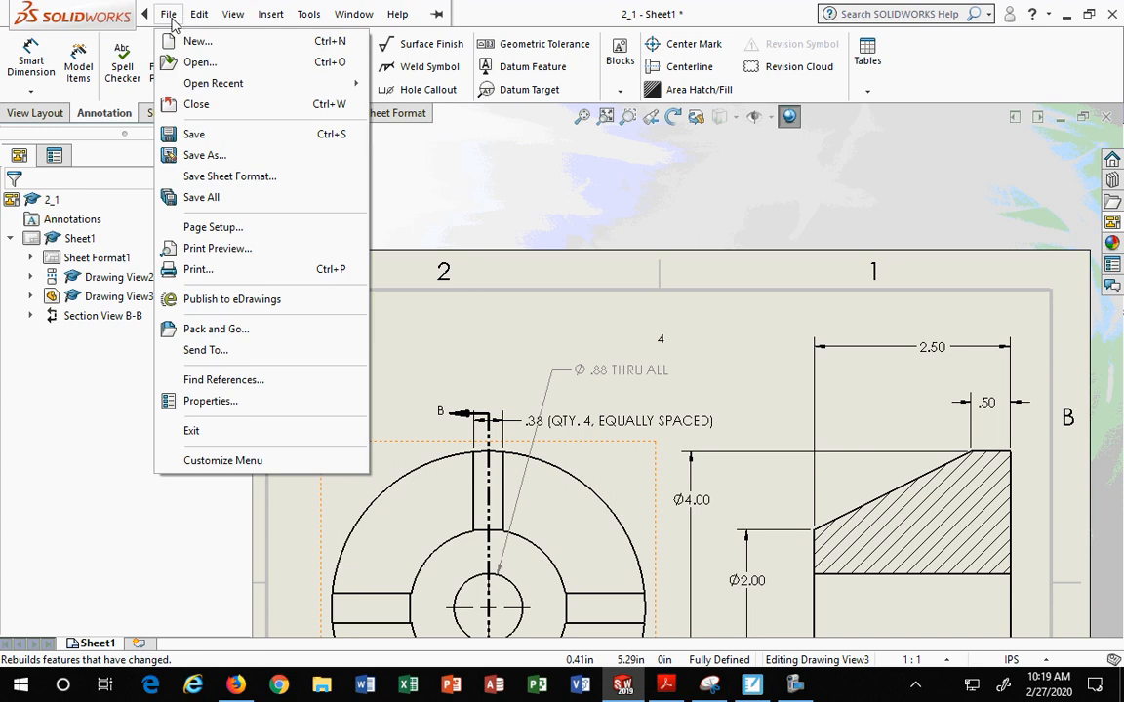
pyautogui.moveTo(232, 15)
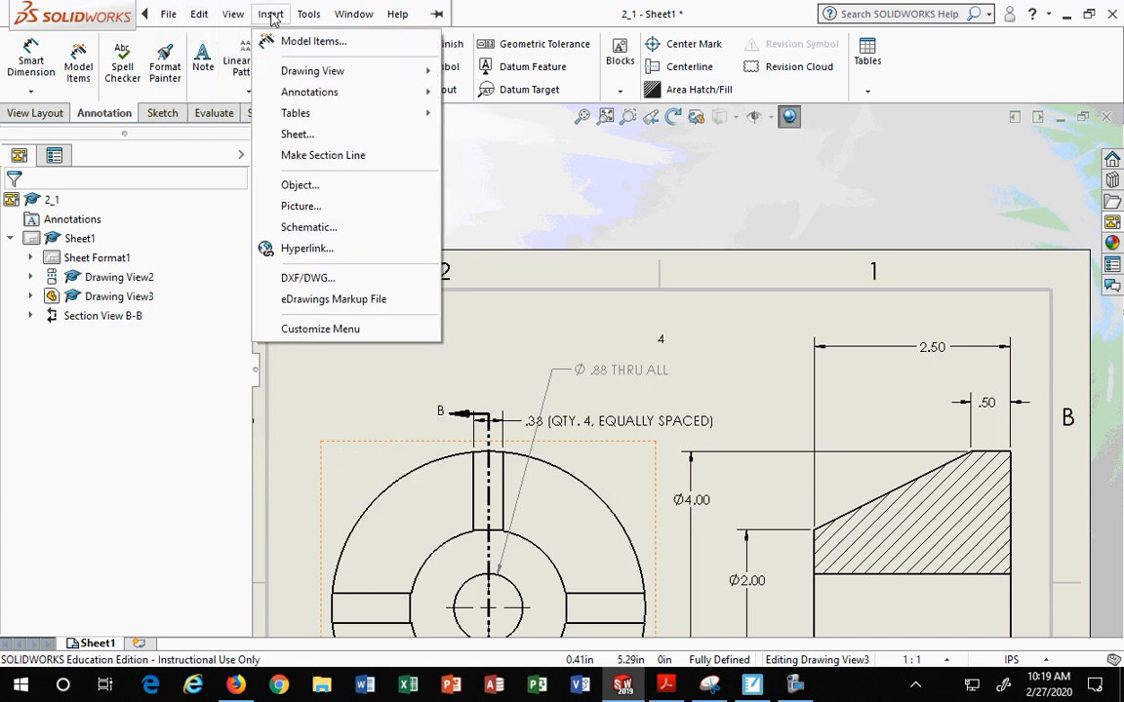
pyautogui.moveTo(305, 17)
pyautogui.moveTo(363, 21)
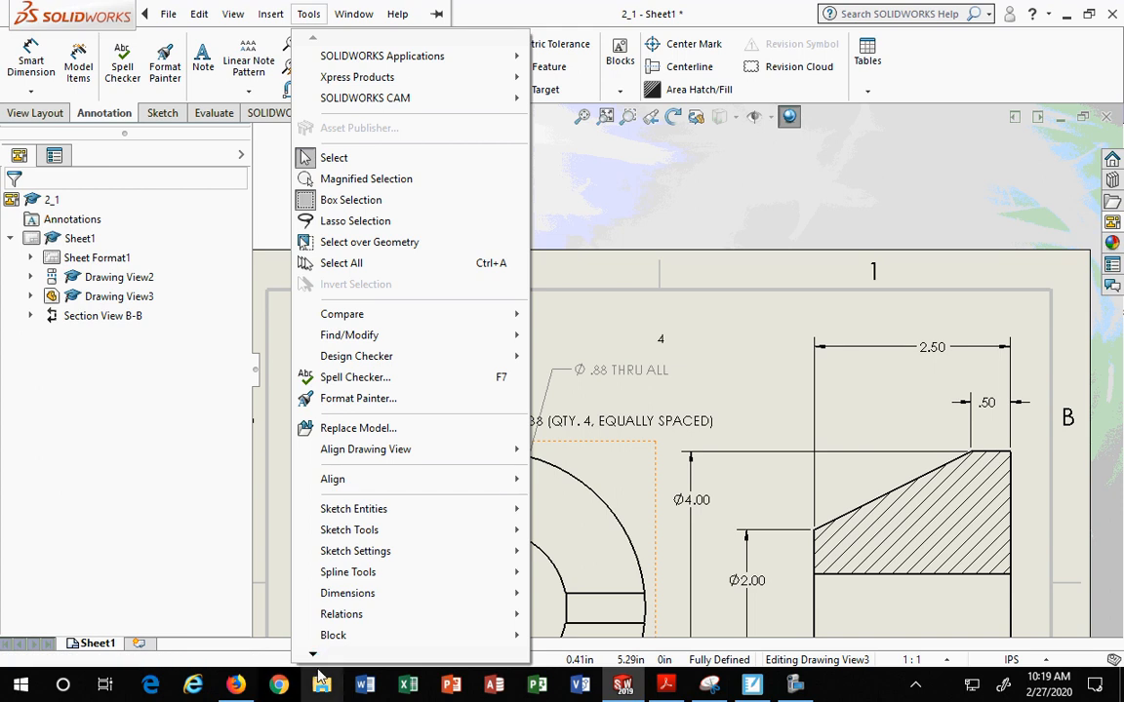
pyautogui.moveTo(376, 593)
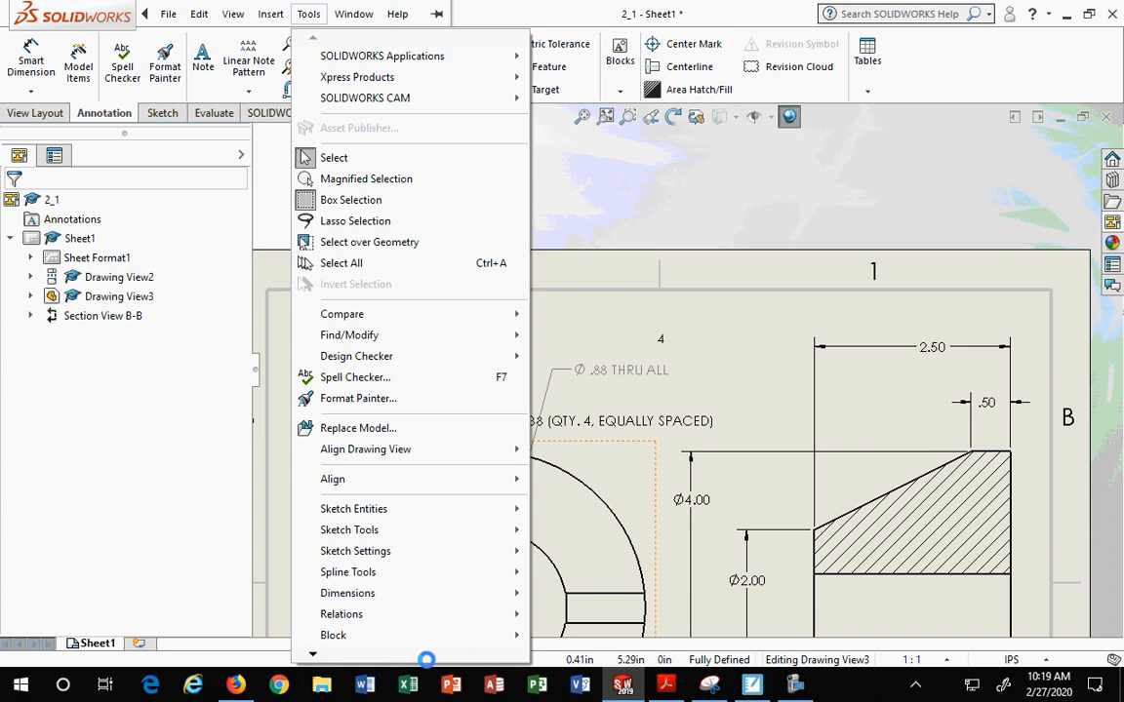
pyautogui.click(992, 145)
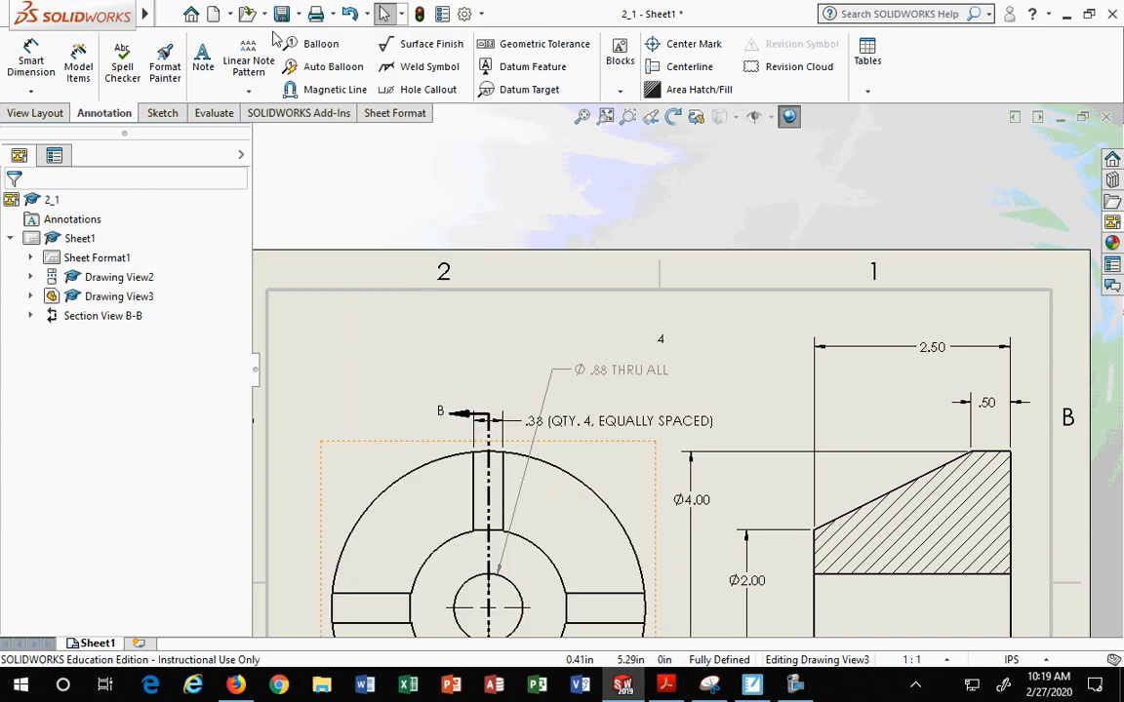
pyautogui.moveTo(145, 12)
pyautogui.click(309, 13)
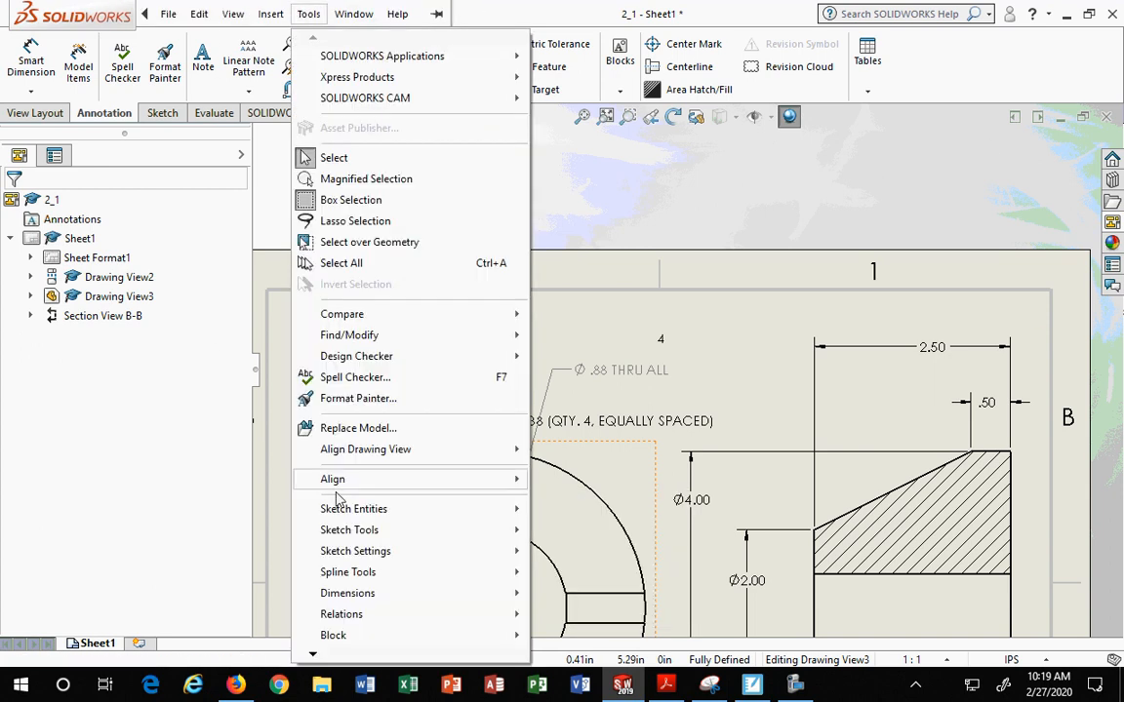
pyautogui.moveTo(312, 655)
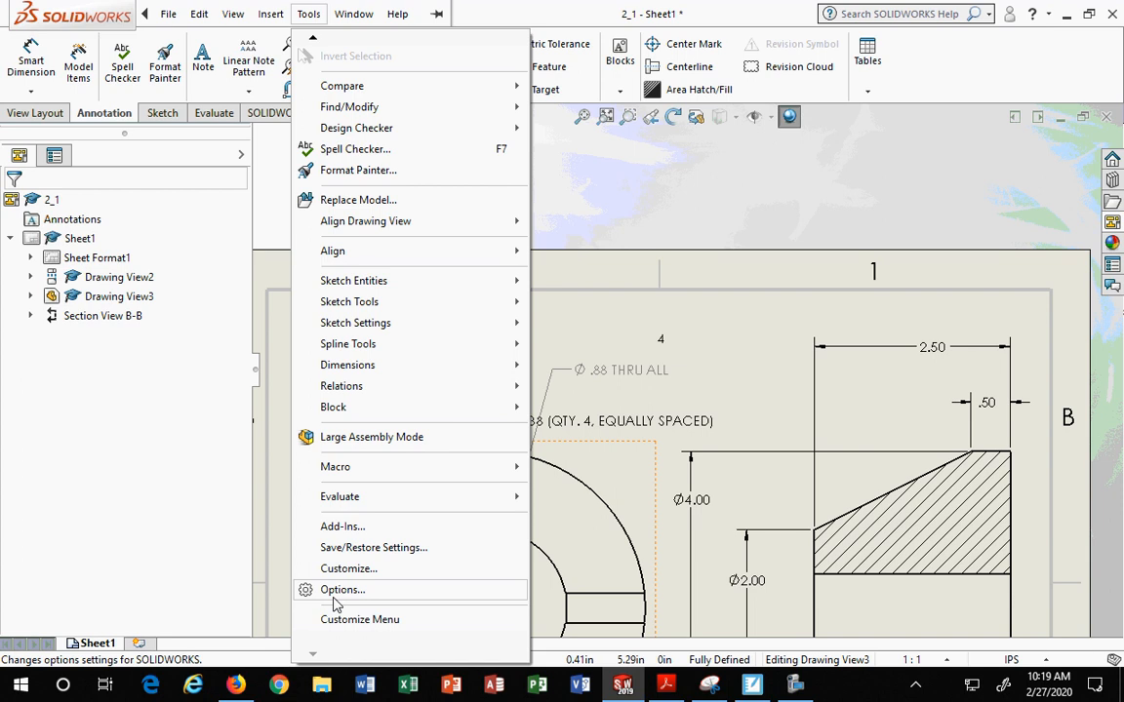
pyautogui.click(973, 241)
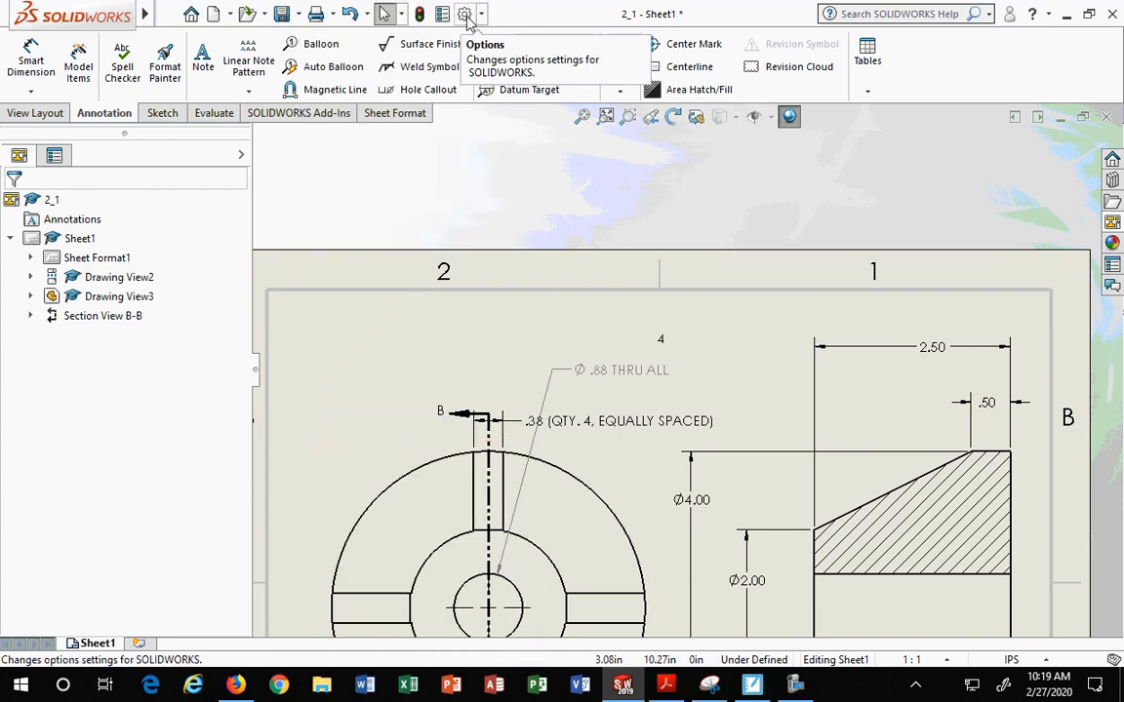
# Review the Drawings categories in the system options and set the default display style for drawing views to Hidden lines visible.
pyautogui.click(465, 14)
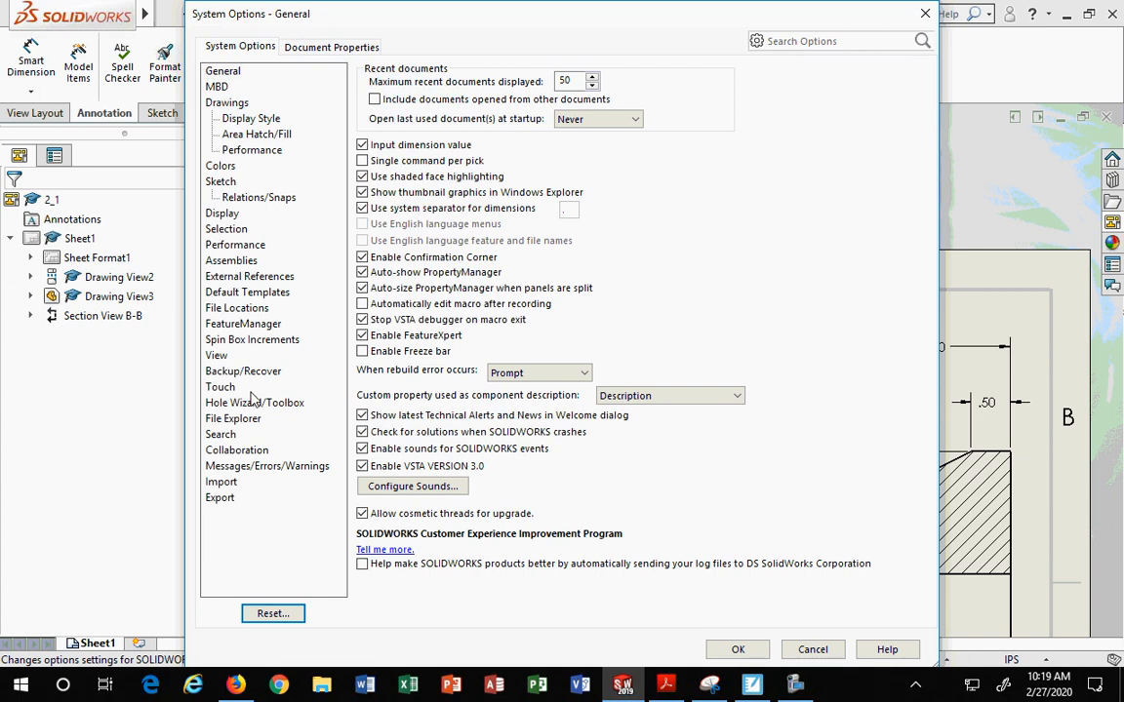
pyautogui.click(225, 104)
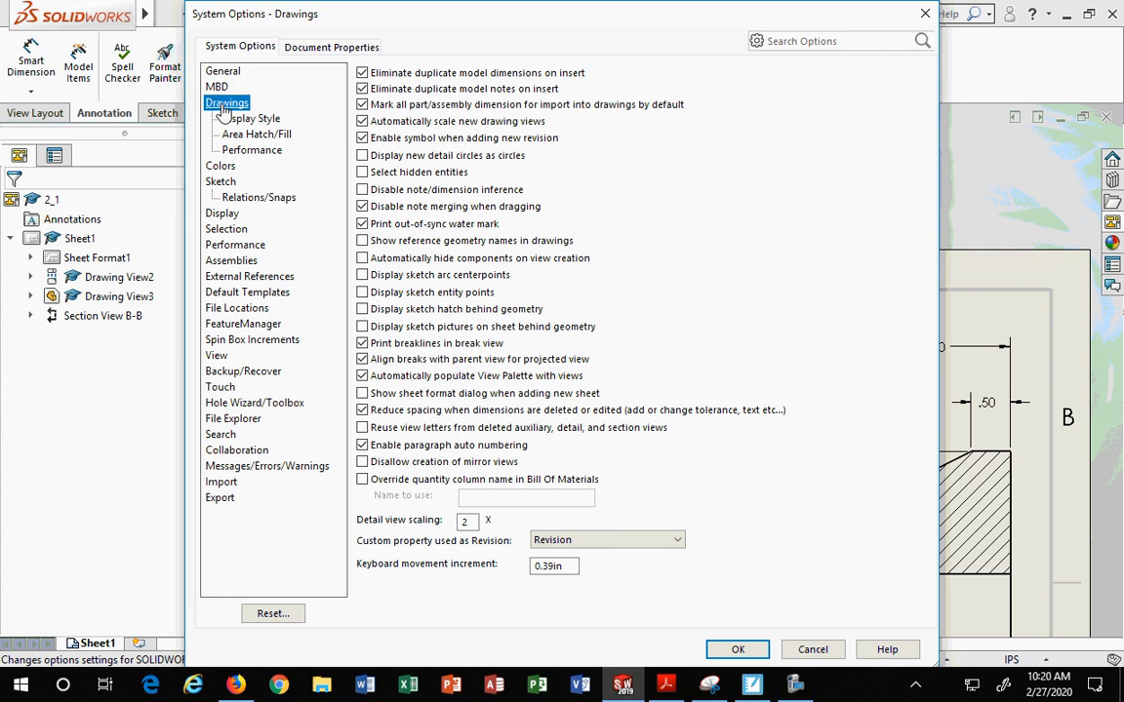
pyautogui.click(237, 120)
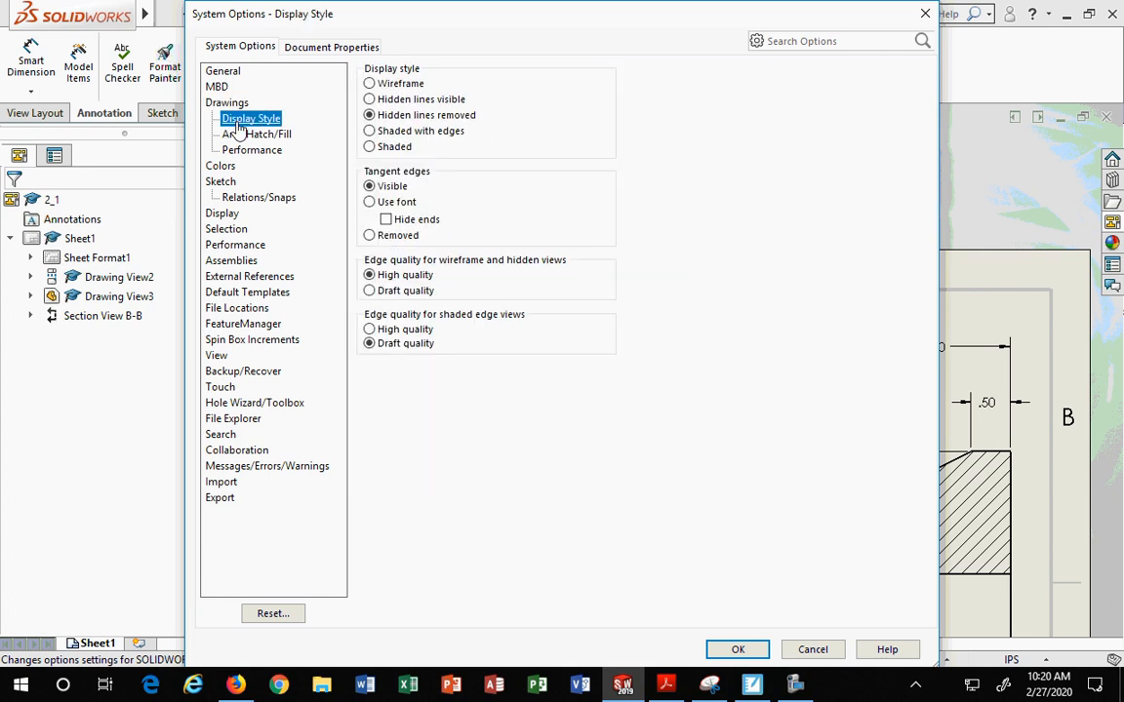
pyautogui.click(241, 134)
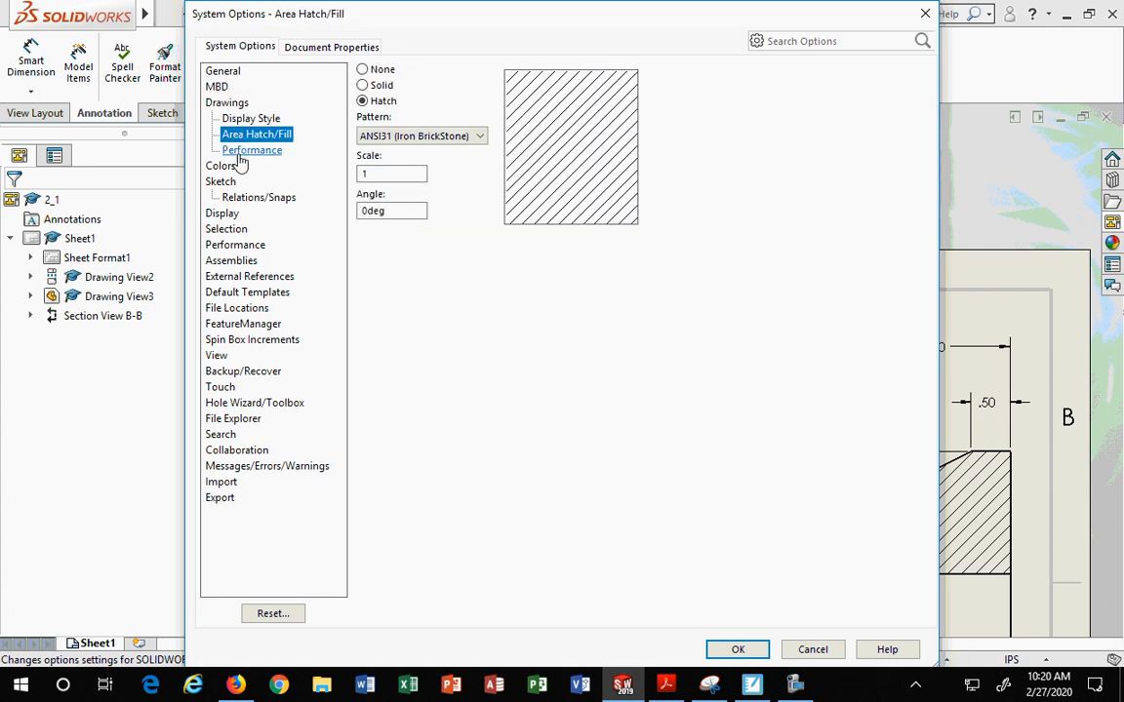
pyautogui.click(240, 152)
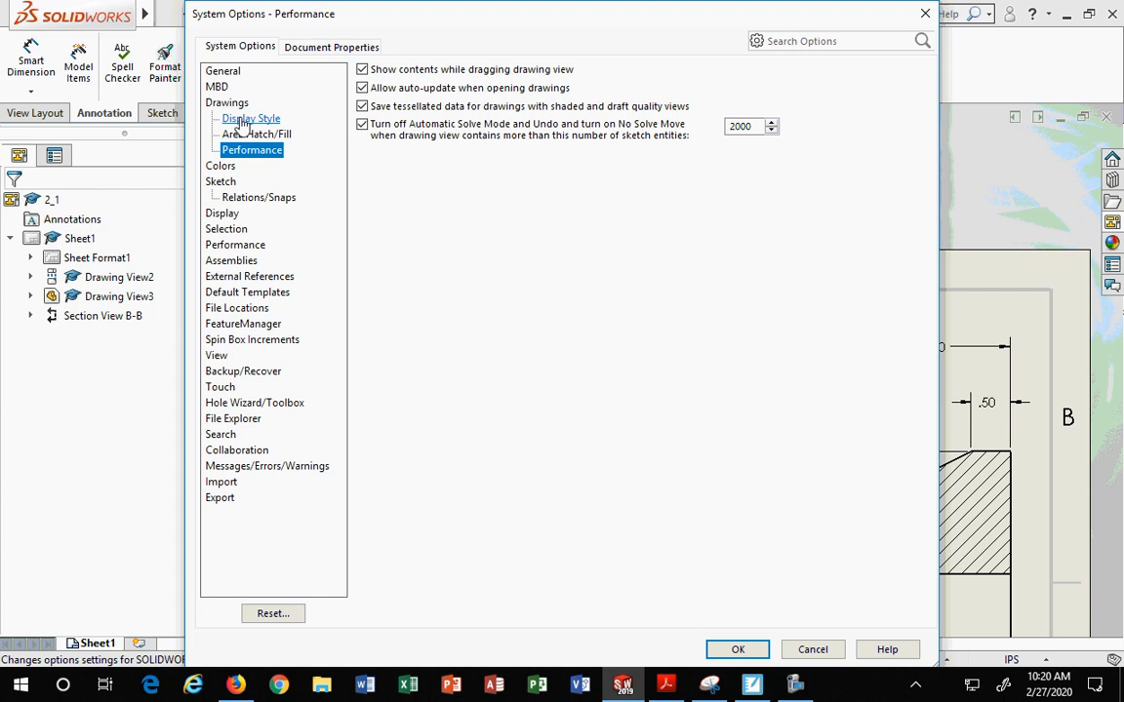
pyautogui.click(243, 120)
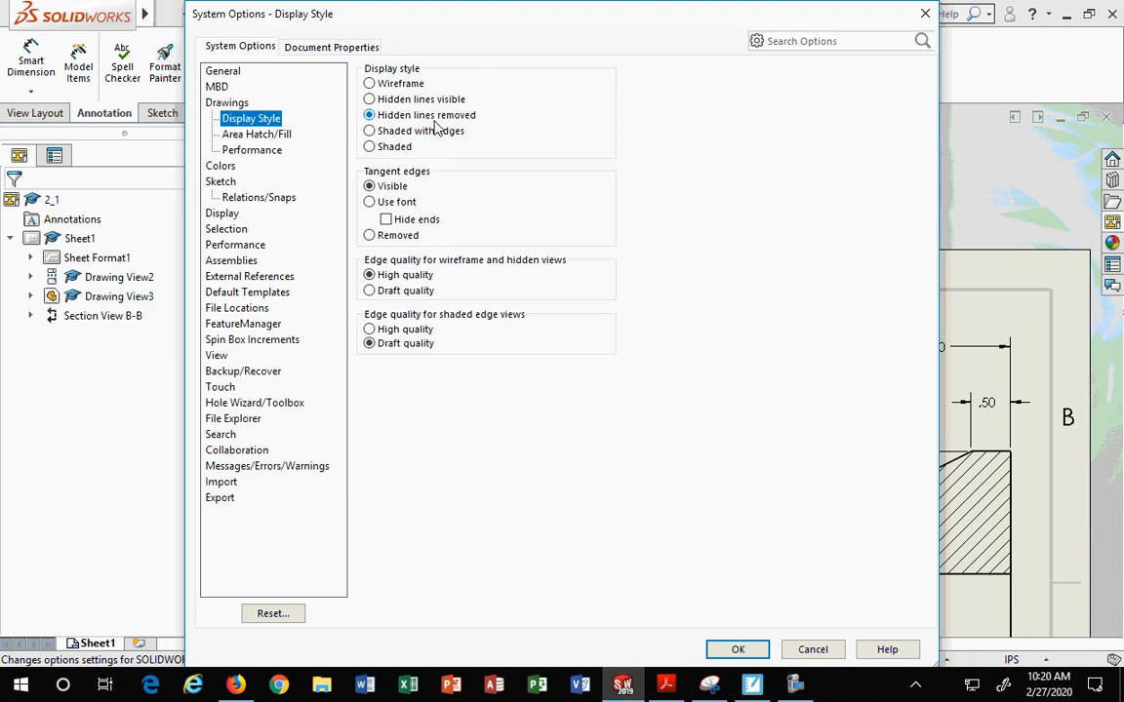
pyautogui.click(389, 103)
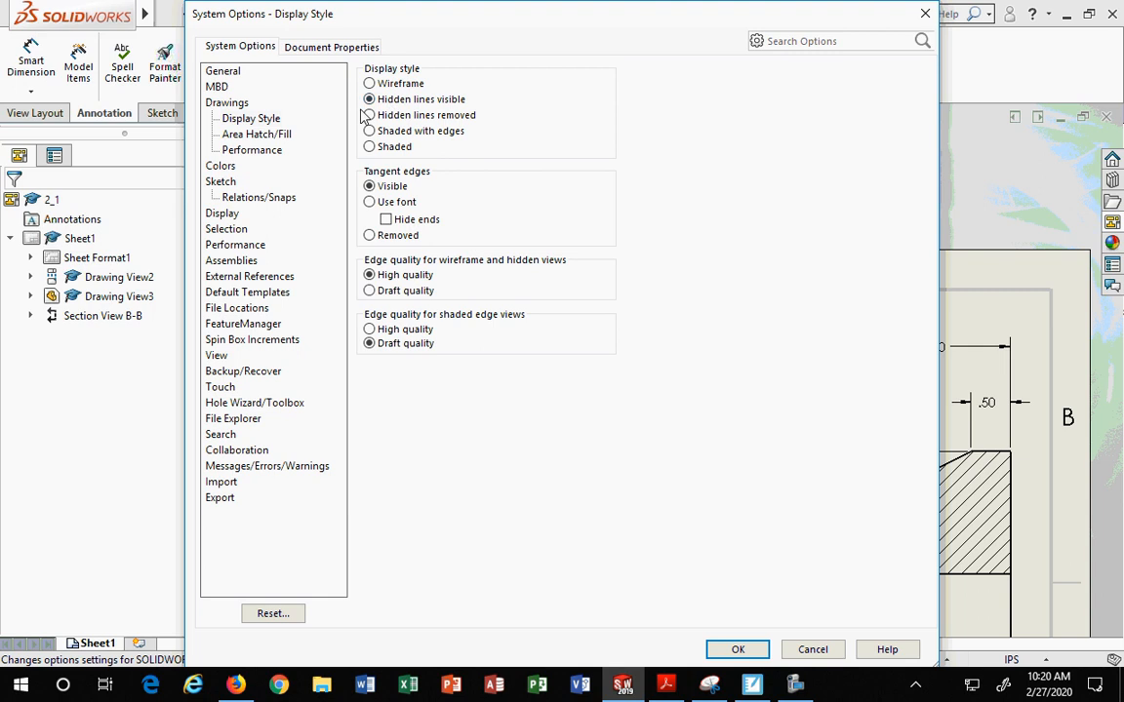
# Look through the system options from Colors to Touch for a dimension spacing setting and close the options dialog.
pyautogui.click(212, 164)
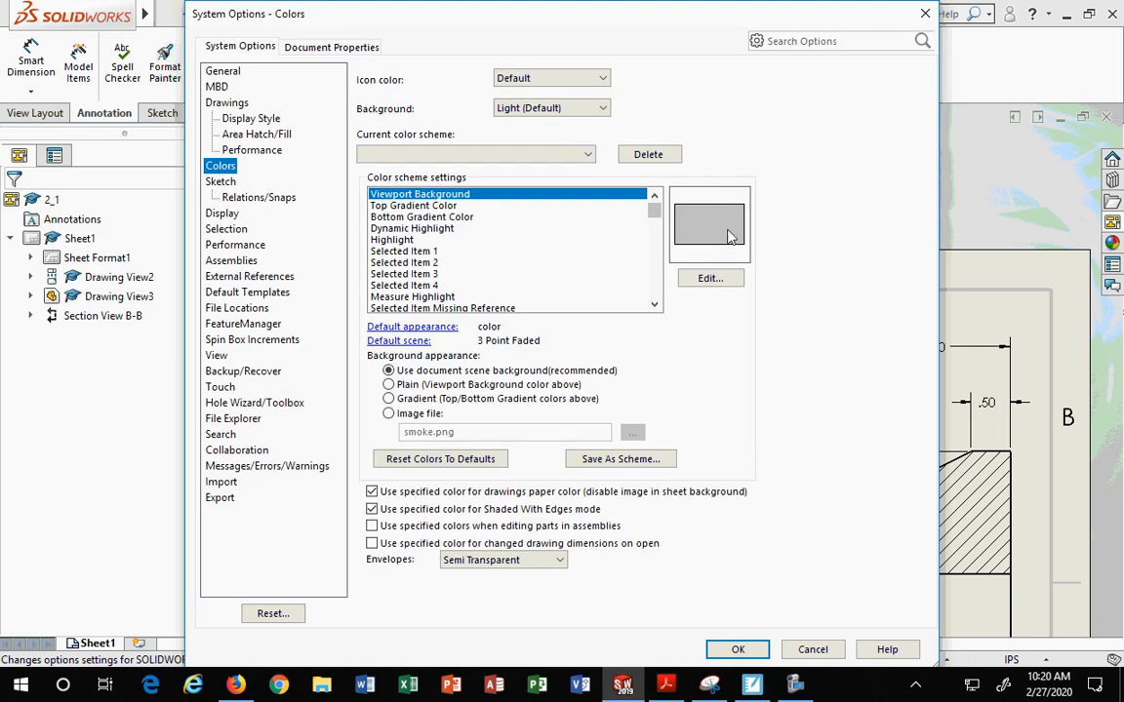
pyautogui.click(220, 183)
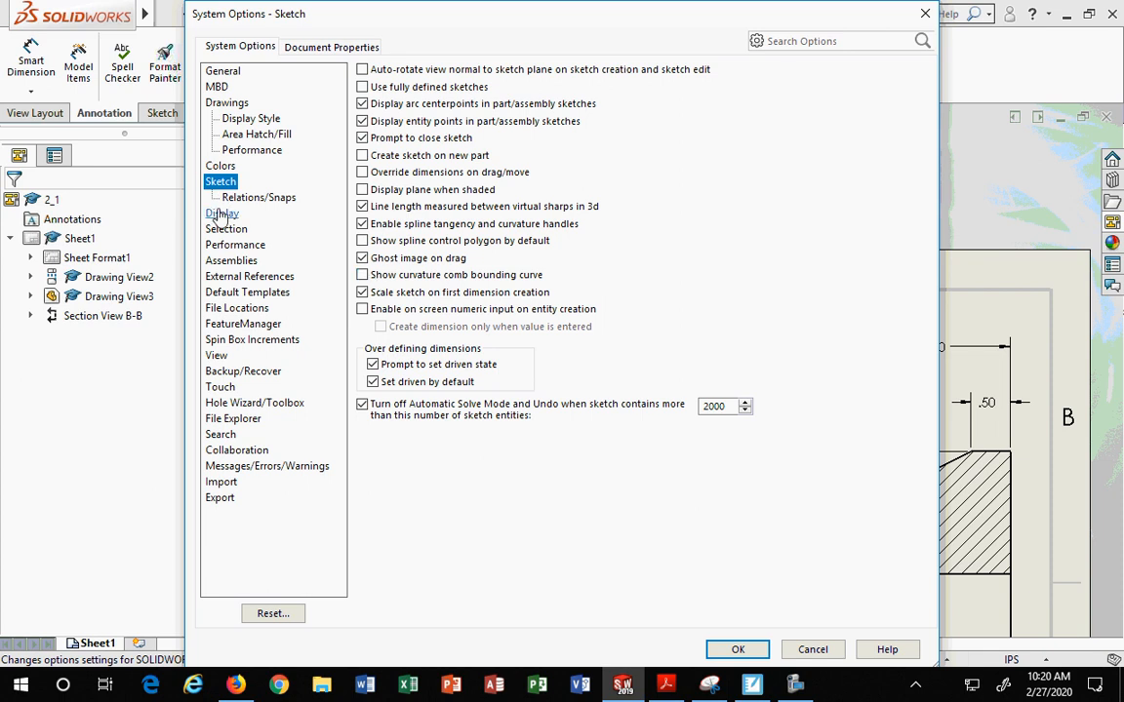
pyautogui.click(221, 215)
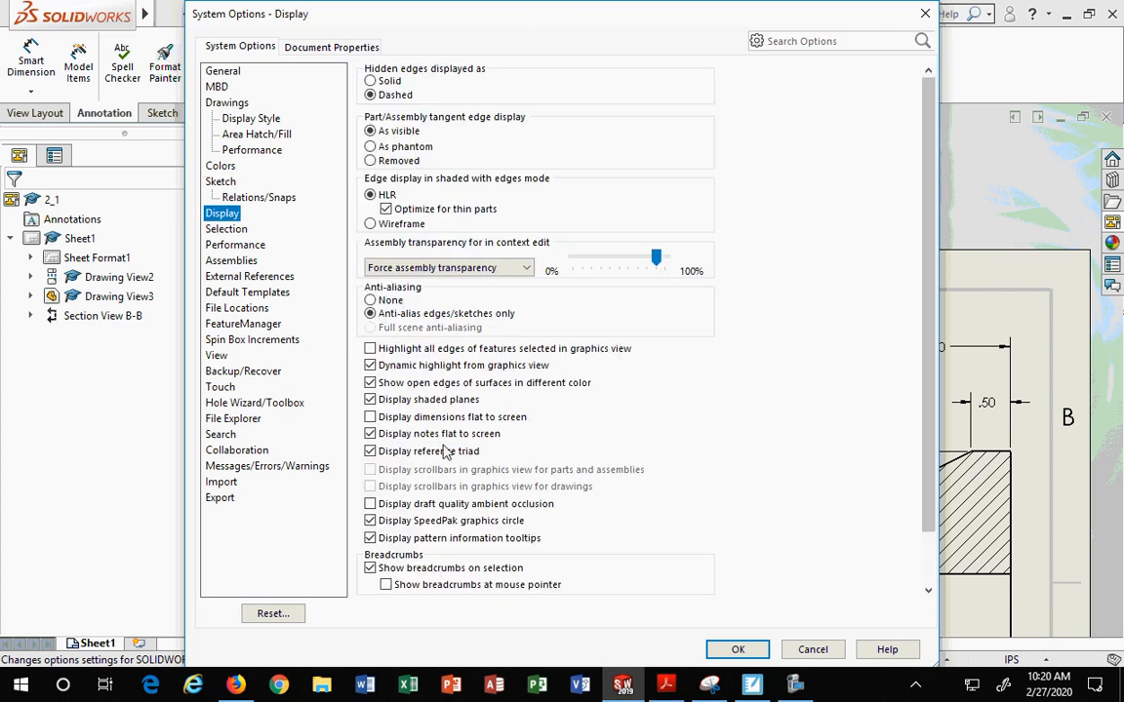
pyautogui.click(230, 229)
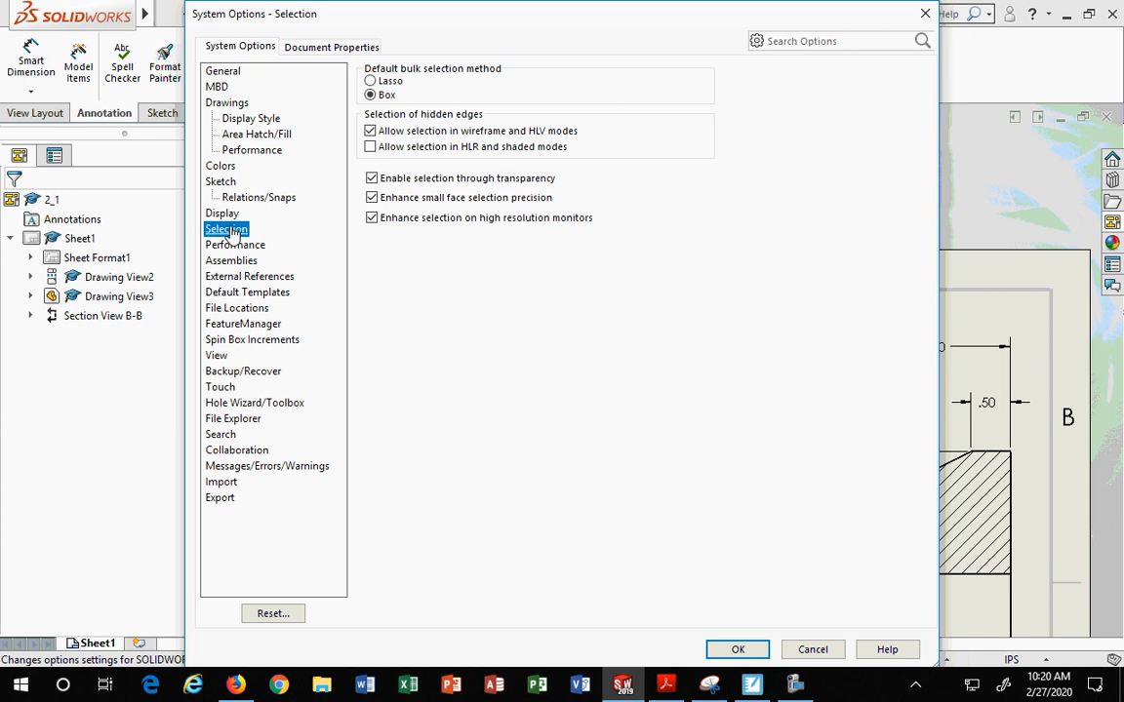
pyautogui.click(238, 246)
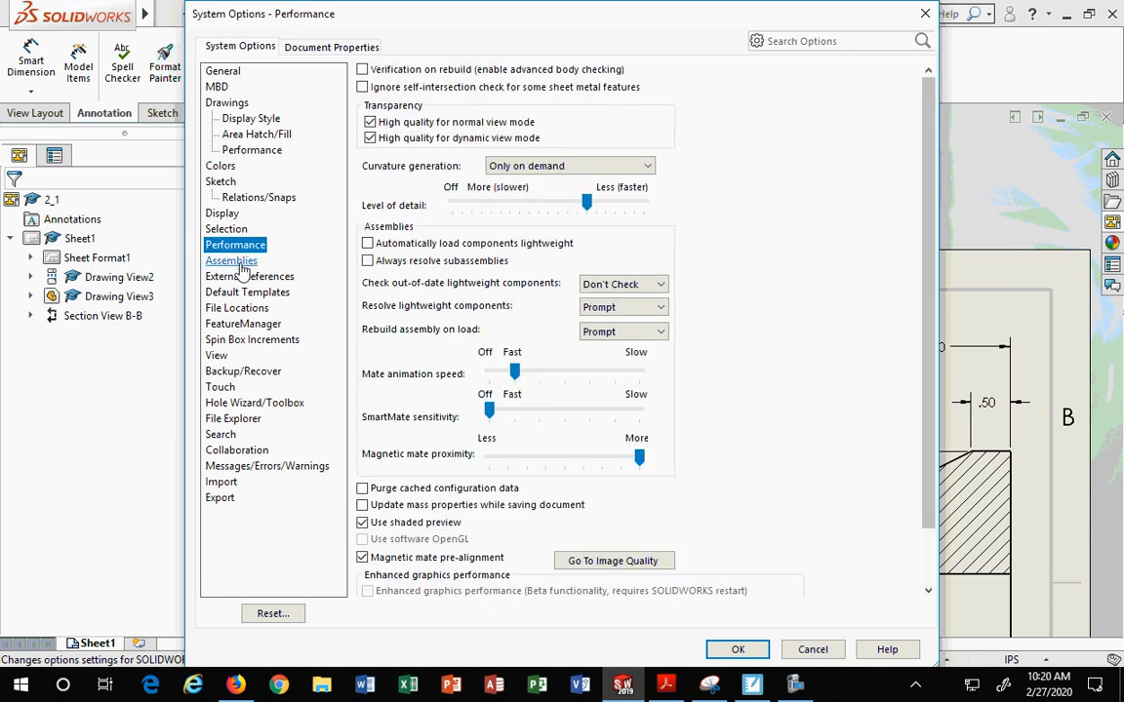
pyautogui.click(234, 262)
pyautogui.click(241, 281)
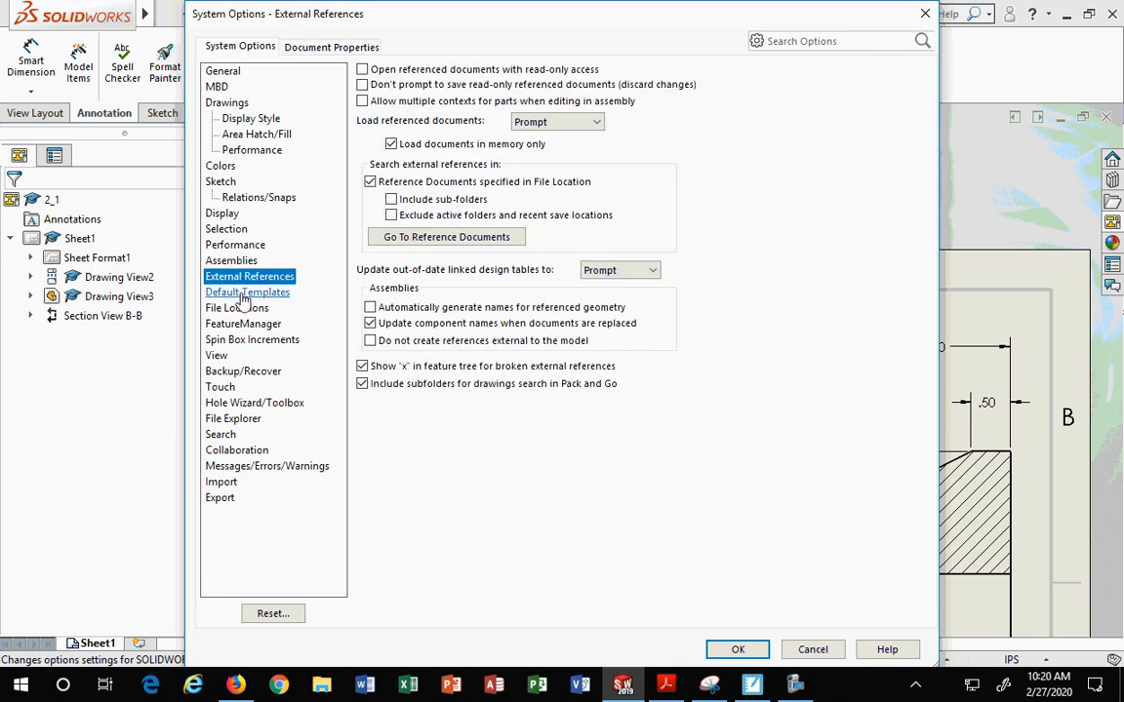
pyautogui.click(243, 295)
pyautogui.click(240, 309)
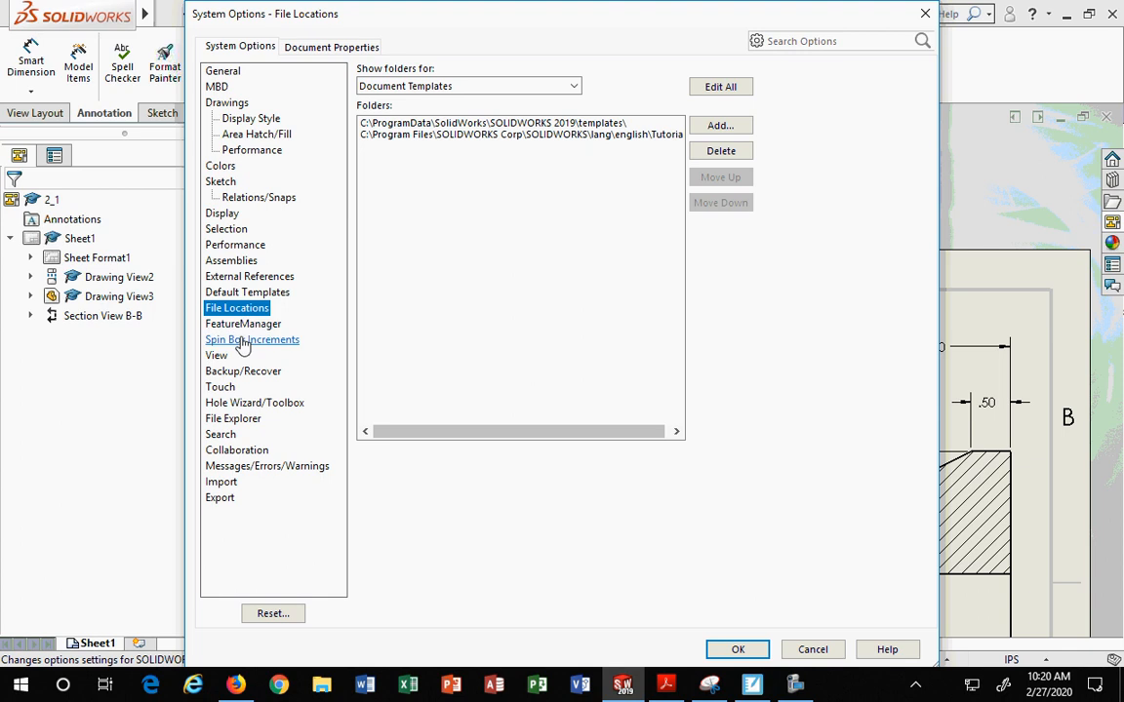
pyautogui.click(243, 325)
pyautogui.click(241, 342)
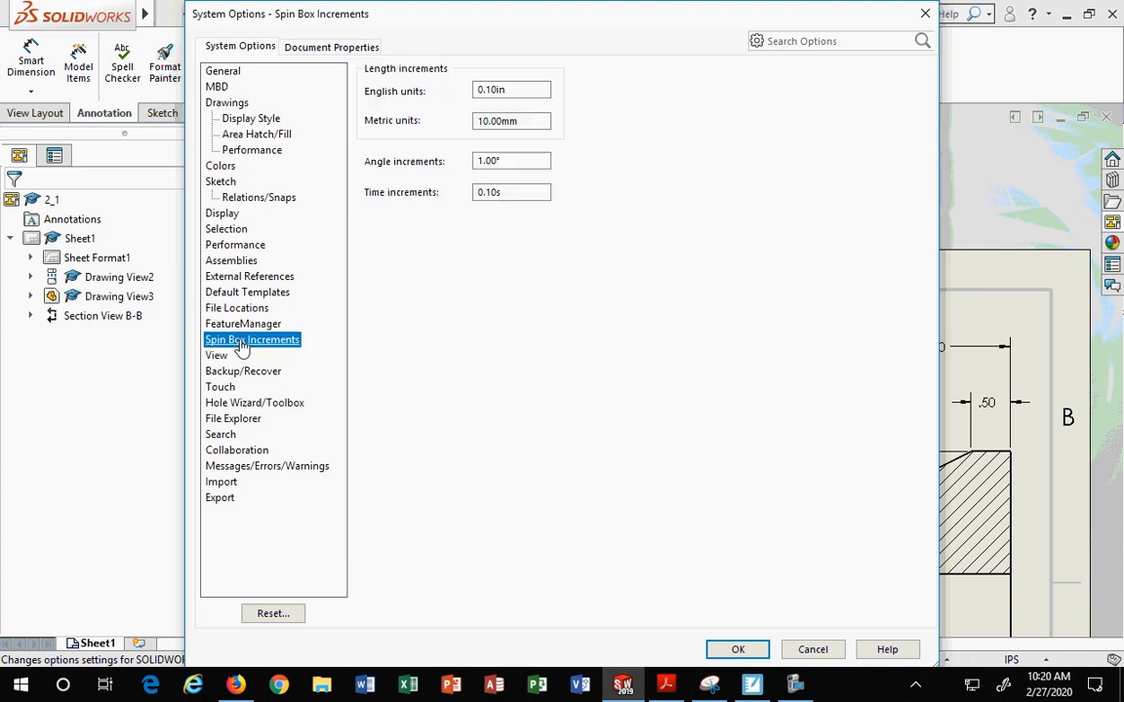
pyautogui.click(217, 356)
pyautogui.click(223, 373)
pyautogui.click(222, 387)
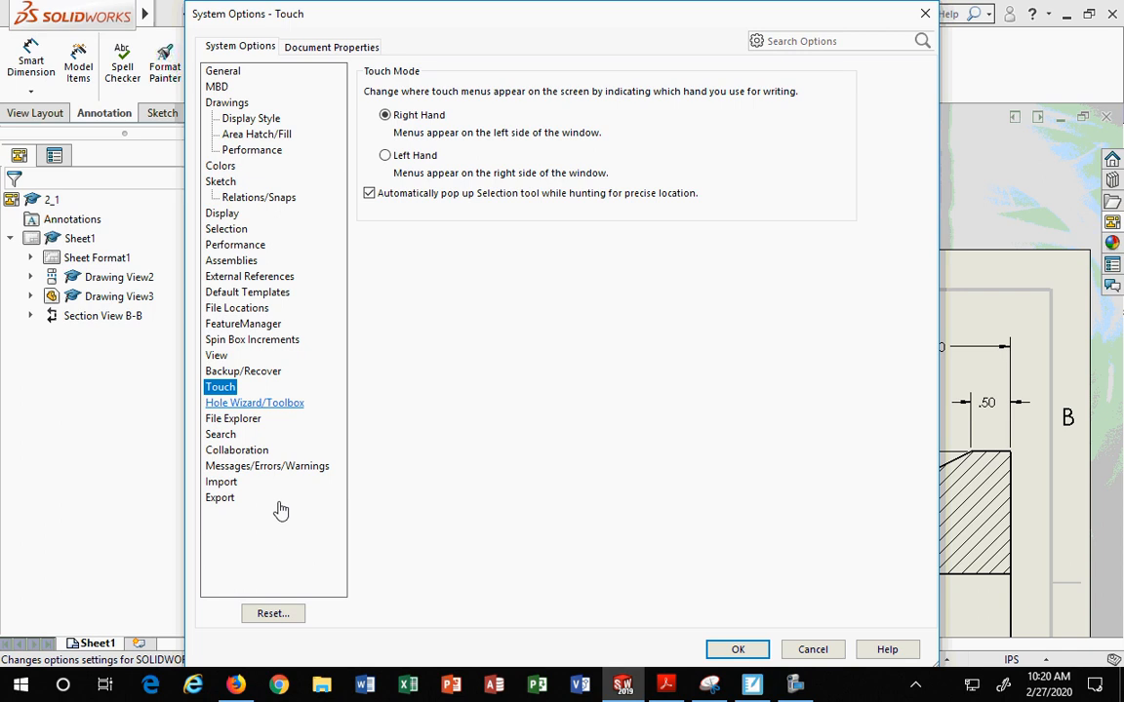
pyautogui.press('Escape')
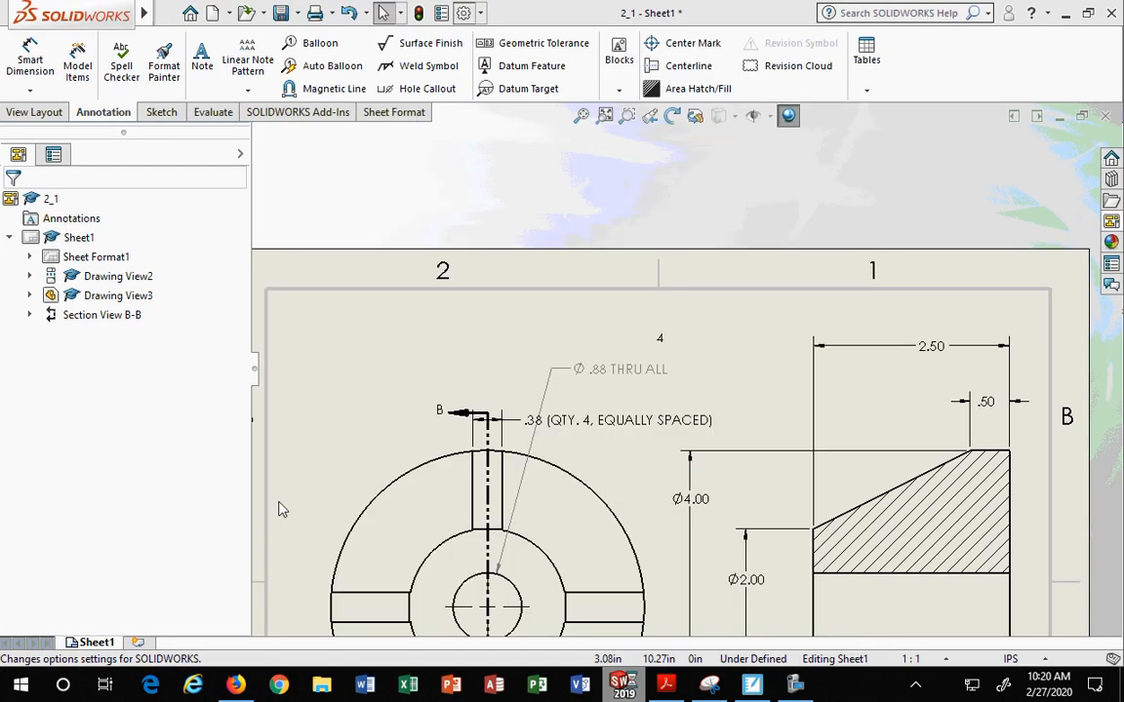
# Reopen the options and examine the File Explorer, Import, Export, Drawings, MBD and General system settings.
pyautogui.click(464, 14)
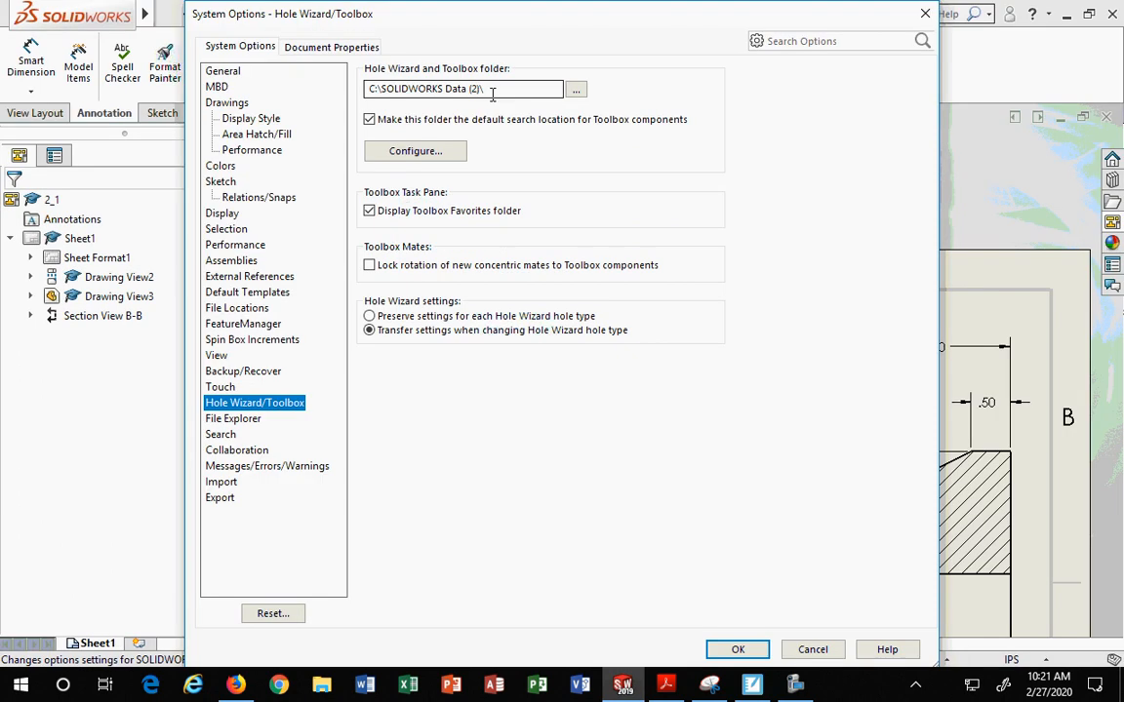
pyautogui.click(226, 420)
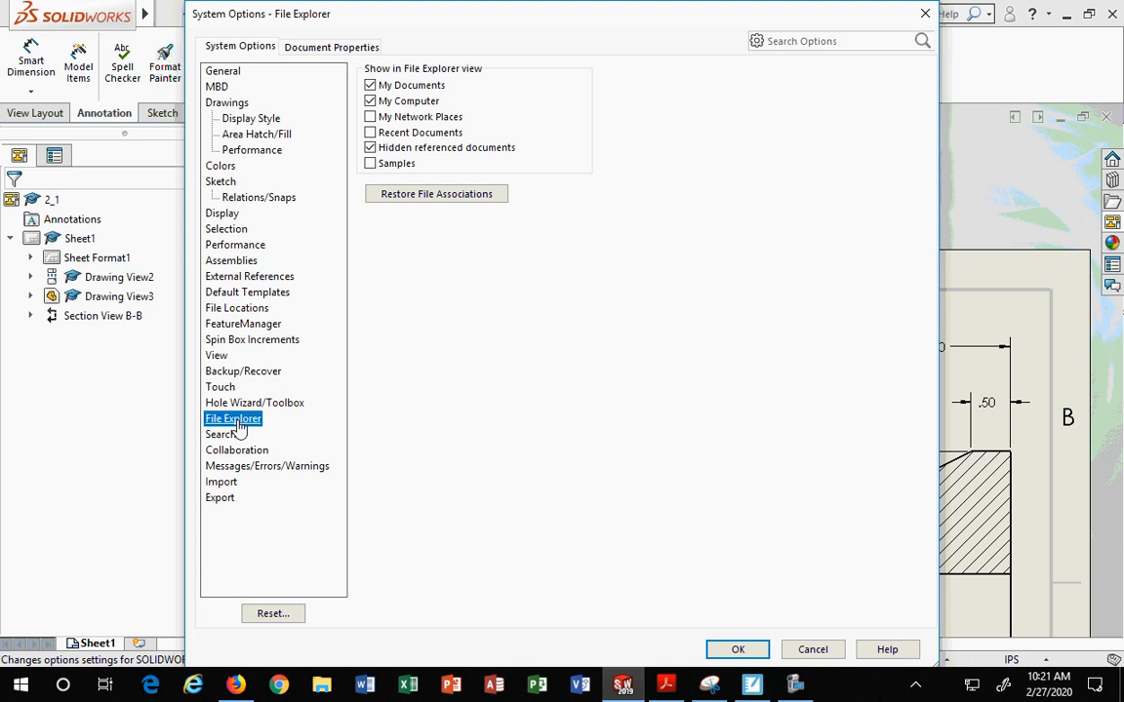
pyautogui.click(221, 483)
pyautogui.click(220, 497)
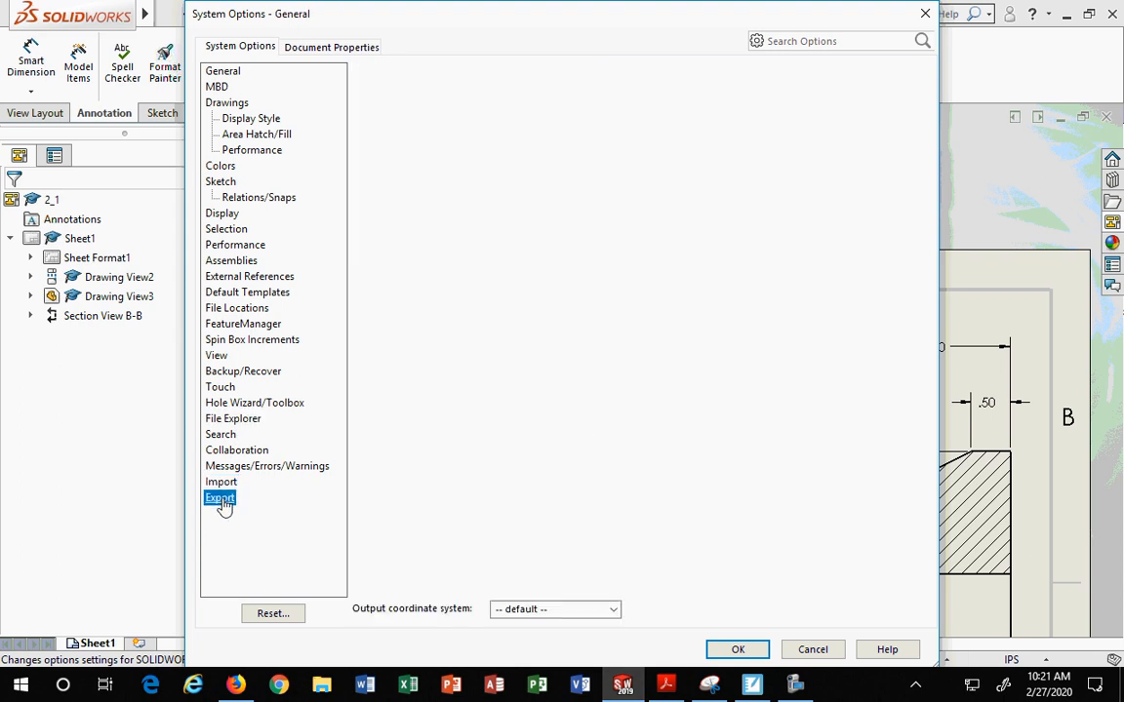
pyautogui.click(222, 73)
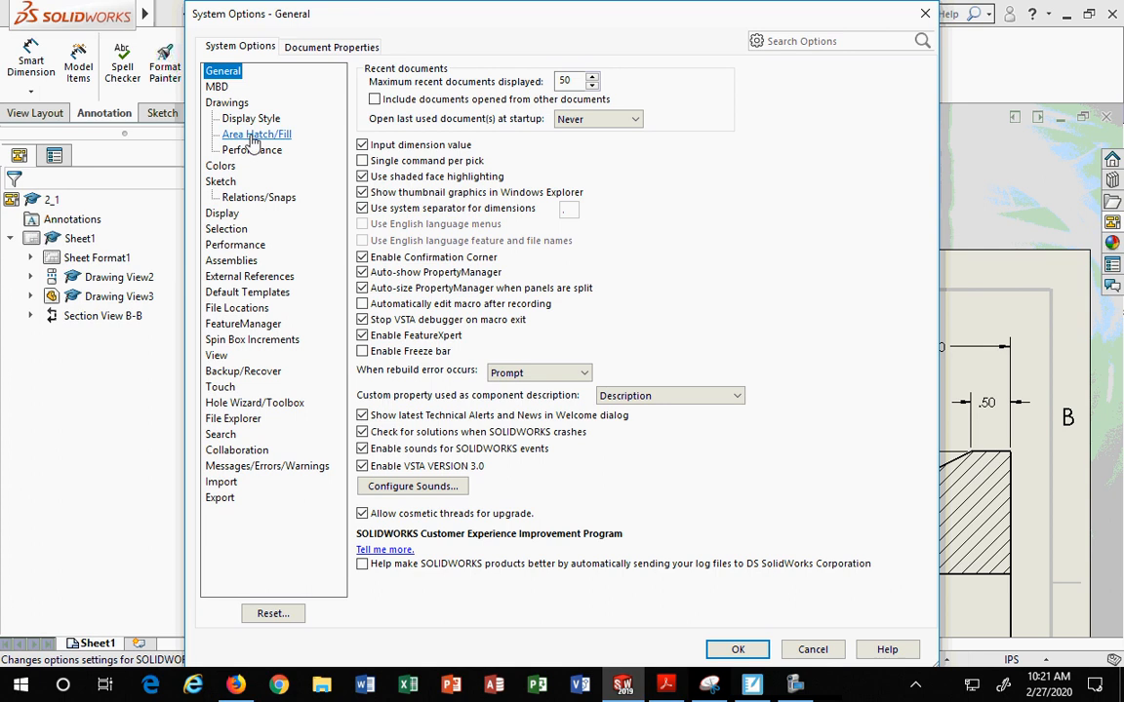
pyautogui.click(235, 104)
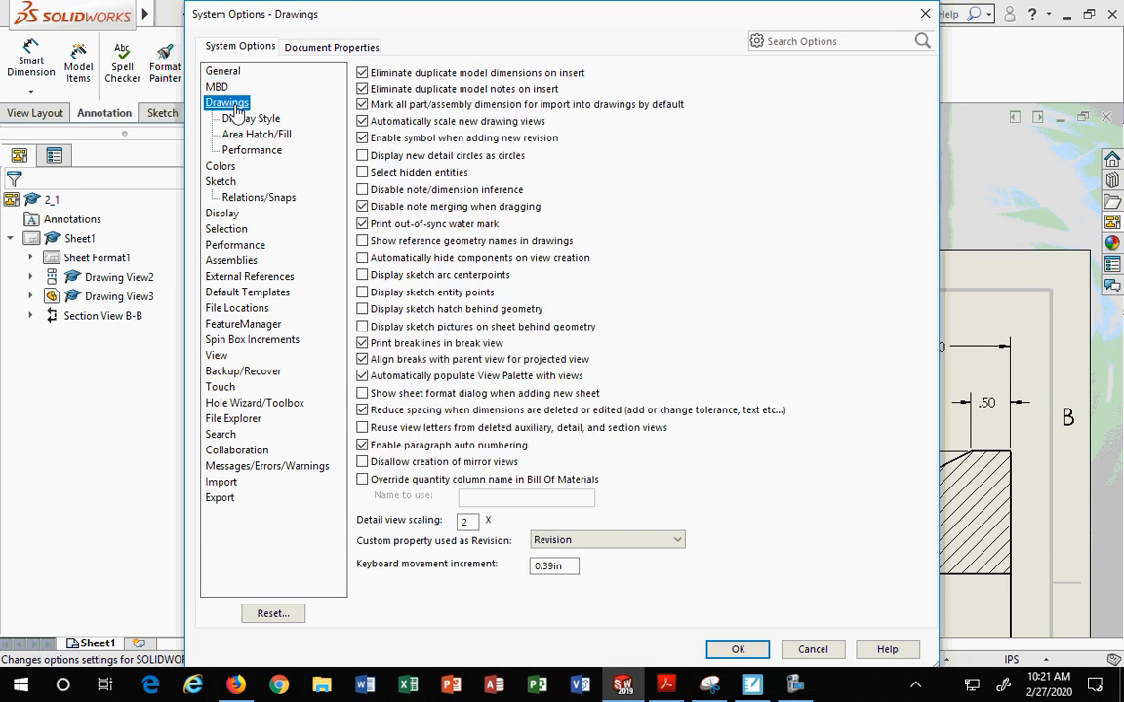
pyautogui.click(244, 118)
pyautogui.click(246, 134)
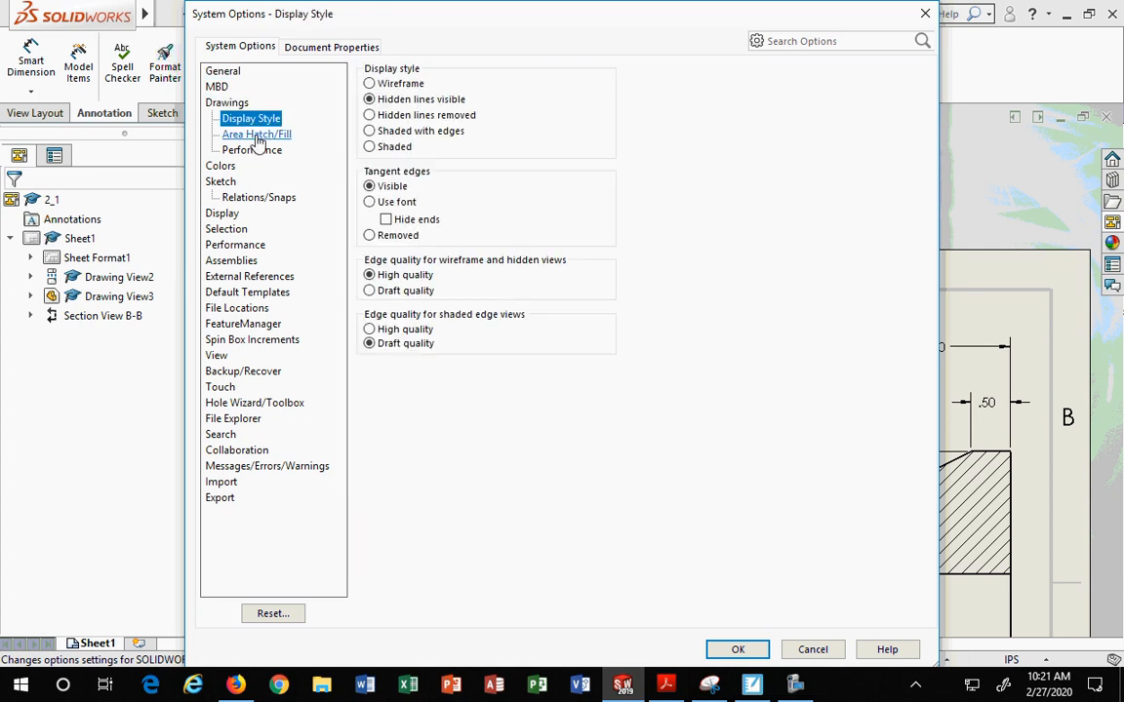
pyautogui.click(254, 154)
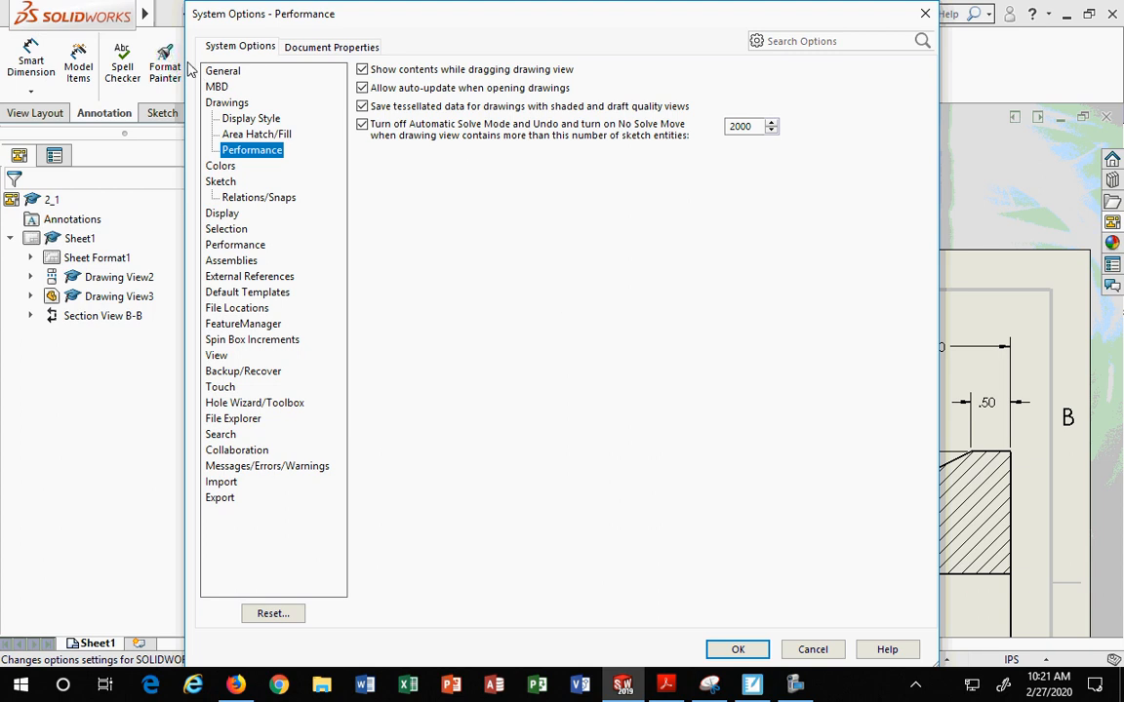
pyautogui.click(217, 88)
pyautogui.click(221, 73)
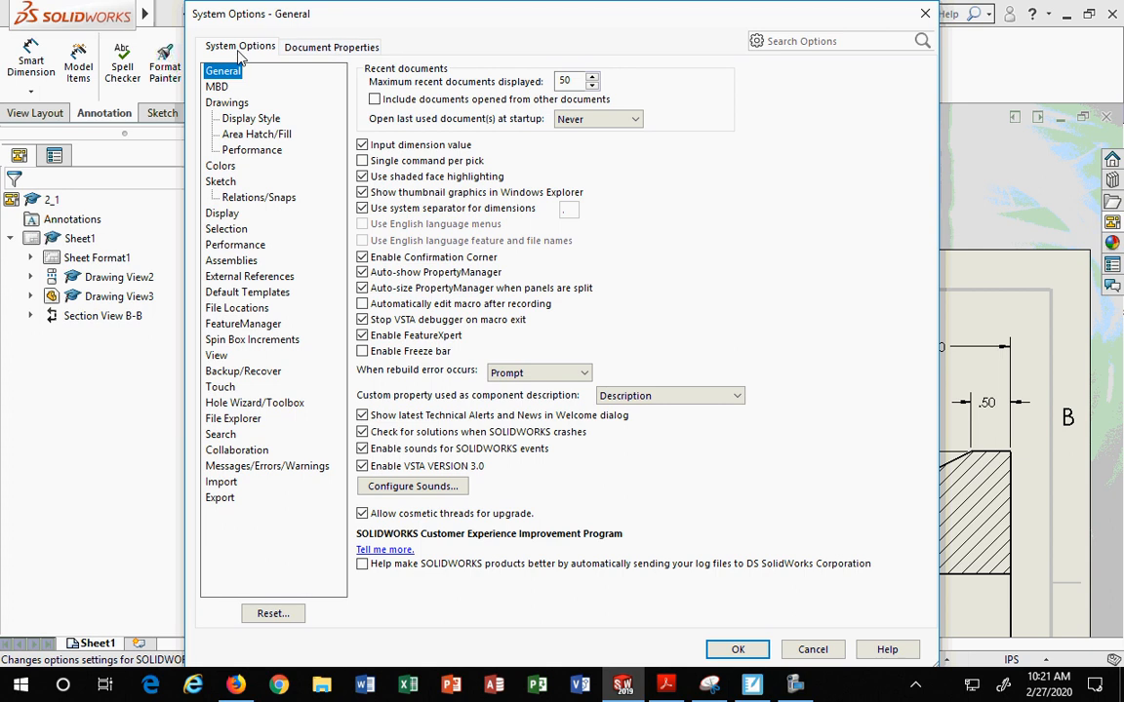
# Examine the document properties for annotations, from balloons and datums through notes, and widen the dialog to show the full notes page.
pyautogui.click(328, 56)
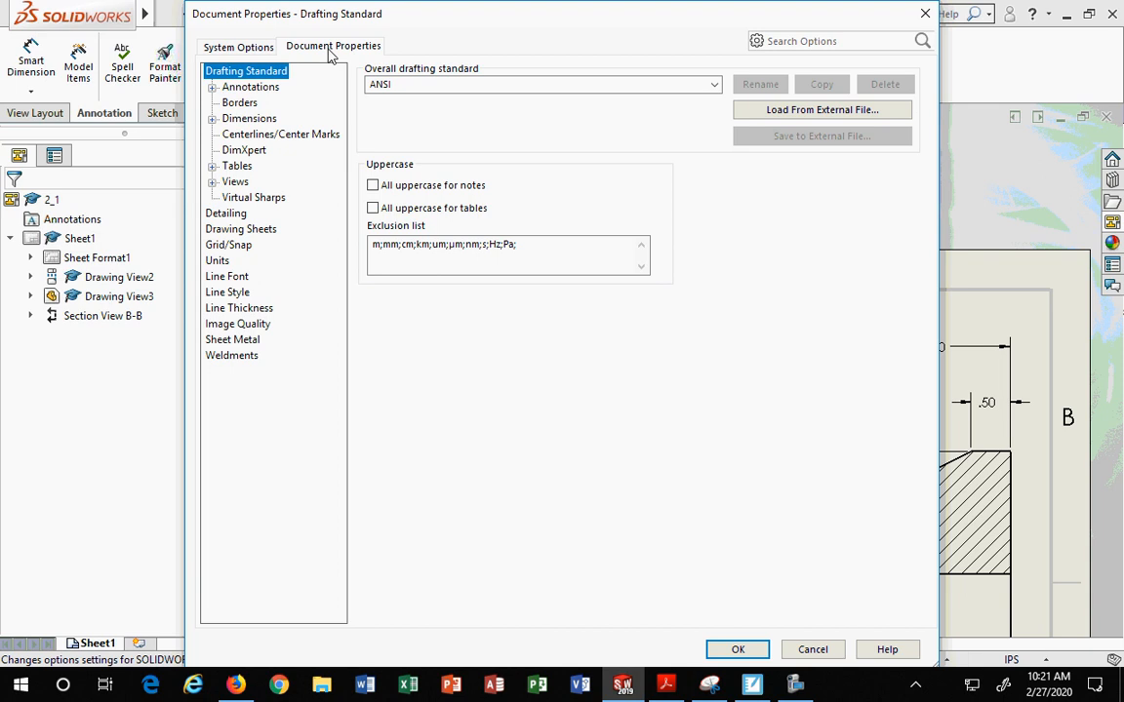
pyautogui.click(249, 90)
pyautogui.click(212, 88)
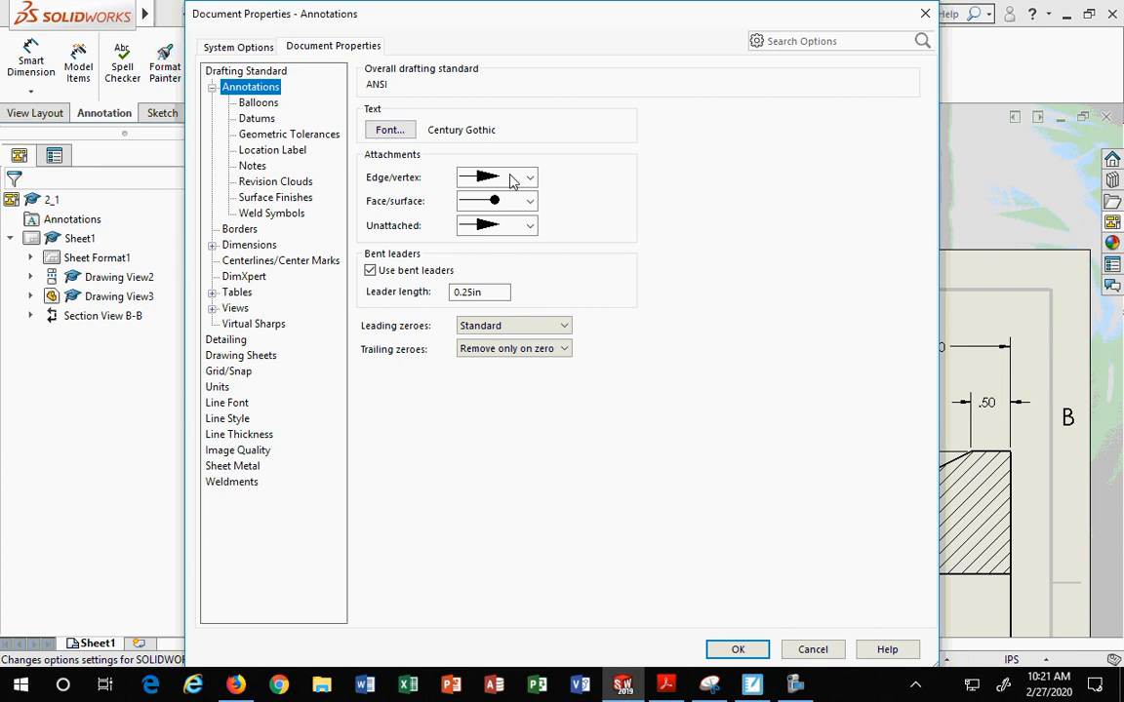
pyautogui.click(259, 103)
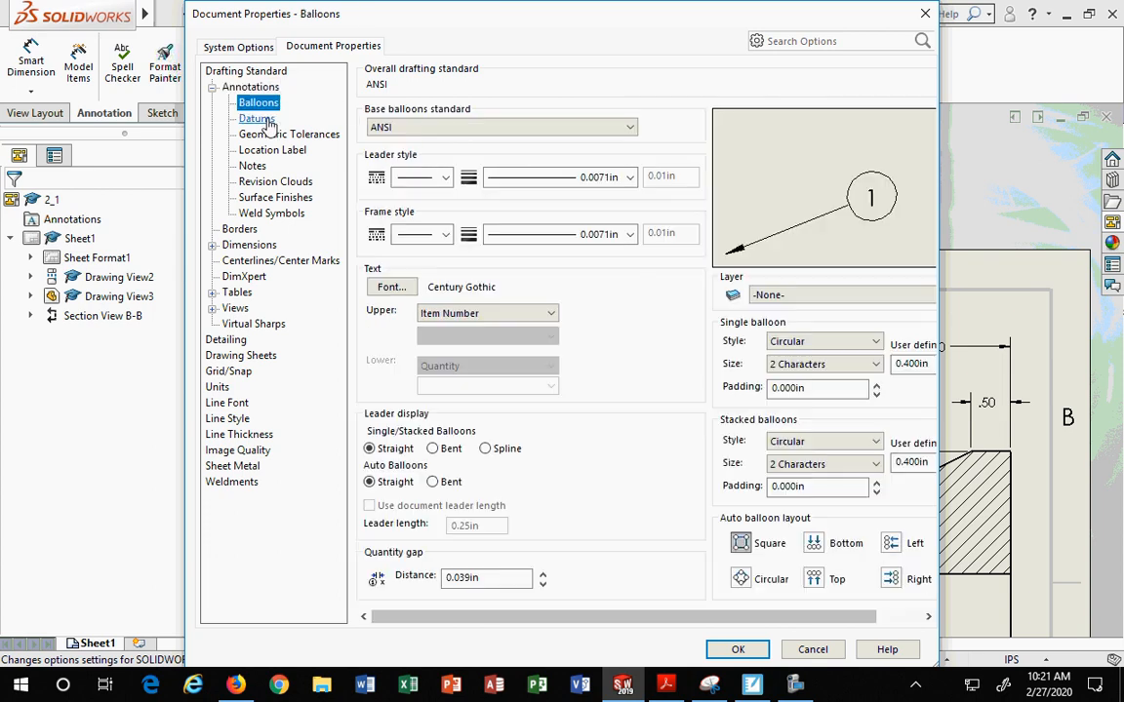
pyautogui.click(264, 119)
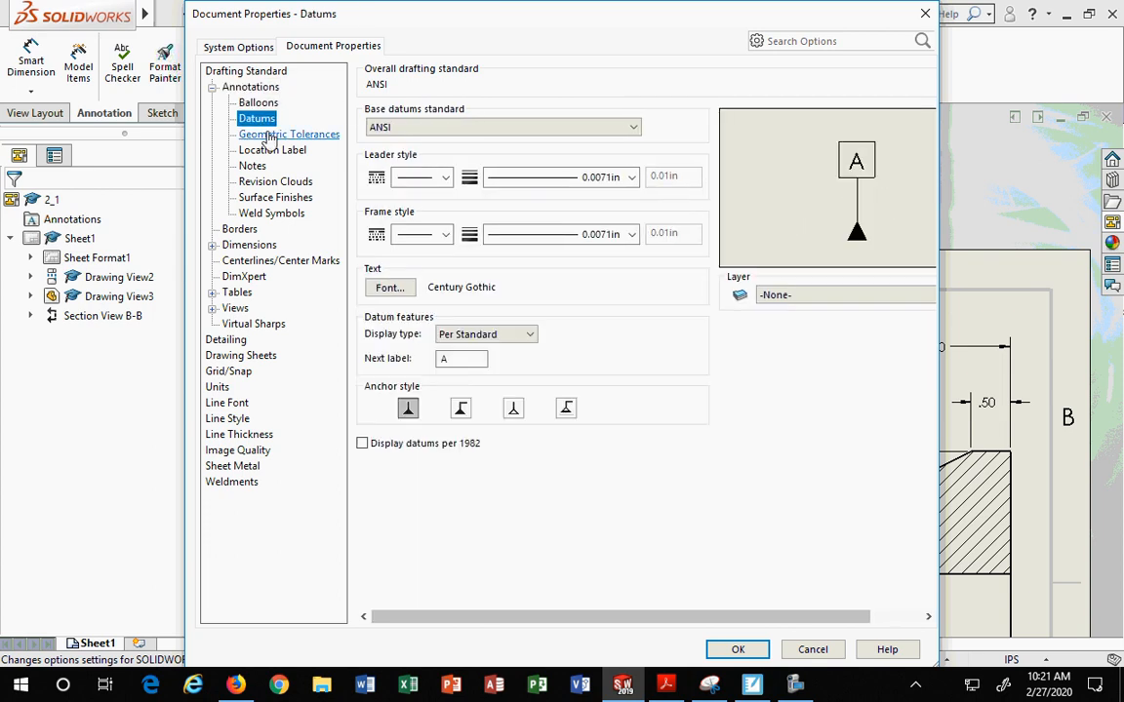
pyautogui.click(268, 136)
pyautogui.click(271, 150)
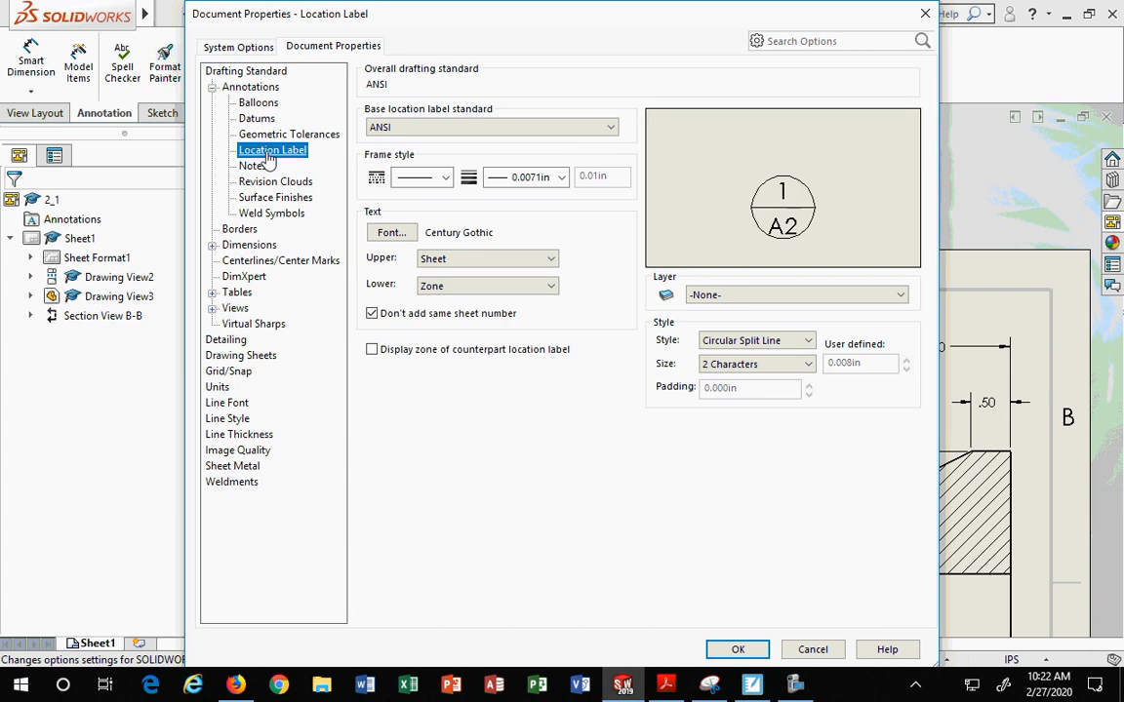
pyautogui.click(255, 166)
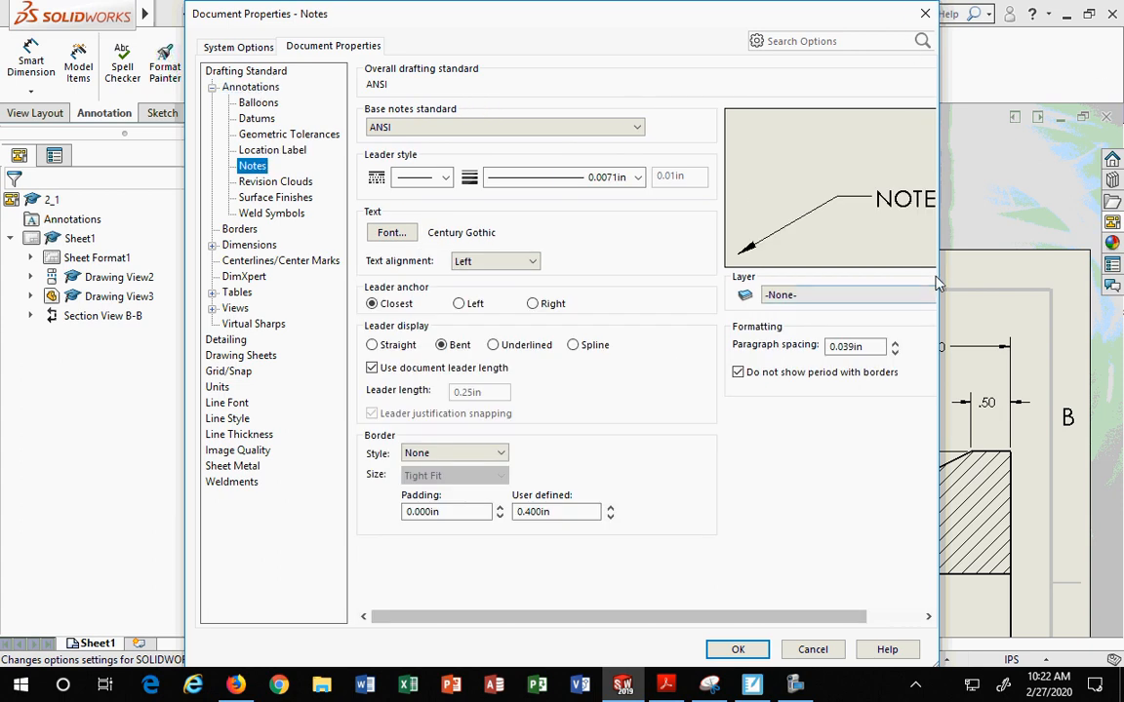
pyautogui.moveTo(943, 276); pyautogui.dragTo(1089, 276)
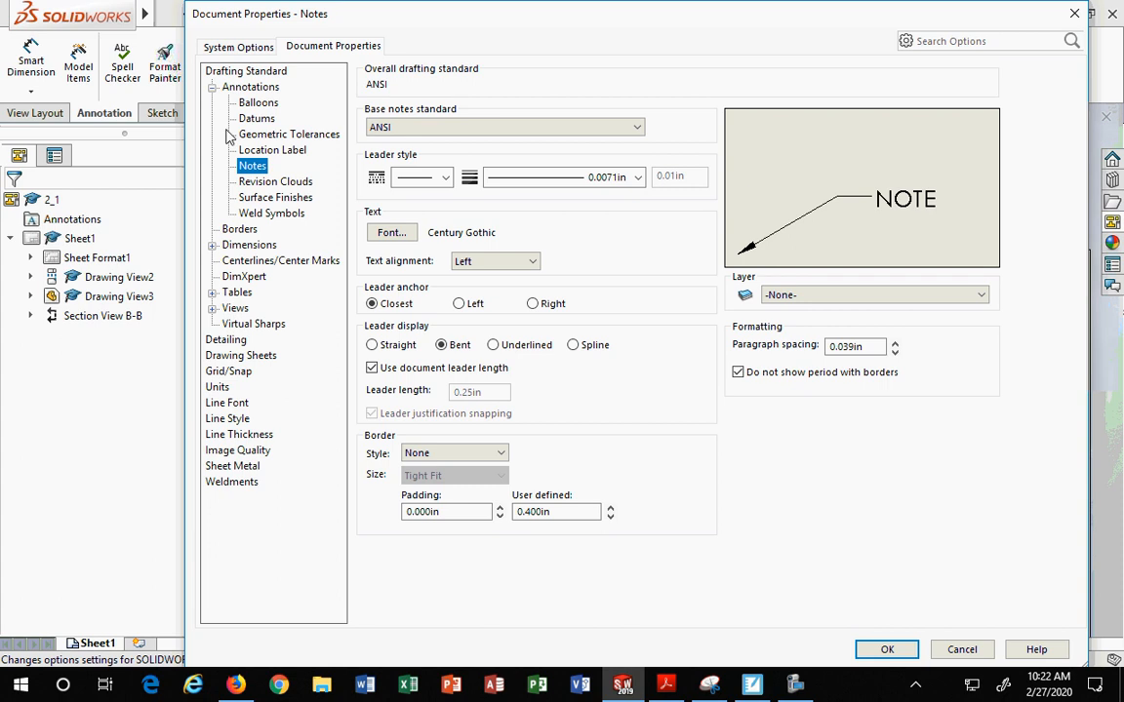
# Collapse the annotation categories and examine the border and dimension settings in the document properties.
pyautogui.click(211, 89)
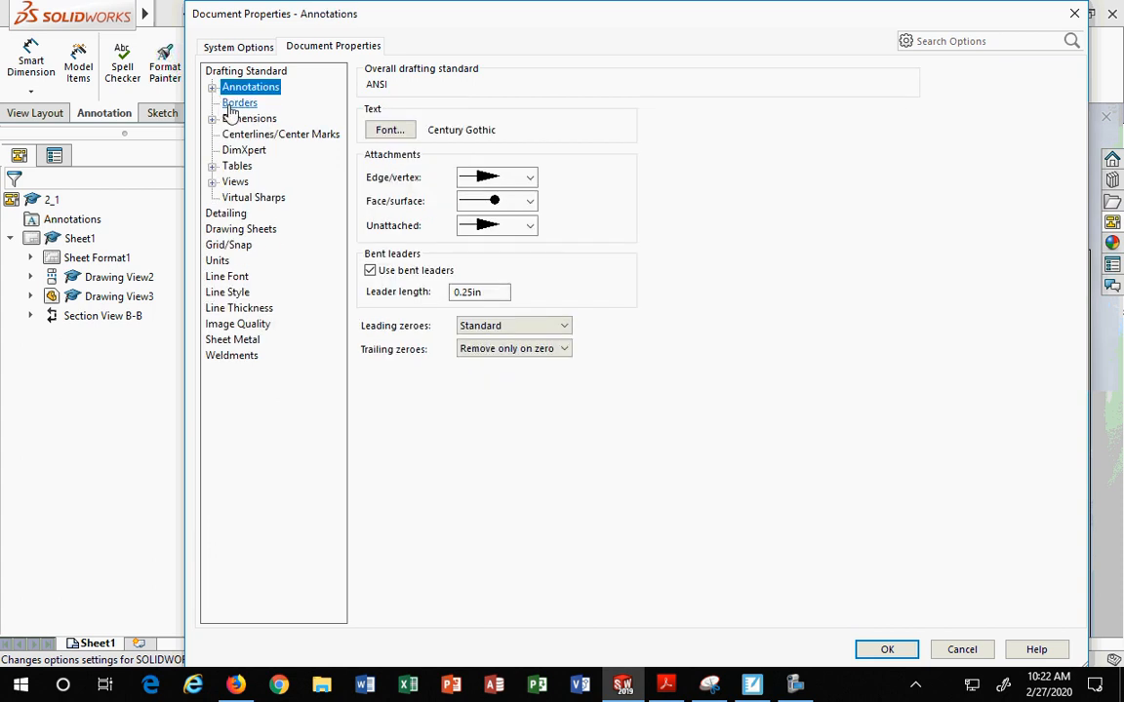
pyautogui.click(231, 102)
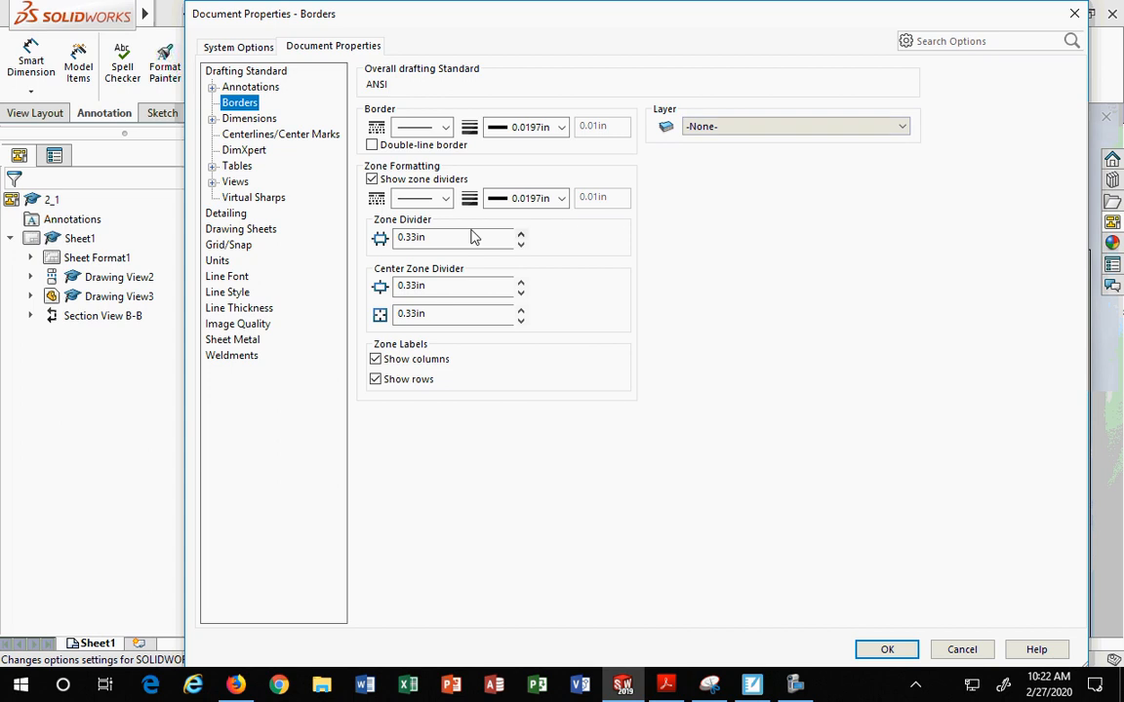
pyautogui.click(212, 119)
pyautogui.click(241, 122)
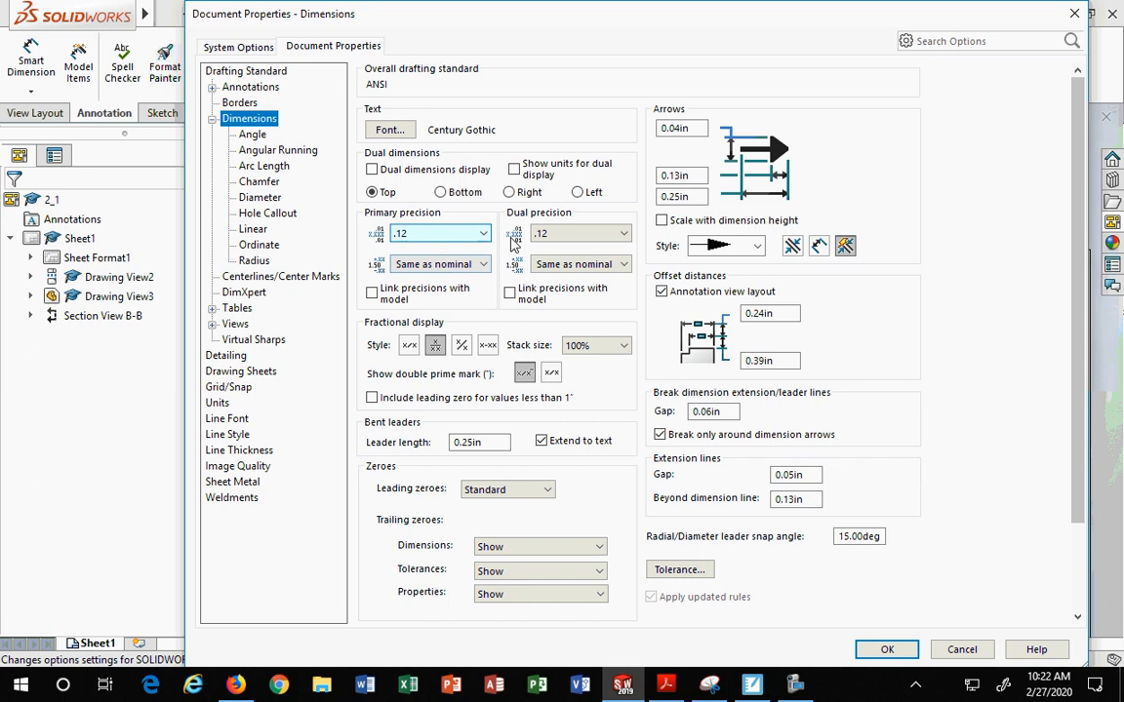
# Set both the primary and the dual dimension precision to three decimal places (.123).
pyautogui.click(429, 233)
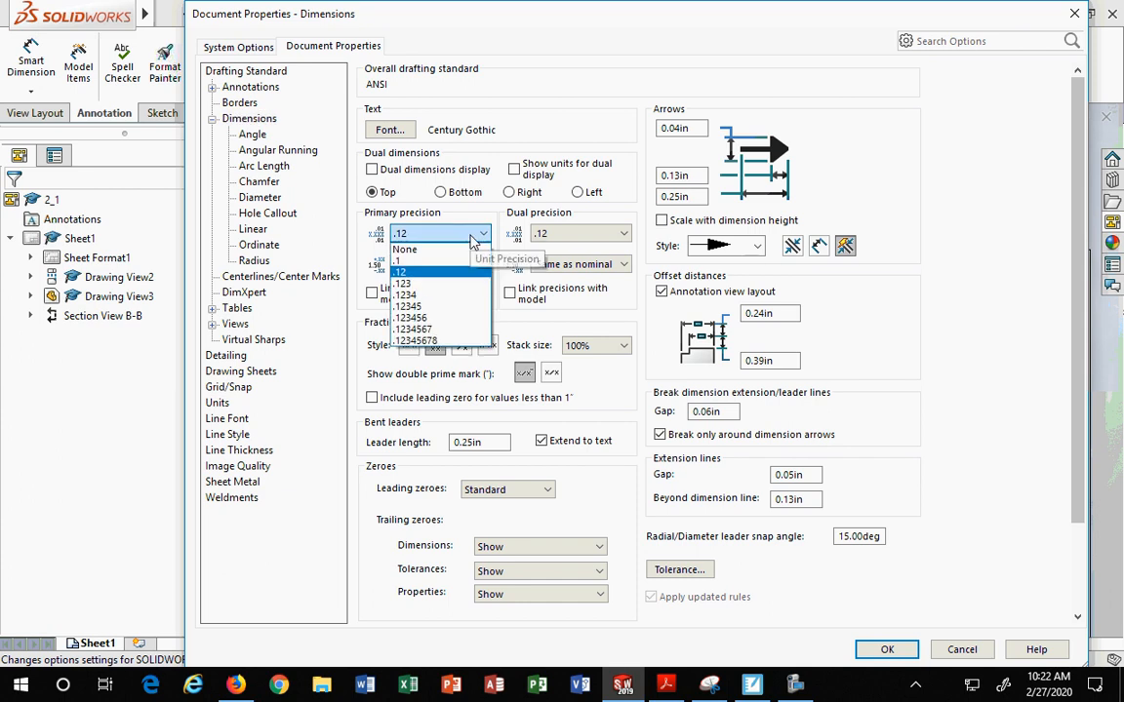
pyautogui.click(416, 284)
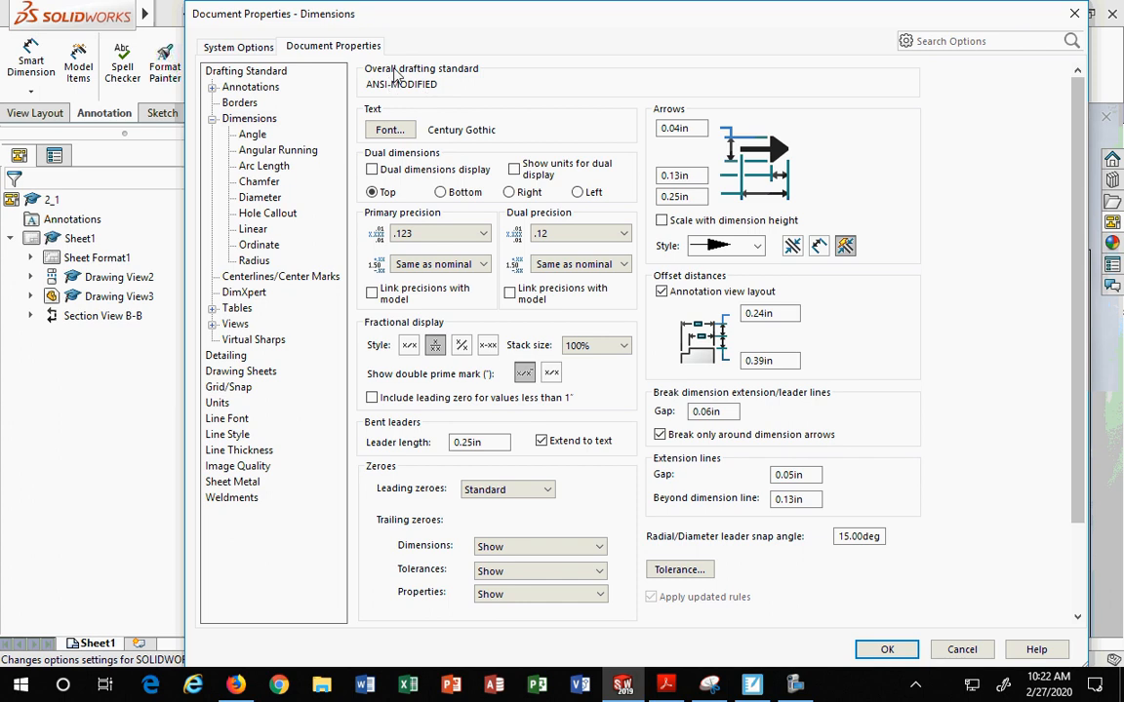
pyautogui.click(585, 234)
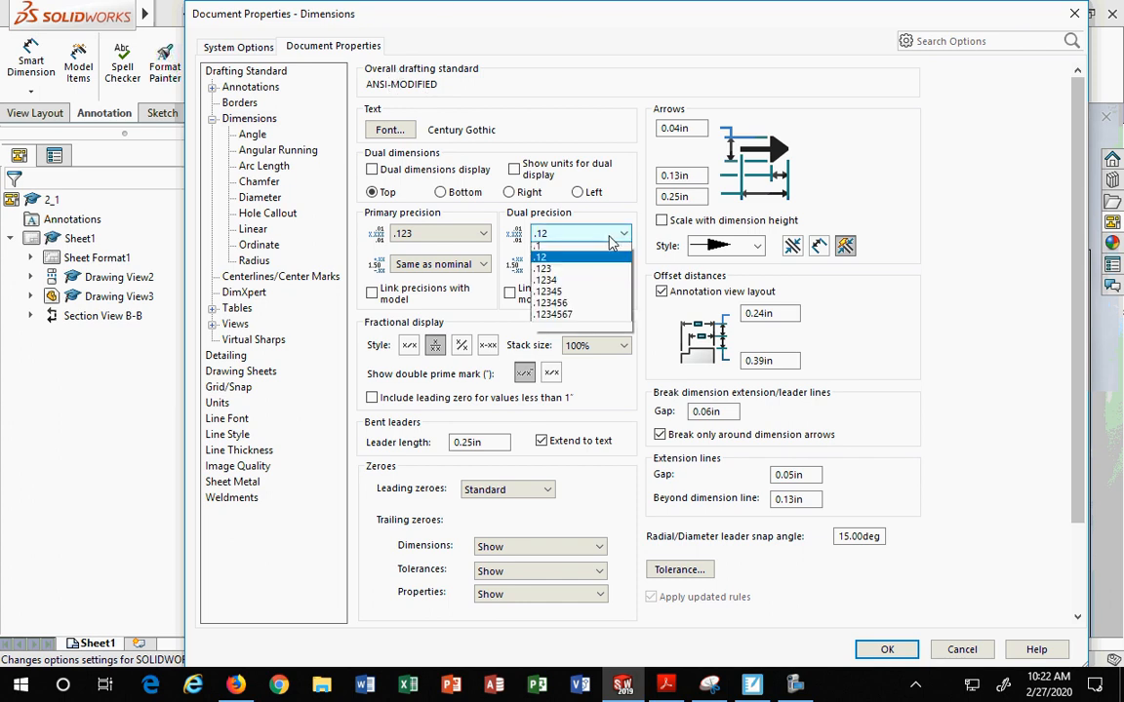
pyautogui.click(575, 283)
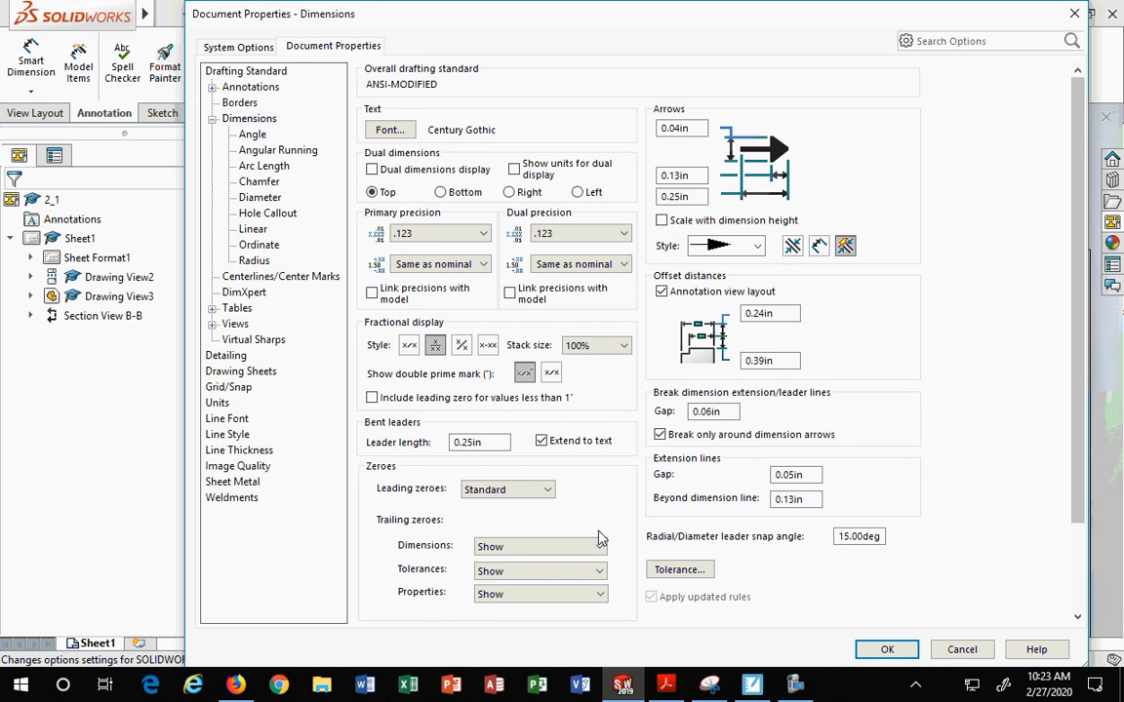
# Set the dimension arrowhead length to .125 in and the arrowhead height to .0625 in.
pyautogui.click(699, 126)
pyautogui.moveTo(703, 128); pyautogui.dragTo(581, 136)
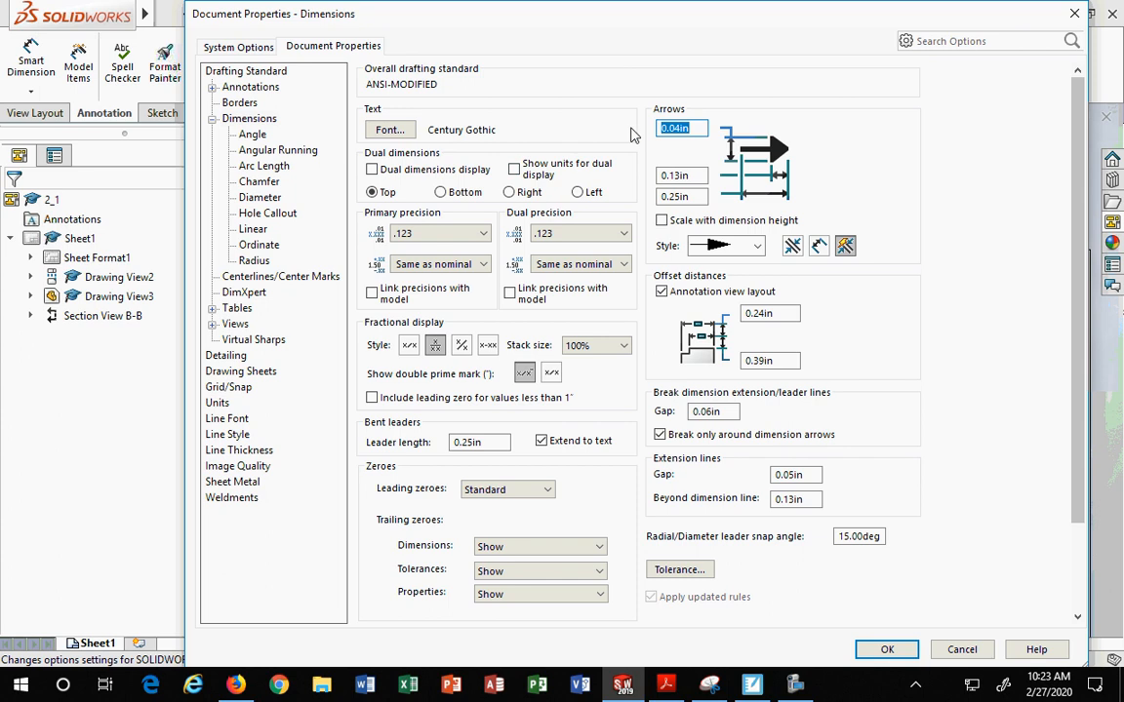
pyautogui.click(699, 175)
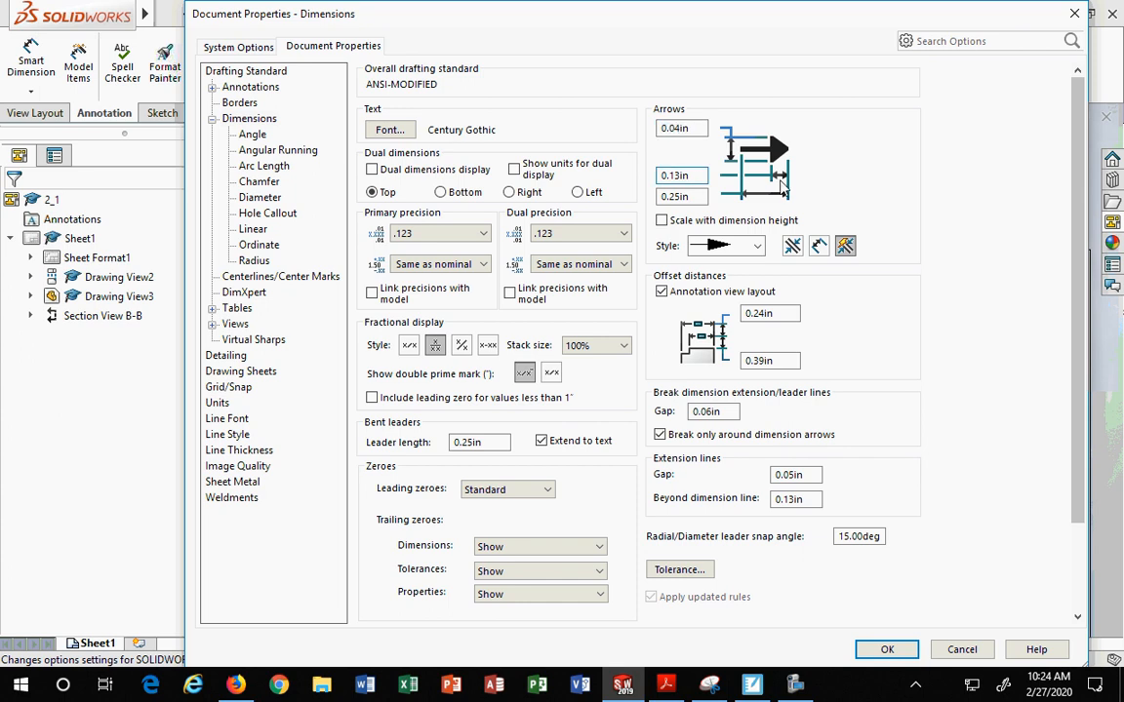
pyautogui.moveTo(691, 179); pyautogui.dragTo(574, 181)
pyautogui.write('.125')
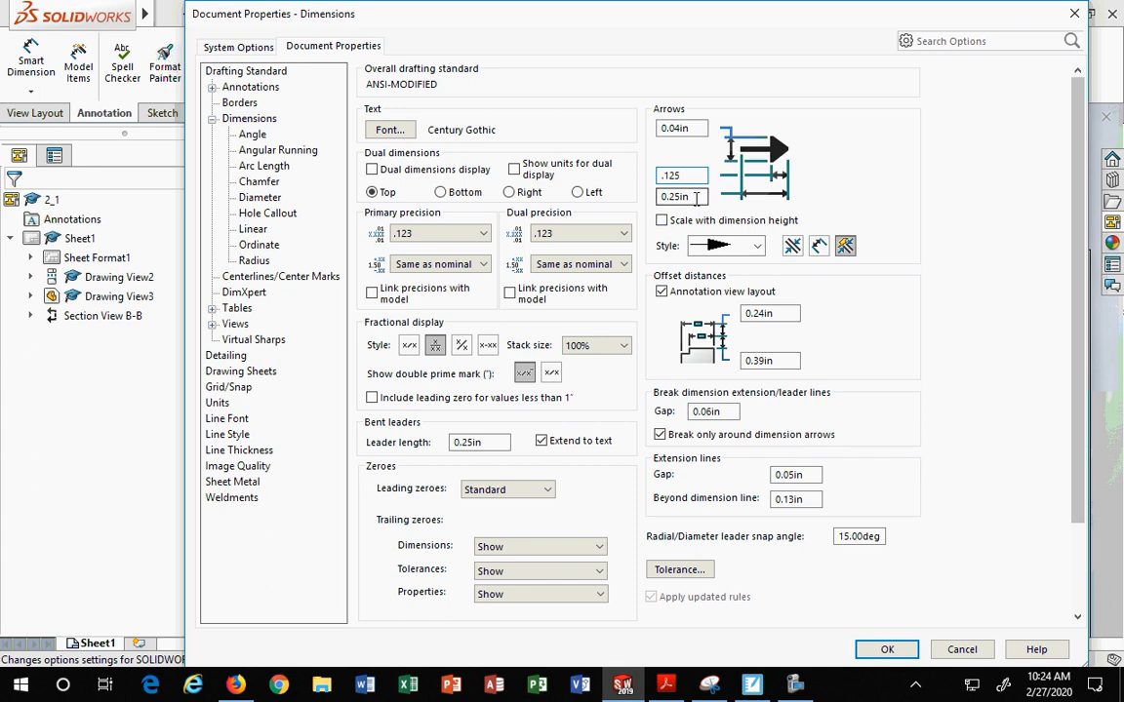
pyautogui.click(698, 128)
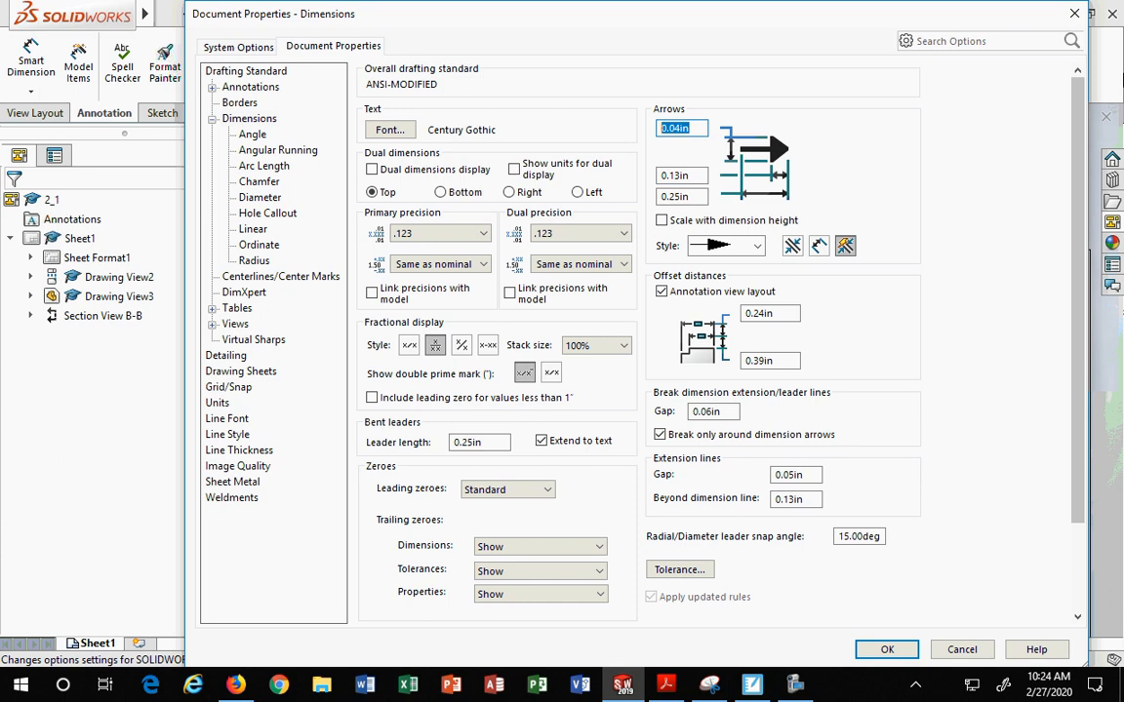
pyautogui.write('.0625')
# Change the dimension arrow style to the narrow open arrowhead.
pyautogui.click(760, 249)
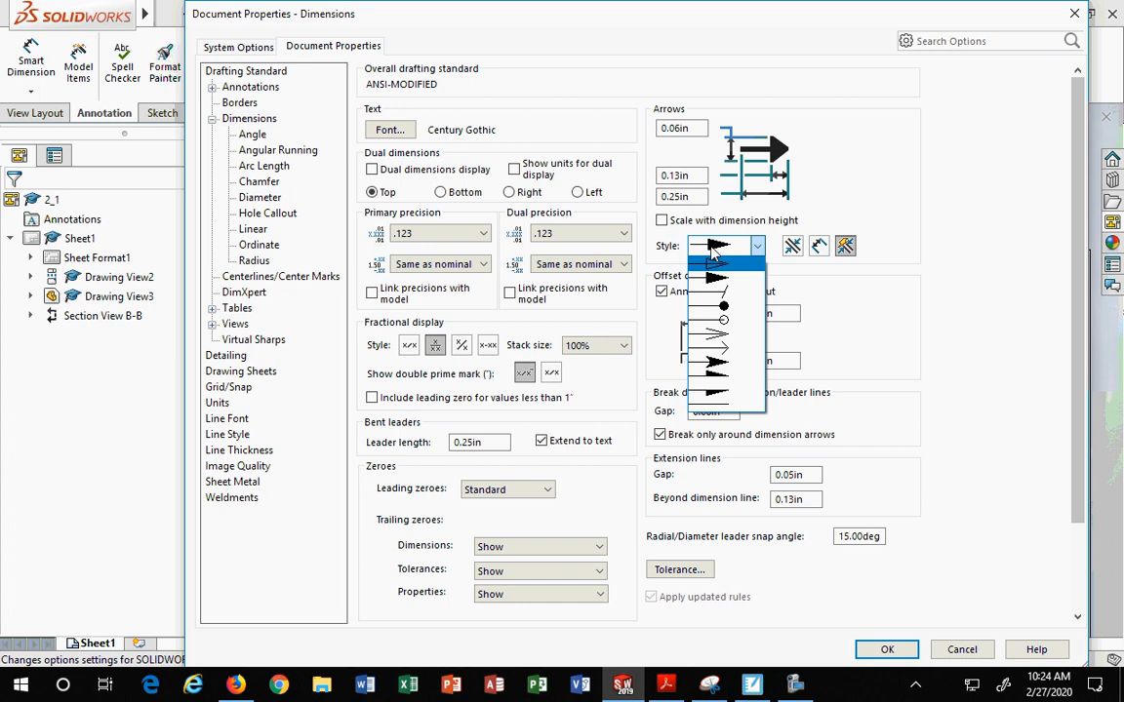
pyautogui.click(717, 338)
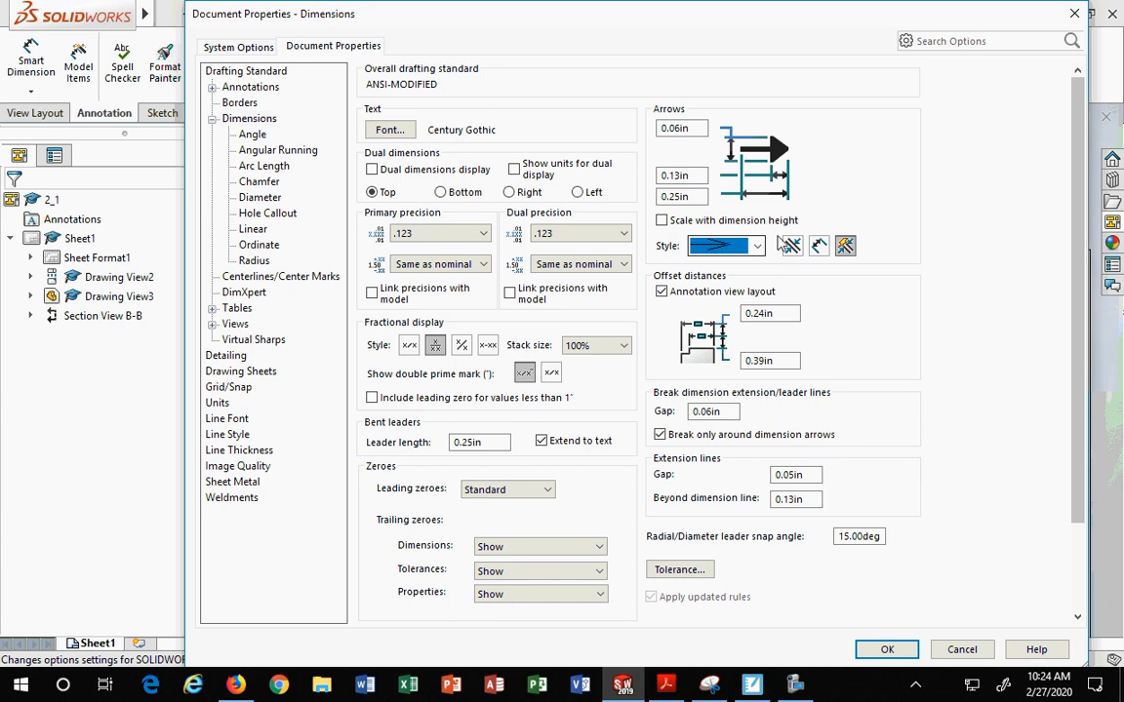
pyautogui.click(729, 248)
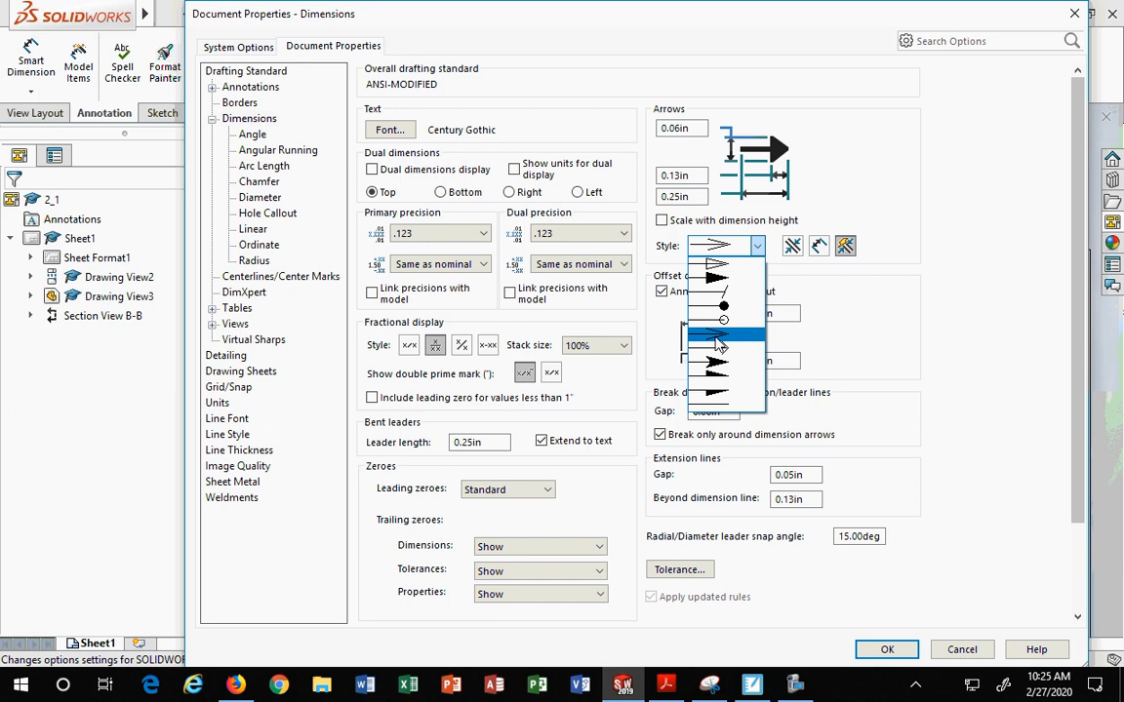
pyautogui.click(717, 337)
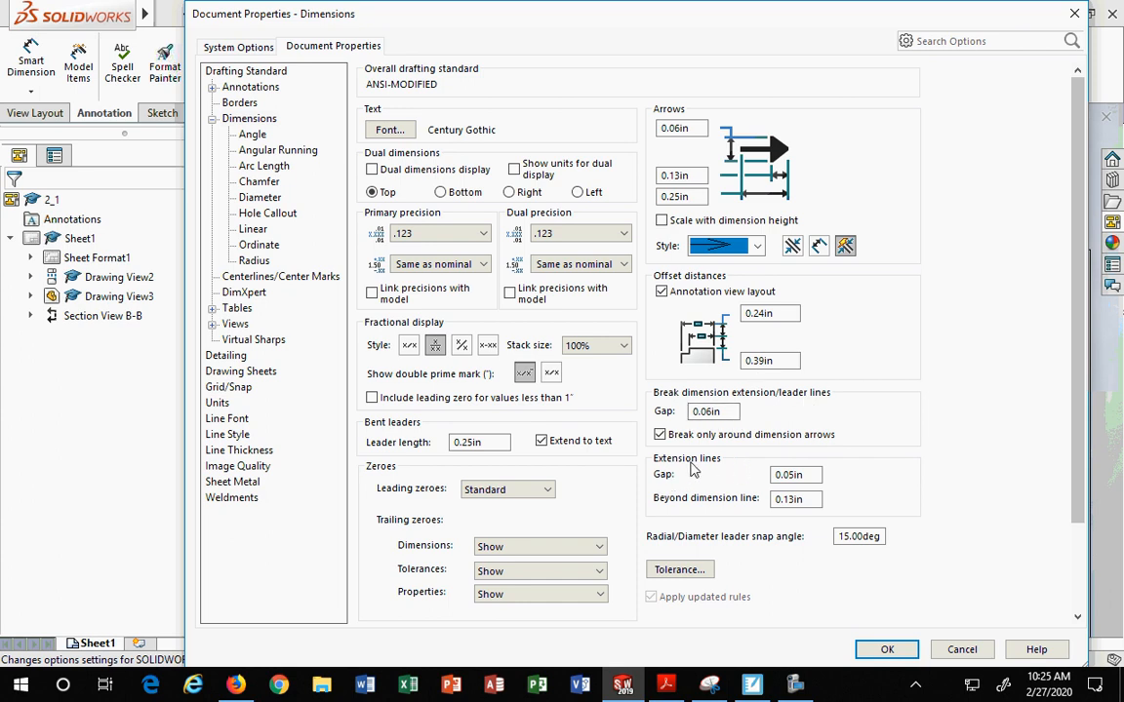
# Set the extension line gap to .125 in and the extension beyond the dimension line to .0625 in.
pyautogui.scroll(-3, 752, 468)
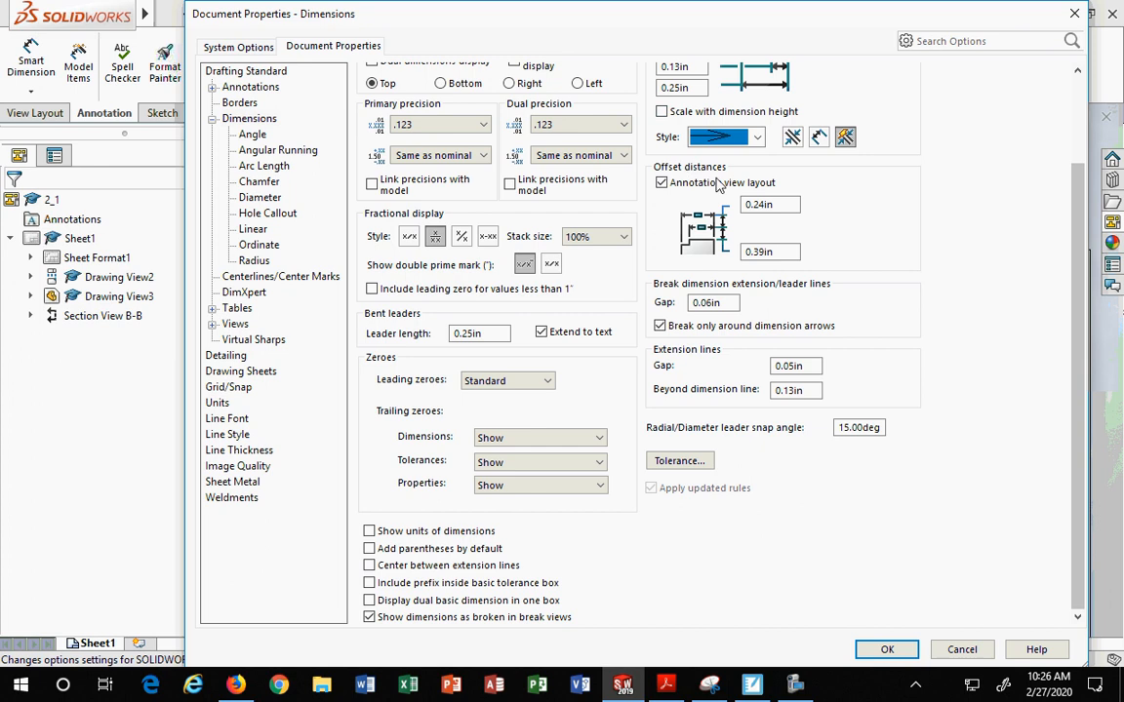
pyautogui.click(730, 303)
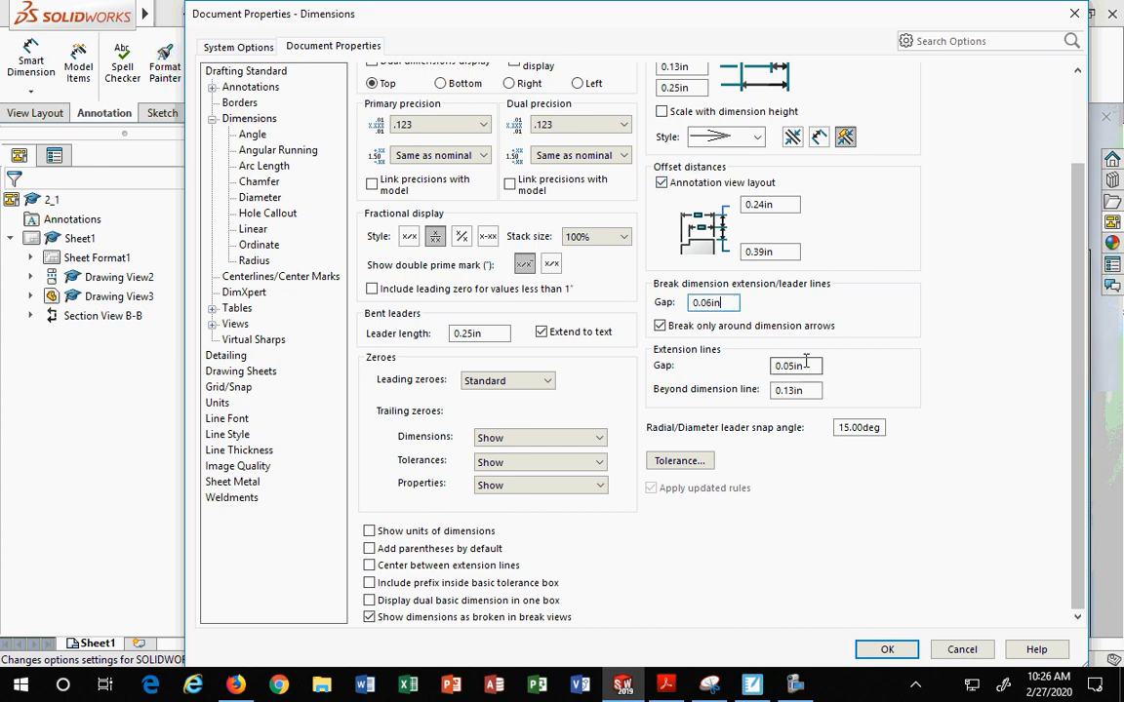
pyautogui.moveTo(815, 366); pyautogui.dragTo(712, 374)
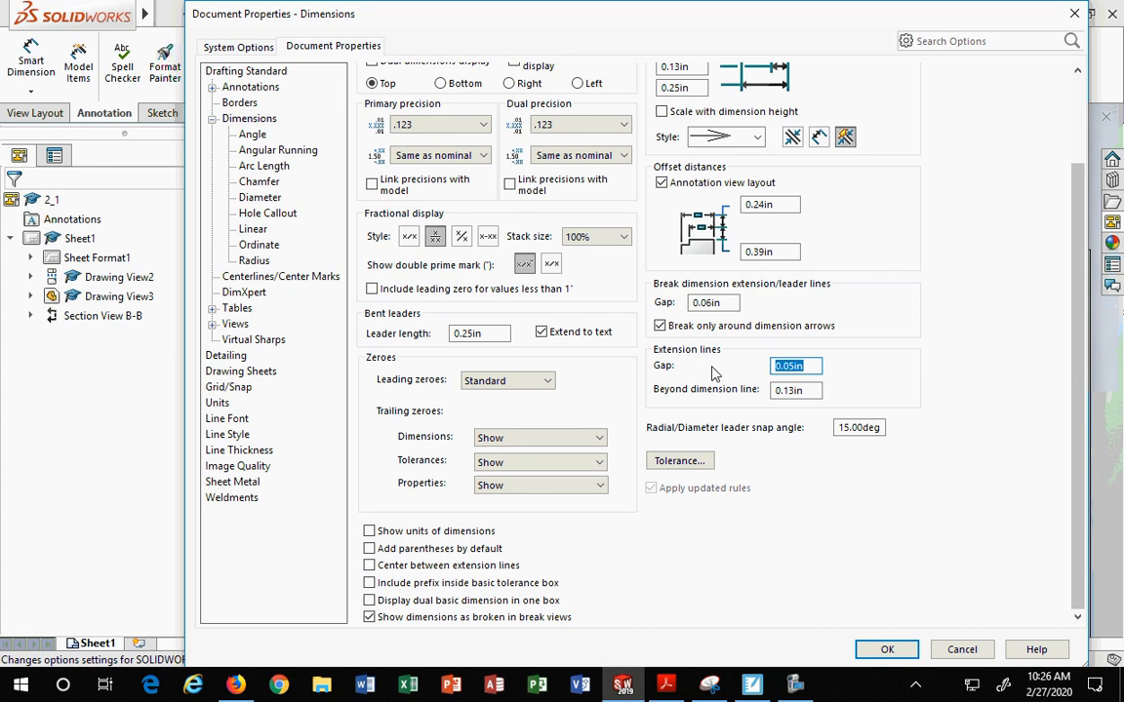
pyautogui.write('.125')
pyautogui.press('Tab')
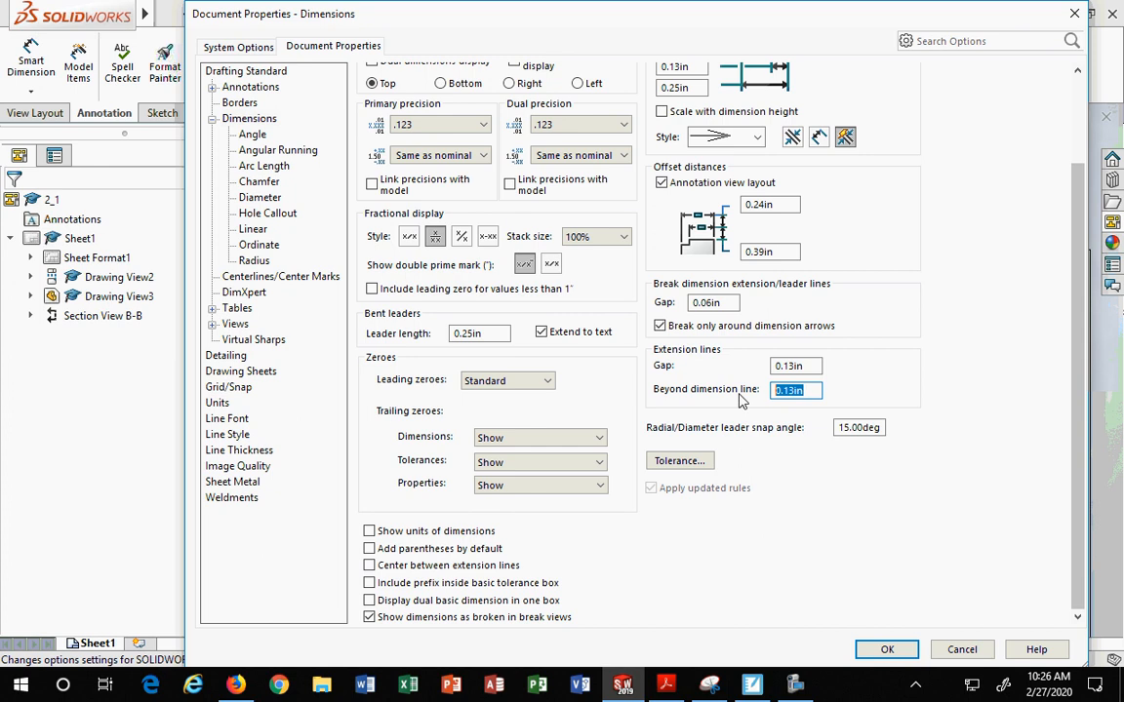
pyautogui.write('.0625')
# Set the offset distances to .5 in from the view and .375 in between dimensions, and apply the document properties.
pyautogui.scroll(2, 740, 396)
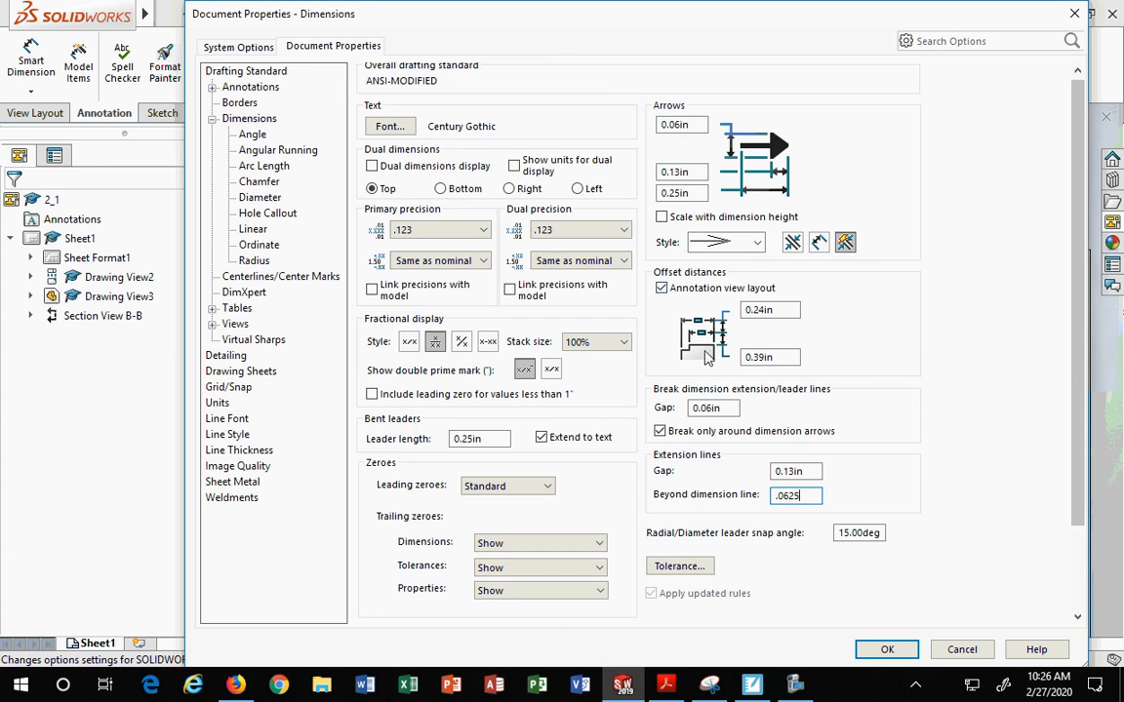
pyautogui.click(771, 311)
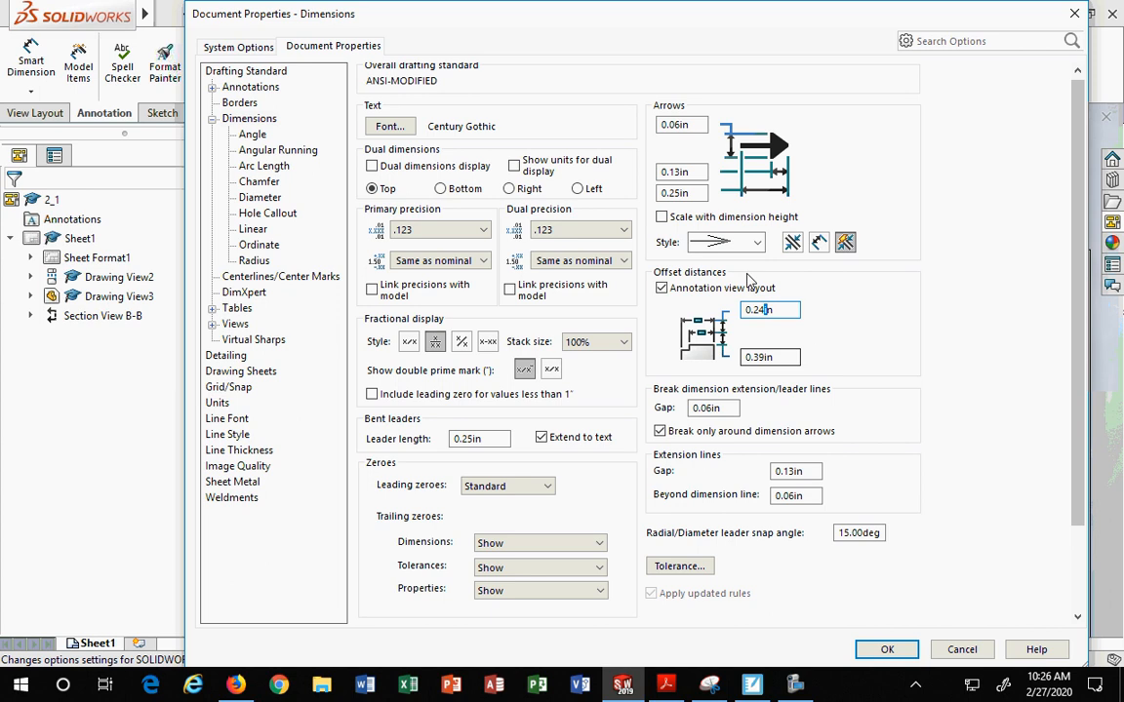
pyautogui.press('Tab')
pyautogui.write('.5')
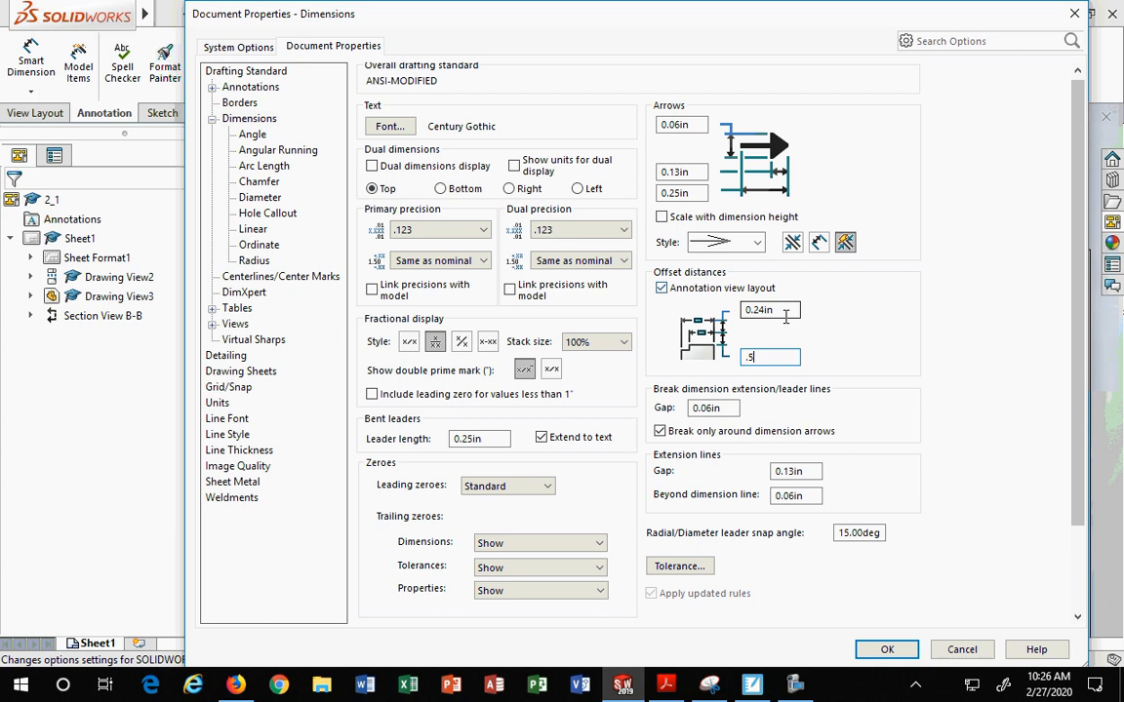
pyautogui.hotkey('shift', 'Tab')
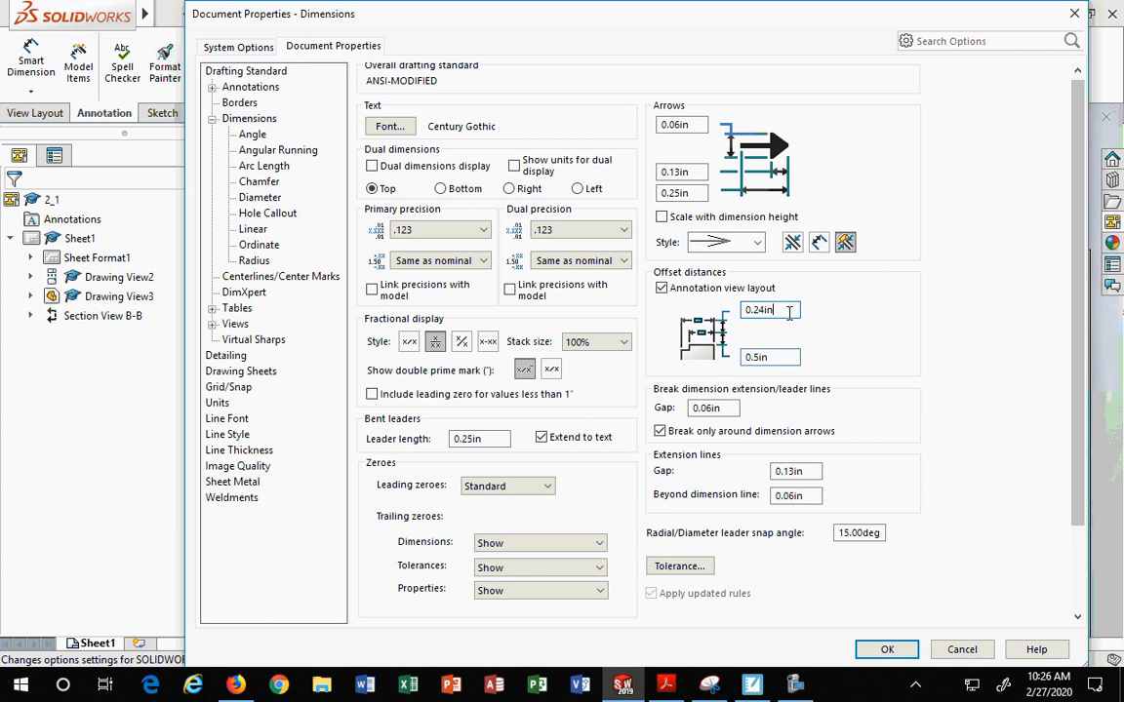
pyautogui.write('.375')
pyautogui.moveTo(788, 312); pyautogui.dragTo(741, 315)
pyautogui.press('Tab')
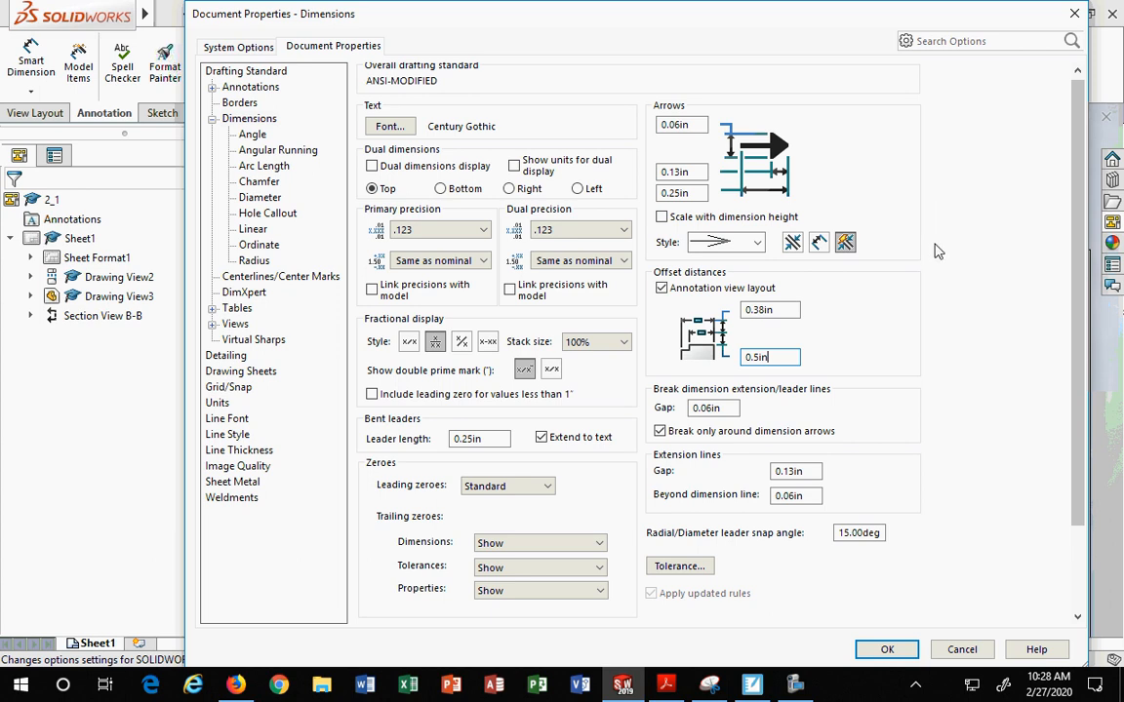
pyautogui.click(887, 651)
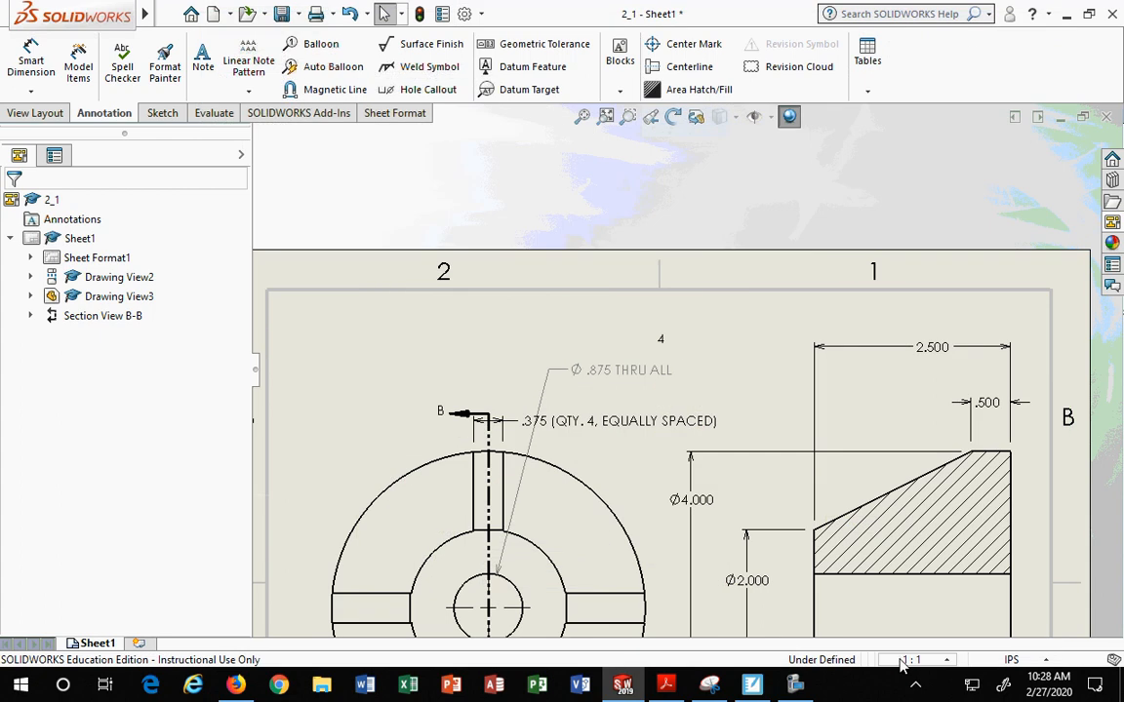
# Move the .500 and 2.500 length dimensions closer to the top of section view B-B and inspect their spacing.
pyautogui.scroll(-1, 848, 524)
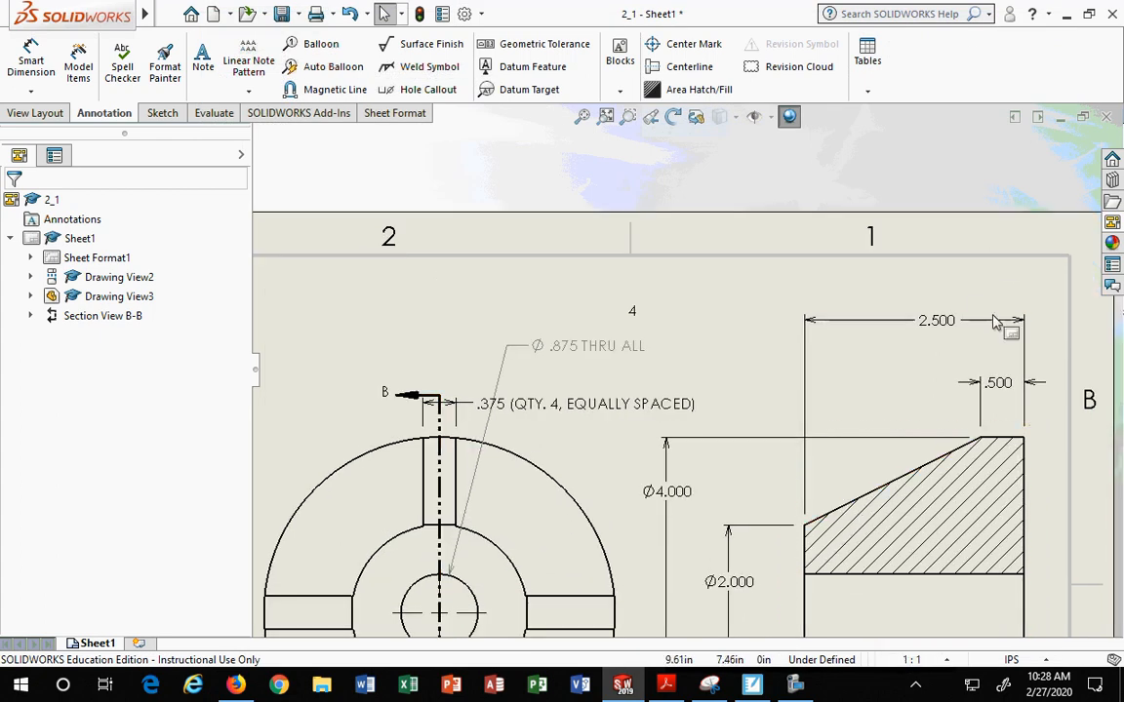
pyautogui.moveTo(997, 384)
pyautogui.mouseDown()
pyautogui.moveTo(1021, 322)
pyautogui.moveTo(1003, 372)
pyautogui.moveTo(1005, 361)
pyautogui.moveTo(1021, 394)
pyautogui.moveTo(1031, 353)
pyautogui.moveTo(1010, 446)
pyautogui.moveTo(1023, 371)
pyautogui.moveTo(1011, 408)
pyautogui.moveTo(1020, 442)
pyautogui.moveTo(1028, 394)
pyautogui.moveTo(1015, 427)
pyautogui.moveTo(1023, 439)
pyautogui.moveTo(1016, 408)
pyautogui.mouseUp()
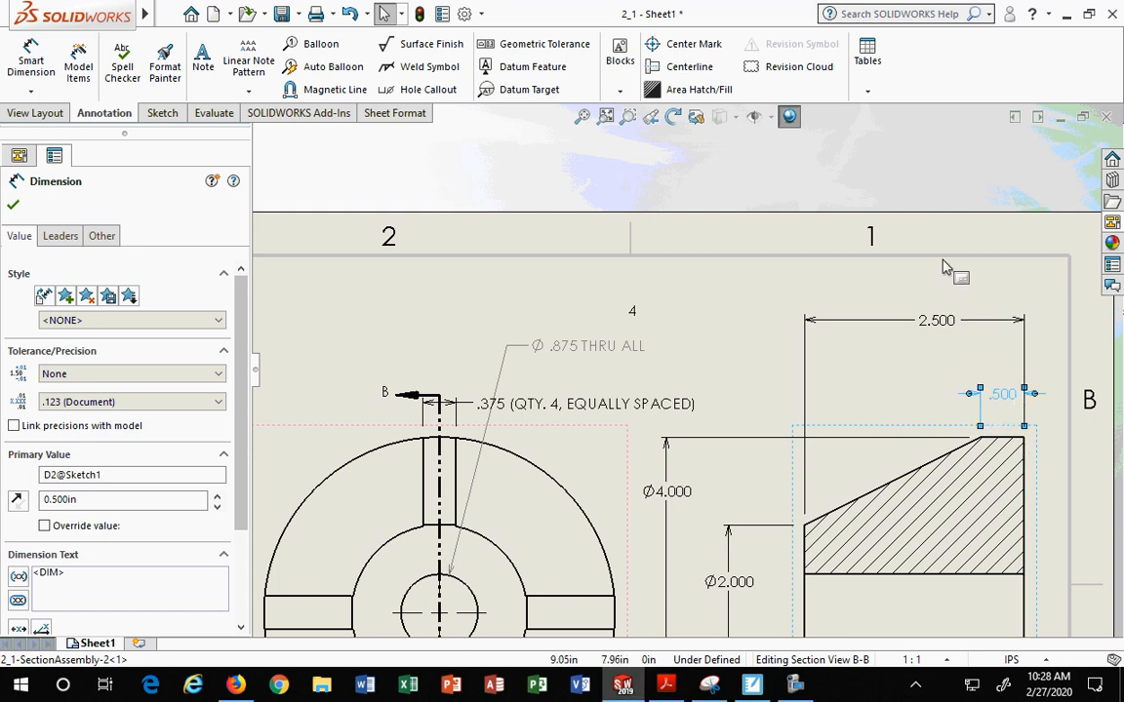
pyautogui.moveTo(947, 325)
pyautogui.mouseDown()
pyautogui.moveTo(940, 388)
pyautogui.moveTo(944, 362)
pyautogui.mouseUp()
pyautogui.scroll(3, 908, 374)
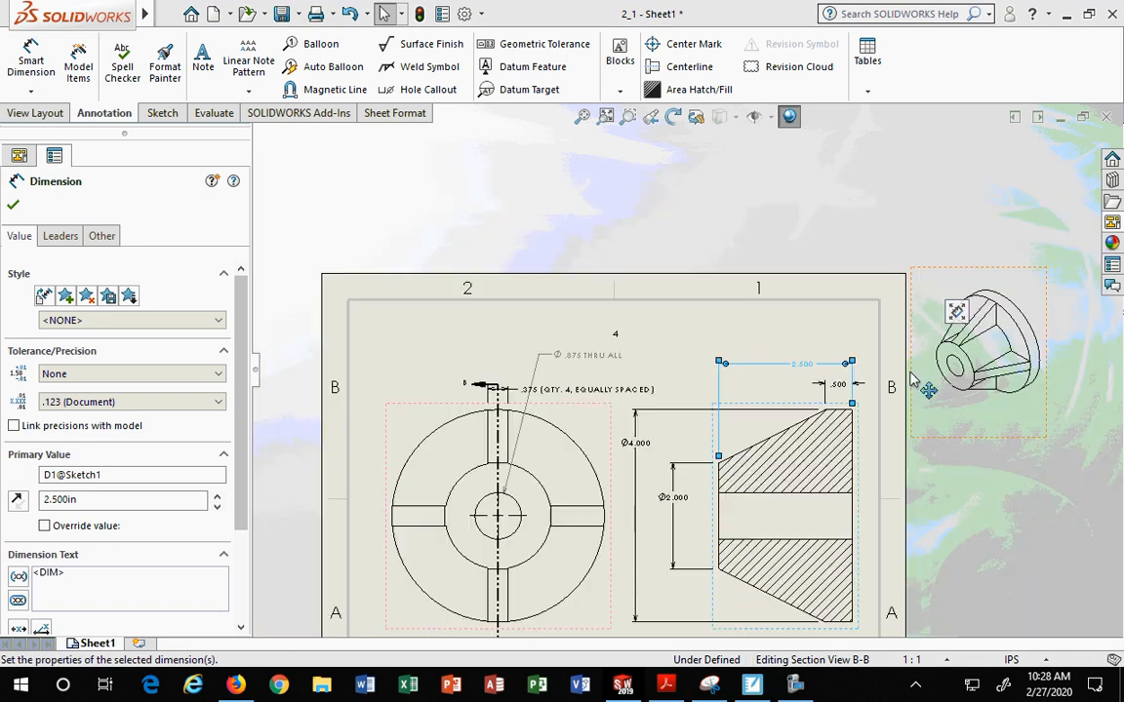
pyautogui.scroll(-5, 913, 378)
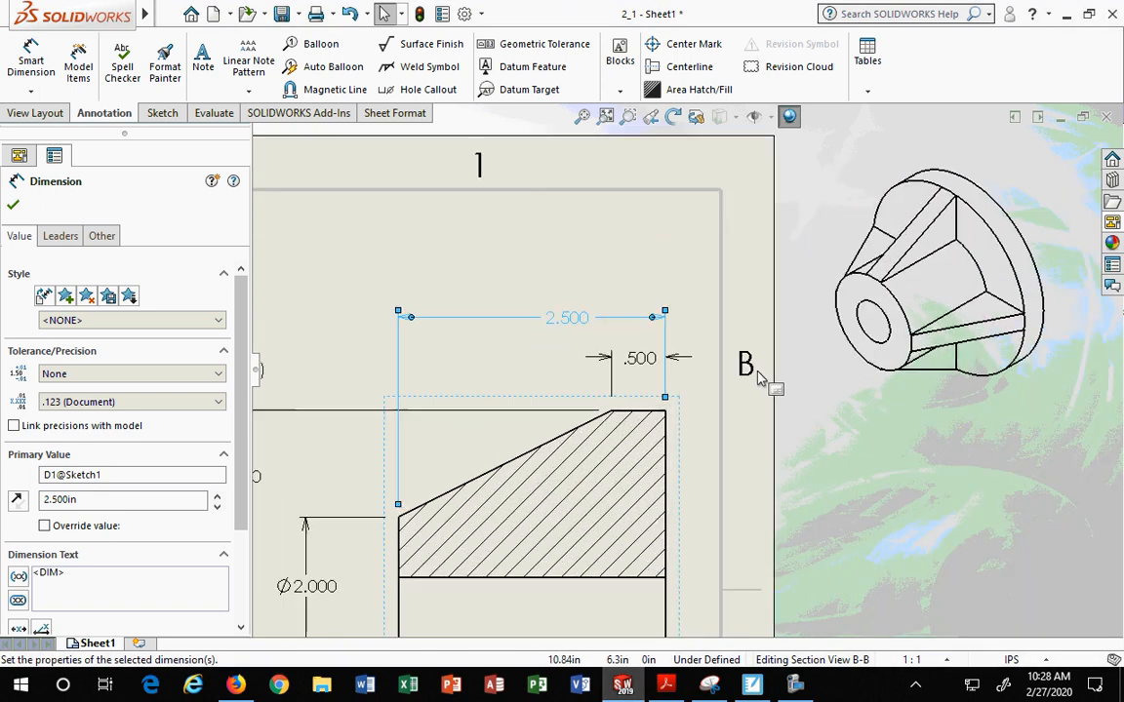
pyautogui.scroll(-1, 760, 379)
pyautogui.click(748, 321)
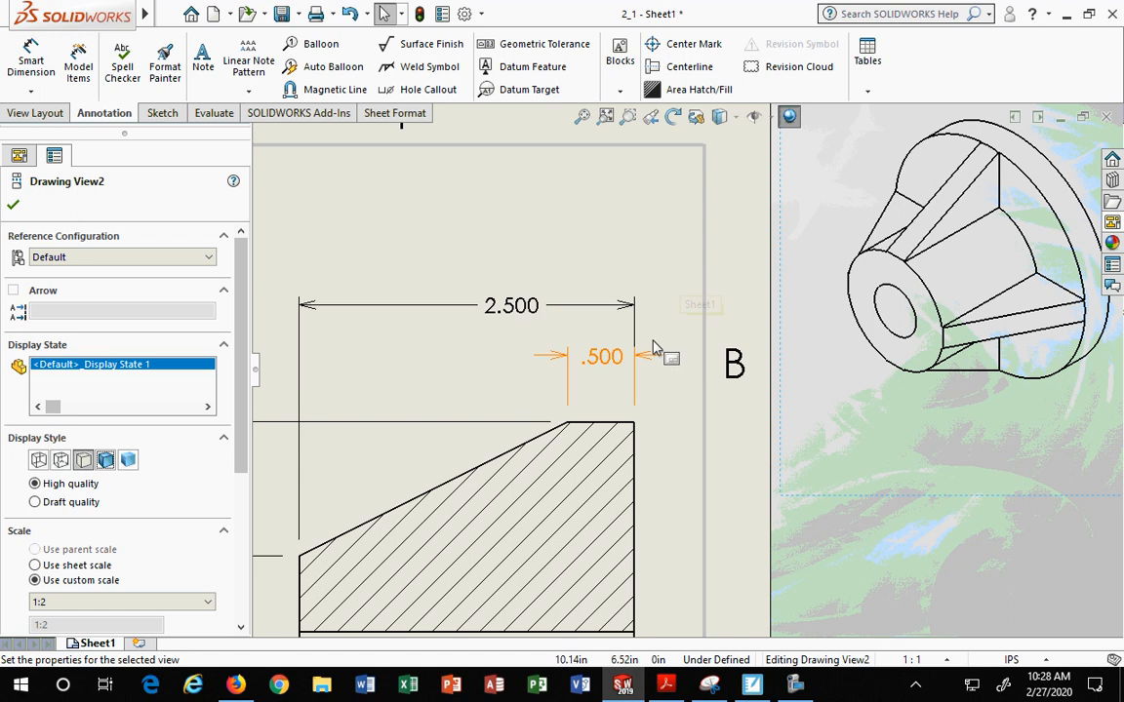
pyautogui.scroll(-2, 632, 367)
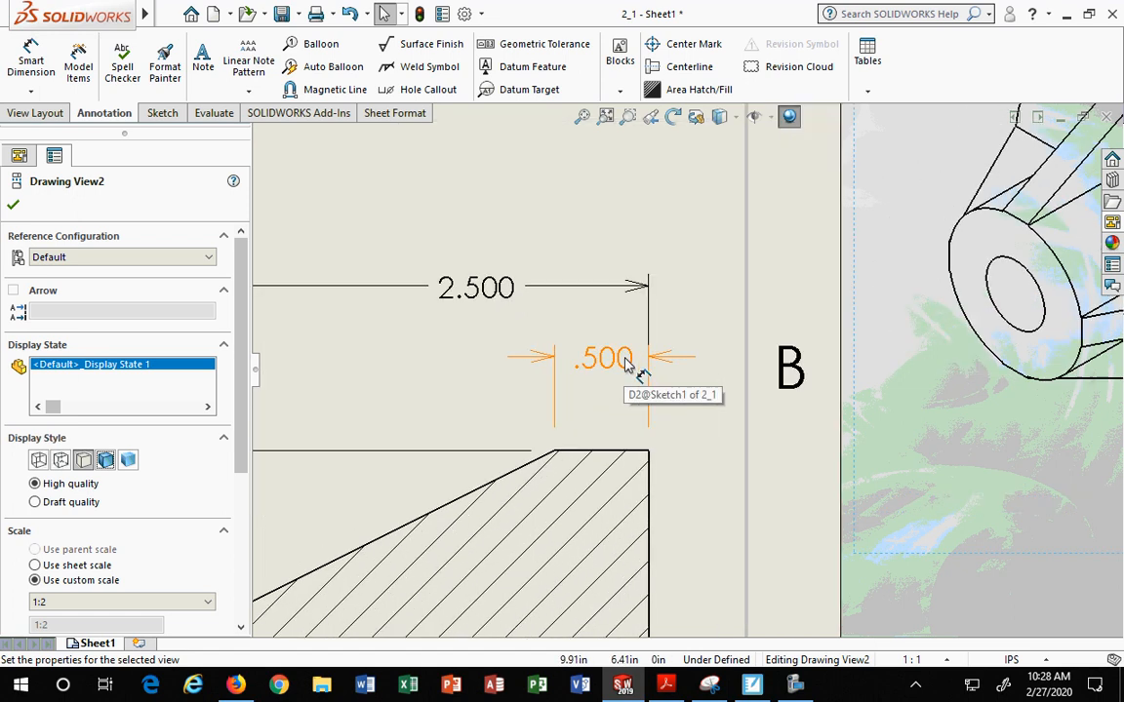
pyautogui.scroll(6, 625, 365)
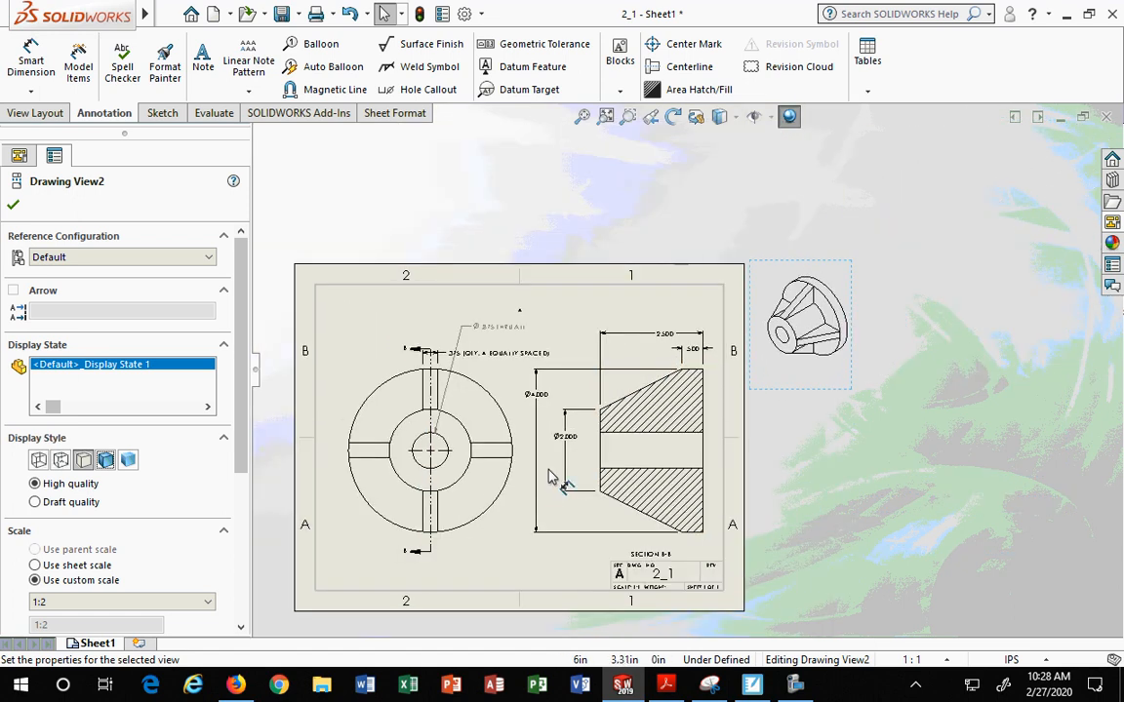
# Move the Ø2.000 dimension slightly away from section view B-B and bring the Ø4.000 dimension in beside it.
pyautogui.scroll(-3, 551, 478)
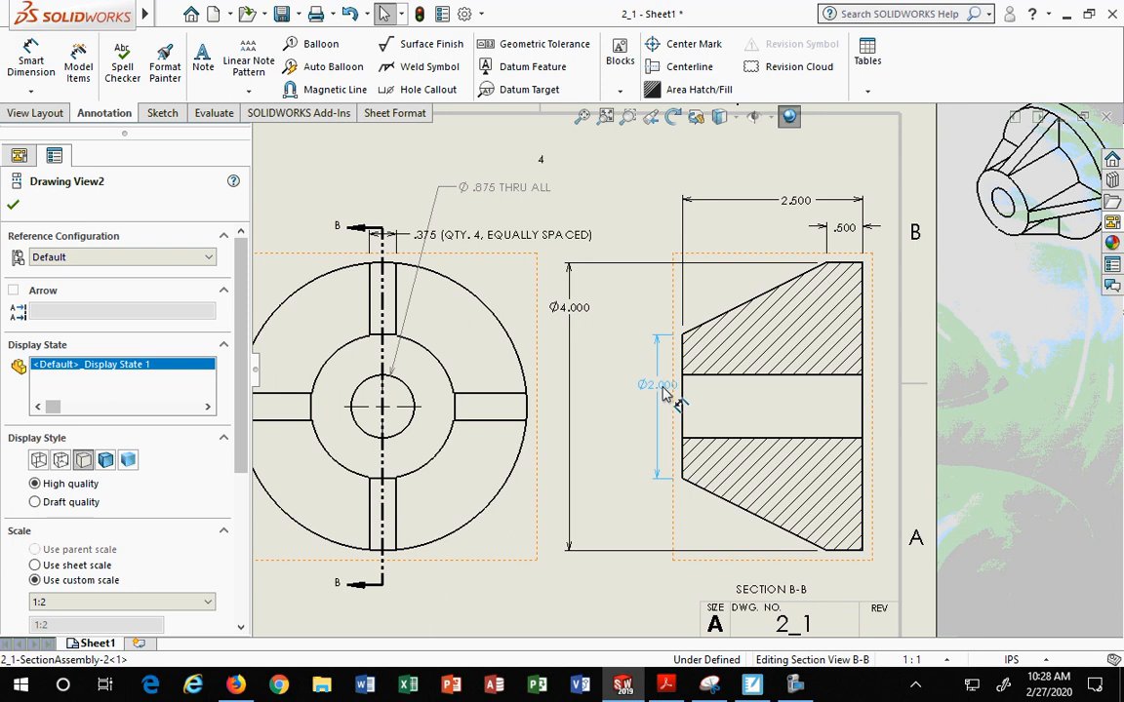
pyautogui.moveTo(664, 390)
pyautogui.mouseDown()
pyautogui.moveTo(683, 395)
pyautogui.moveTo(657, 388)
pyautogui.mouseUp()
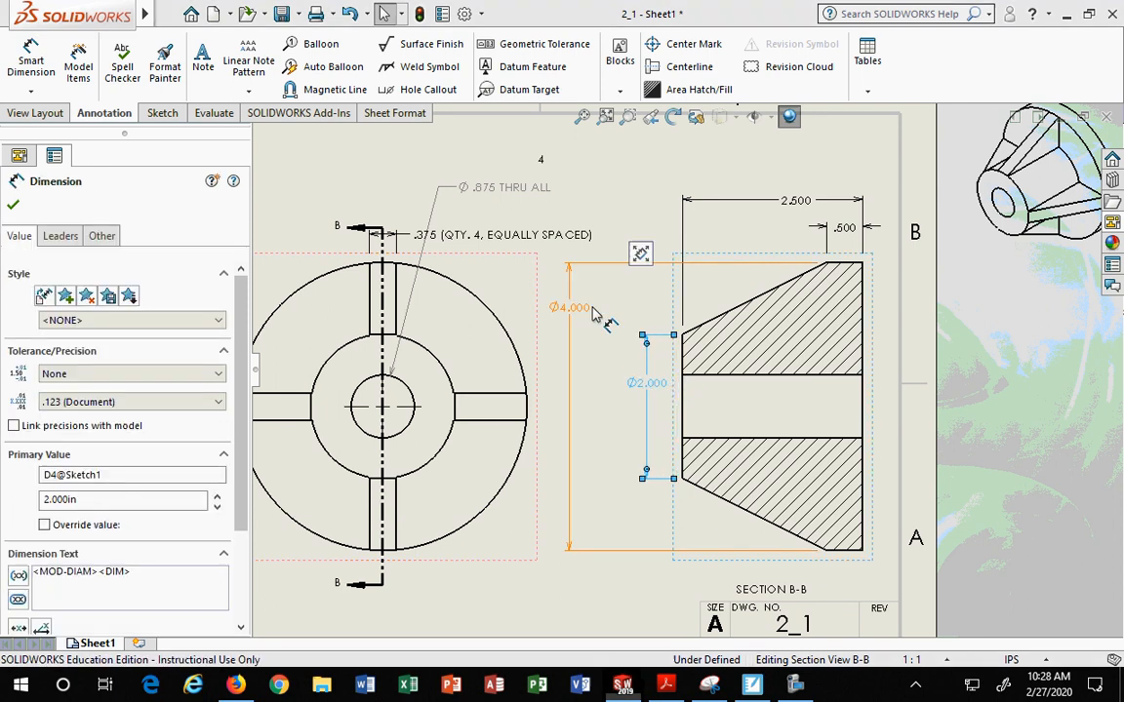
pyautogui.moveTo(596, 314); pyautogui.dragTo(625, 325)
pyautogui.click(1009, 495)
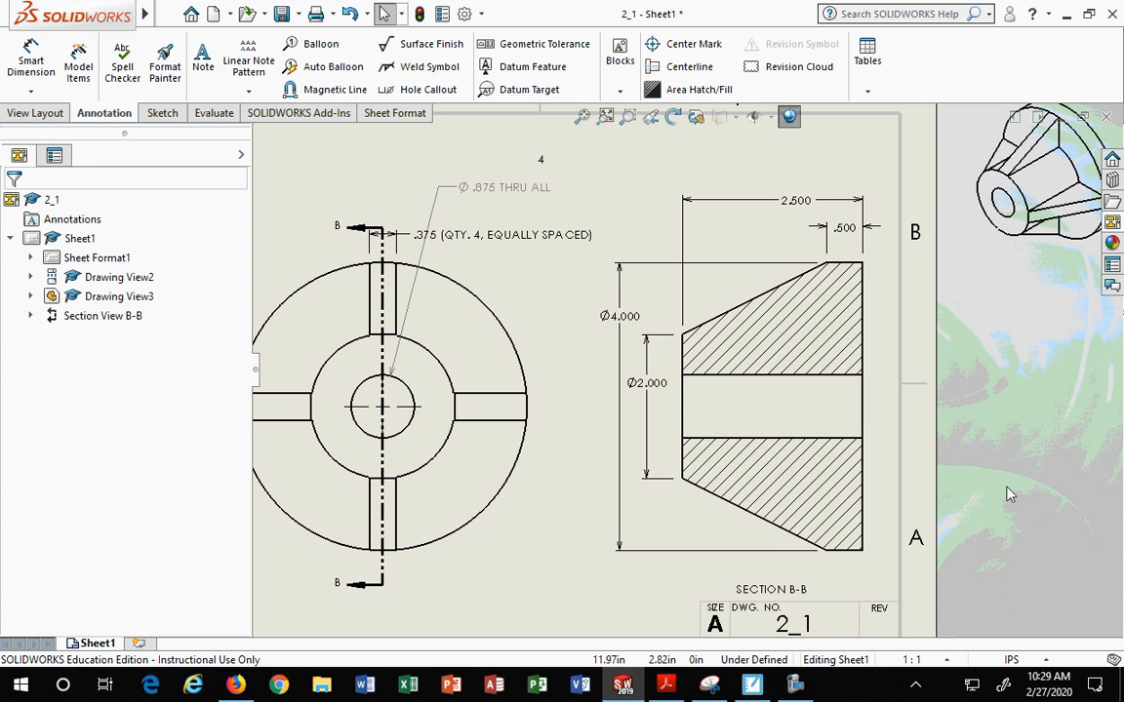
# Move the Ø.875 hole callout below the circular view and the .375 slot dimension slightly farther above it.
pyautogui.scroll(2, 575, 427)
pyautogui.moveTo(549, 245); pyautogui.dragTo(588, 508)
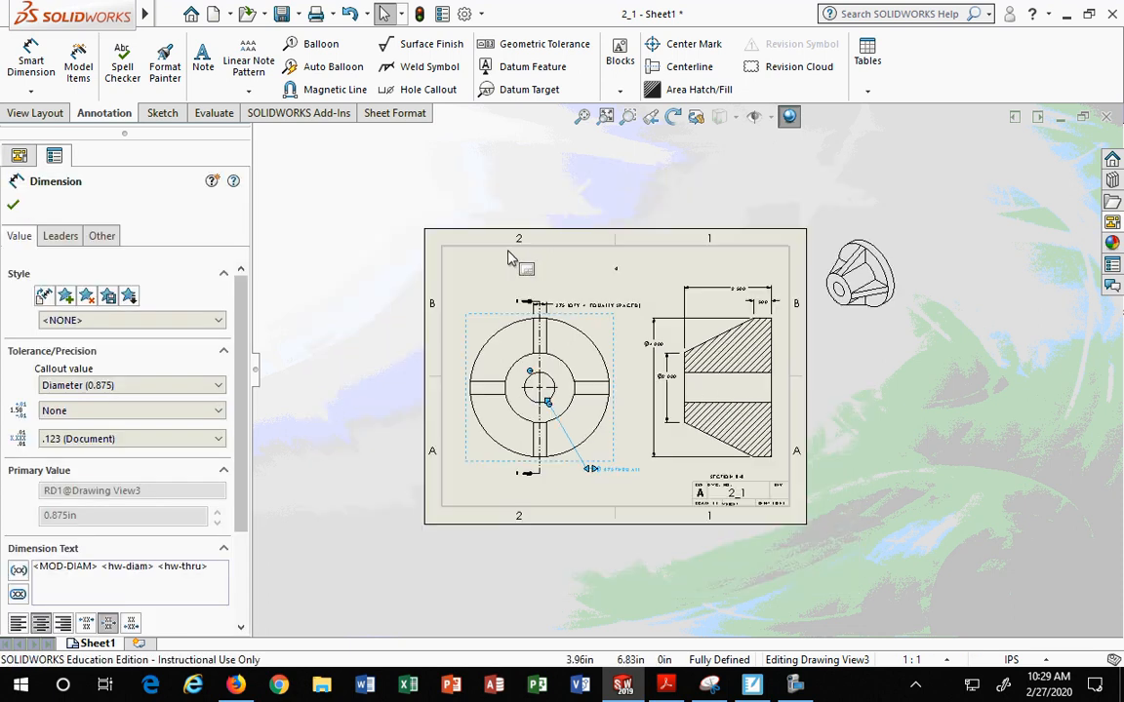
pyautogui.scroll(-5, 688, 406)
pyautogui.moveTo(688, 406); pyautogui.dragTo(713, 375)
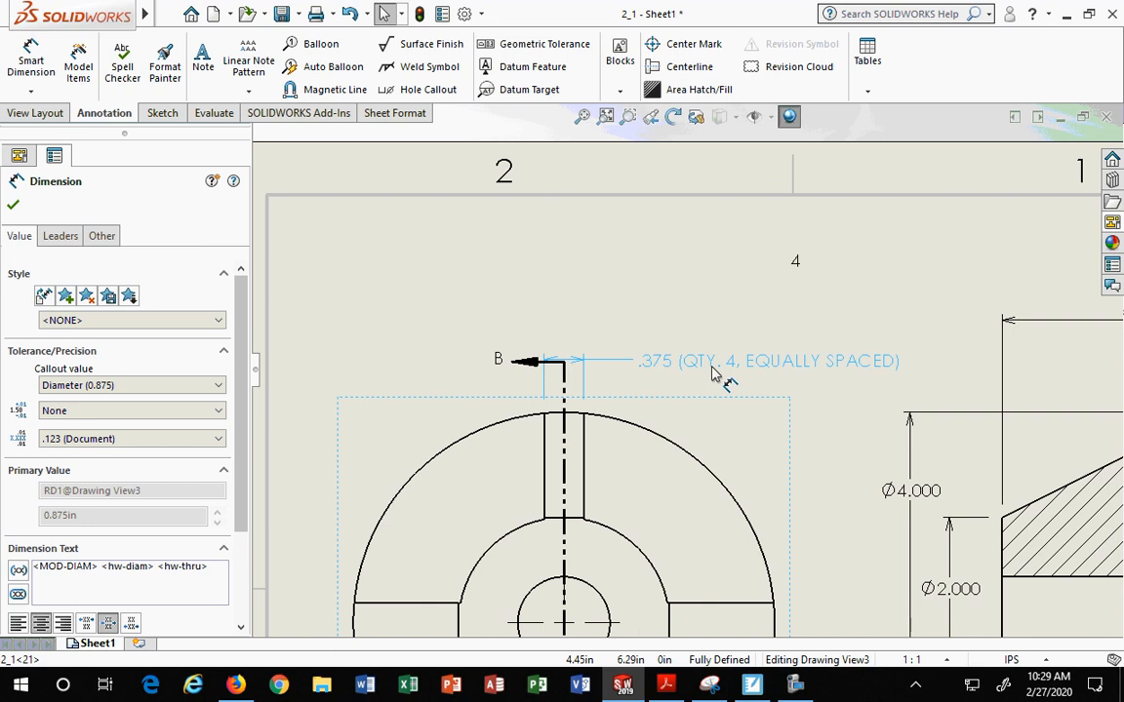
pyautogui.click(533, 354)
pyautogui.scroll(2, 529, 351)
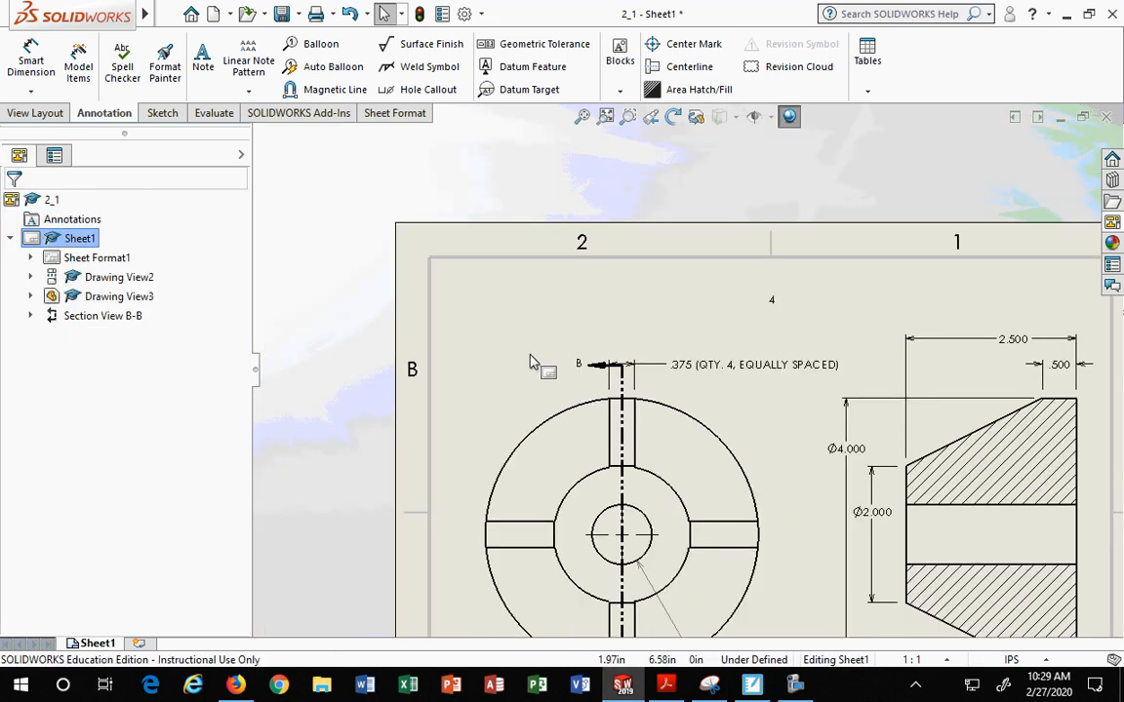
# Adjust the upper arrow of section line B-B and extend the line's upper end well above the .375 slot dimension.
pyautogui.scroll(-2, 605, 370)
pyautogui.scroll(-2, 650, 381)
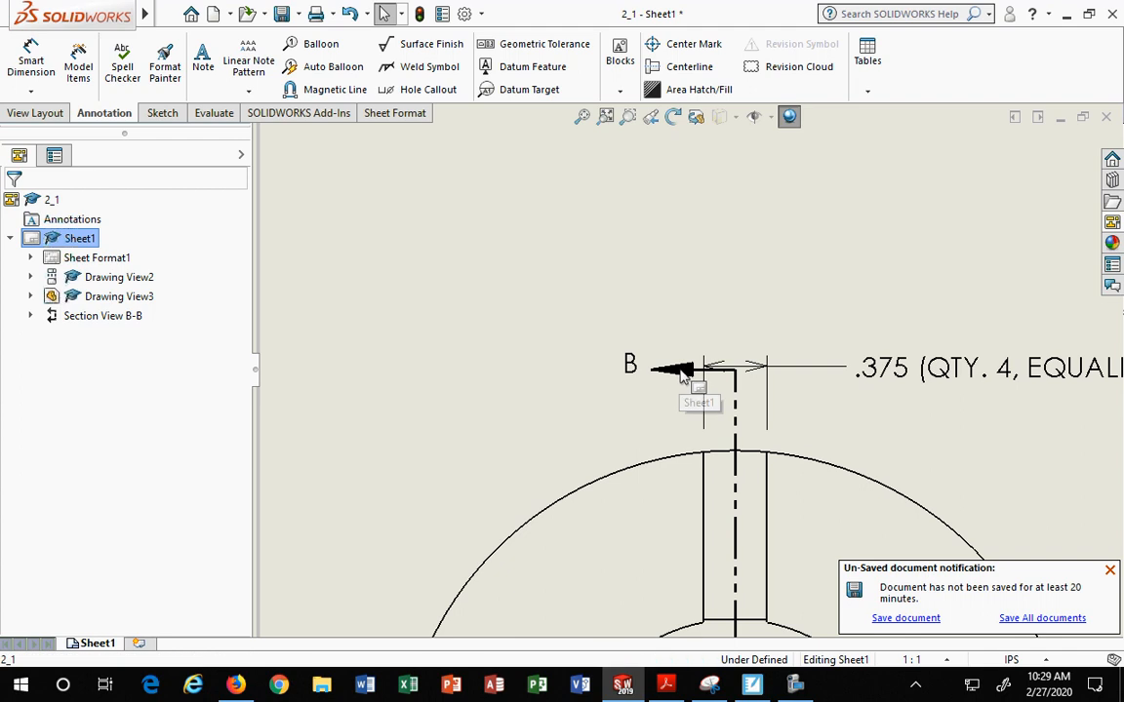
pyautogui.click(644, 373)
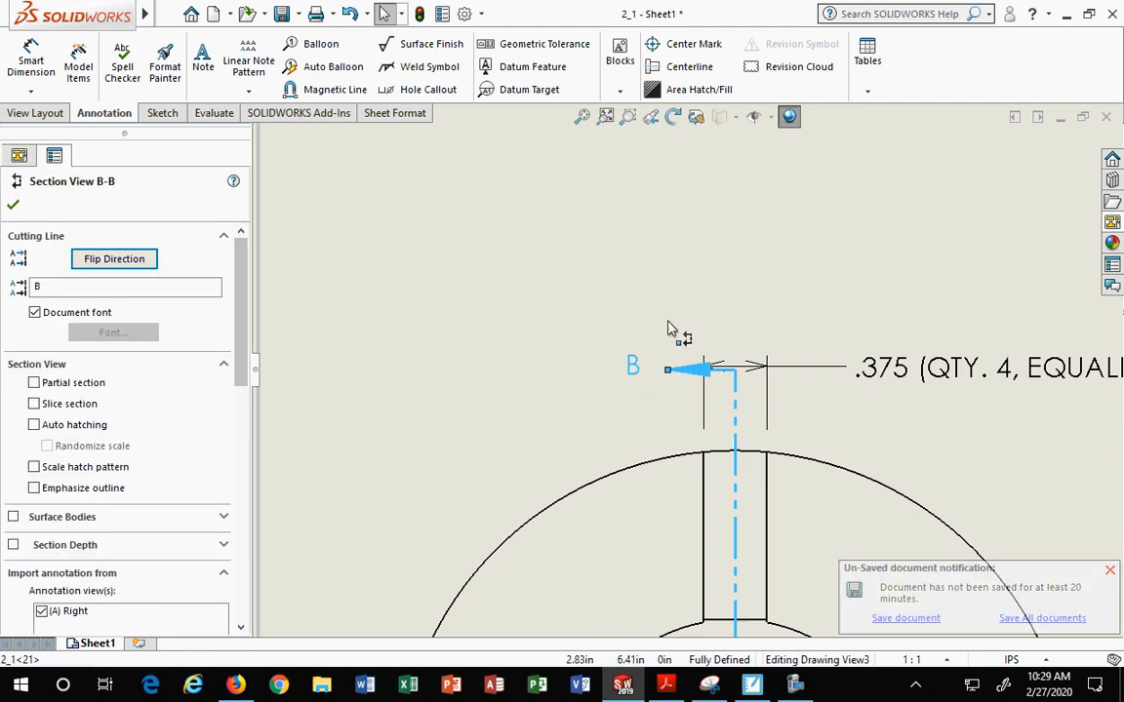
pyautogui.moveTo(649, 371); pyautogui.dragTo(639, 401)
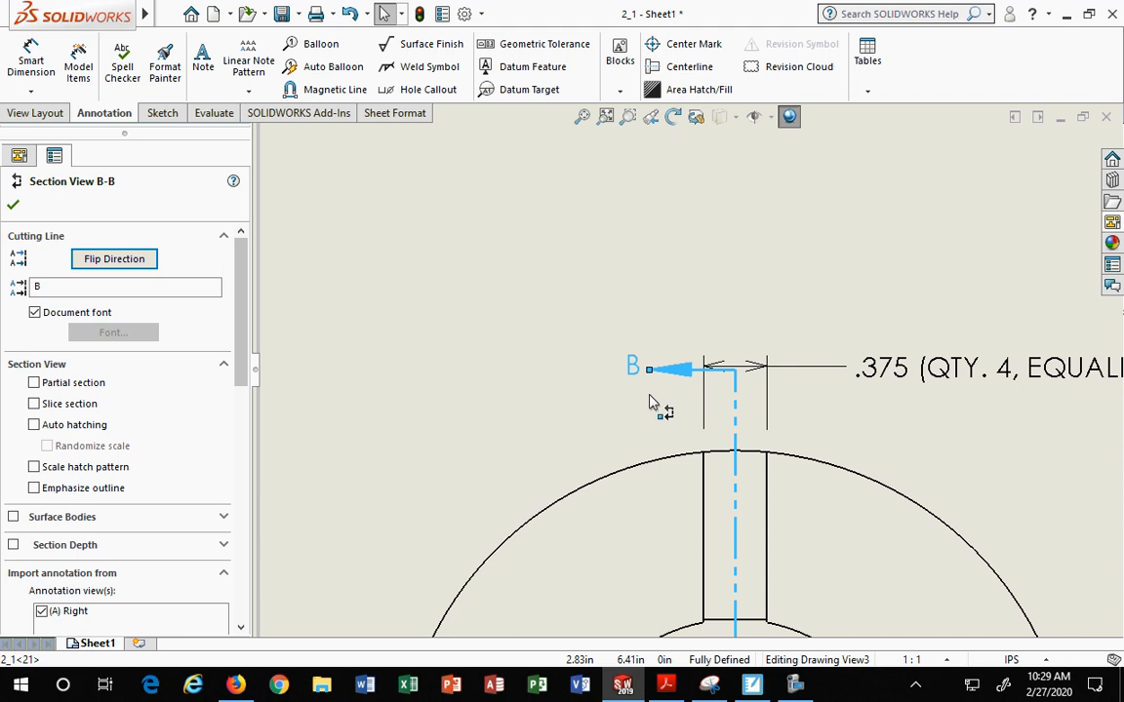
pyautogui.moveTo(737, 380); pyautogui.dragTo(766, 225)
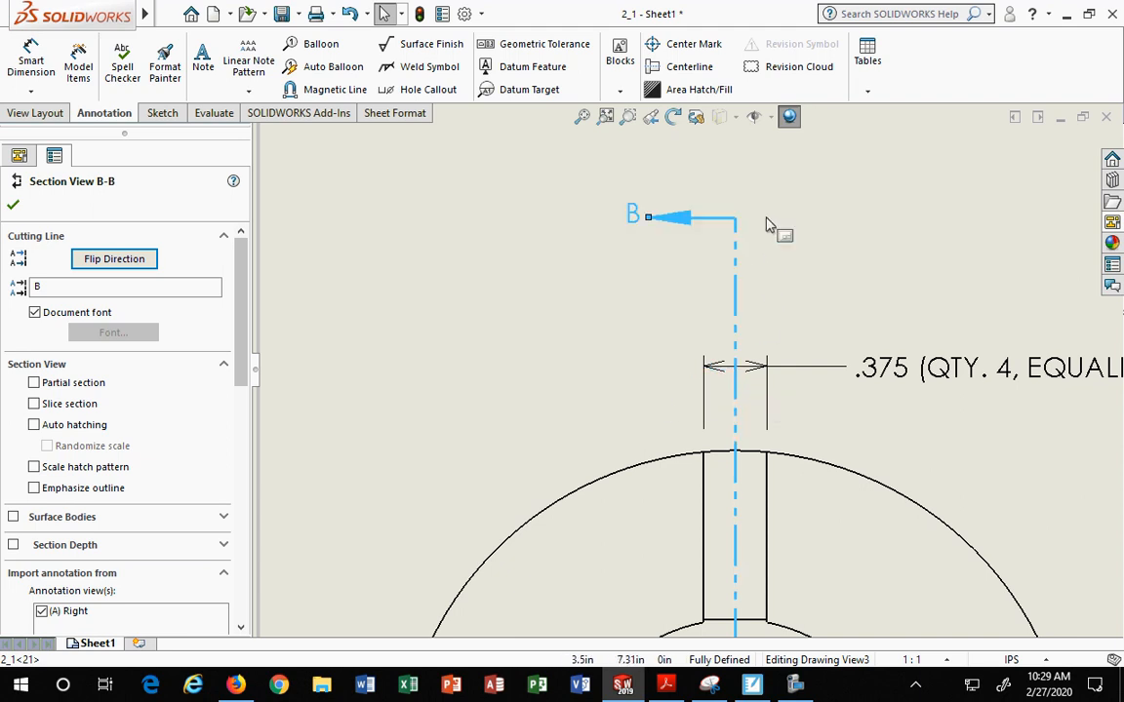
pyautogui.scroll(-2, 771, 241)
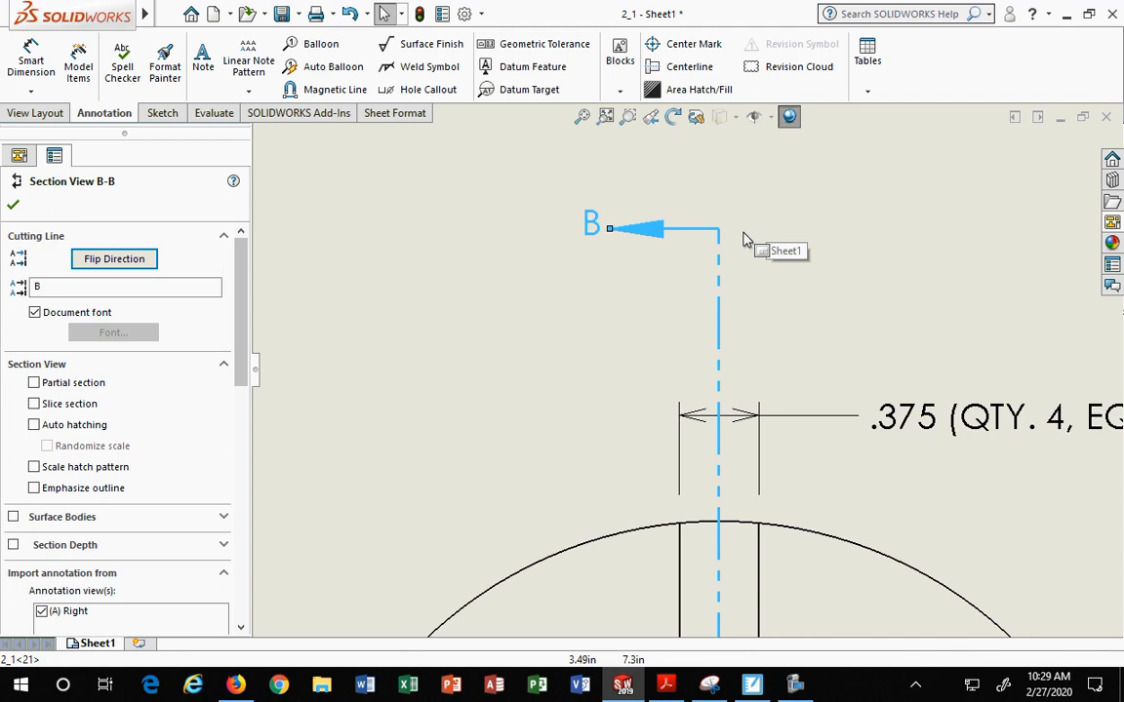
pyautogui.moveTo(720, 230); pyautogui.dragTo(722, 273)
pyautogui.click(725, 303)
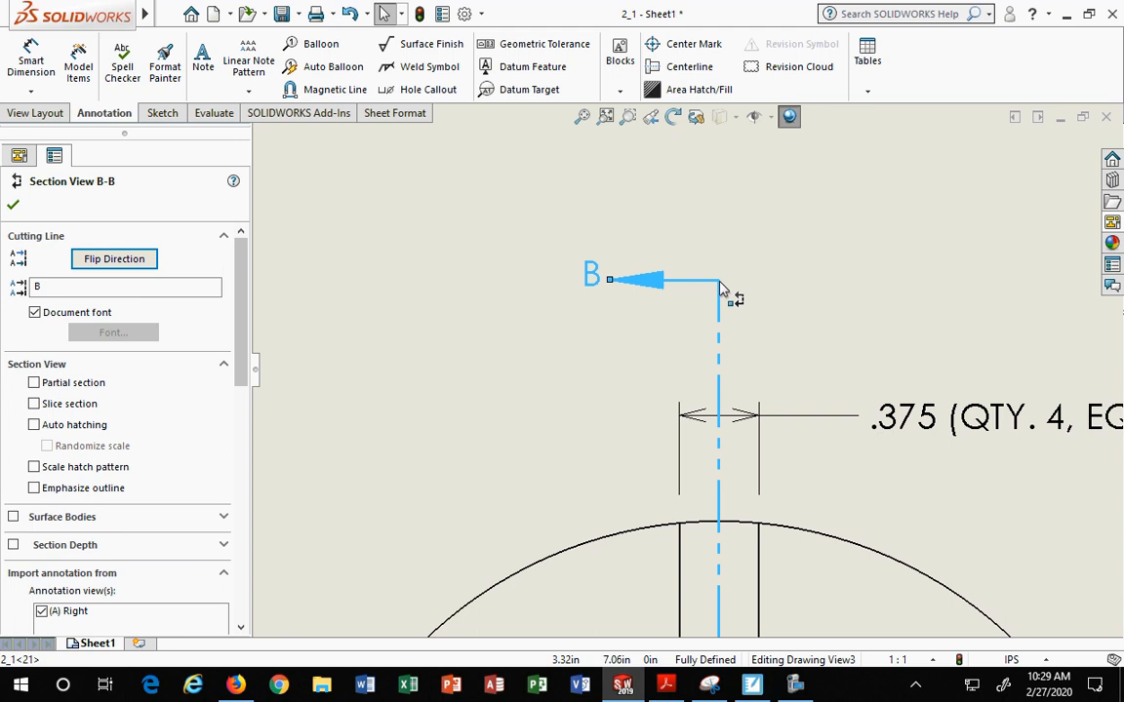
# Fine-tune the upper arrow length of section line B-B and raise the line's upper end slightly.
pyautogui.moveTo(720, 289); pyautogui.dragTo(612, 281)
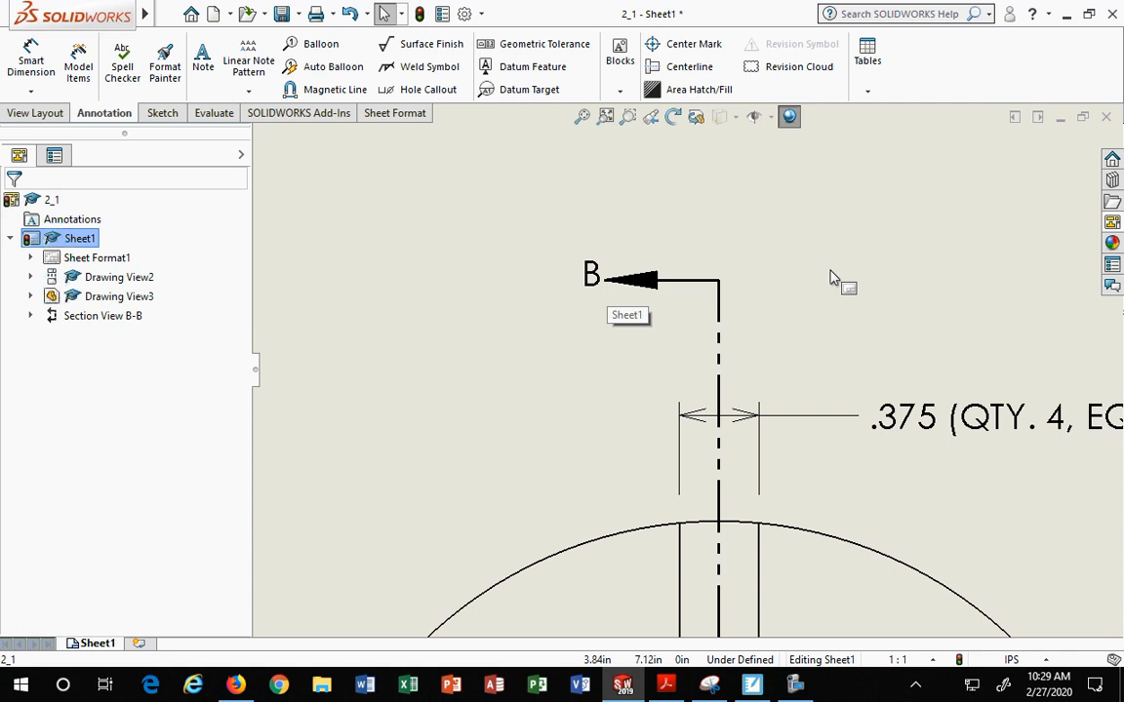
pyautogui.click(590, 279)
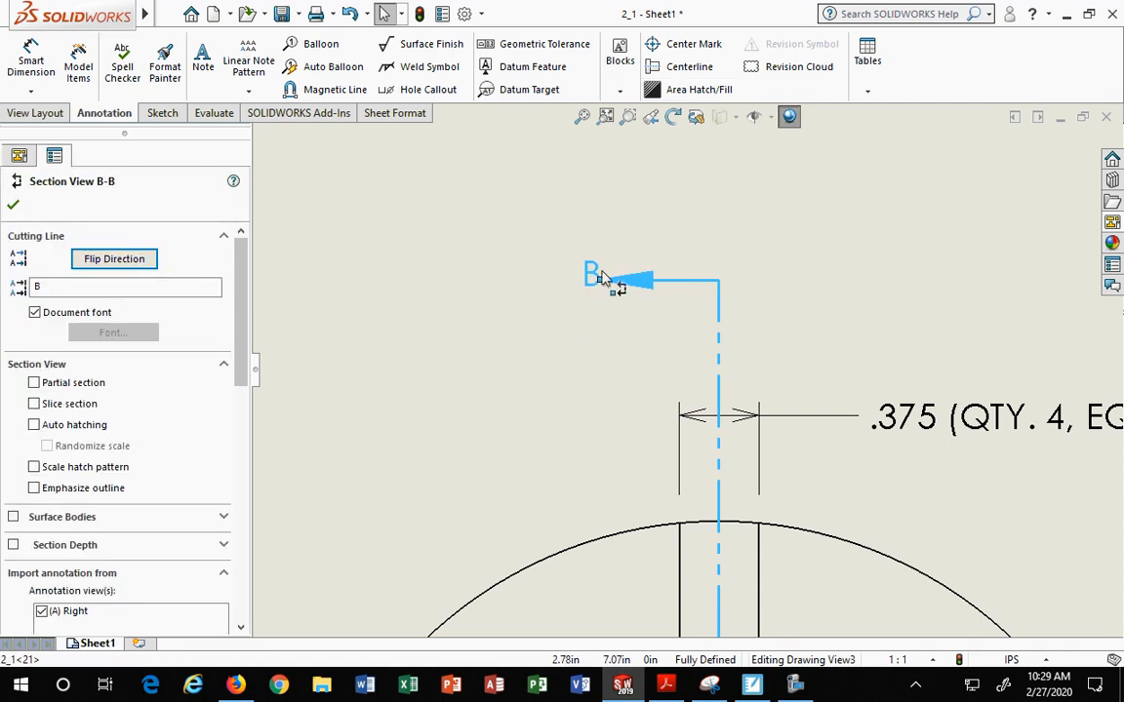
pyautogui.moveTo(654, 280); pyautogui.dragTo(607, 298)
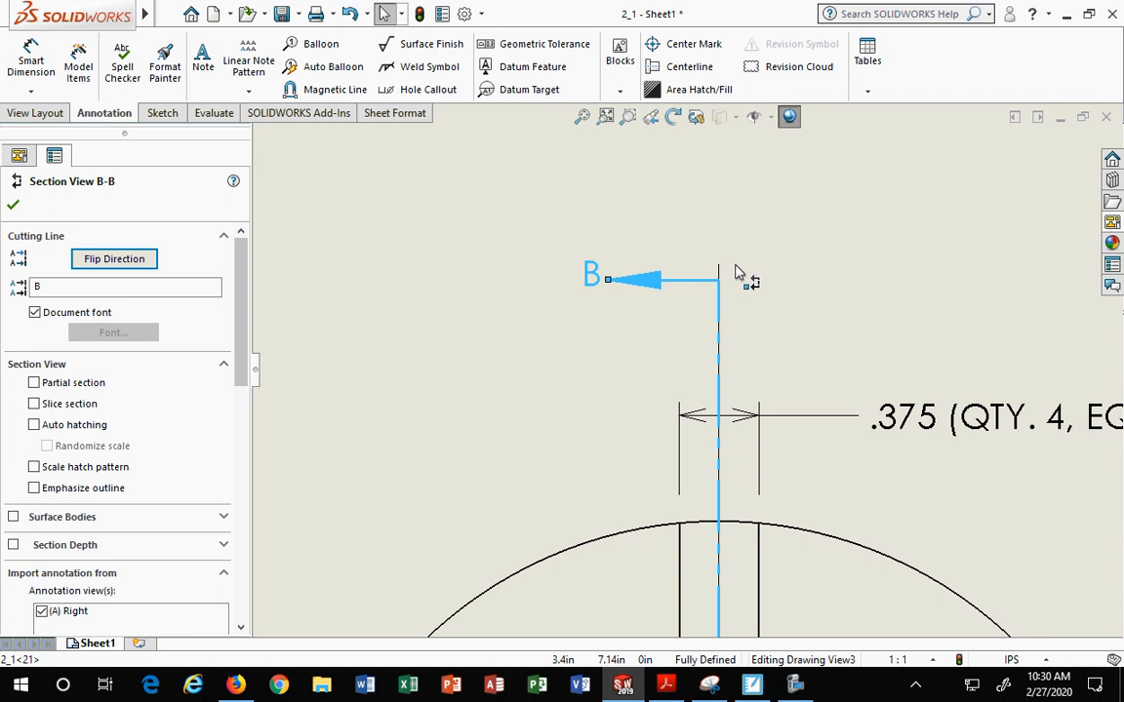
pyautogui.moveTo(728, 315); pyautogui.dragTo(734, 266)
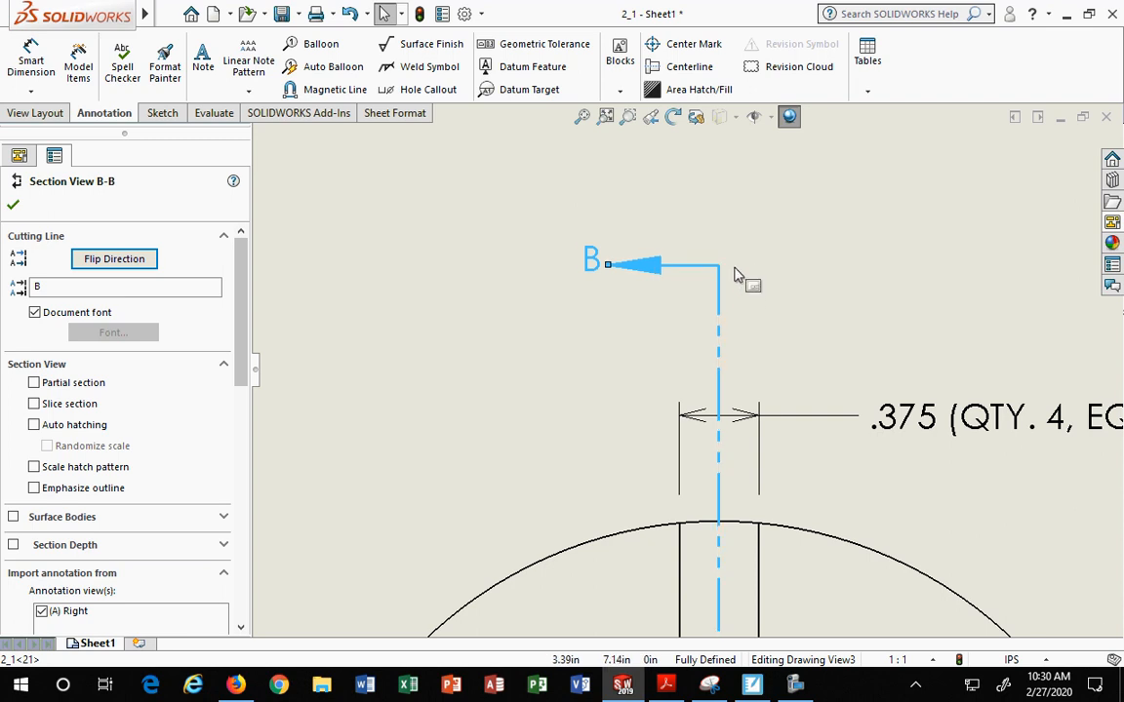
# Lower the upper end of section line B-B almost level with the .375 slot dimension and rebuild the drawing.
pyautogui.scroll(-2, 735, 268)
pyautogui.scroll(3, 737, 273)
pyautogui.scroll(5, 738, 280)
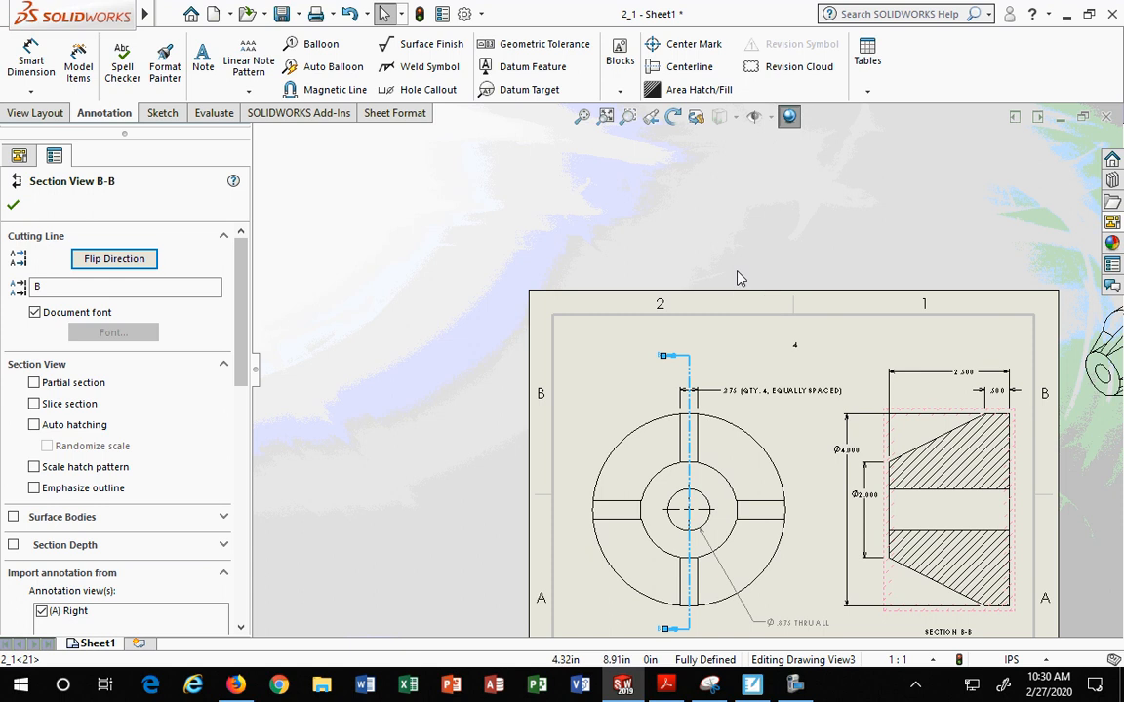
pyautogui.scroll(2, 745, 394)
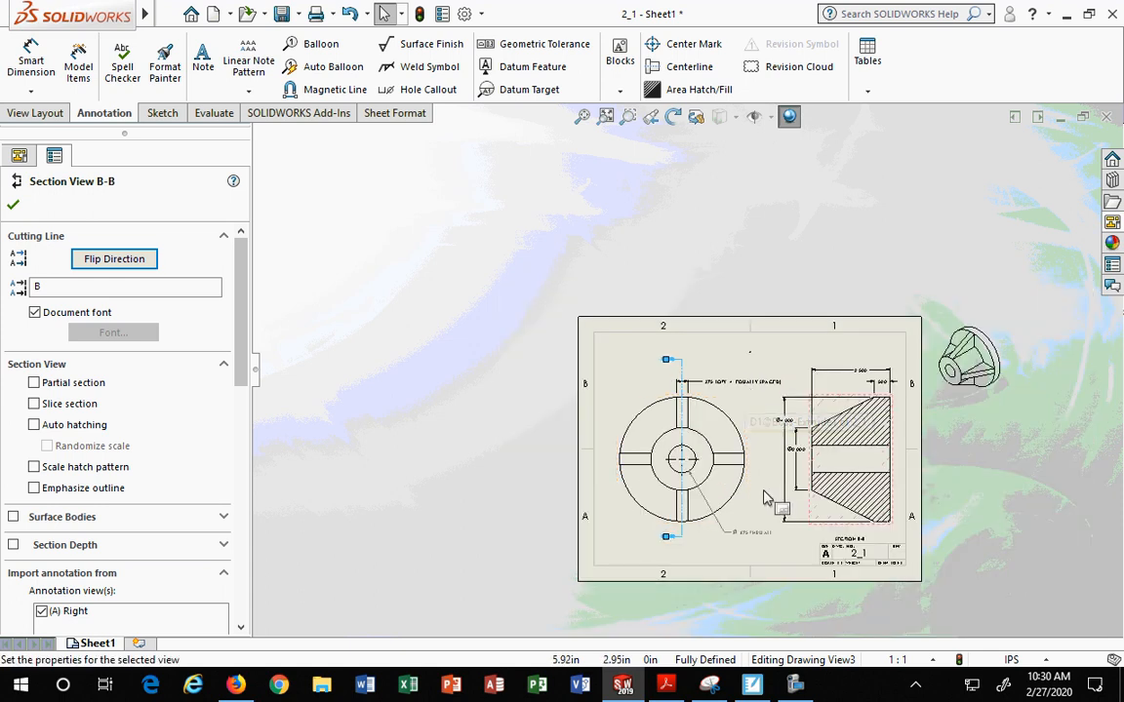
pyautogui.scroll(-1, 752, 444)
pyautogui.scroll(-3, 744, 386)
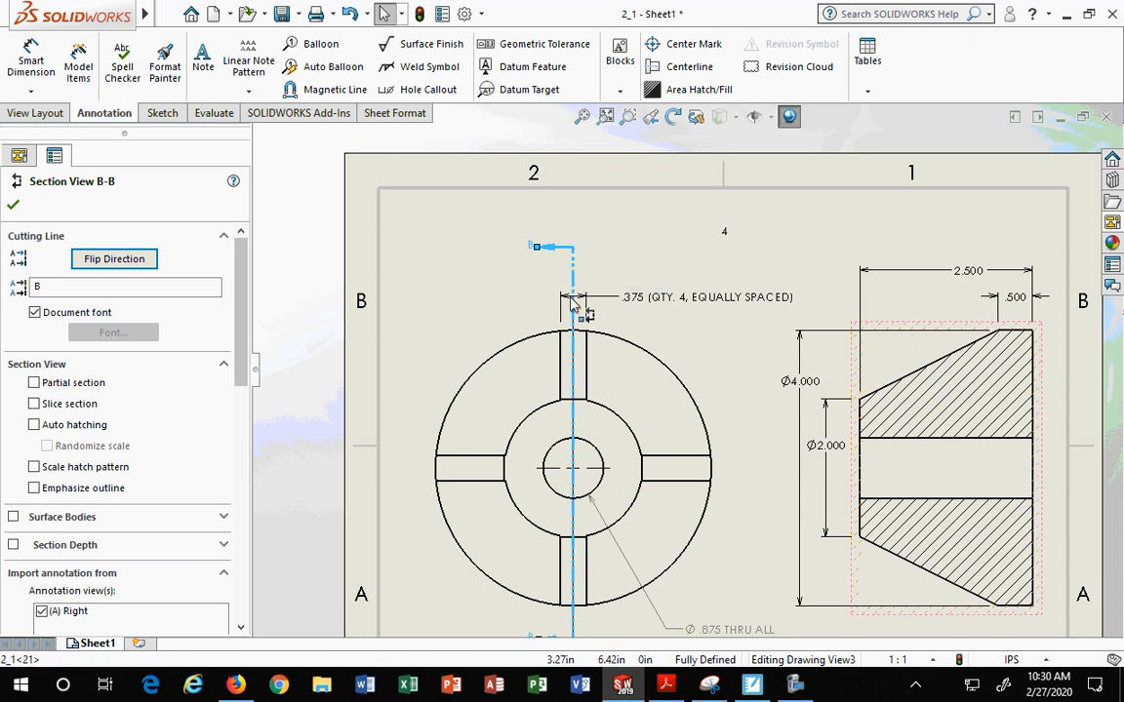
pyautogui.moveTo(536, 247); pyautogui.dragTo(536, 302)
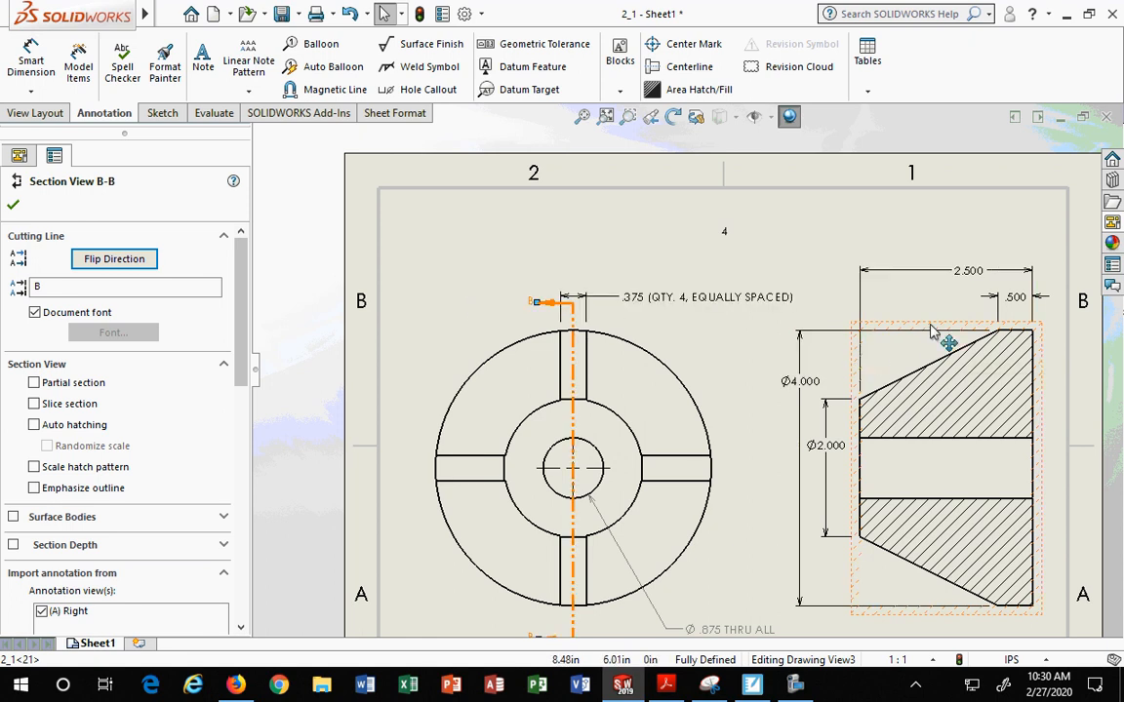
pyautogui.click(13, 207)
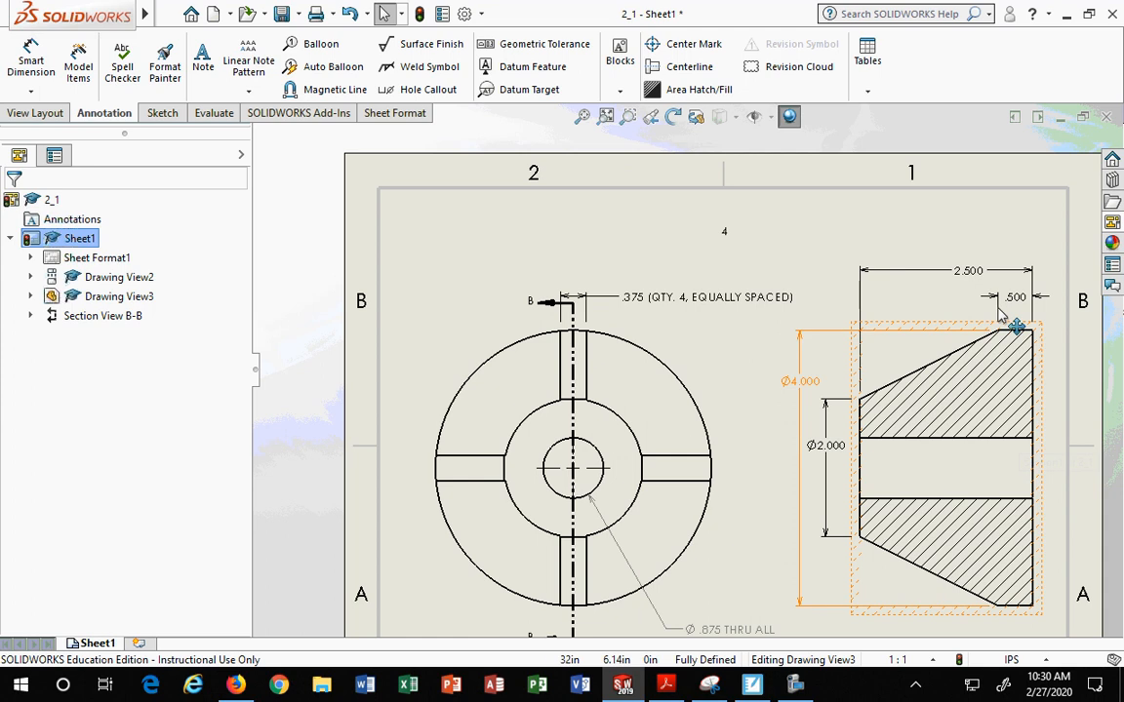
pyautogui.click(419, 15)
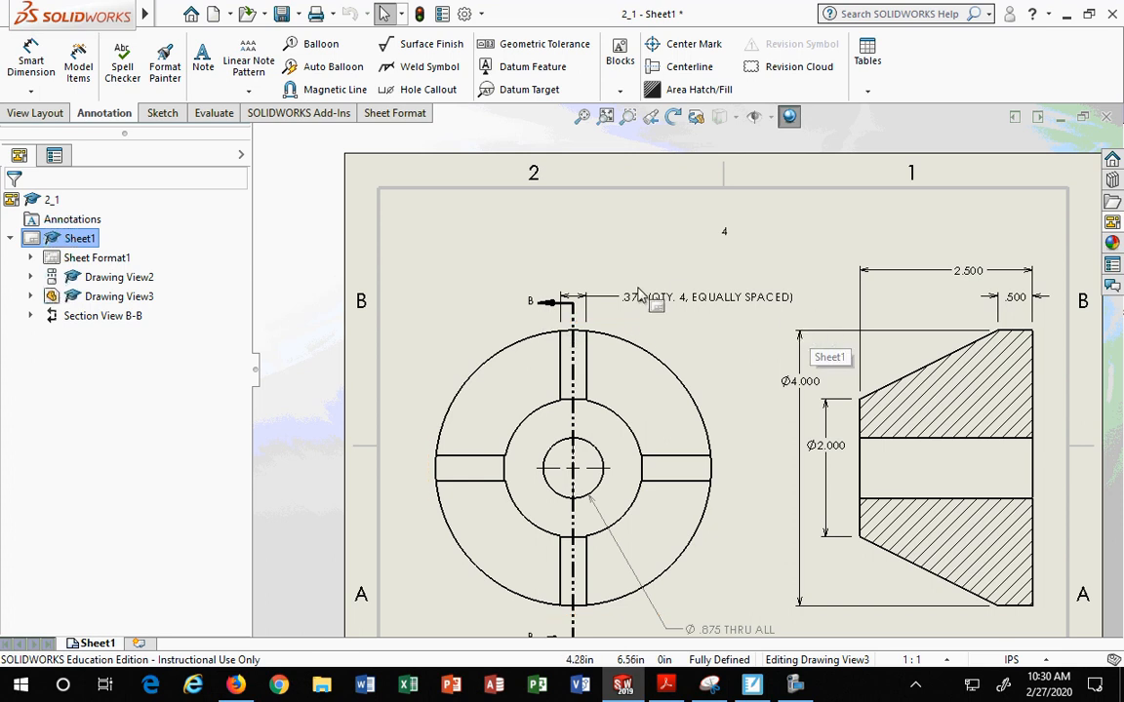
# Shorten section line B-B so its upper end lies inside the circular view's outer edge, and rebuild the drawing.
pyautogui.click(574, 366)
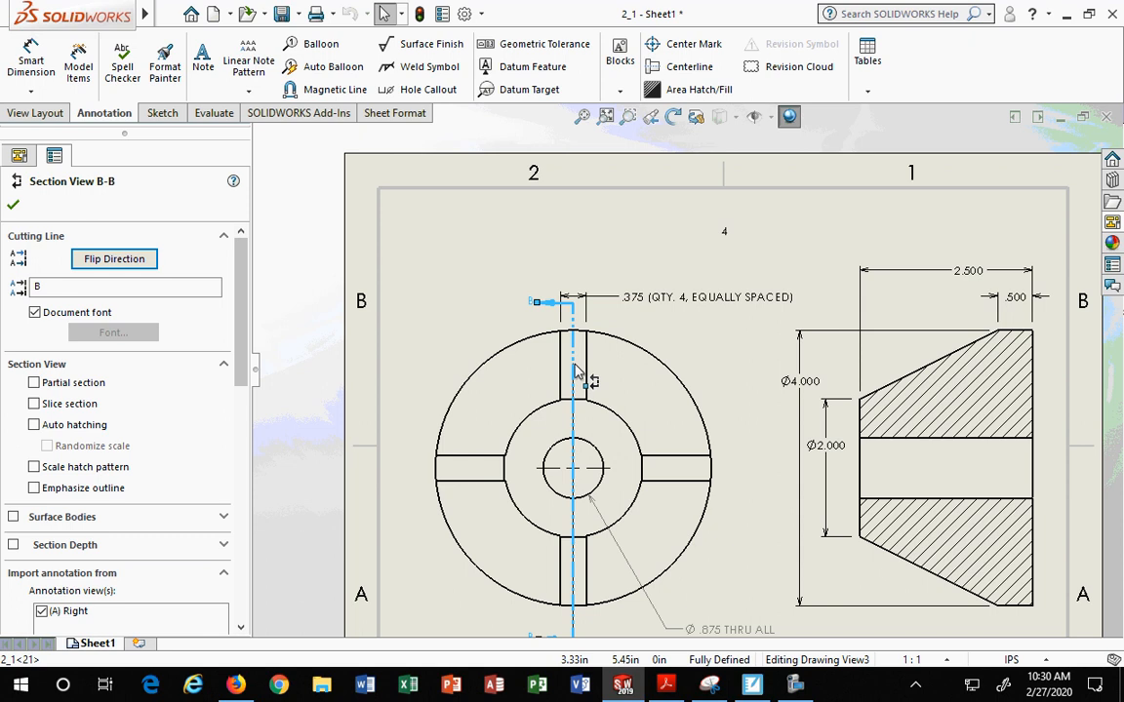
pyautogui.moveTo(575, 365); pyautogui.dragTo(574, 367)
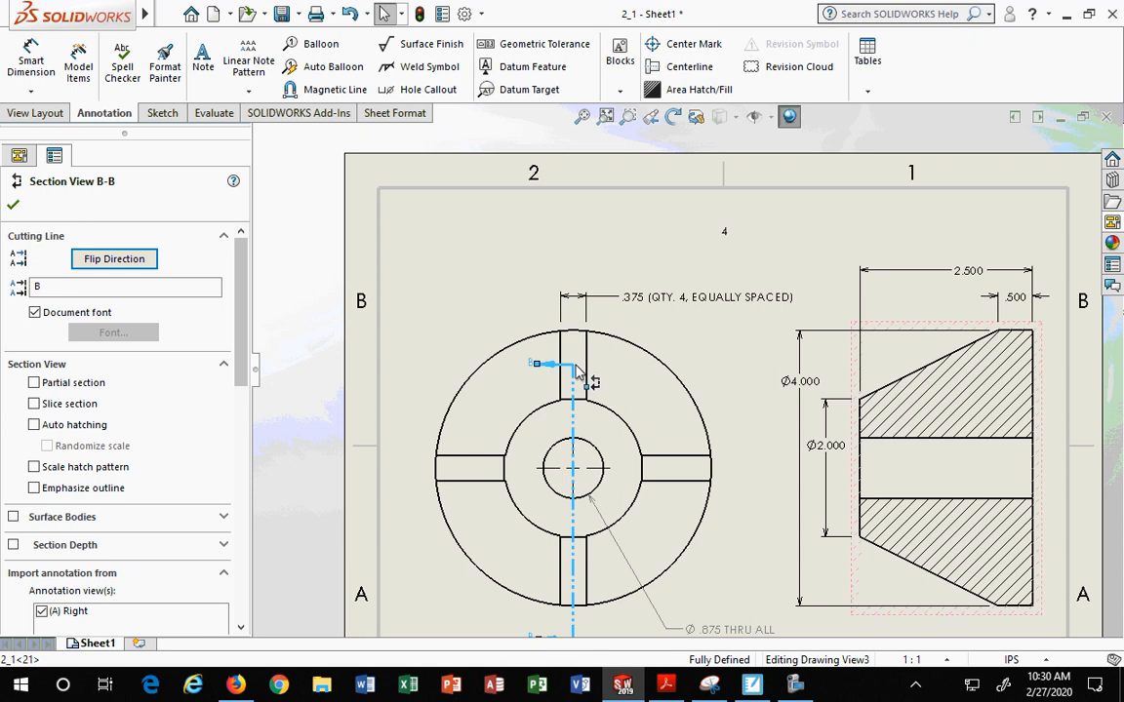
pyautogui.click(14, 207)
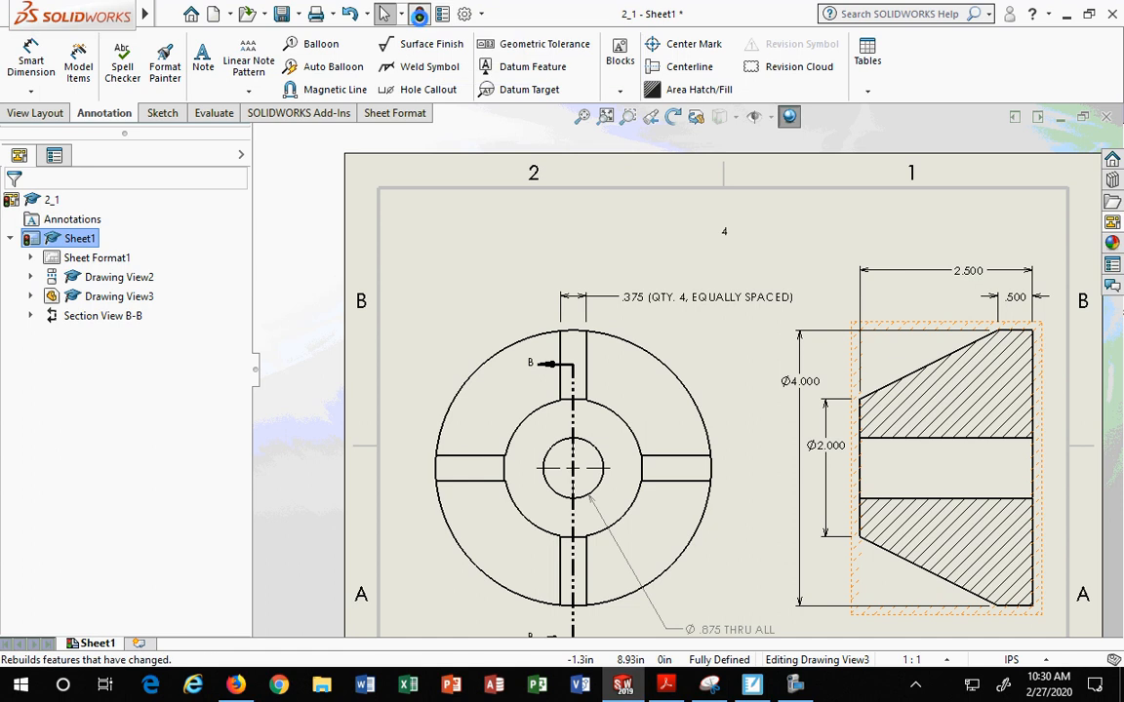
pyautogui.click(420, 14)
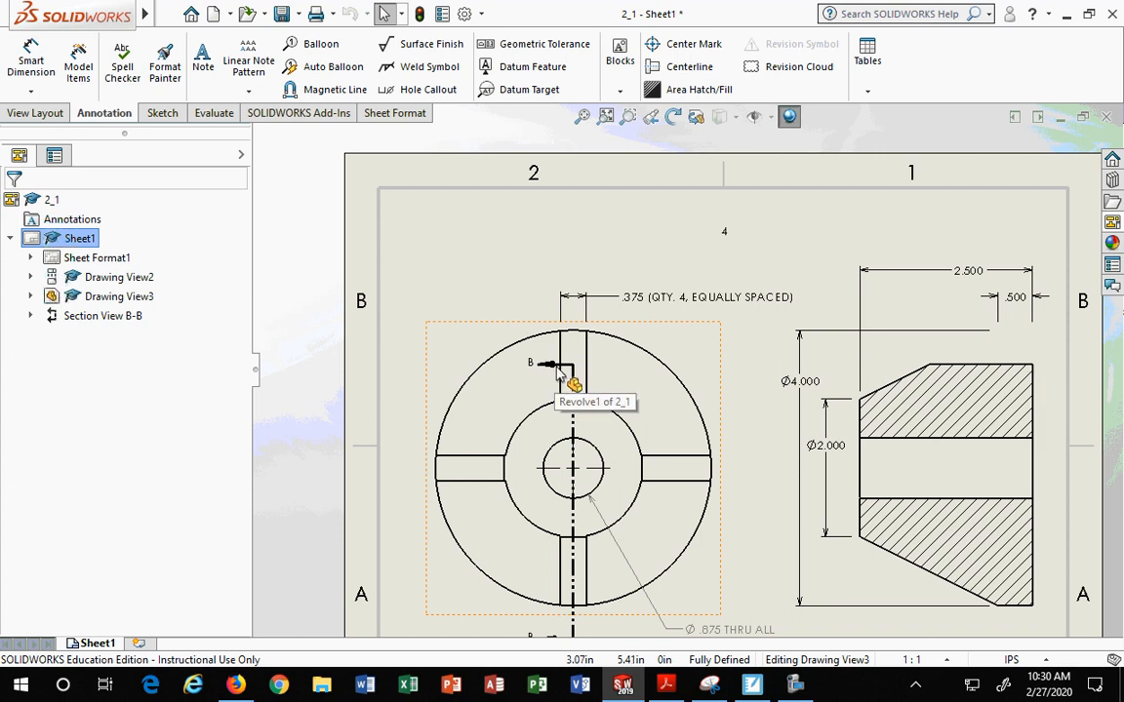
# Extend the upper end of section line B-B past the circular view to just above the .375 dimension and rebuild the drawing.
pyautogui.scroll(2, 557, 368)
pyautogui.scroll(-2, 557, 370)
pyautogui.scroll(4, 641, 477)
pyautogui.scroll(-3, 656, 512)
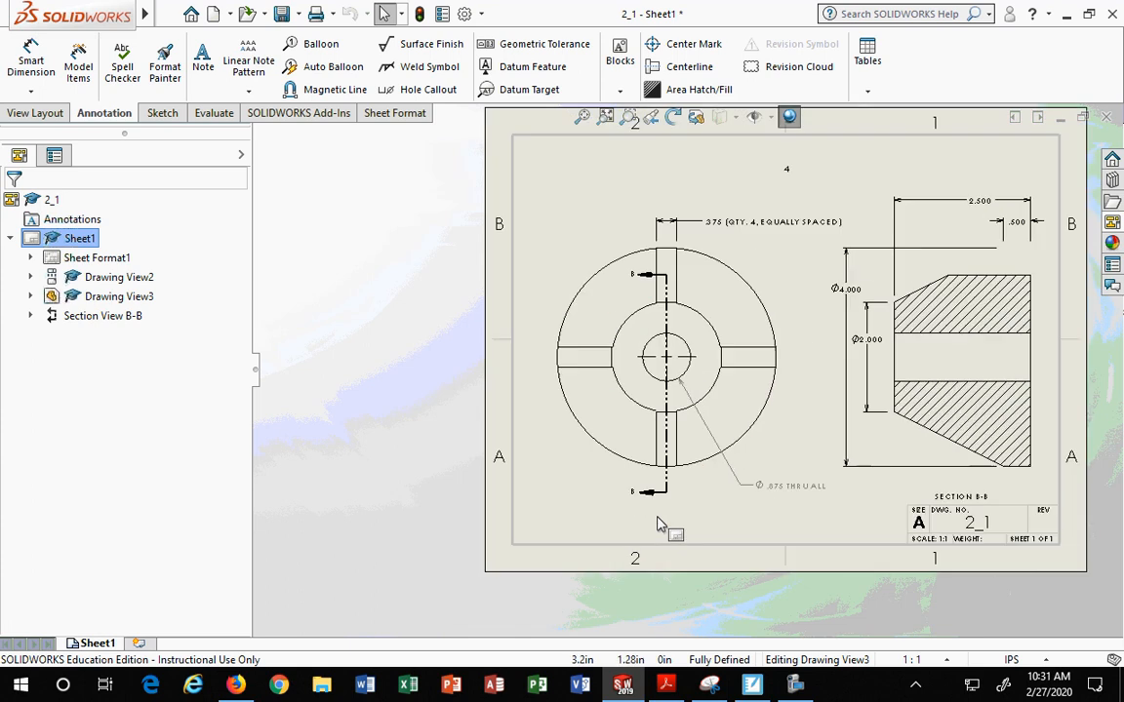
pyautogui.click(670, 238)
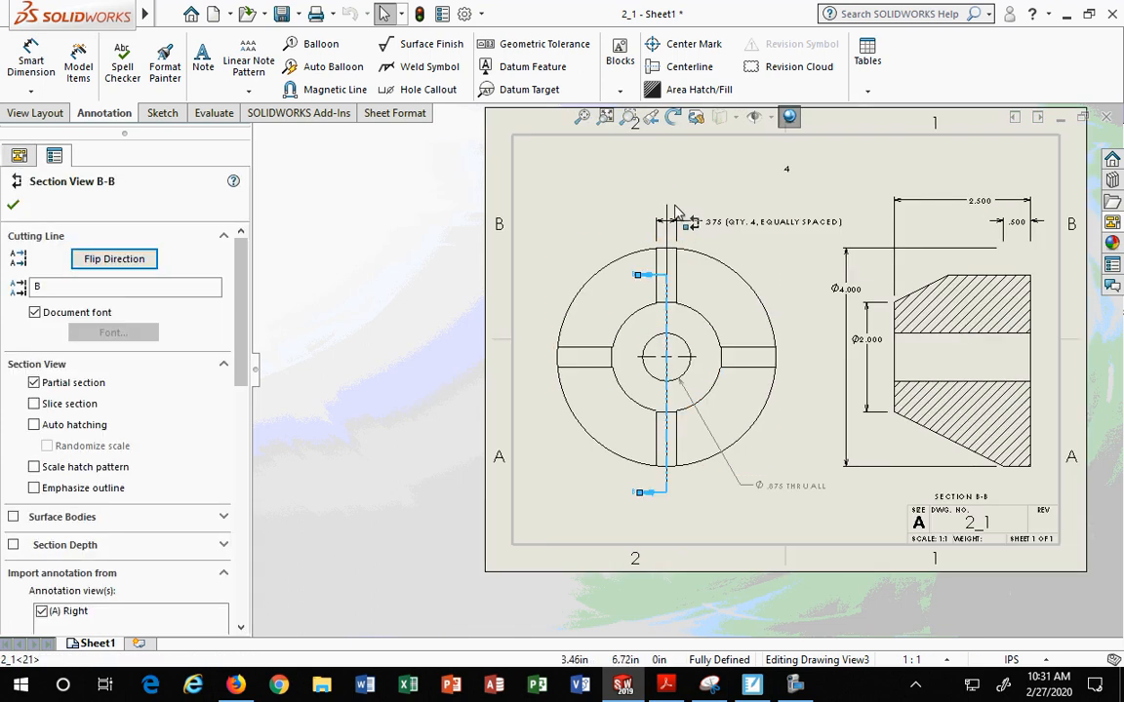
pyautogui.moveTo(676, 206); pyautogui.dragTo(671, 214)
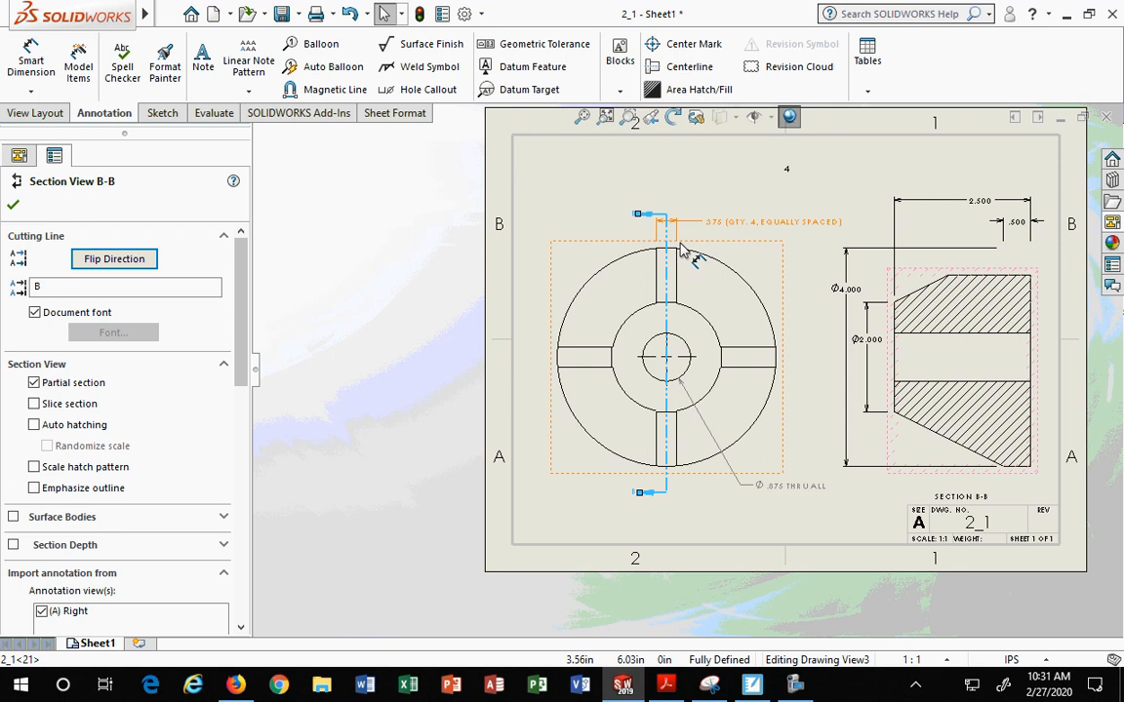
pyautogui.click(13, 205)
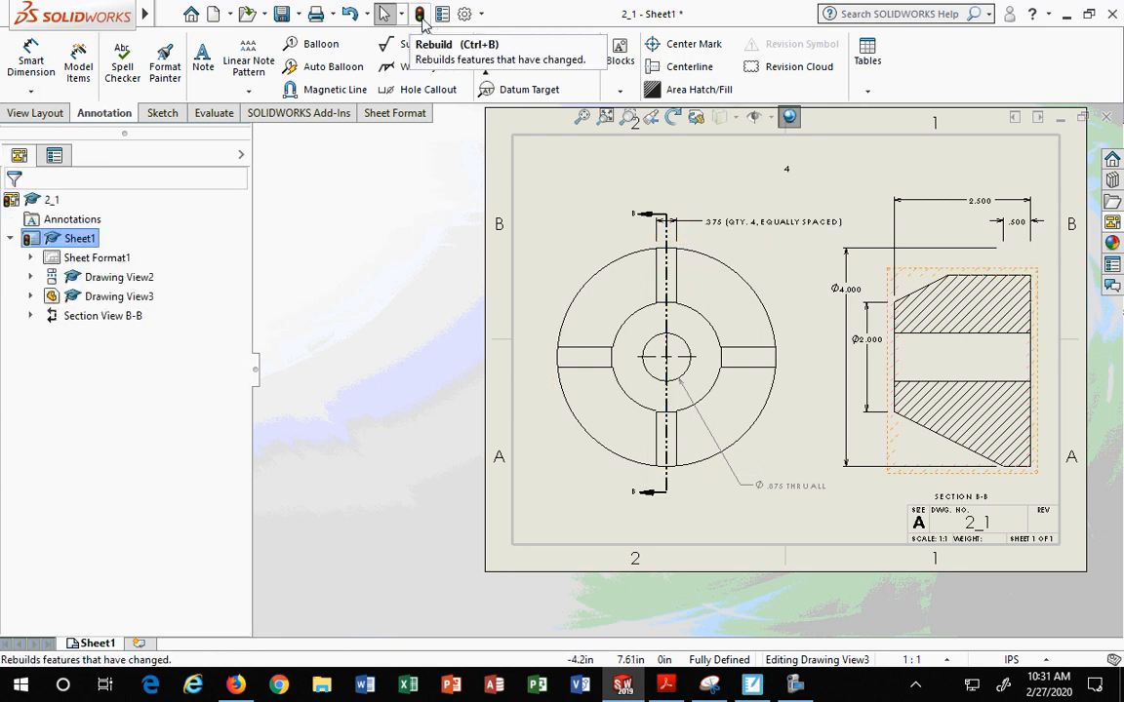
pyautogui.click(421, 14)
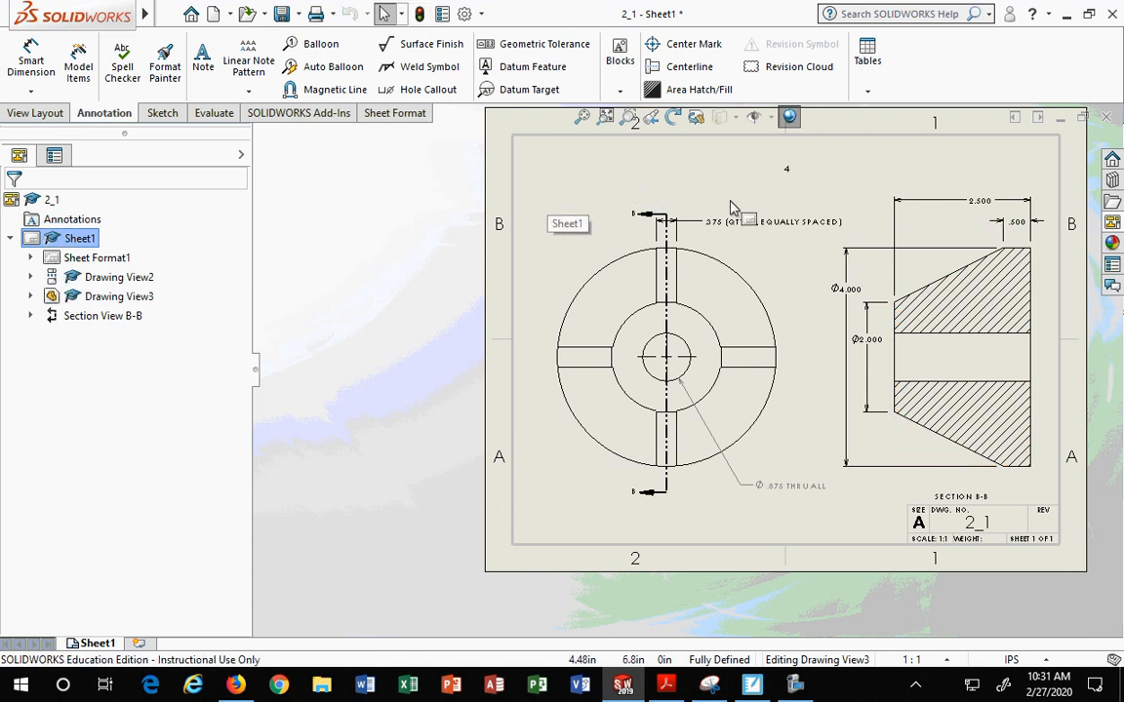
# Delete the .375 (QTY. 4, EQUALLY SPACED) slot dimension from the circular view.
pyautogui.scroll(-3, 734, 209)
pyautogui.click(763, 276)
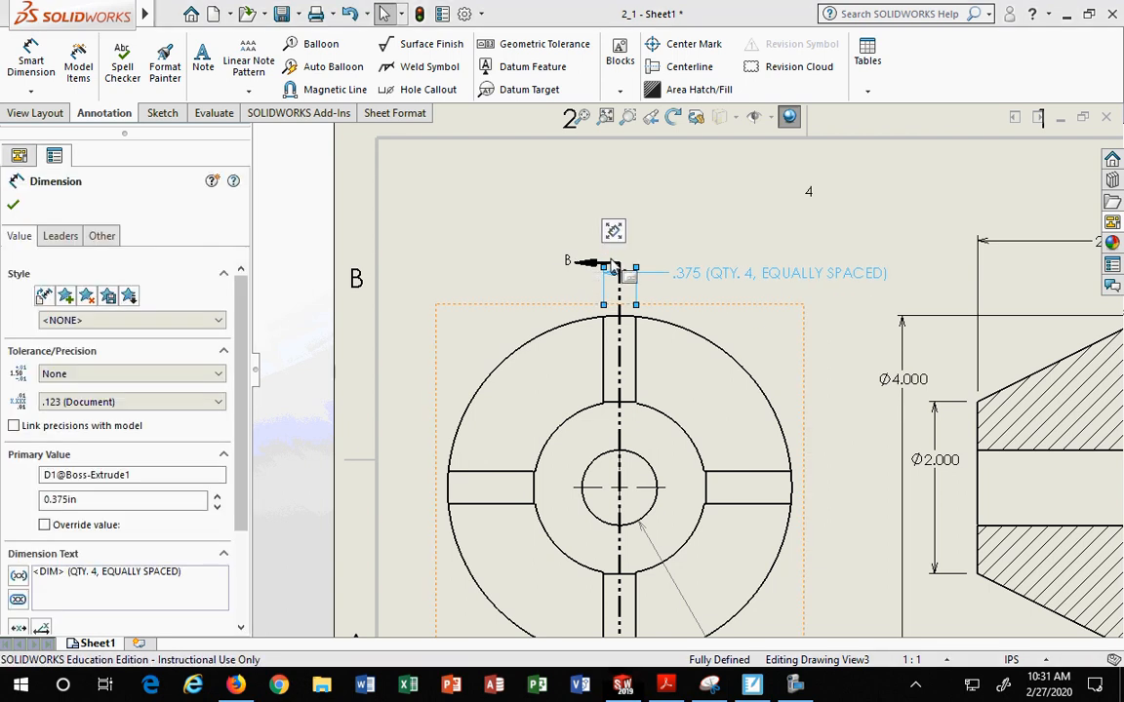
pyautogui.scroll(3, 688, 361)
pyautogui.scroll(-1, 691, 344)
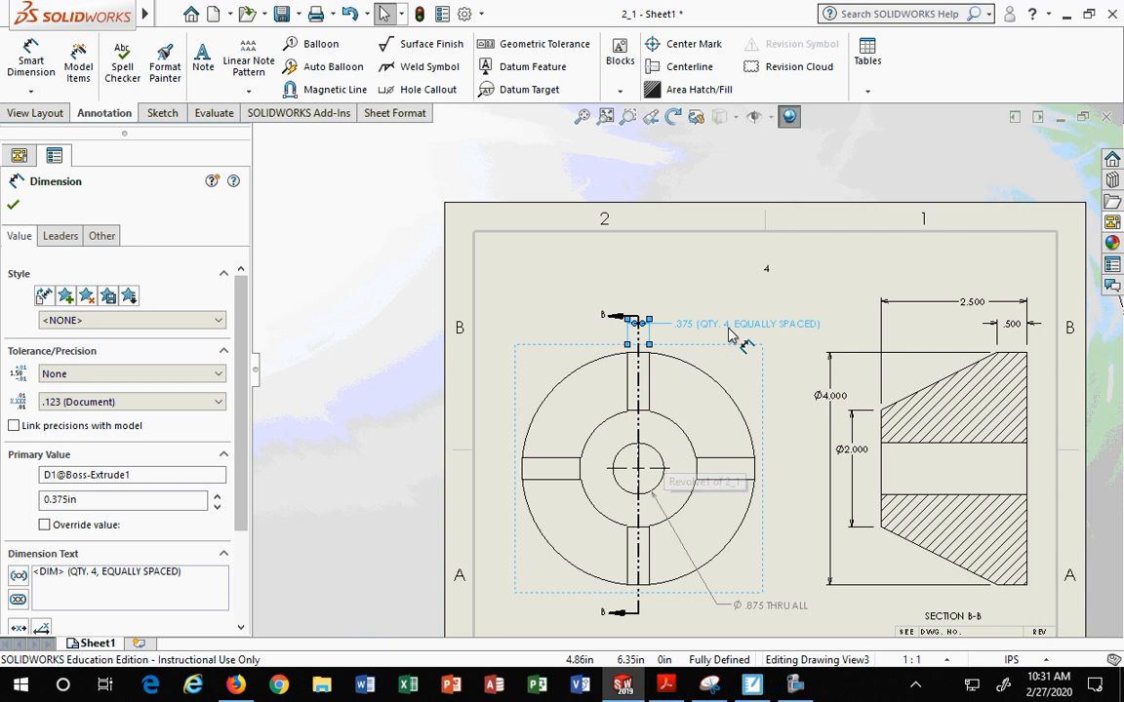
pyautogui.press('Delete')
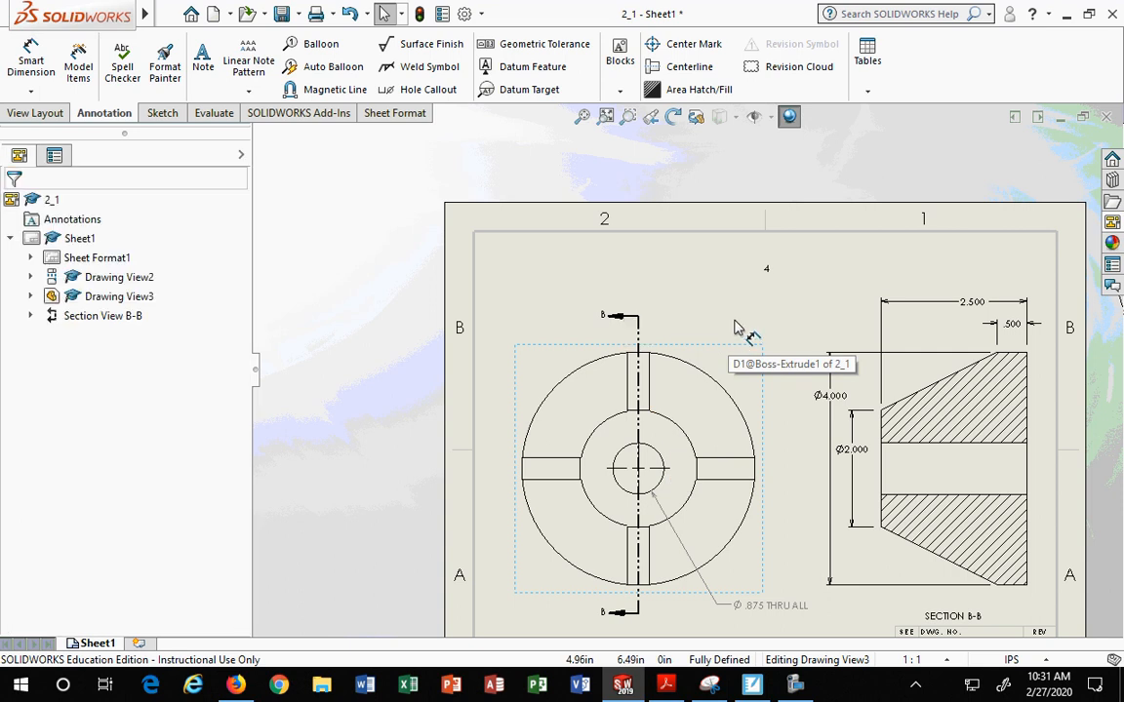
# Reinsert the slot width with Model Items, using Selected feature as source, and place the dimension just above the upper section arrow.
pyautogui.click(82, 88)
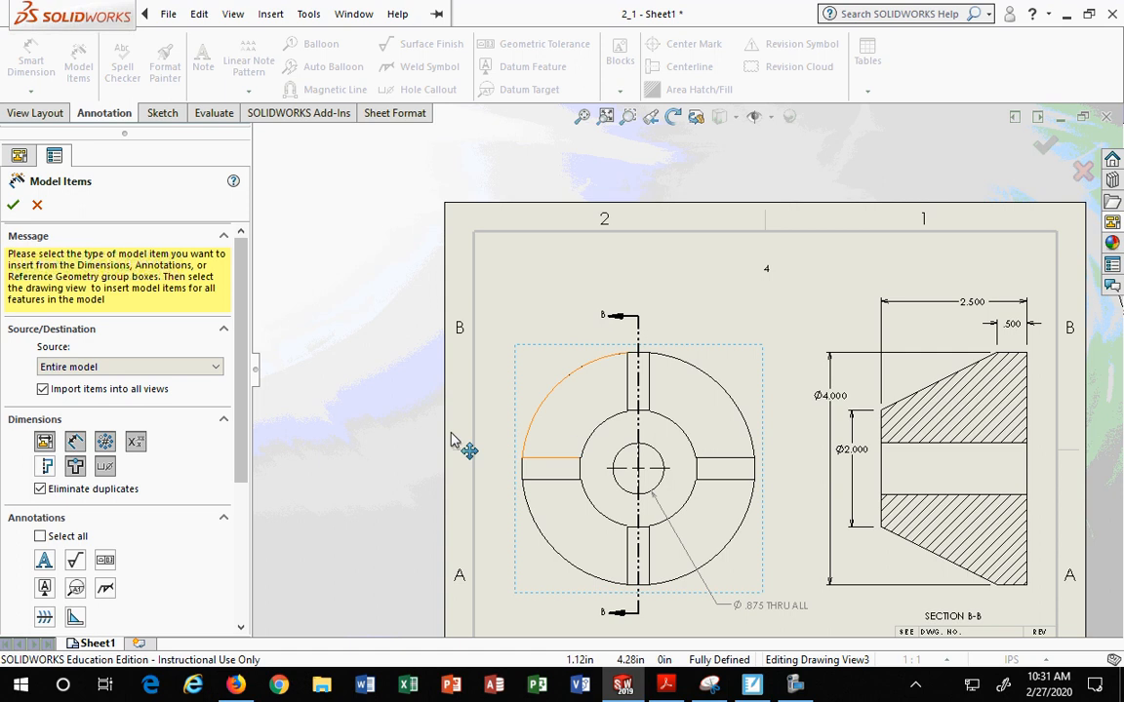
pyautogui.click(82, 367)
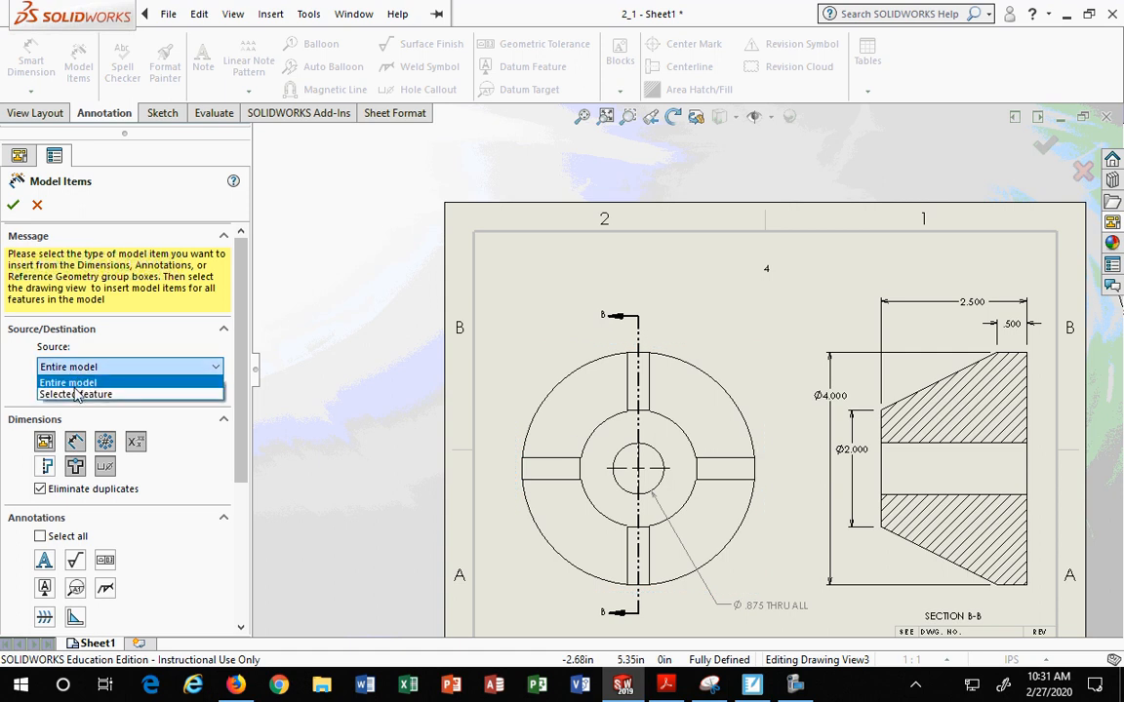
pyautogui.click(78, 393)
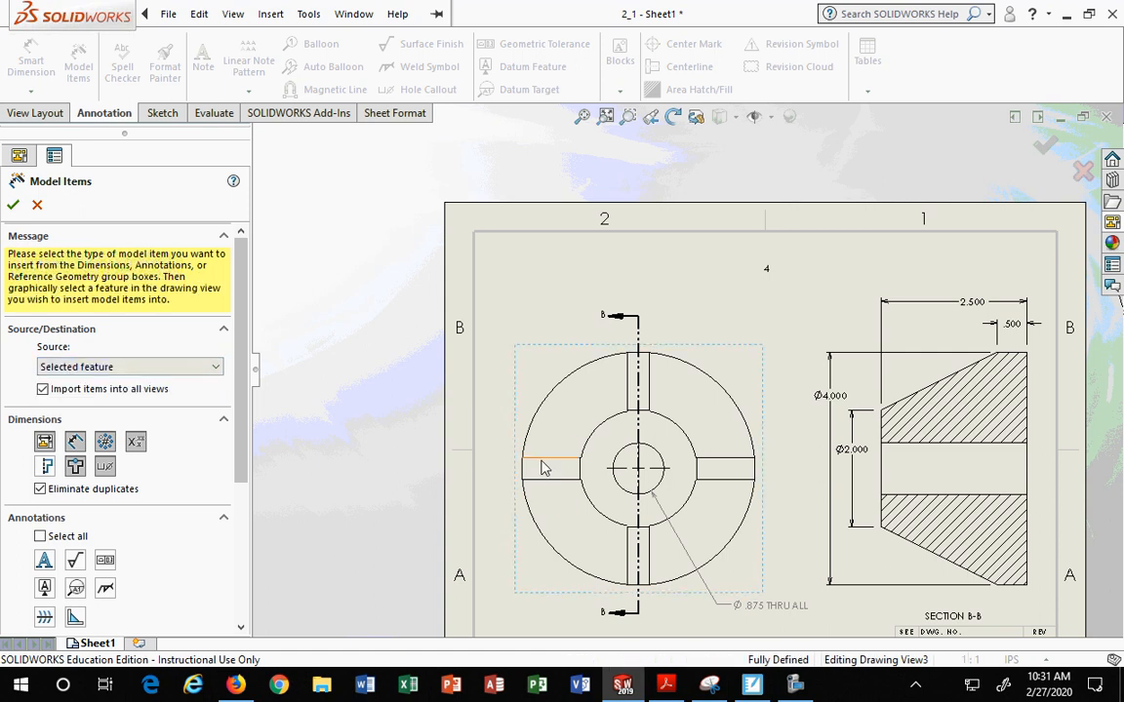
pyautogui.click(544, 468)
pyautogui.click(539, 487)
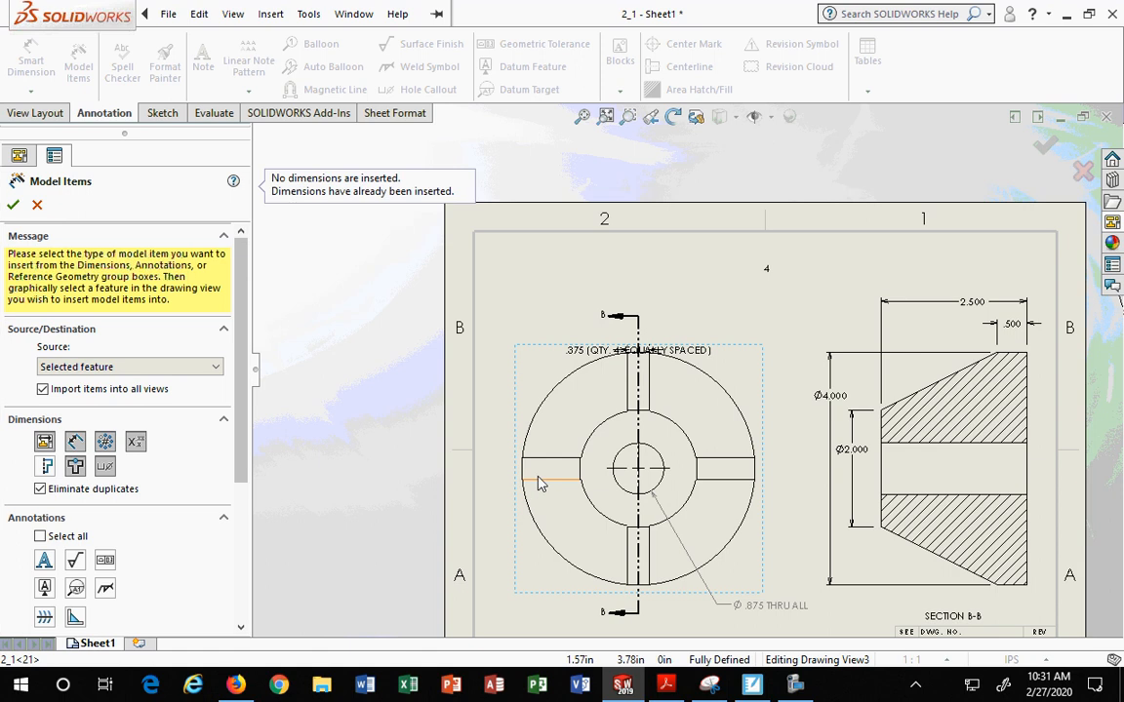
pyautogui.moveTo(597, 360); pyautogui.dragTo(706, 285)
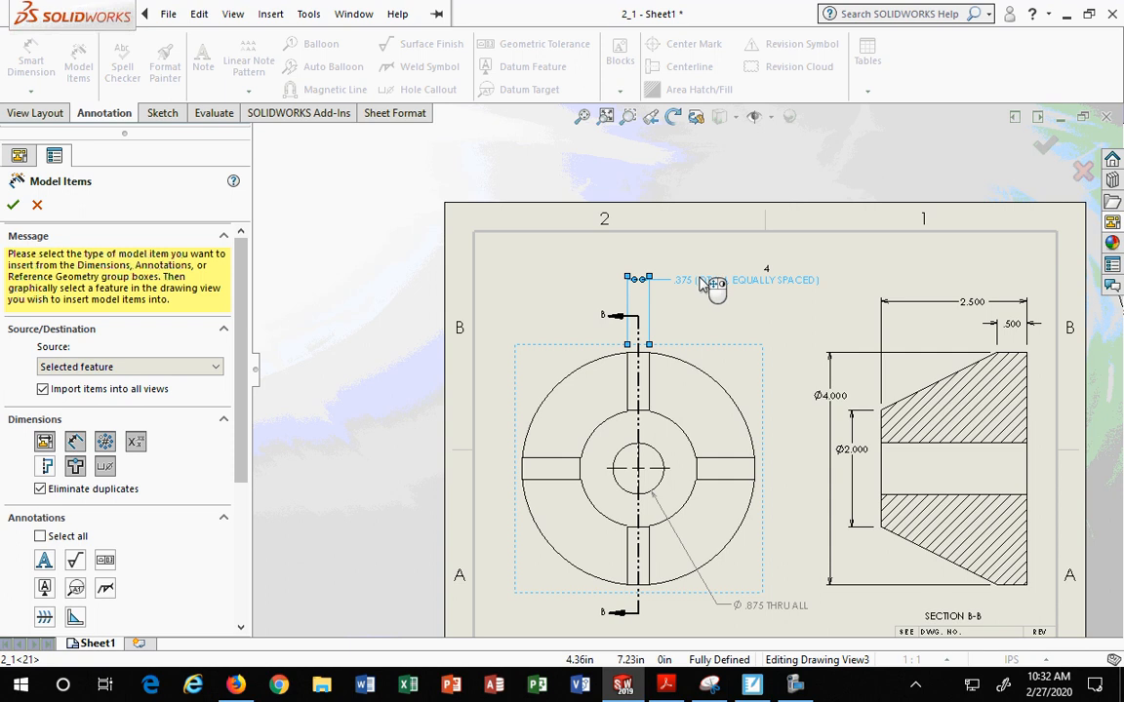
pyautogui.moveTo(716, 283)
pyautogui.mouseDown()
pyautogui.moveTo(720, 328)
pyautogui.moveTo(722, 305)
pyautogui.mouseUp()
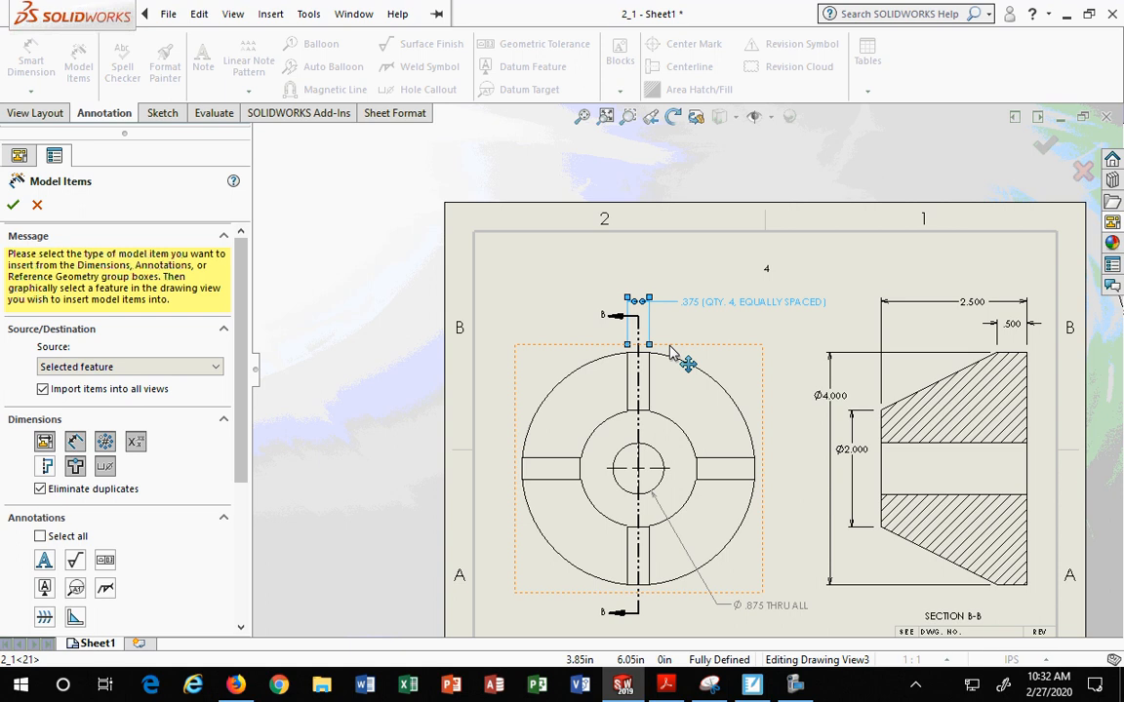
# Delete the reinserted .375 slot dimension above the circular view.
pyautogui.press('Delete')
pyautogui.hotkey('alt', 'h')
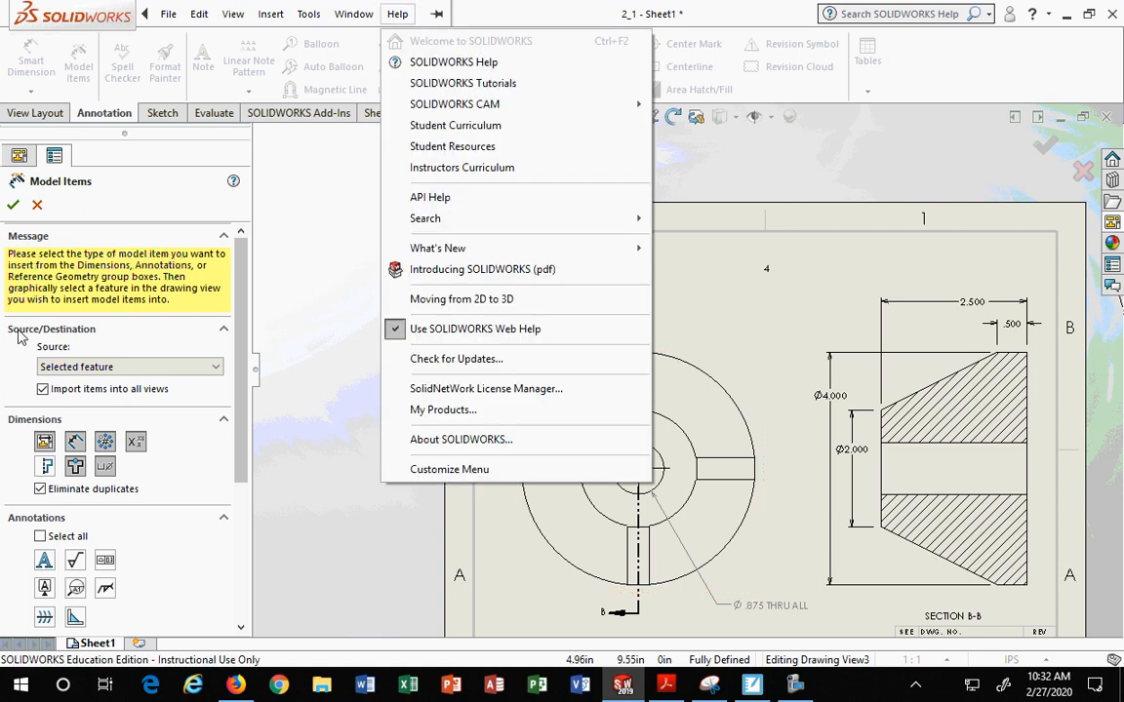
pyautogui.click(17, 214)
pyautogui.click(14, 202)
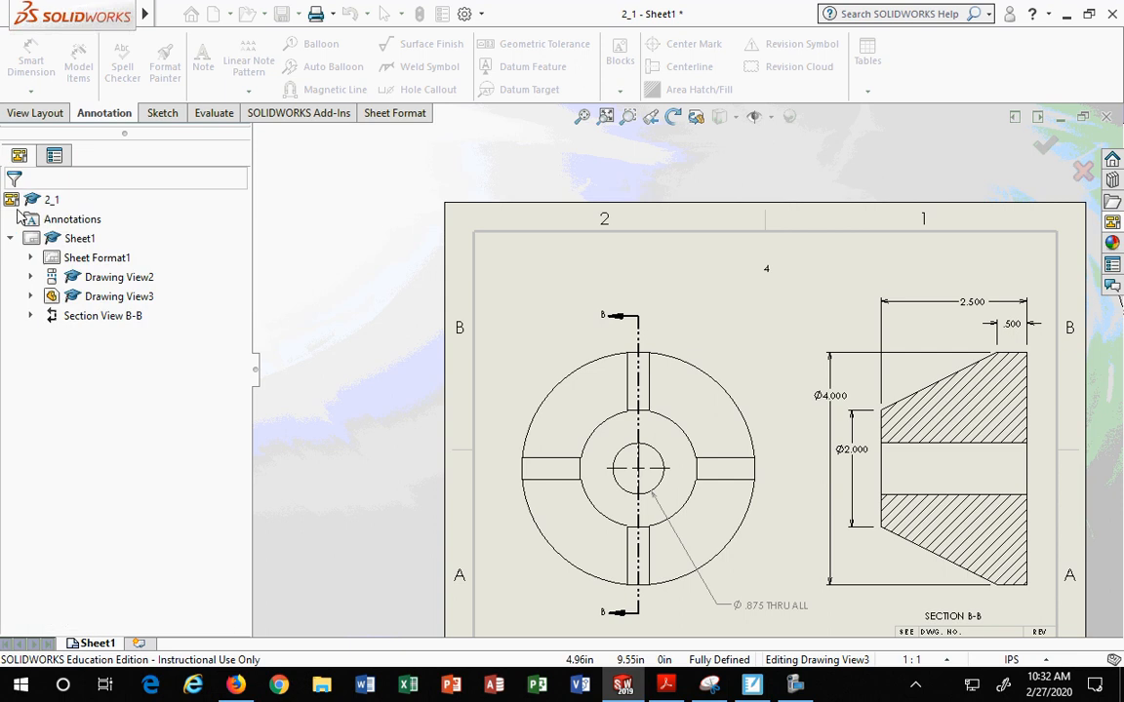
pyautogui.click(12, 51)
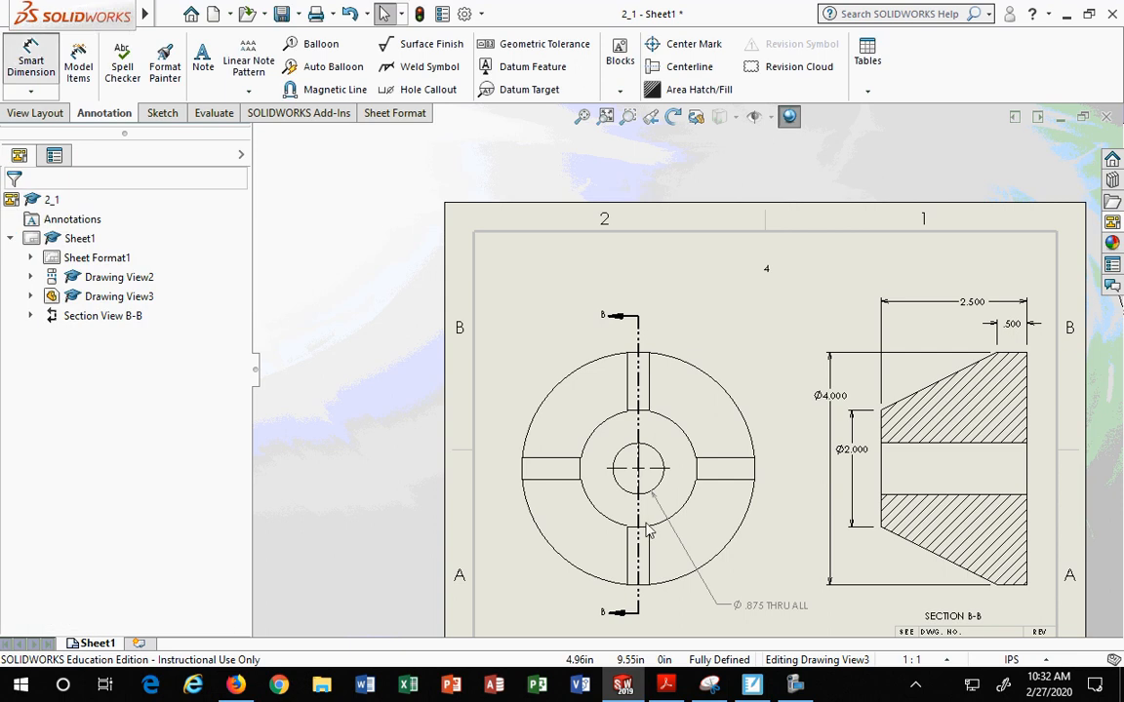
pyautogui.click(544, 459)
pyautogui.click(543, 474)
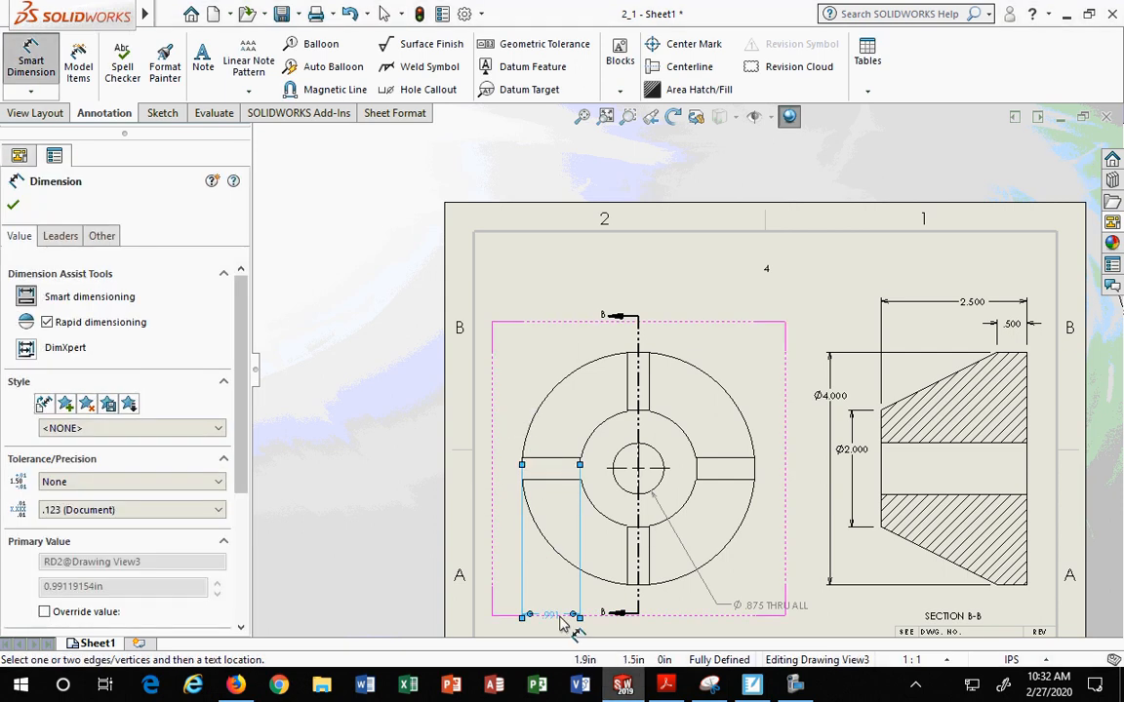
pyautogui.click(12, 206)
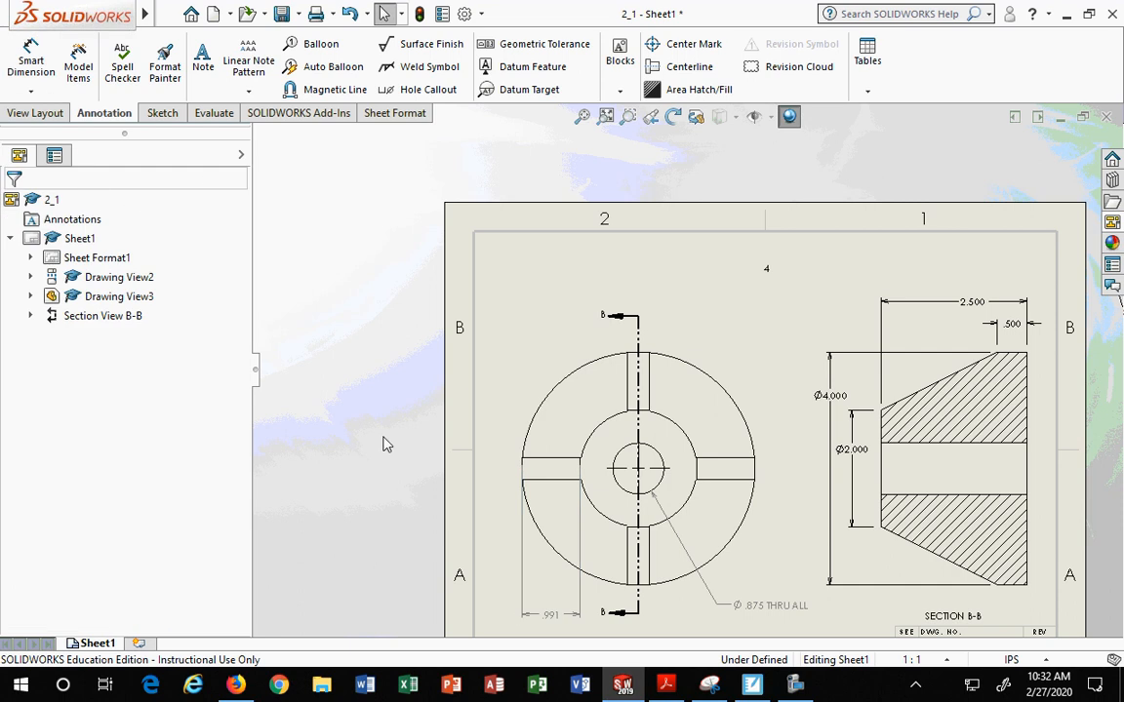
pyautogui.click(549, 613)
pyautogui.press('Delete')
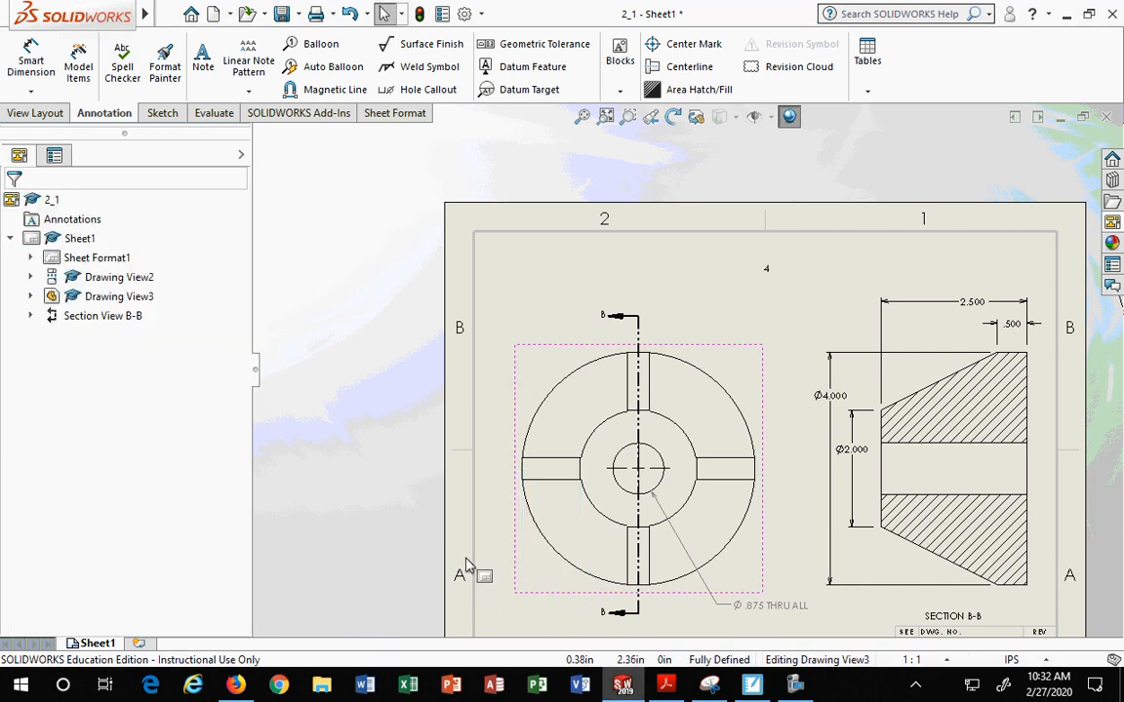
# Dimension the width between the left slot's two horizontal edges with Smart Dimension, placing the dimension beside the circular view.
pyautogui.scroll(-5, 586, 429)
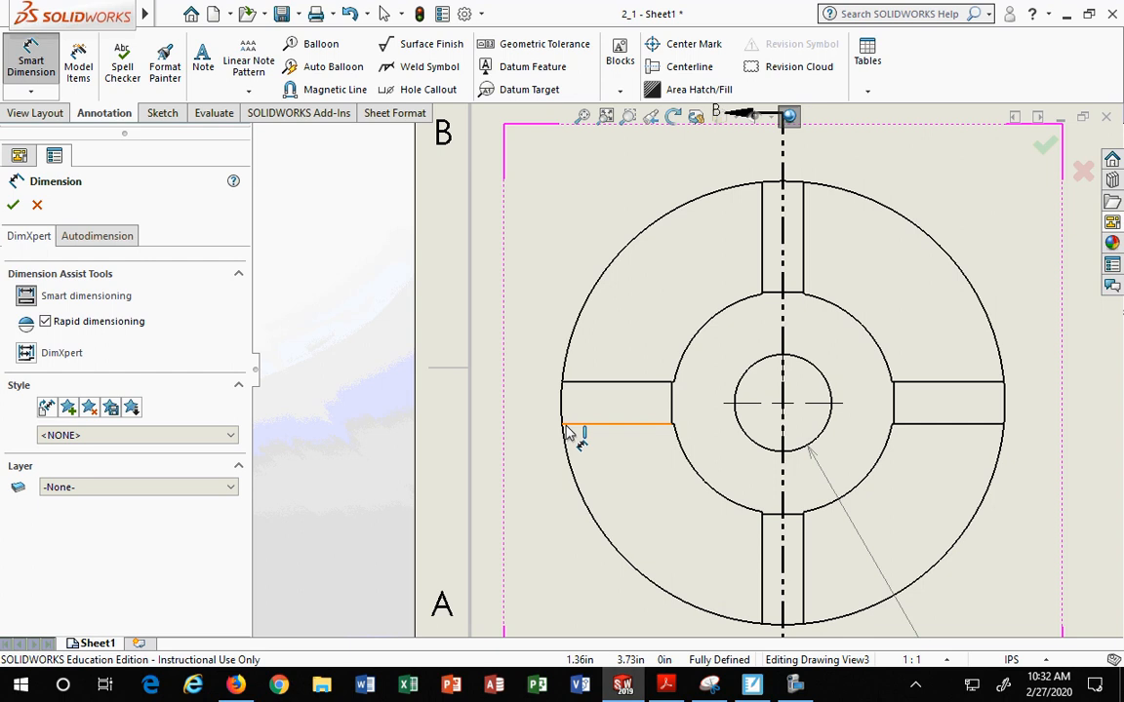
pyautogui.click(566, 432)
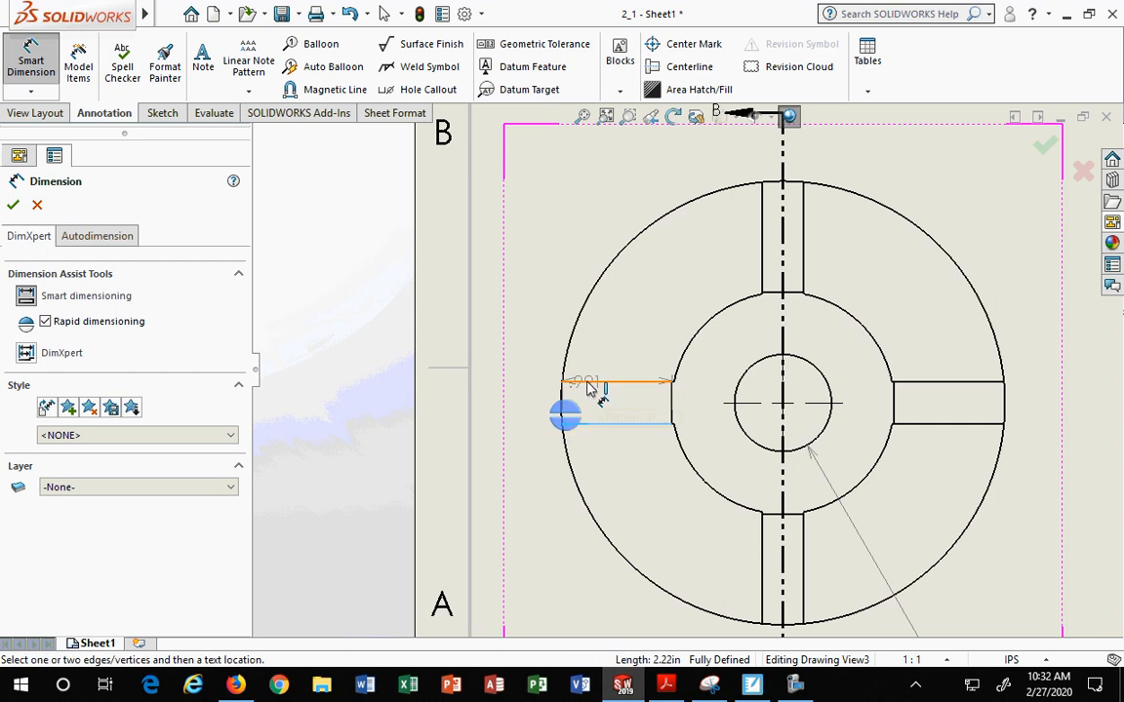
pyautogui.click(592, 382)
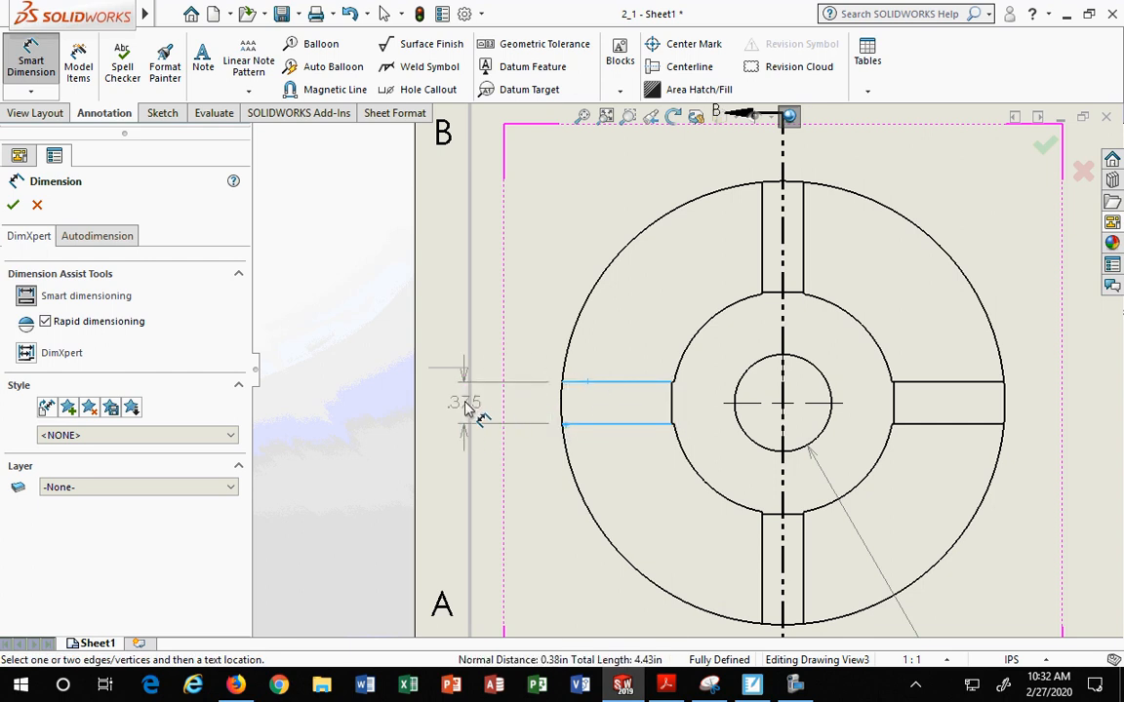
pyautogui.click(488, 412)
pyautogui.scroll(-1, 512, 488)
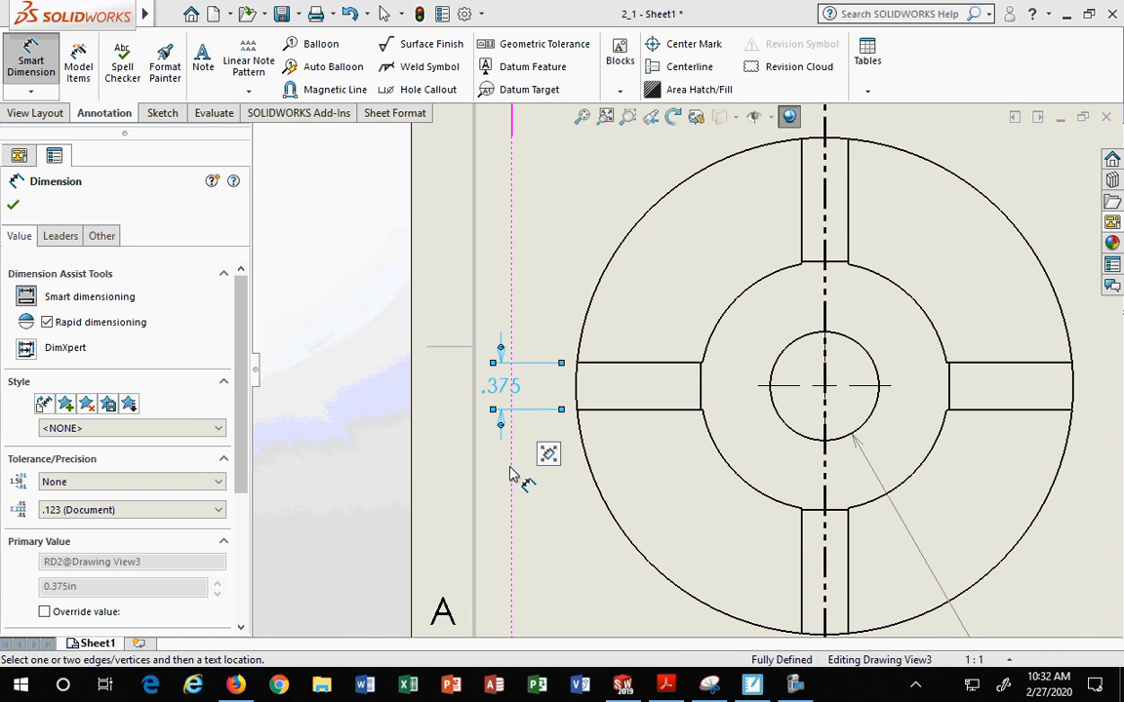
pyautogui.press('Escape')
pyautogui.press('Escape')
pyautogui.scroll(3, 517, 532)
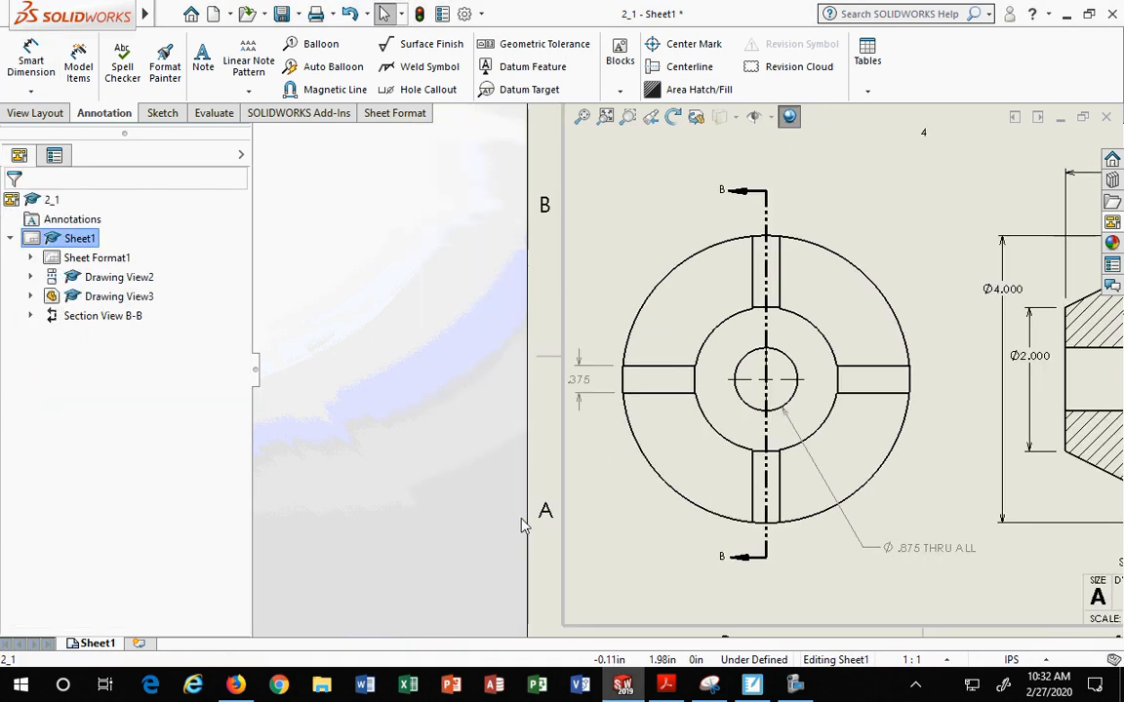
pyautogui.scroll(2, 644, 459)
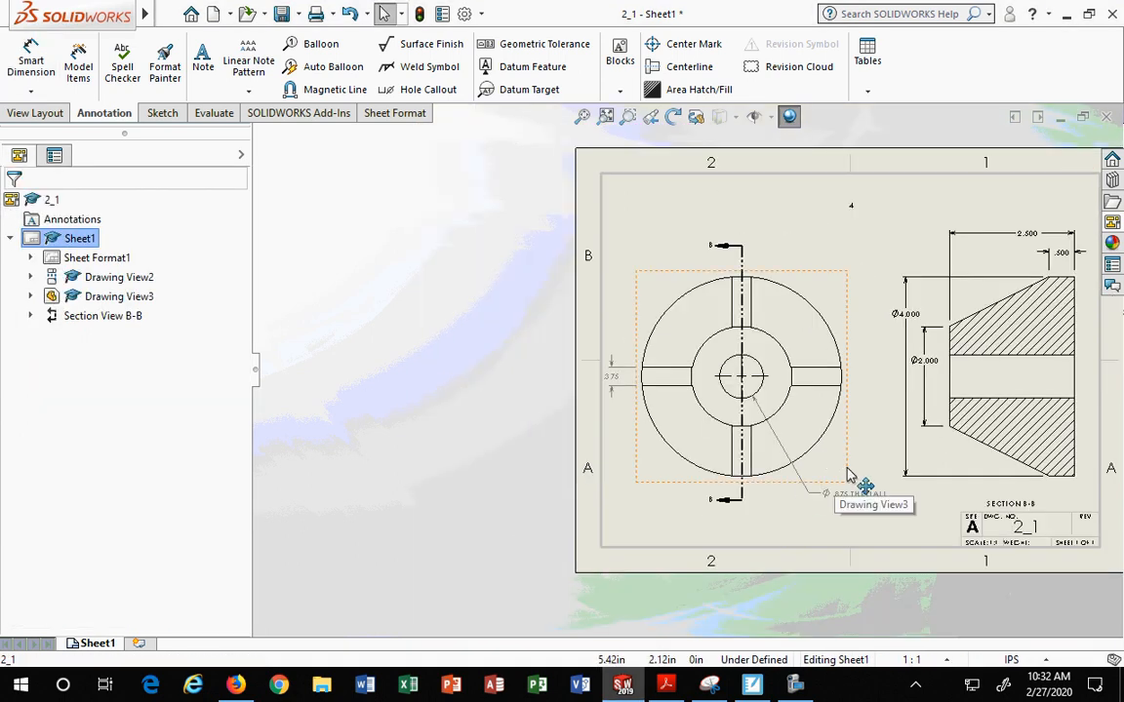
# Move the Ø.875 THRU ALL callout to the upper right of the circular view and shift the left slot's width dimension slightly outward.
pyautogui.moveTo(846, 476)
pyautogui.mouseDown()
pyautogui.moveTo(857, 477)
pyautogui.moveTo(913, 256)
pyautogui.moveTo(851, 255)
pyautogui.mouseUp()
pyautogui.scroll(-1, 688, 361)
pyautogui.scroll(3, 678, 377)
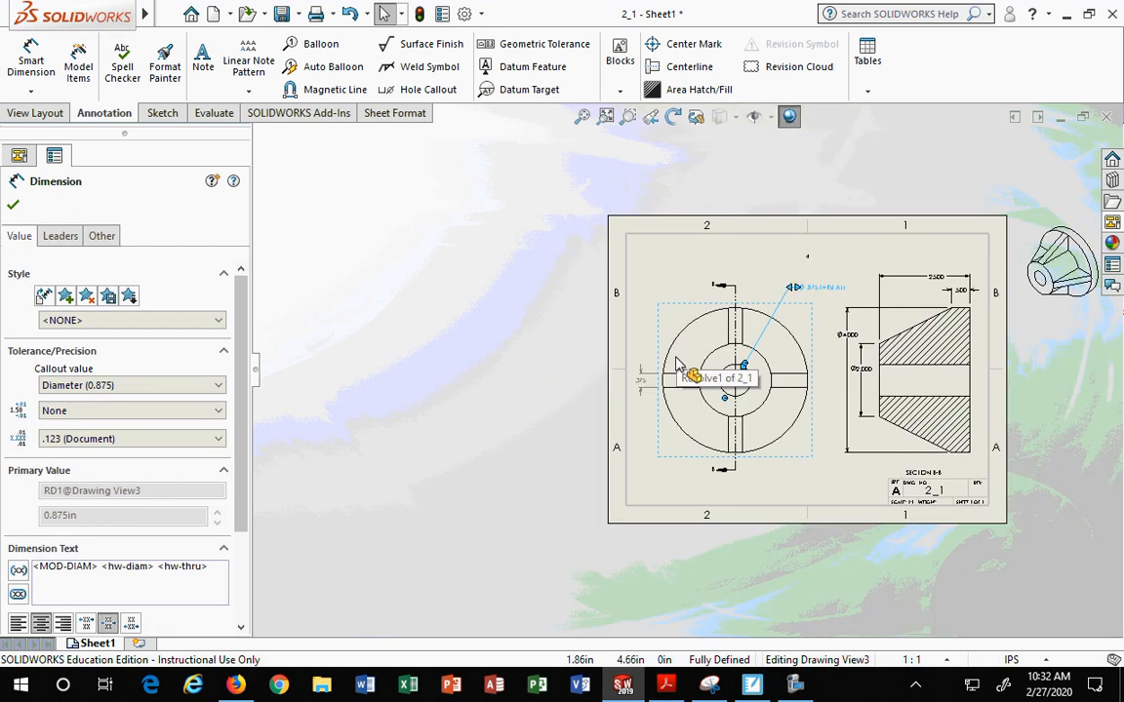
pyautogui.scroll(-1, 678, 375)
pyautogui.scroll(-1, 678, 376)
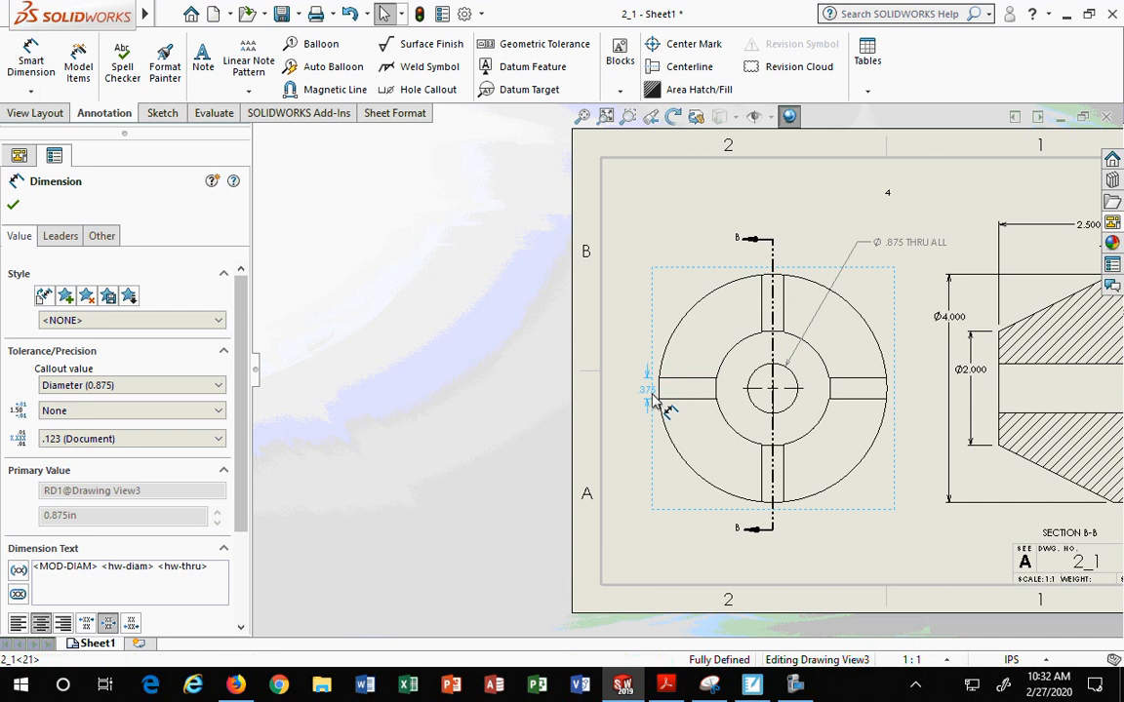
pyautogui.click(636, 390)
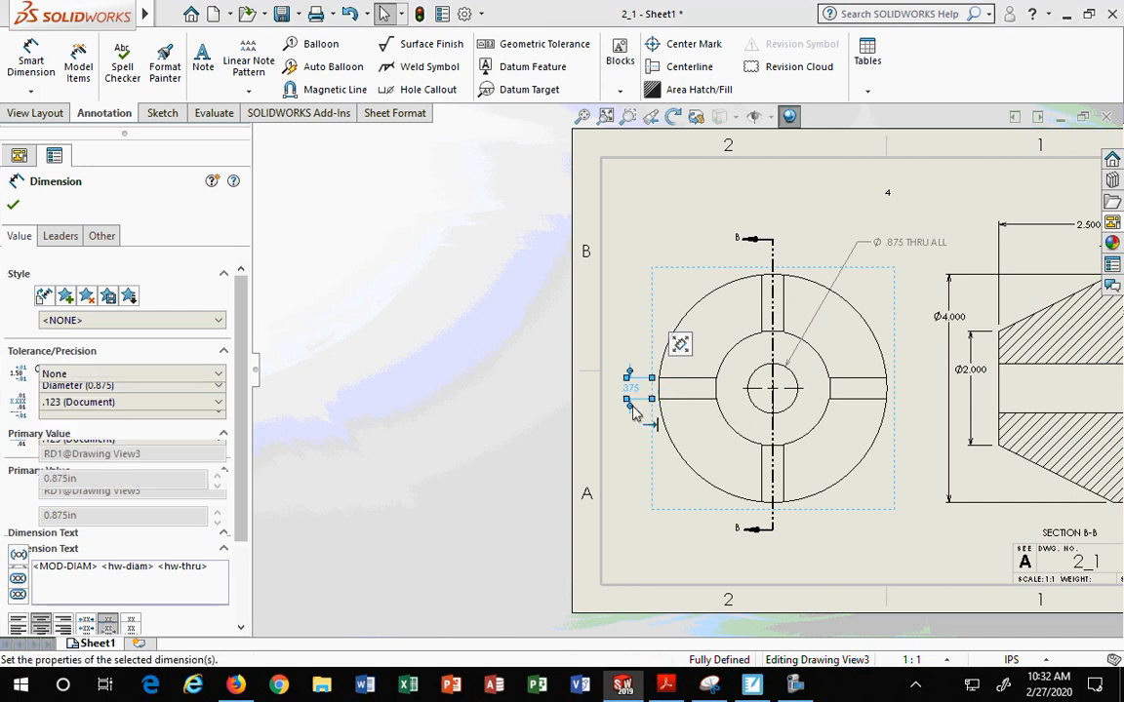
pyautogui.press('Escape')
pyautogui.scroll(1, 644, 390)
pyautogui.scroll(-2, 652, 390)
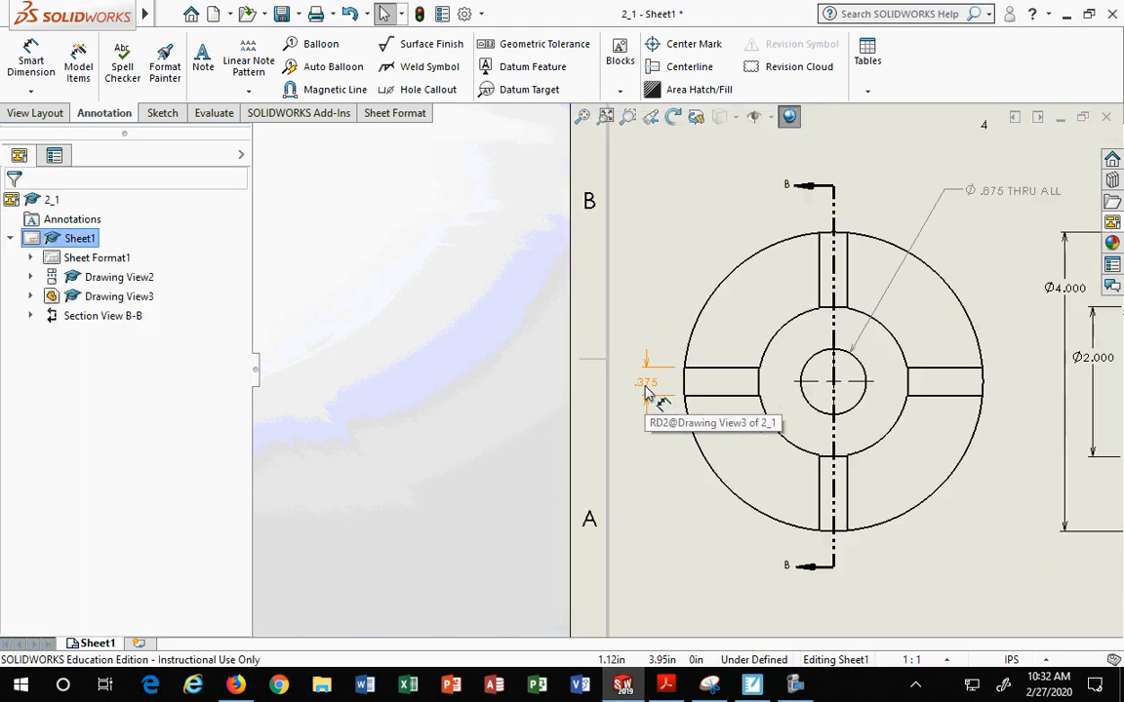
# Check the properties of the left slot's .375 dimension and delete that dimension.
pyautogui.moveTo(806, 386)
pyautogui.mouseDown(button='middle')
pyautogui.moveTo(597, 394)
pyautogui.moveTo(575, 423)
pyautogui.mouseUp(button='middle')
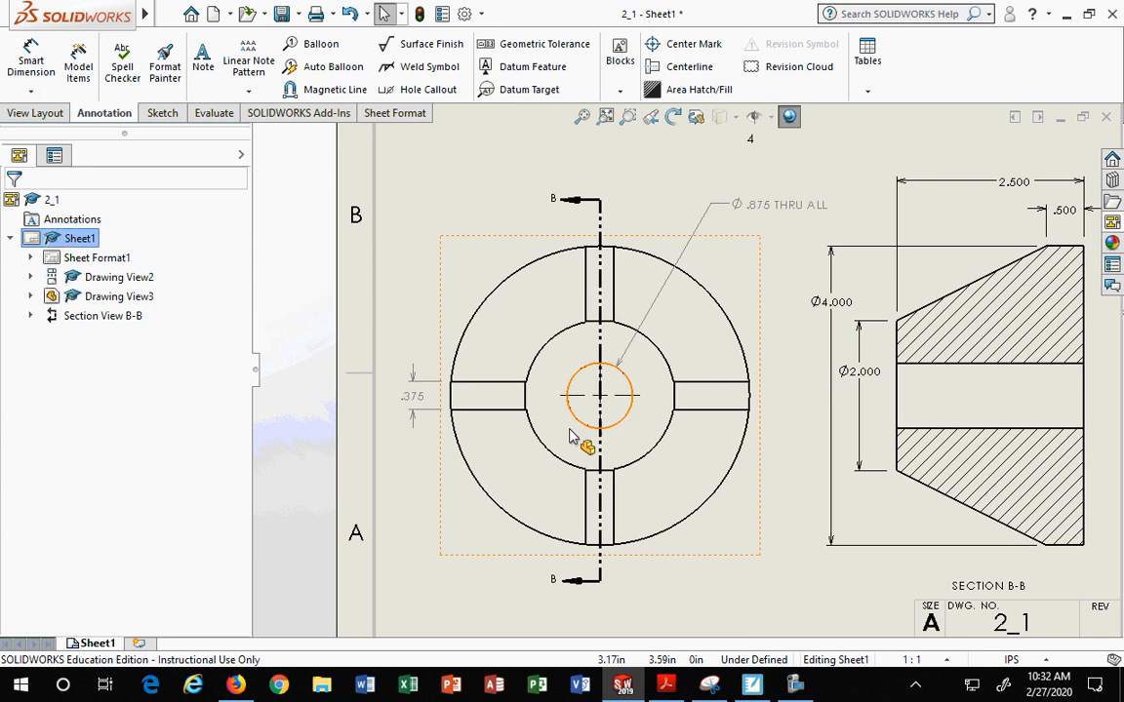
pyautogui.click(411, 394)
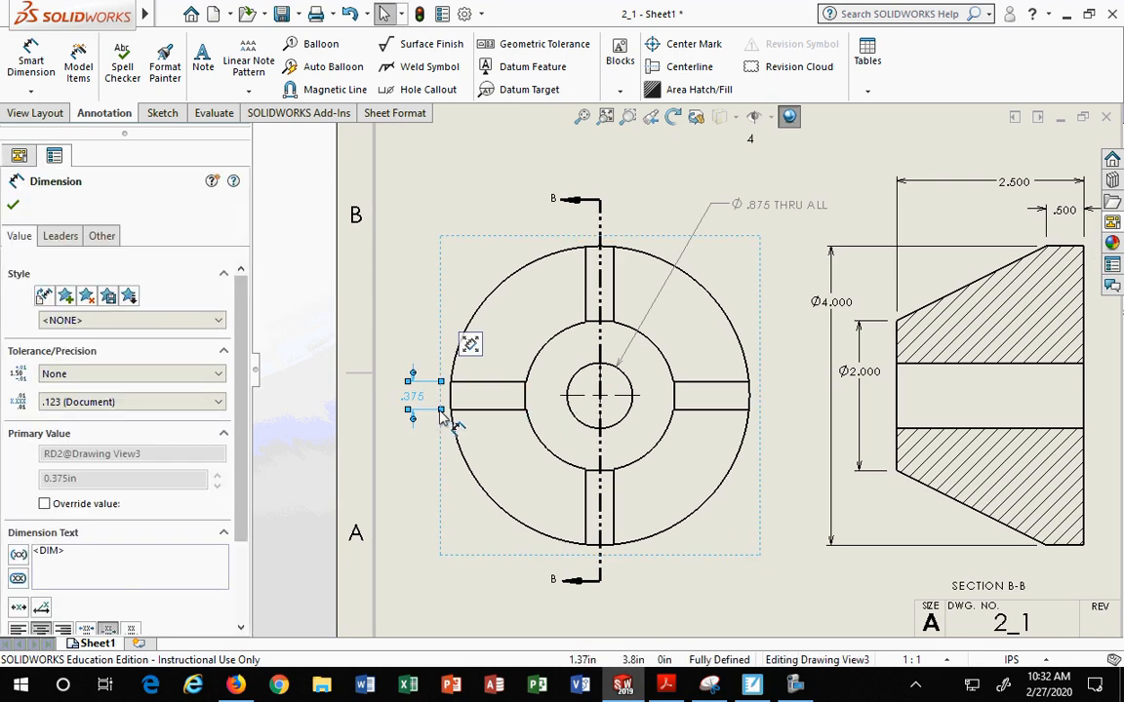
pyautogui.moveTo(242, 450); pyautogui.dragTo(243, 500)
pyautogui.scroll(2, 219, 453)
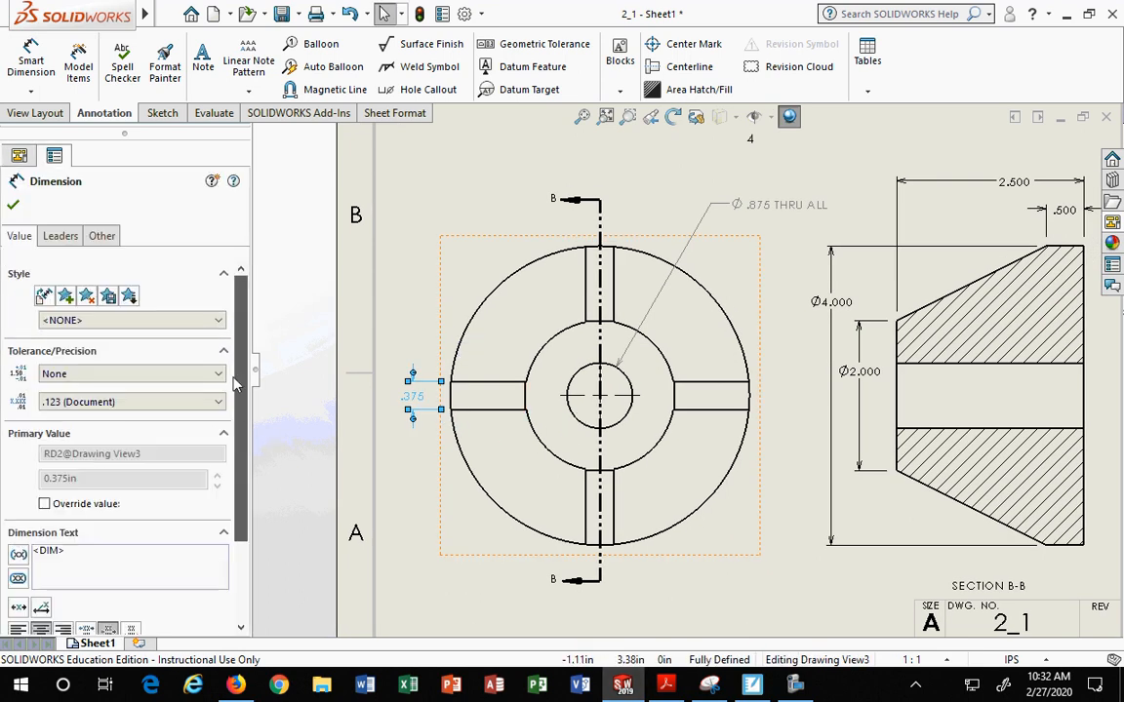
pyautogui.click(14, 206)
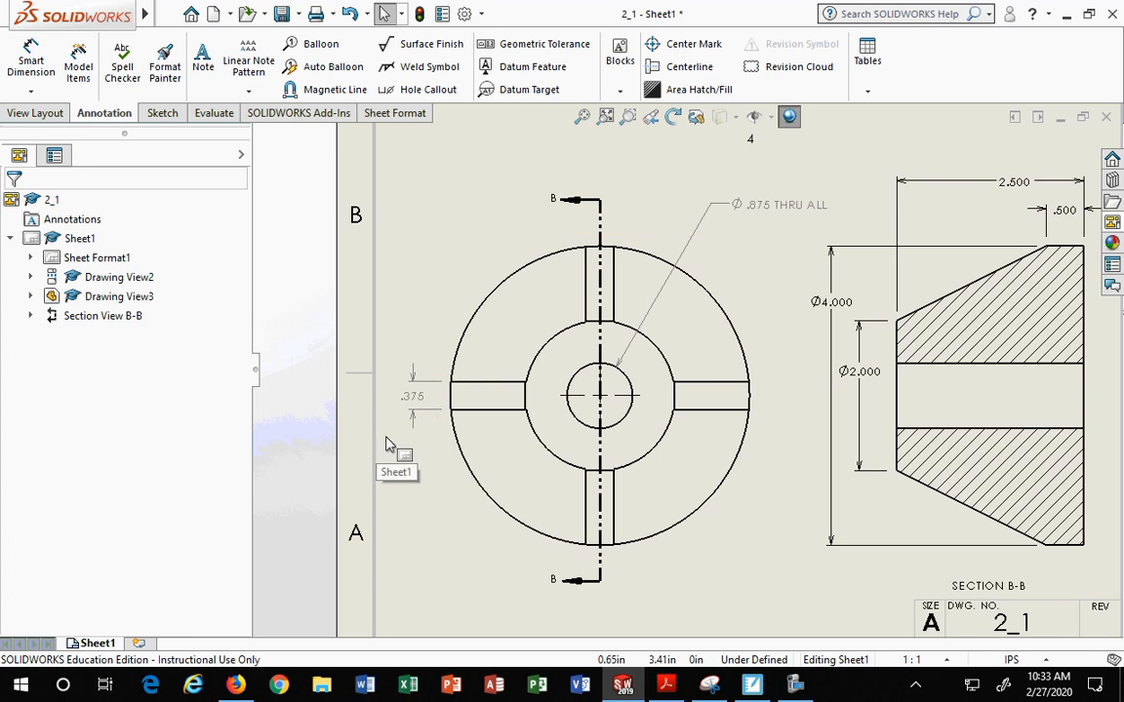
pyautogui.click(414, 398)
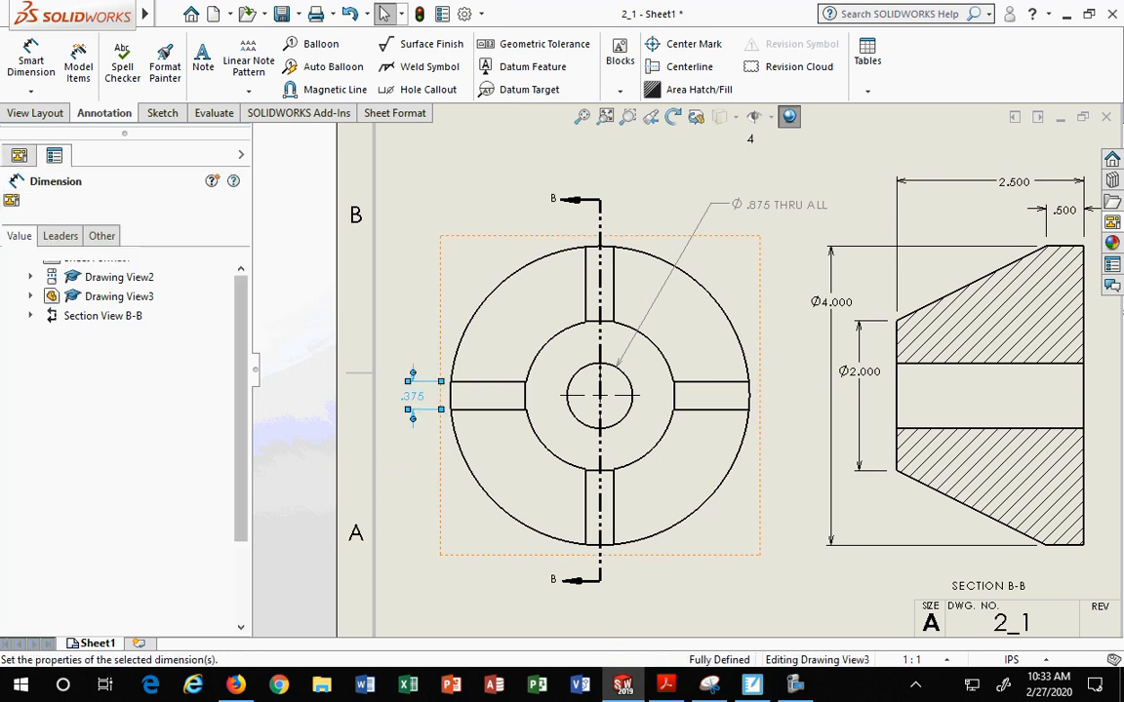
pyautogui.press('Delete')
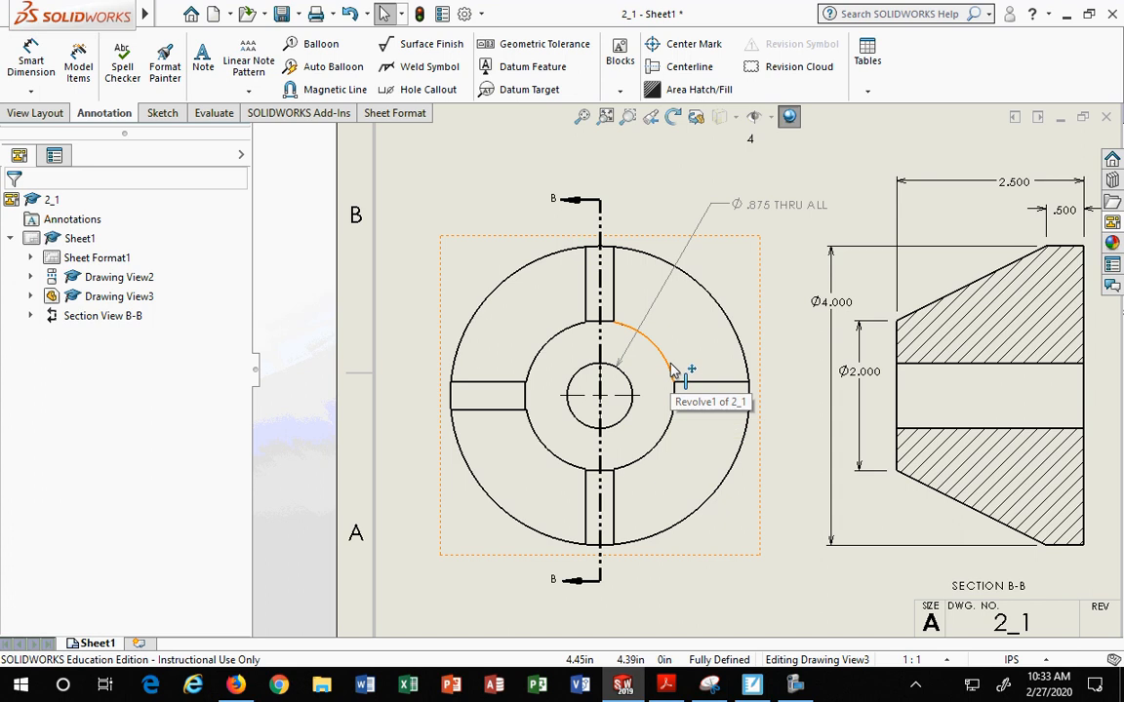
# Insert the .375 (QTY. 4, EQUALLY SPACED) slot dimension above the circular view with Model Items and move the Ø.875 callout to its lower right.
pyautogui.click(78, 67)
pyautogui.click(459, 386)
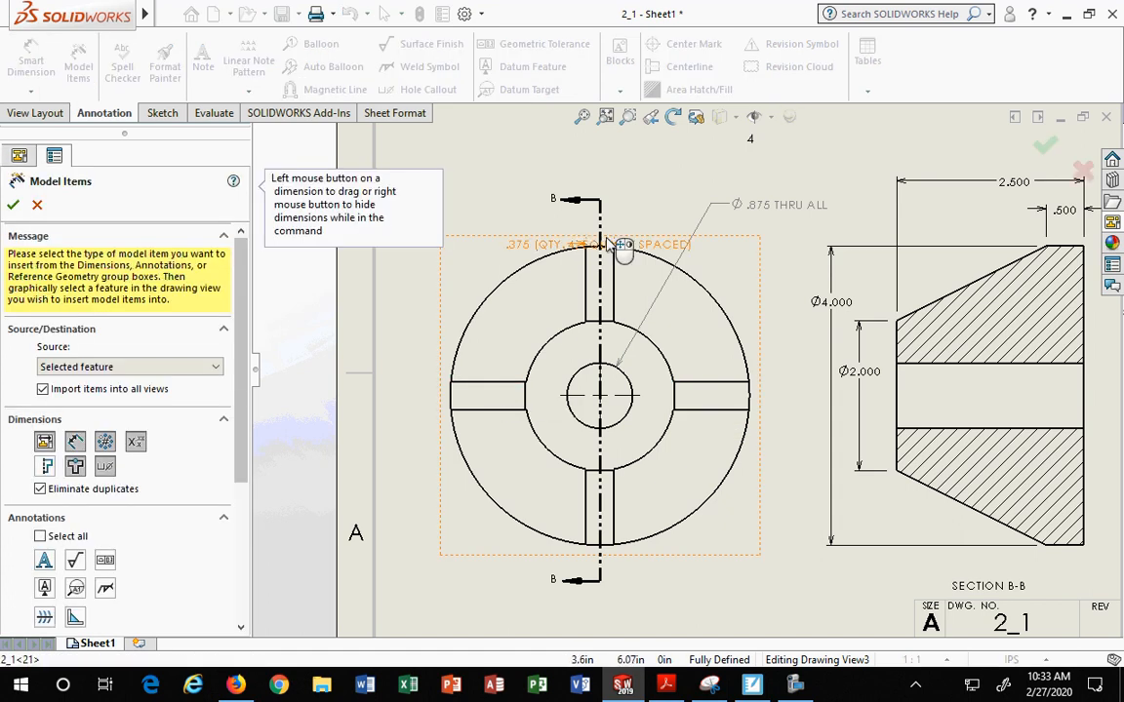
pyautogui.click(15, 209)
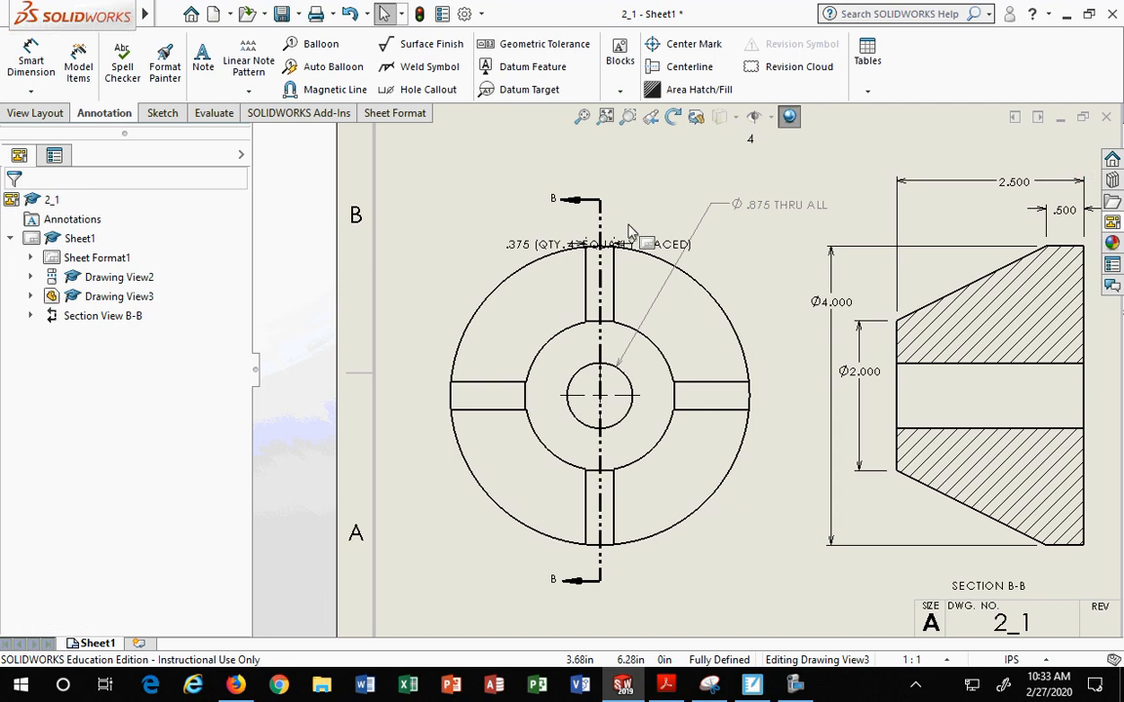
pyautogui.moveTo(664, 250); pyautogui.dragTo(759, 584)
pyautogui.click(502, 183)
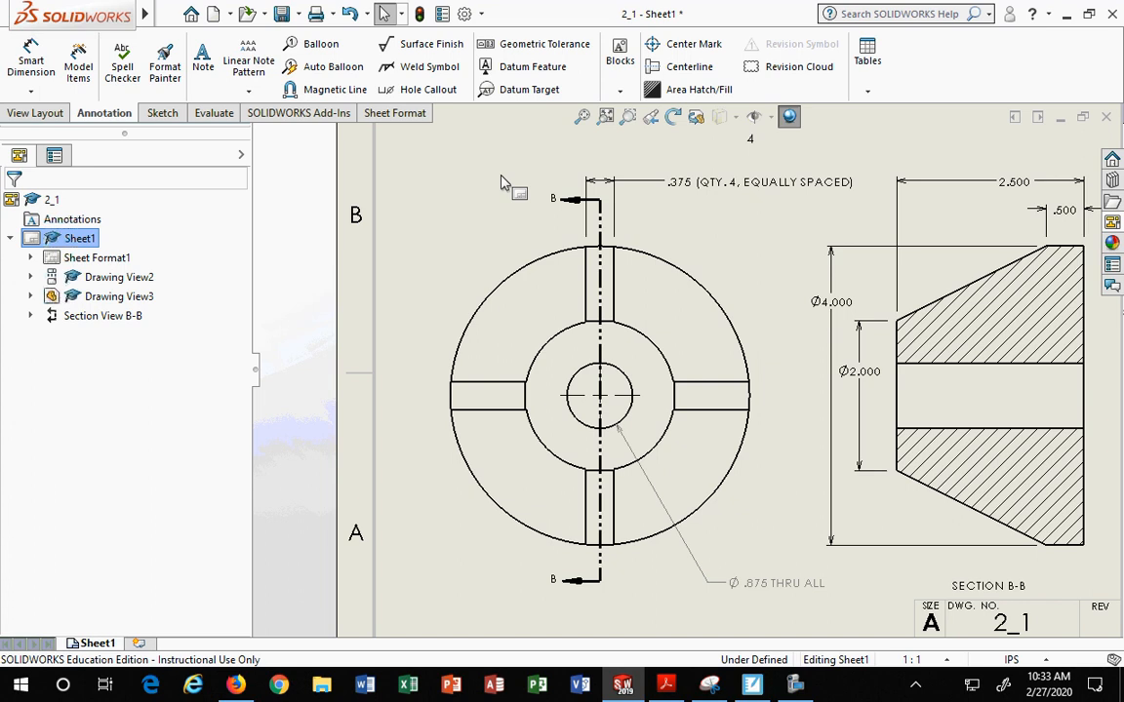
# Fit the sheet in view and extend the upper end of section line B-B to just above the .375 slot dimension.
pyautogui.press('f')
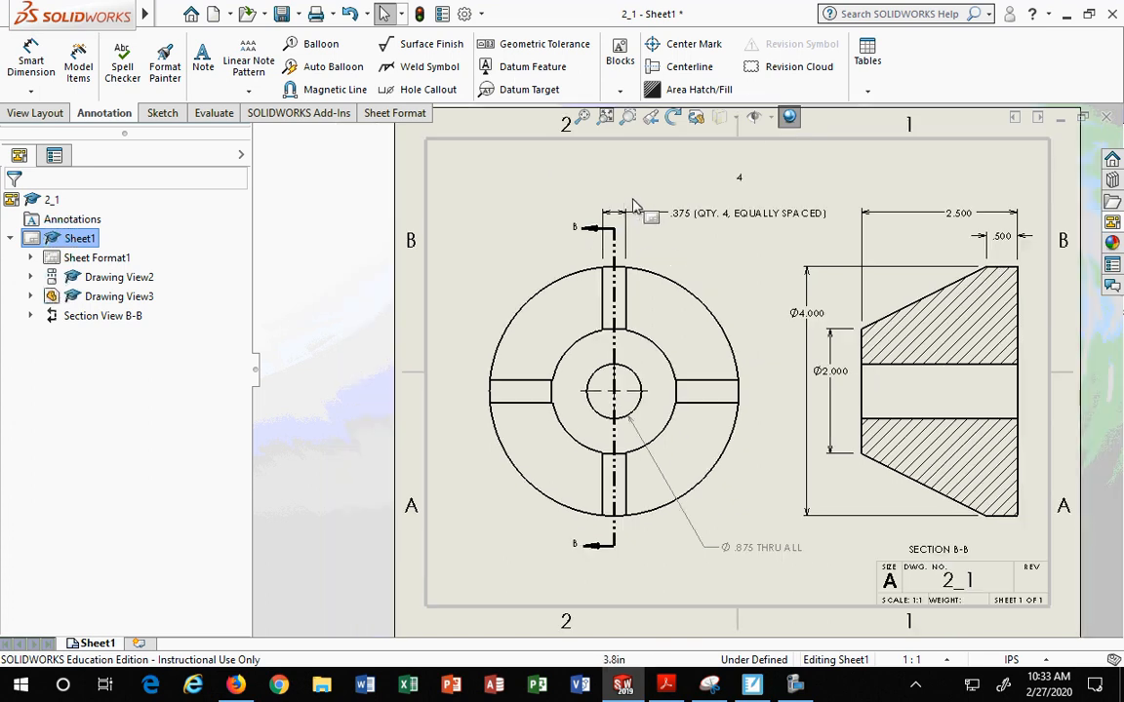
pyautogui.click(614, 251)
pyautogui.moveTo(614, 187); pyautogui.dragTo(614, 184)
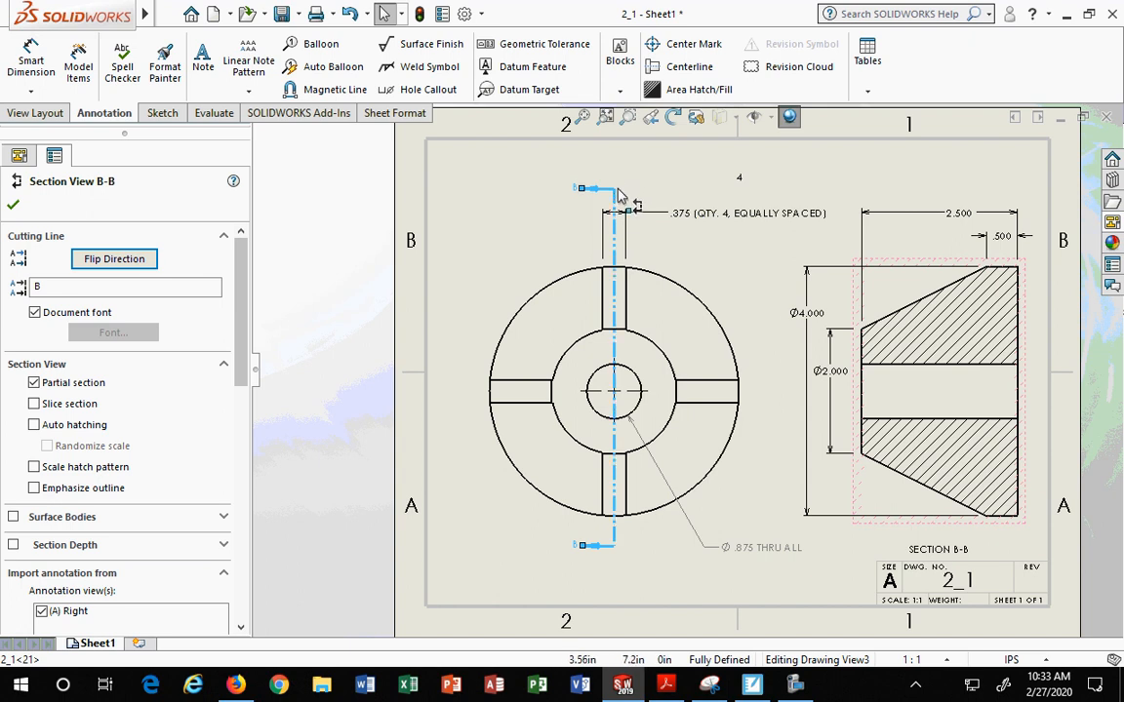
pyautogui.click(586, 203)
# Toggle the arrows of the .375 slot dimension between outside and inside its extension lines, ending with them inside.
pyautogui.scroll(-5, 589, 211)
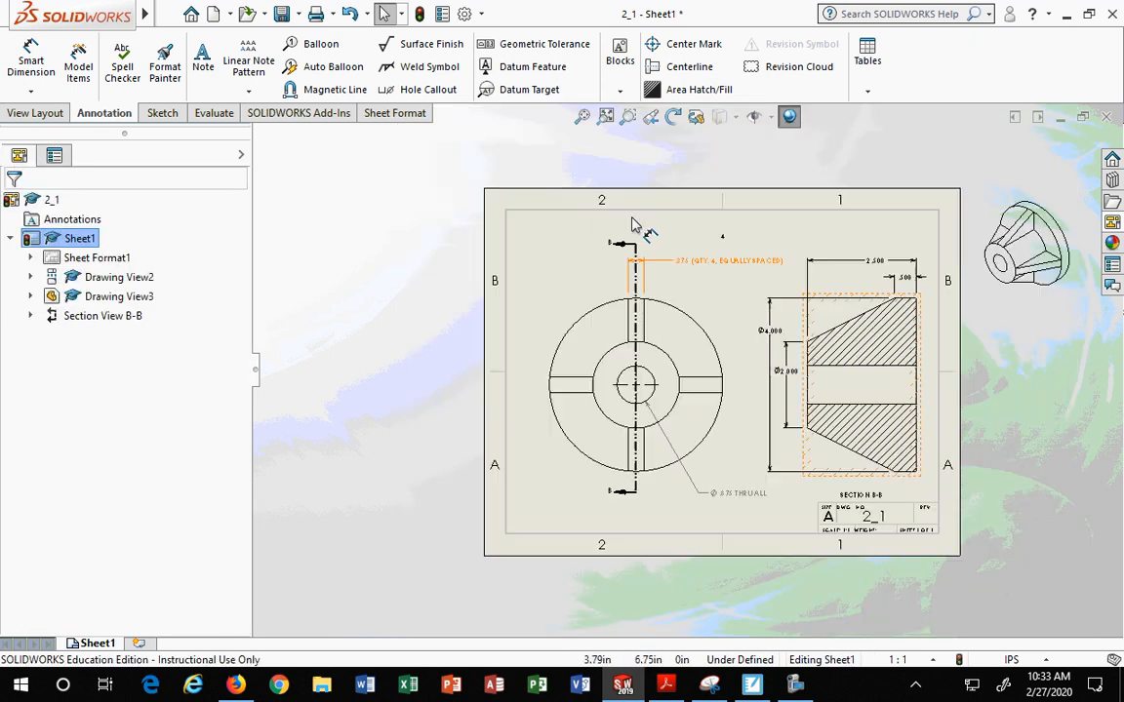
pyautogui.scroll(-1, 649, 328)
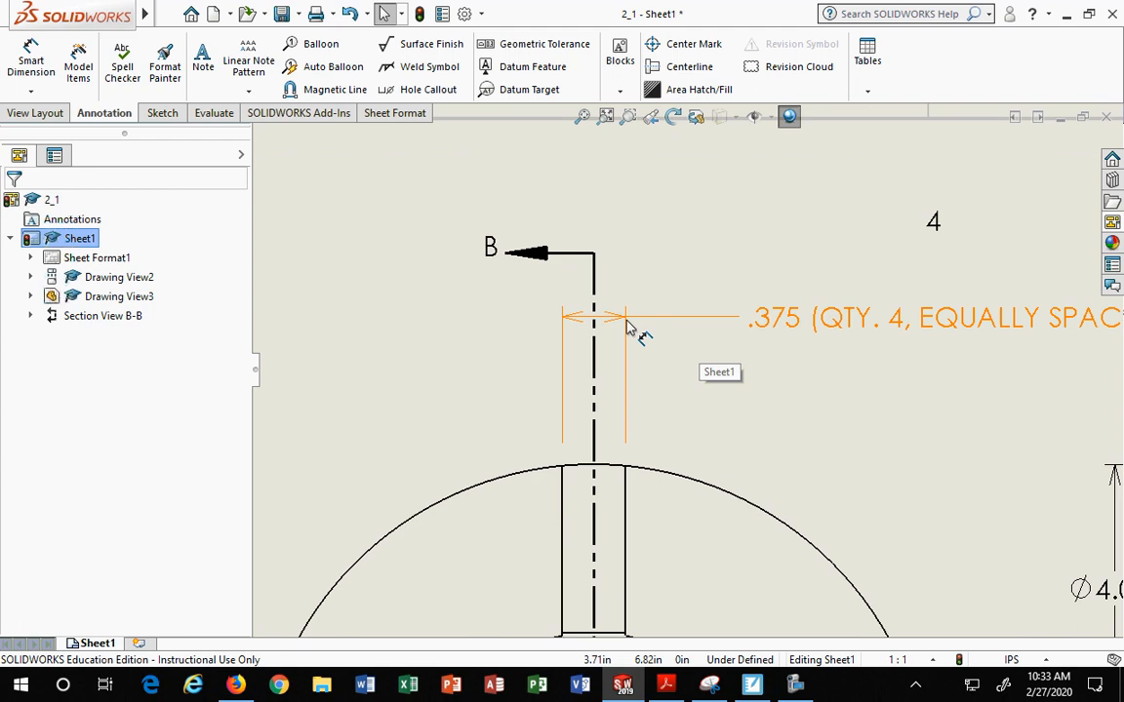
pyautogui.click(620, 320)
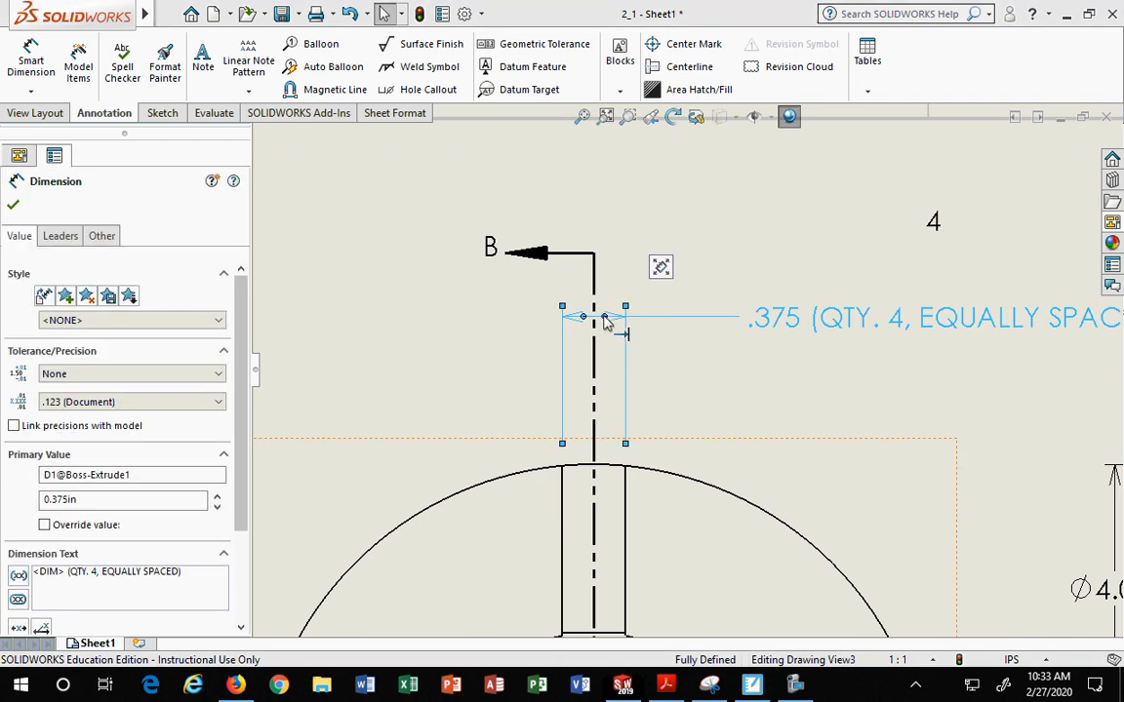
pyautogui.click(605, 320)
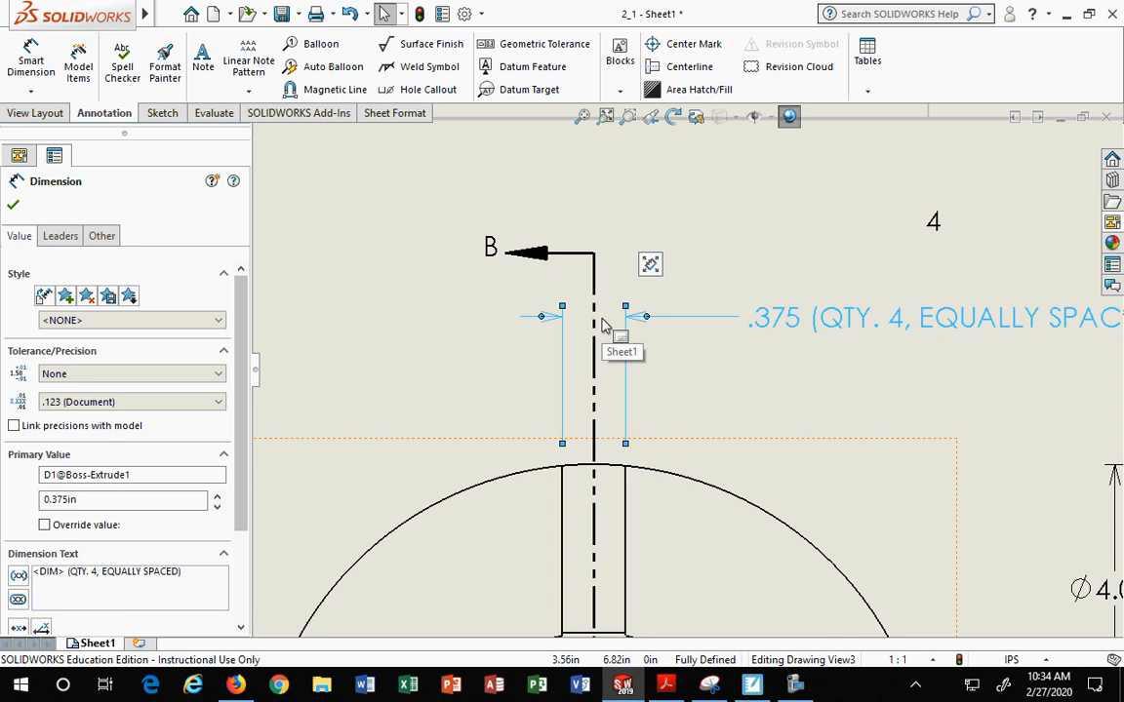
pyautogui.scroll(3, 615, 321)
pyautogui.scroll(-4, 627, 334)
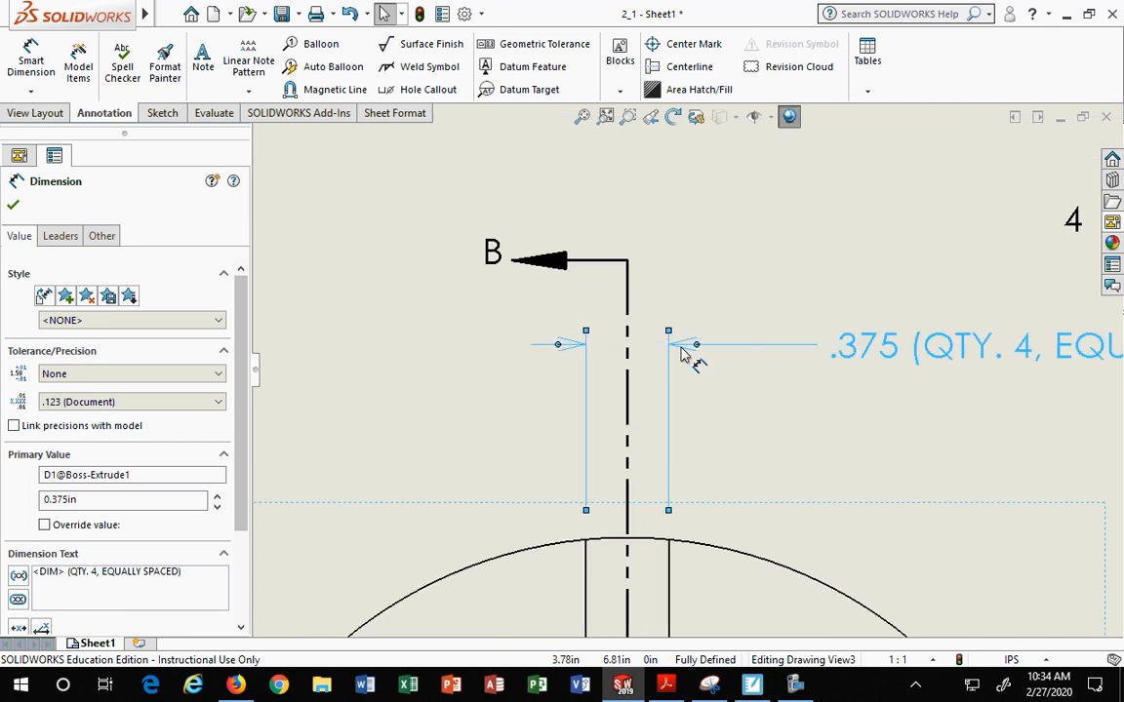
pyautogui.click(696, 347)
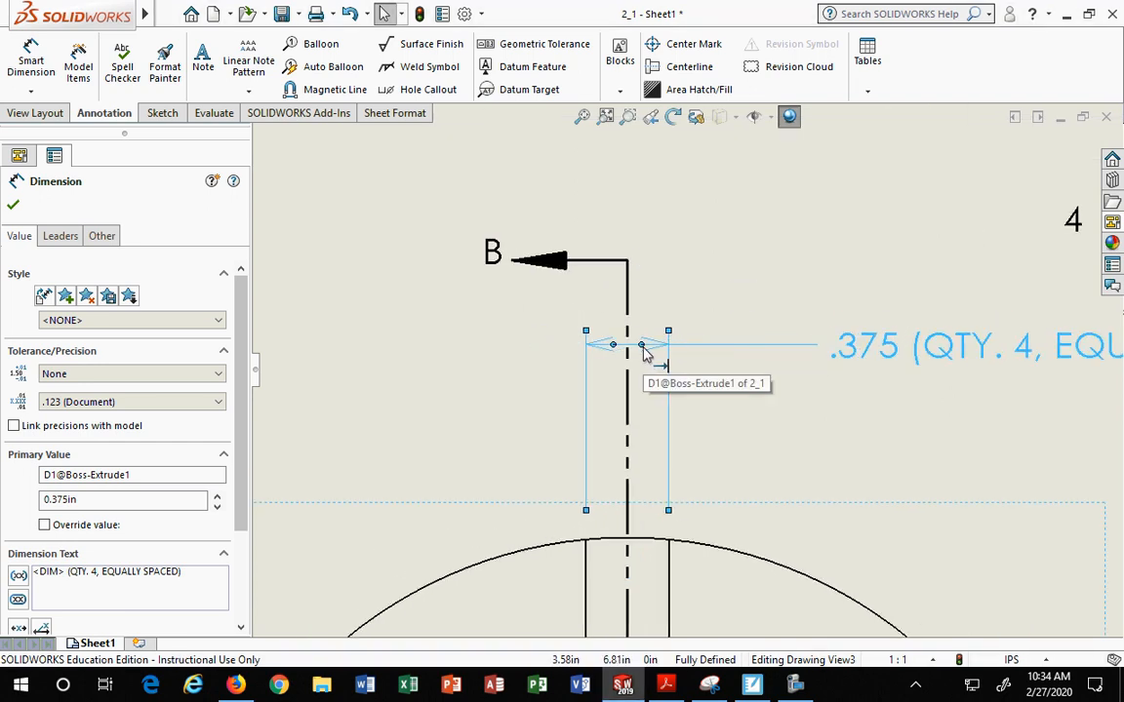
pyautogui.click(641, 345)
pyautogui.click(694, 346)
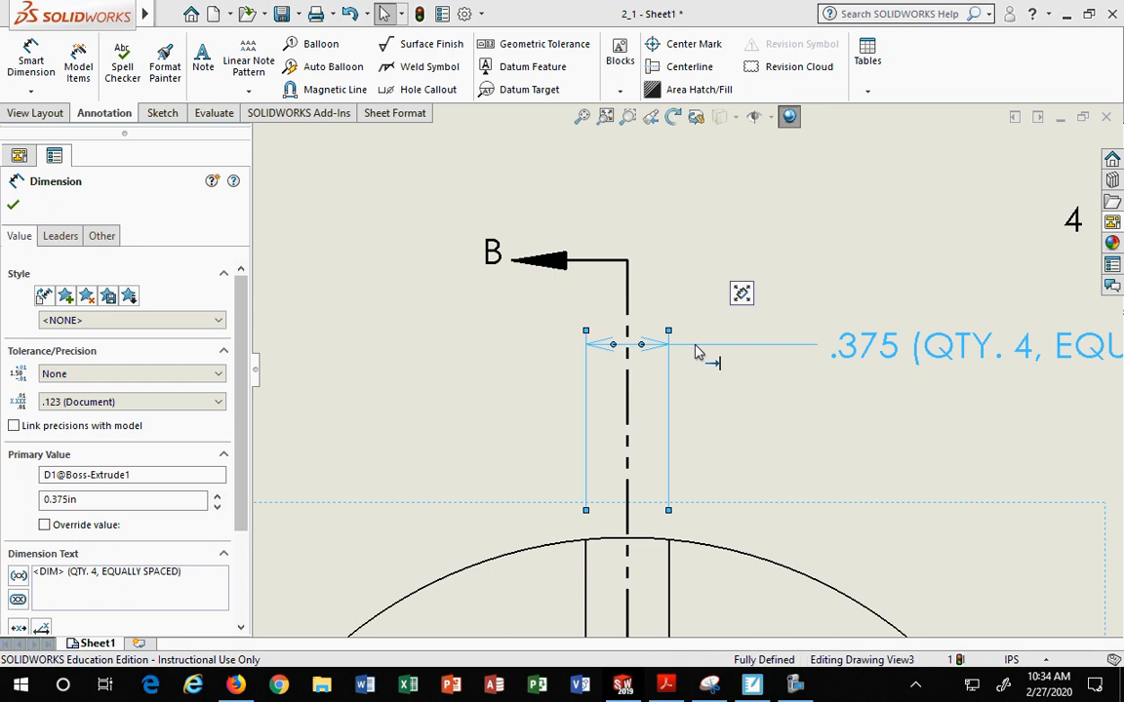
pyautogui.click(641, 346)
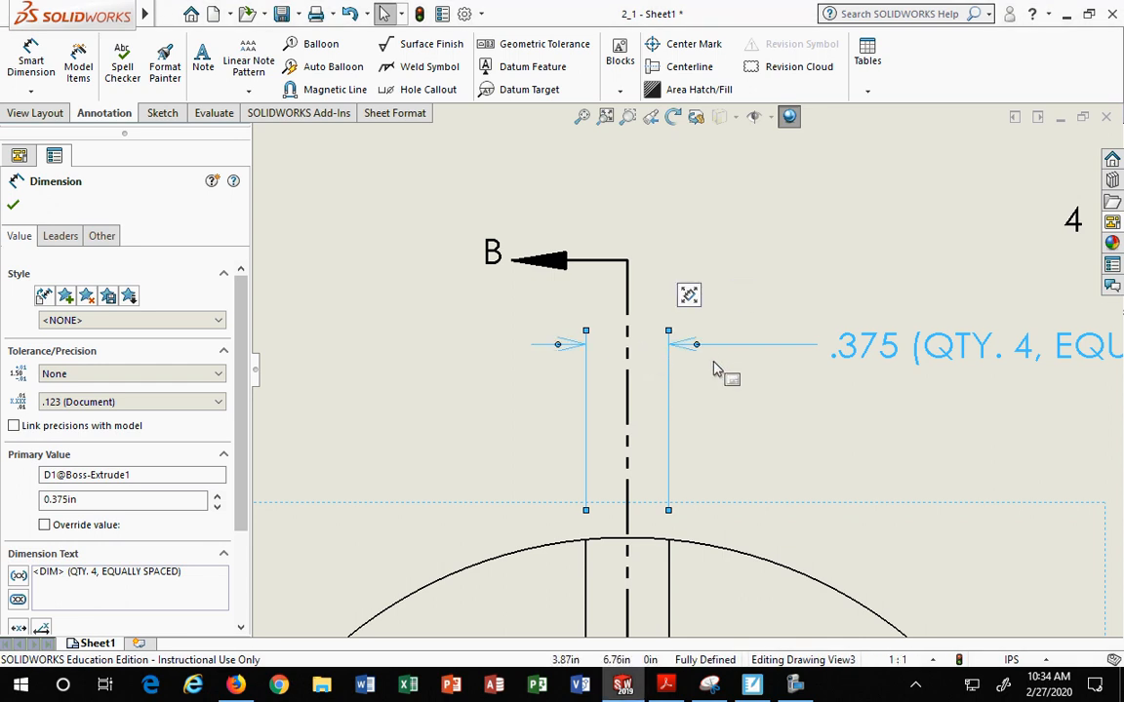
pyautogui.click(696, 346)
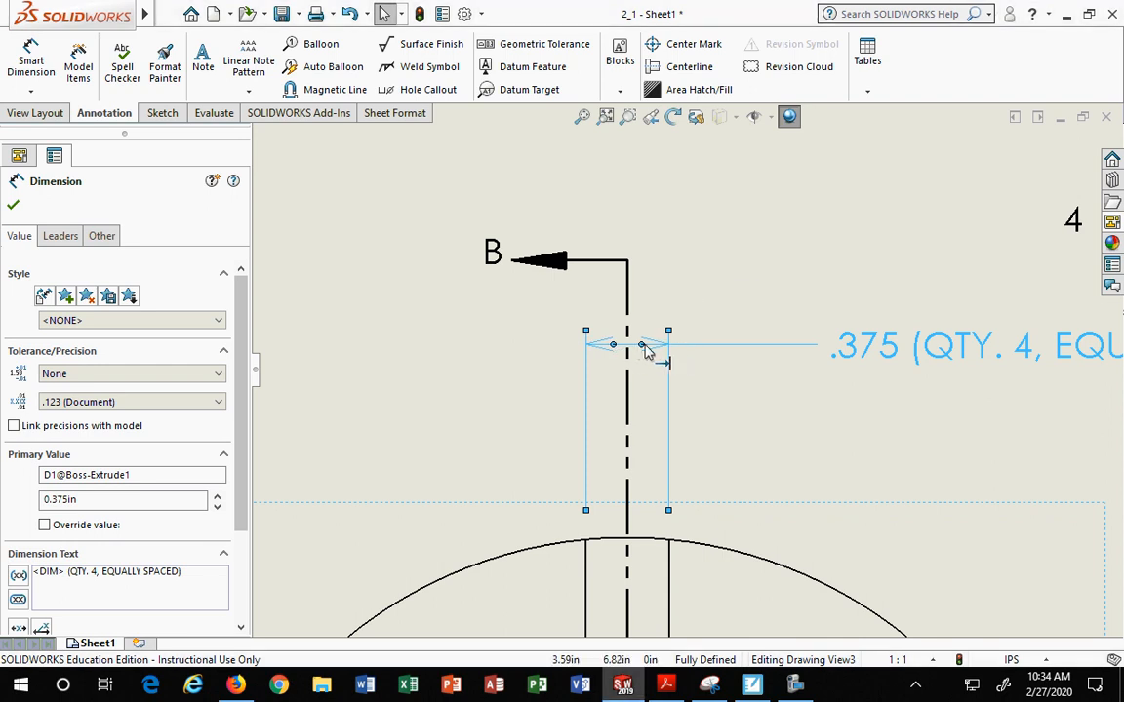
# Toggle the arrows of the .375 slot dimension, leaving them outside its extension lines.
pyautogui.click(644, 346)
pyautogui.click(713, 227)
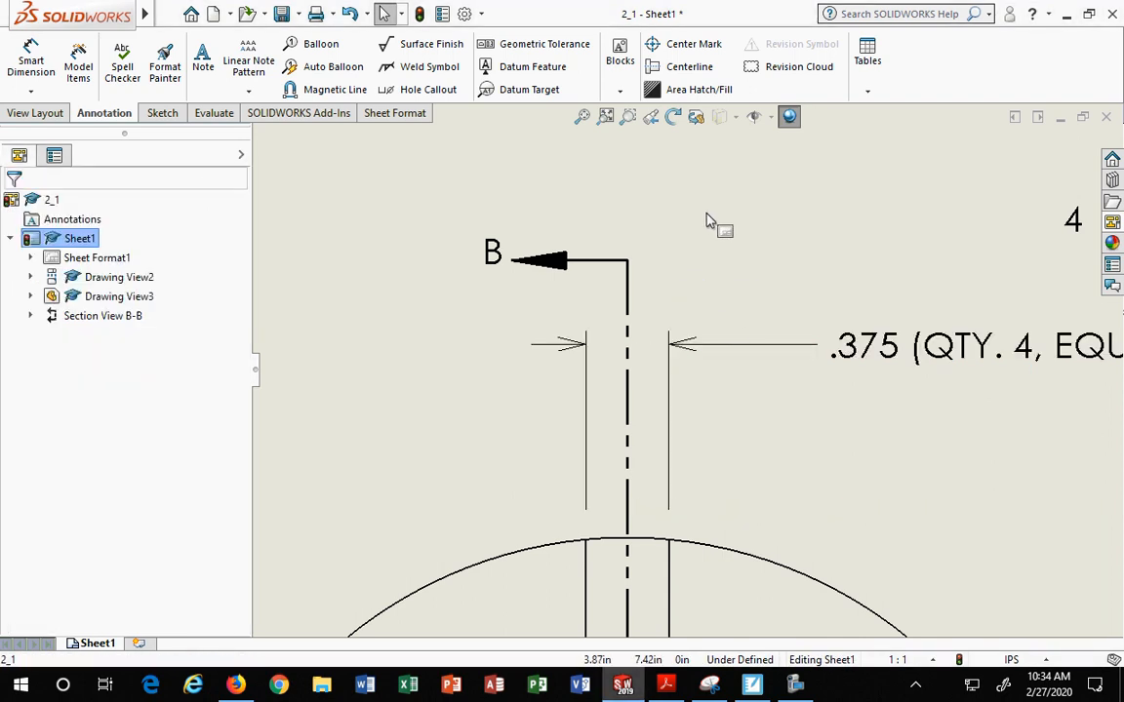
pyautogui.click(694, 348)
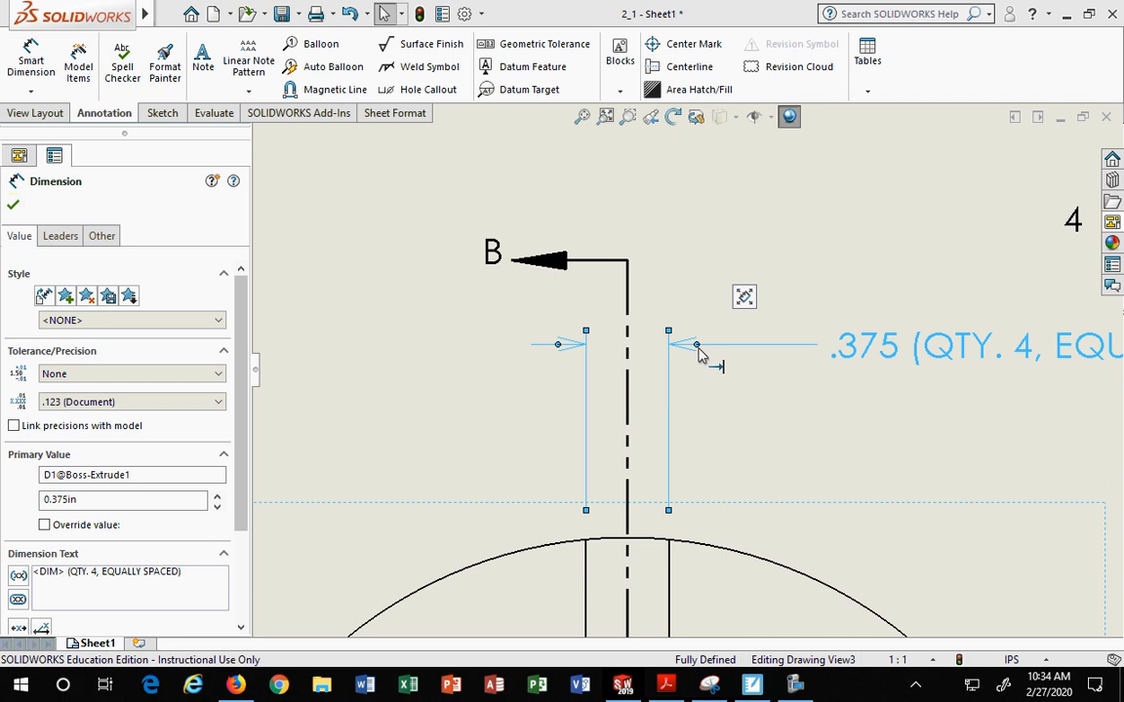
pyautogui.press('Escape')
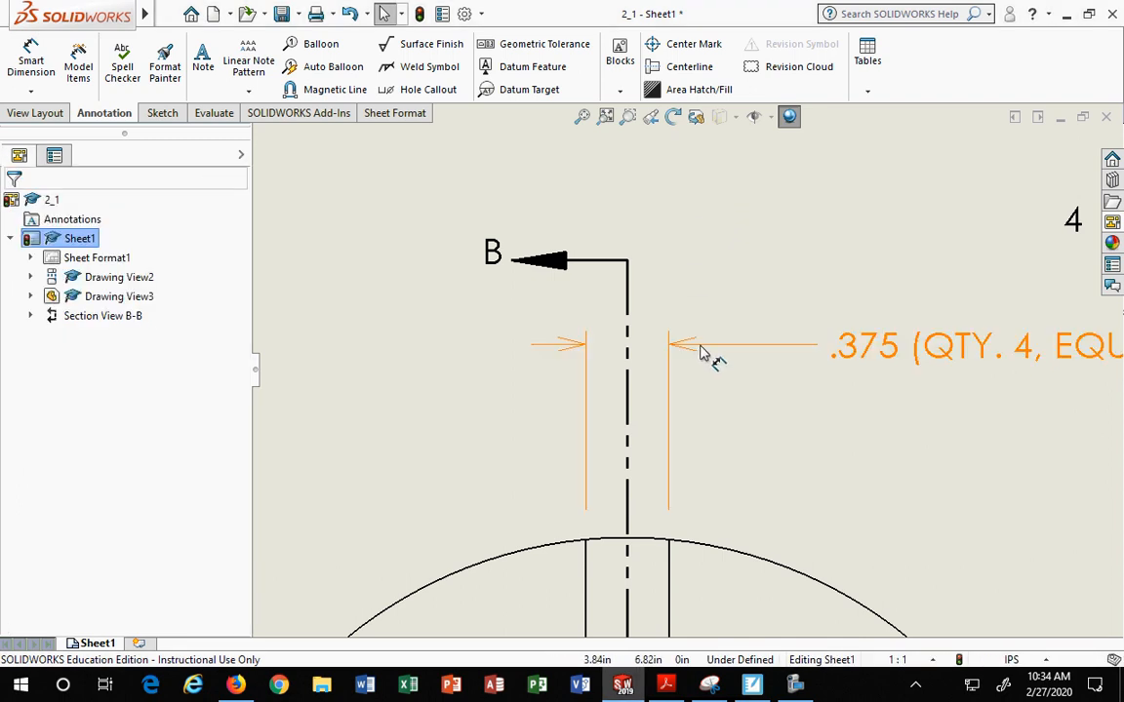
pyautogui.click(700, 353)
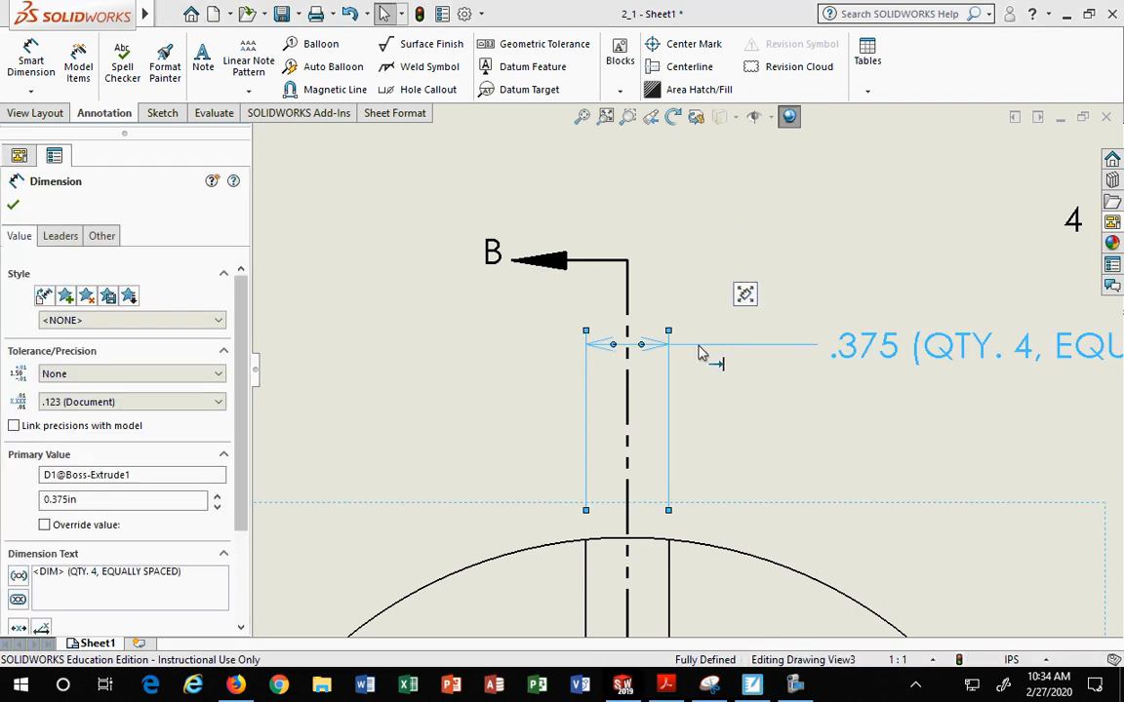
pyautogui.click(646, 248)
pyautogui.click(648, 350)
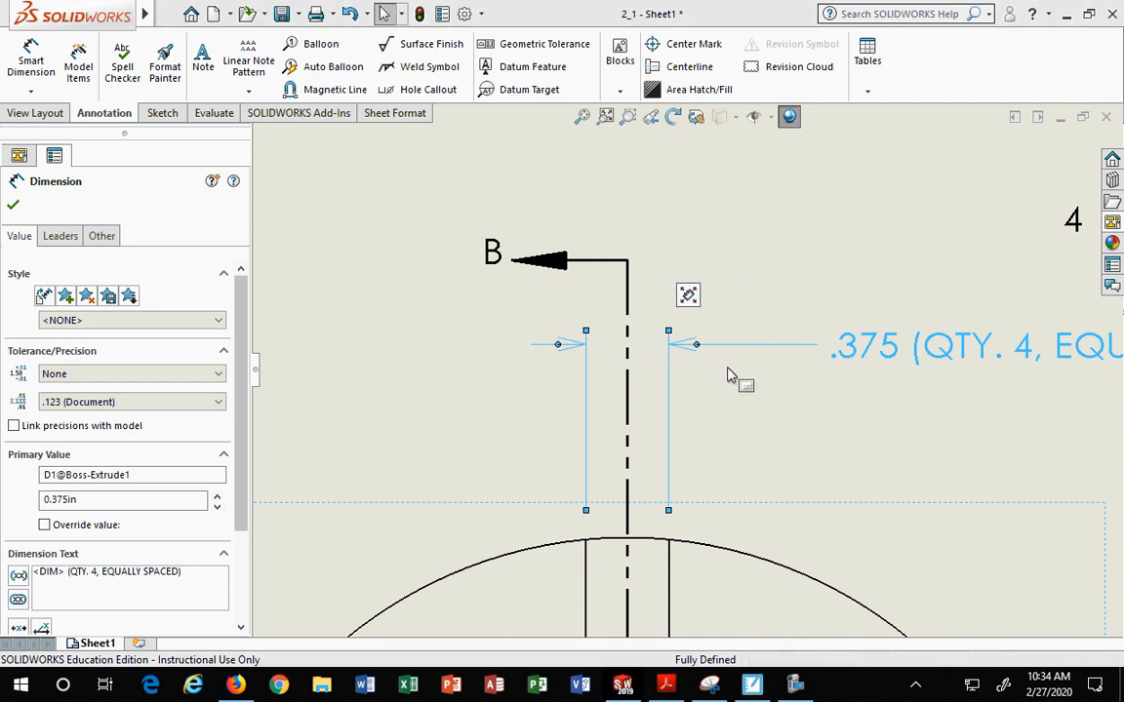
pyautogui.click(728, 250)
pyautogui.click(691, 346)
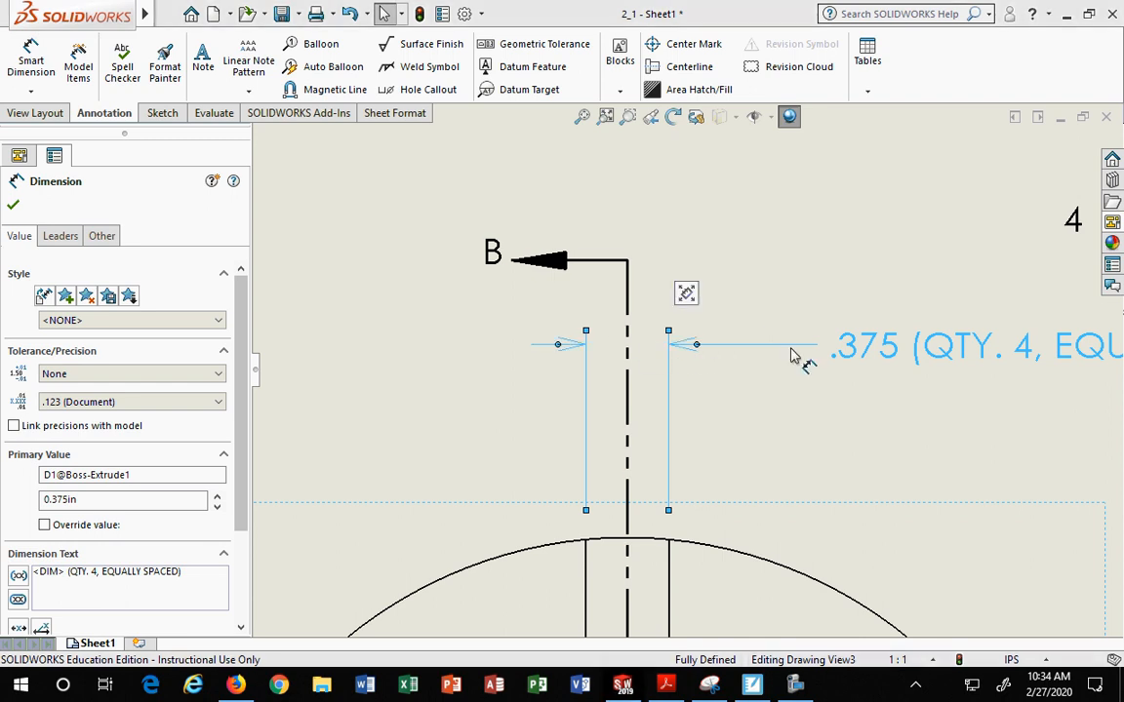
# Move the .375 (QTY. 4, EQUALLY SPACED) dimension closer to the circular view, with its text nearer the extension lines.
pyautogui.scroll(2, 795, 349)
pyautogui.moveTo(908, 359); pyautogui.dragTo(839, 411)
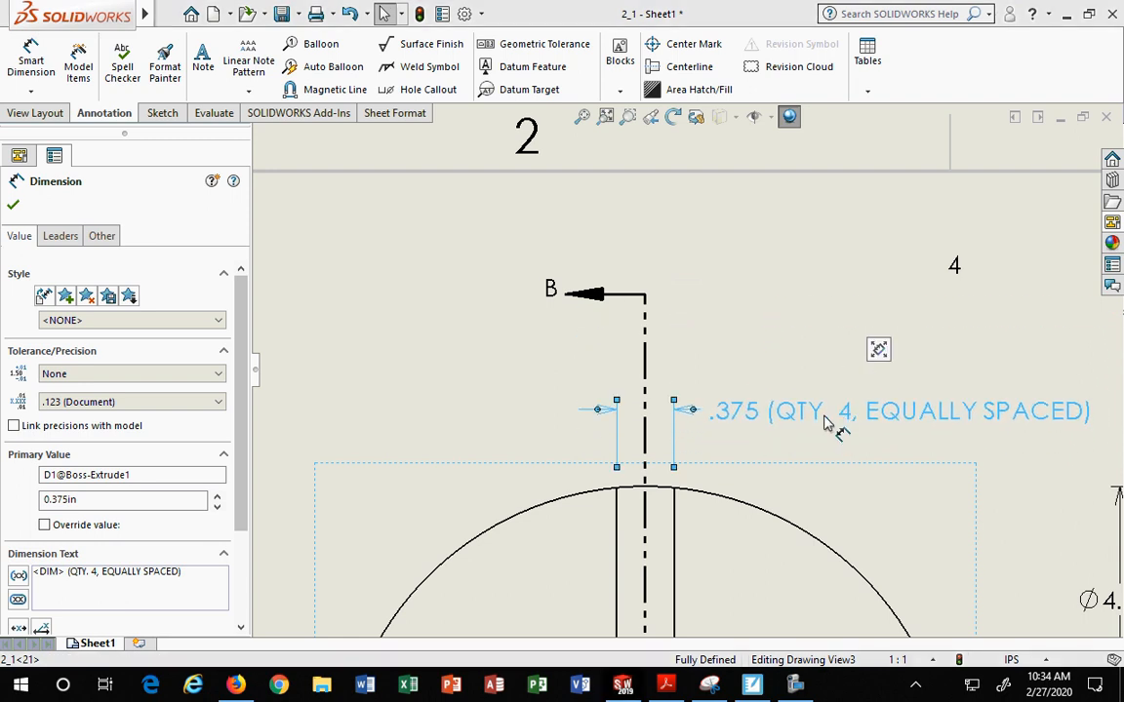
pyautogui.scroll(2, 839, 400)
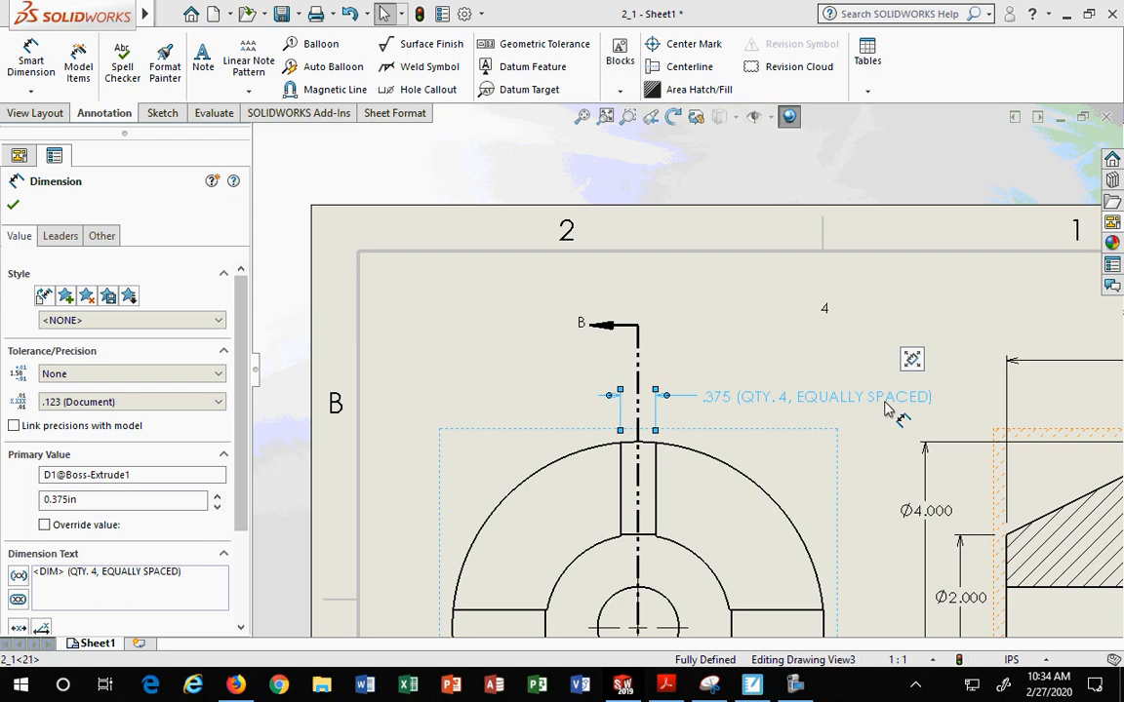
pyautogui.click(769, 263)
# Shorten the upper end of section line B-B to slightly above the .375 slot dimension and rebuild the drawing.
pyautogui.scroll(2, 793, 315)
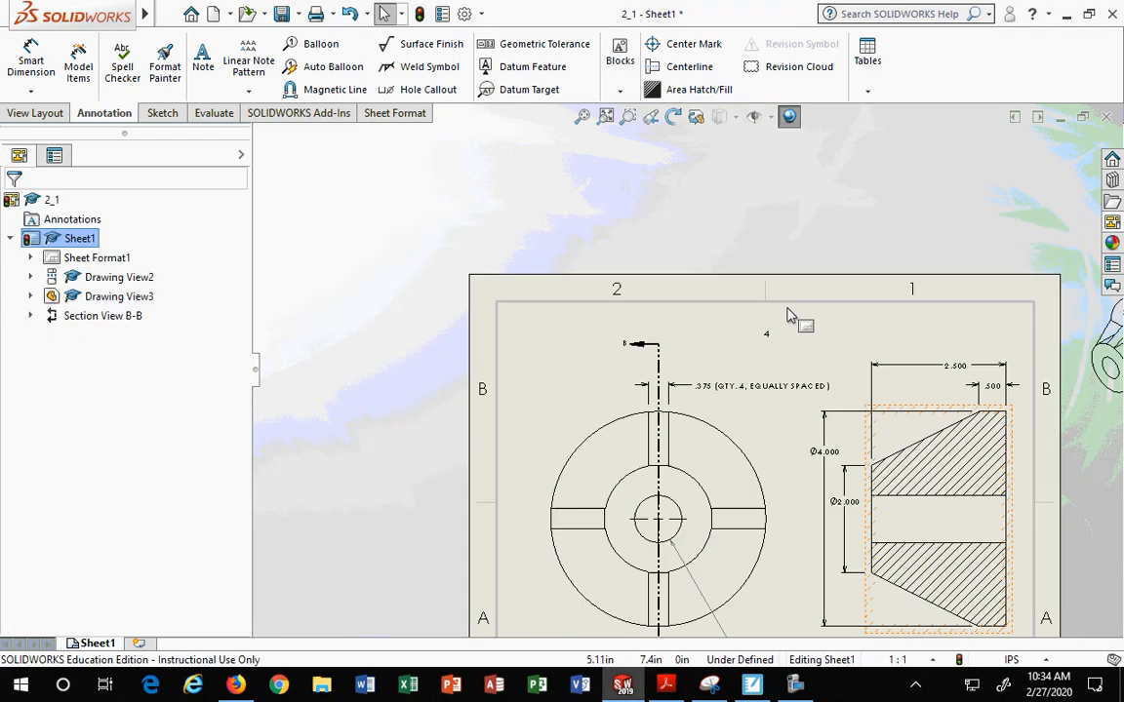
pyautogui.scroll(2, 800, 297)
pyautogui.scroll(-3, 740, 422)
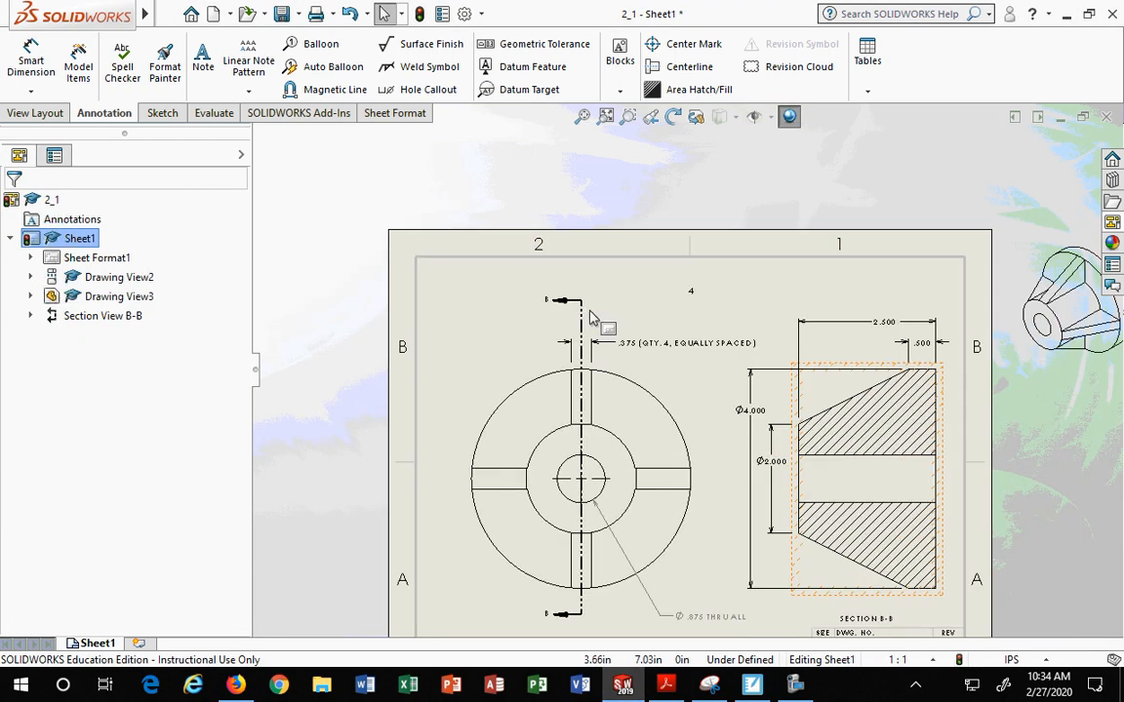
pyautogui.click(583, 310)
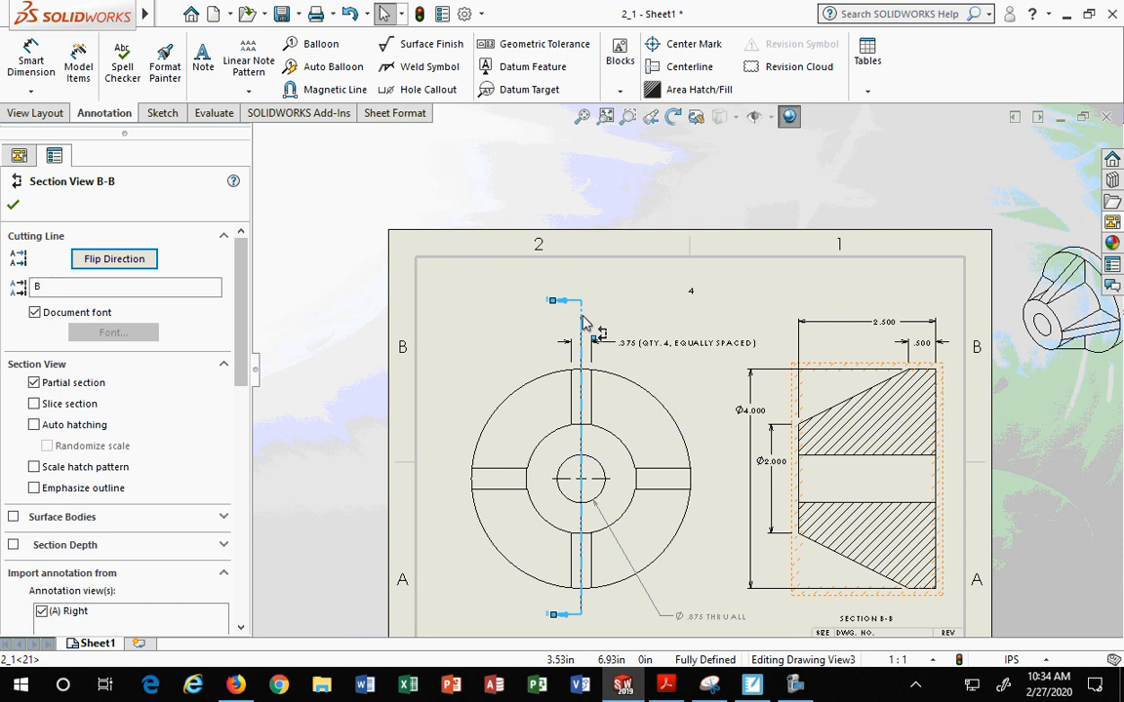
pyautogui.press('Escape')
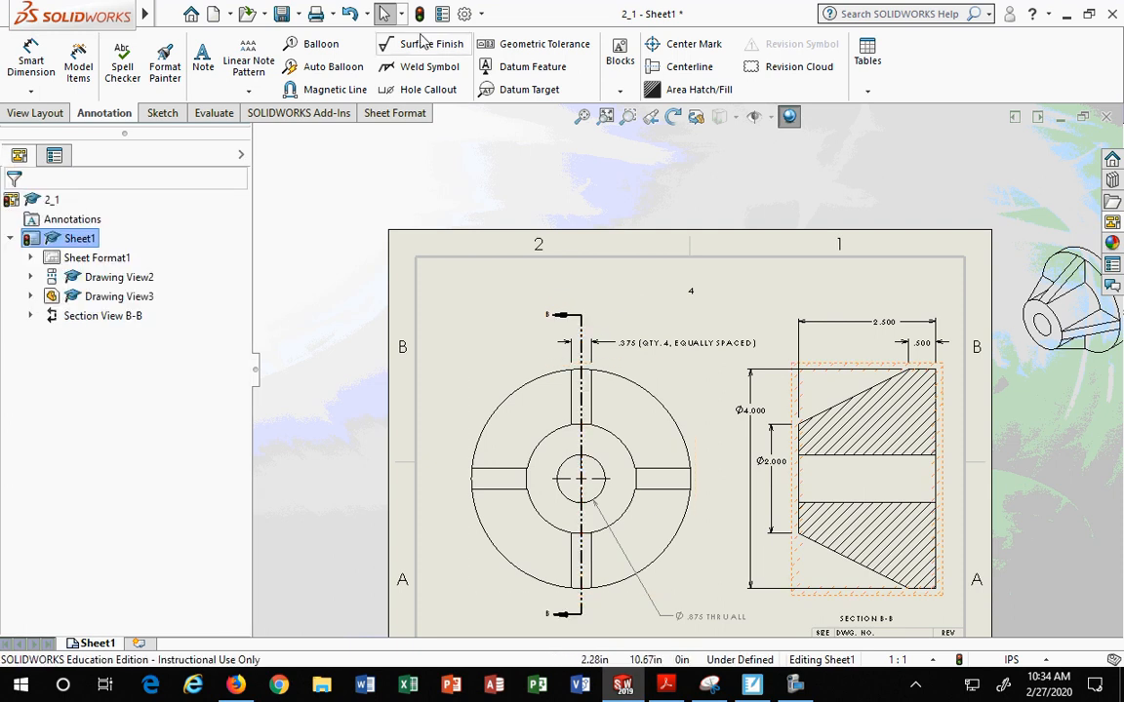
pyautogui.click(421, 17)
# Move the circular view and section view B-B further left on the sheet, keeping them aligned.
pyautogui.scroll(3, 917, 376)
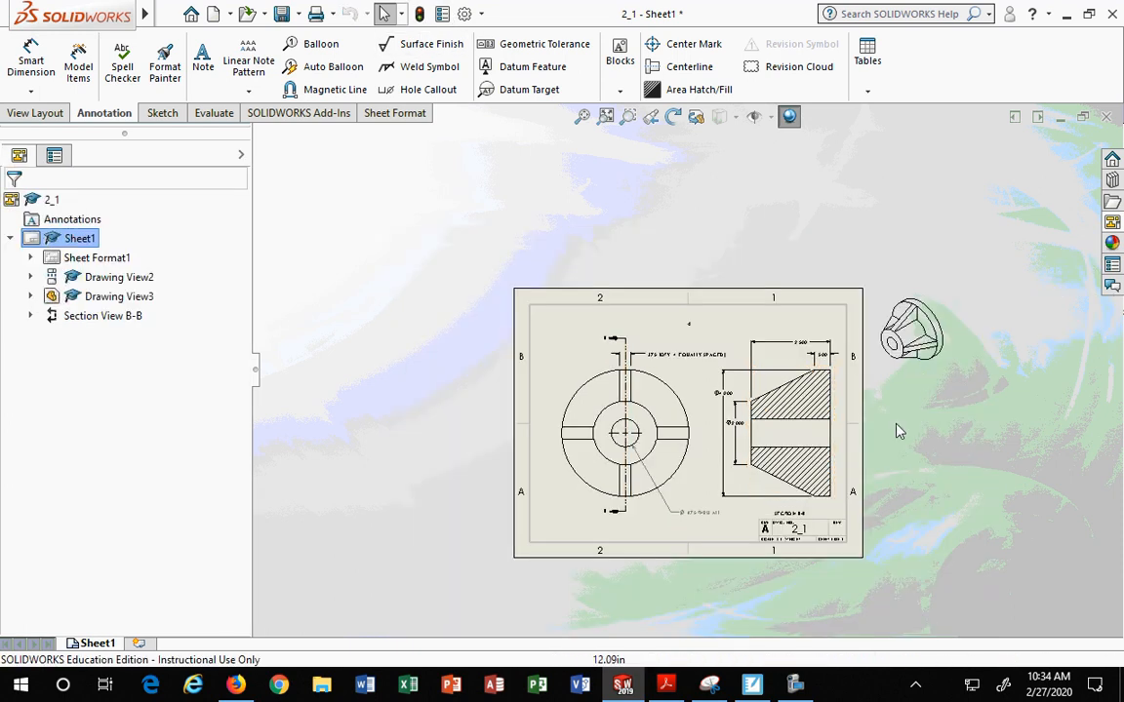
pyautogui.scroll(-2, 900, 429)
pyautogui.moveTo(585, 377); pyautogui.dragTo(550, 371)
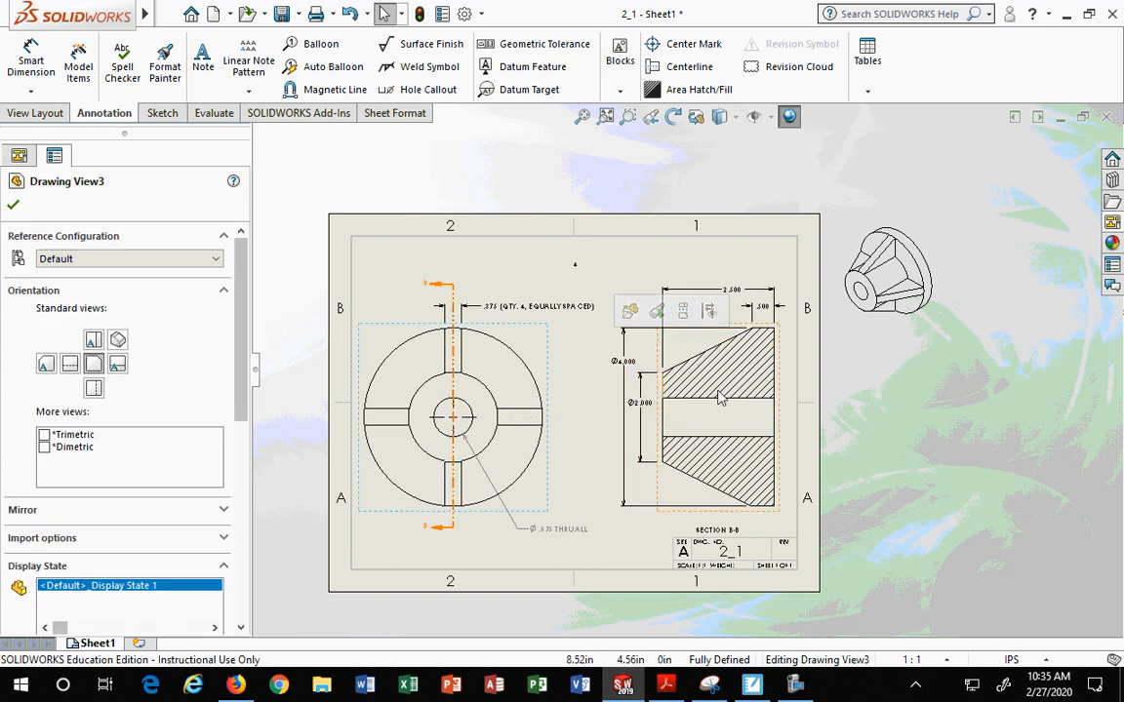
pyautogui.moveTo(781, 408)
pyautogui.mouseDown()
pyautogui.moveTo(736, 407)
pyautogui.moveTo(749, 407)
pyautogui.mouseUp()
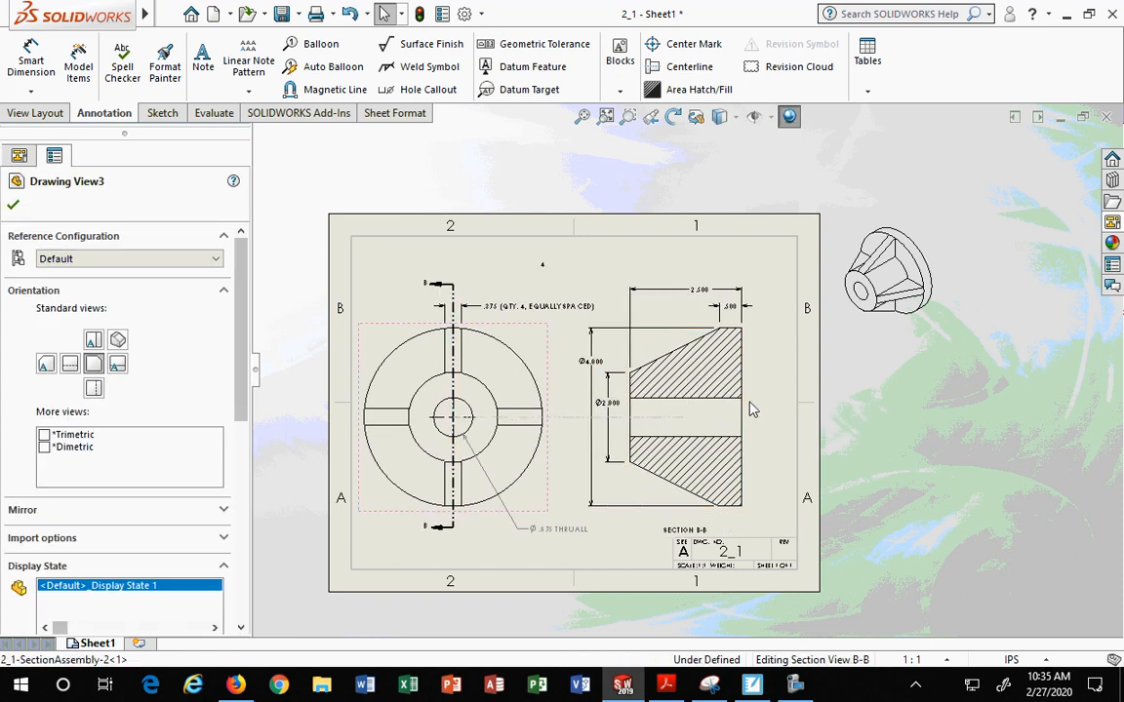
pyautogui.scroll(5, 557, 263)
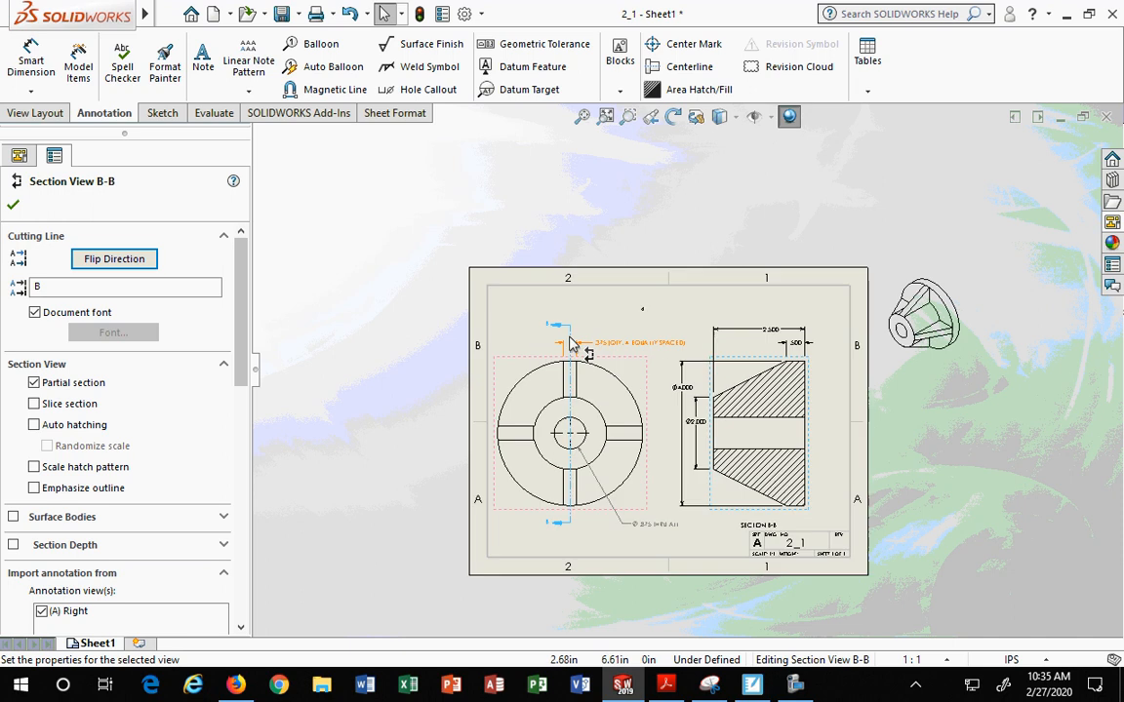
pyautogui.scroll(2, 644, 329)
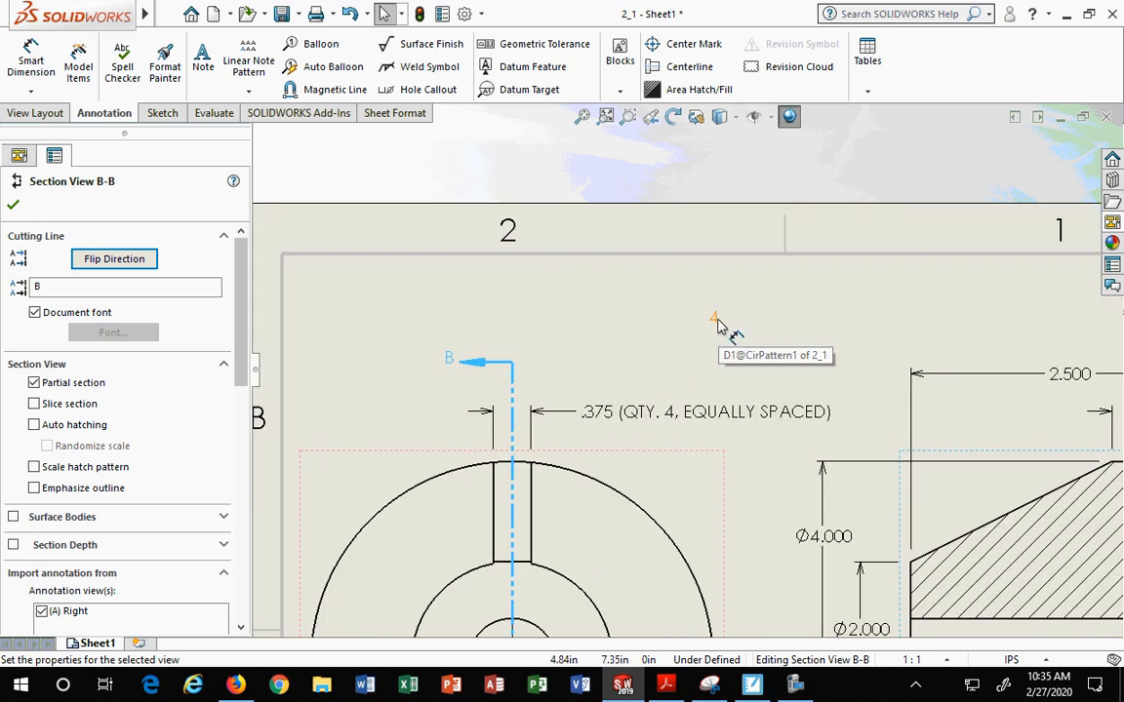
pyautogui.click(704, 296)
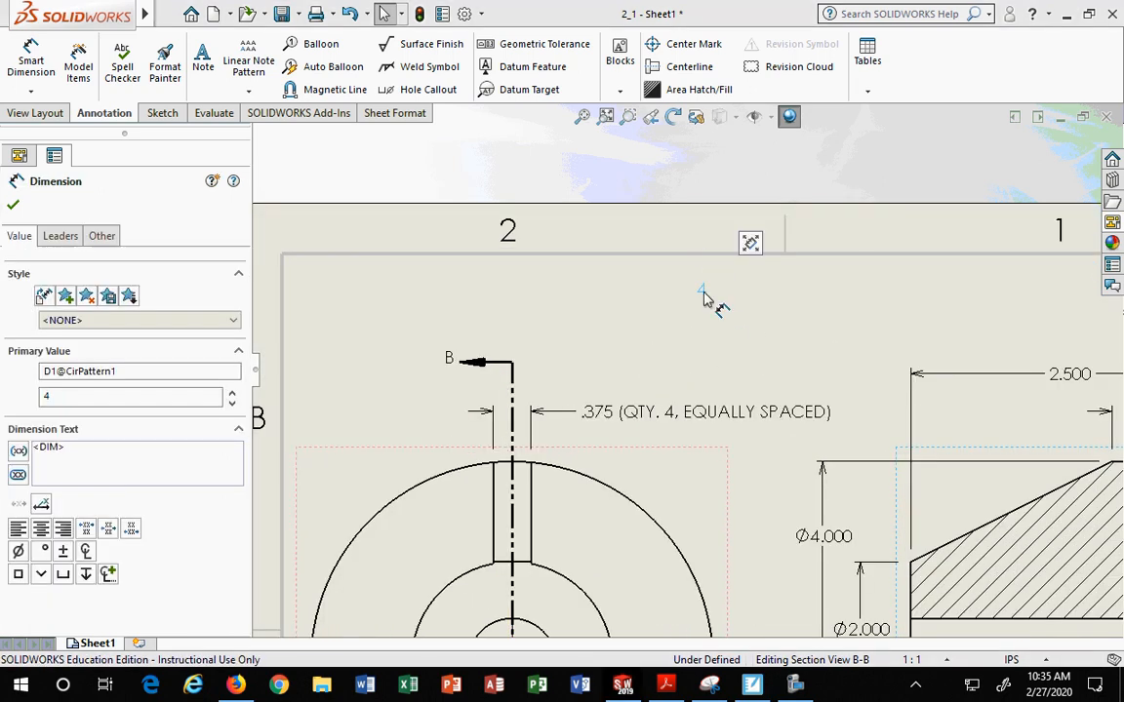
pyautogui.doubleClick(709, 300)
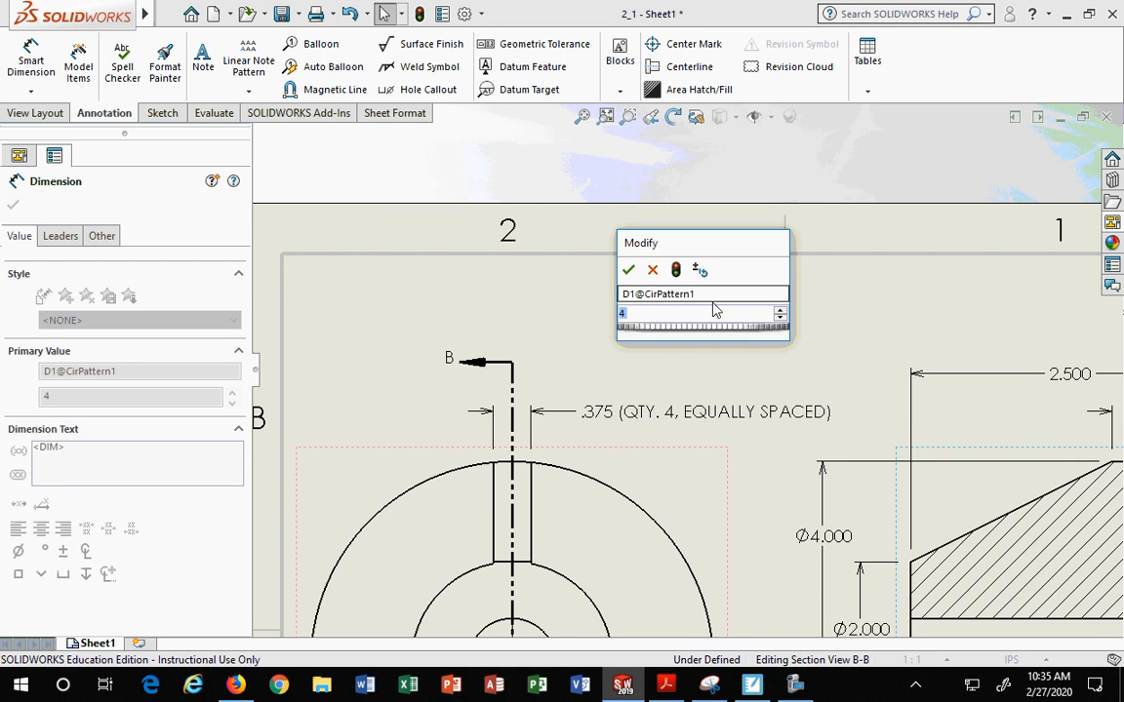
pyautogui.scroll(-1, 706, 335)
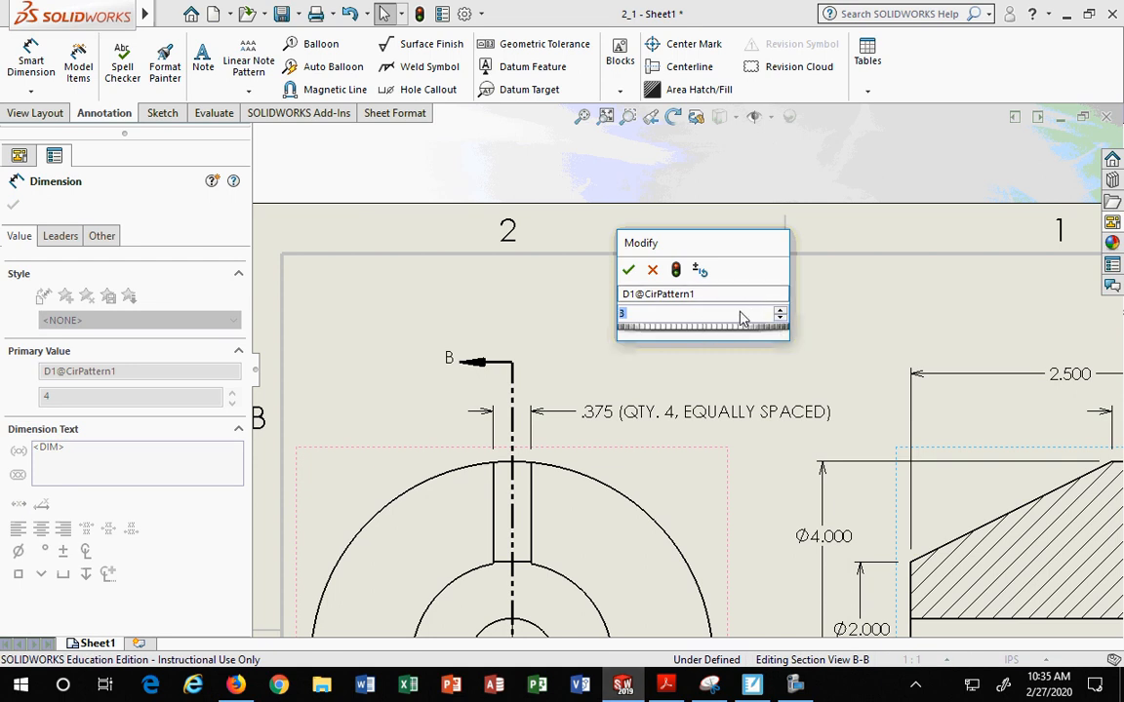
pyautogui.press('Escape')
# Set the circular pattern's instance count dimension above the views to 5 and rebuild the drawing.
pyautogui.scroll(-1, 751, 342)
pyautogui.scroll(6, 747, 322)
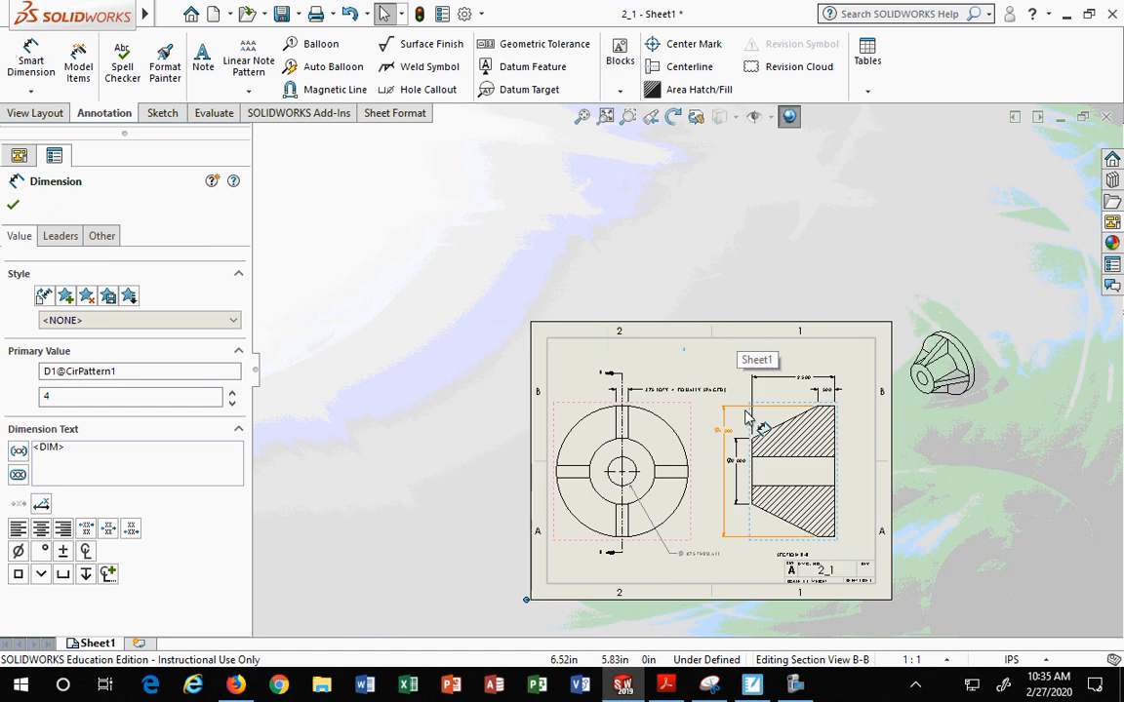
pyautogui.scroll(-2, 746, 417)
pyautogui.scroll(-1, 660, 333)
pyautogui.moveTo(709, 335)
pyautogui.mouseDown(button='middle')
pyautogui.moveTo(710, 230)
pyautogui.moveTo(628, 223)
pyautogui.mouseUp(button='middle')
pyautogui.scroll(1, 608, 250)
pyautogui.scroll(-2, 603, 244)
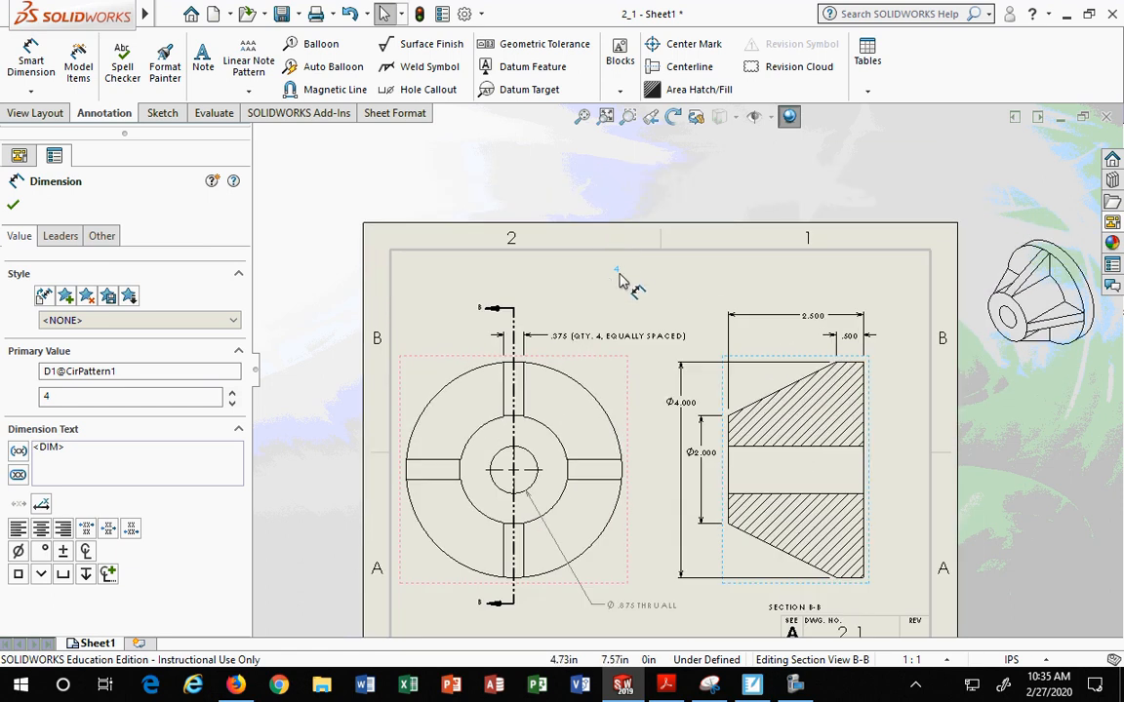
pyautogui.doubleClick(617, 273)
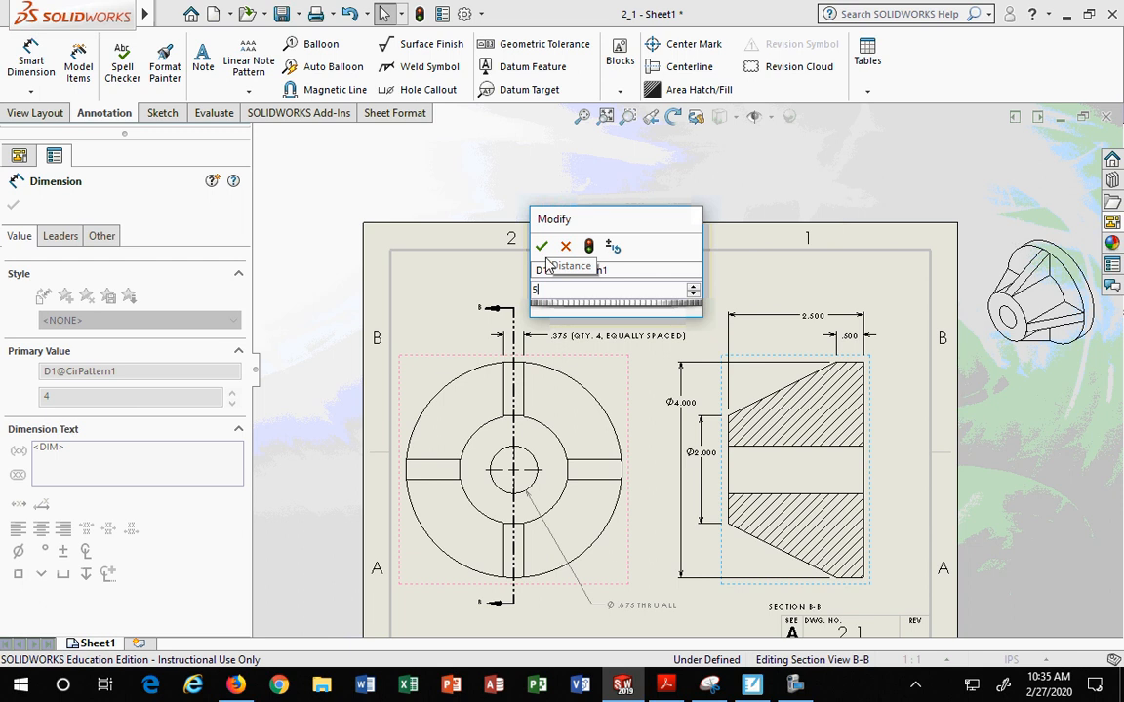
pyautogui.write('5')
pyautogui.press('Return')
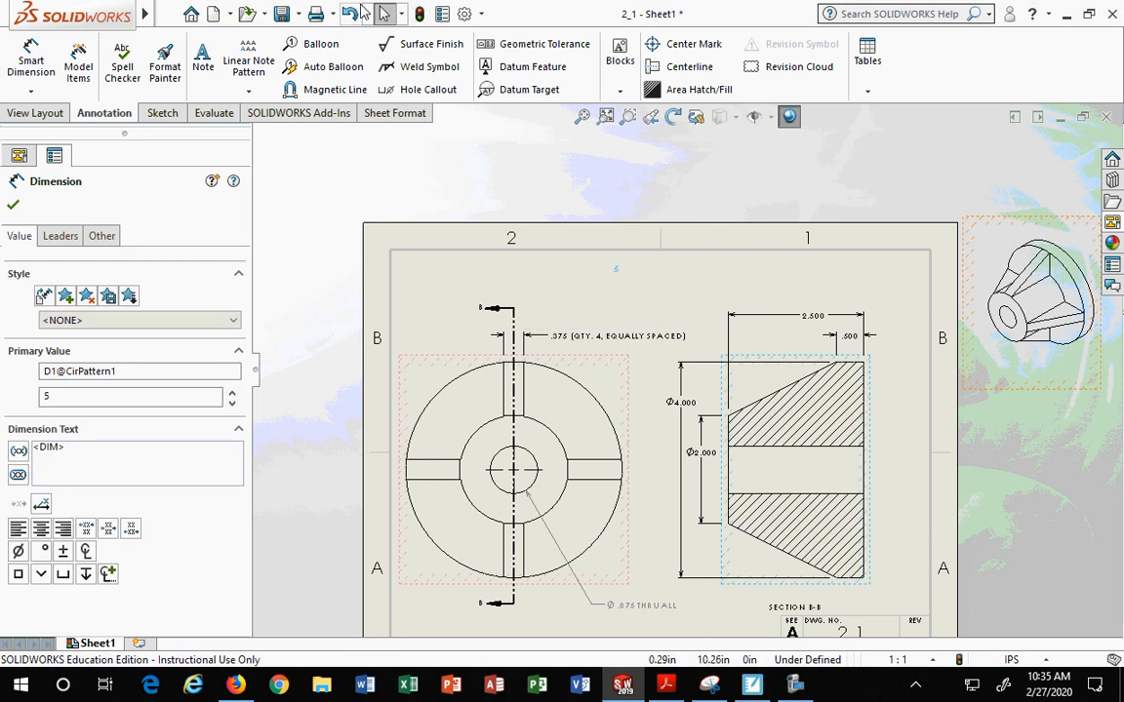
pyautogui.click(420, 16)
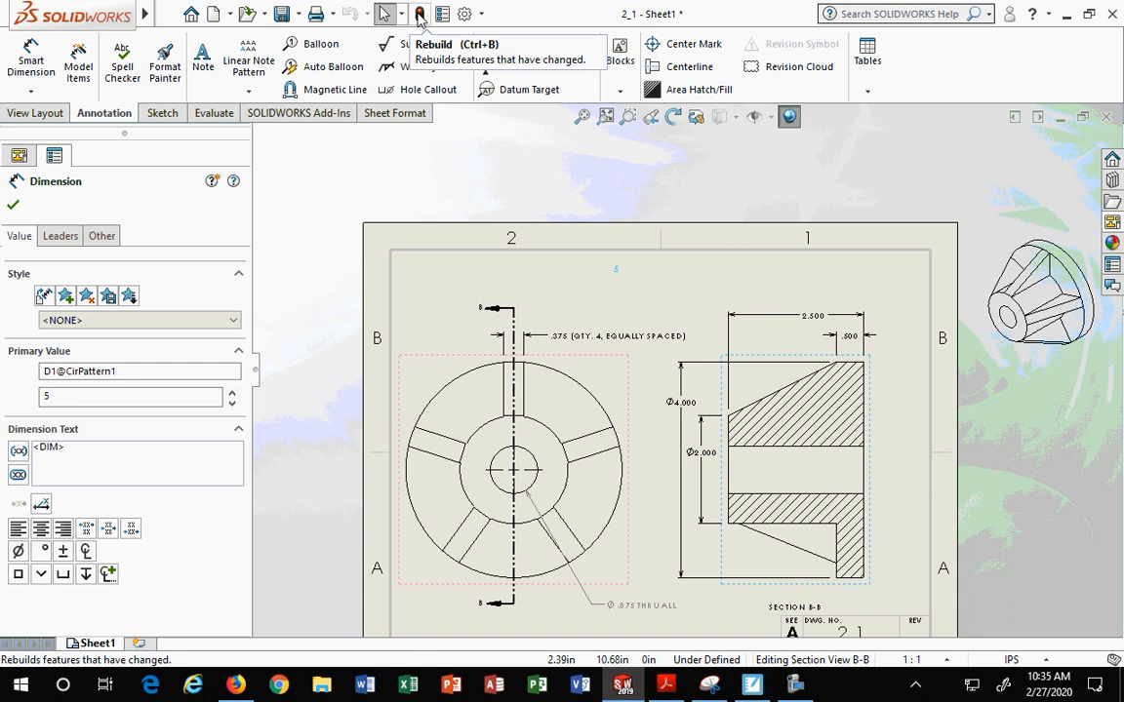
# Set the circular pattern's instance count to 6 and rebuild the drawing.
pyautogui.doubleClick(620, 274)
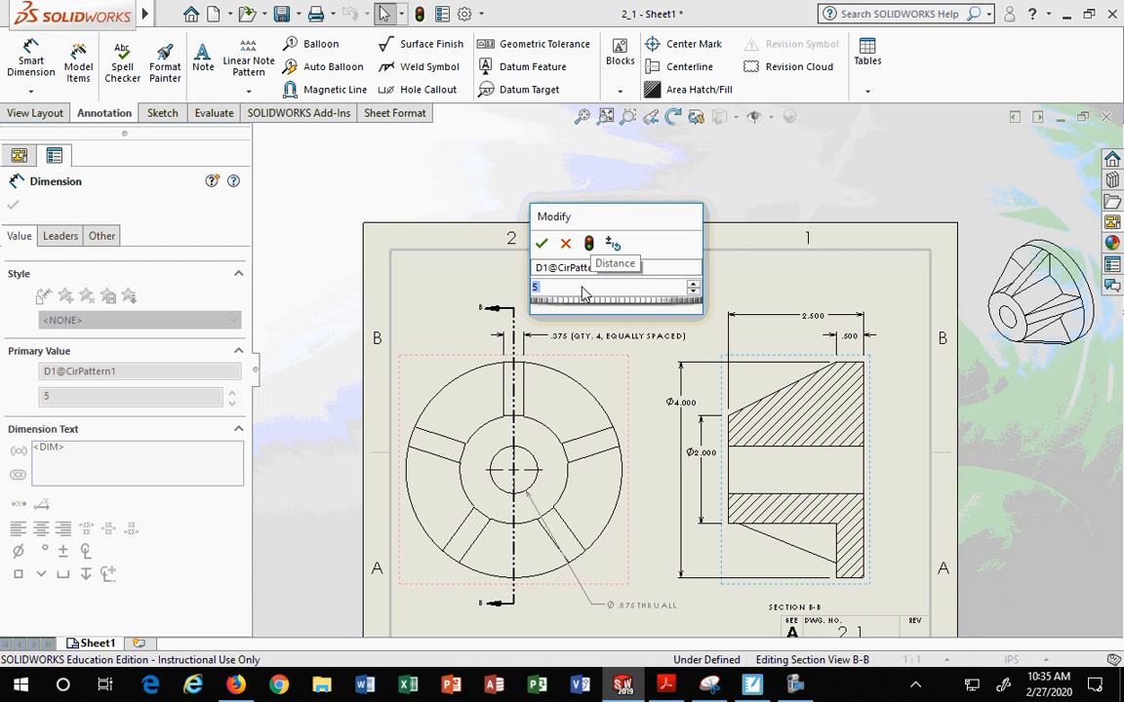
pyautogui.write('6')
pyautogui.click(542, 245)
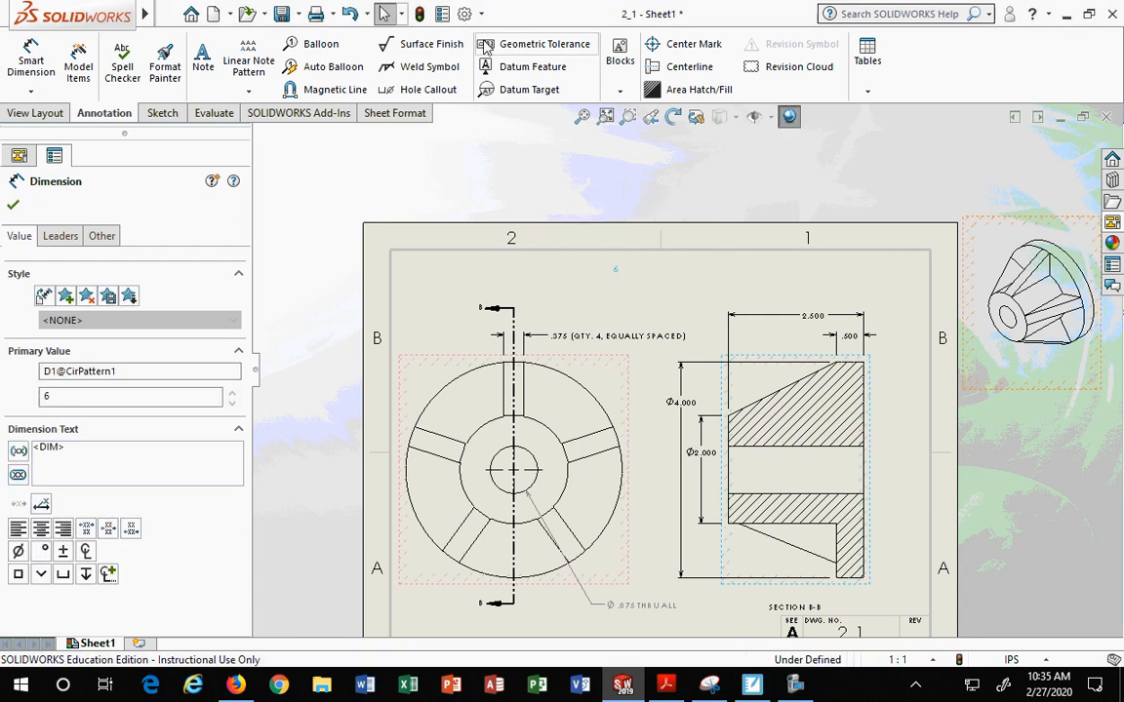
# Try an instance count of 3 for the circular pattern with a rebuild, and restore the count to 4 with another rebuild.
pyautogui.doubleClick(617, 274)
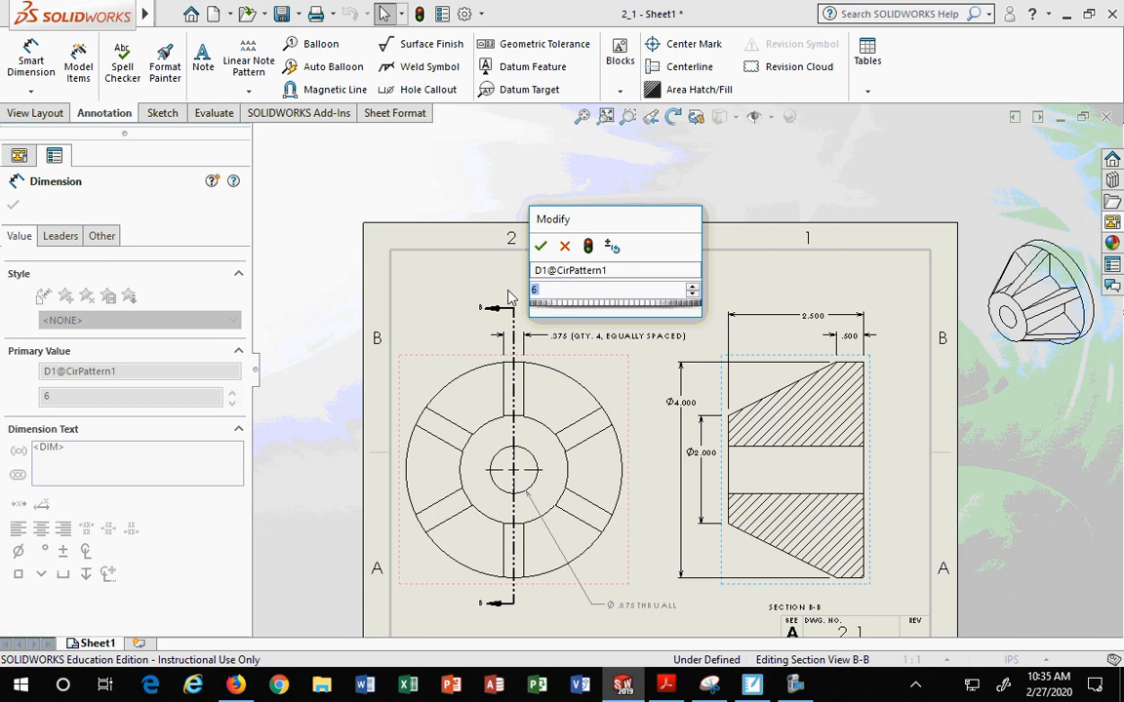
pyautogui.write('3')
pyautogui.click(588, 246)
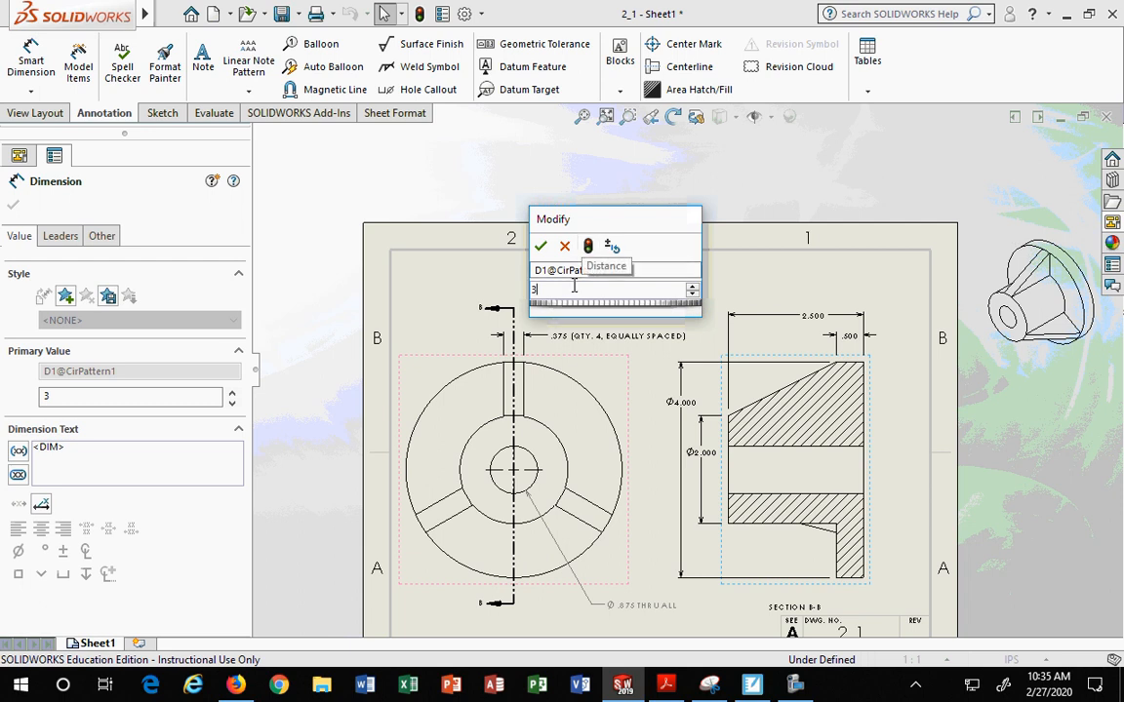
pyautogui.write('4')
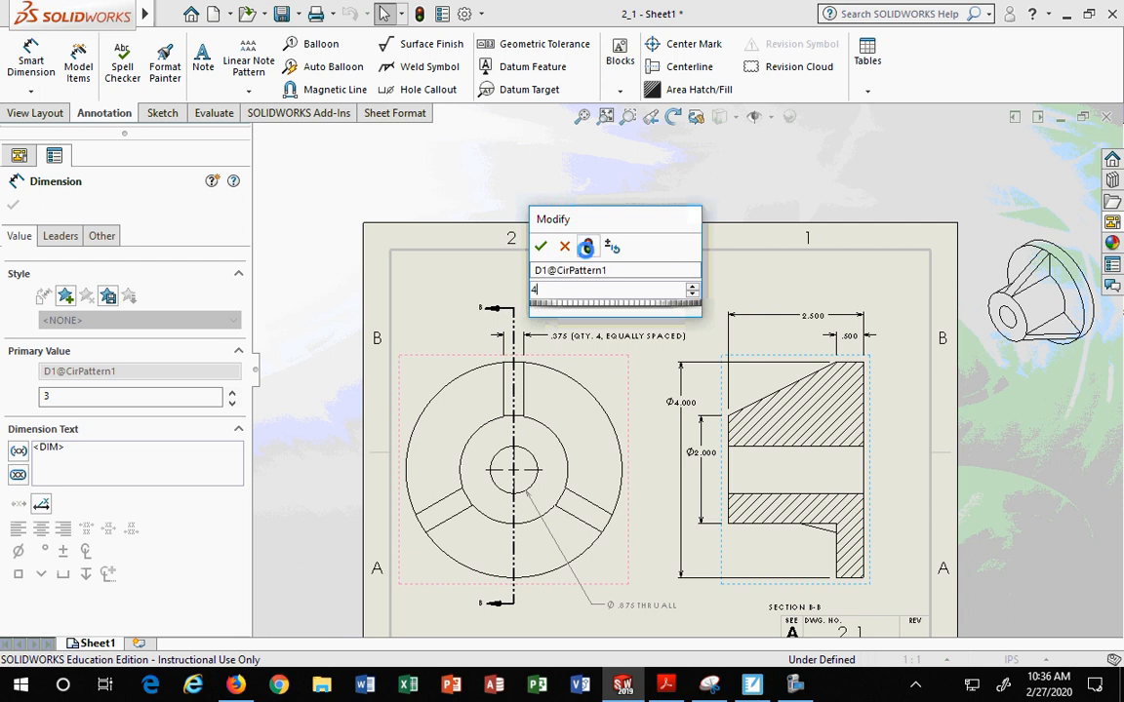
pyautogui.click(586, 248)
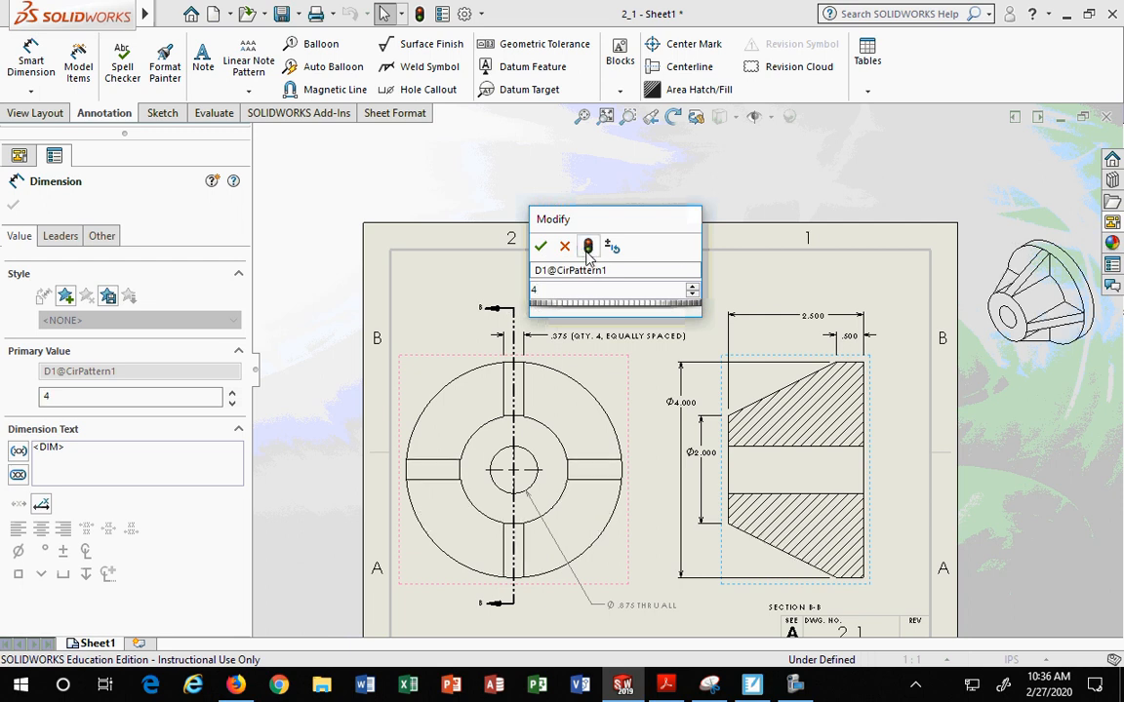
pyautogui.click(542, 247)
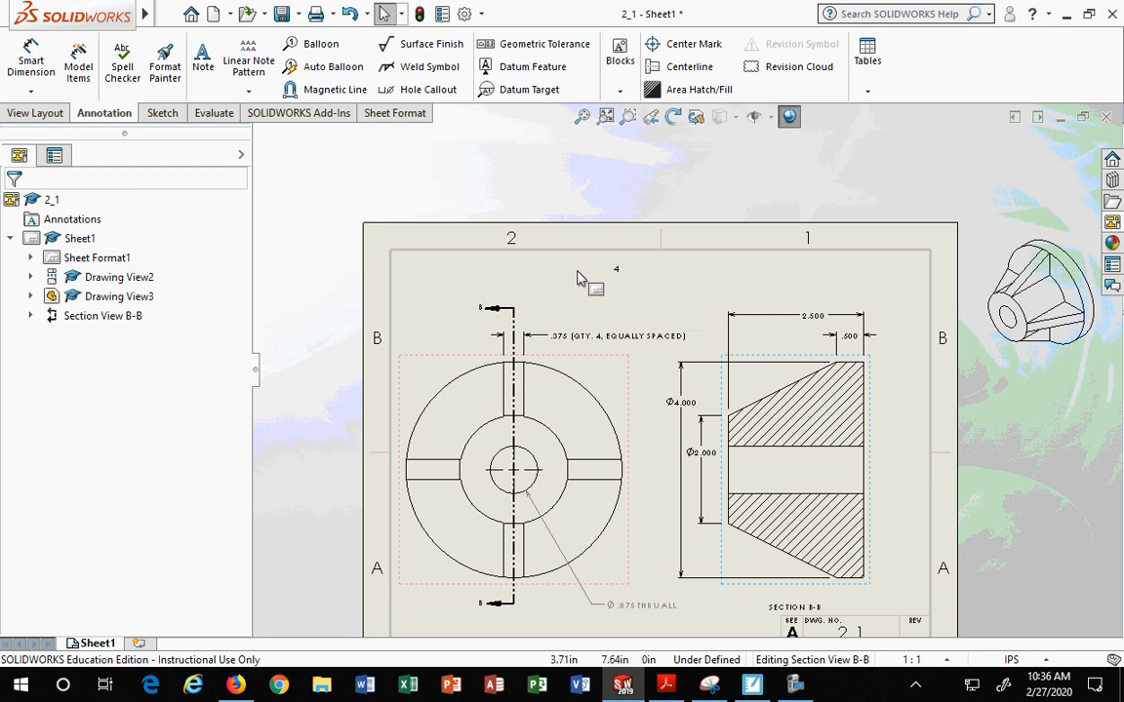
# Move the pattern count dimension off the sheet, to the empty area below the isometric view.
pyautogui.scroll(-1, 624, 292)
pyautogui.scroll(2, 644, 264)
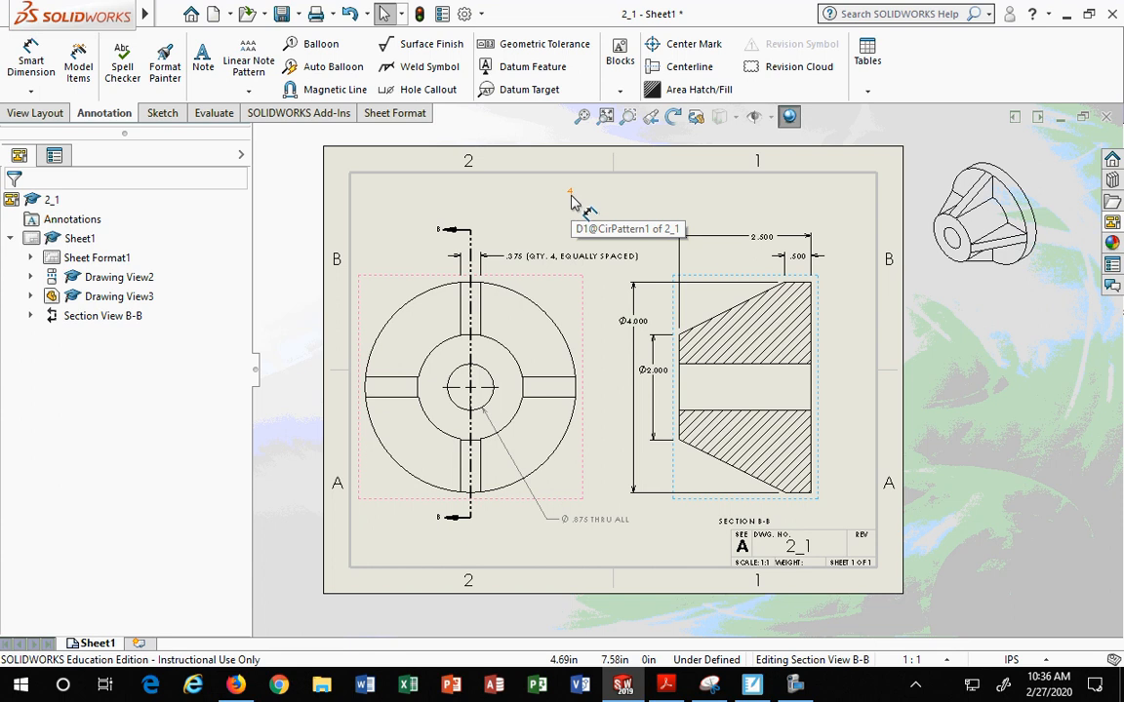
pyautogui.click(960, 450)
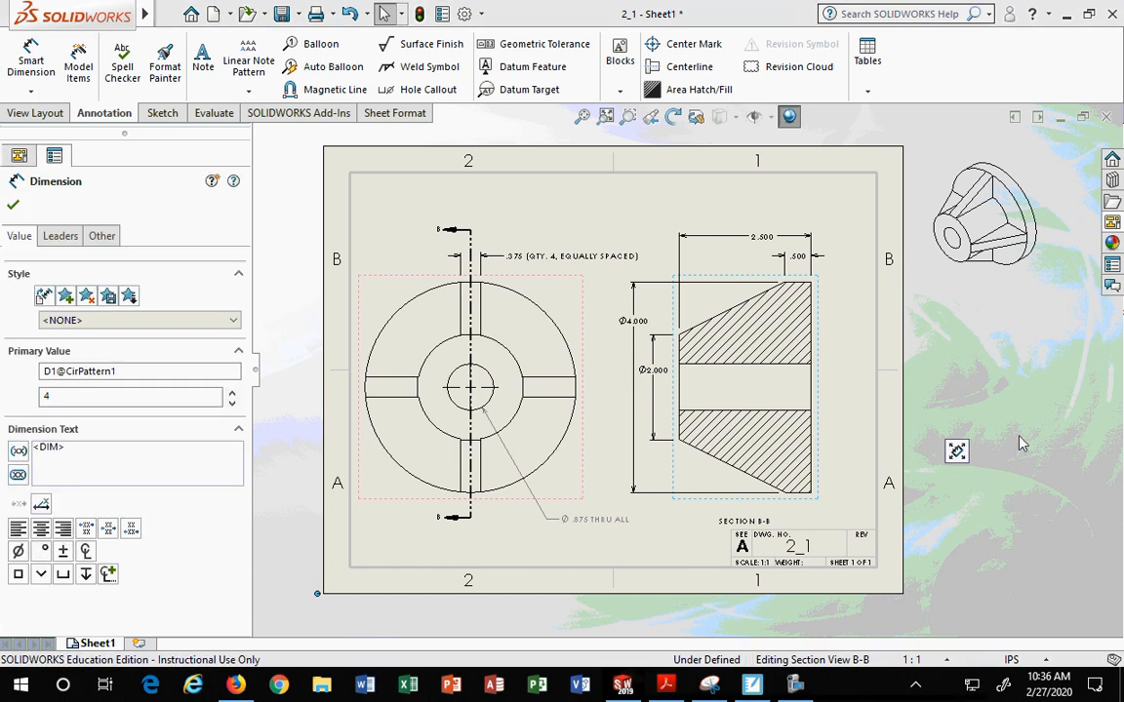
pyautogui.click(981, 515)
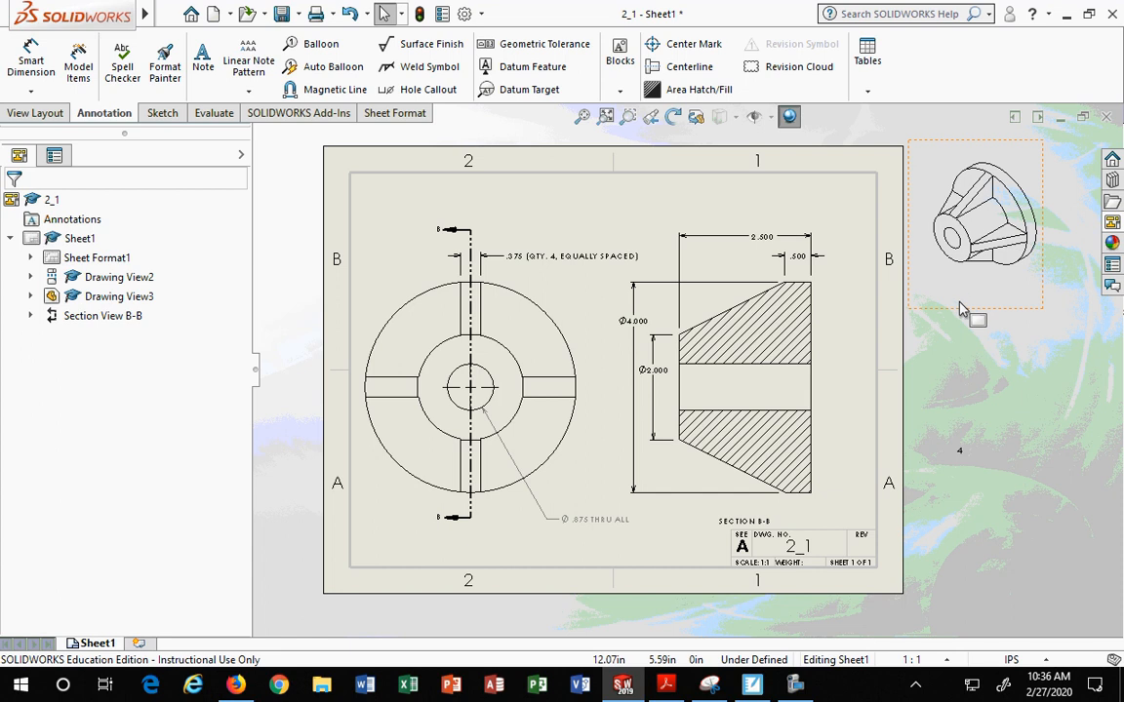
# Try the isometric view above section view B-B, raise the front view with its aligned section, and return the isometric view off the sheet.
pyautogui.click(770, 292)
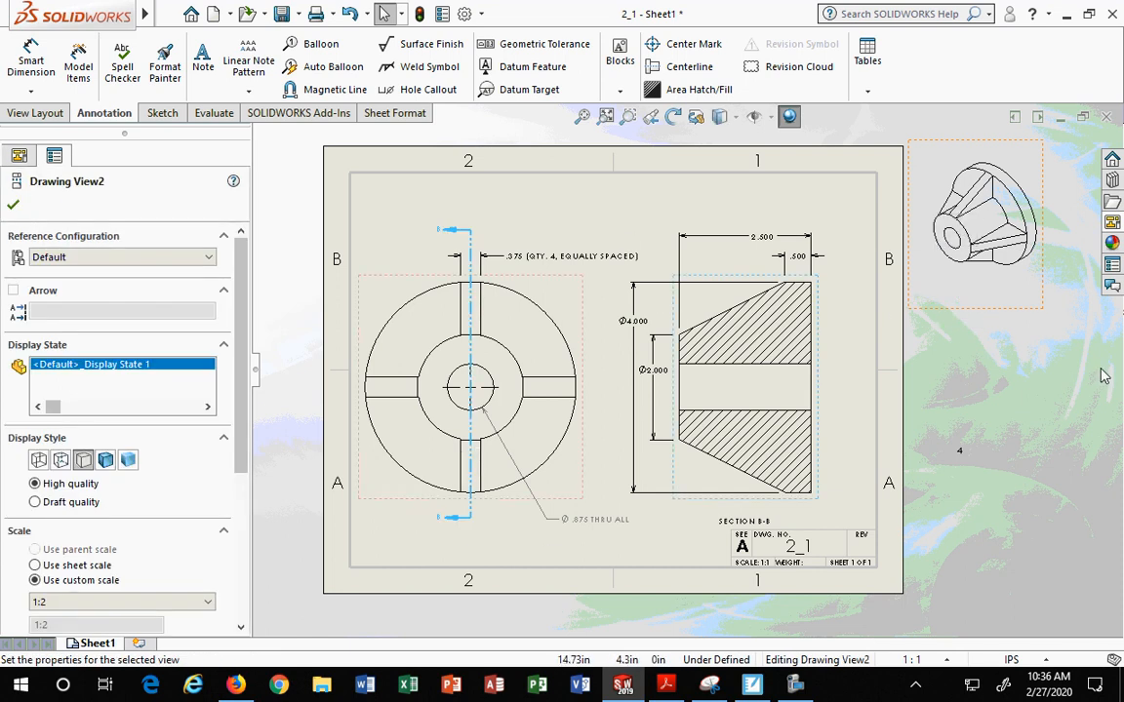
pyautogui.moveTo(1003, 310)
pyautogui.mouseDown()
pyautogui.moveTo(1003, 321)
pyautogui.moveTo(753, 308)
pyautogui.moveTo(645, 321)
pyautogui.mouseUp()
pyautogui.click(727, 382)
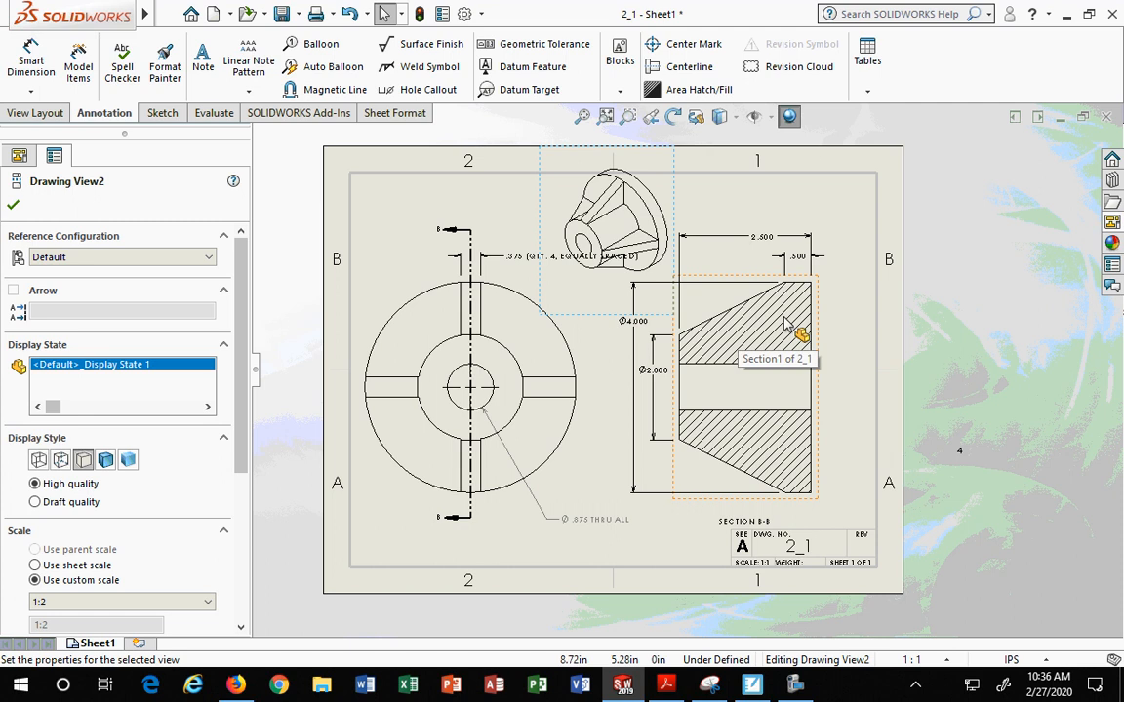
pyautogui.moveTo(680, 208)
pyautogui.mouseDown()
pyautogui.moveTo(746, 216)
pyautogui.moveTo(891, 196)
pyautogui.mouseUp()
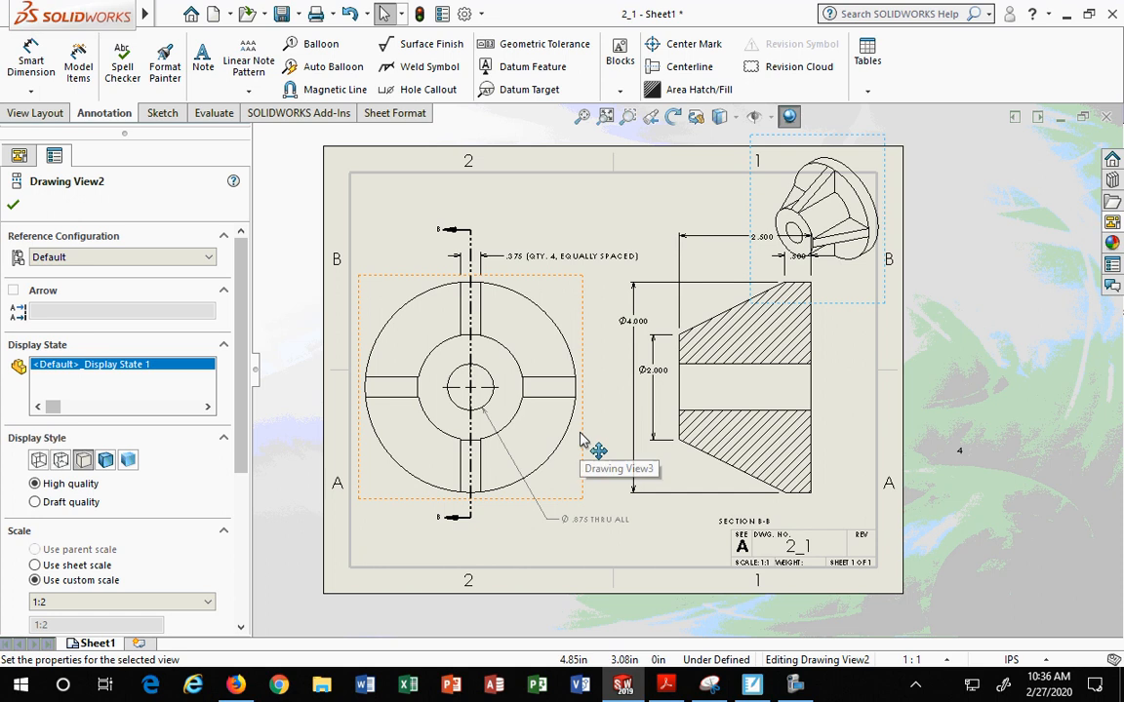
pyautogui.moveTo(591, 441)
pyautogui.mouseDown()
pyautogui.moveTo(615, 372)
pyautogui.moveTo(581, 393)
pyautogui.mouseUp()
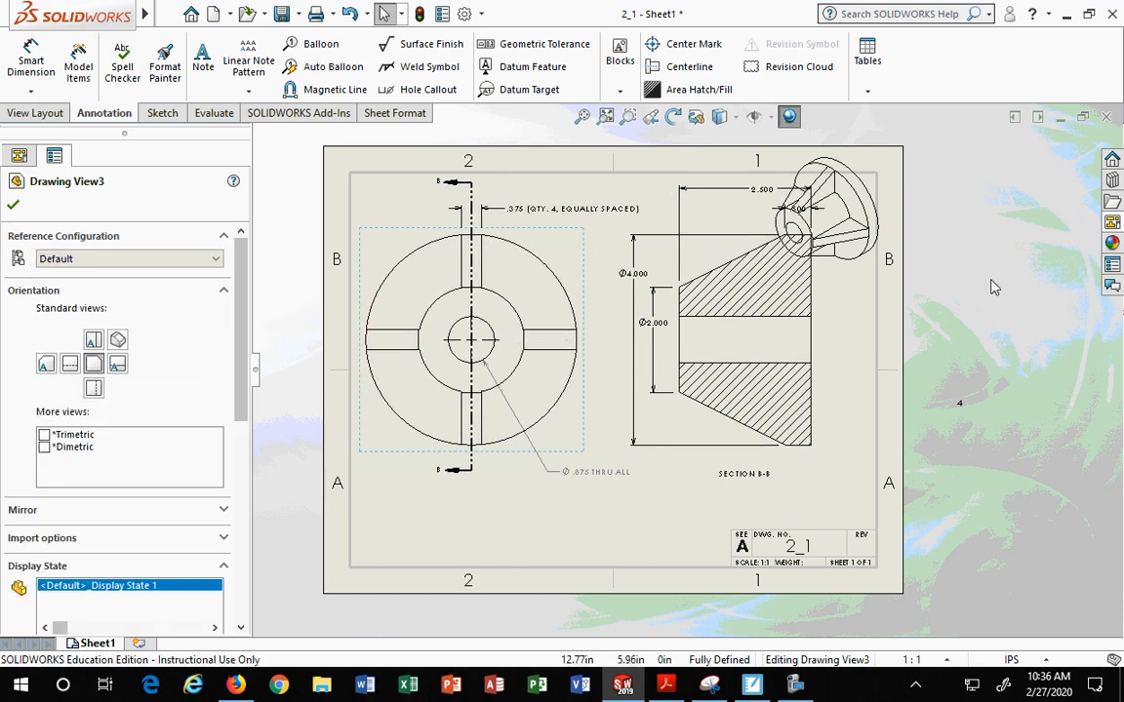
pyautogui.moveTo(859, 295)
pyautogui.mouseDown()
pyautogui.moveTo(694, 627)
pyautogui.moveTo(707, 602)
pyautogui.moveTo(993, 429)
pyautogui.moveTo(1005, 410)
pyautogui.mouseUp()
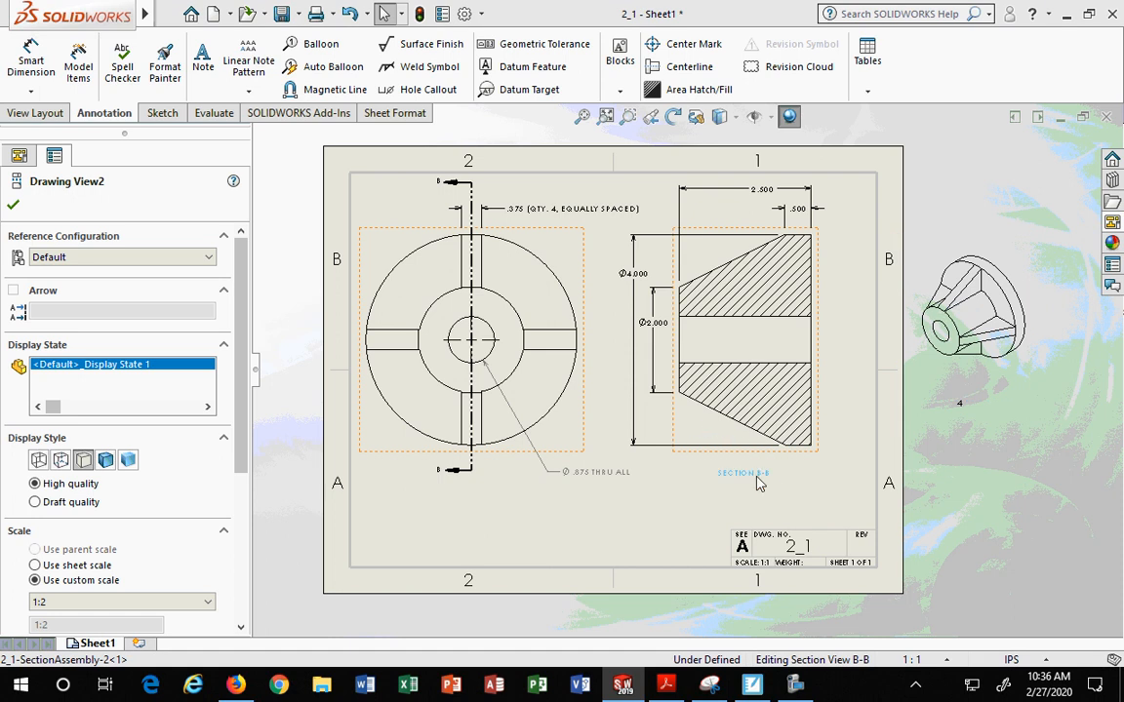
# Shift section view B-B and the front view slightly right on the sheet, and try the isometric view below them.
pyautogui.click(722, 466)
pyautogui.moveTo(720, 464); pyautogui.dragTo(733, 464)
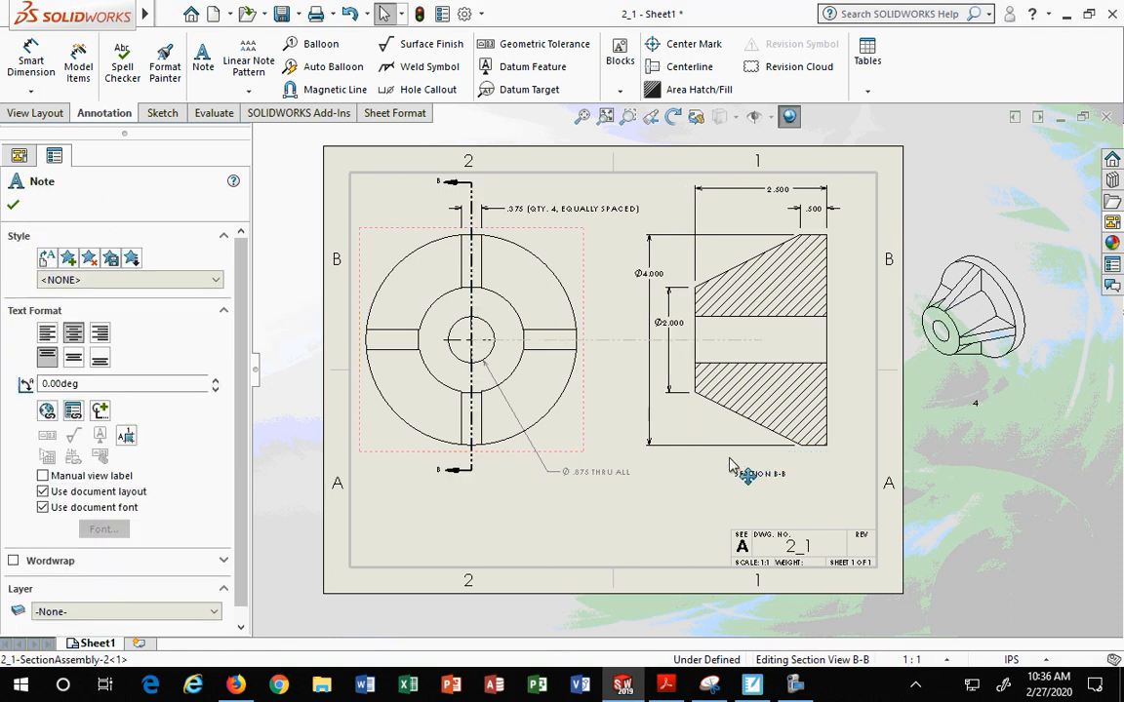
pyautogui.click(598, 461)
pyautogui.click(612, 534)
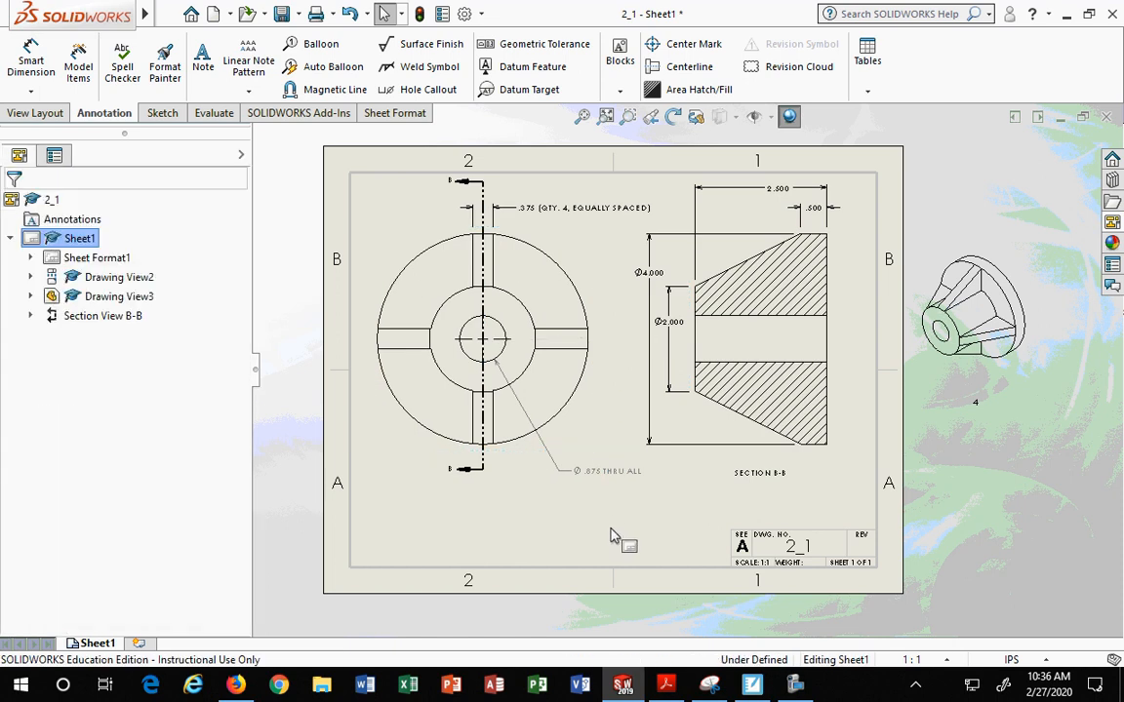
pyautogui.moveTo(929, 407)
pyautogui.mouseDown()
pyautogui.moveTo(596, 566)
pyautogui.moveTo(357, 597)
pyautogui.moveTo(367, 609)
pyautogui.mouseUp()
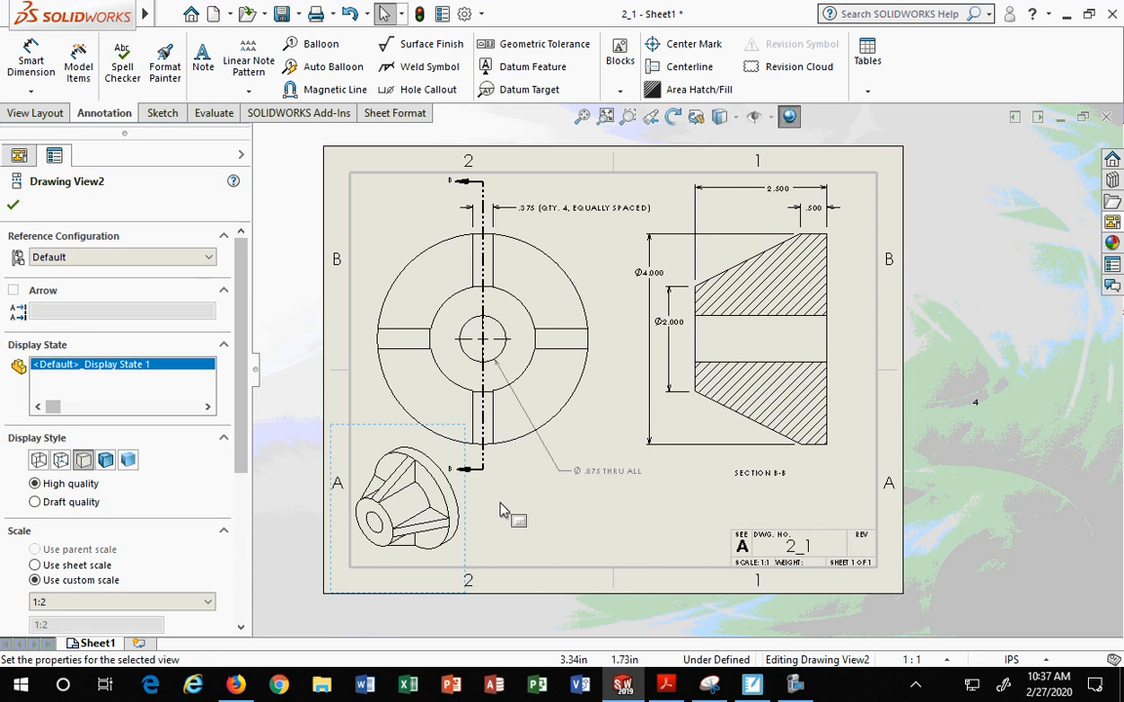
pyautogui.moveTo(465, 520)
pyautogui.mouseDown()
pyautogui.moveTo(597, 567)
pyautogui.moveTo(469, 533)
pyautogui.moveTo(493, 556)
pyautogui.moveTo(646, 585)
pyautogui.mouseUp()
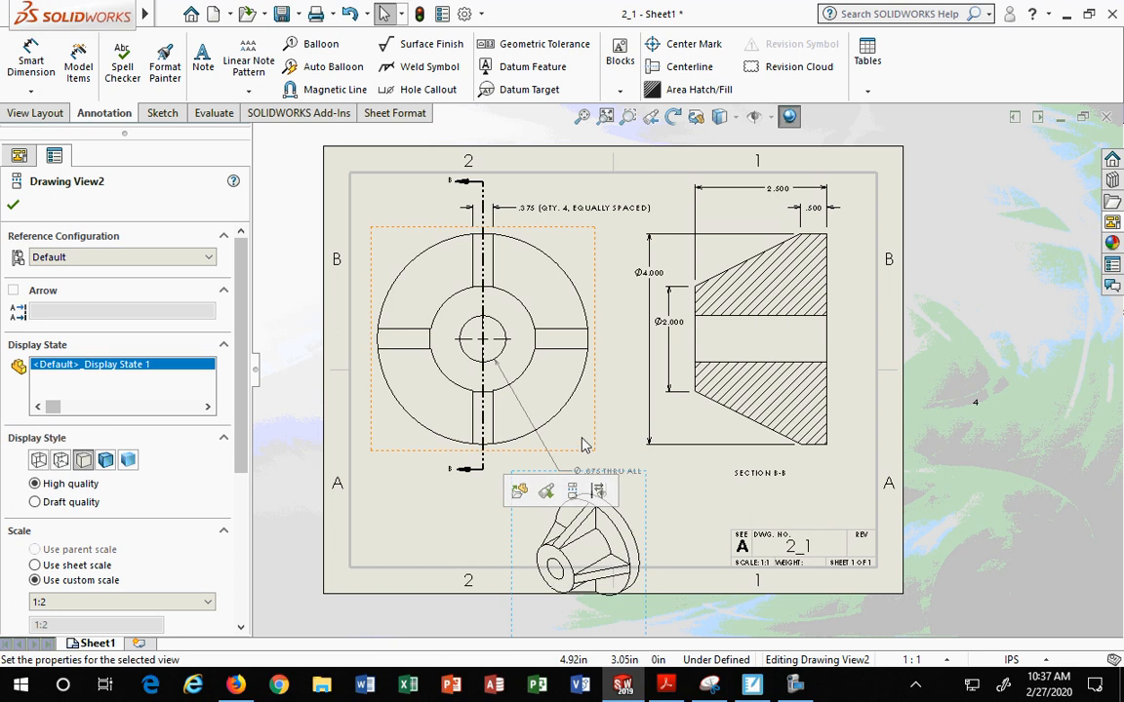
# Move the Ø .875 THRU ALL hole callout to the upper left of the front view and shift section view B-B right.
pyautogui.moveTo(592, 471); pyautogui.dragTo(371, 211)
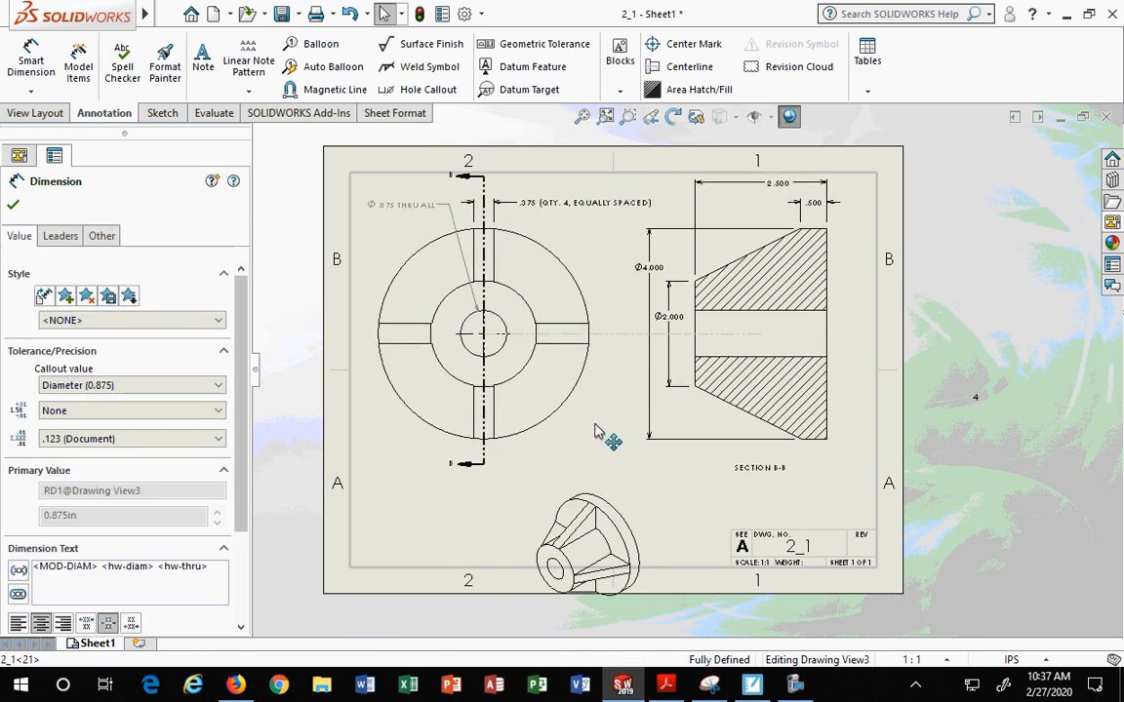
pyautogui.click(803, 452)
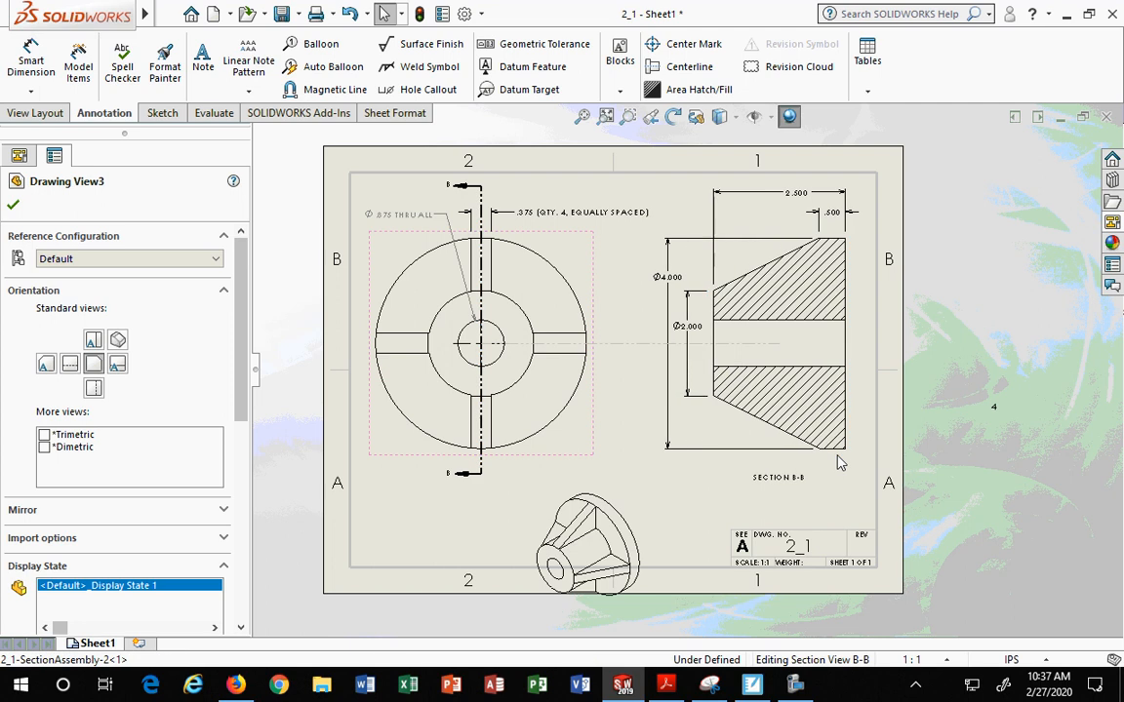
pyautogui.moveTo(837, 455); pyautogui.dragTo(824, 456)
# Take the isometric view back off the sheet and lower the front view together with section view B-B.
pyautogui.moveTo(646, 505); pyautogui.dragTo(646, 461)
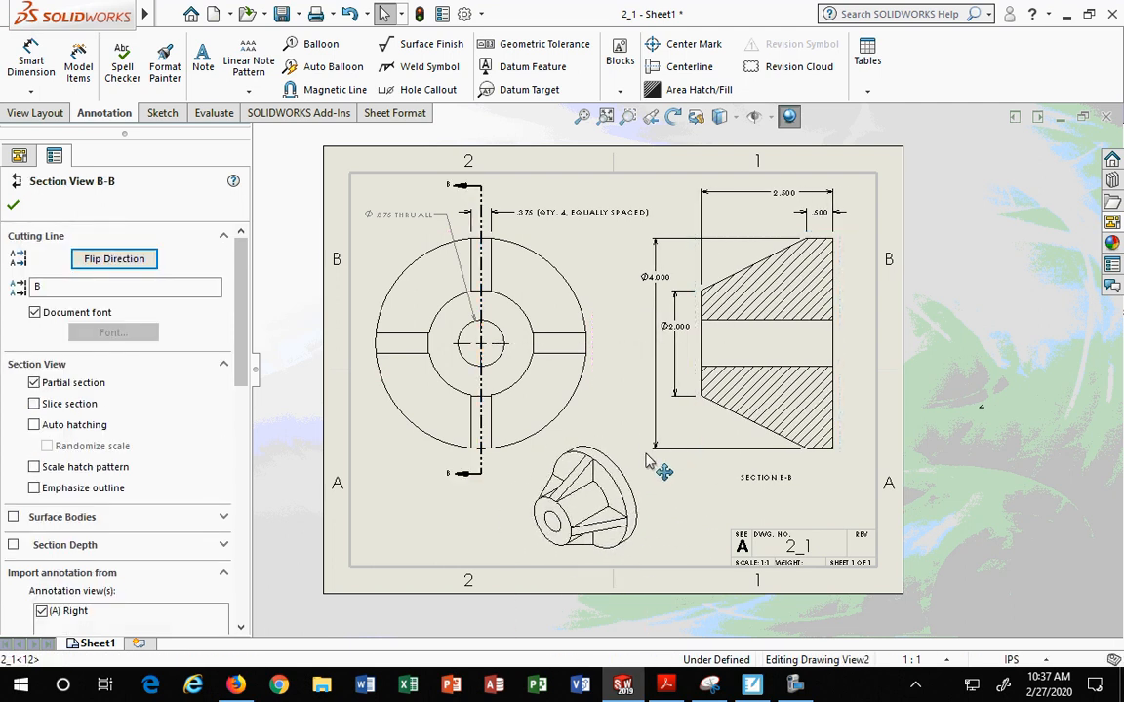
pyautogui.moveTo(645, 478)
pyautogui.mouseDown()
pyautogui.moveTo(809, 390)
pyautogui.moveTo(1024, 187)
pyautogui.mouseUp()
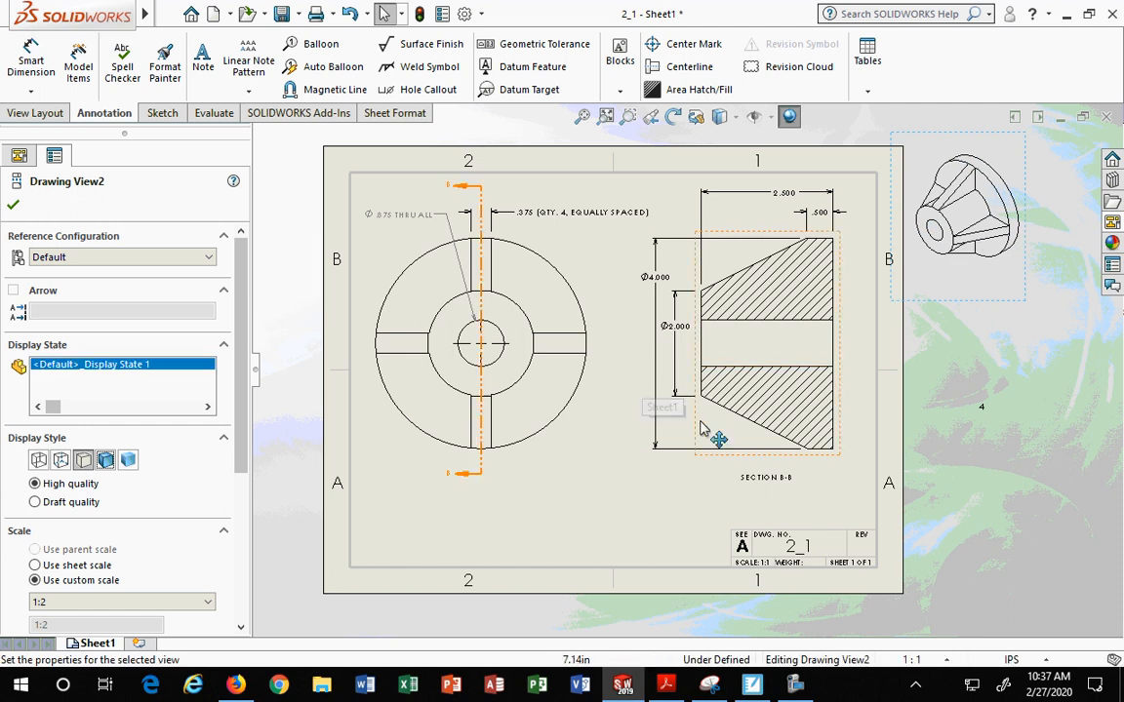
pyautogui.click(714, 463)
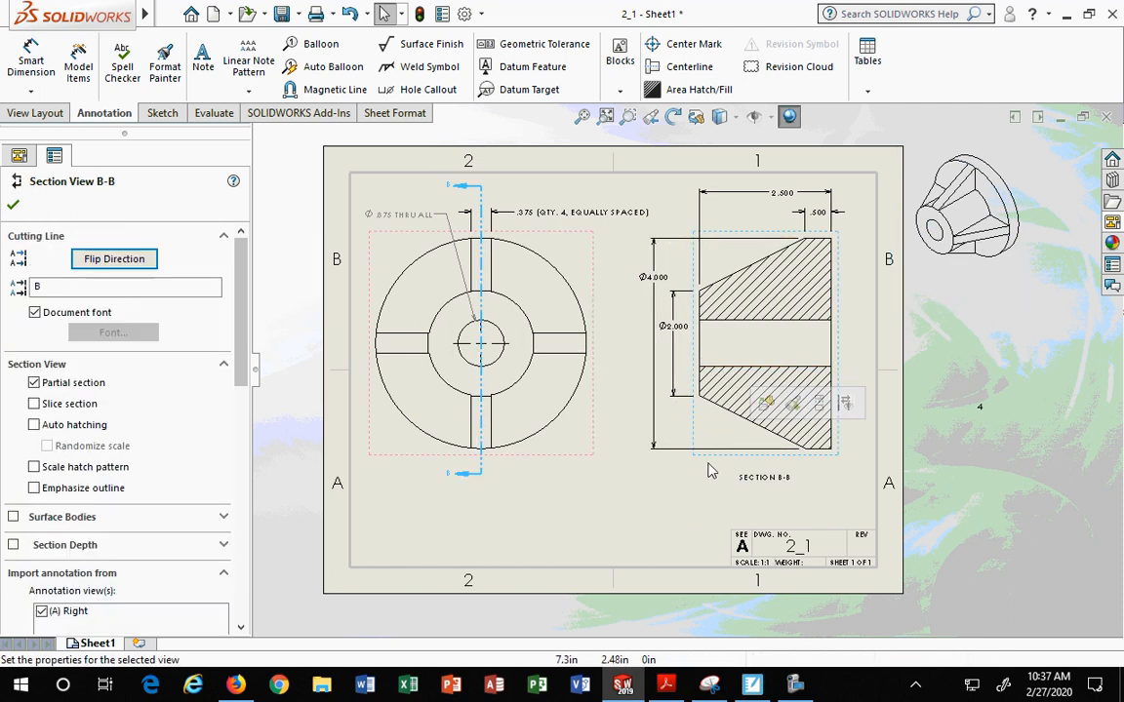
pyautogui.moveTo(575, 469)
pyautogui.mouseDown()
pyautogui.moveTo(584, 509)
pyautogui.moveTo(577, 502)
pyautogui.mouseUp()
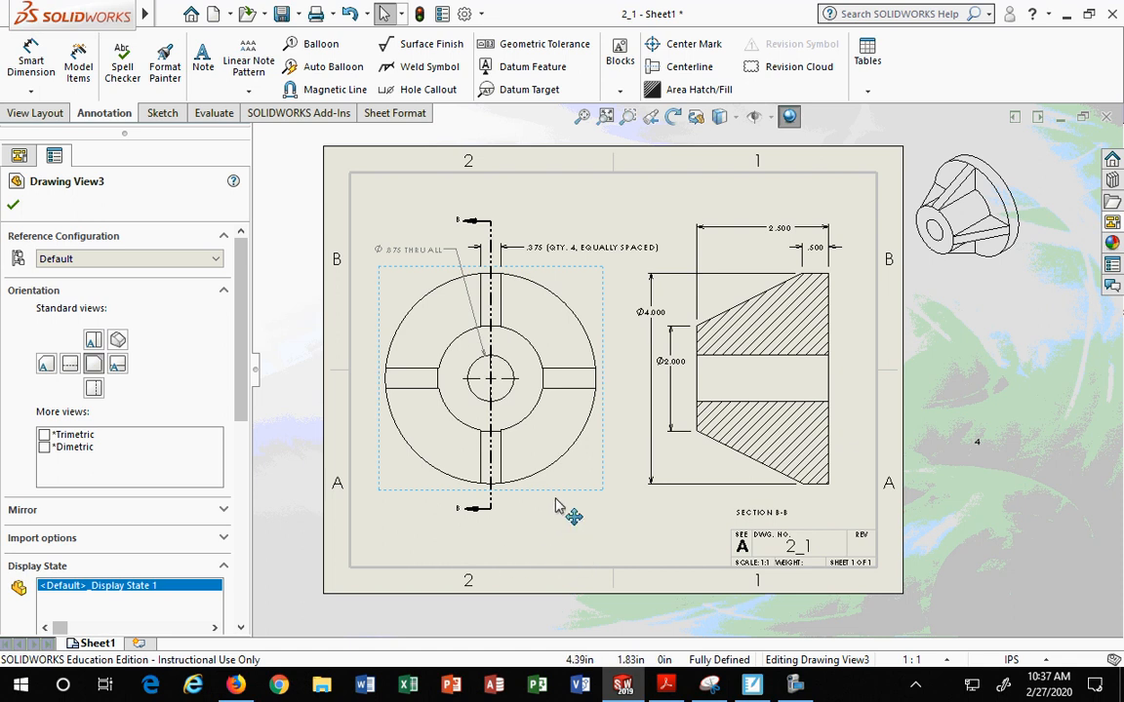
# Set the scale of Sheet1 to 3:4 in its sheet properties and apply the change.
pyautogui.click(289, 171)
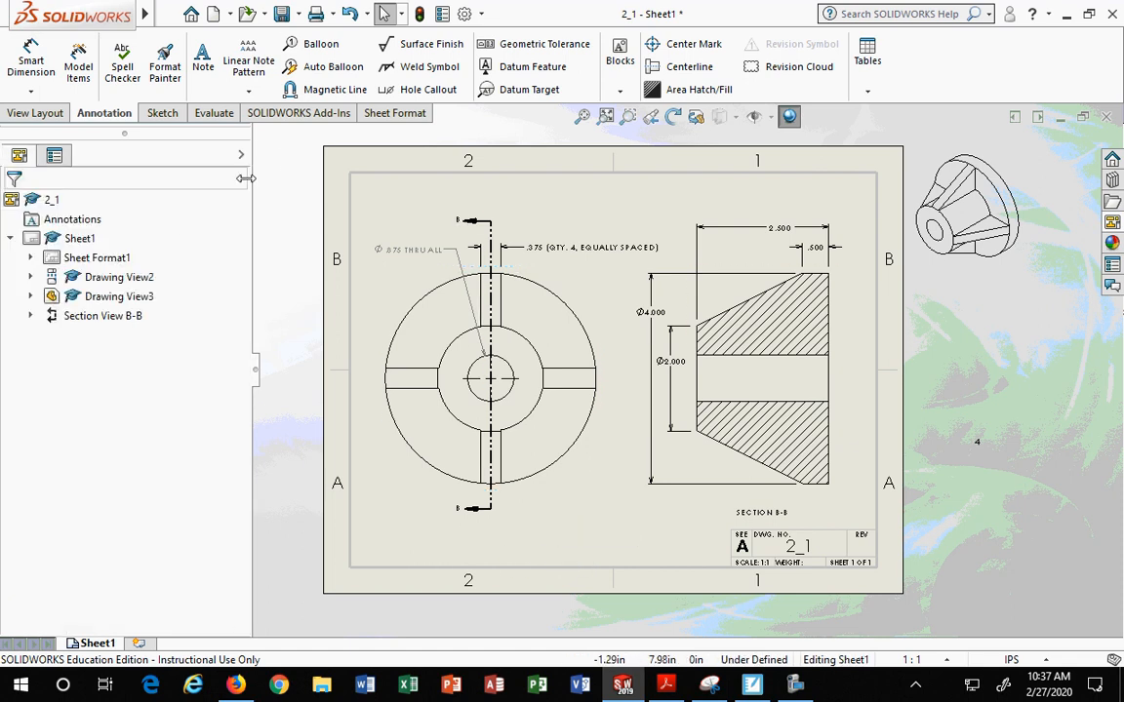
pyautogui.click(90, 258)
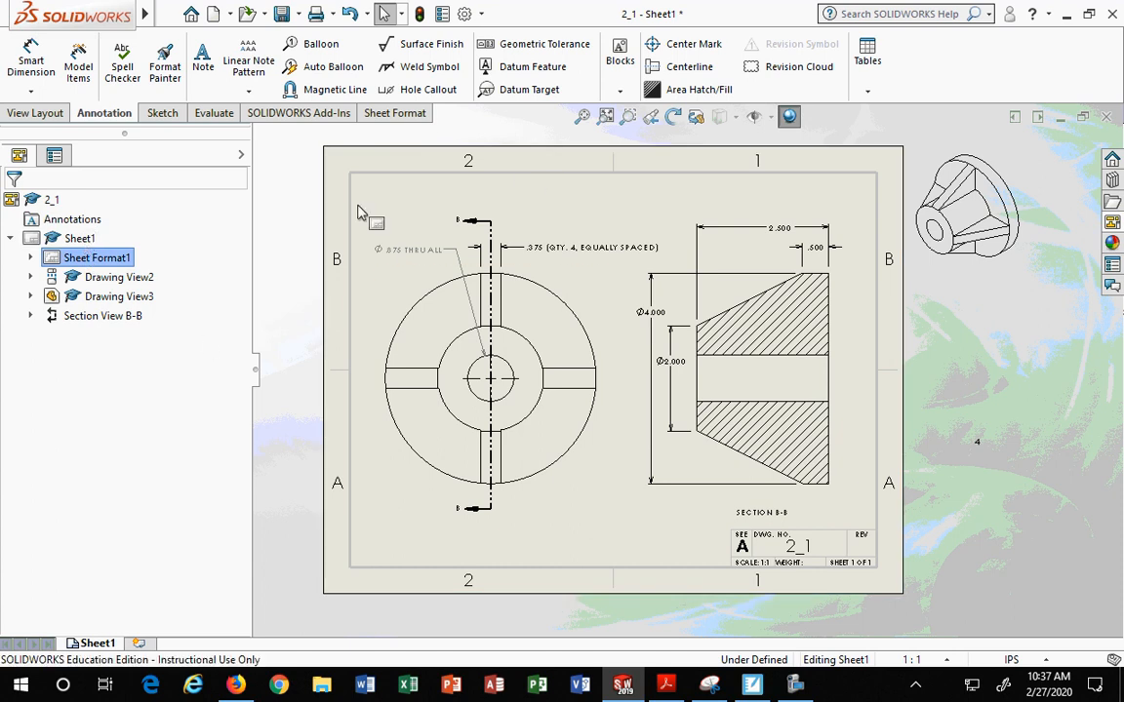
pyautogui.click(296, 254)
pyautogui.click(78, 240)
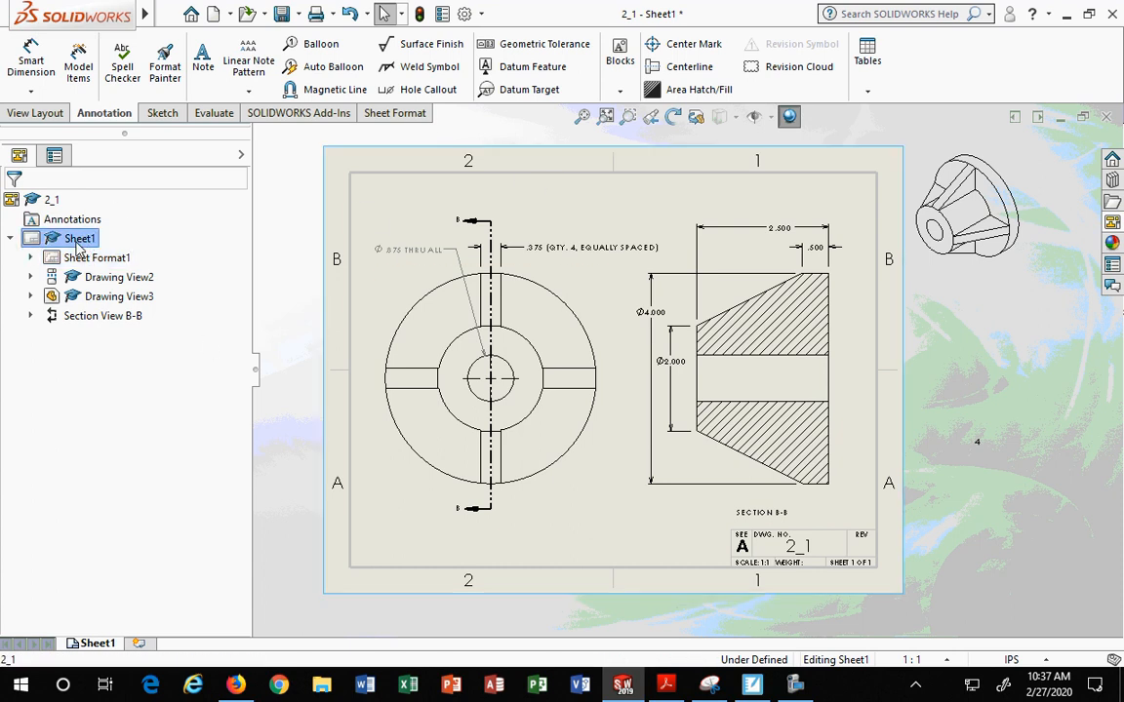
pyautogui.rightClick(78, 244)
pyautogui.click(124, 405)
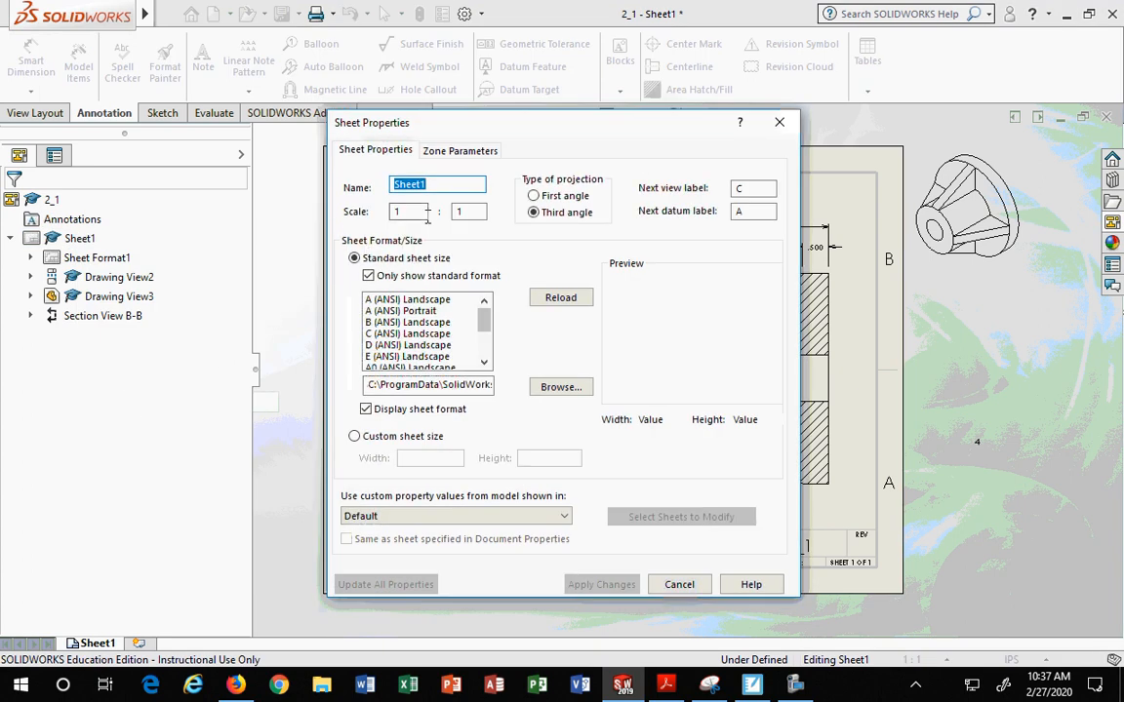
pyautogui.press('Tab')
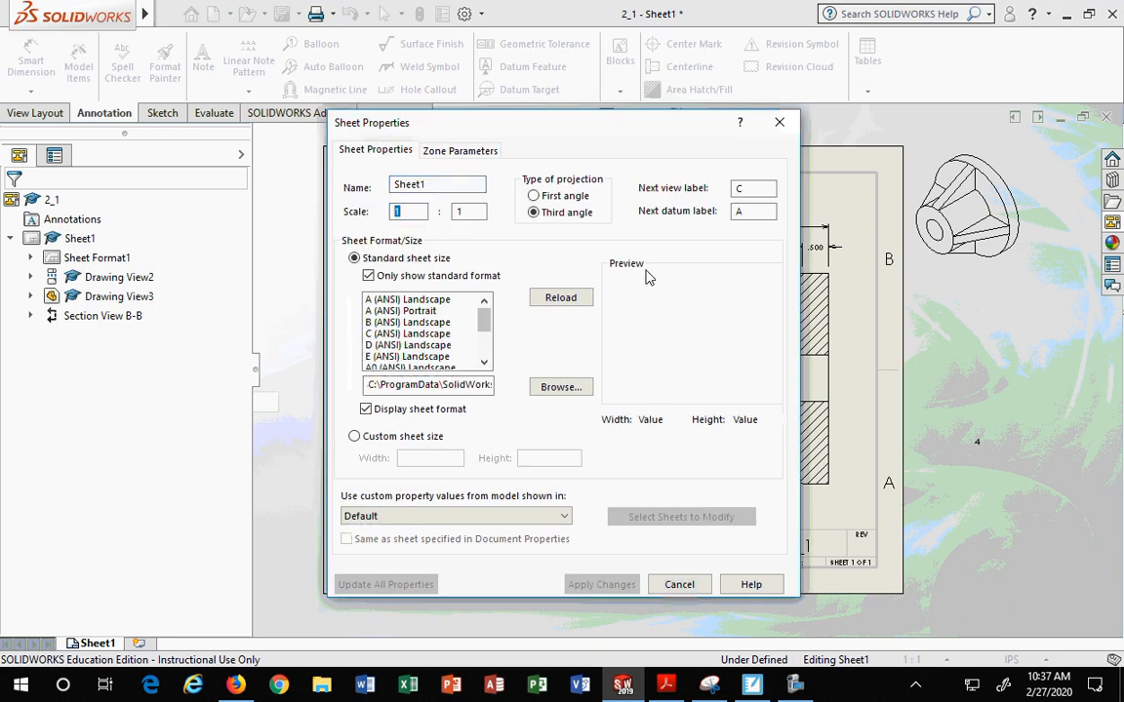
pyautogui.press('Tab')
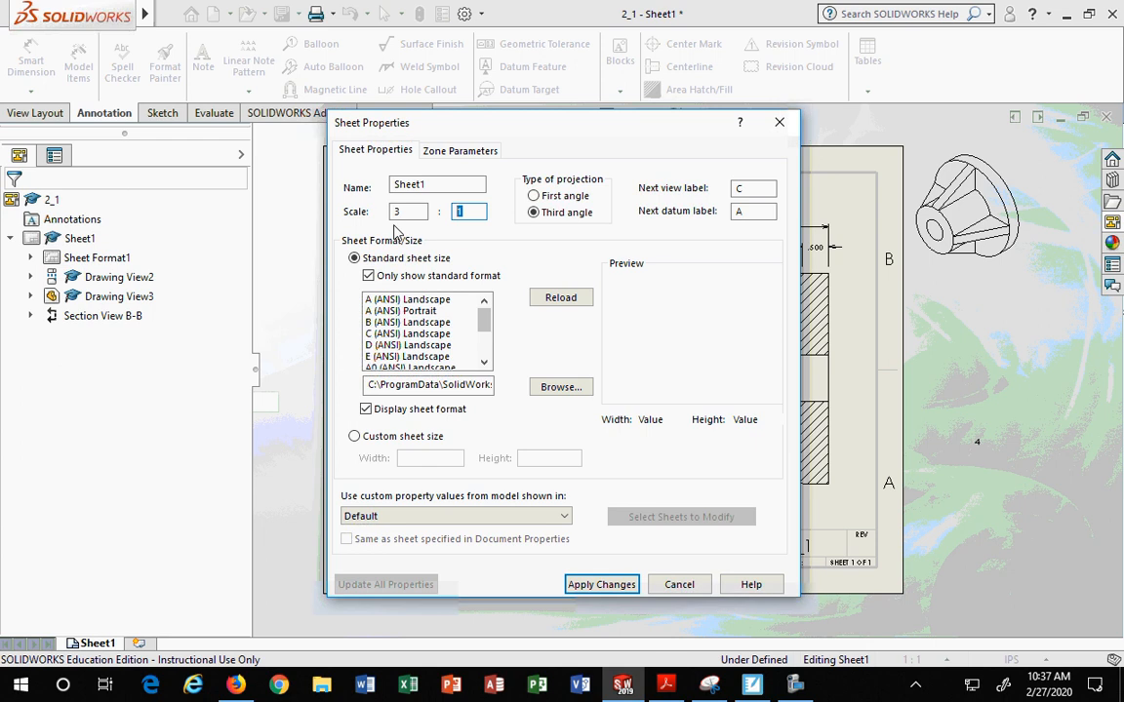
pyautogui.click(597, 584)
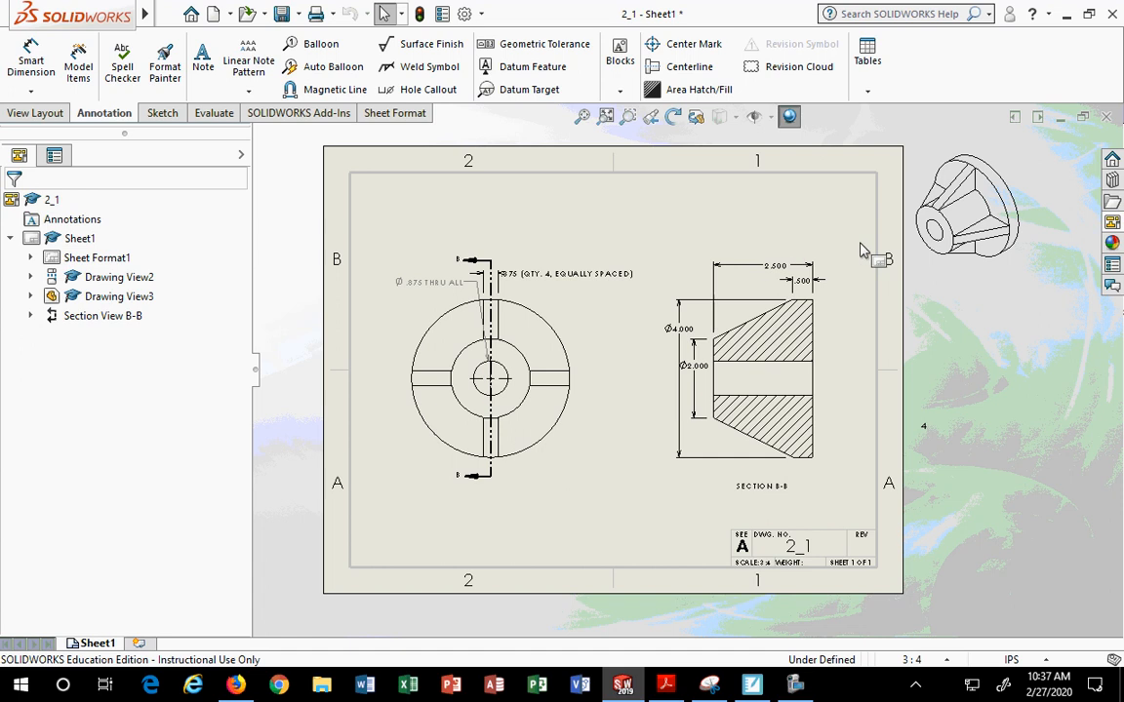
# Arrange the three views on the sheet with the isometric view in its upper right corner, and move the pattern count dimension off the sheet.
pyautogui.moveTo(704, 318); pyautogui.dragTo(683, 326)
pyautogui.moveTo(556, 464); pyautogui.dragTo(561, 493)
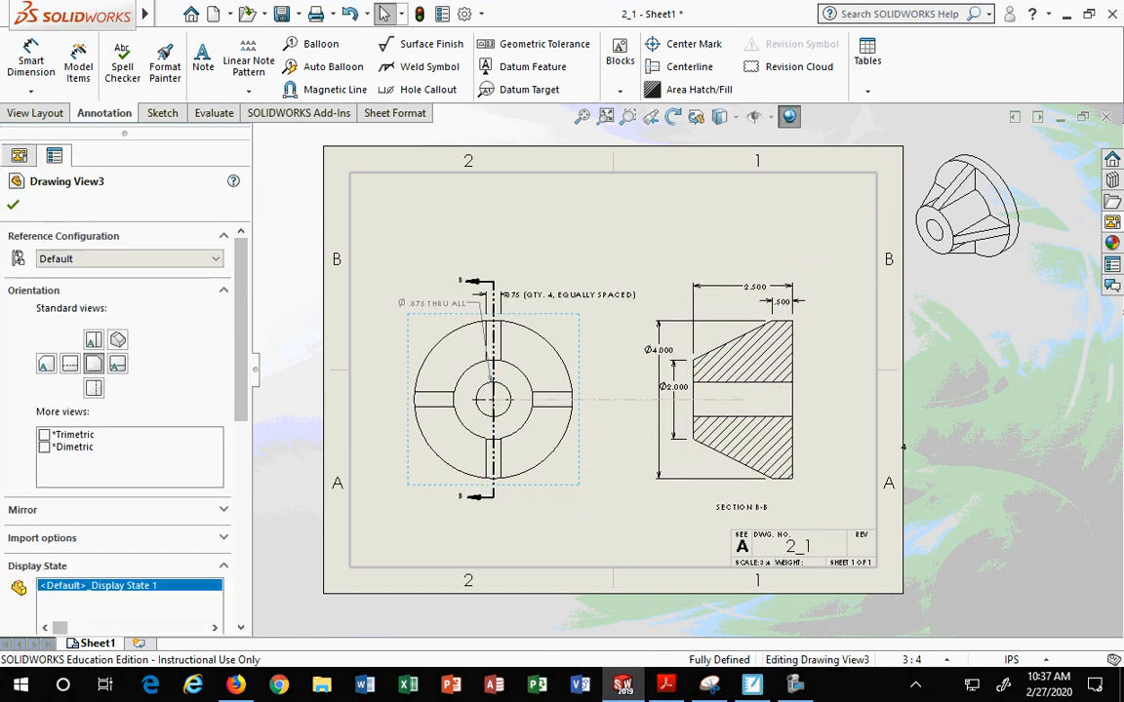
pyautogui.moveTo(908, 223); pyautogui.dragTo(743, 243)
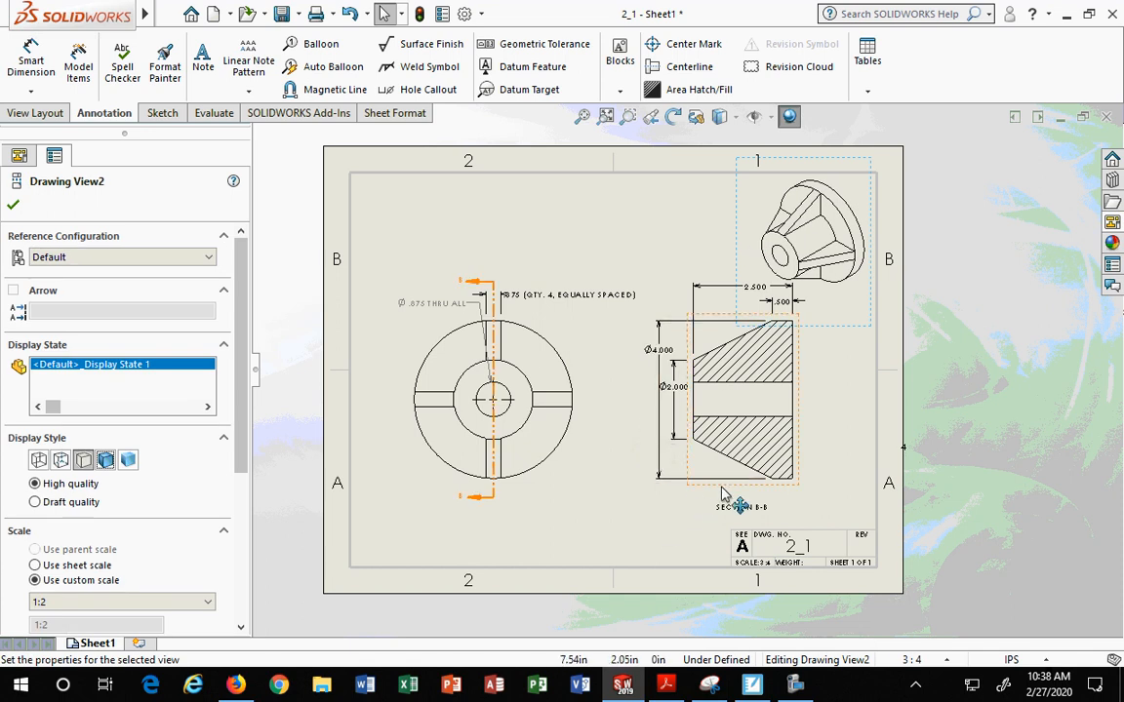
pyautogui.moveTo(664, 426); pyautogui.dragTo(628, 429)
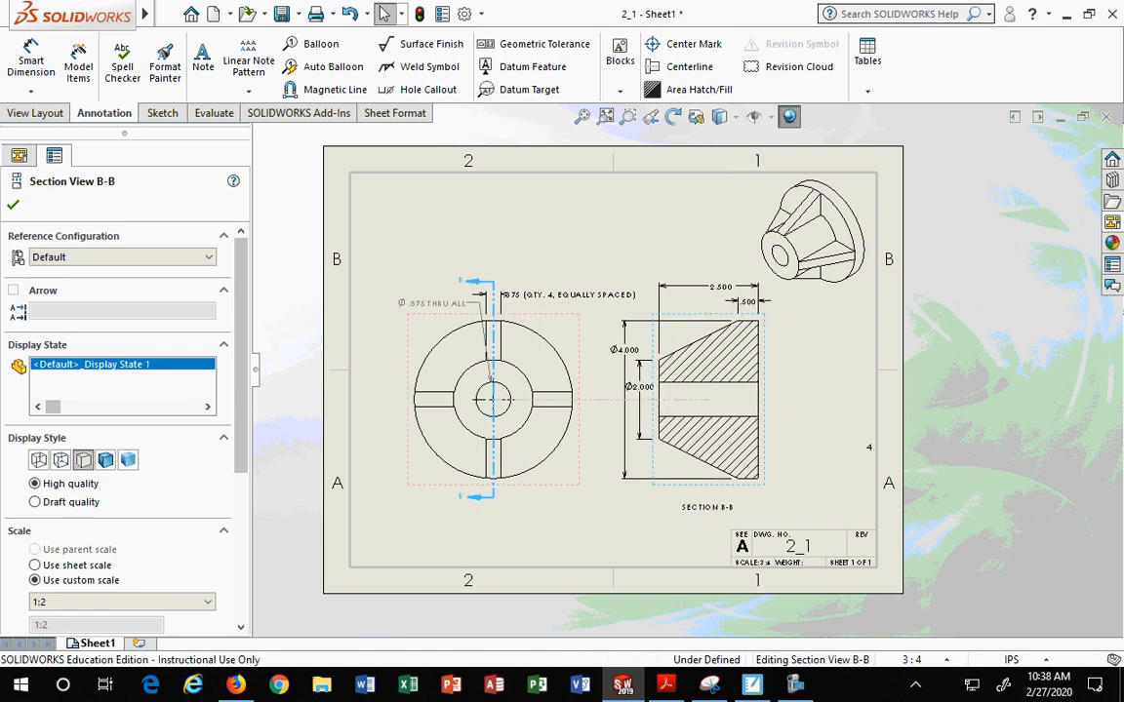
pyautogui.click(874, 467)
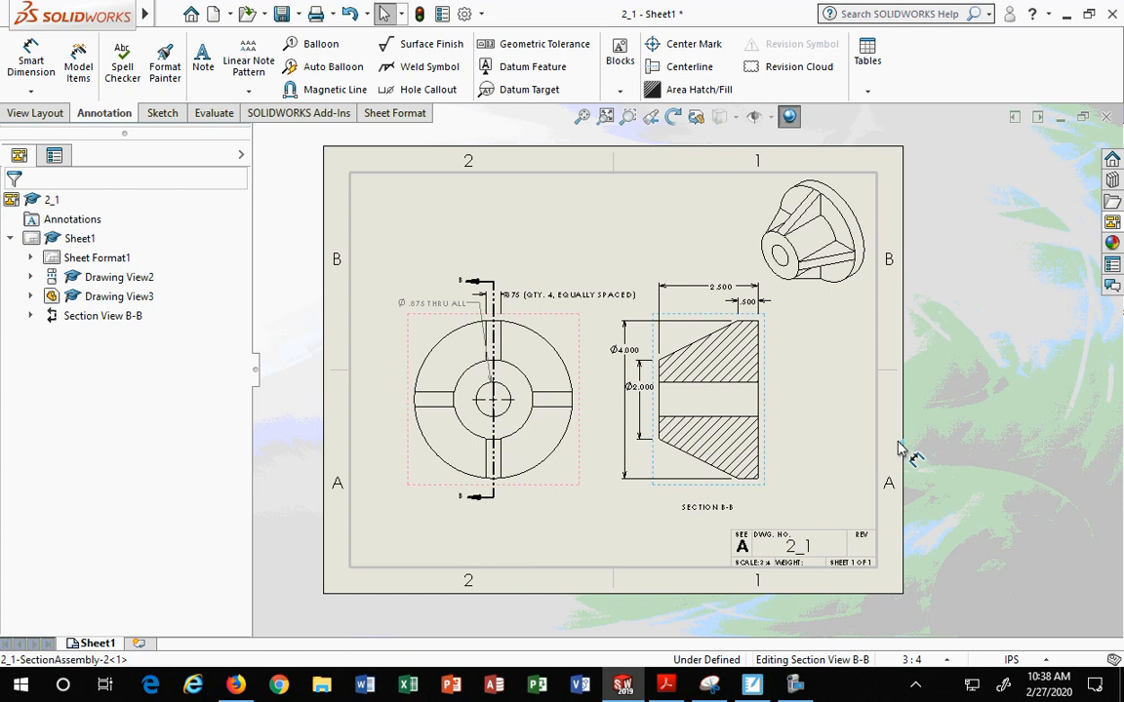
pyautogui.click(927, 393)
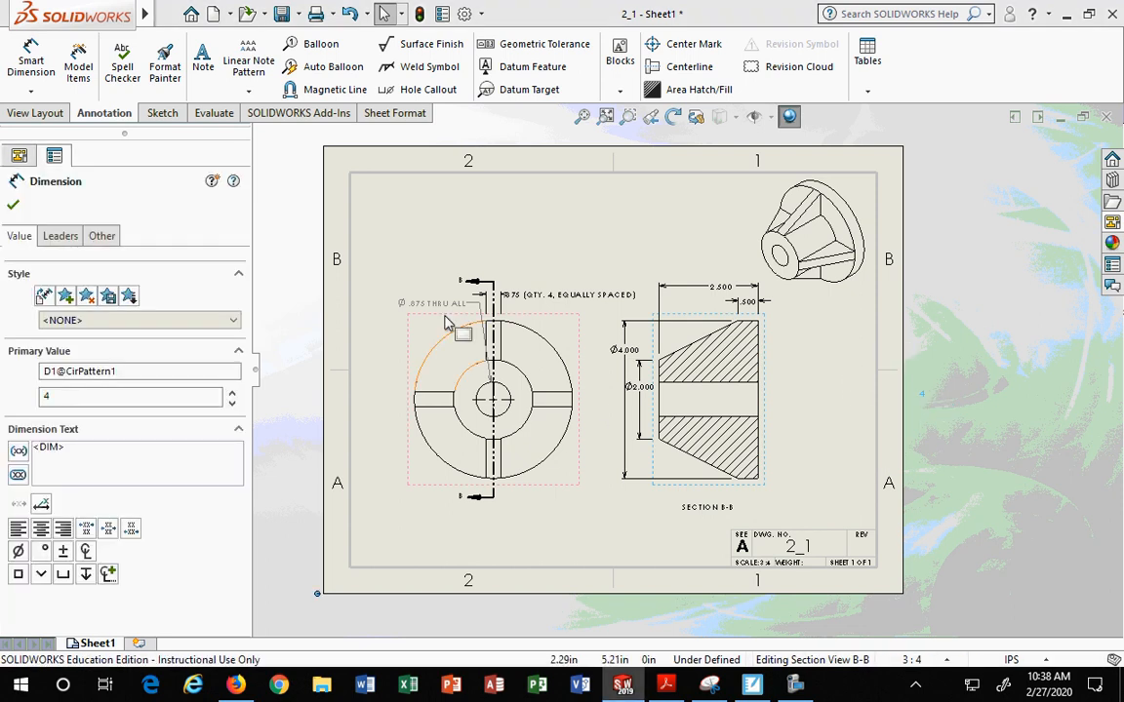
# Raise the .375 dimension above the upper section arrow and space out the 2.500 and .500 dimensions above the section view.
pyautogui.scroll(1, 445, 309)
pyautogui.scroll(-4, 444, 308)
pyautogui.moveTo(682, 342)
pyautogui.mouseDown()
pyautogui.moveTo(690, 307)
pyautogui.moveTo(713, 295)
pyautogui.moveTo(671, 249)
pyautogui.moveTo(696, 216)
pyautogui.mouseUp()
pyautogui.moveTo(969, 335)
pyautogui.mouseDown()
pyautogui.moveTo(971, 272)
pyautogui.moveTo(977, 316)
pyautogui.mouseUp()
pyautogui.click(1015, 338)
# Reposition the Ø2.000 and Ø4.000 dimensions beside the section view so that they are spaced clearly apart.
pyautogui.moveTo(843, 492)
pyautogui.mouseDown()
pyautogui.moveTo(851, 496)
pyautogui.moveTo(833, 495)
pyautogui.mouseUp()
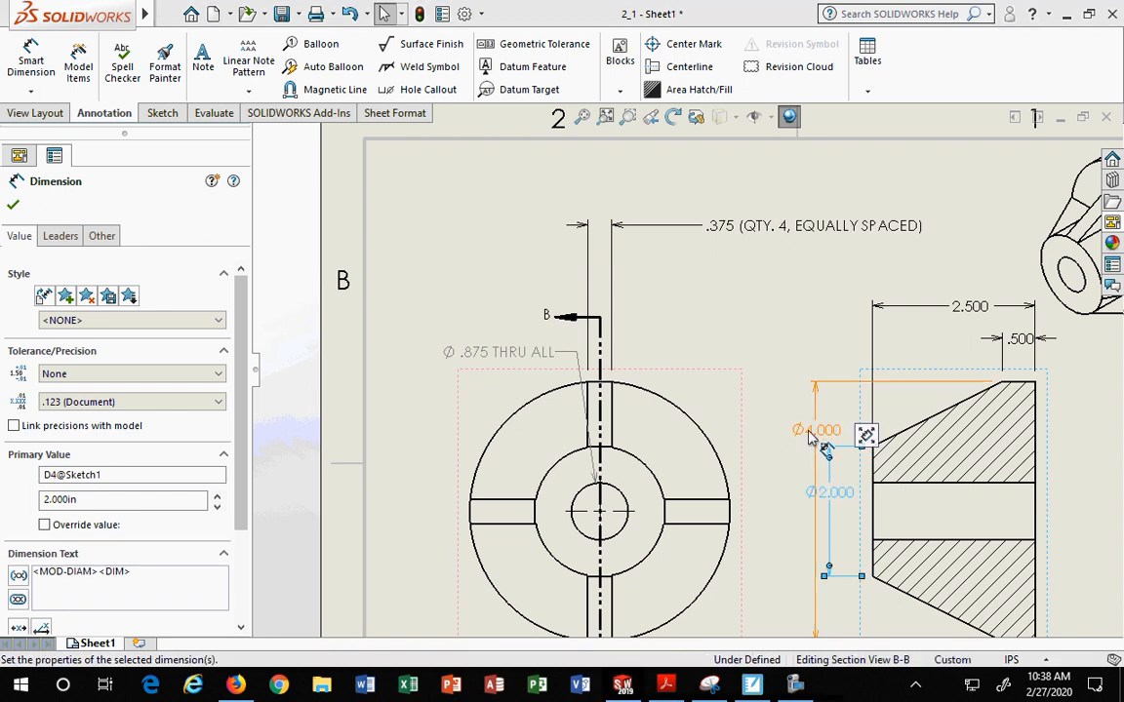
pyautogui.moveTo(810, 435); pyautogui.dragTo(750, 436)
pyautogui.moveTo(840, 494)
pyautogui.mouseDown()
pyautogui.moveTo(863, 494)
pyautogui.moveTo(839, 499)
pyautogui.mouseUp()
pyautogui.moveTo(777, 447)
pyautogui.mouseDown()
pyautogui.moveTo(817, 418)
pyautogui.moveTo(803, 421)
pyautogui.mouseUp()
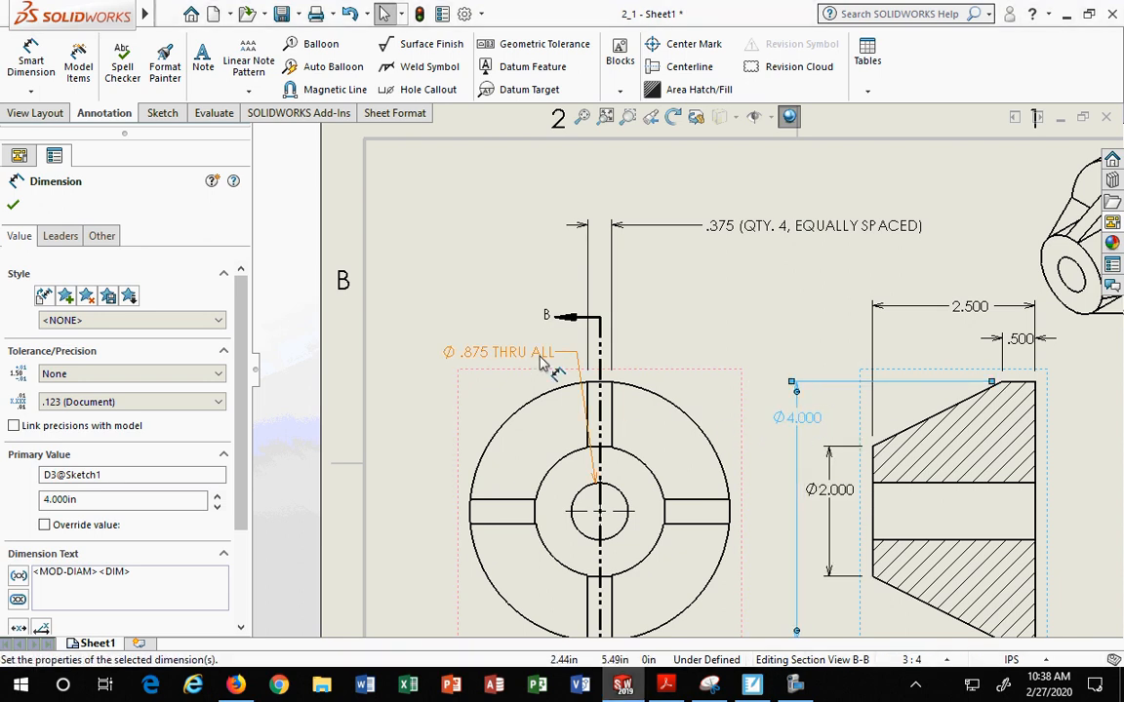
# Move the Ø .875 THRU ALL hole callout farther left of the front view's section line.
pyautogui.moveTo(543, 361)
pyautogui.mouseDown()
pyautogui.moveTo(492, 357)
pyautogui.moveTo(519, 363)
pyautogui.moveTo(500, 363)
pyautogui.mouseUp()
pyautogui.scroll(6, 886, 359)
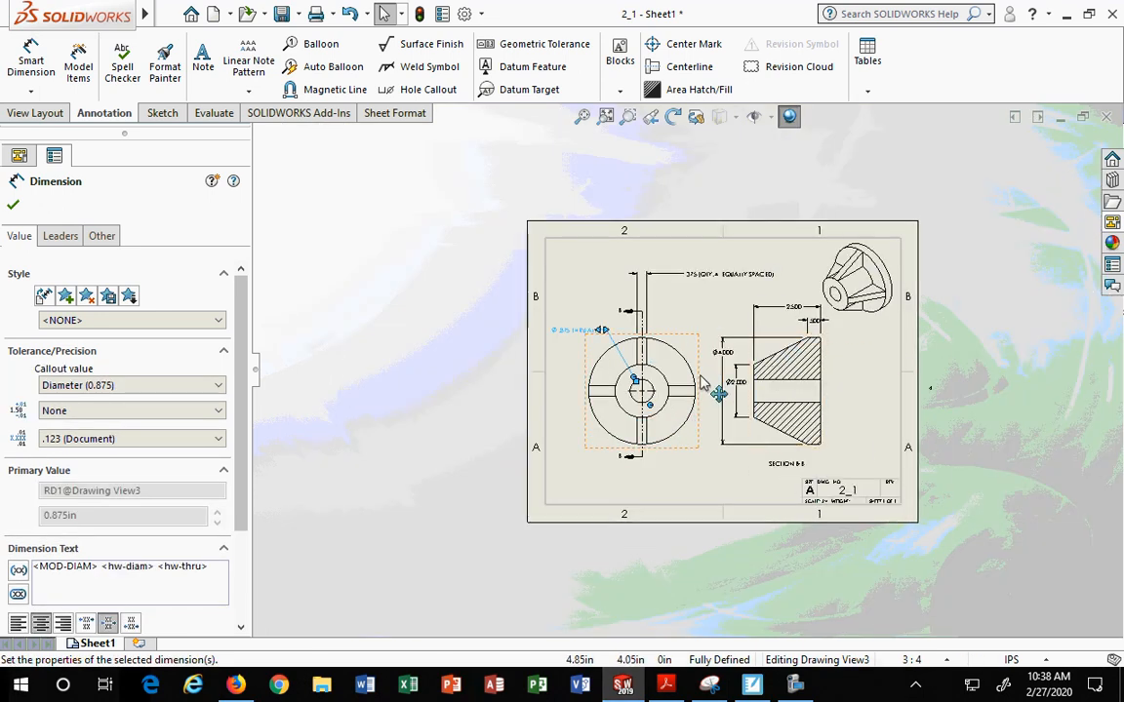
pyautogui.scroll(-2, 724, 376)
pyautogui.scroll(-3, 724, 375)
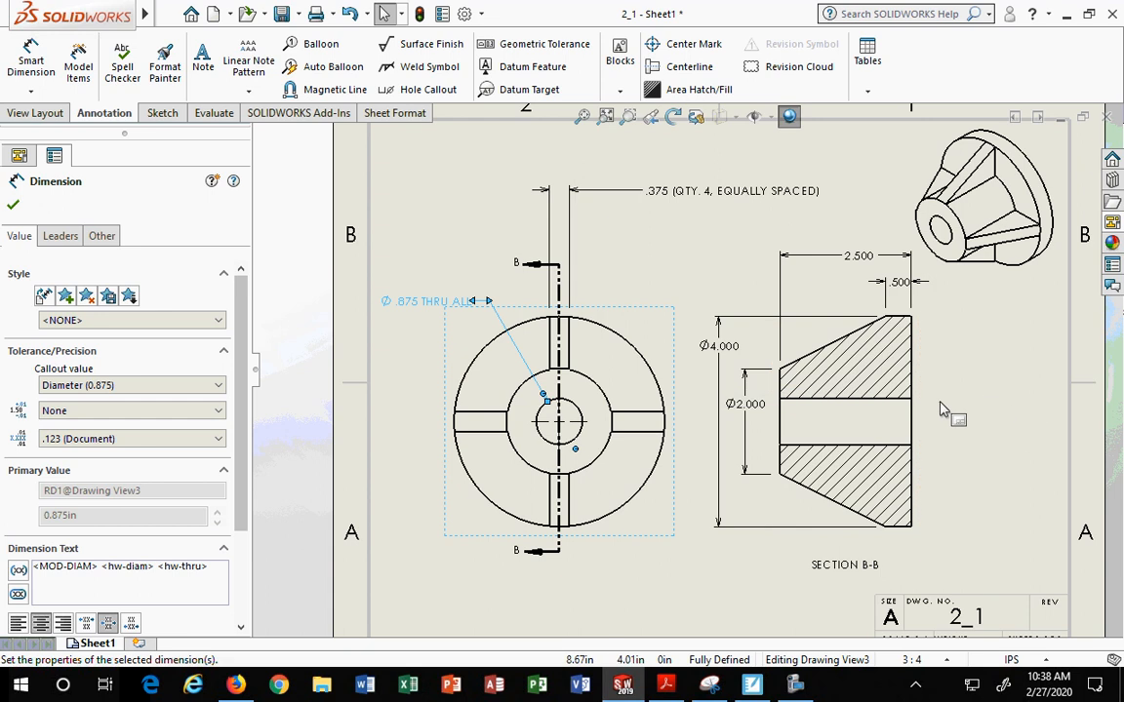
pyautogui.click(14, 207)
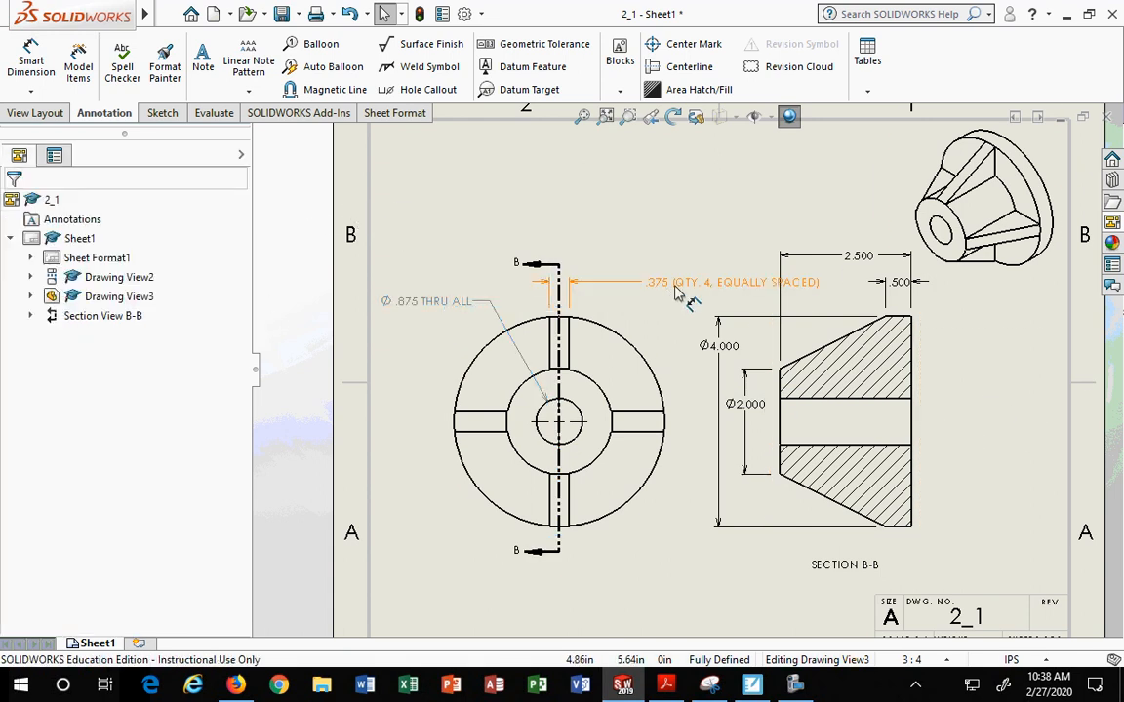
# Shift the .375 (QTY. 4, EQUALLY SPACED) dimension text closer to the rib and place it just above the upper section arrow.
pyautogui.moveTo(680, 295); pyautogui.dragTo(639, 293)
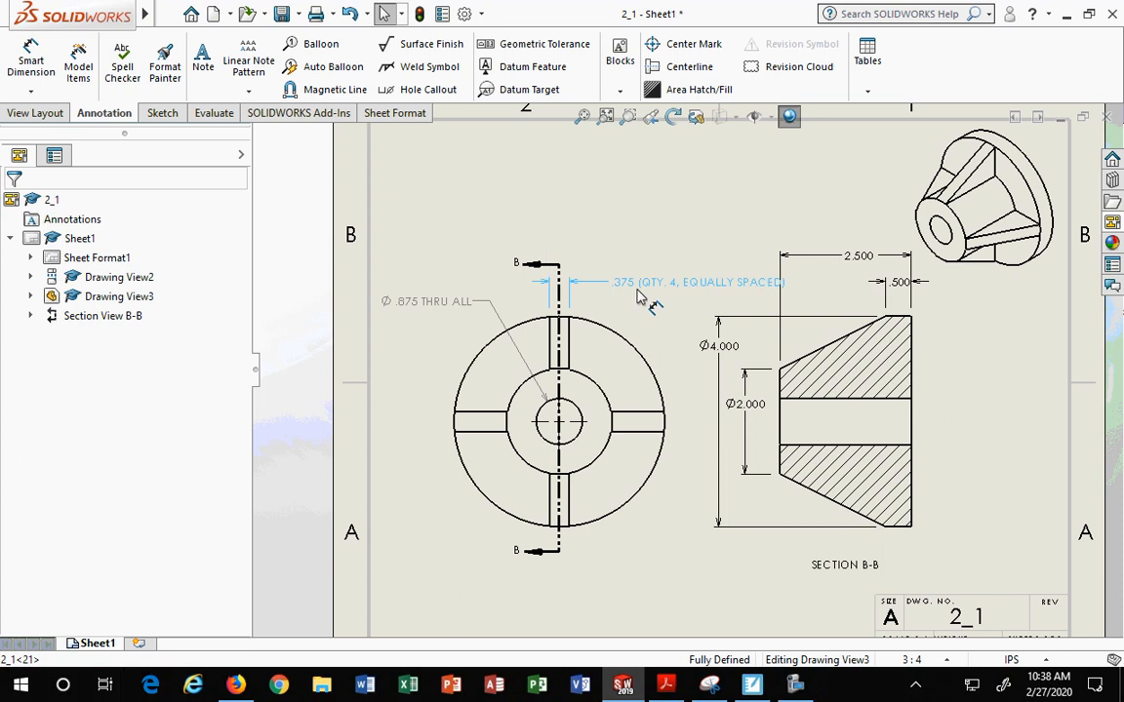
pyautogui.click(533, 280)
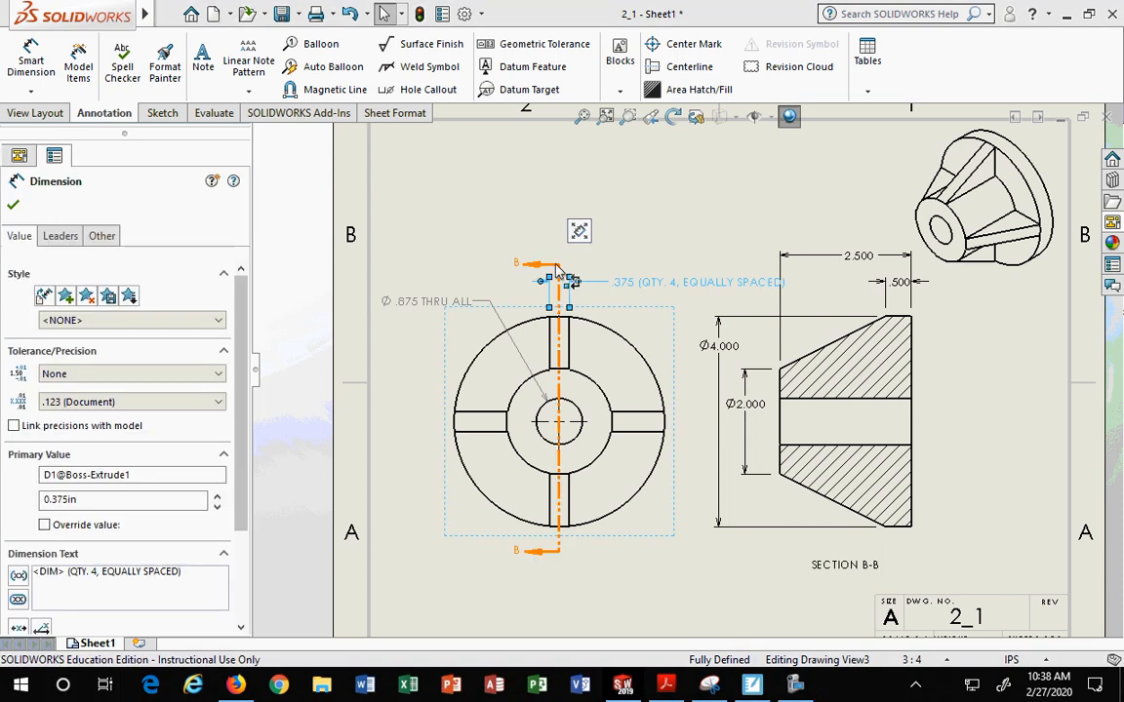
pyautogui.moveTo(653, 278); pyautogui.dragTo(710, 241)
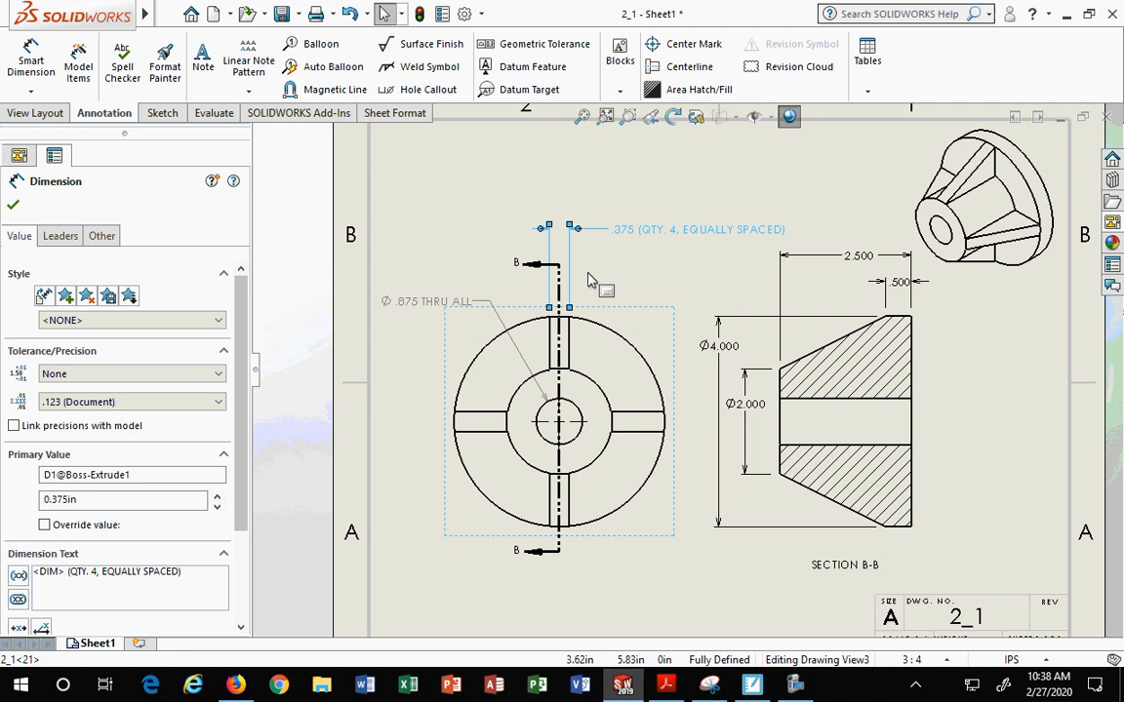
# Extend the front view's section line B-B upward so that its upper arrow sits above the .375 dimension.
pyautogui.click(561, 227)
pyautogui.moveTo(563, 191); pyautogui.dragTo(566, 208)
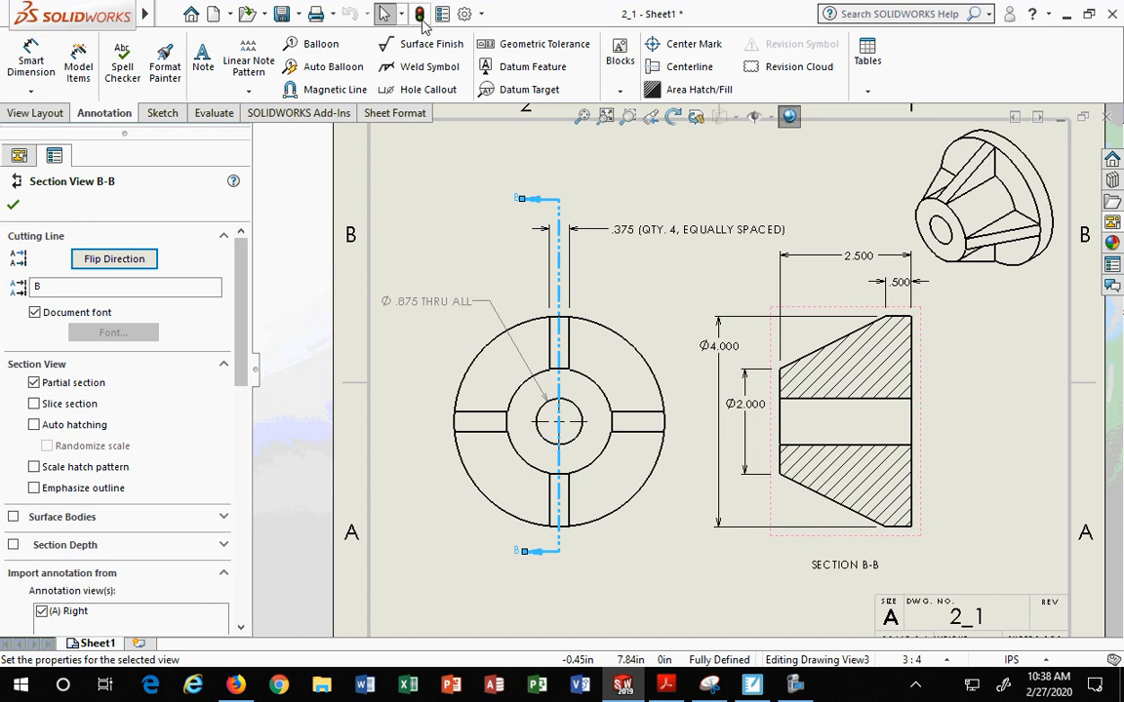
pyautogui.click(329, 184)
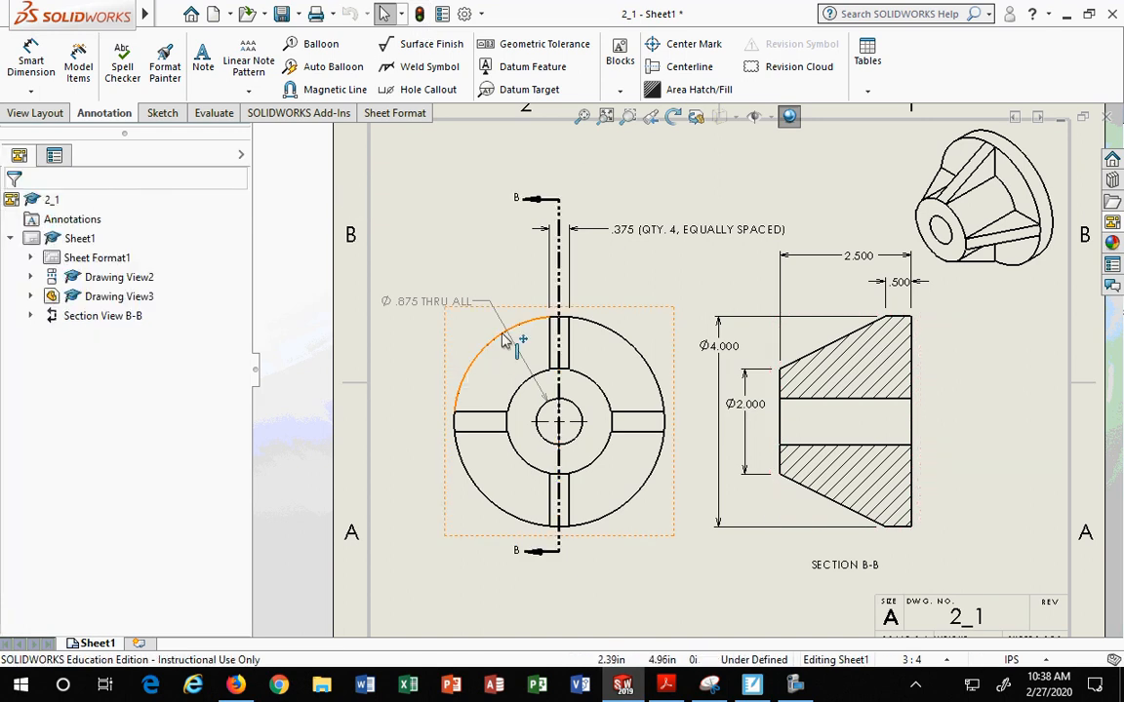
# Set the precision of the section view's overall 2.500 length dimension to two decimal places (.12).
pyautogui.scroll(-1, 669, 426)
pyautogui.scroll(3, 671, 423)
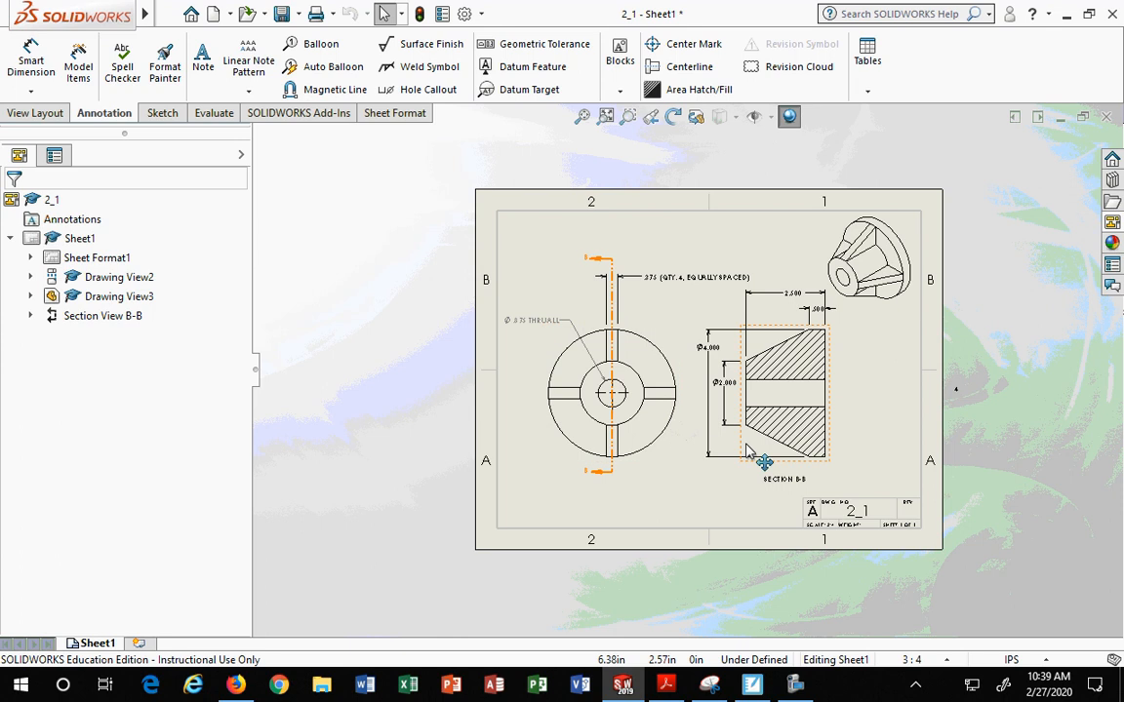
pyautogui.scroll(-3, 660, 441)
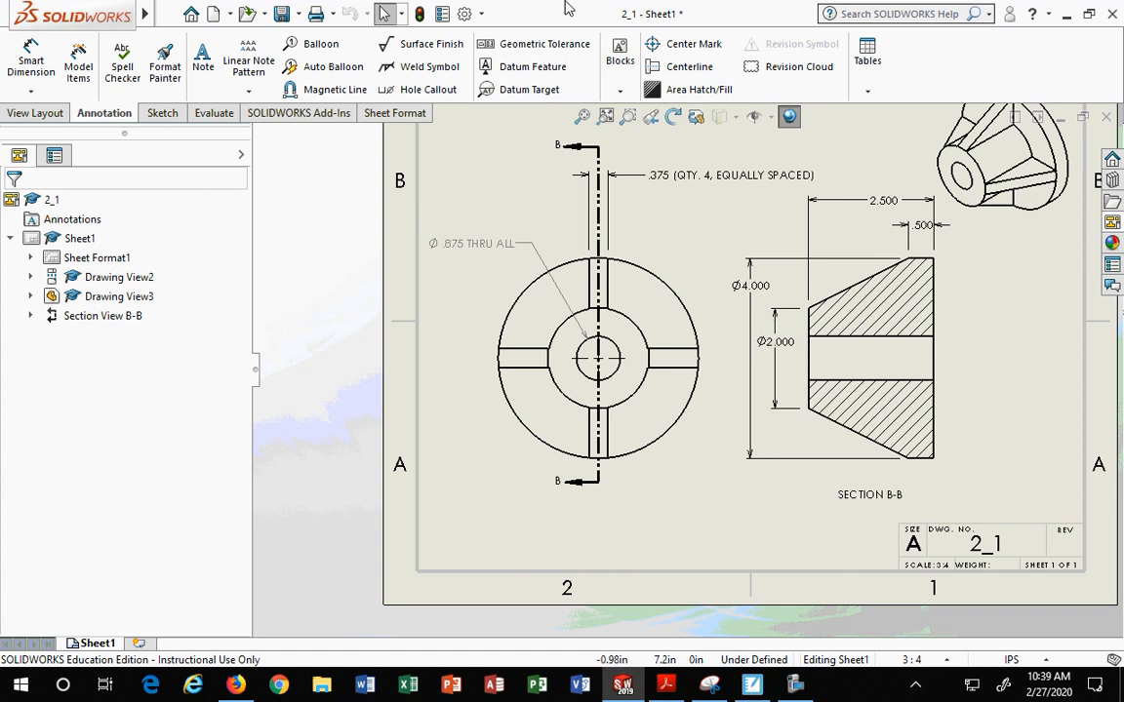
pyautogui.click(884, 204)
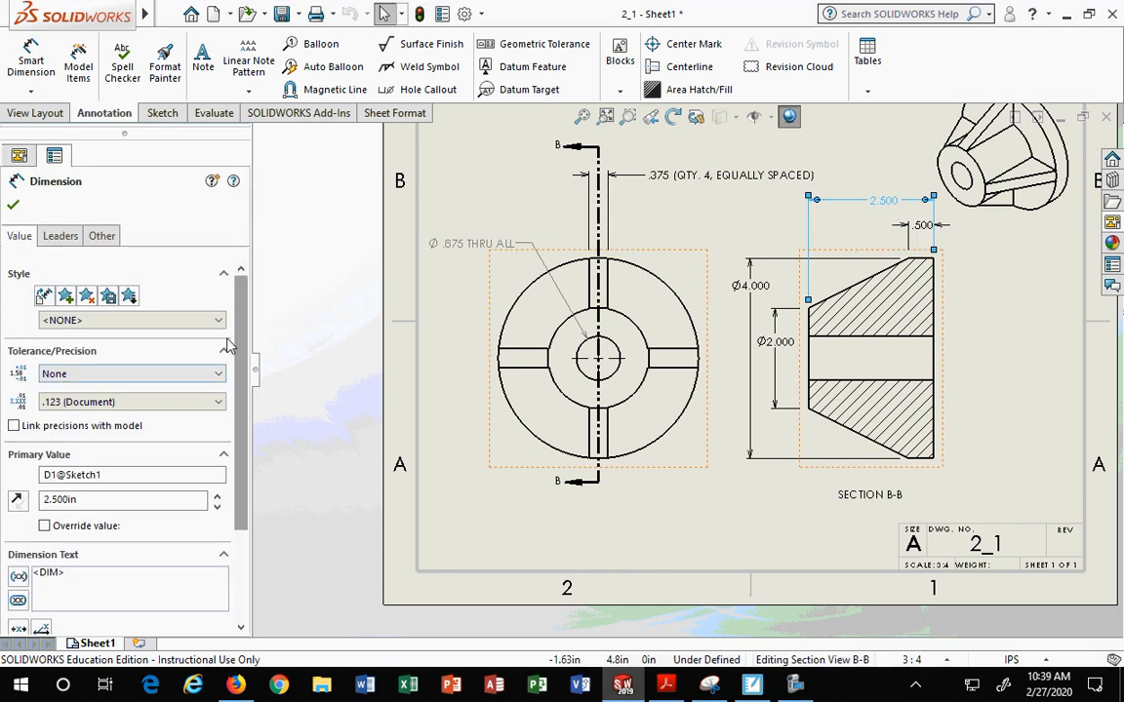
pyautogui.scroll(-2, 249, 361)
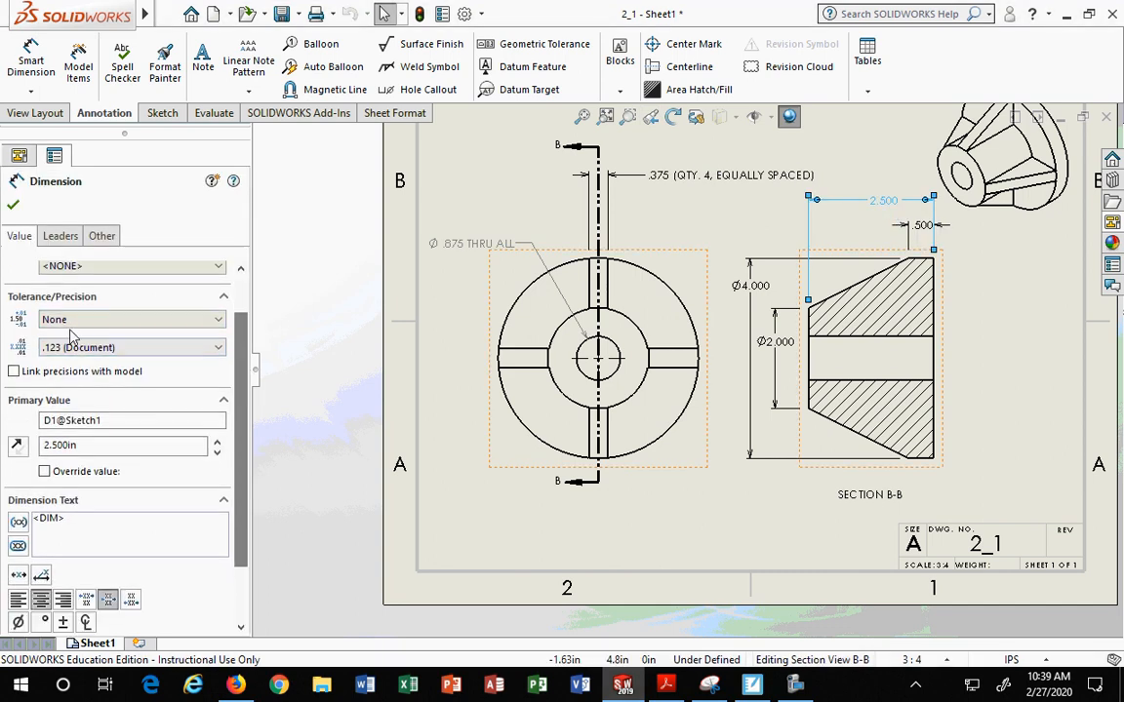
pyautogui.click(119, 348)
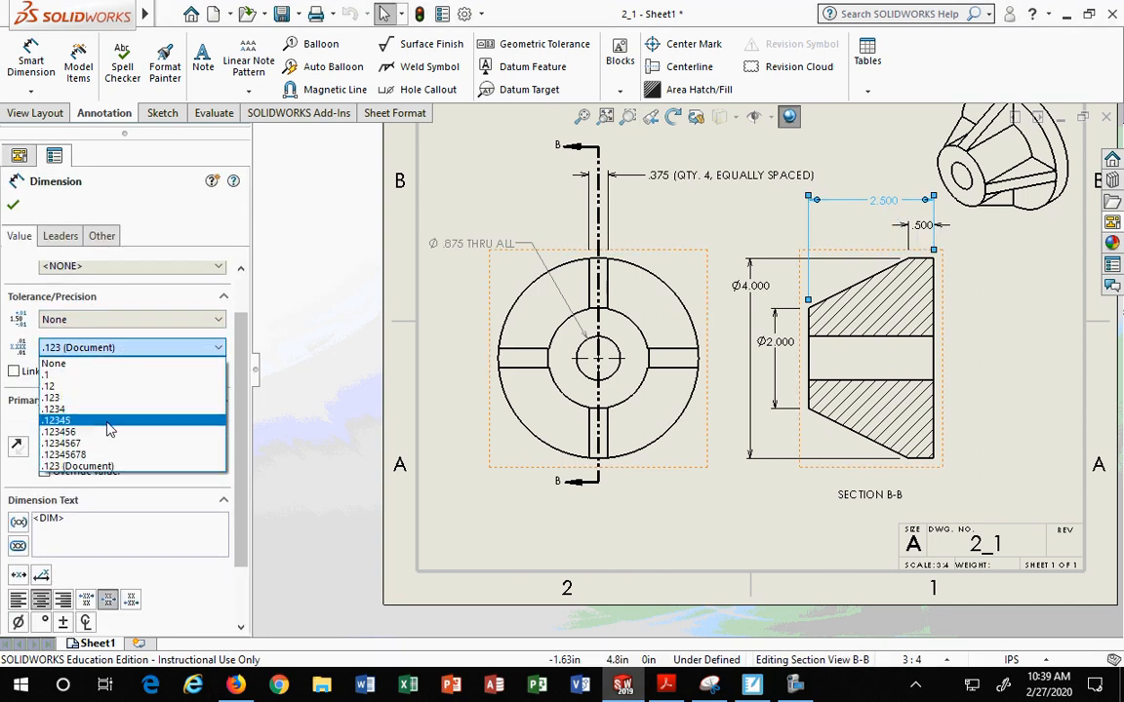
pyautogui.click(69, 387)
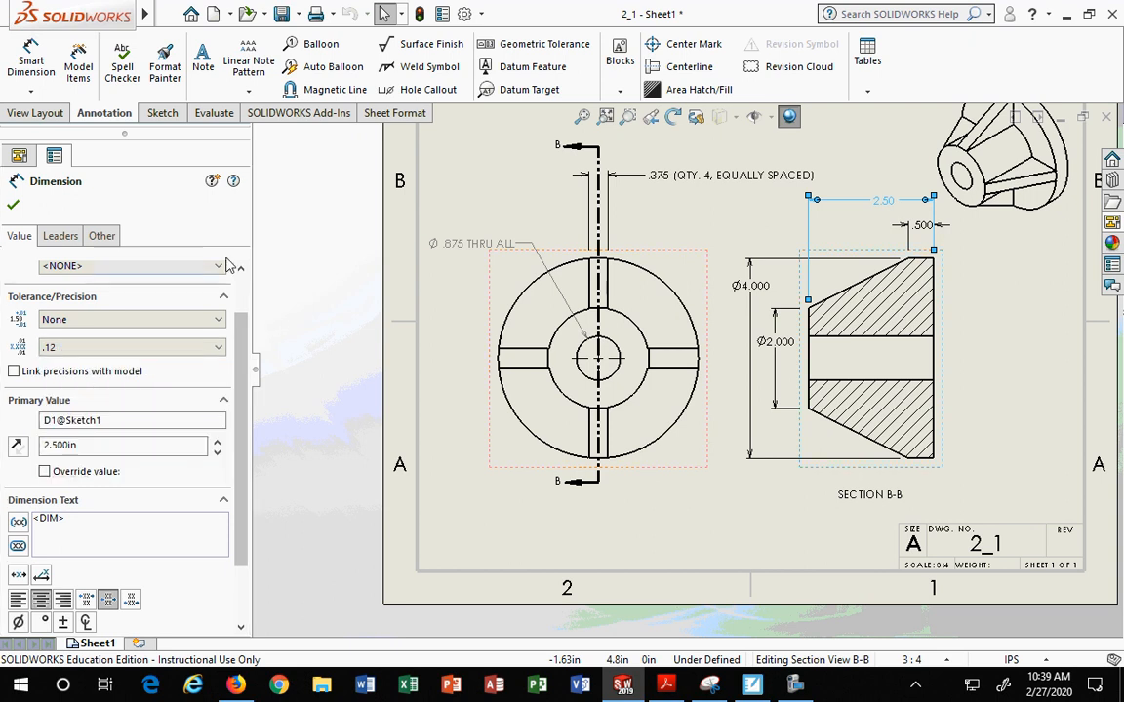
pyautogui.click(13, 204)
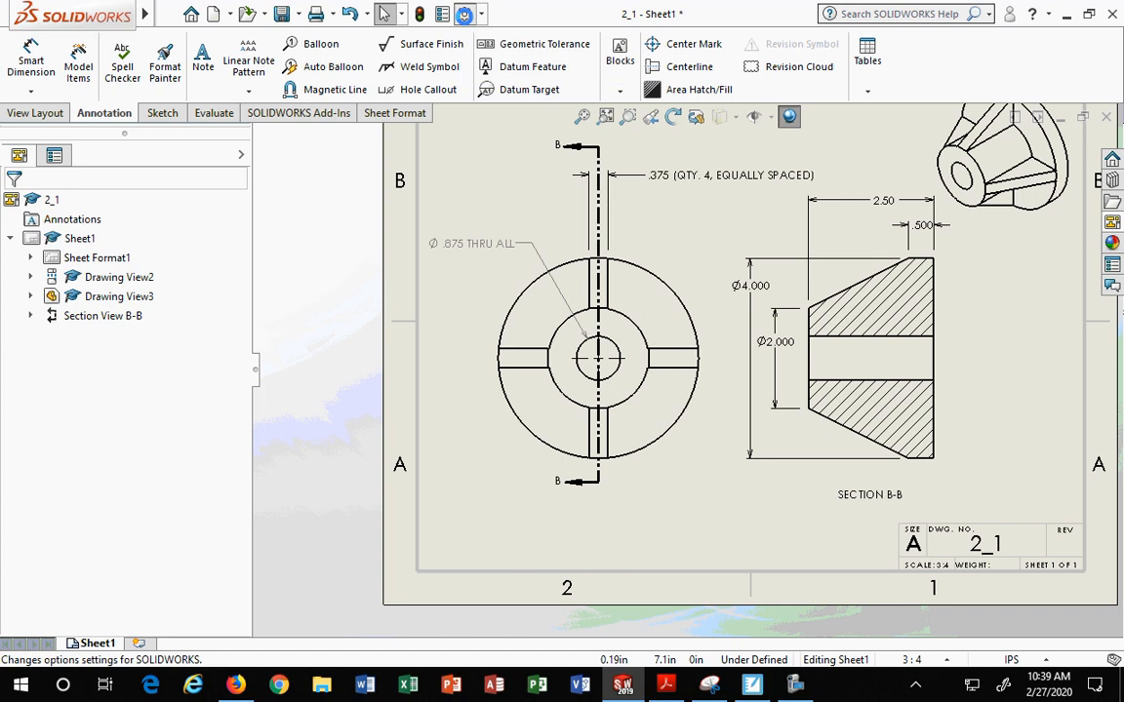
# Set the document's primary and dual dimension precision to two decimal places (.12).
pyautogui.click(465, 14)
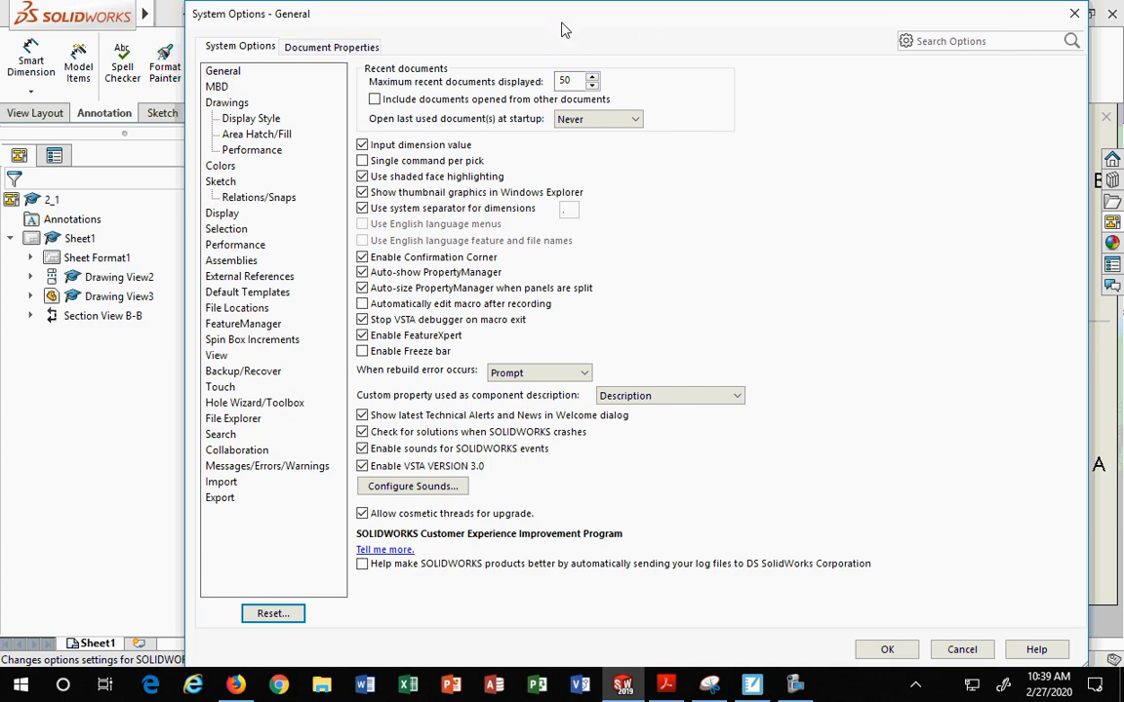
pyautogui.click(324, 54)
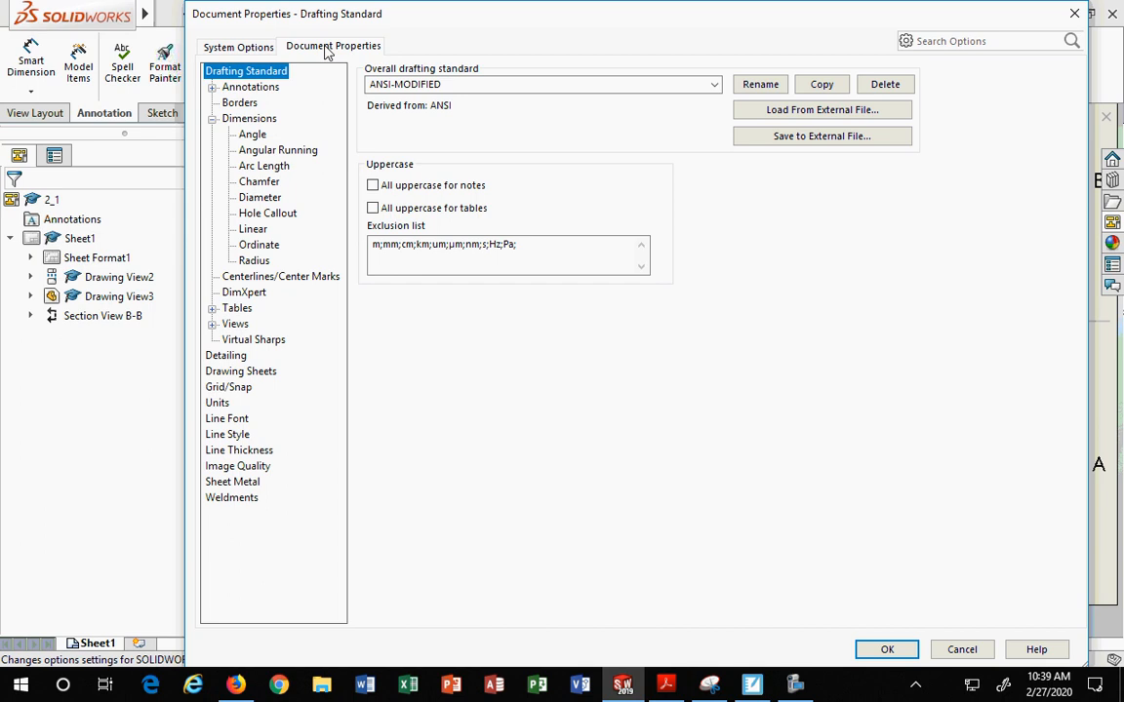
pyautogui.click(249, 119)
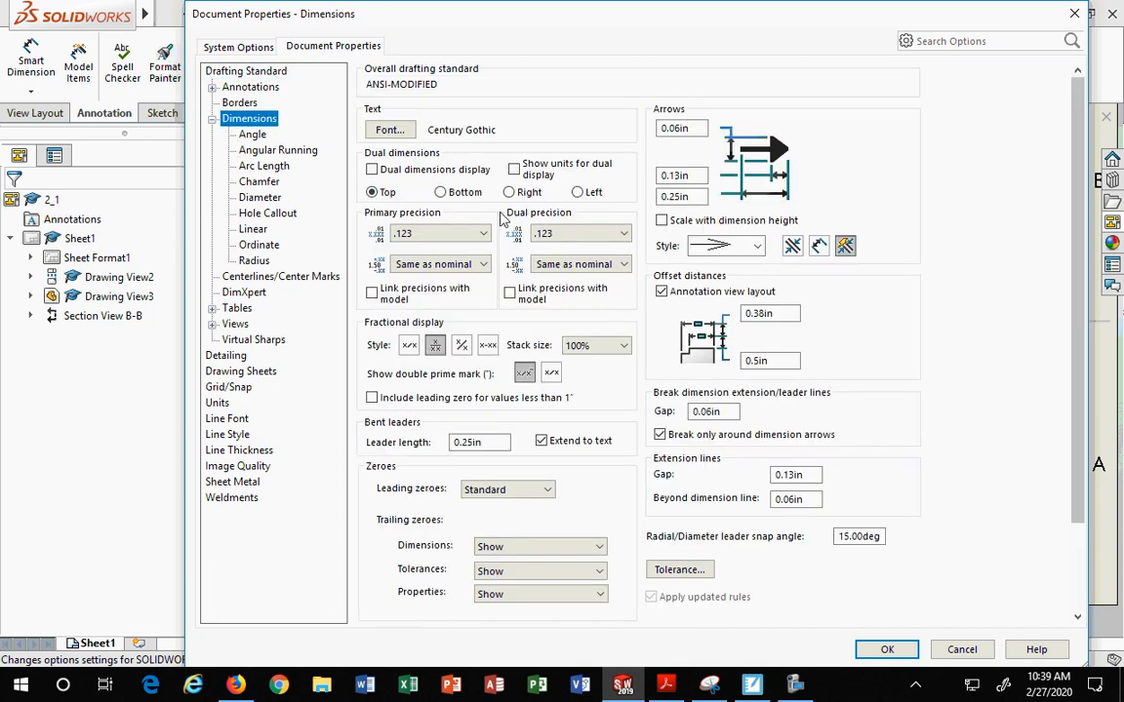
pyautogui.click(439, 233)
pyautogui.click(415, 270)
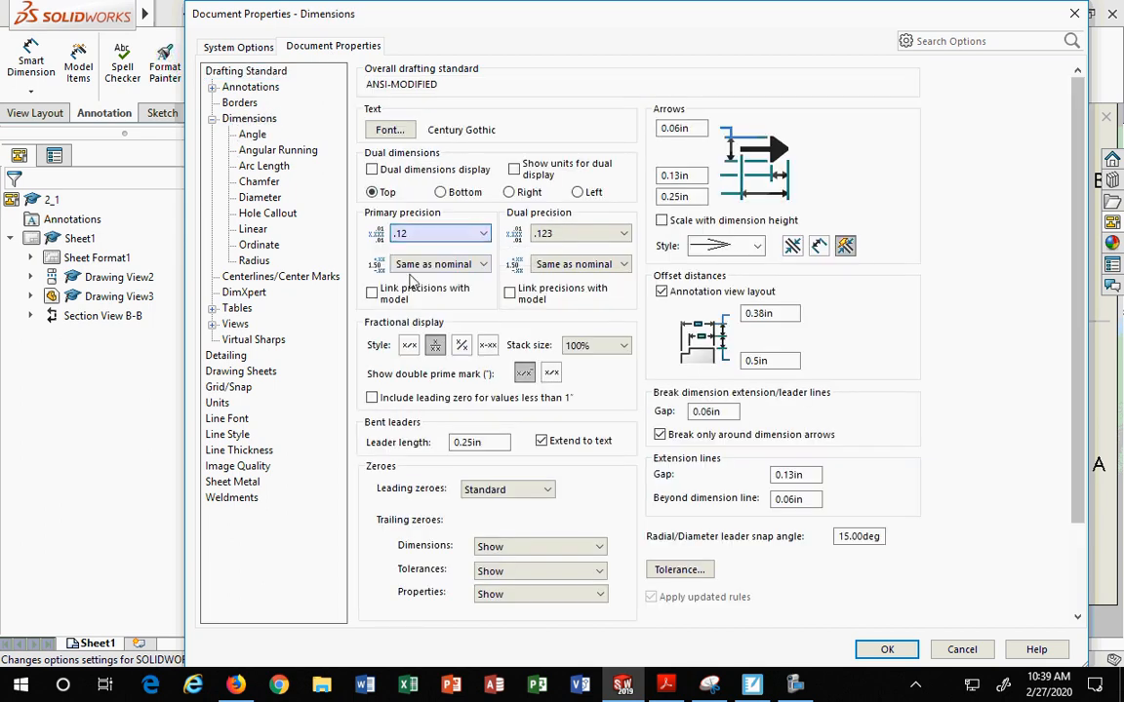
pyautogui.click(555, 237)
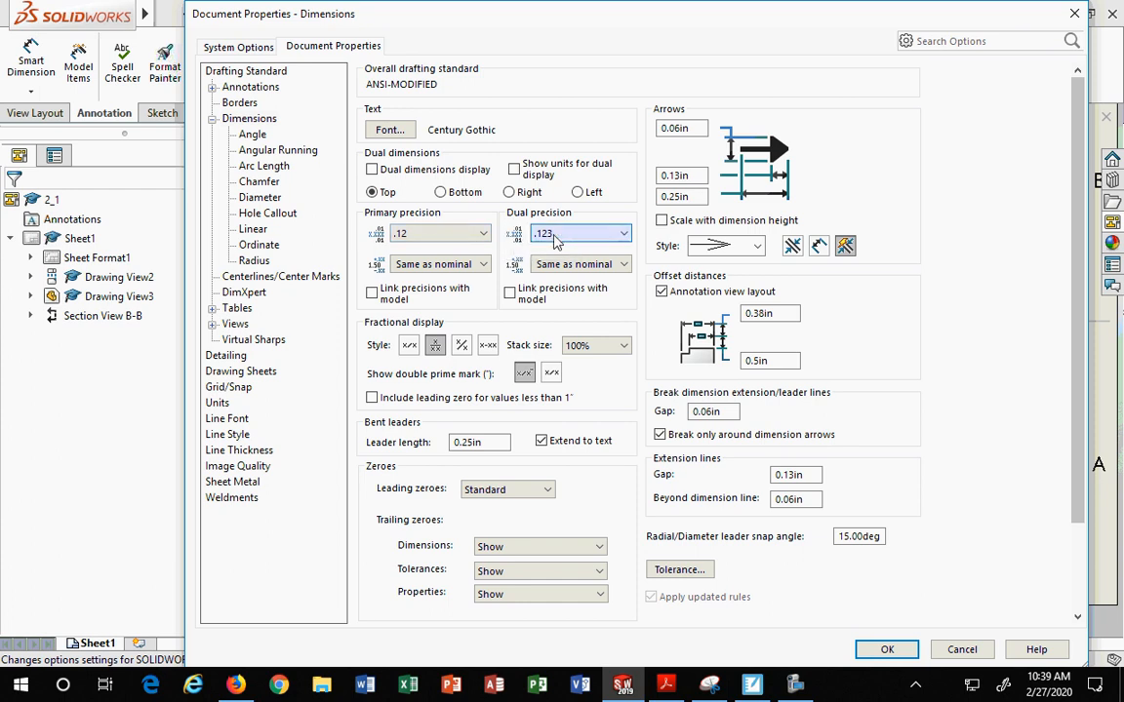
pyautogui.click(555, 237)
pyautogui.click(559, 274)
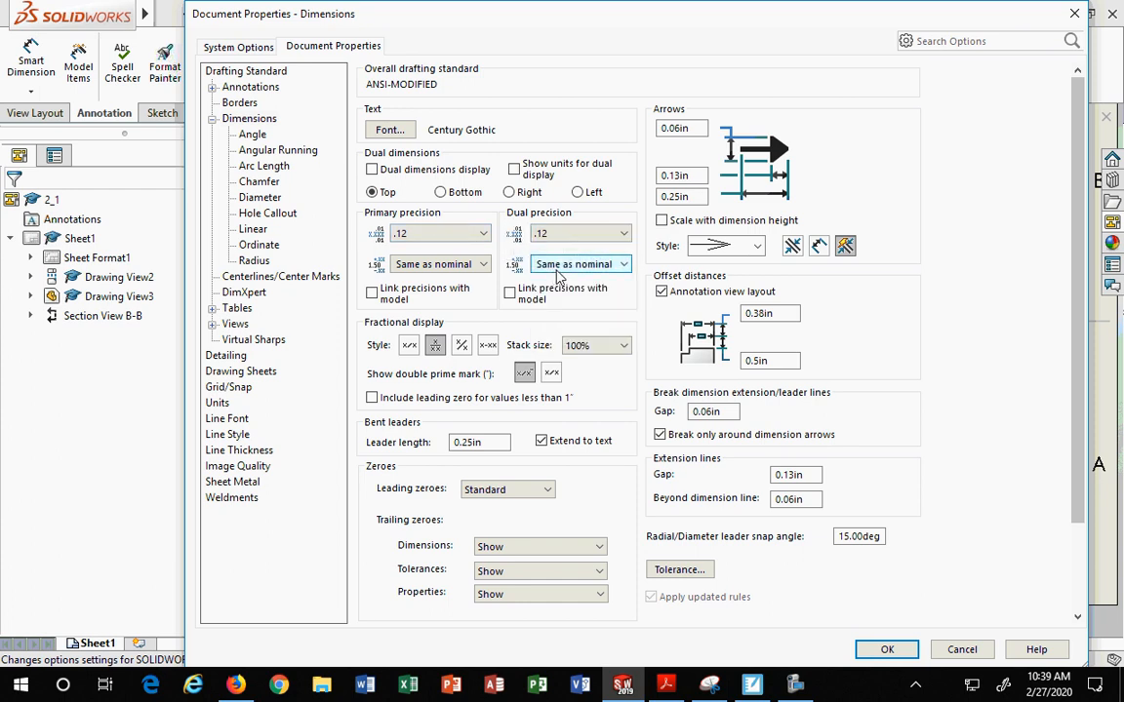
pyautogui.click(885, 649)
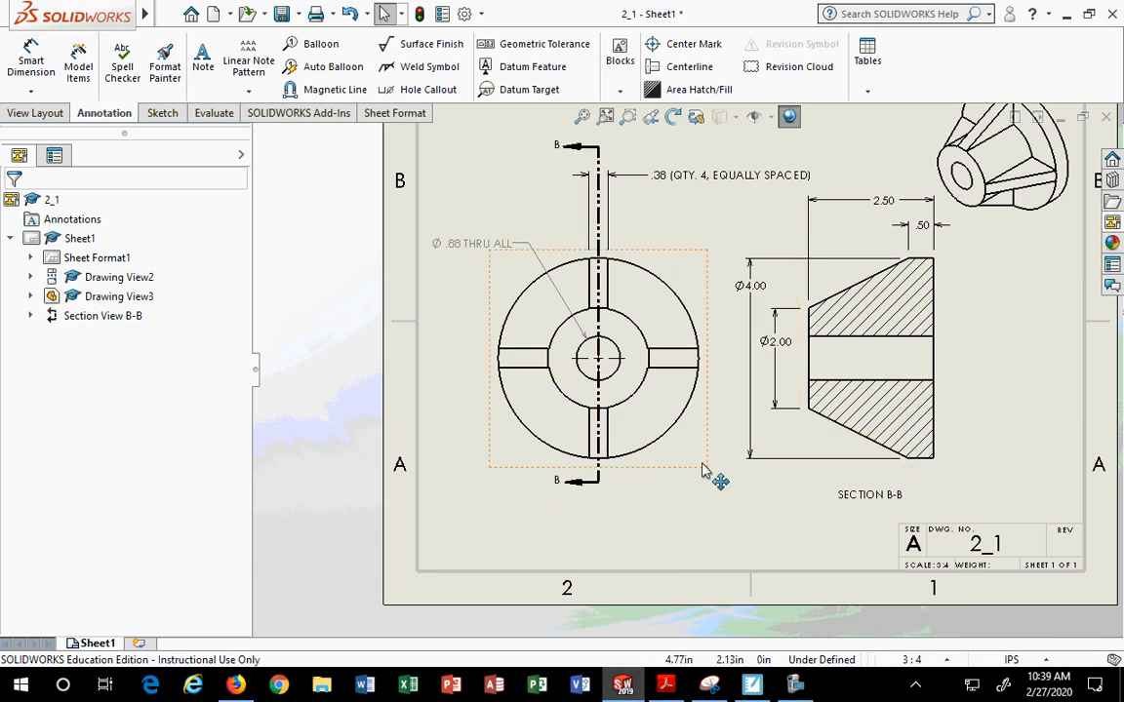
# Open the print settings for the drawing and choose Microsoft Print to PDF as the printer.
pyautogui.scroll(3, 714, 476)
pyautogui.scroll(-2, 878, 414)
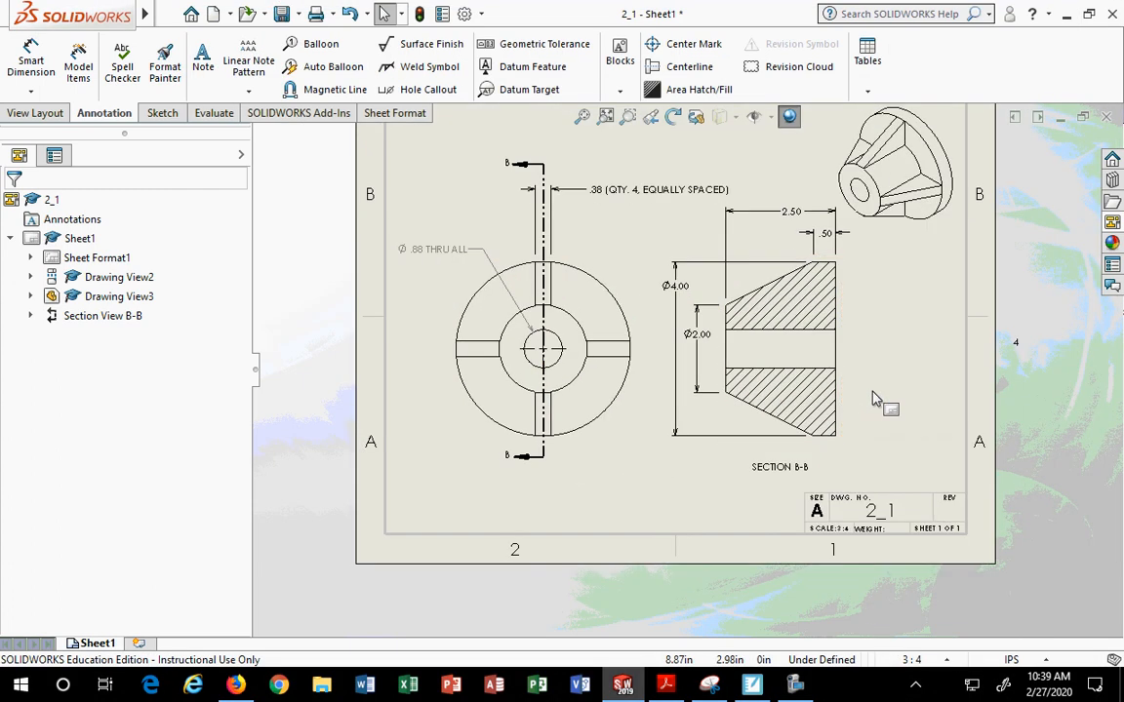
pyautogui.moveTo(875, 400)
pyautogui.mouseDown(button='middle')
pyautogui.moveTo(835, 422)
pyautogui.moveTo(798, 467)
pyautogui.moveTo(806, 473)
pyautogui.moveTo(804, 463)
pyautogui.mouseUp(button='middle')
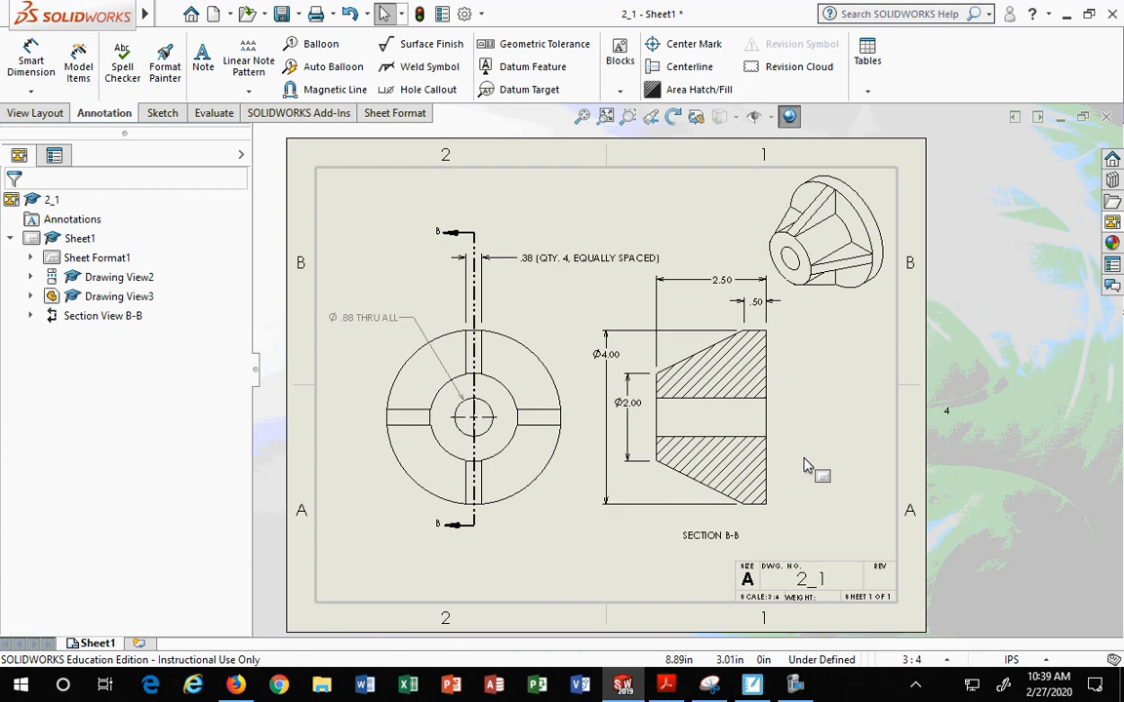
pyautogui.moveTo(73, 14)
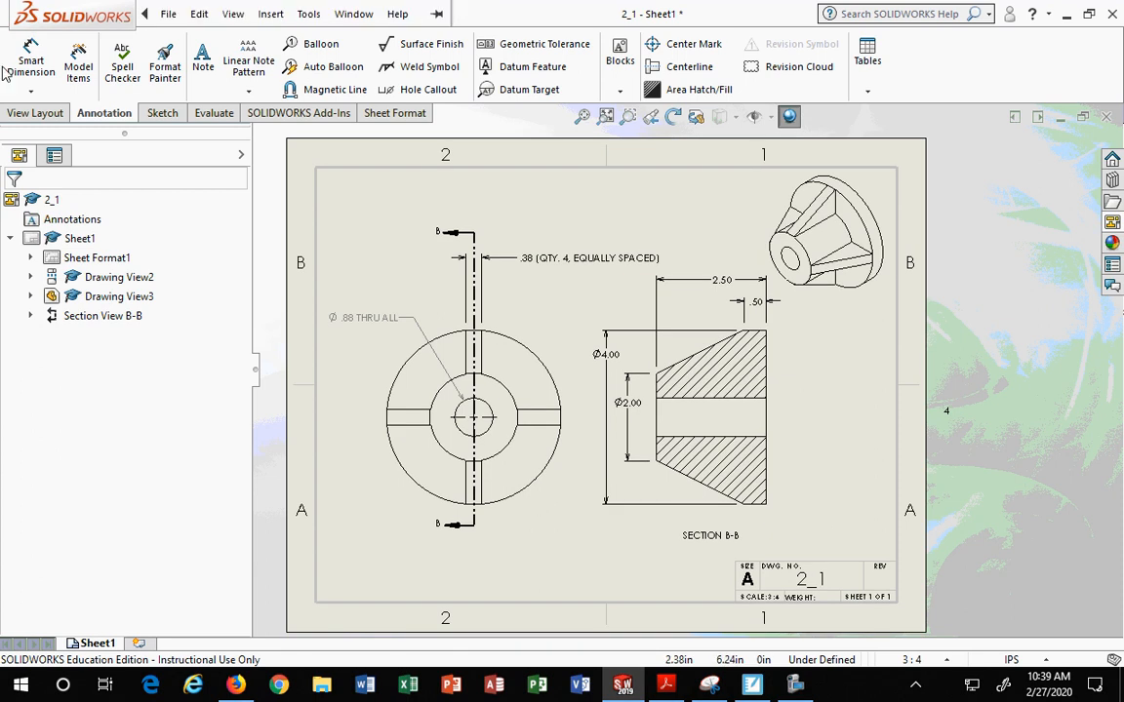
pyautogui.click(169, 13)
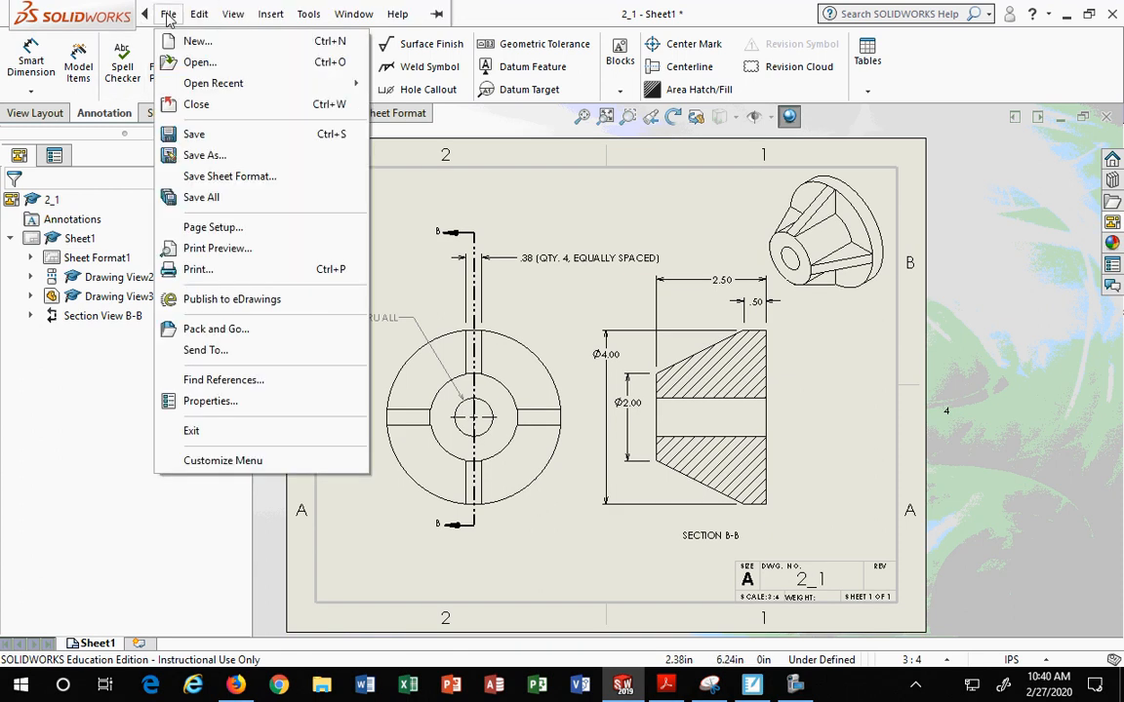
pyautogui.click(195, 271)
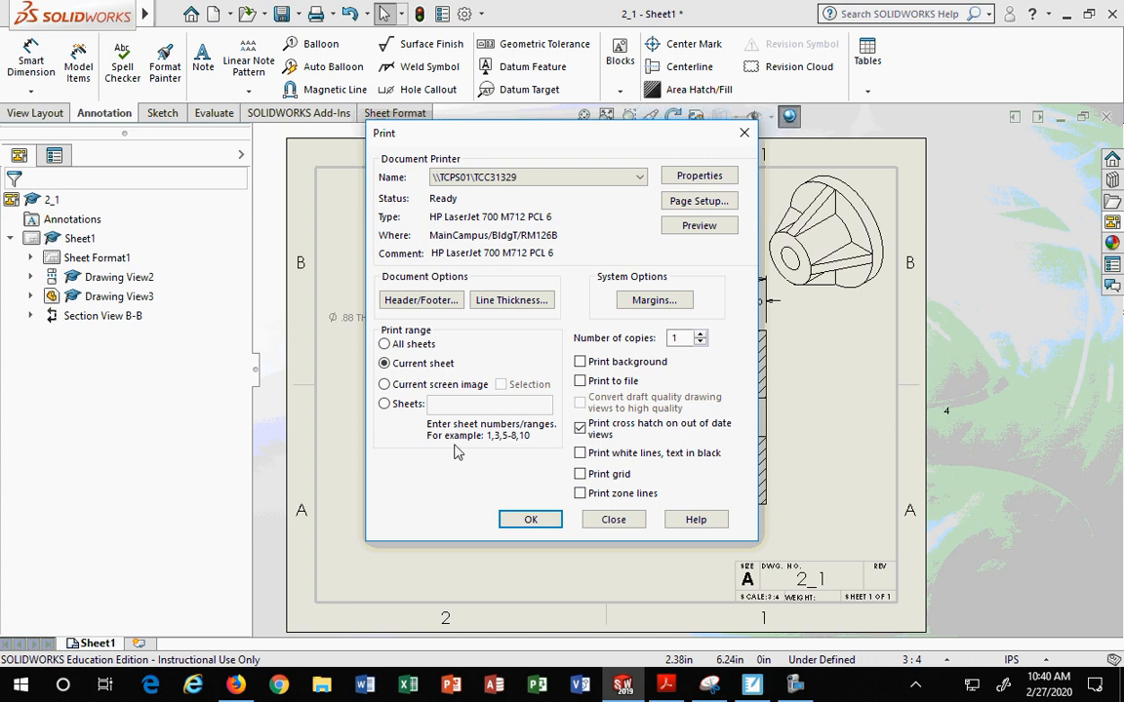
pyautogui.click(590, 177)
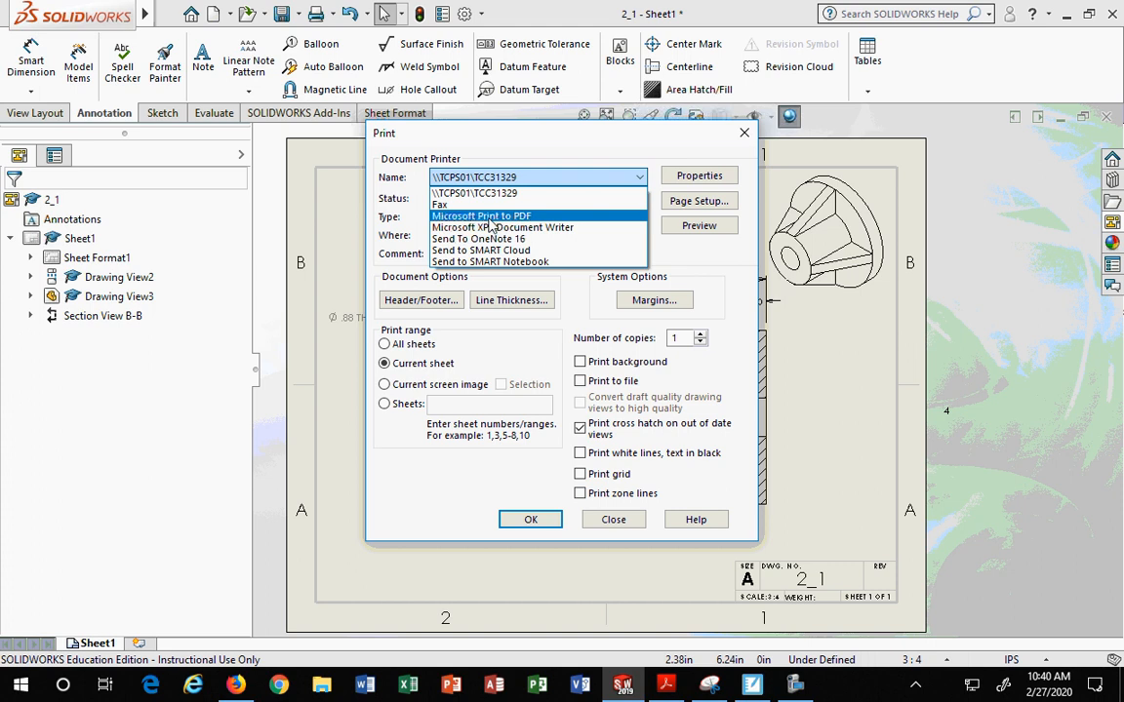
pyautogui.click(489, 218)
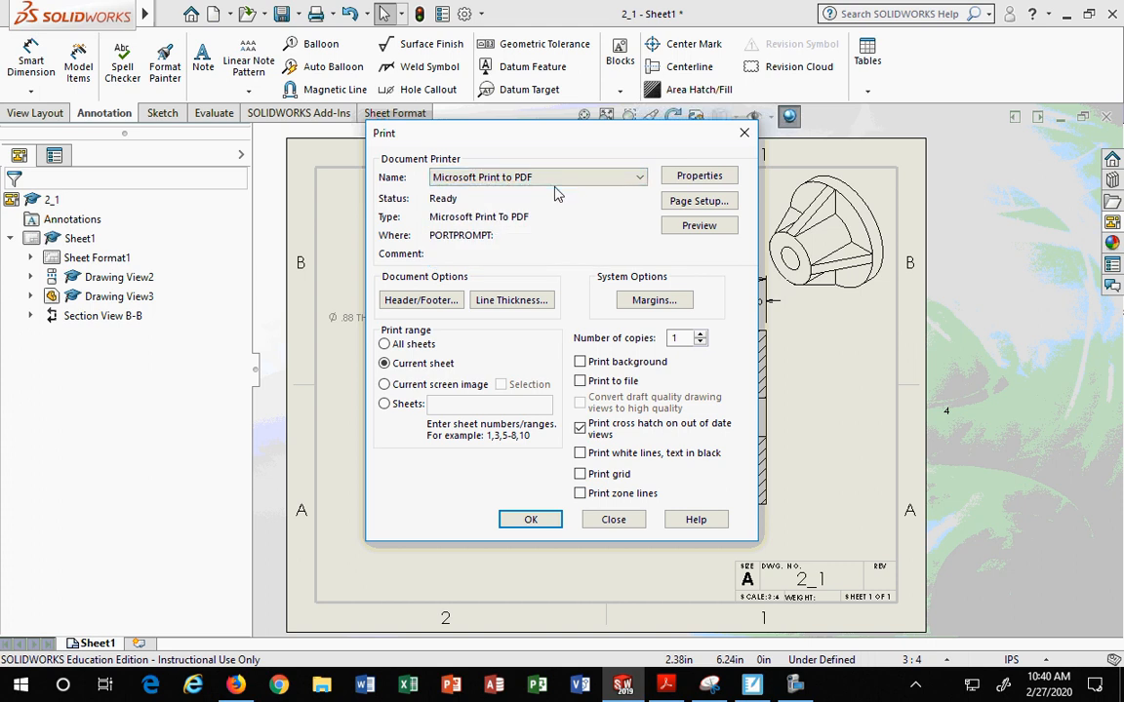
pyautogui.click(579, 426)
pyautogui.moveTo(519, 132); pyautogui.dragTo(322, 137)
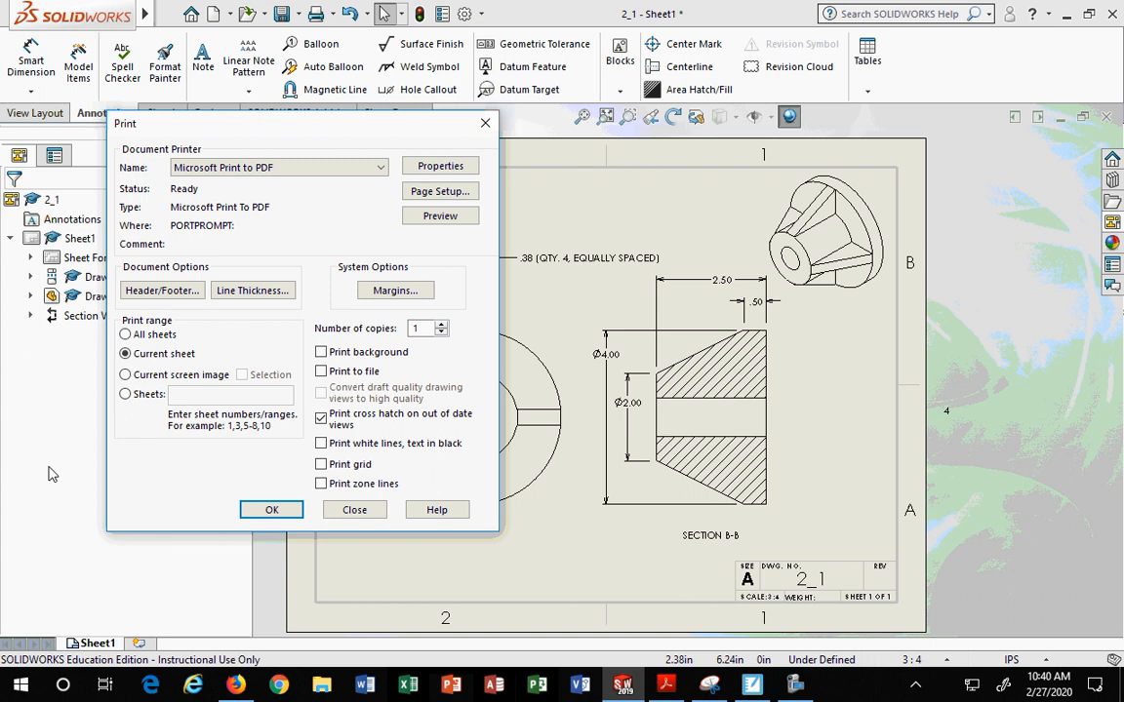
# Switch the printer to the network HP LaserJet \\TCPS01\TCC31329 and check its paper margins.
pyautogui.click(244, 167)
pyautogui.click(234, 185)
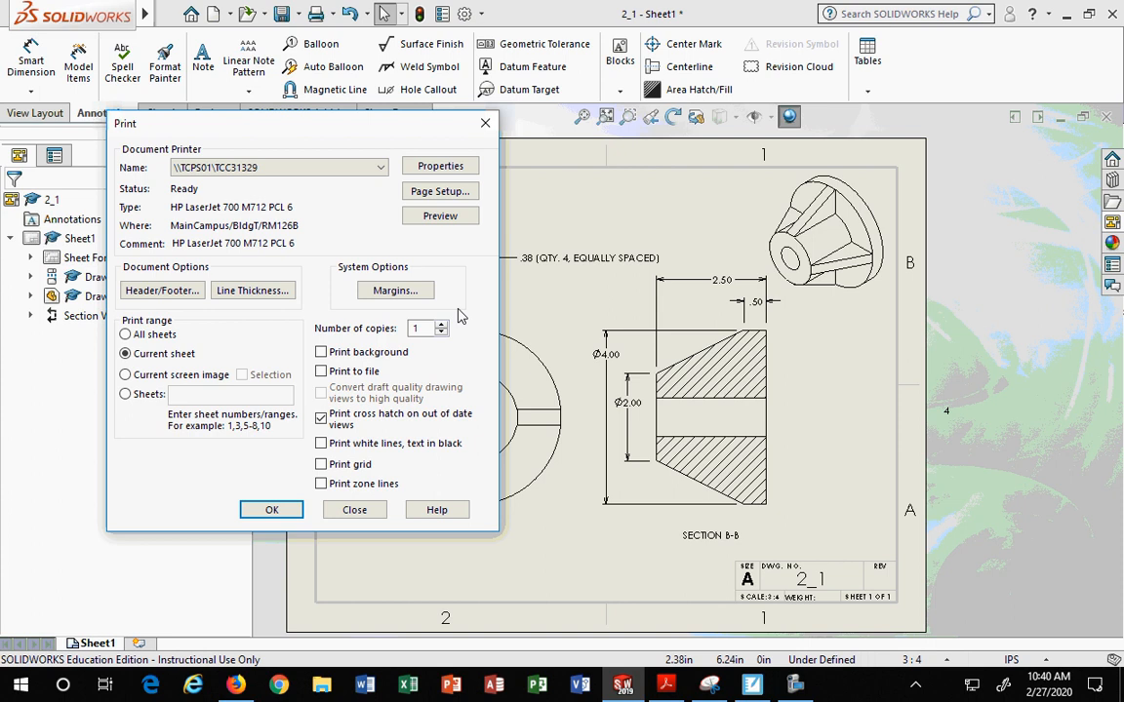
pyautogui.click(406, 291)
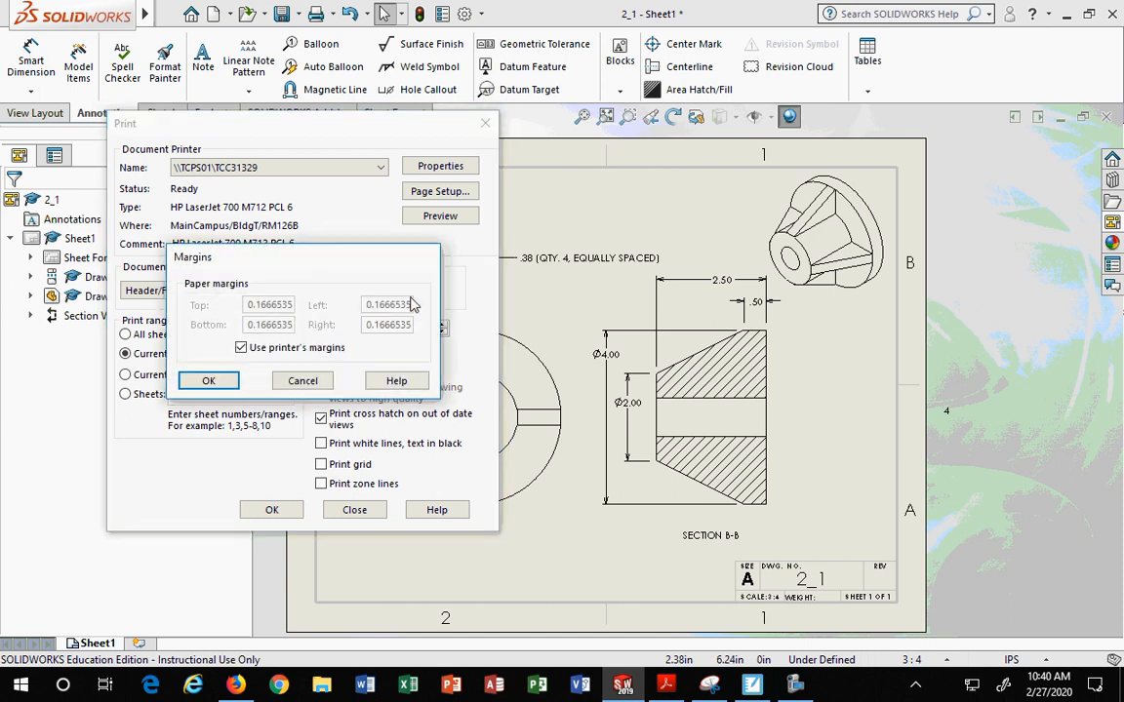
pyautogui.click(211, 381)
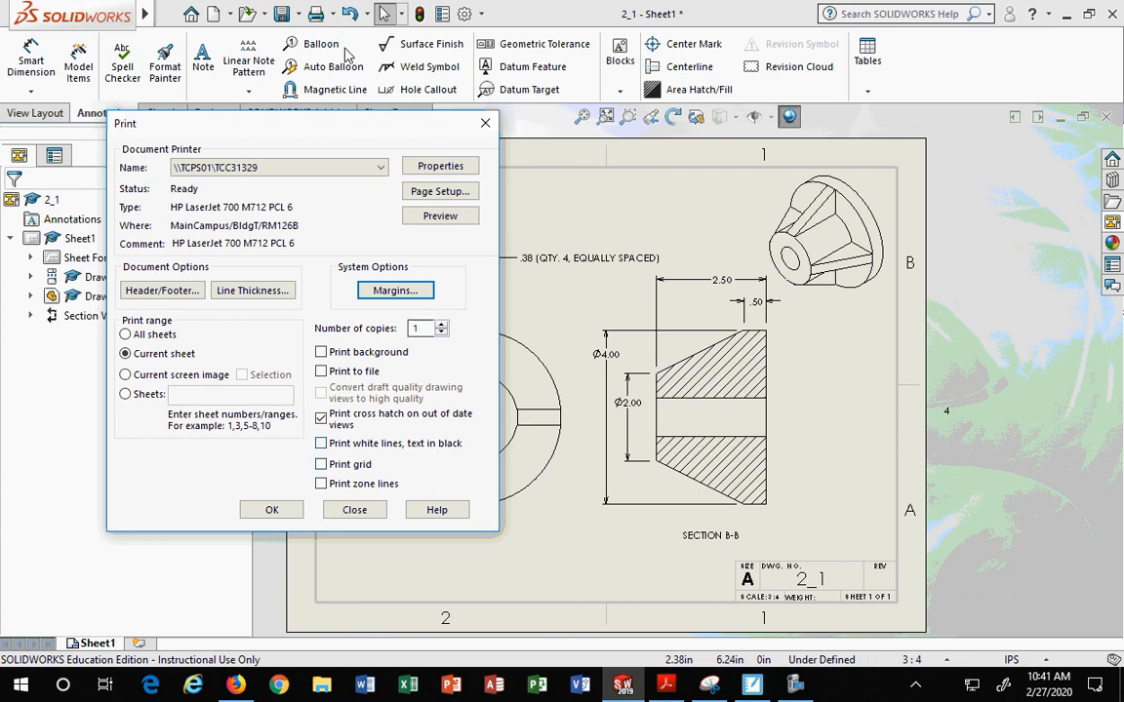
# Print the current sheet with Microsoft Print to PDF, saving it on drive E: under a file name starting with Sample_PDF_.
pyautogui.moveTo(320, 122)
pyautogui.mouseDown()
pyautogui.moveTo(907, 61)
pyautogui.moveTo(877, 83)
pyautogui.mouseUp()
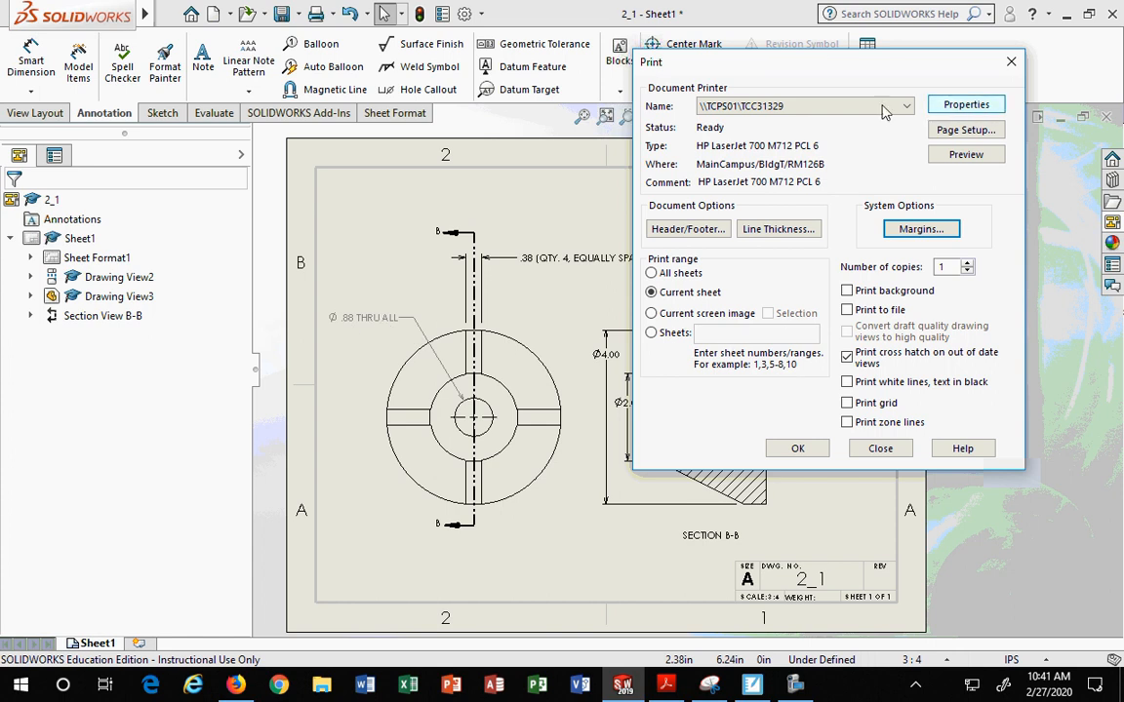
pyautogui.click(798, 106)
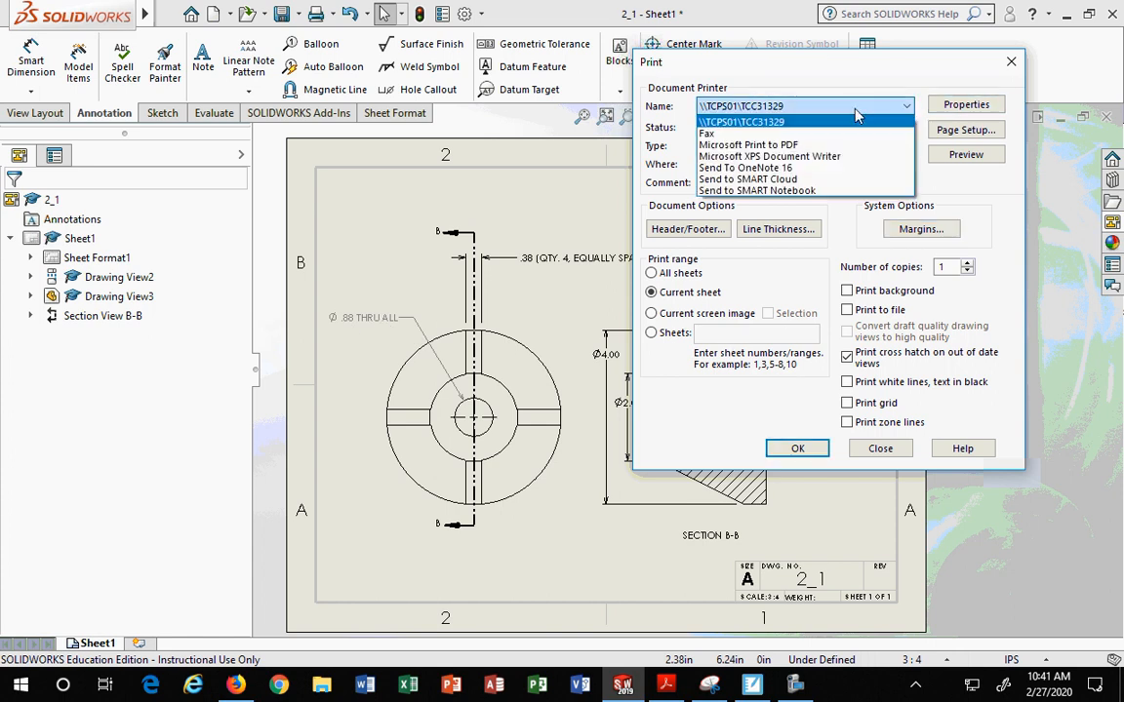
pyautogui.click(748, 146)
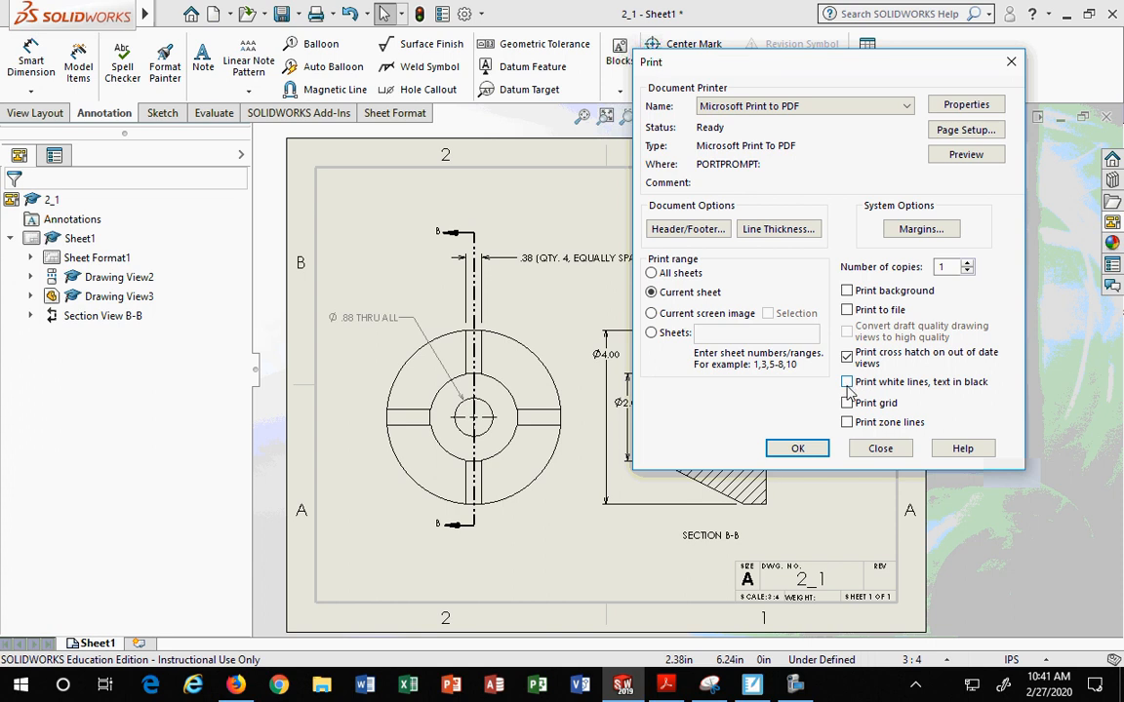
pyautogui.click(798, 450)
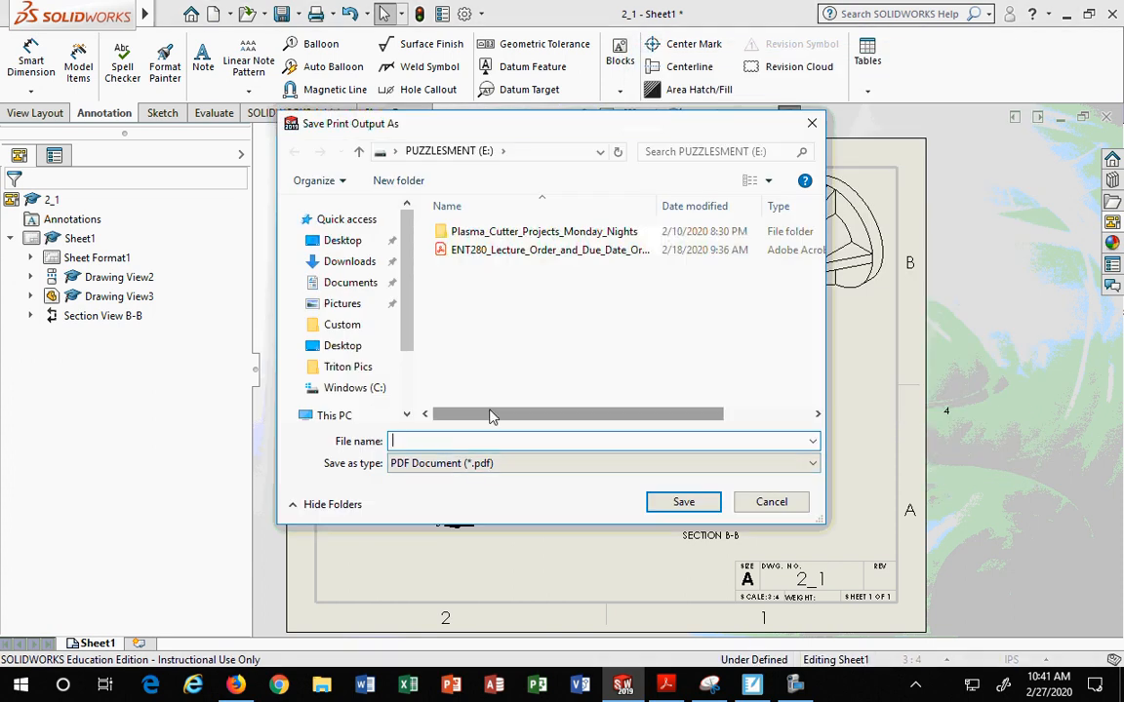
pyautogui.write('sAMPLEPRINTd')
pyautogui.hotkey('ctrl', 'a')
pyautogui.press('BackSpace')
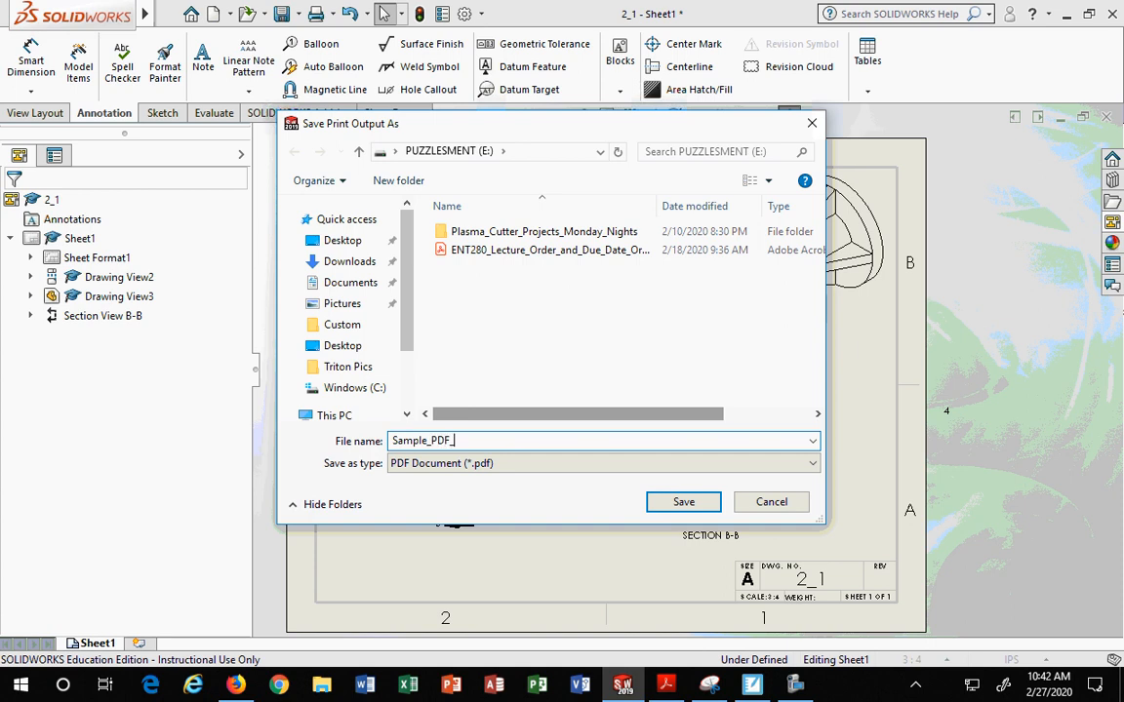
pyautogui.press('Return')
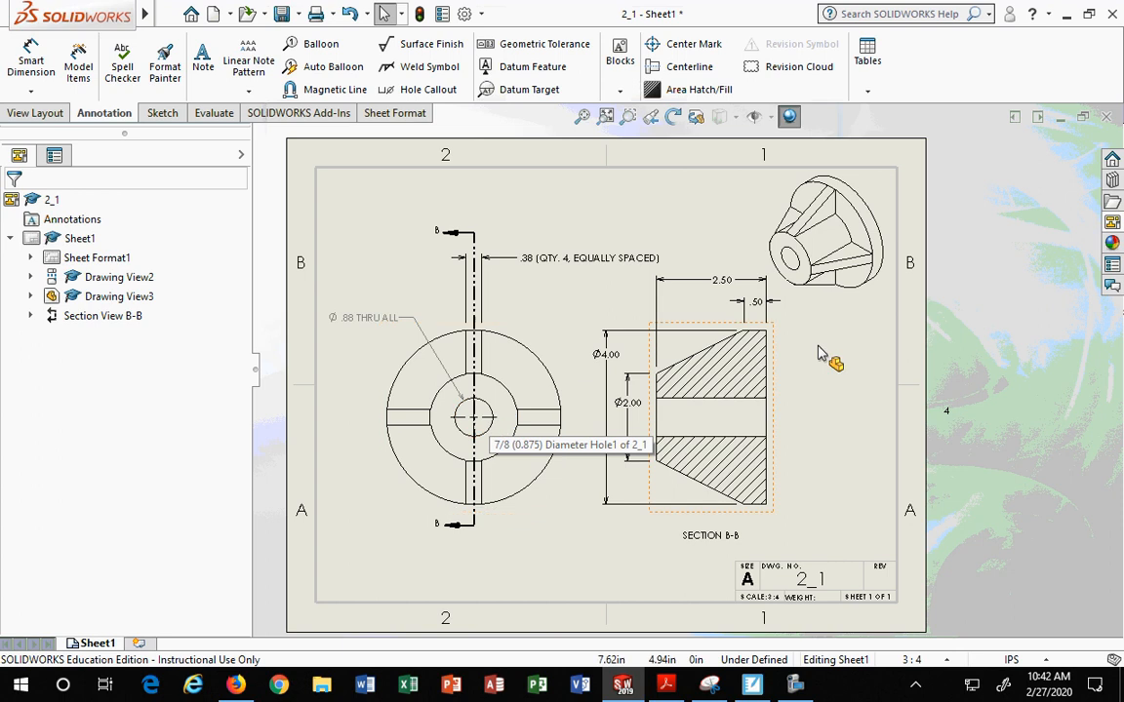
pyautogui.click(236, 685)
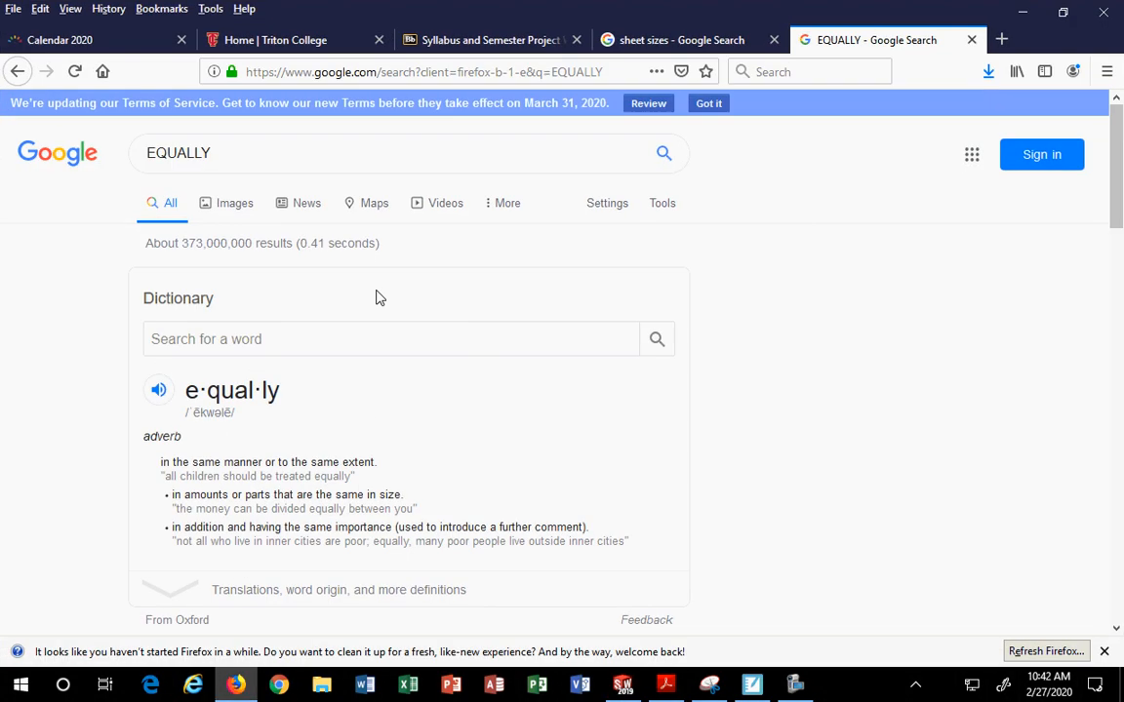
pyautogui.click(1022, 11)
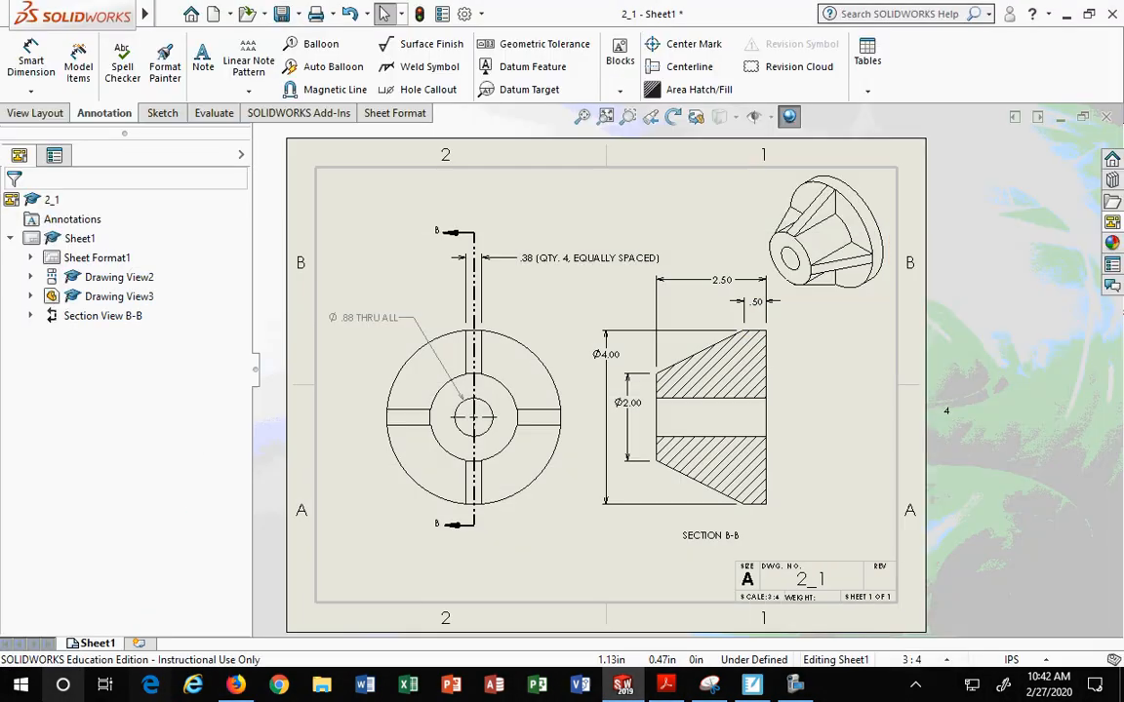
# Open Sample_PDF_Dwg.pdf from the recent files in File Explorer and inspect the printed drawing in Adobe Acrobat Reader.
pyautogui.click(322, 686)
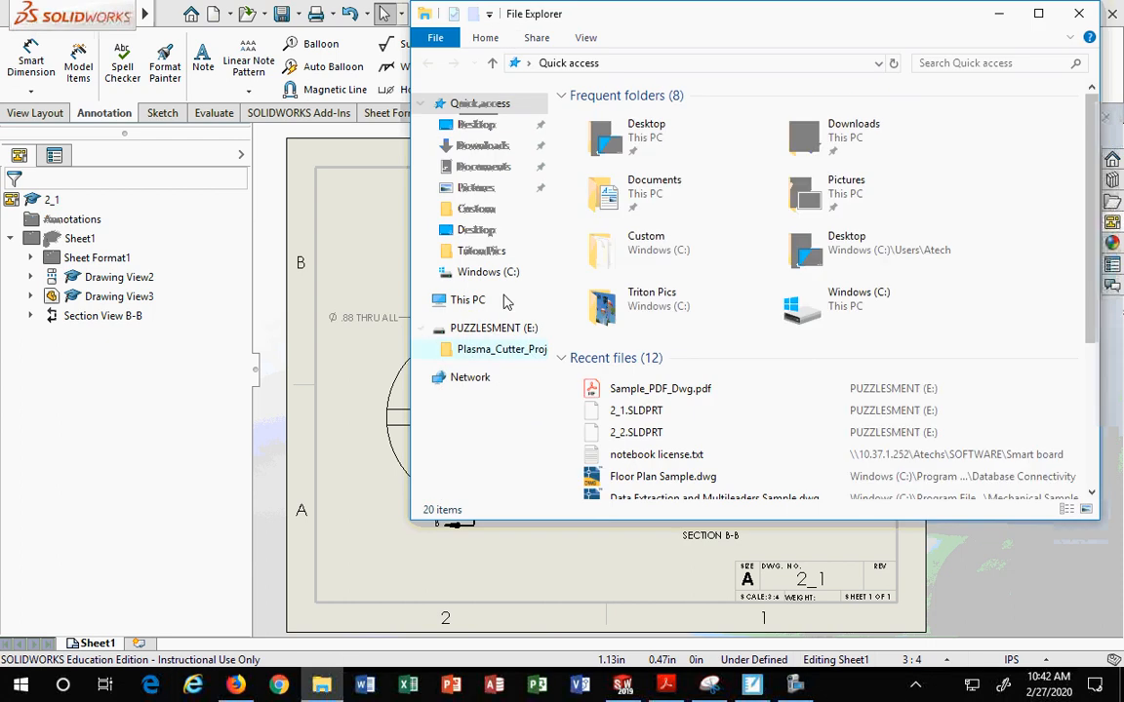
pyautogui.click(661, 388)
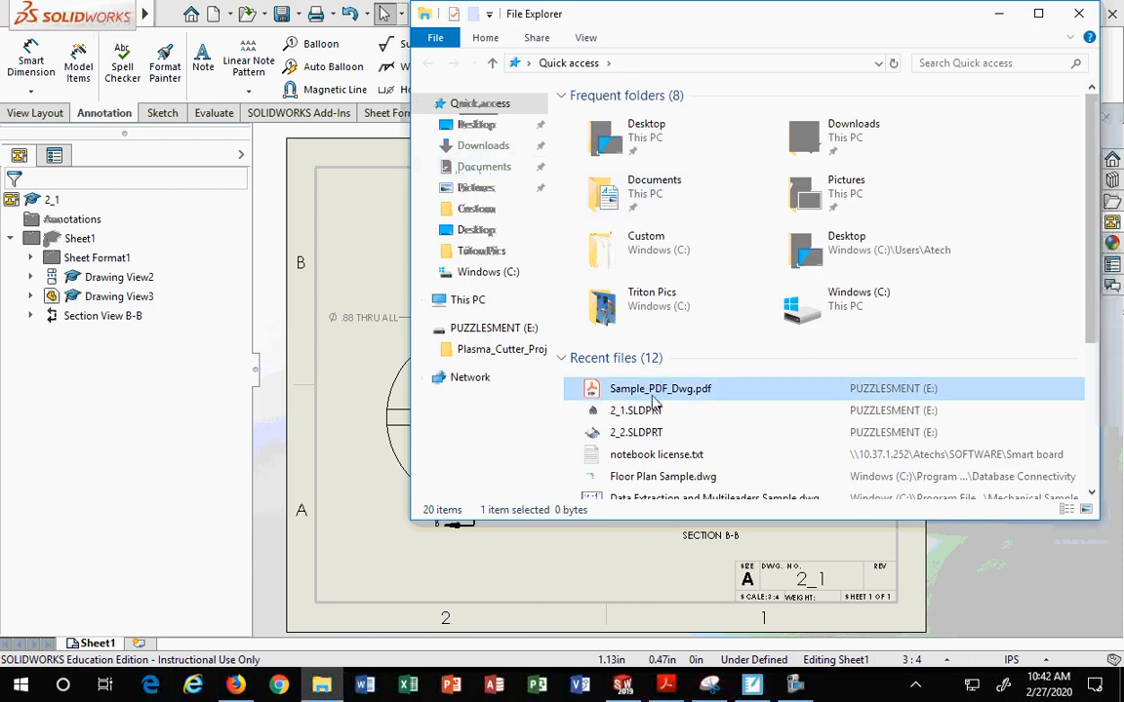
pyautogui.doubleClick(652, 394)
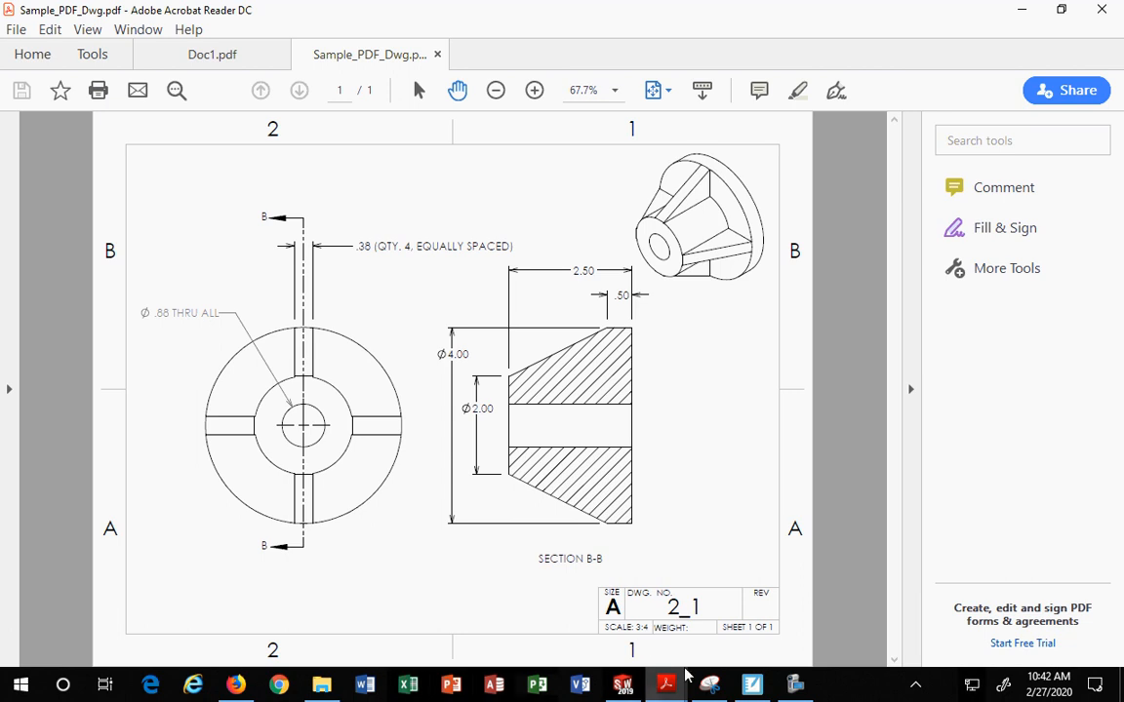
pyautogui.moveTo(680, 694)
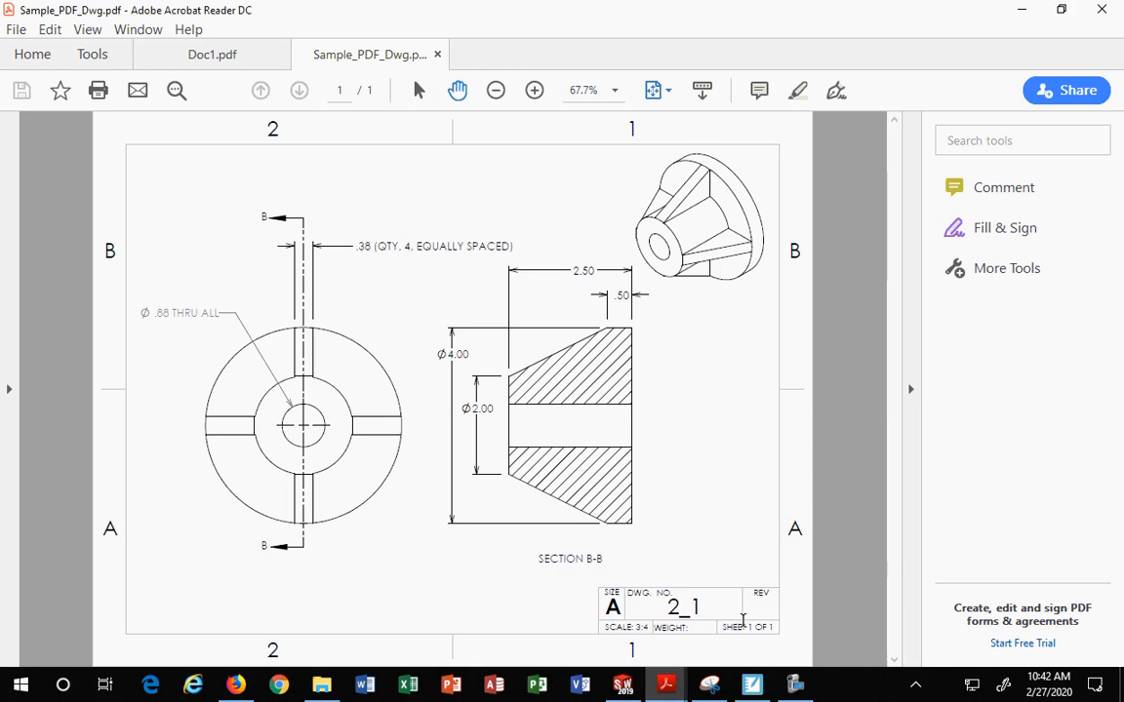
# Switch back to SOLIDWORKS and print the current sheet to PDF with white lines and text in black, saving it as Sample_PDF_Dwg2.pdf.
pyautogui.click(623, 686)
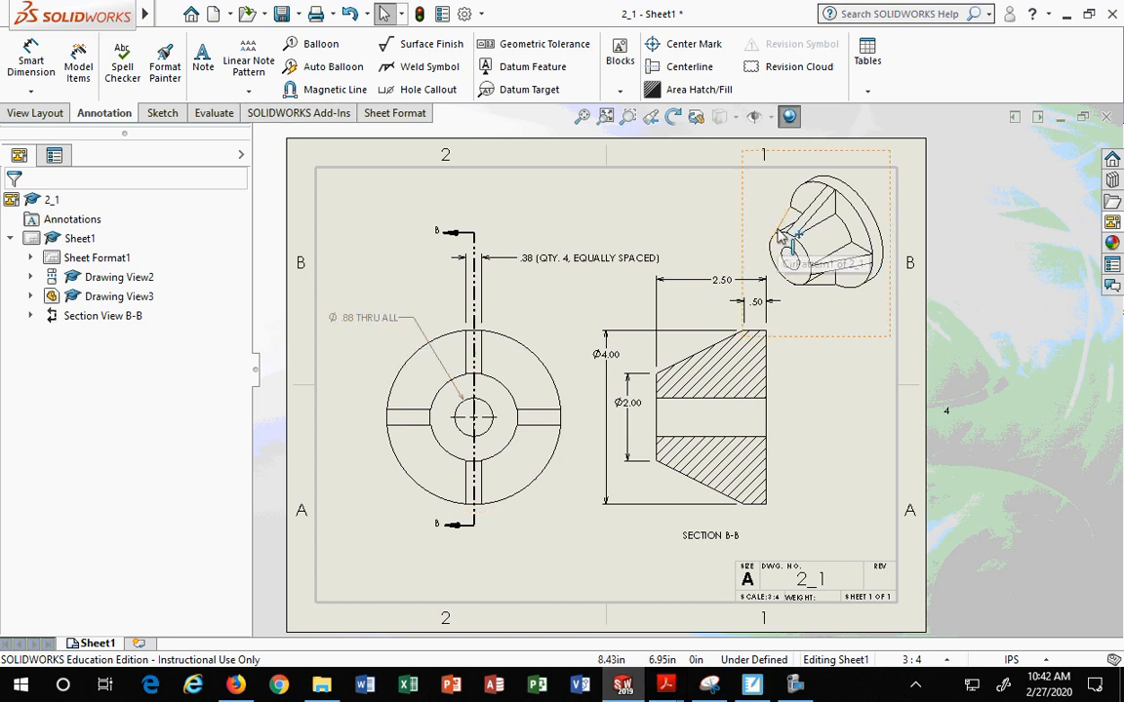
pyautogui.hotkey('ctrl', 'p')
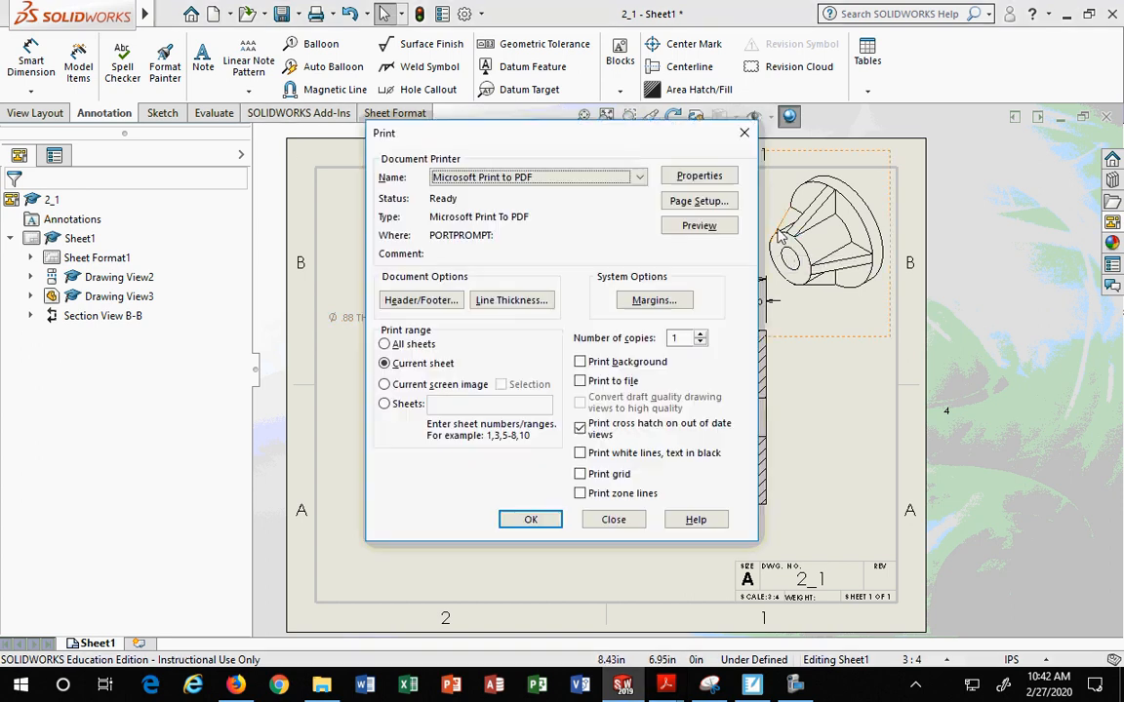
pyautogui.click(581, 453)
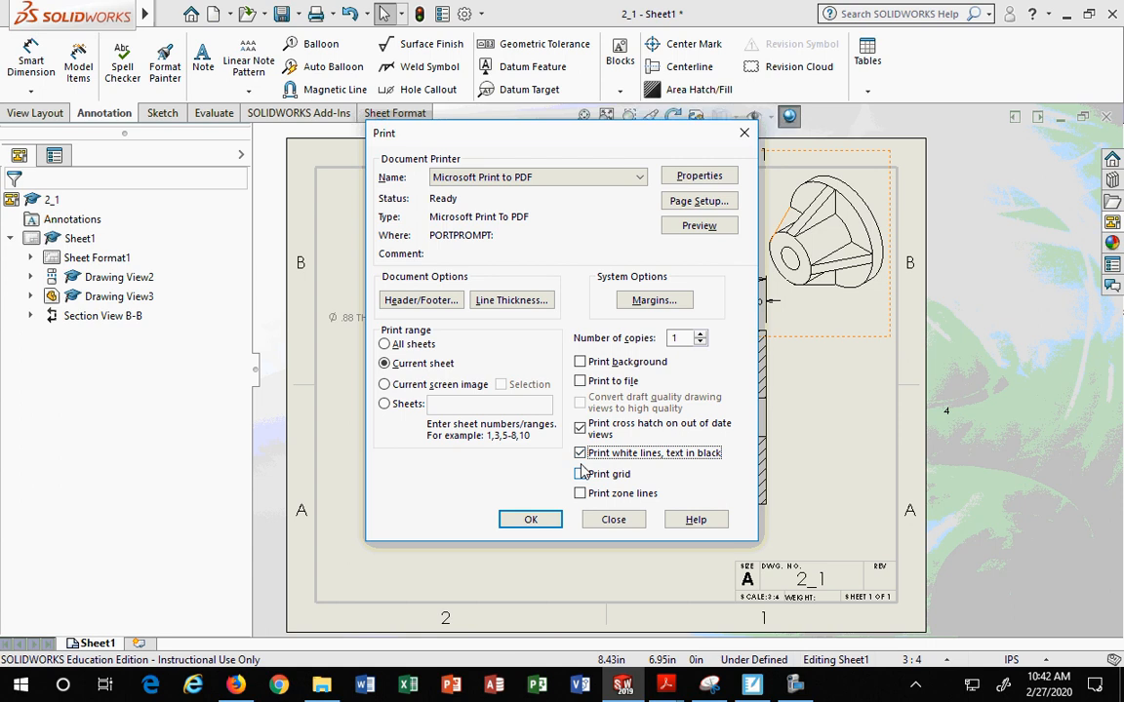
pyautogui.click(532, 520)
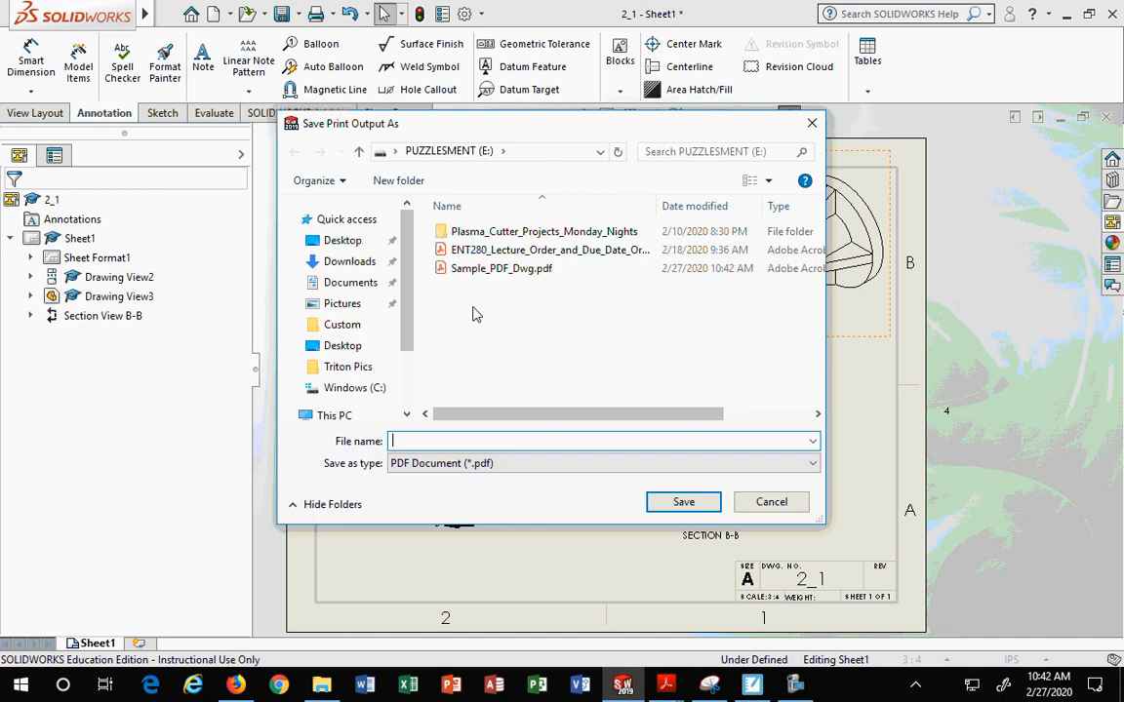
pyautogui.click(502, 268)
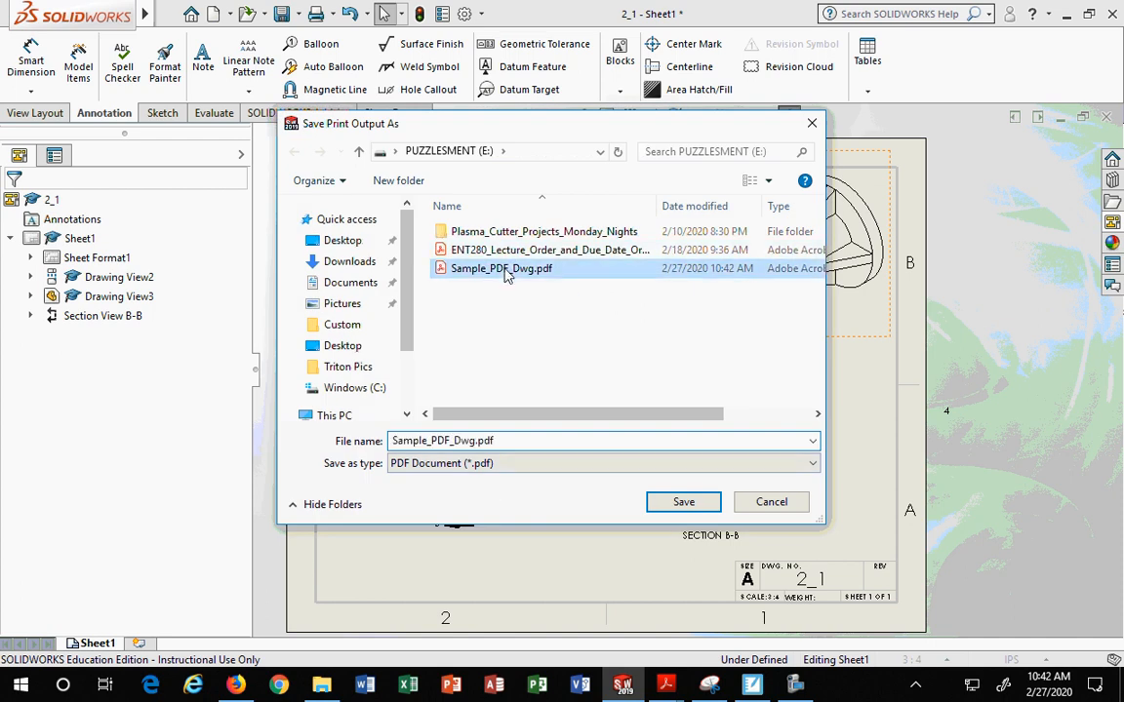
pyautogui.click(493, 441)
pyautogui.press('Return')
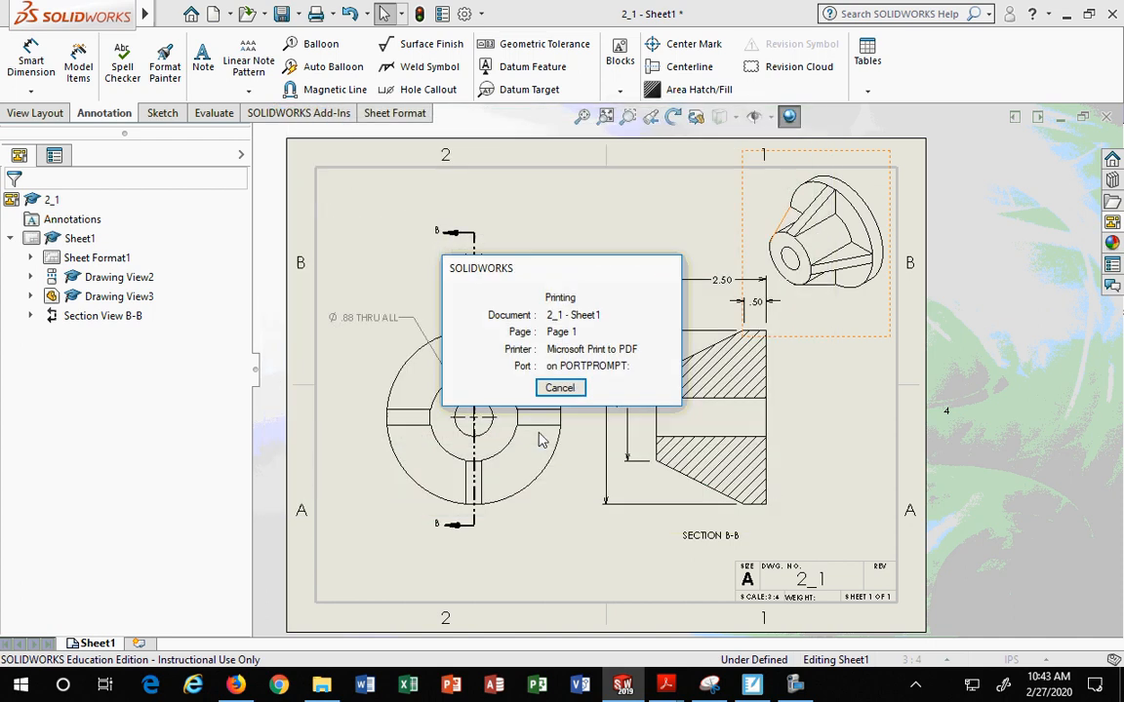
# Open Sample_PDF_Dwg2.pdf from File Explorer, compare it with Sample_PDF_Dwg.pdf in Acrobat Reader, and return to the SOLIDWORKS drawing.
pyautogui.click(322, 685)
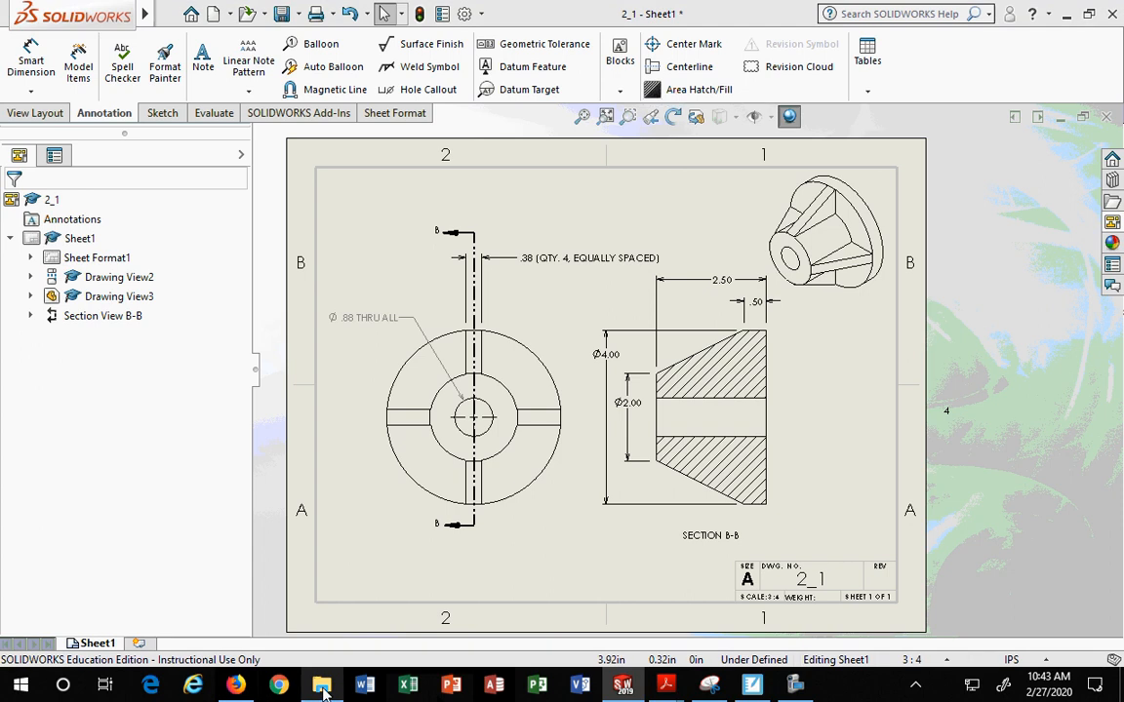
pyautogui.doubleClick(662, 389)
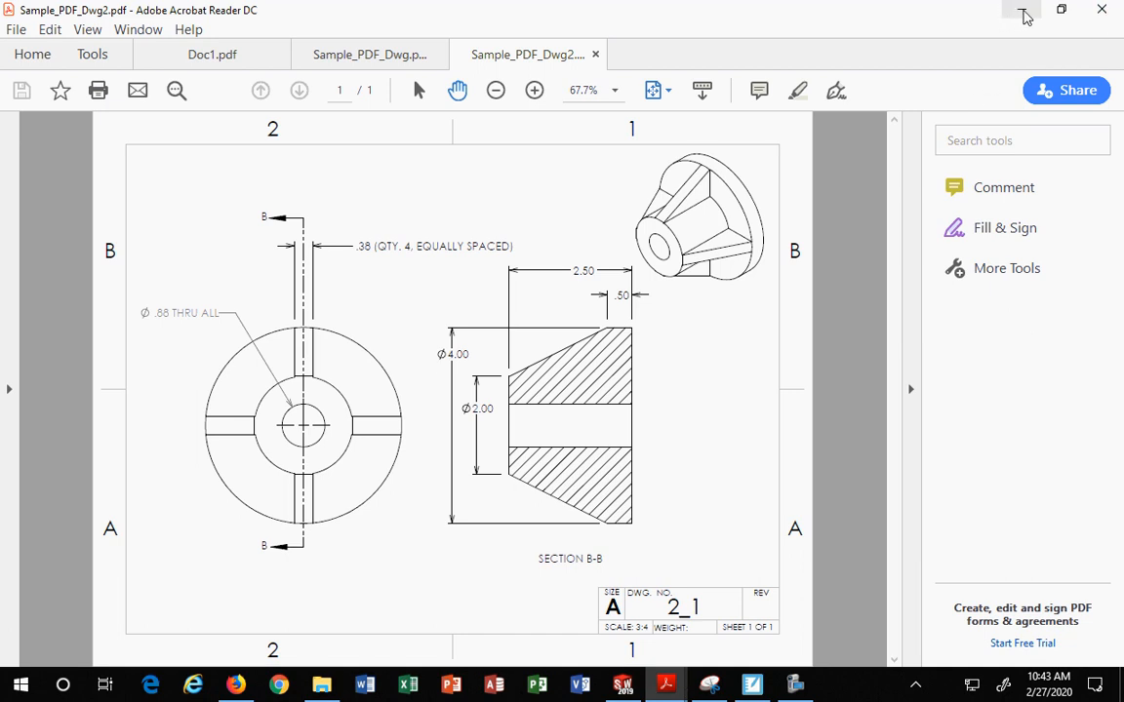
pyautogui.click(386, 59)
pyautogui.click(527, 55)
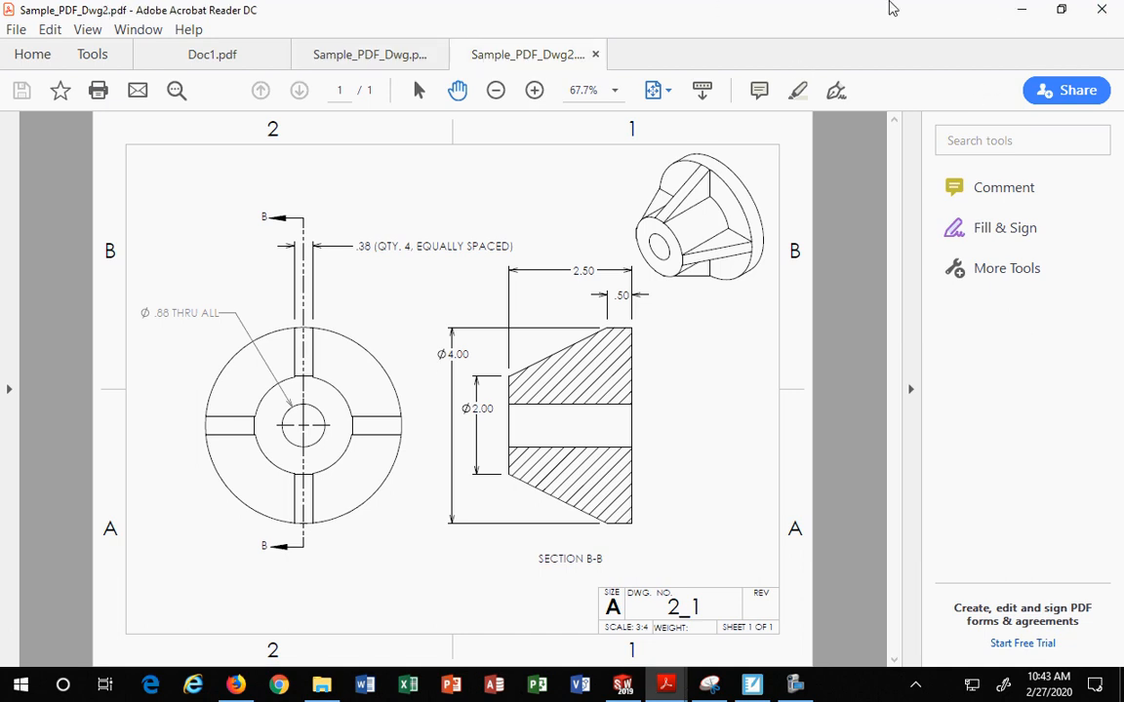
pyautogui.click(1006, 14)
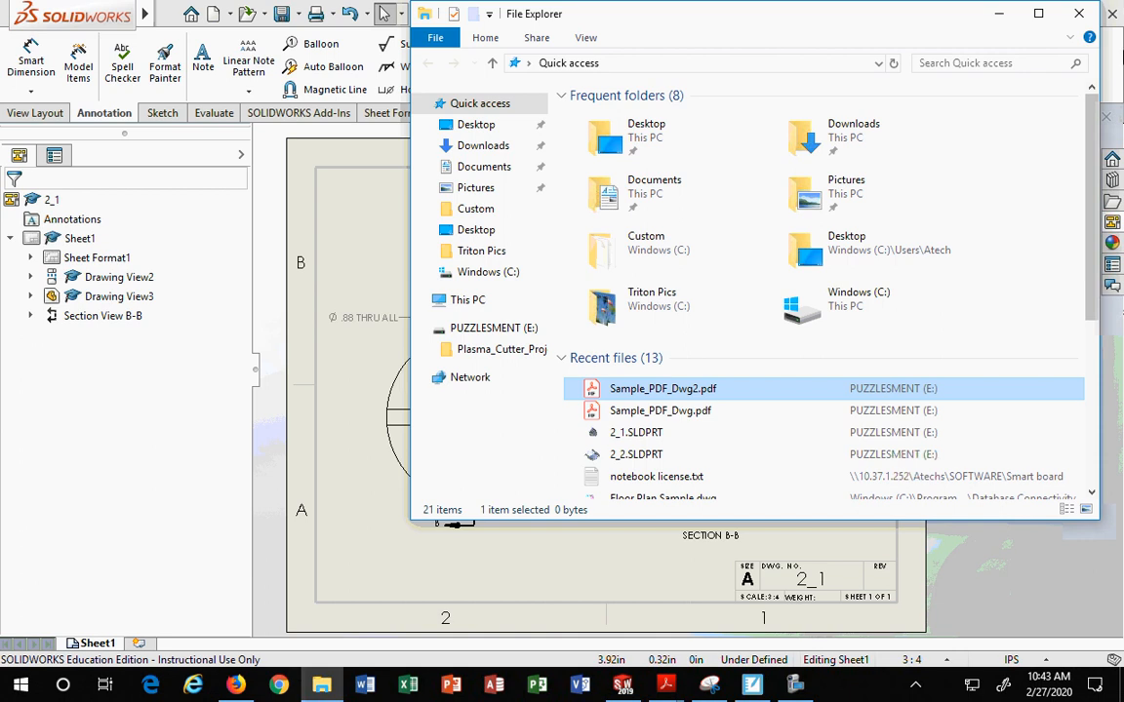
pyautogui.click(998, 14)
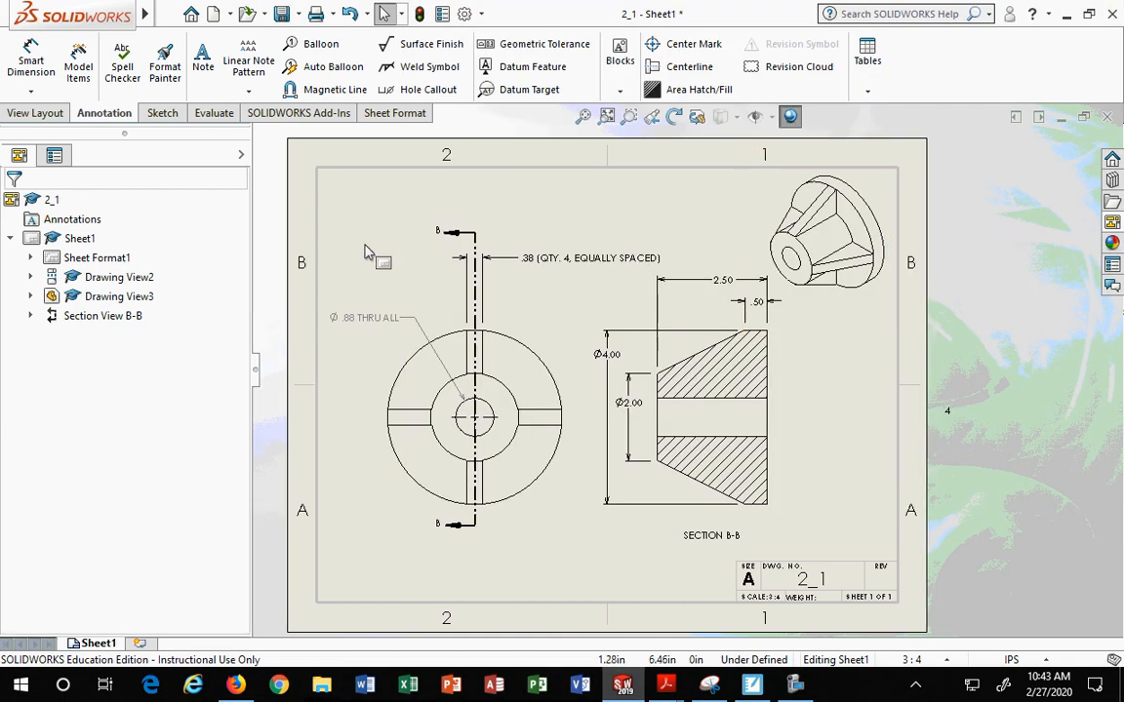
# From the print settings, review the document's line thickness and annotation properties and the PDF printer's page orientation.
pyautogui.hotkey('ctrl', 'p')
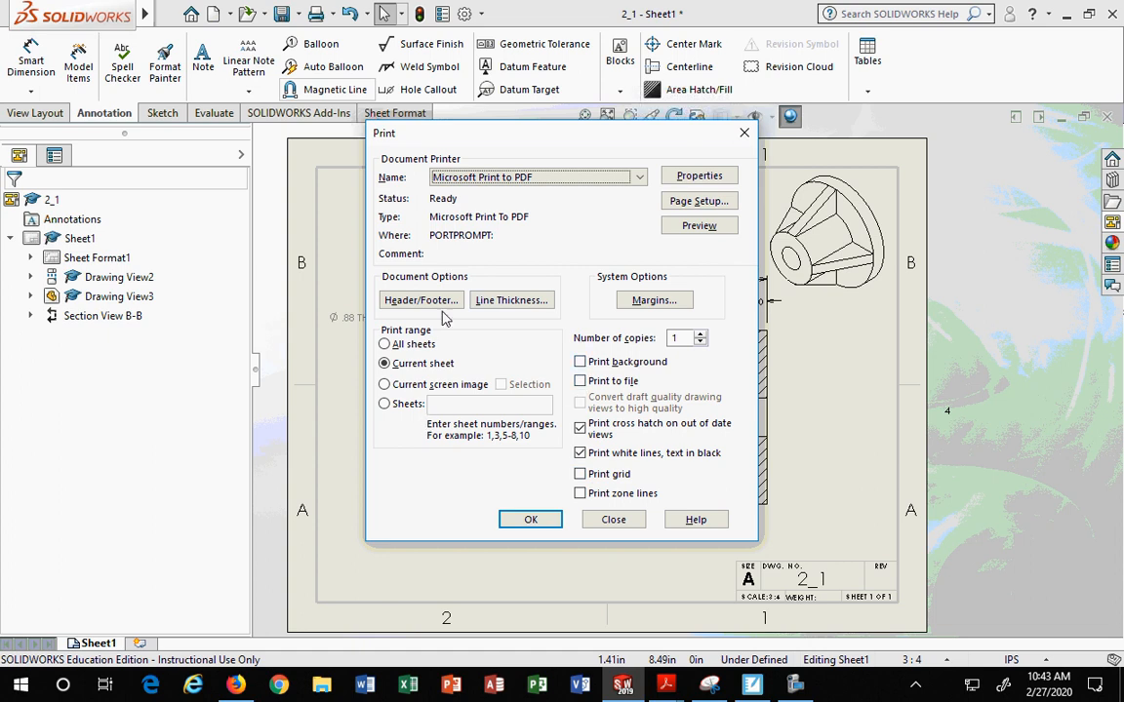
pyautogui.click(528, 310)
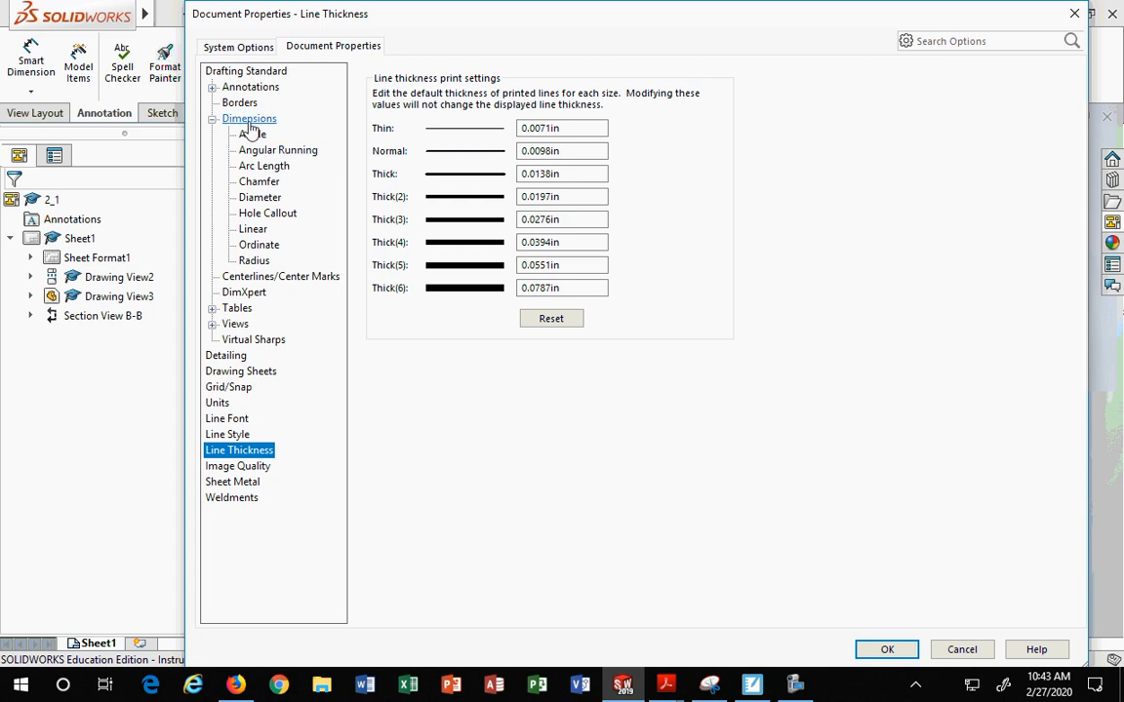
pyautogui.click(212, 88)
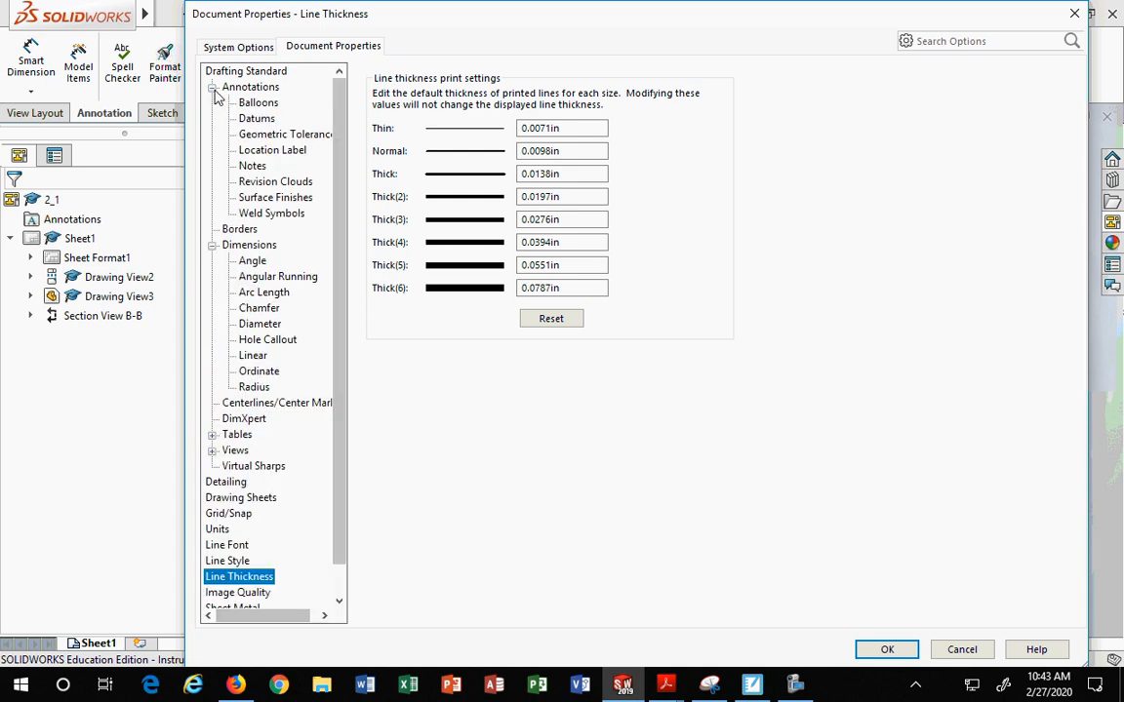
pyautogui.click(264, 89)
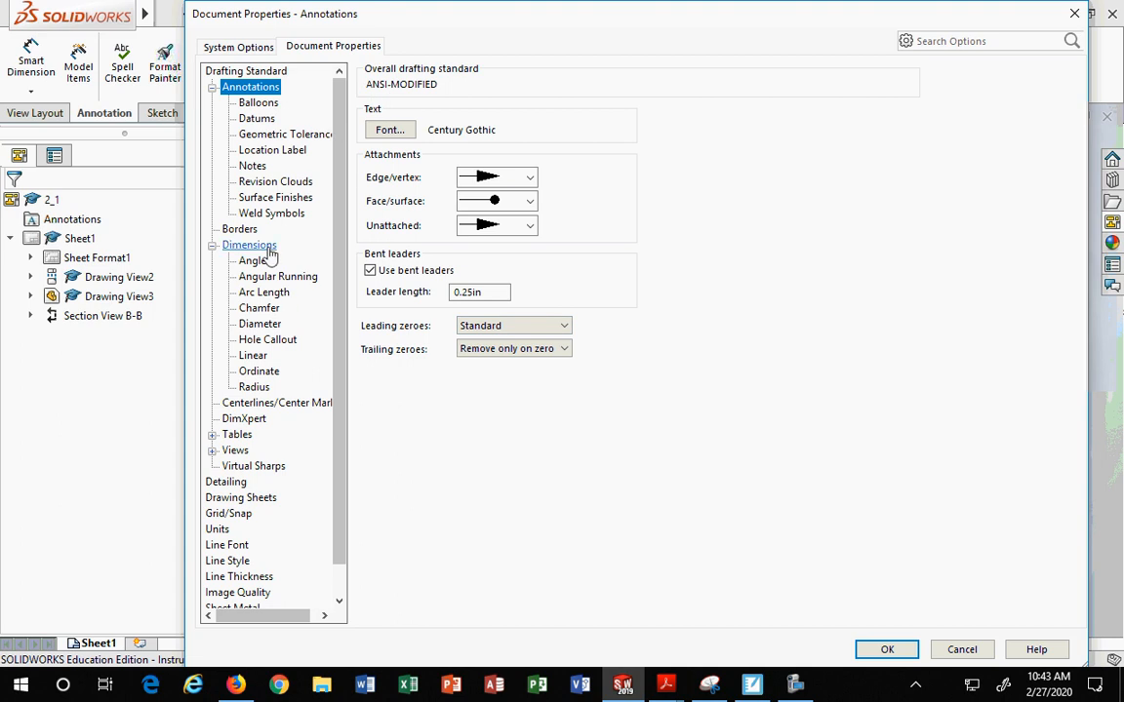
pyautogui.scroll(-1, 272, 254)
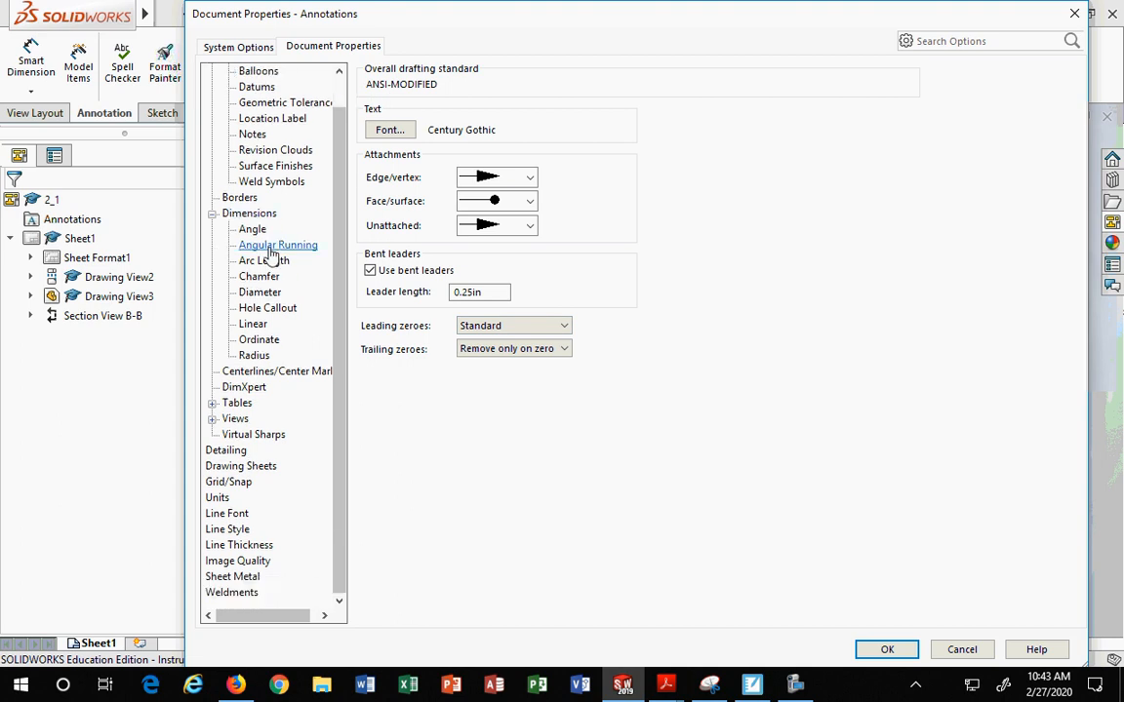
pyautogui.click(212, 213)
pyautogui.click(212, 87)
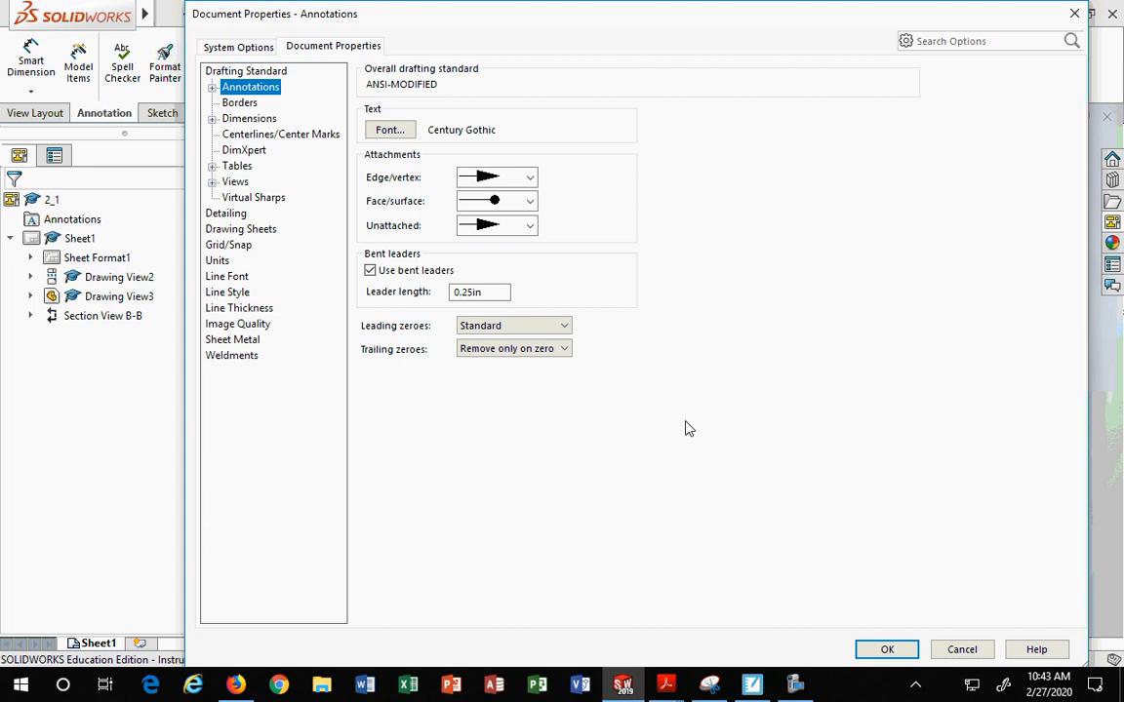
pyautogui.click(887, 649)
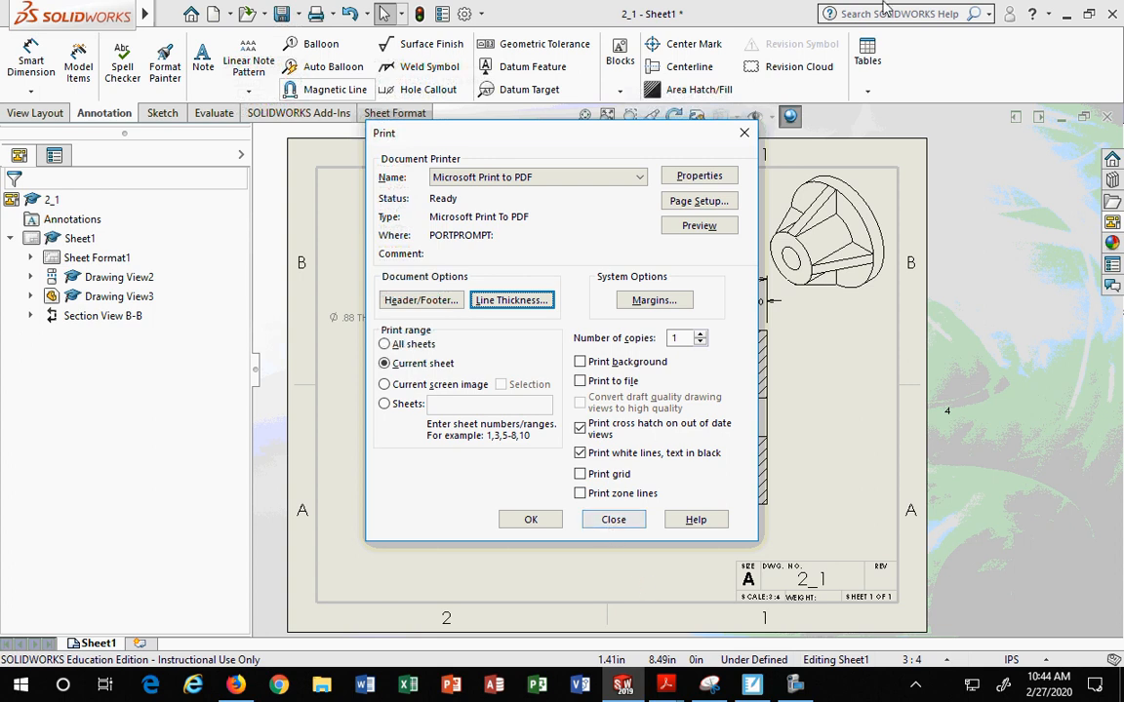
pyautogui.click(709, 182)
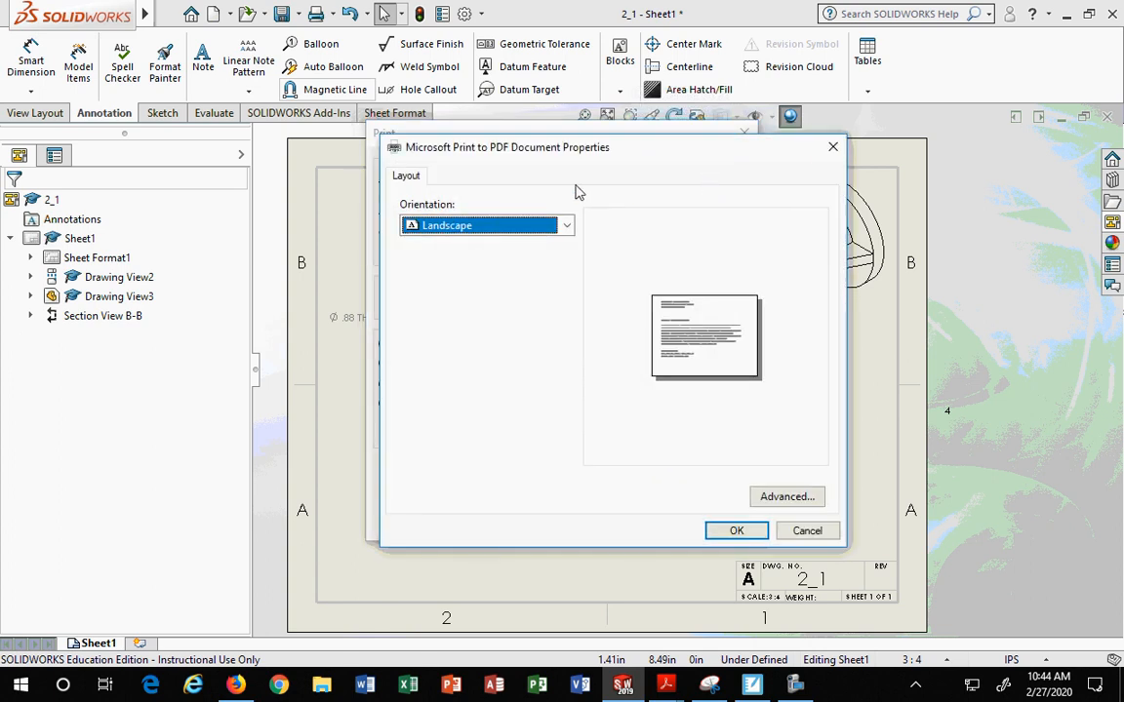
pyautogui.click(832, 147)
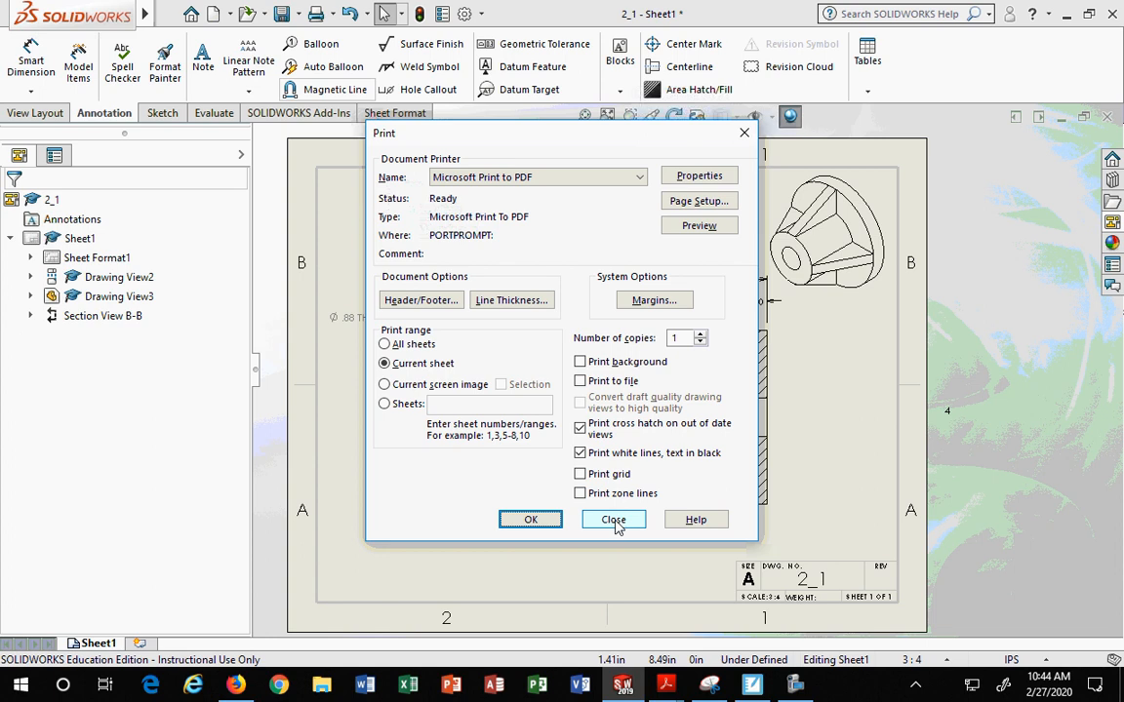
# Compare the line darkness of Sample_PDF_Dwg.pdf and Sample_PDF_Dwg2.pdf again in Acrobat Reader, keeping the print settings open.
pyautogui.moveTo(527, 128); pyautogui.dragTo(956, 118)
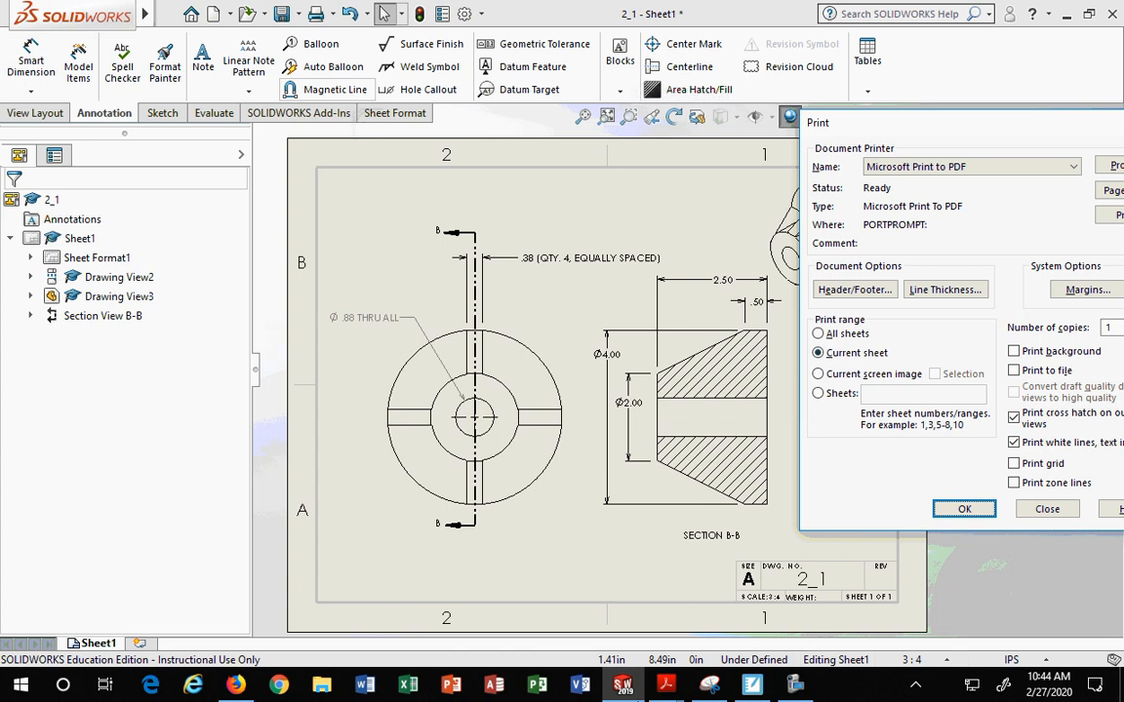
pyautogui.click(667, 685)
pyautogui.click(828, 626)
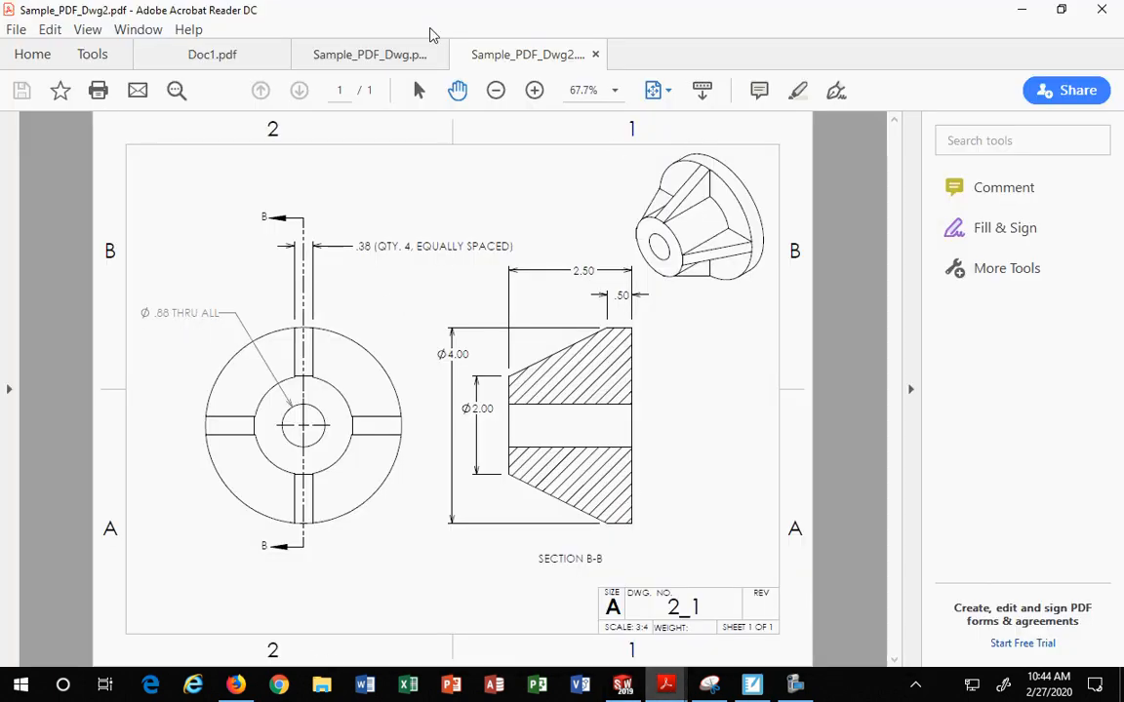
pyautogui.click(380, 53)
pyautogui.click(548, 58)
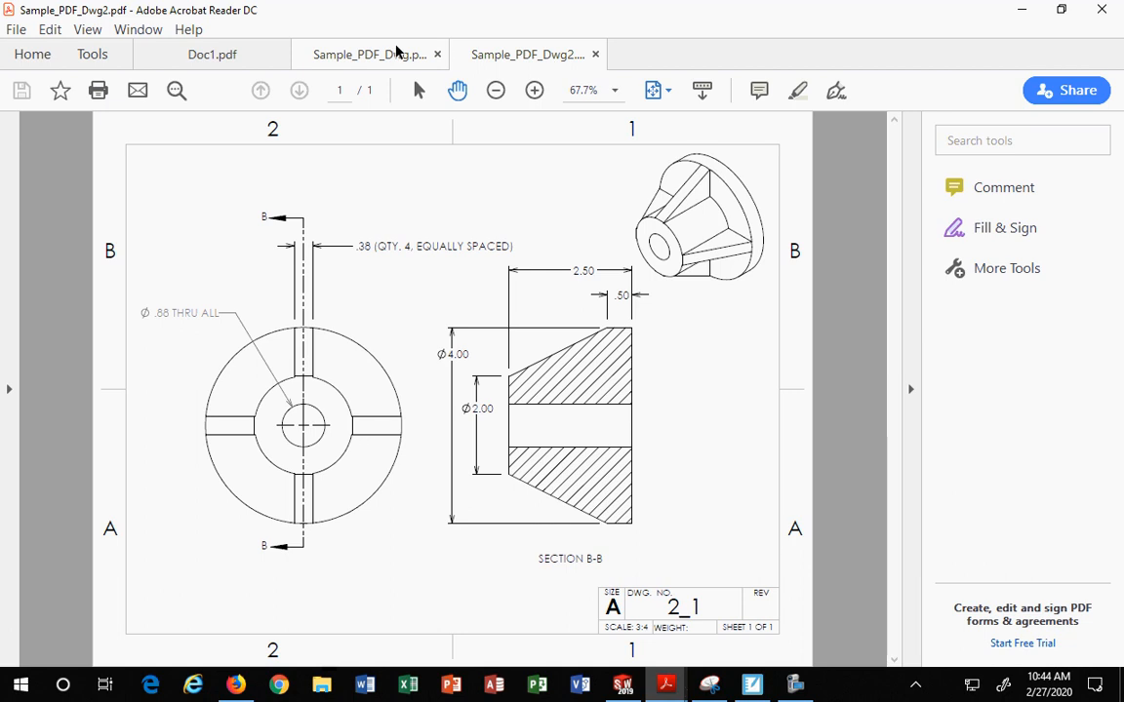
pyautogui.click(372, 61)
pyautogui.click(1021, 10)
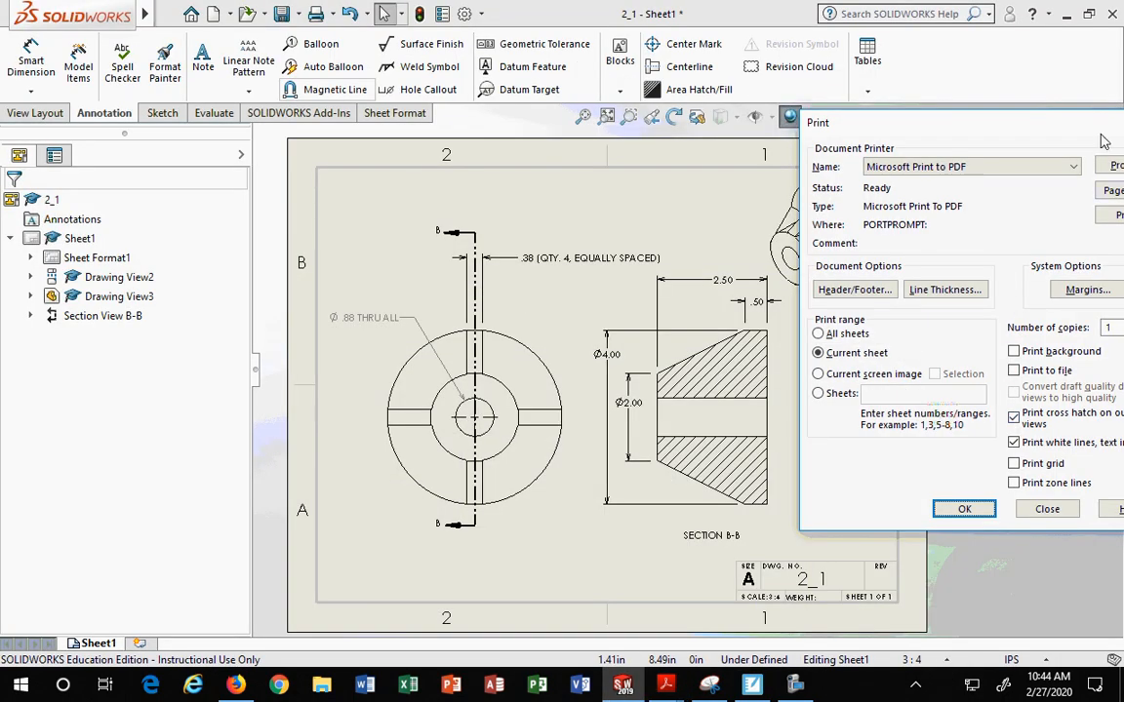
pyautogui.moveTo(1003, 127); pyautogui.dragTo(741, 73)
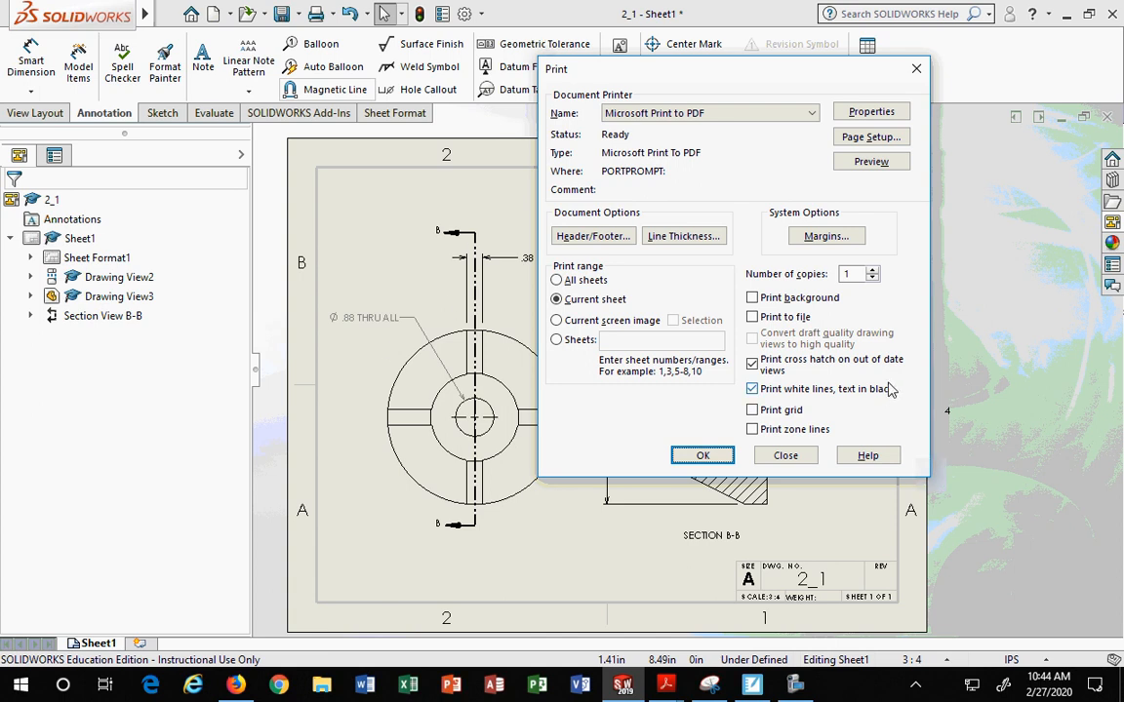
pyautogui.click(704, 457)
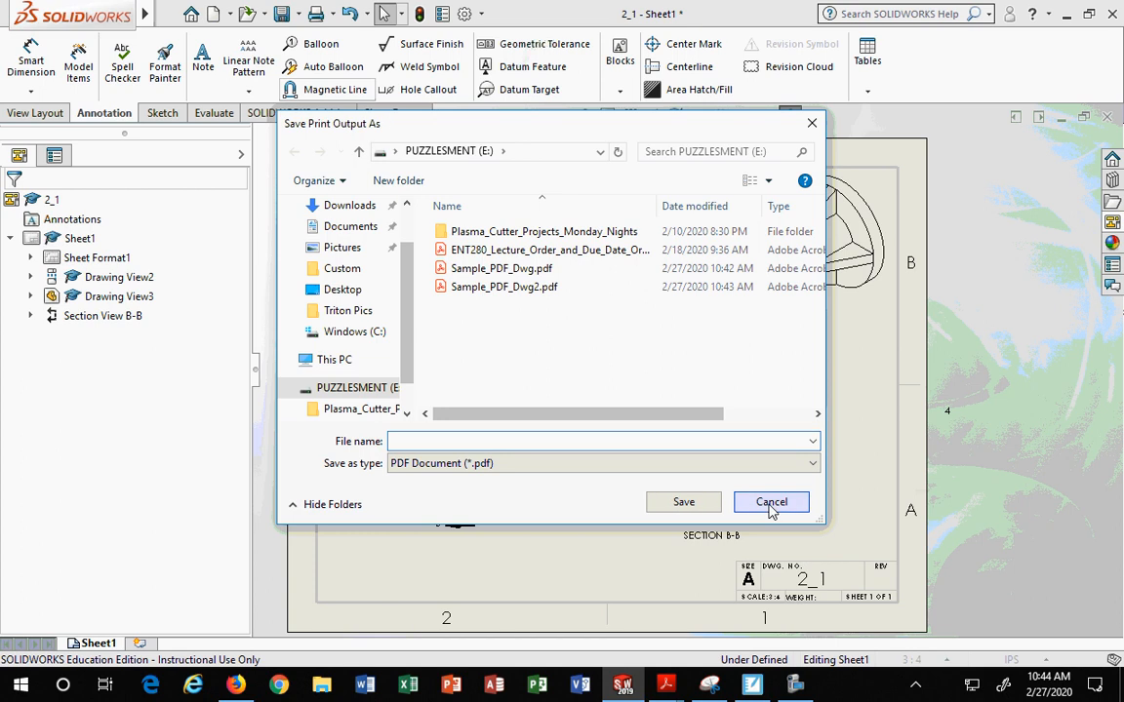
pyautogui.click(771, 502)
pyautogui.click(616, 378)
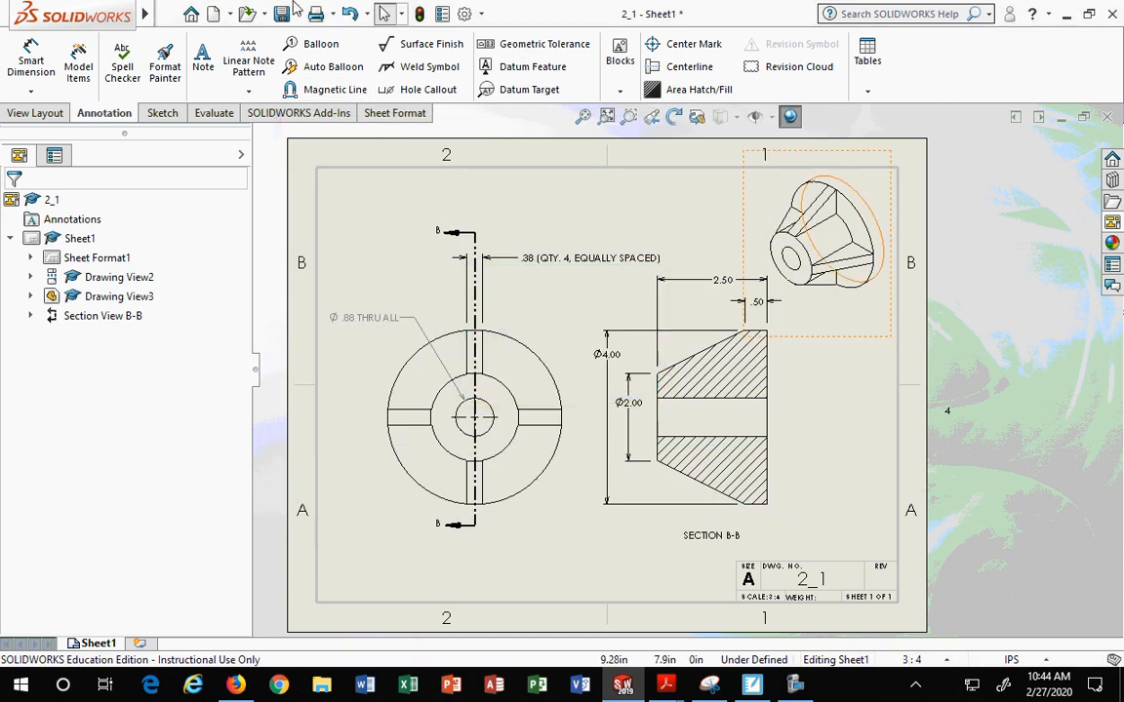
# Save the drawing on drive E: as 2_1.SLDDRW.
pyautogui.click(283, 14)
pyautogui.click(164, 14)
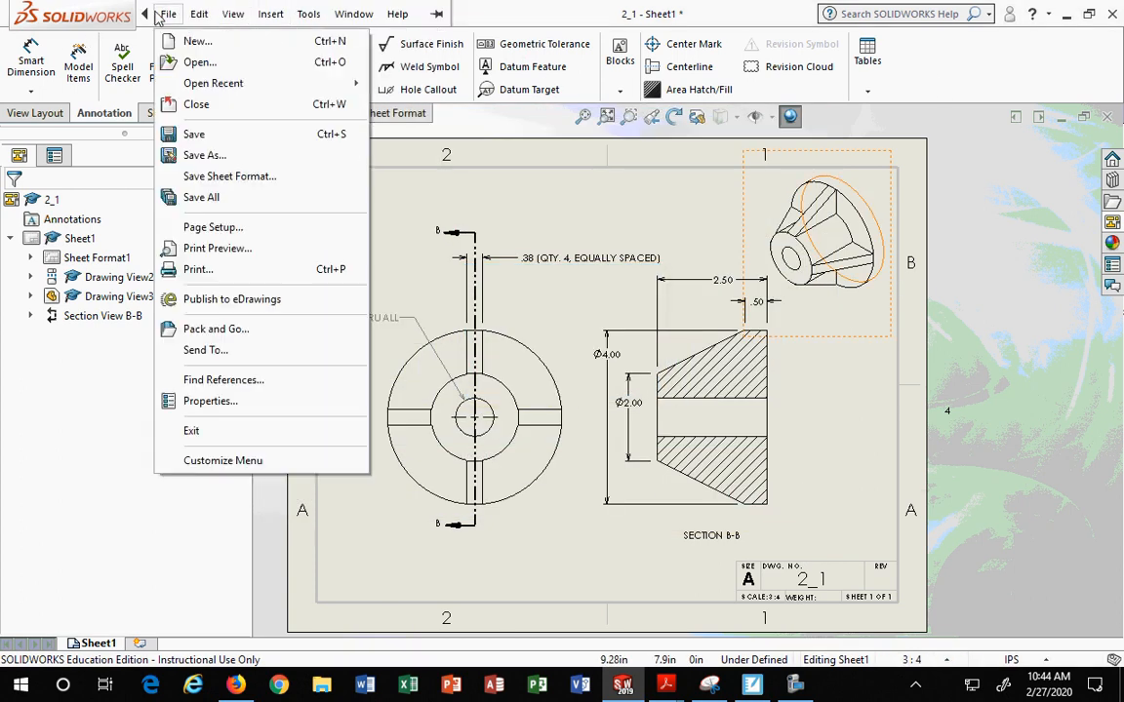
pyautogui.click(162, 13)
pyautogui.click(198, 14)
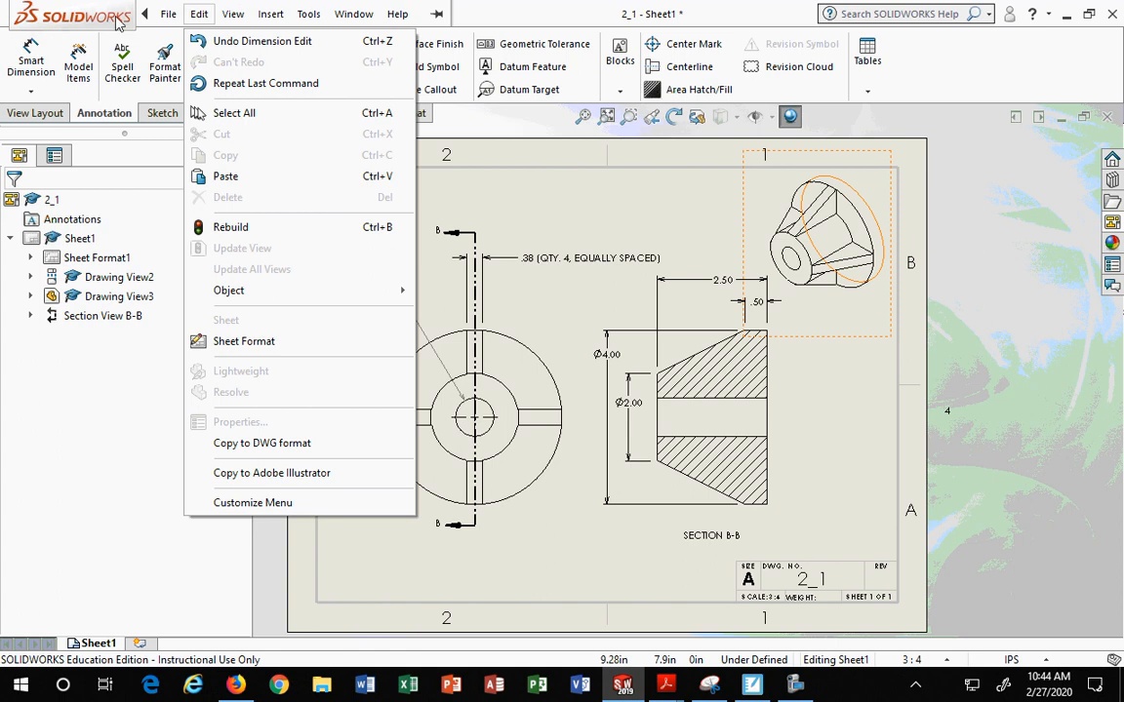
pyautogui.click(30, 113)
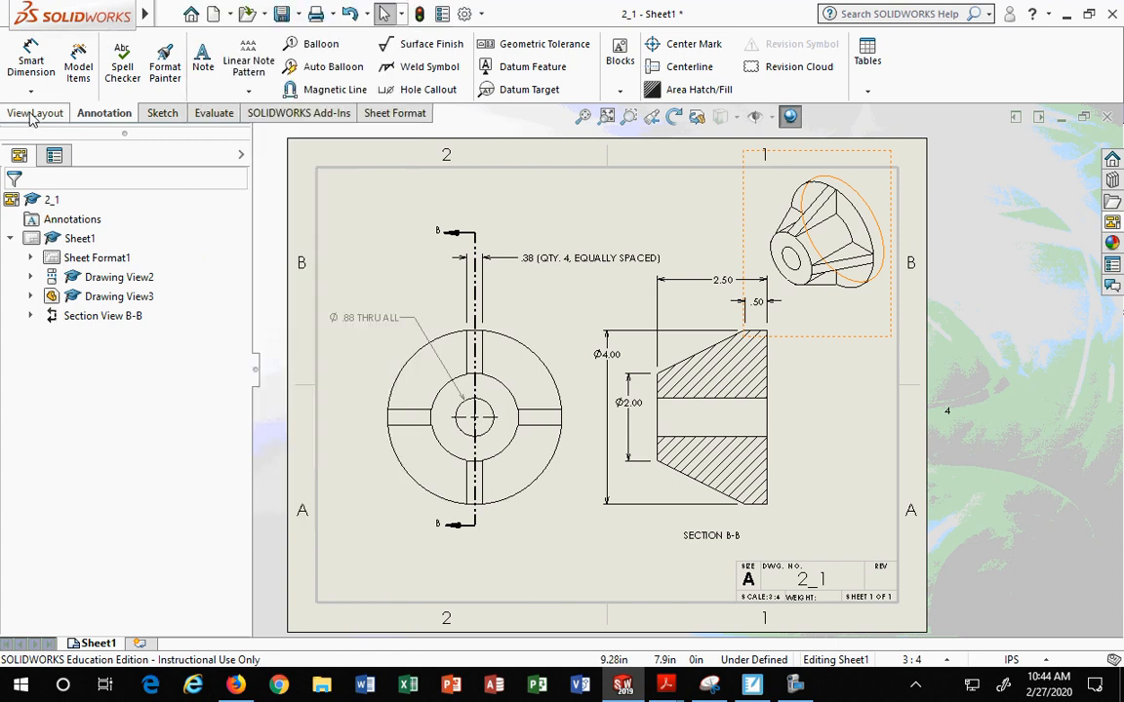
pyautogui.click(281, 13)
pyautogui.click(352, 272)
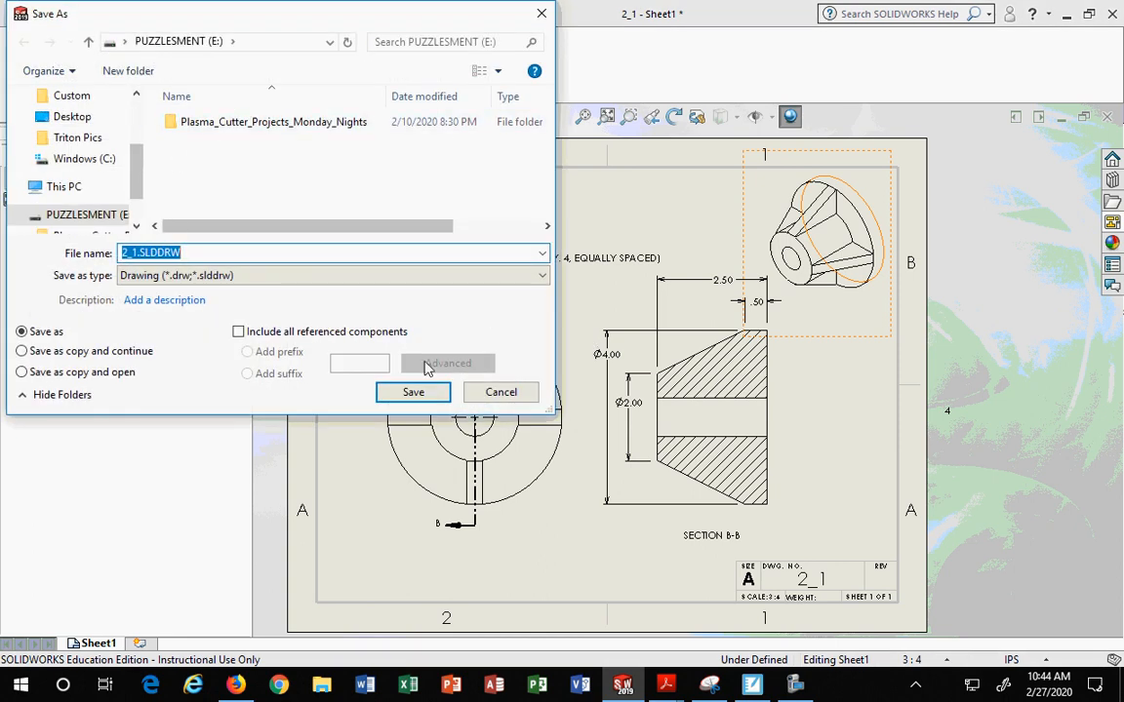
pyautogui.click(415, 391)
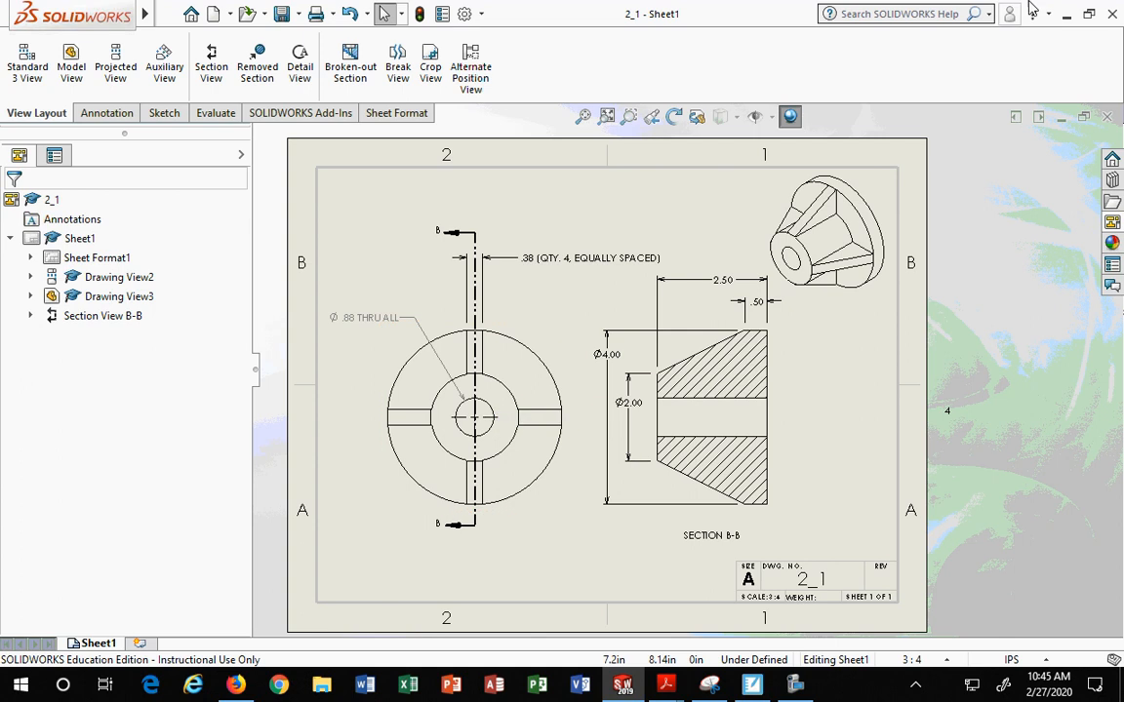
pyautogui.click(1062, 13)
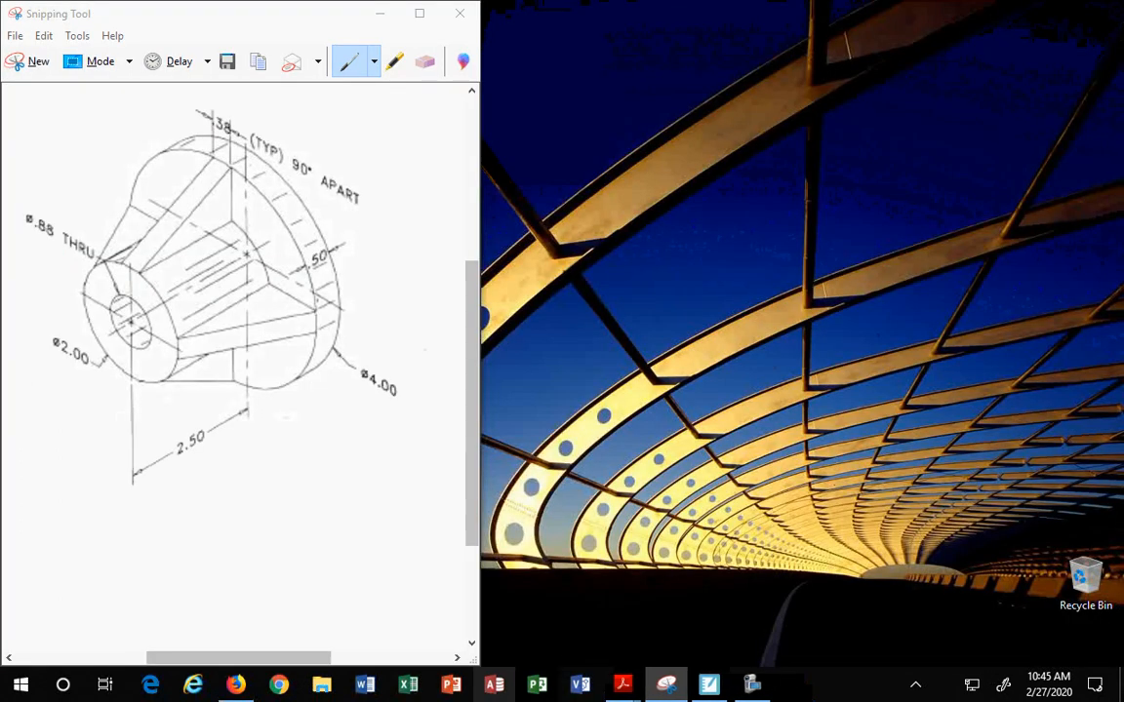
pyautogui.click(756, 684)
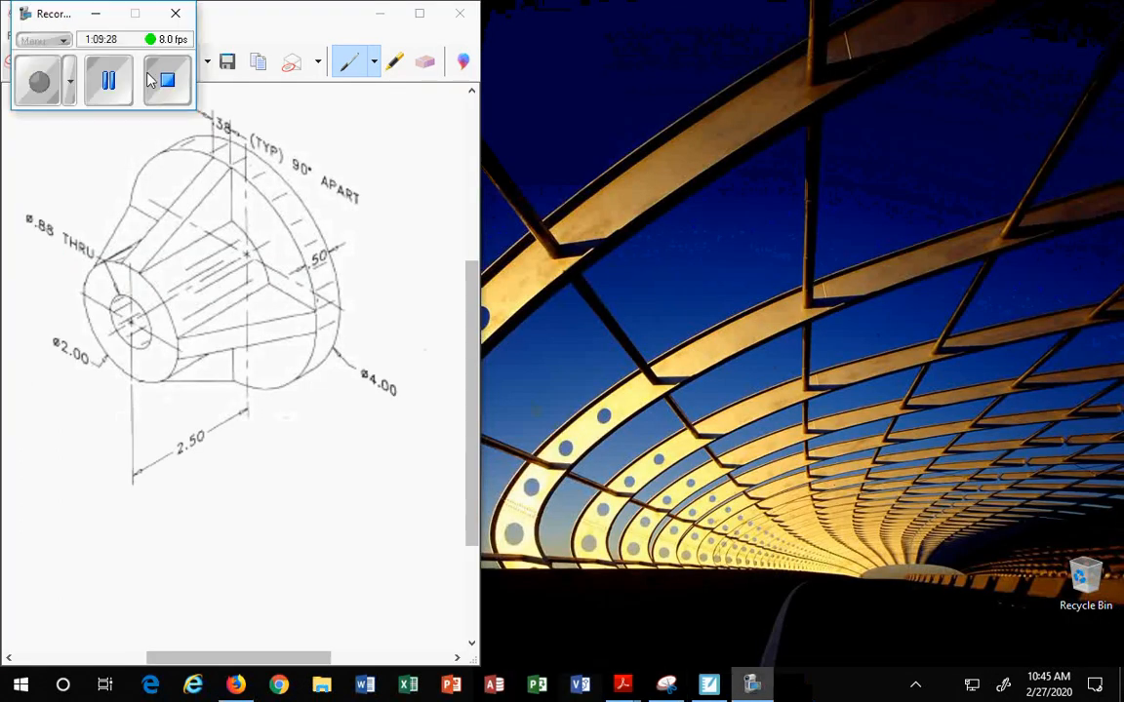